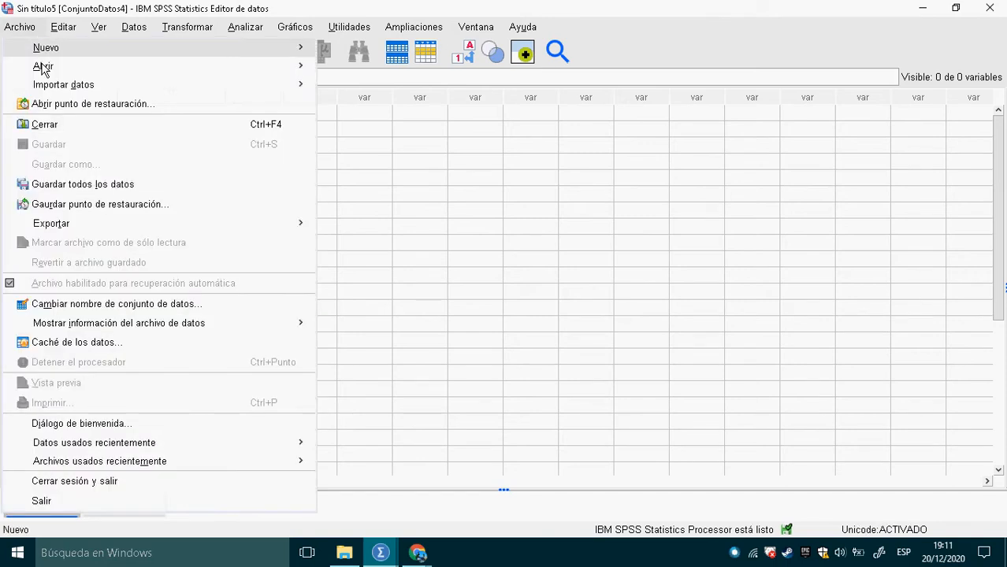
Start opening a data file and browse to the Archivos Lectura de Datos folder inside MATERIAL CURSO SPSS.
mouse_move(47, 69)
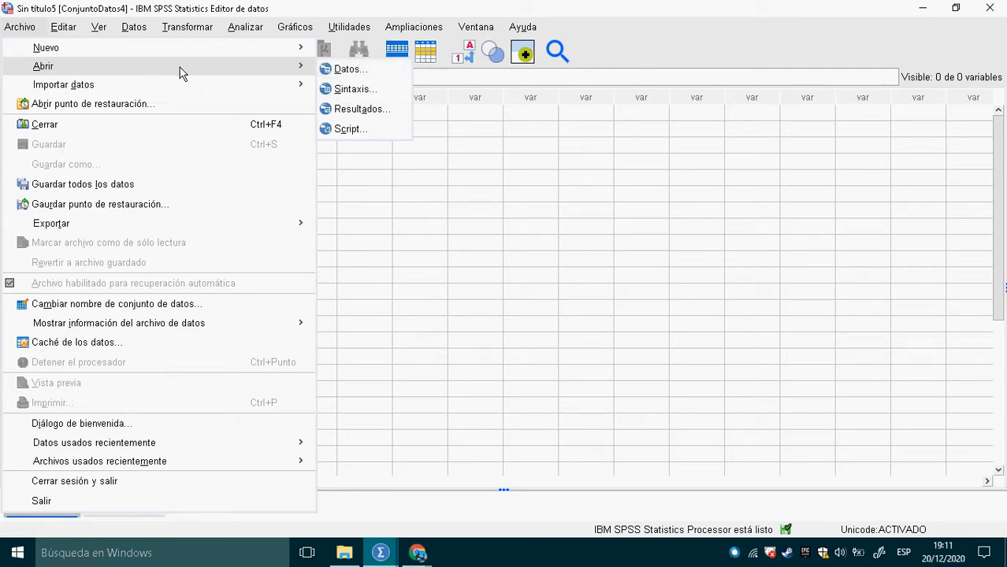
click(347, 68)
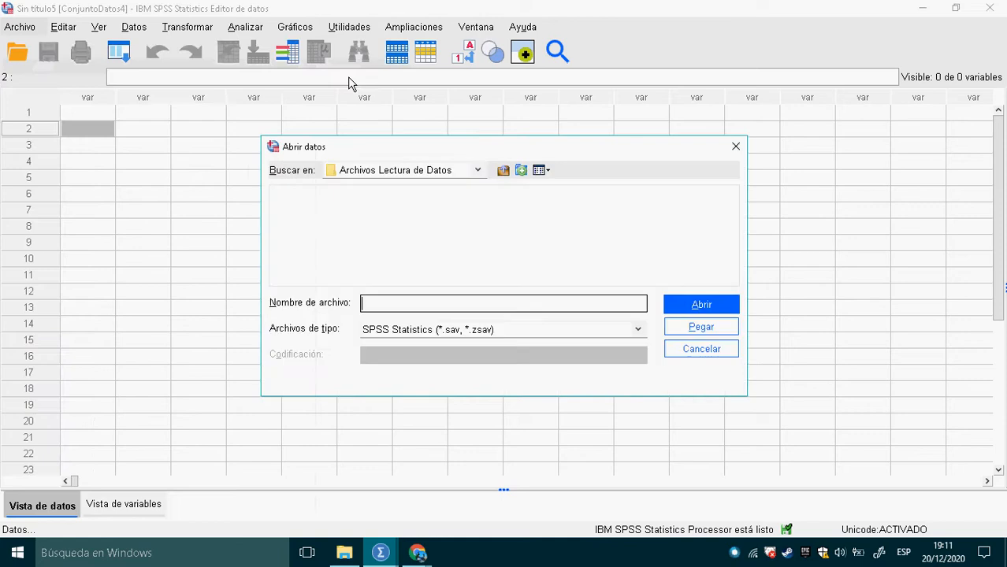
click(479, 172)
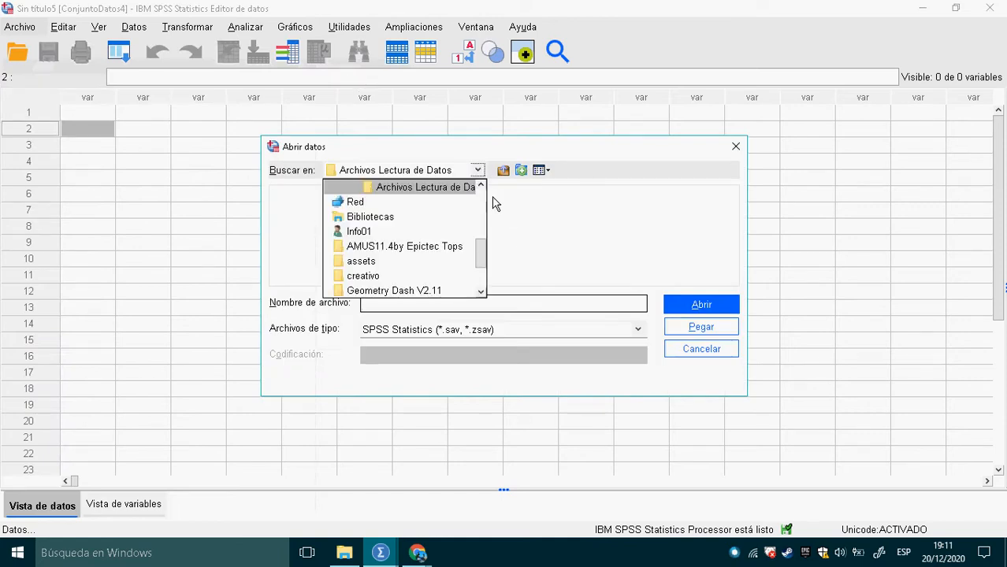
scroll(488, 202, up, 1)
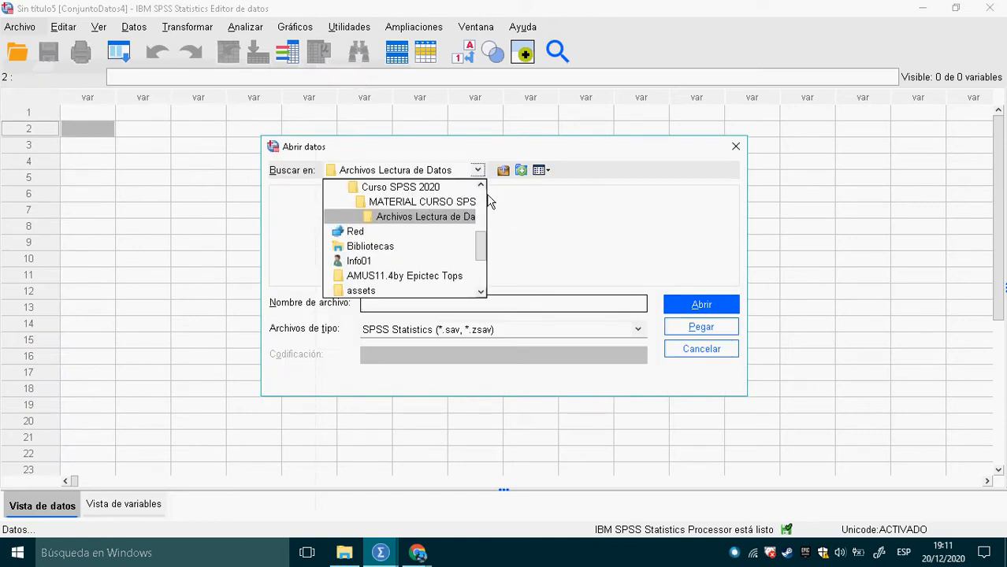
click(422, 207)
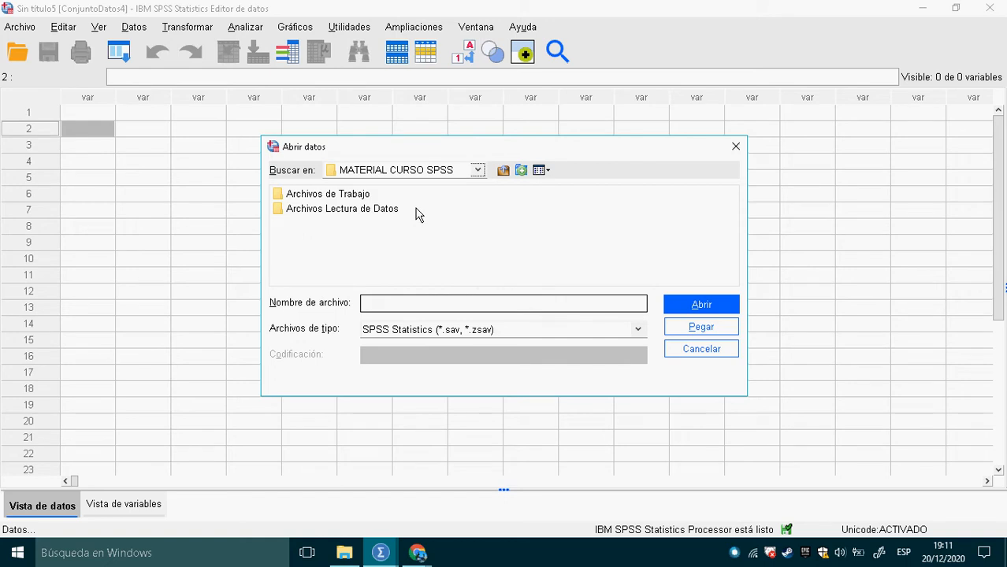
double_click(339, 217)
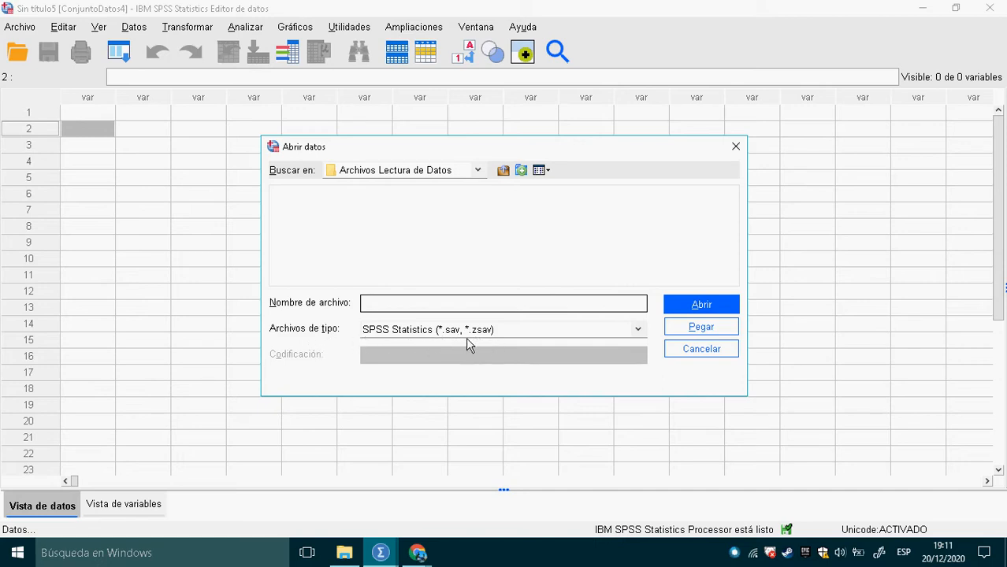
Set the file type to Excel (*.xls, *.xlsx, *.xlsm) and open Articulos.xls.
click(536, 333)
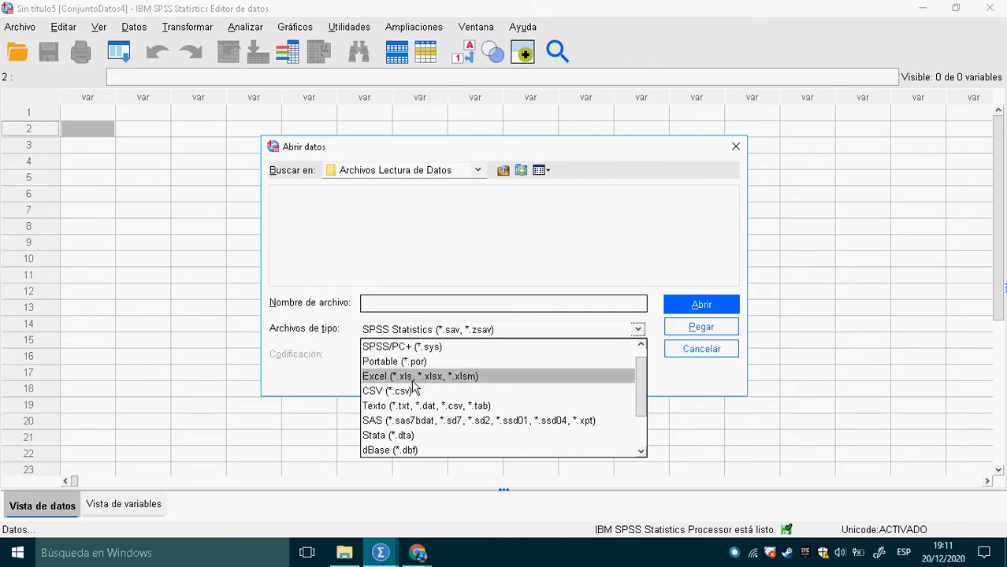
click(441, 382)
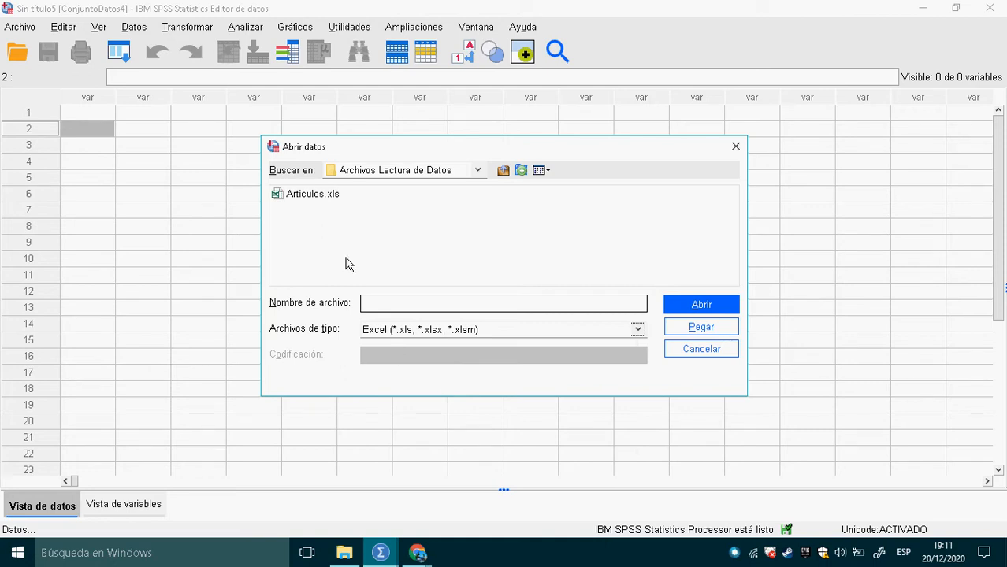
click(308, 201)
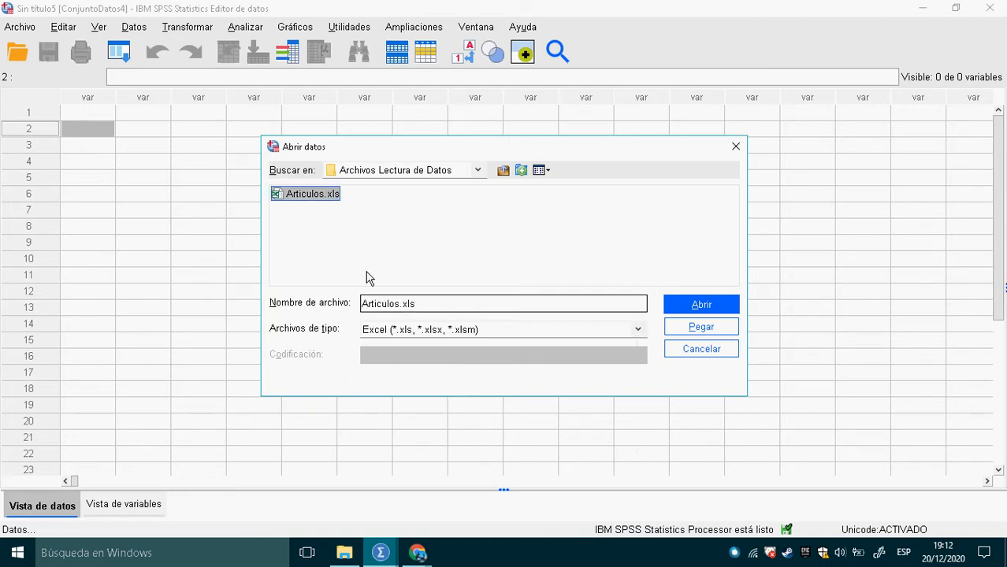
click(698, 307)
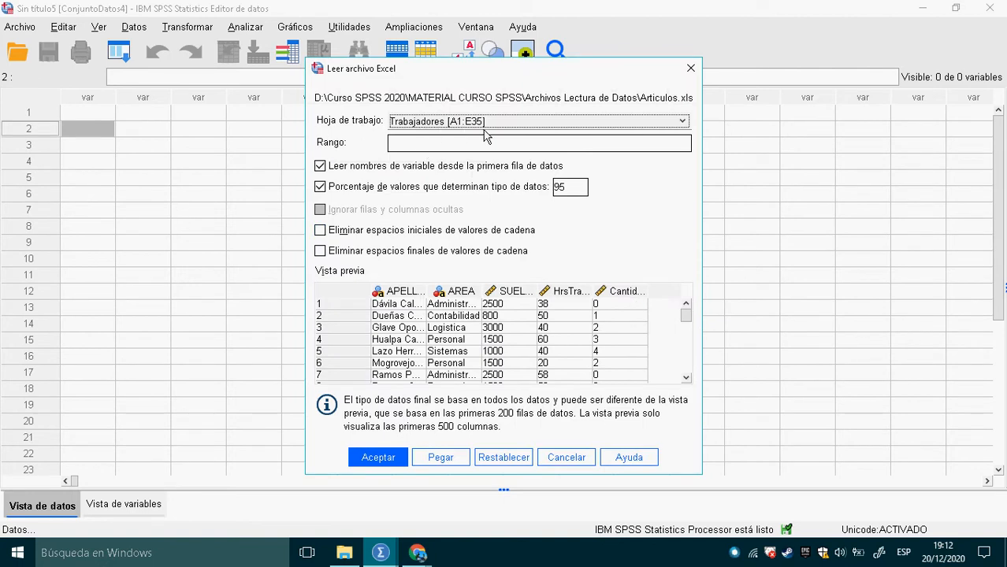
Import the Articulos [A1:AN90] worksheet, keeping variable names read from the first row of data.
click(599, 123)
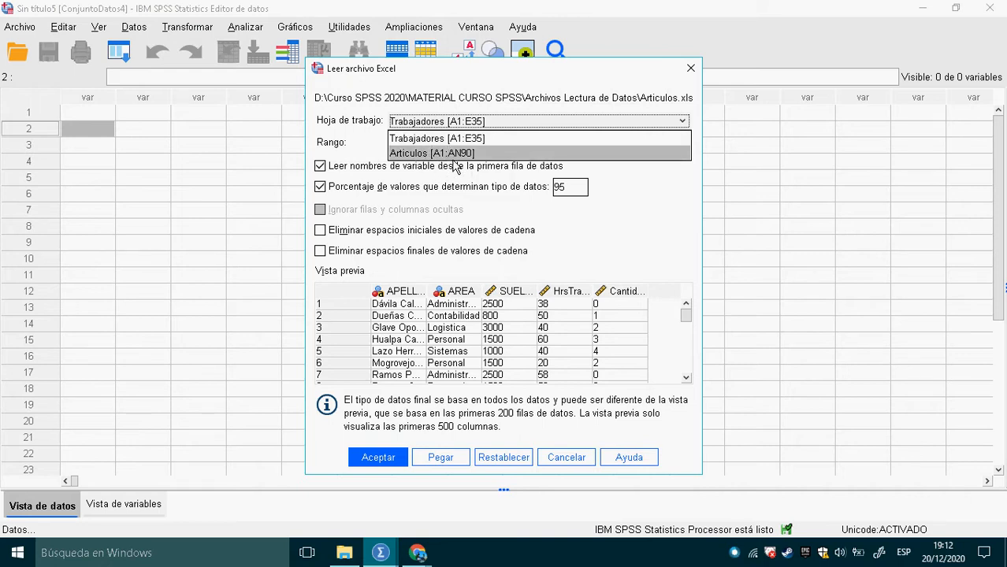
click(529, 139)
click(571, 125)
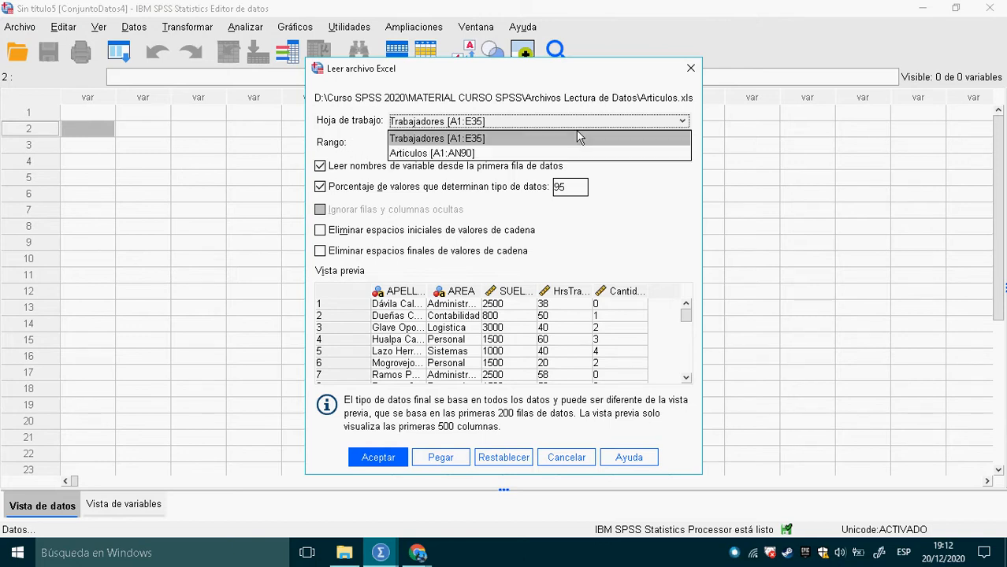
click(451, 161)
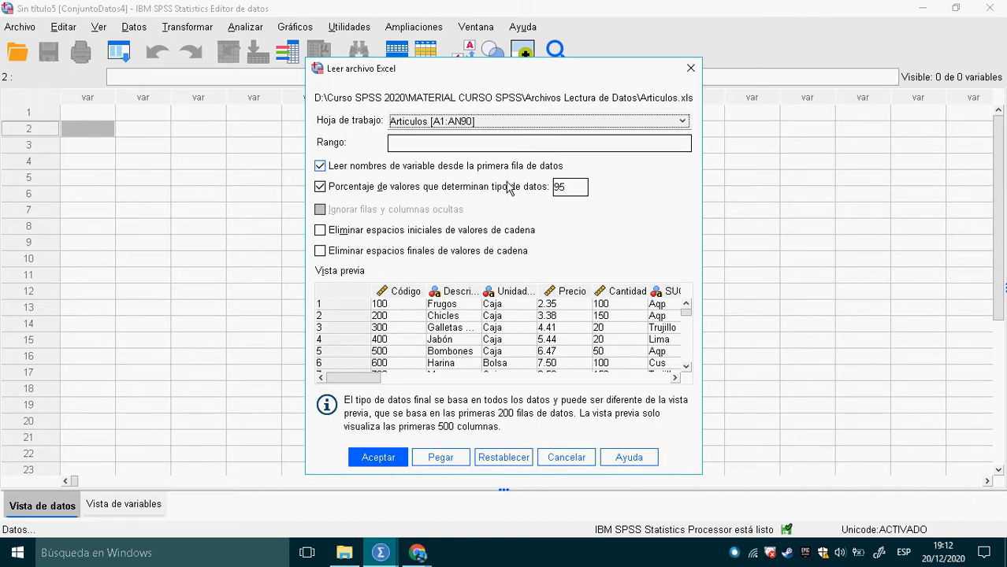
click(380, 460)
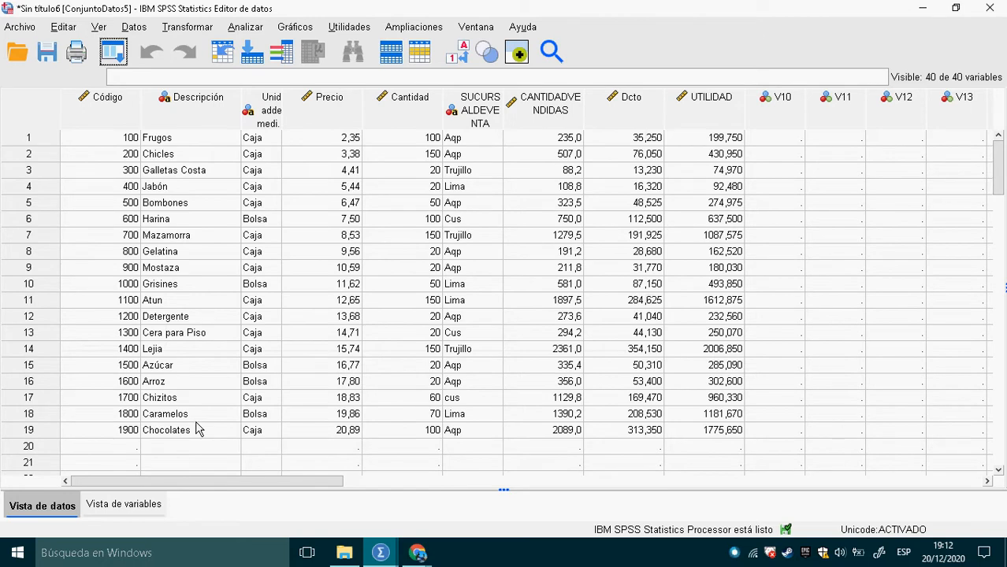
Delete the empty variables V10 to V40 from the variable list.
click(129, 513)
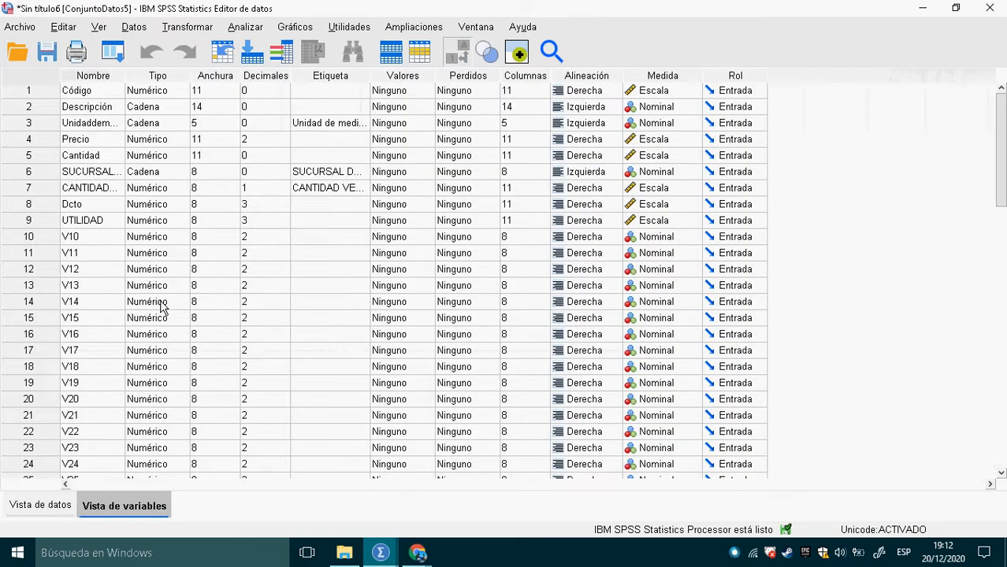
click(66, 220)
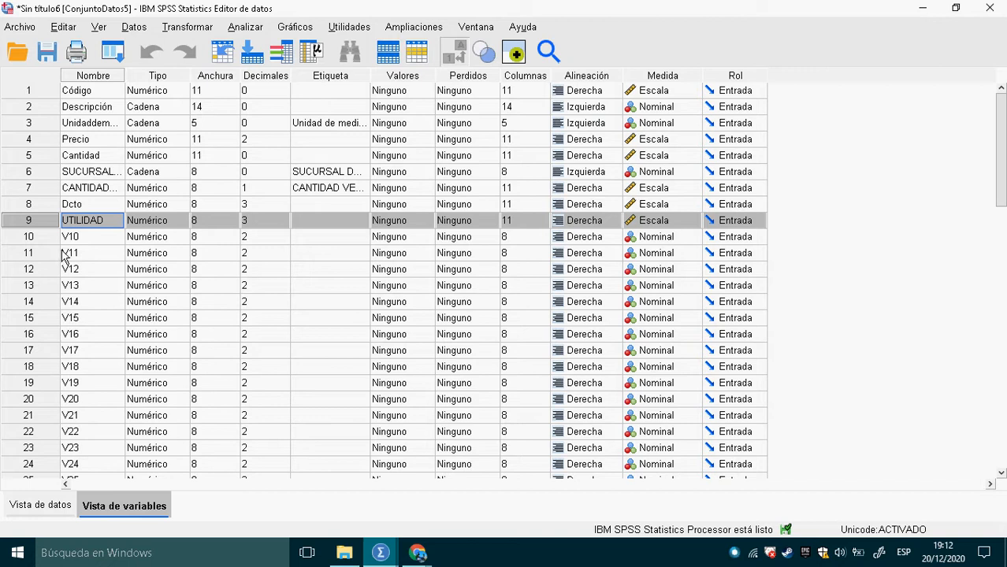
key(Down)
drag(57, 247, 45, 332)
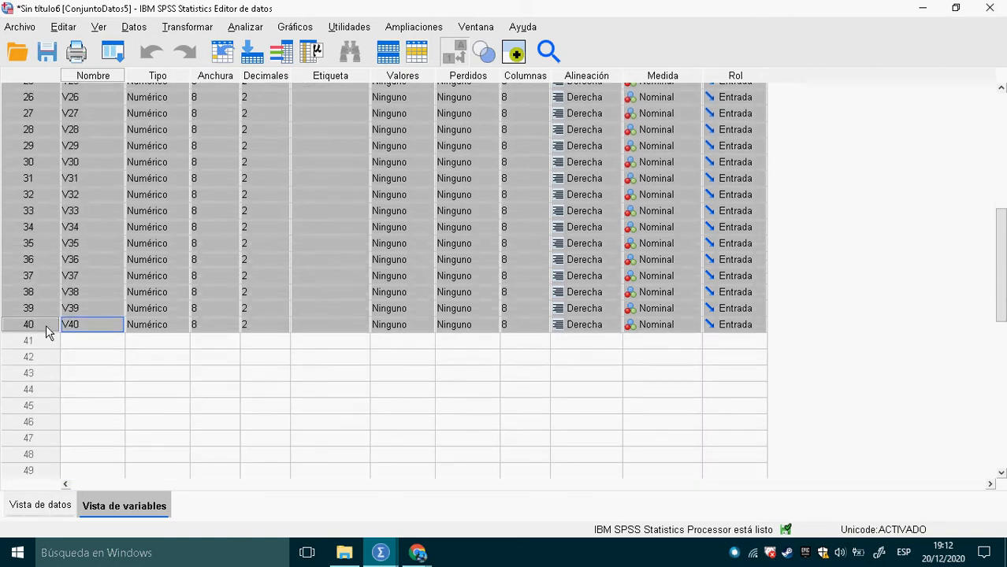
right_click(54, 207)
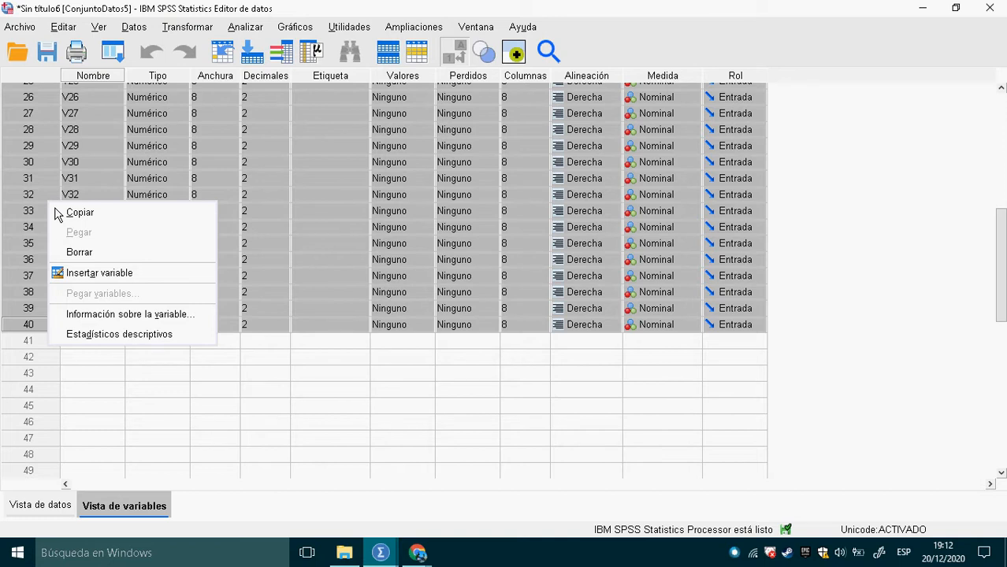
click(85, 254)
scroll(118, 223, up, 8)
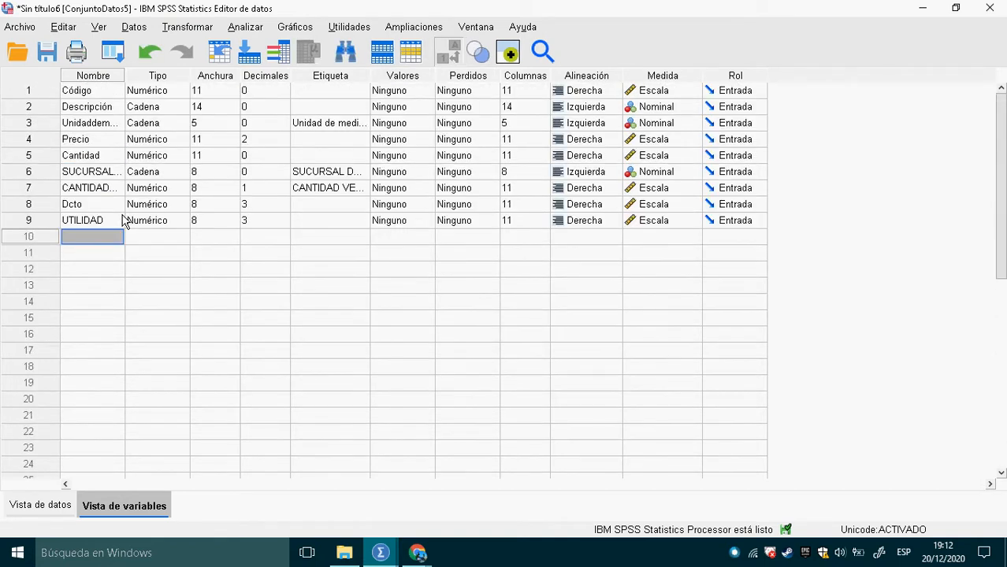
Return to the data view and examine the row 20 cells below the last filled case.
click(65, 508)
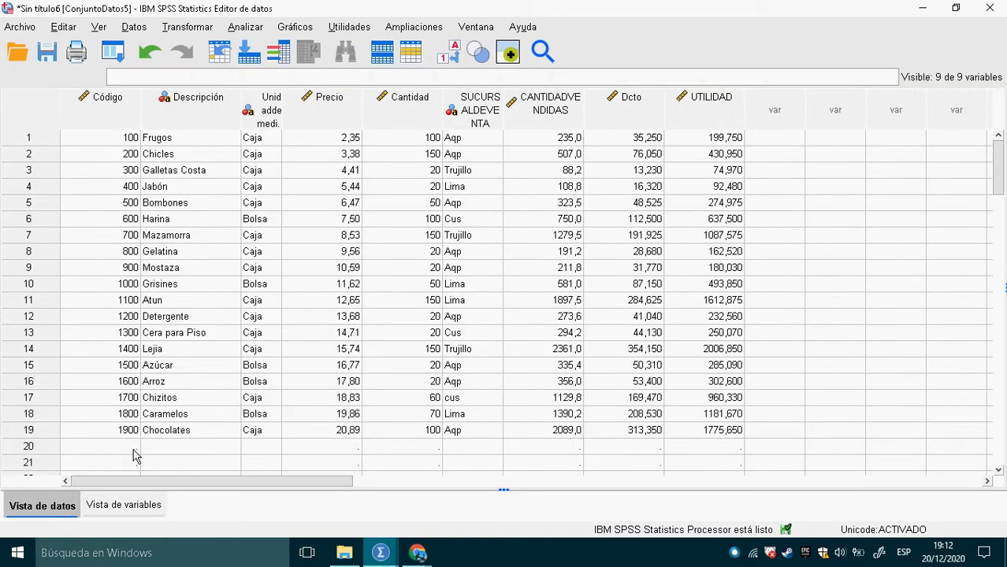
scroll(249, 347, down, 2)
scroll(249, 346, down, 2)
click(135, 288)
click(347, 289)
click(413, 288)
click(551, 288)
click(613, 291)
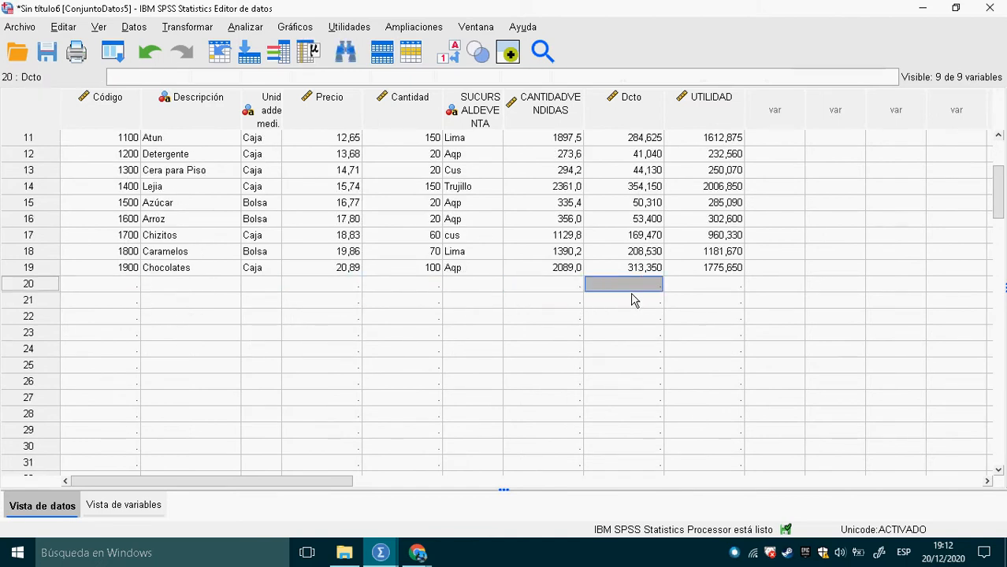
click(701, 292)
Delete the empty cases from row 20 through row 93 of the data.
click(43, 288)
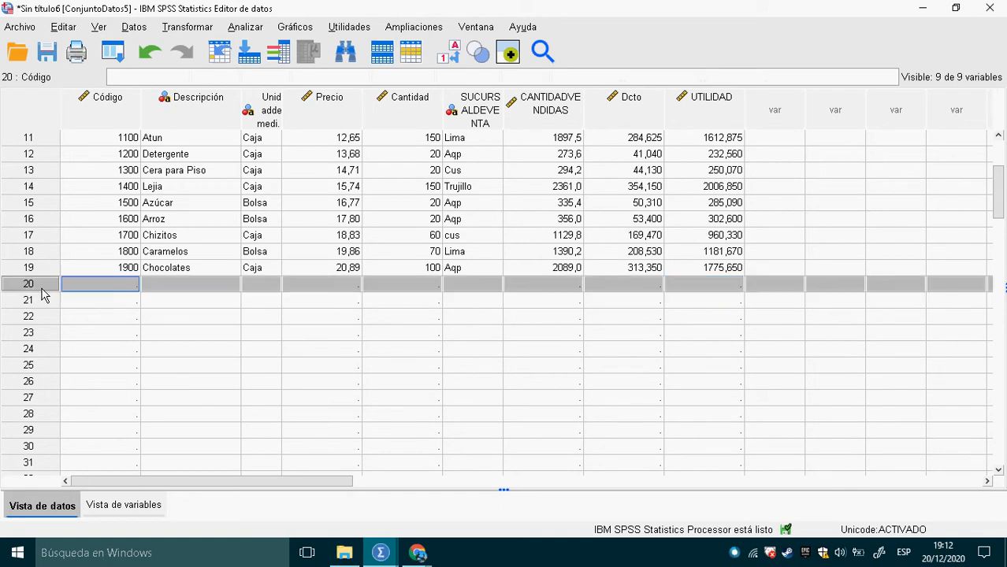
drag(43, 293, 48, 340)
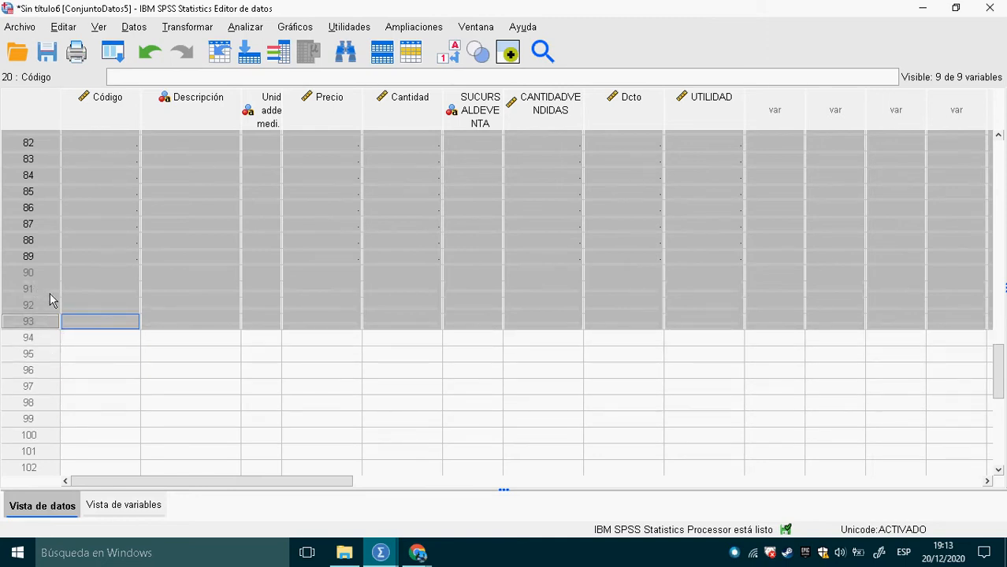
right_click(50, 314)
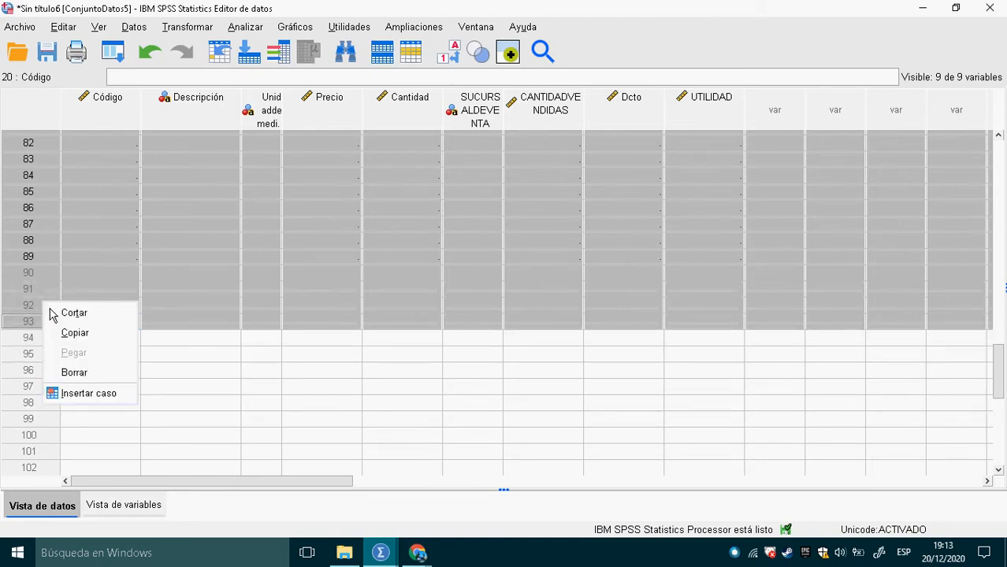
click(95, 375)
scroll(330, 237, up, 5)
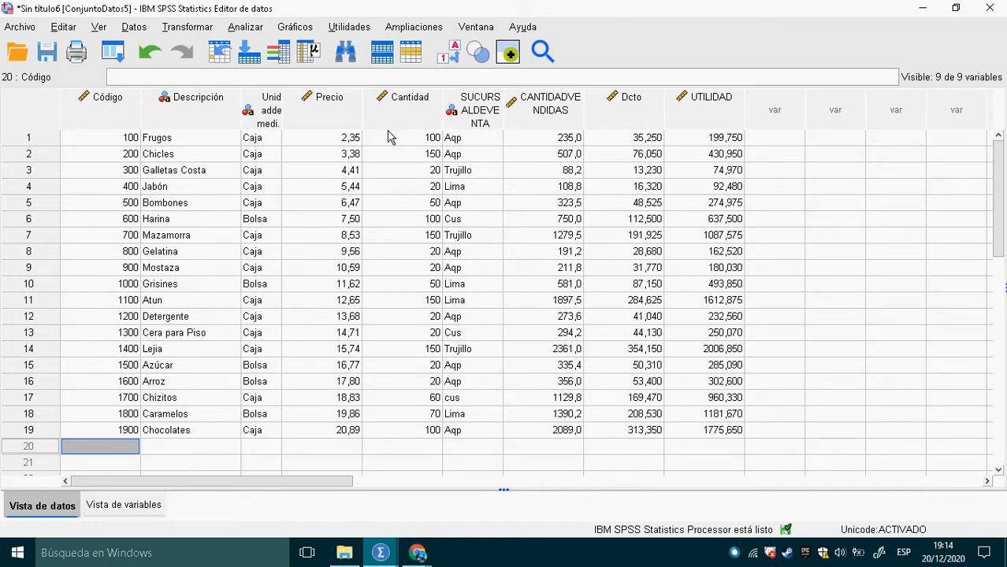
Widen the Precio and Unidaddemedida columns in the data view.
drag(362, 119, 386, 118)
drag(281, 127, 308, 130)
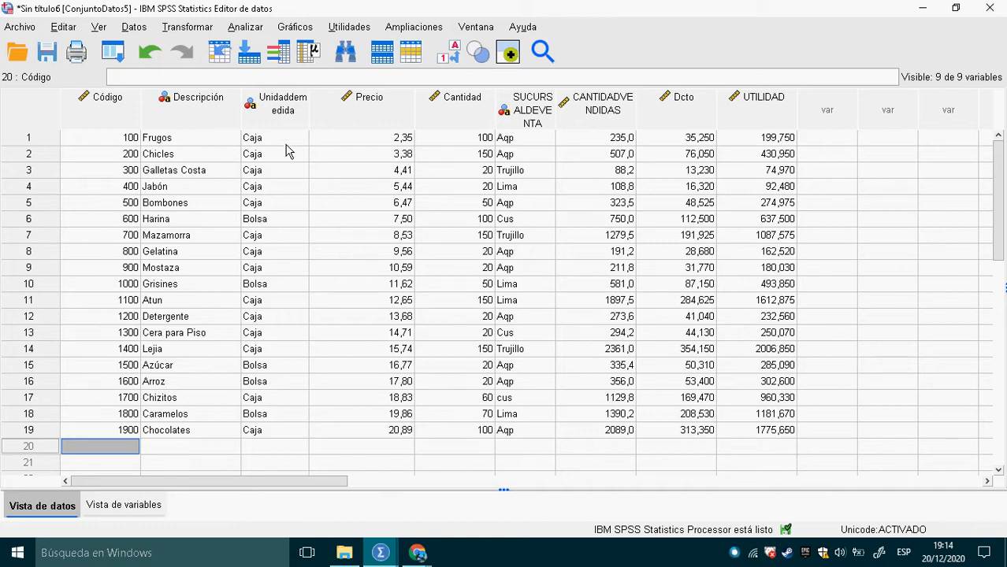
Define a simple legacy bar chart with summaries for groups of cases and bars representing % acum.
click(308, 33)
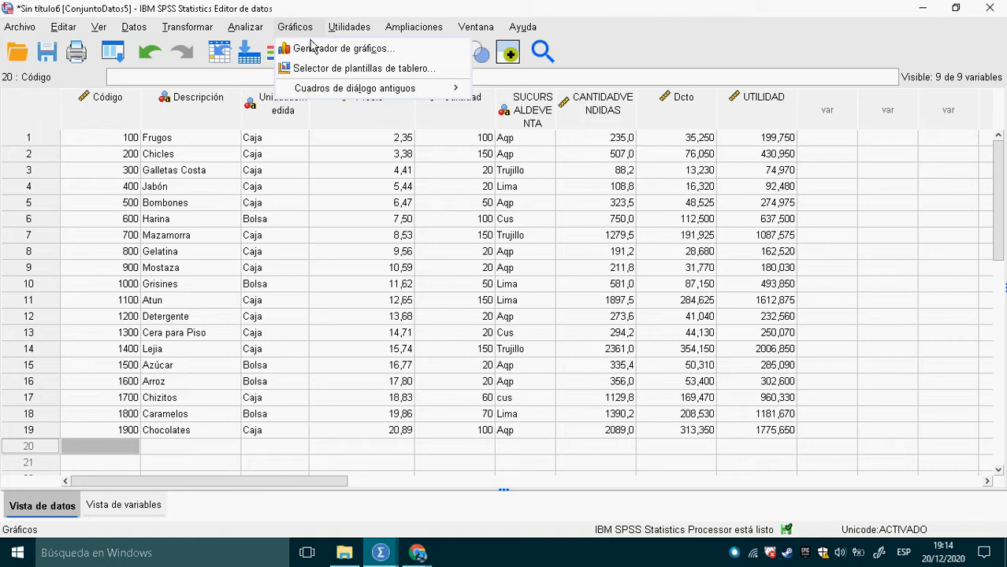
mouse_move(362, 89)
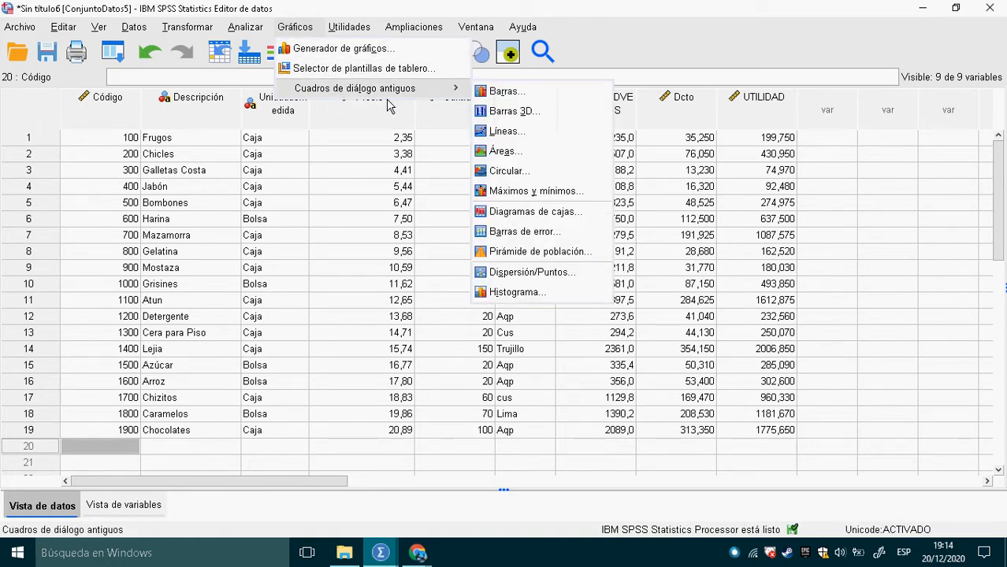
click(507, 93)
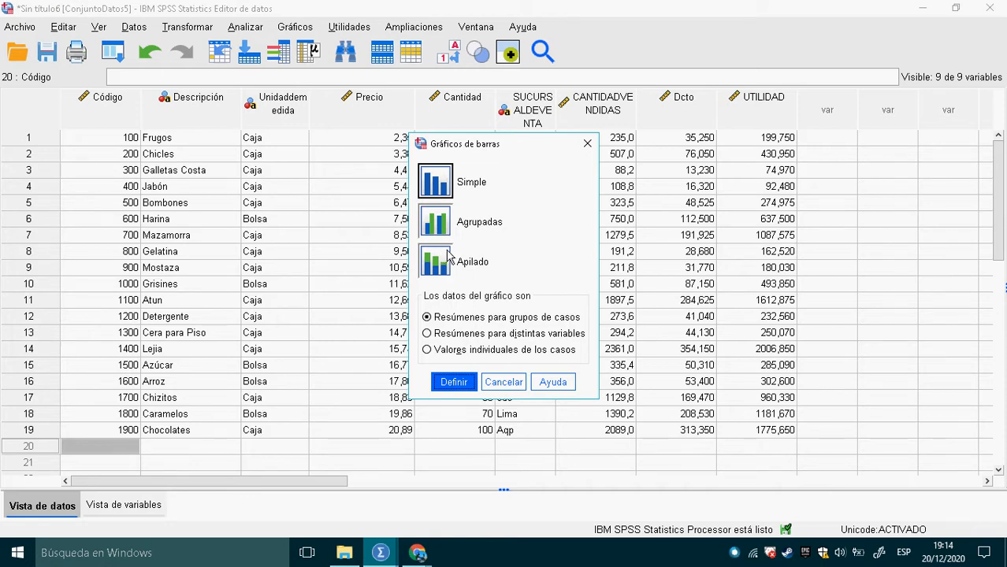
click(440, 193)
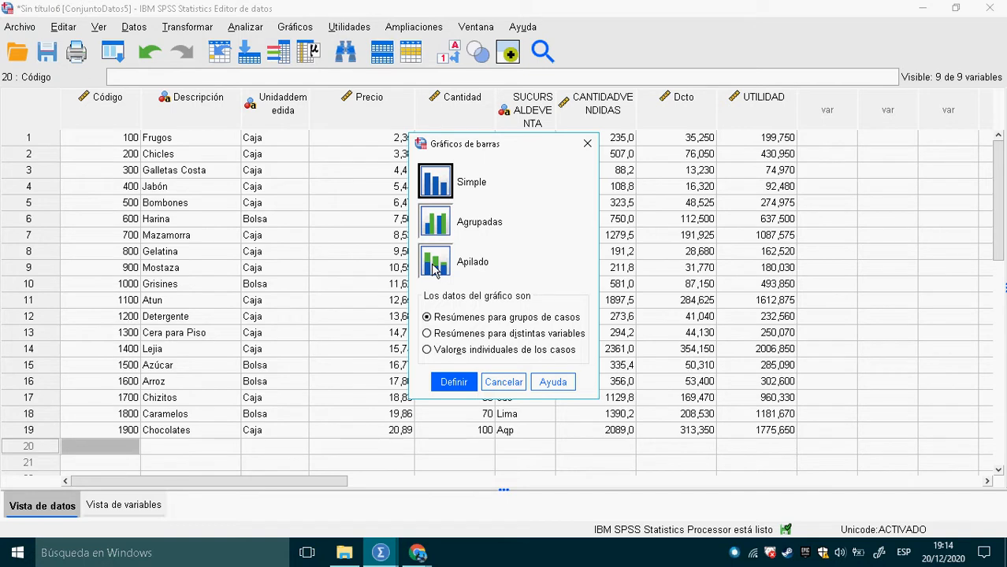
click(468, 387)
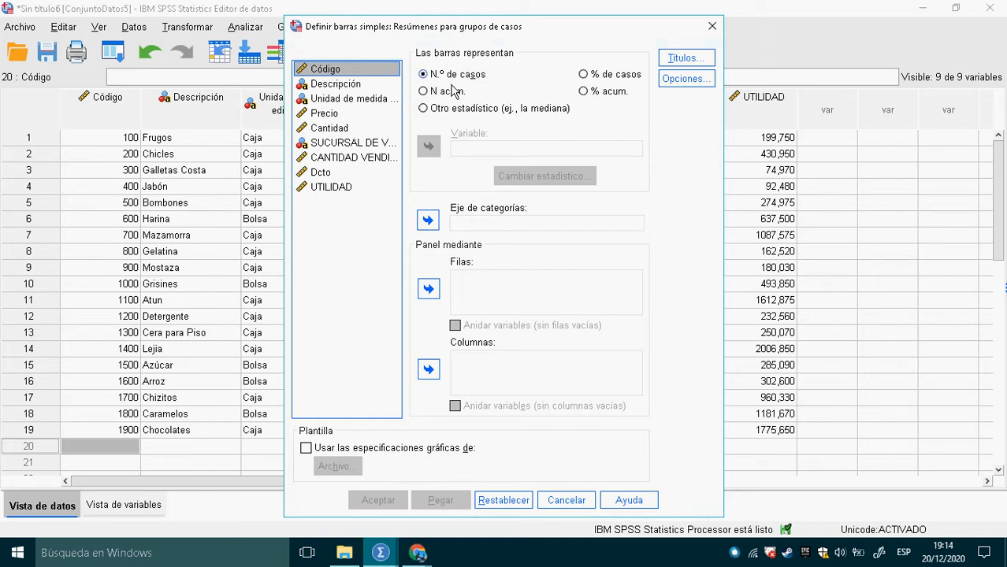
click(600, 95)
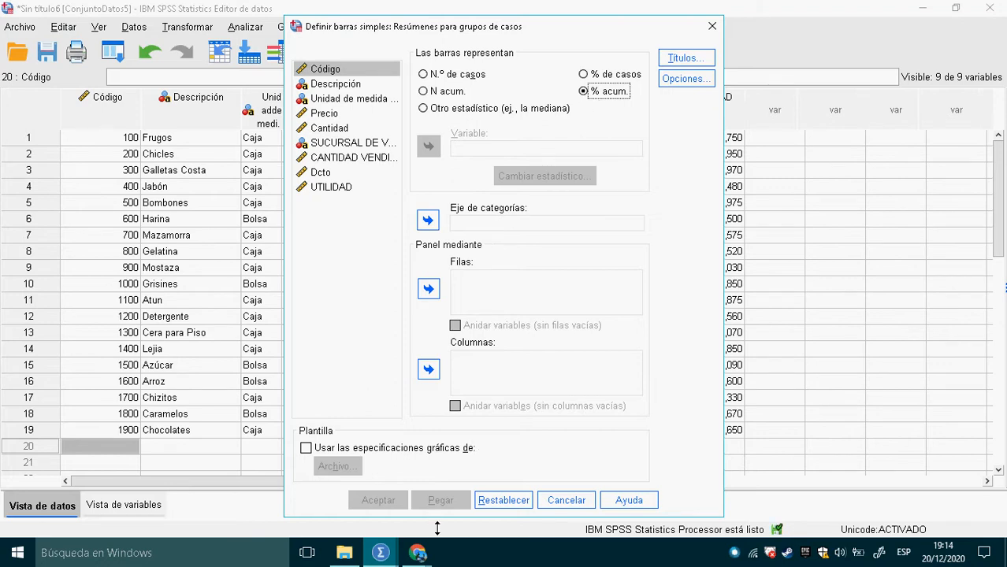
key(alt+Tab)
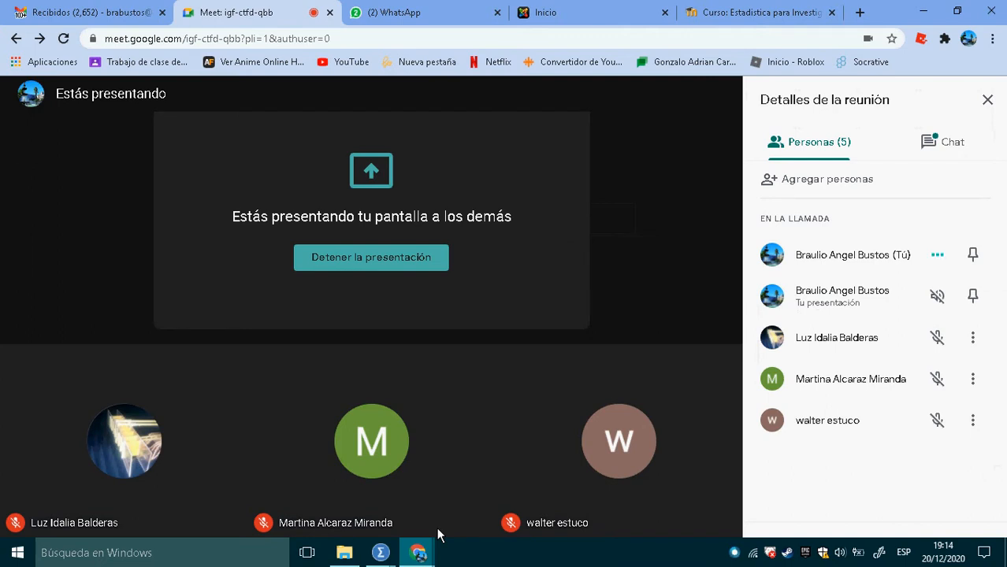
key(alt+Tab)
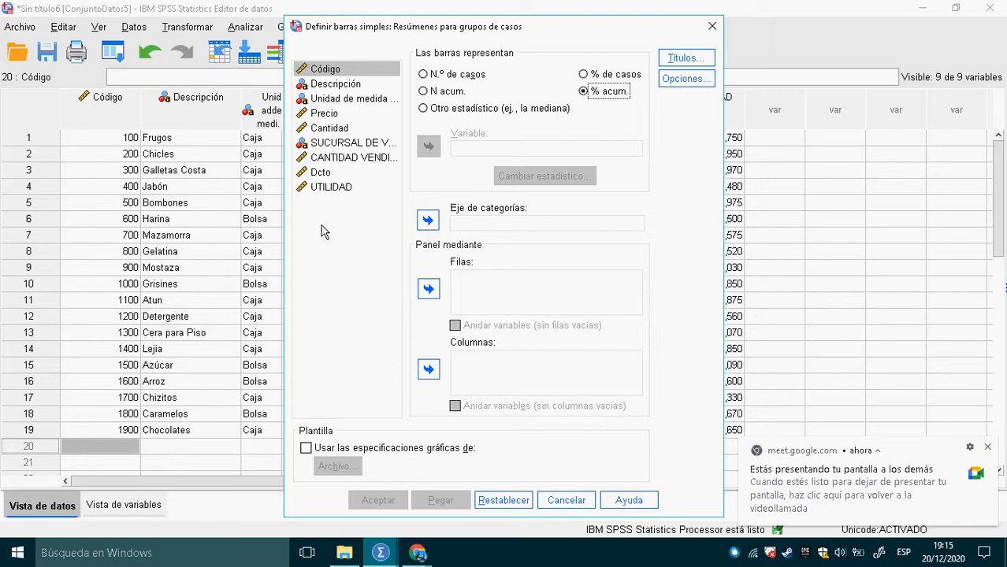
Set Precio as the category axis of the simple bar chart and generate the chart.
click(330, 113)
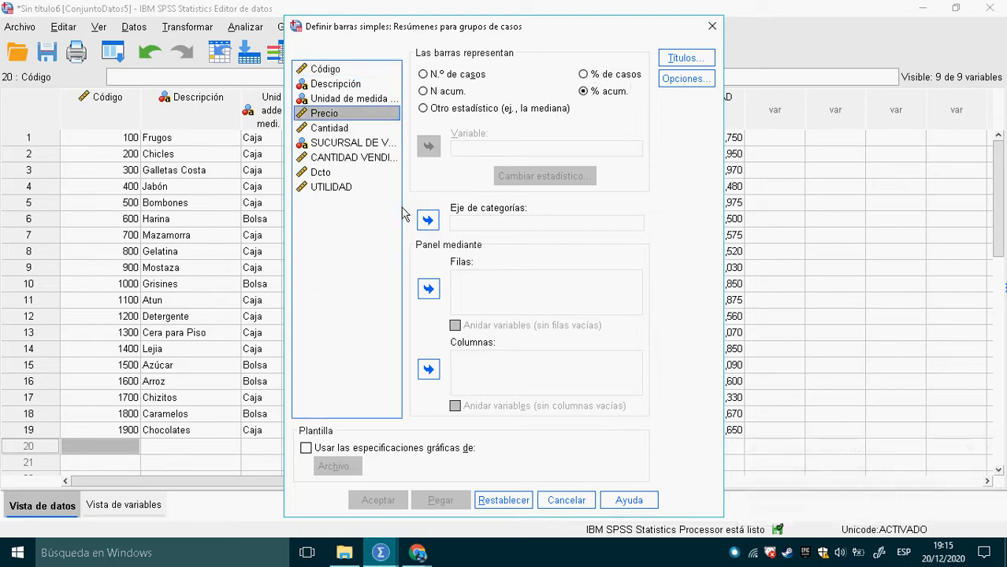
click(428, 221)
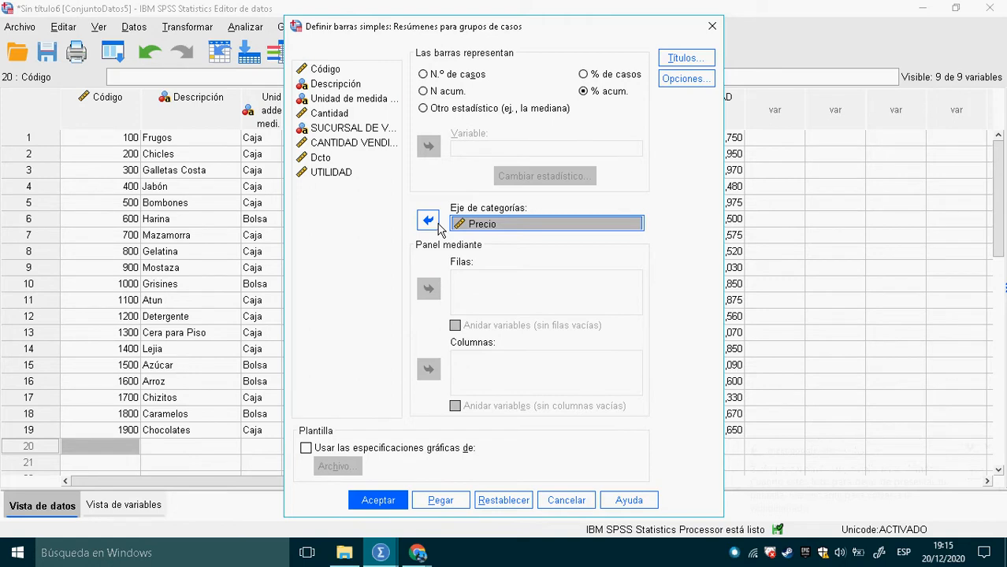
click(378, 501)
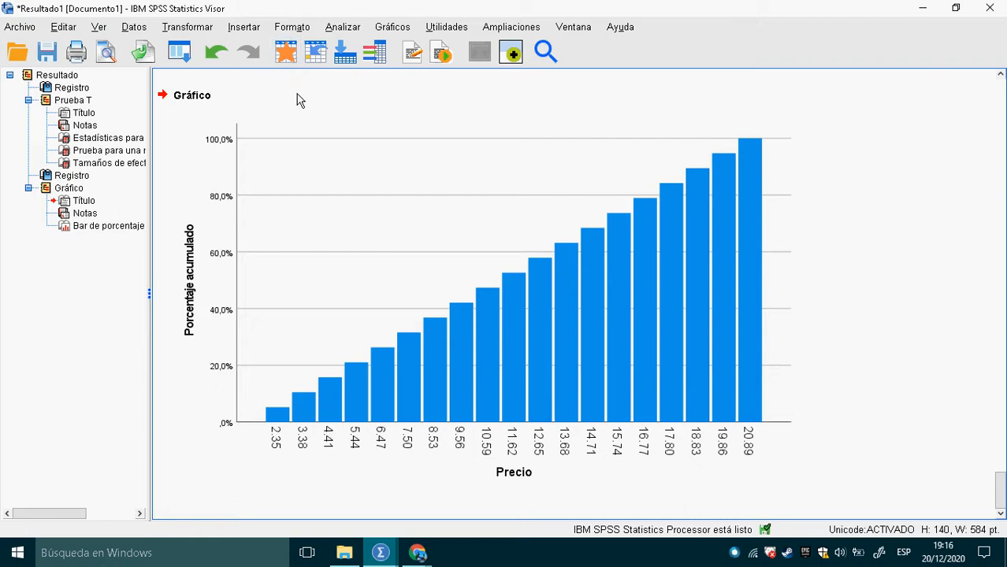
Return to the data editor and widen the CANTIDADVENDIDAS column so its full name fits.
click(292, 56)
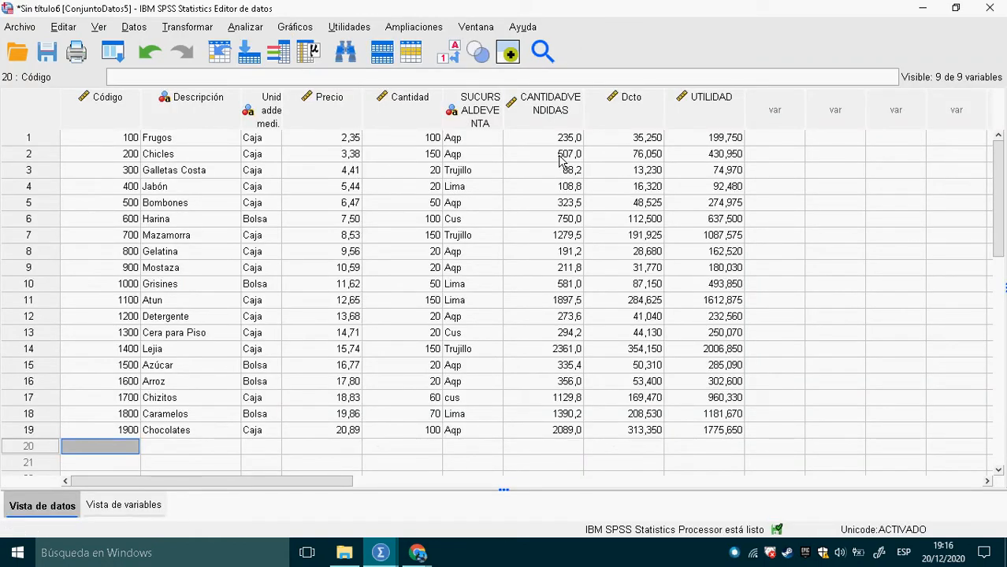
drag(589, 122, 642, 128)
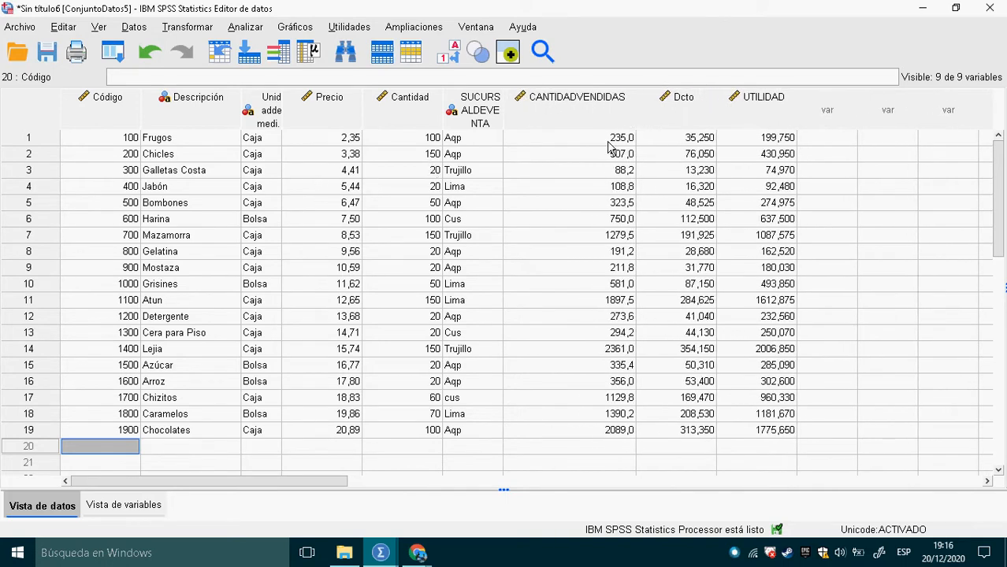
drag(350, 139, 347, 366)
click(603, 103)
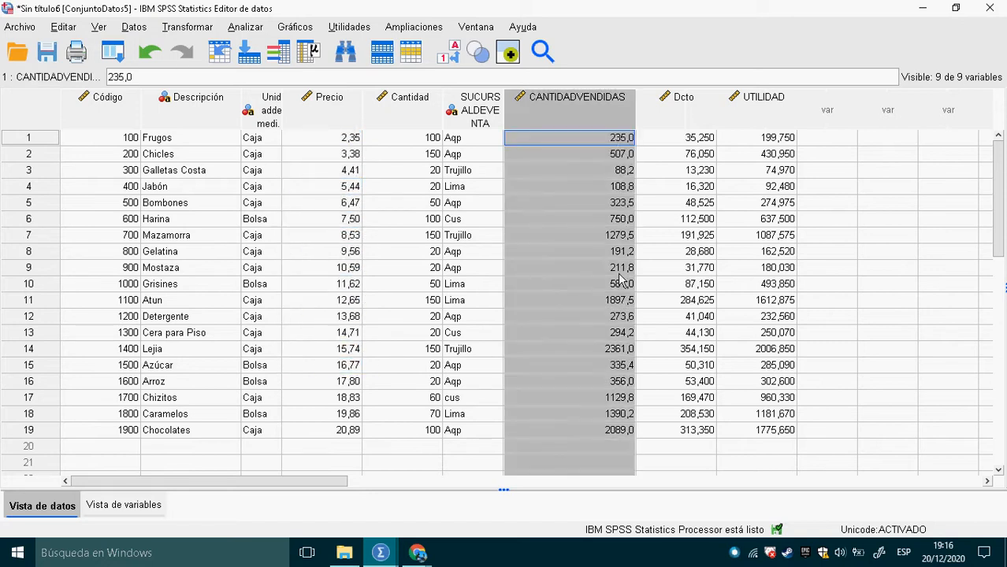
click(610, 254)
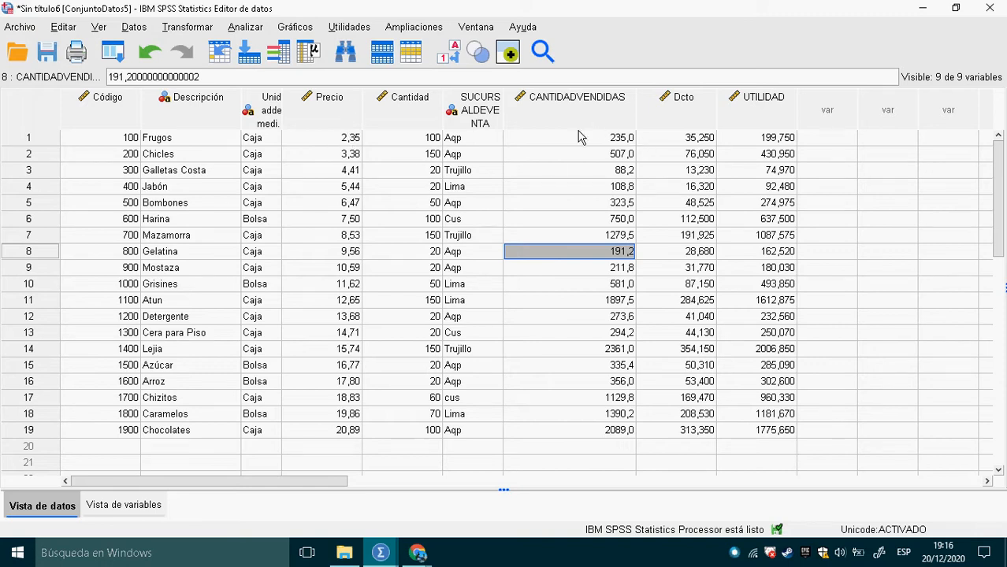
Start defining a legacy simple scatter plot and move its dialog aside so the data columns show.
click(248, 28)
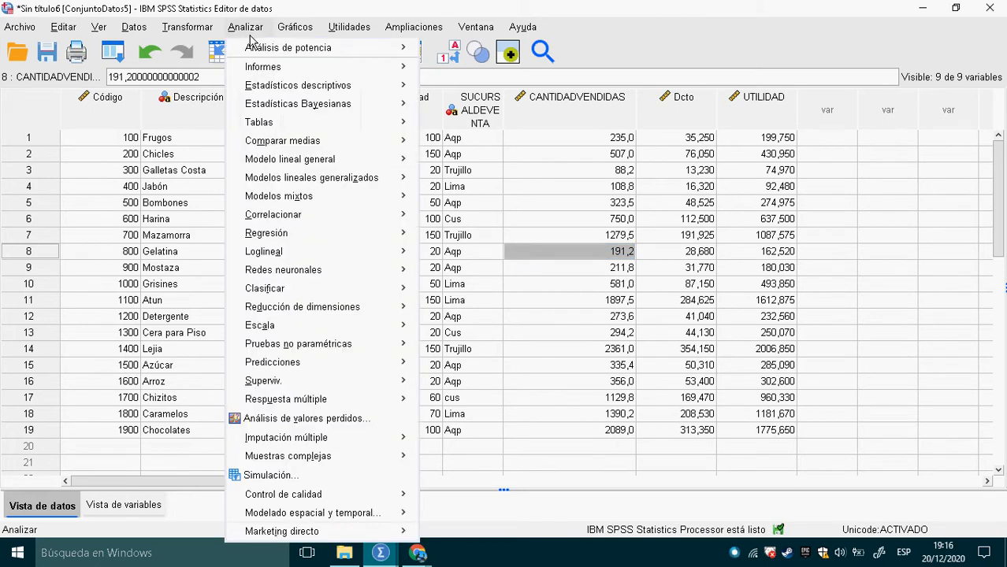
mouse_move(294, 28)
mouse_move(363, 89)
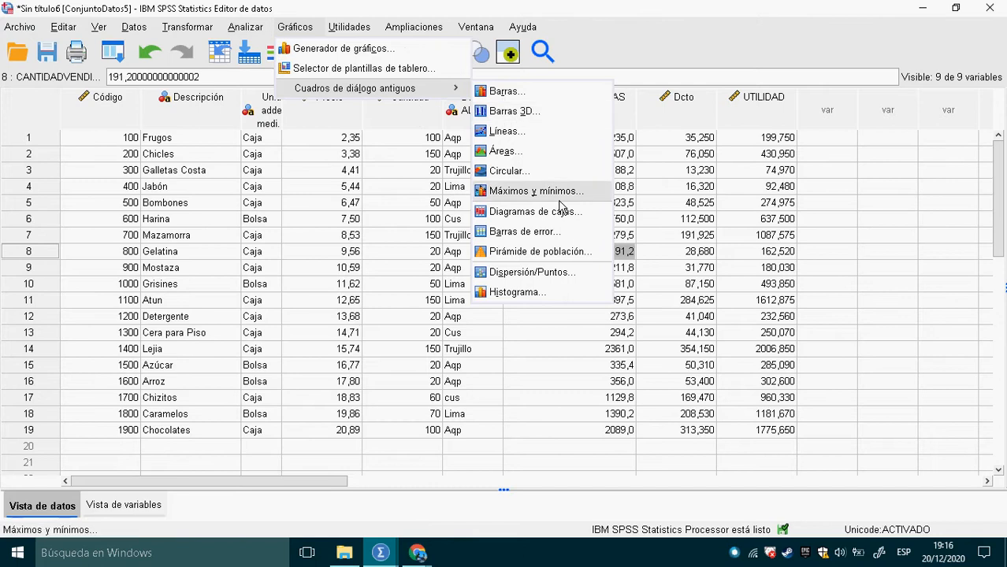
click(554, 277)
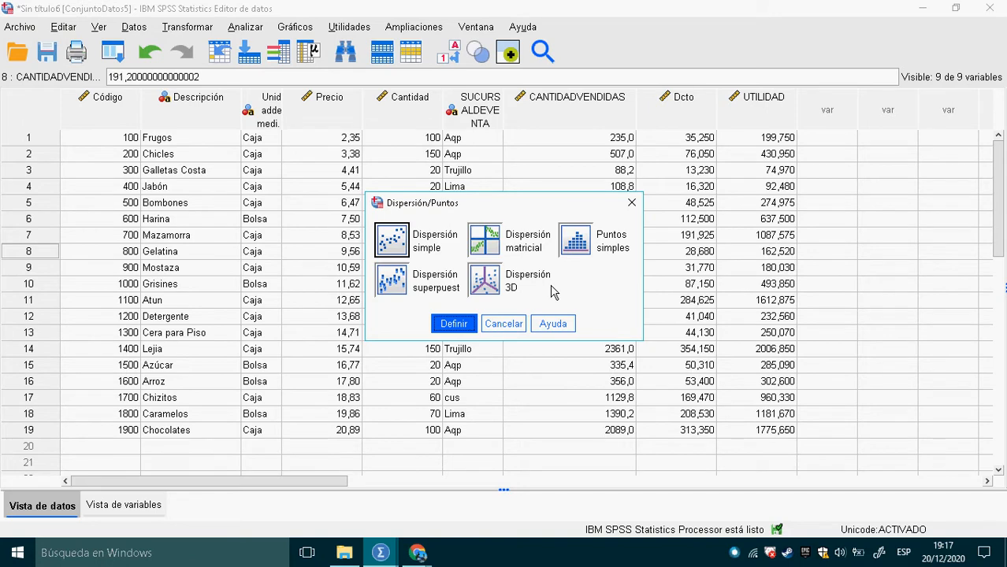
click(400, 258)
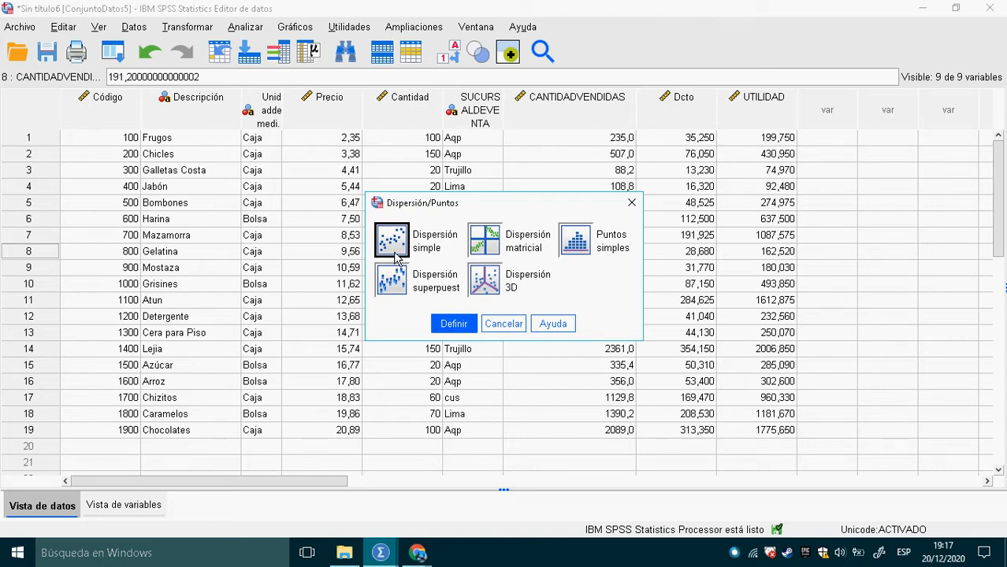
click(461, 332)
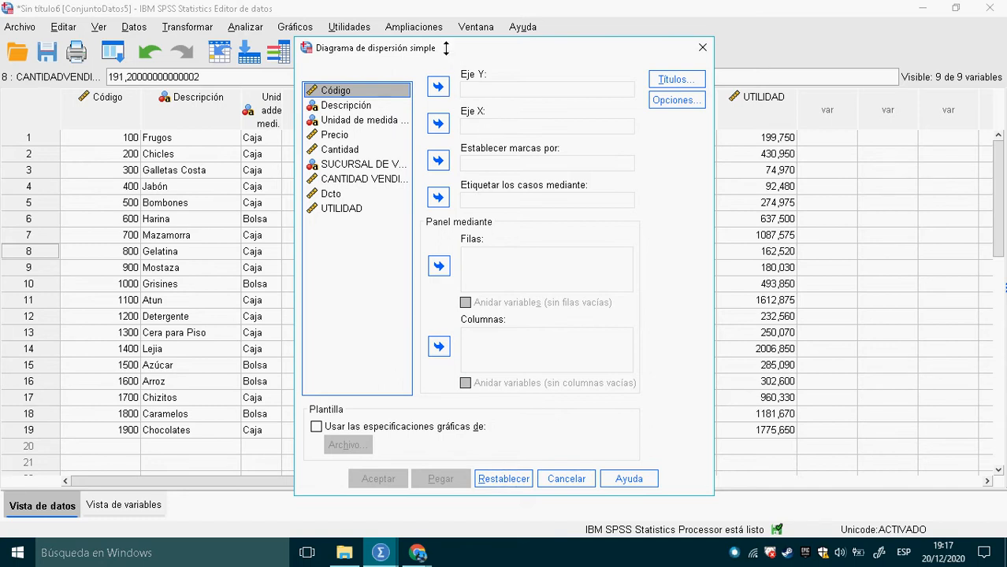
drag(449, 59, 660, 189)
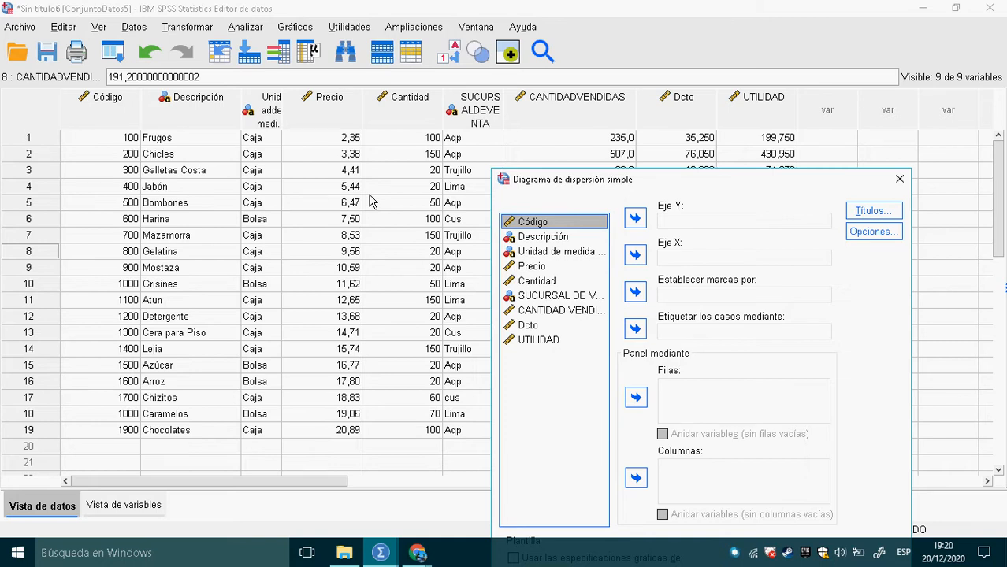
key(XF86AudioRaiseVolume)
key(XF86AudioRaiseVolume)
key(XF86AudioRaiseVolume)
key(XF86AudioRaiseVolume)
Switch to the Google Meet window to read the meeting chat, return to SPSS and dismiss the screen-sharing notification.
key(alt+Tab)
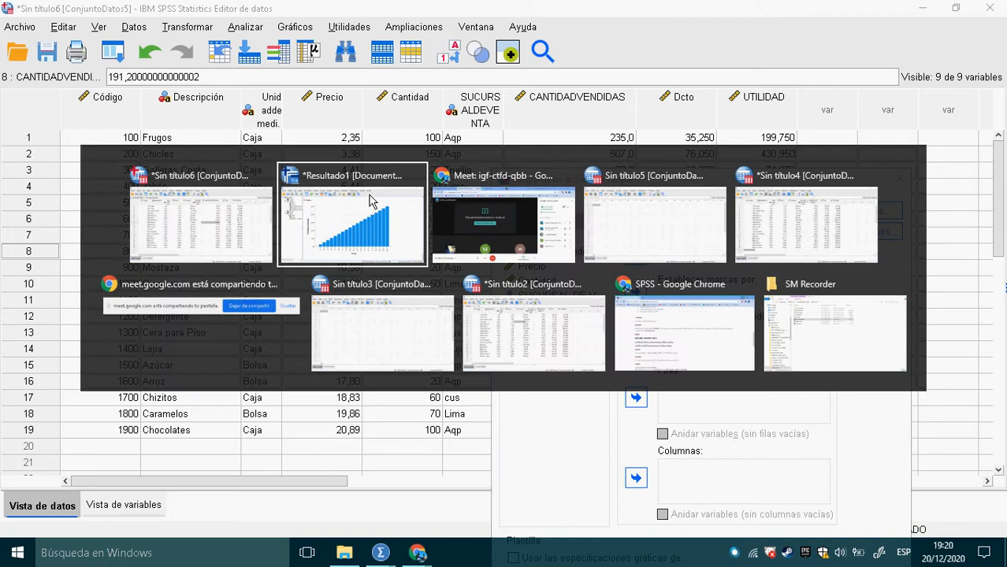
key(alt+Tab)
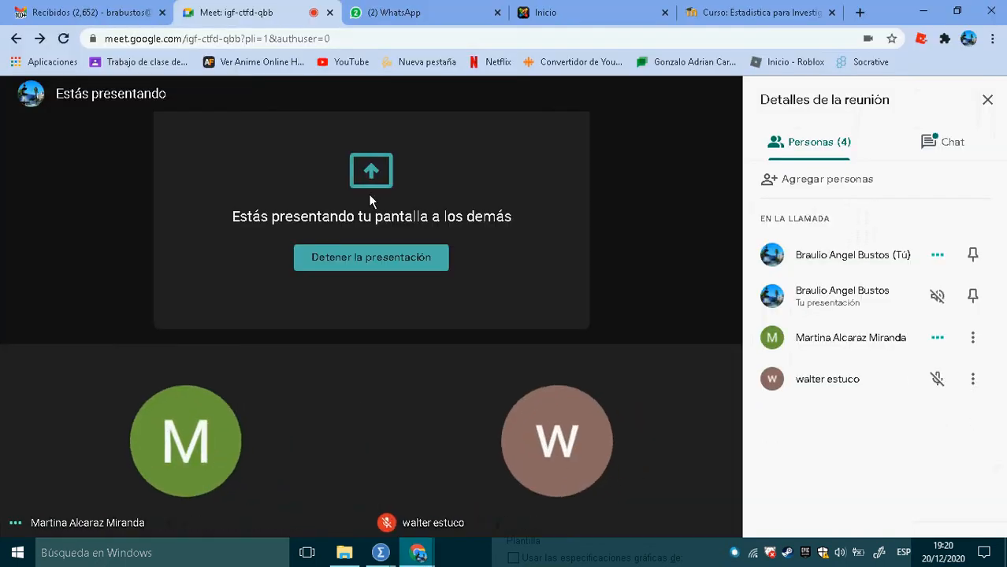
click(939, 158)
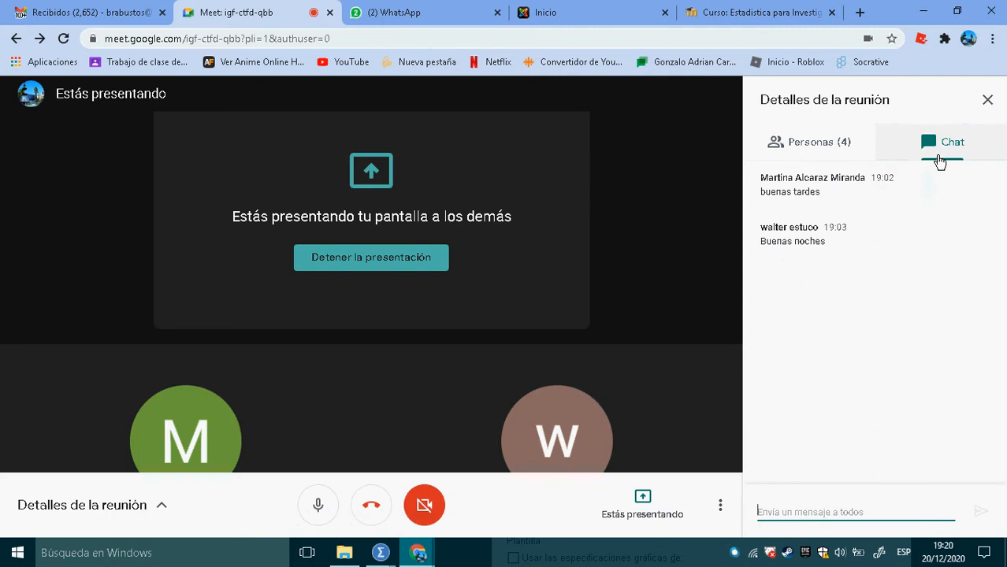
key(alt+Tab)
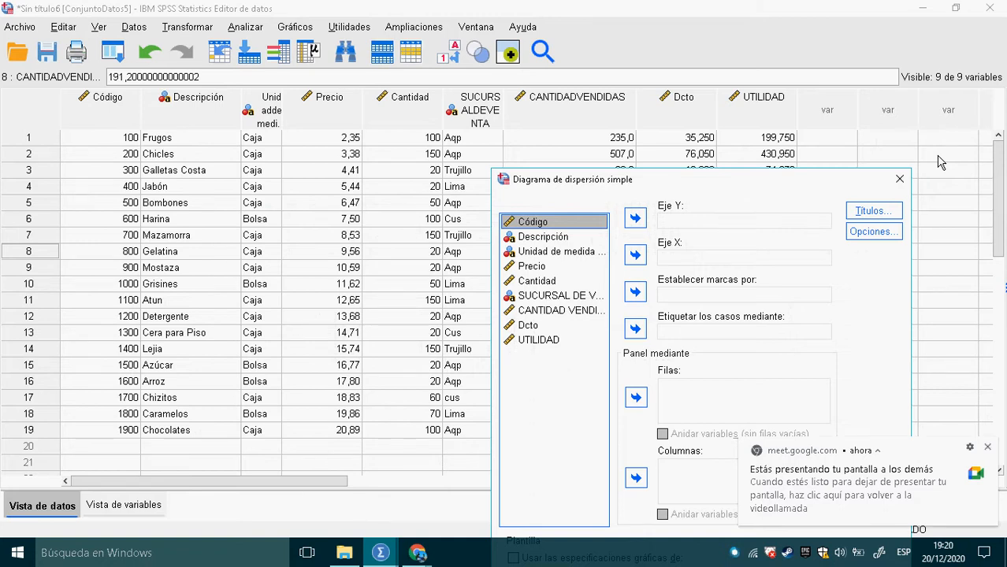
click(989, 451)
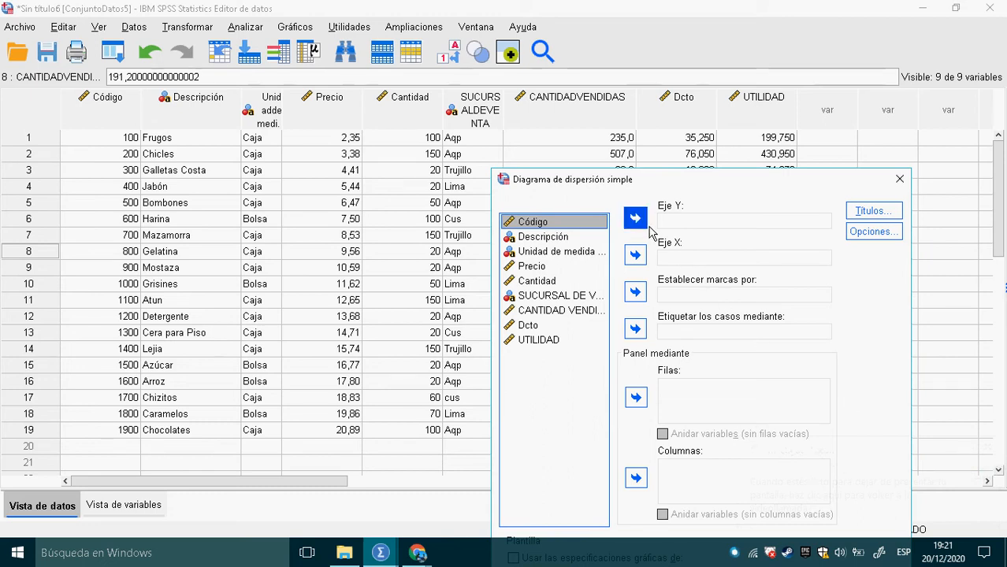
Assign CANTIDAD VENDIDA (S/.) to the Y axis and Precio to the X axis, and generate the simple scatter plot.
click(676, 225)
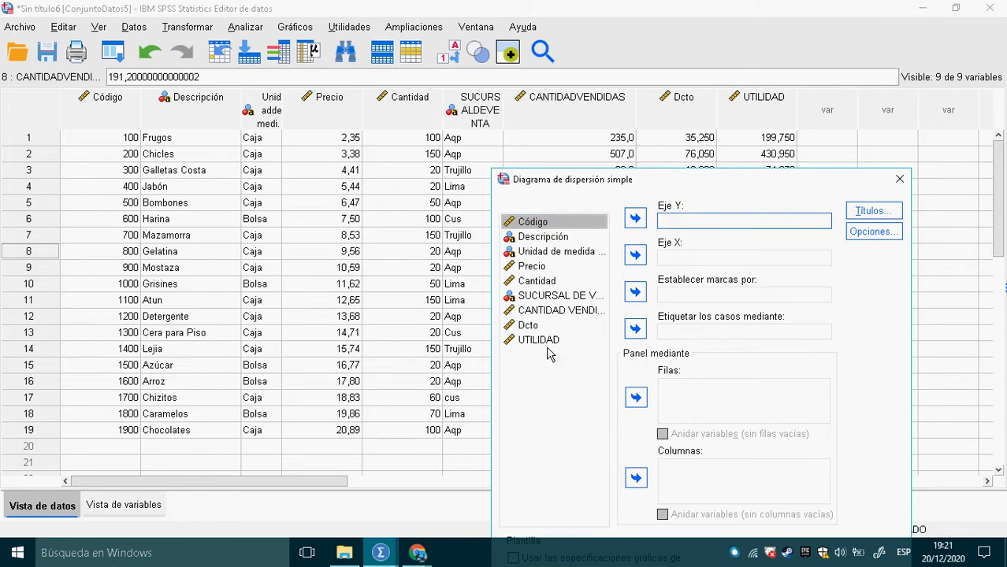
click(554, 283)
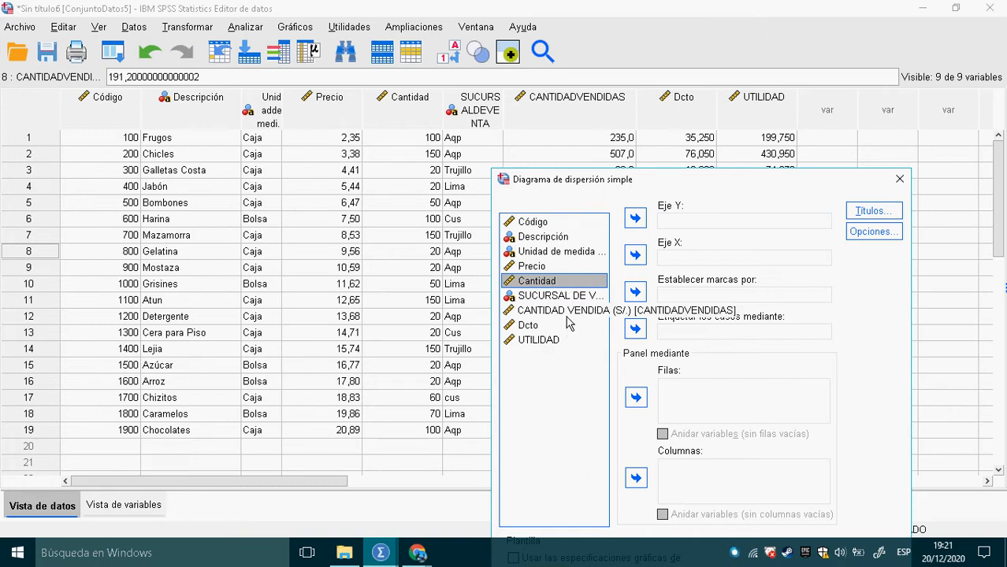
click(557, 312)
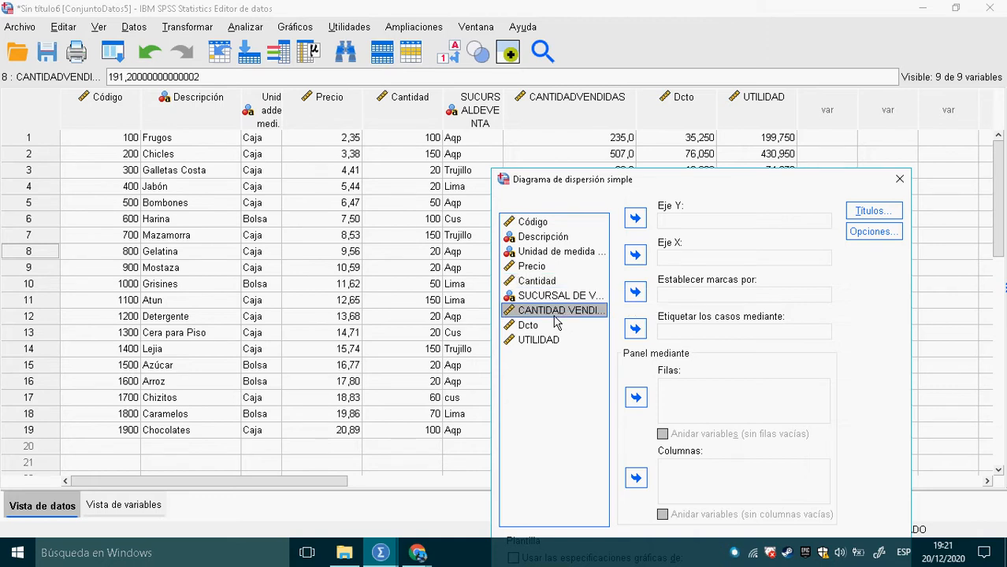
click(636, 225)
click(691, 261)
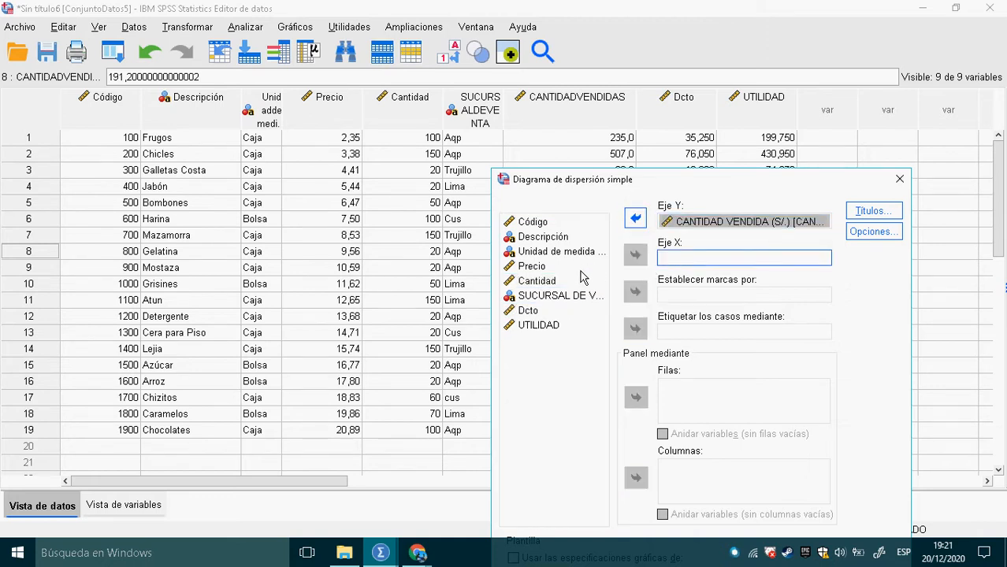
click(529, 268)
click(635, 255)
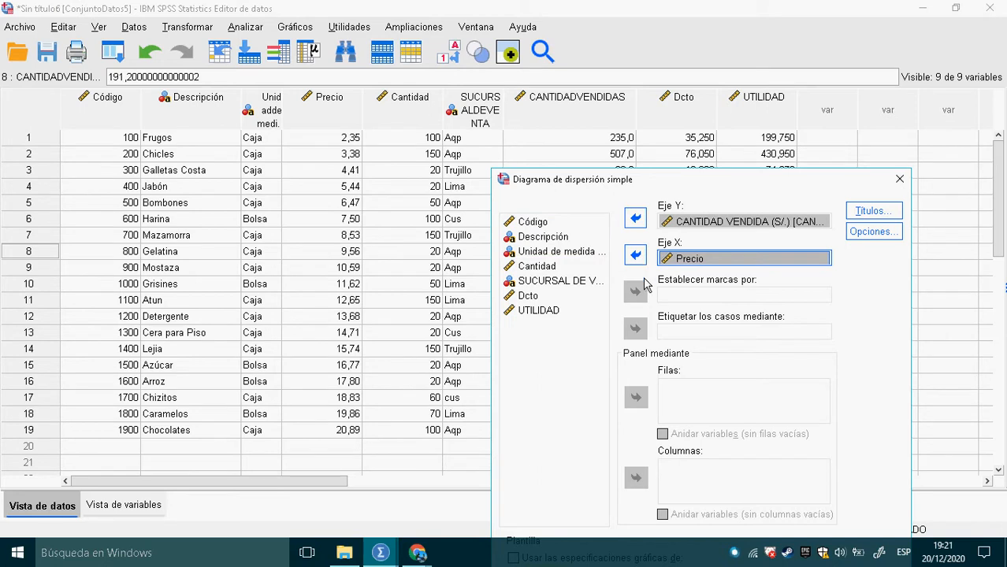
drag(648, 184, 607, 109)
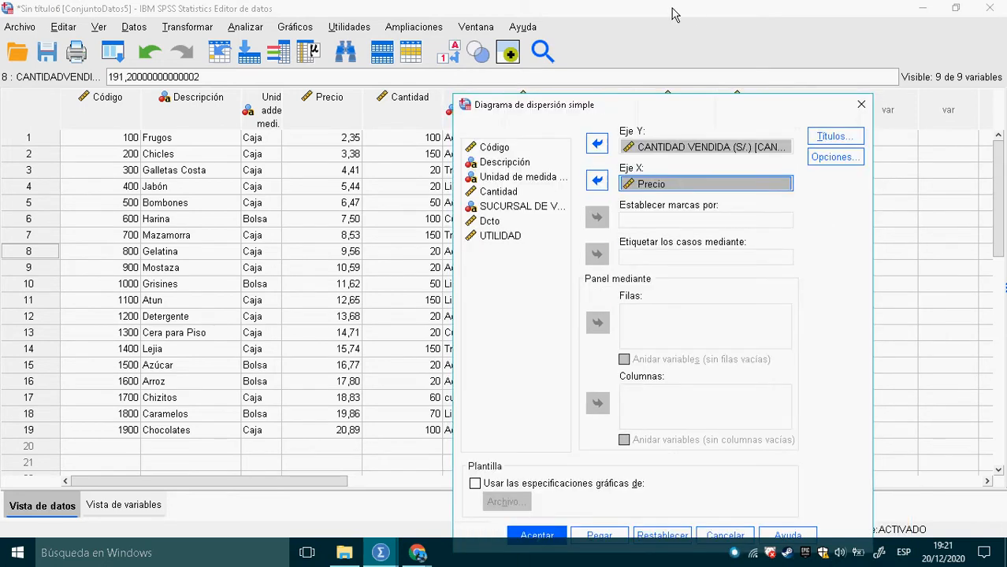
drag(648, 108, 635, 36)
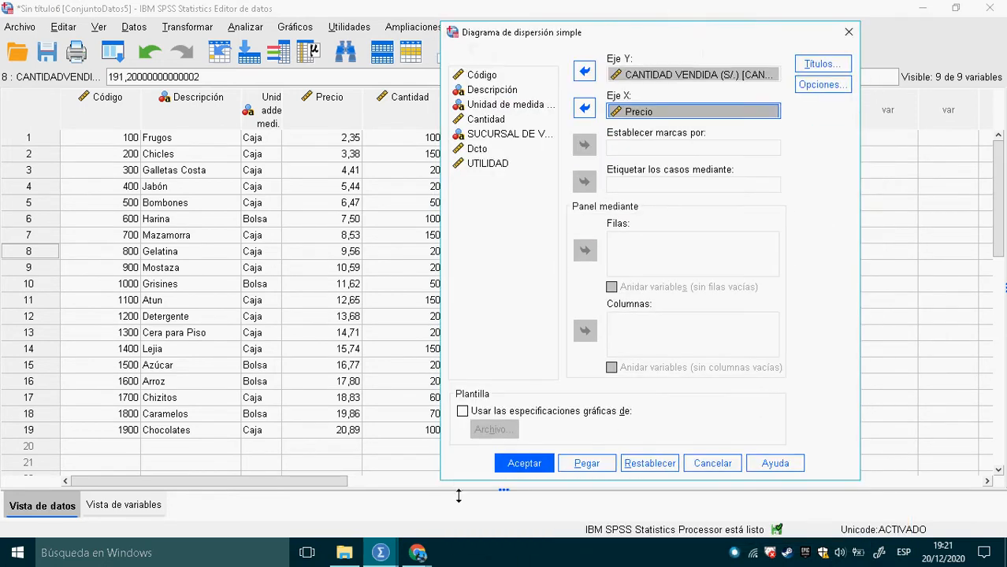
click(524, 463)
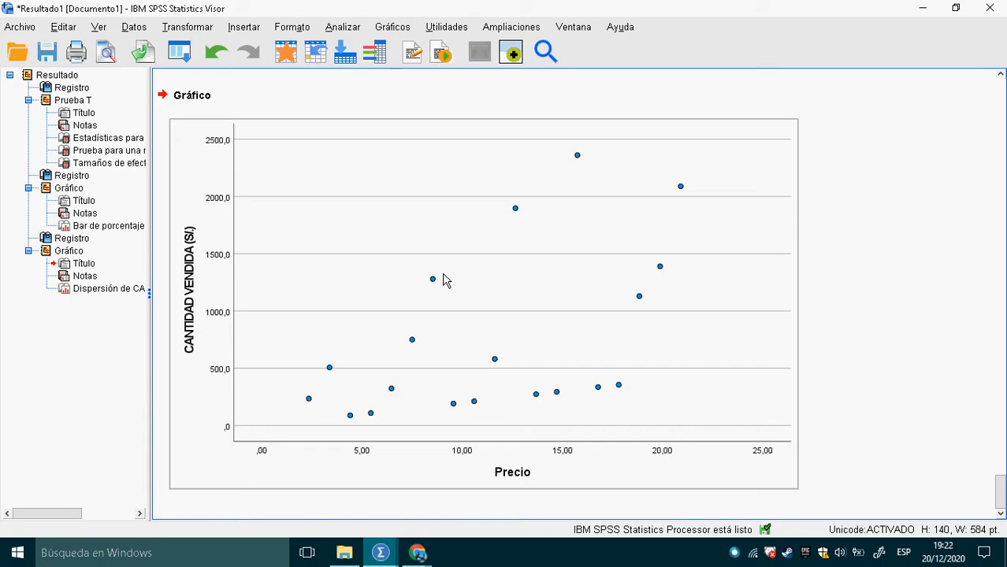
Return to the data editor, start another legacy simple scatter plot and reset its previous variable assignments.
click(289, 53)
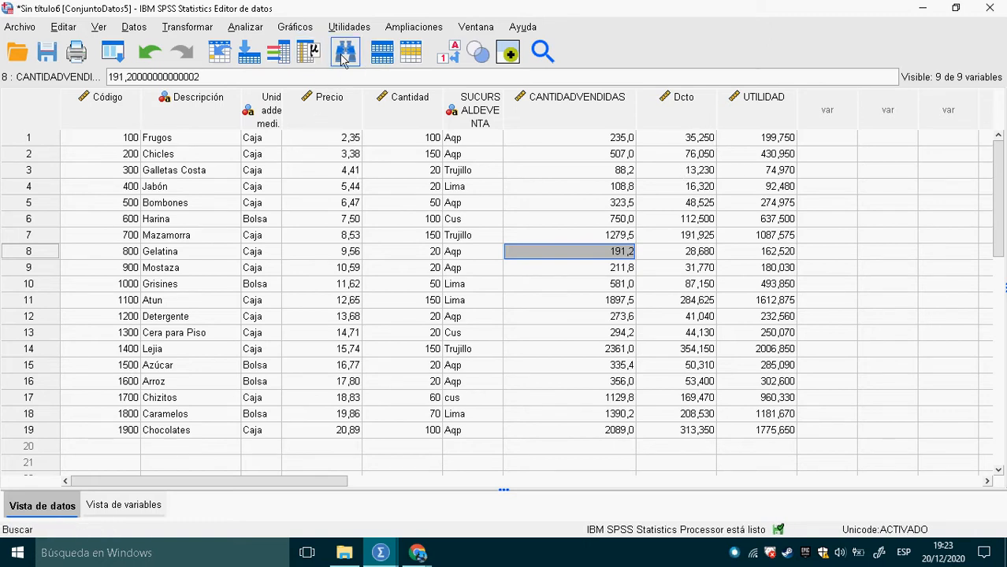
click(254, 31)
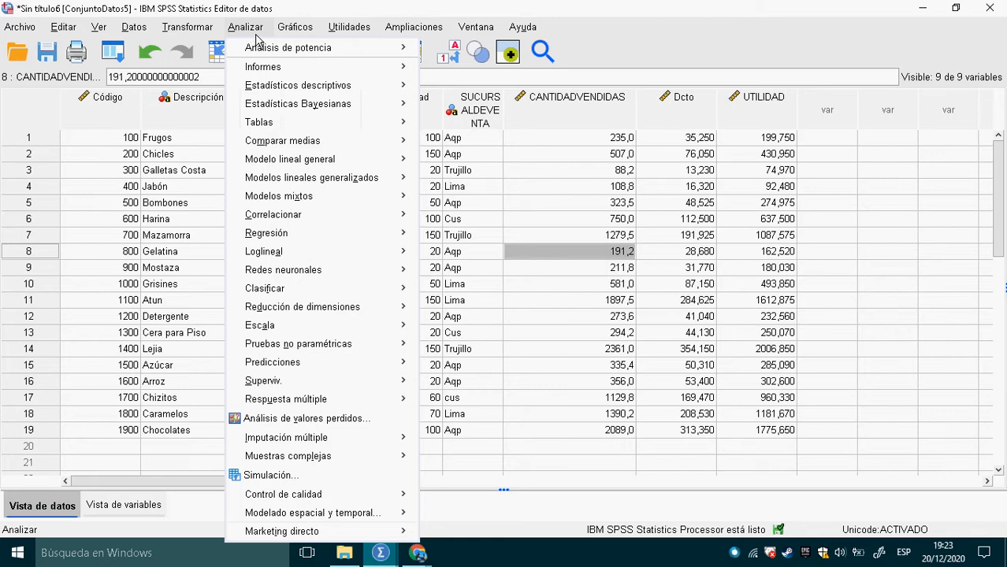
mouse_move(347, 90)
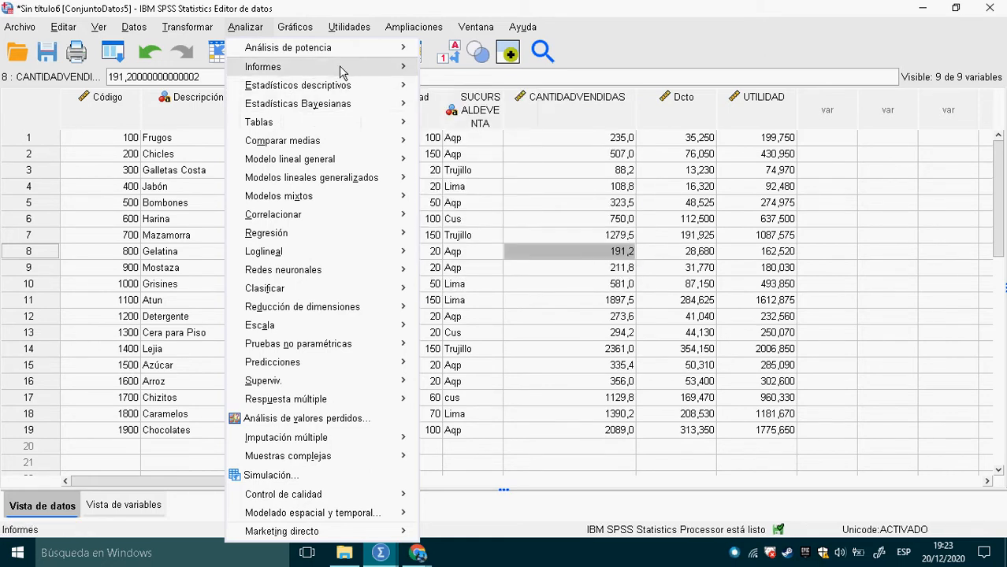
mouse_move(295, 27)
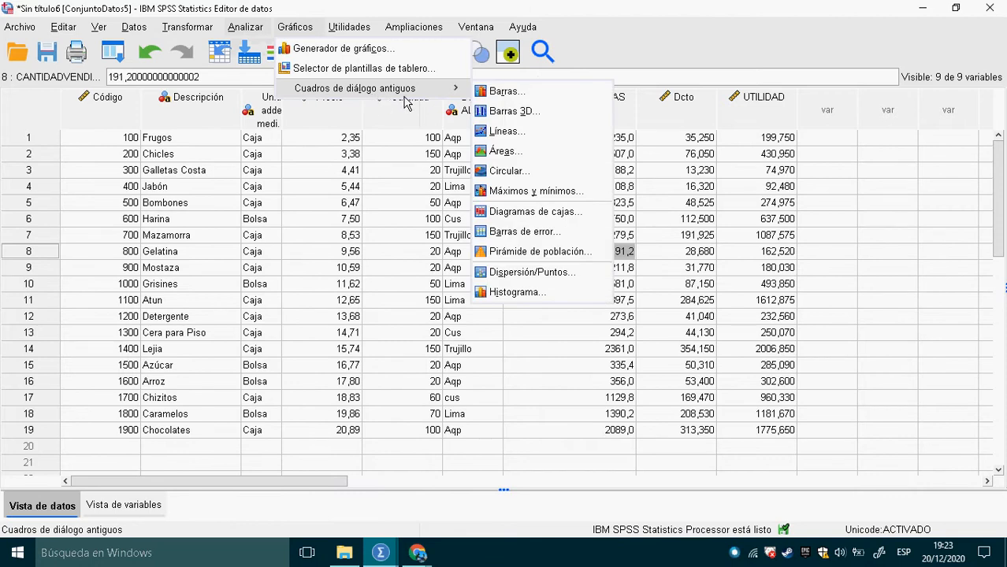
click(544, 275)
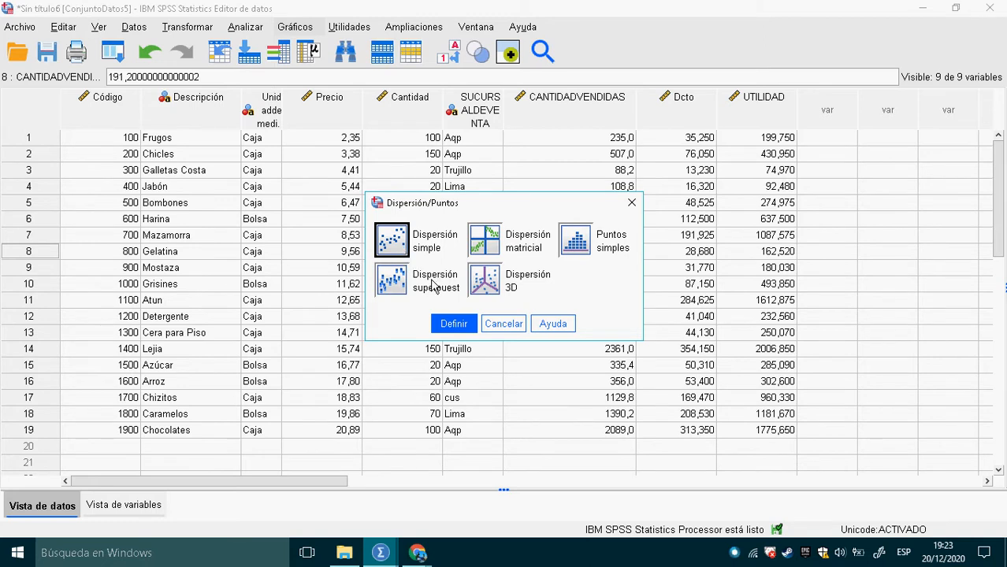
click(442, 323)
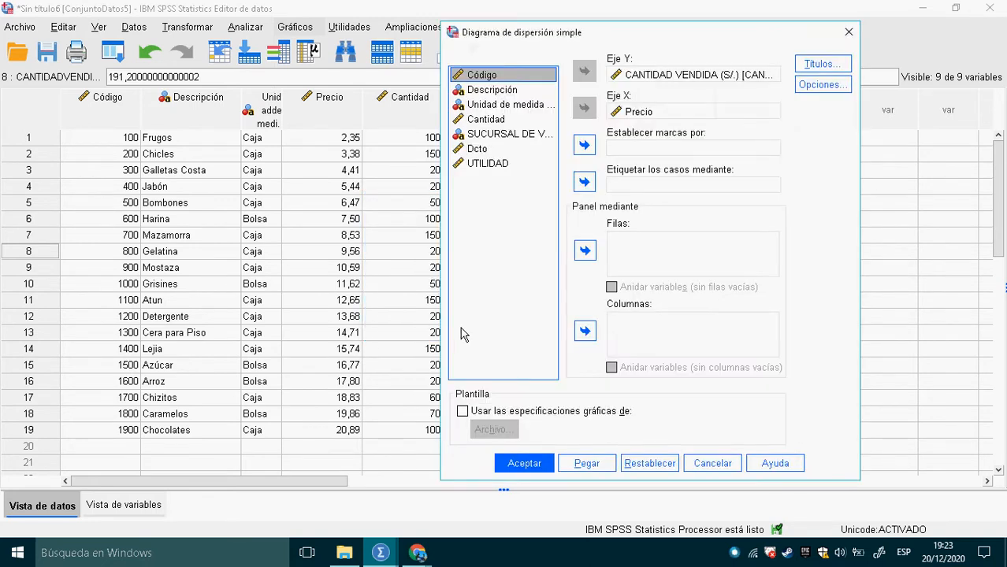
click(651, 464)
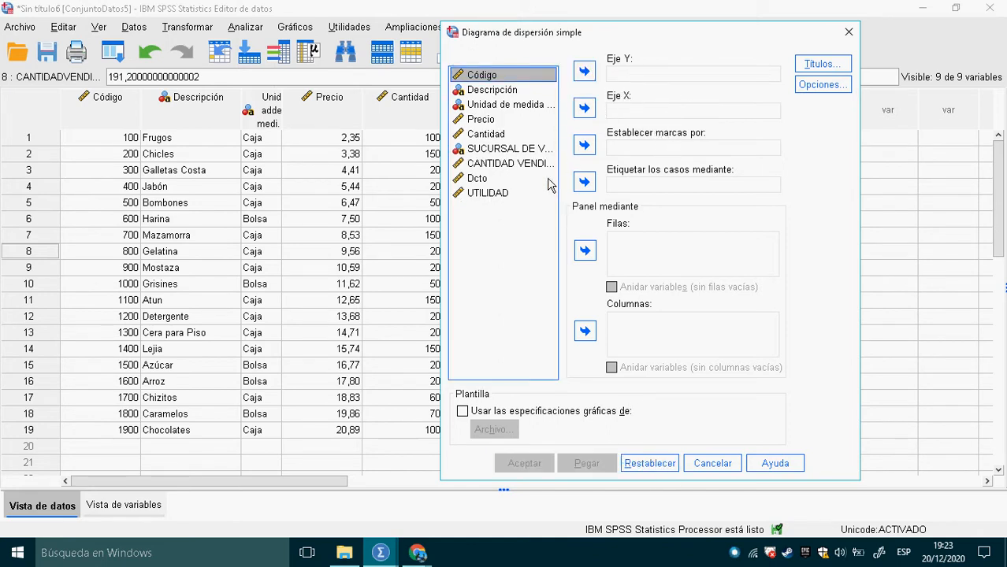
Assign UTILIDAD to the Y axis and Precio to the X axis, and generate the simple scatter plot.
click(503, 194)
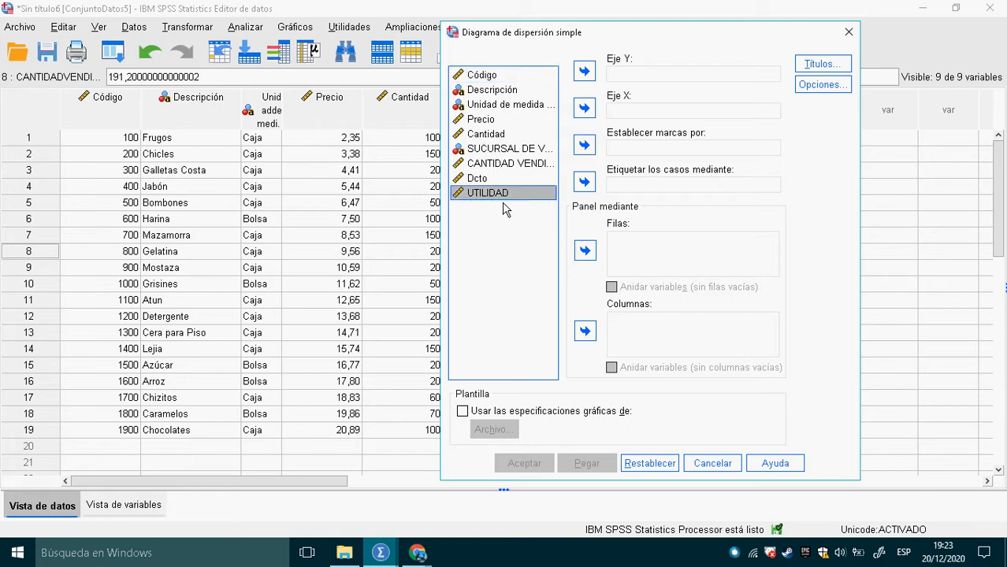
click(584, 71)
click(630, 118)
click(496, 122)
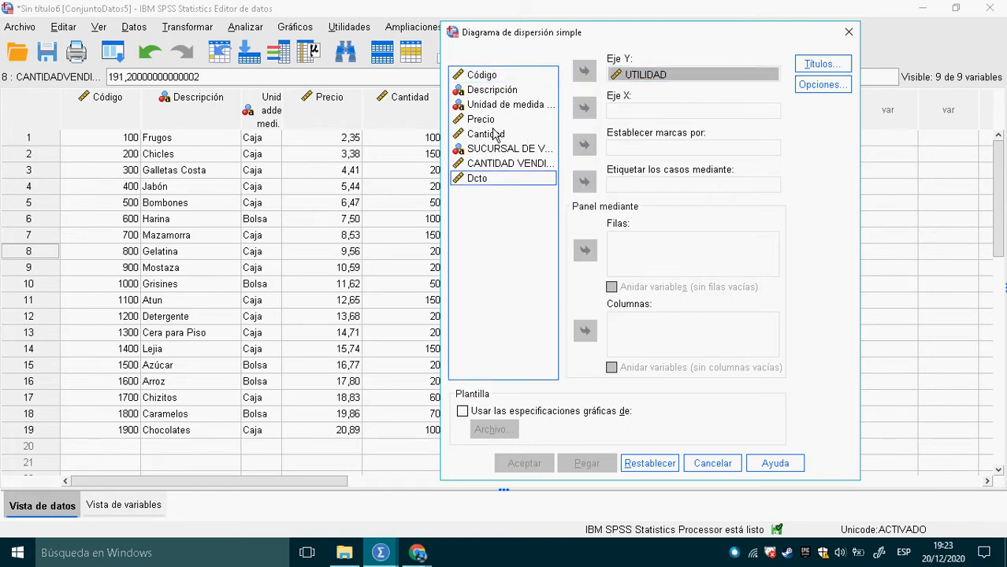
click(584, 108)
click(829, 91)
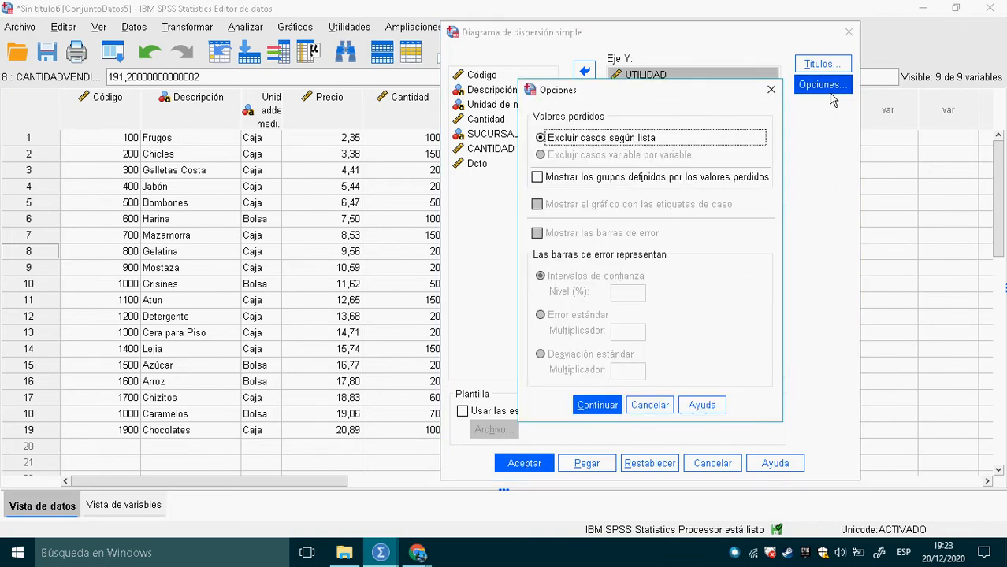
click(660, 407)
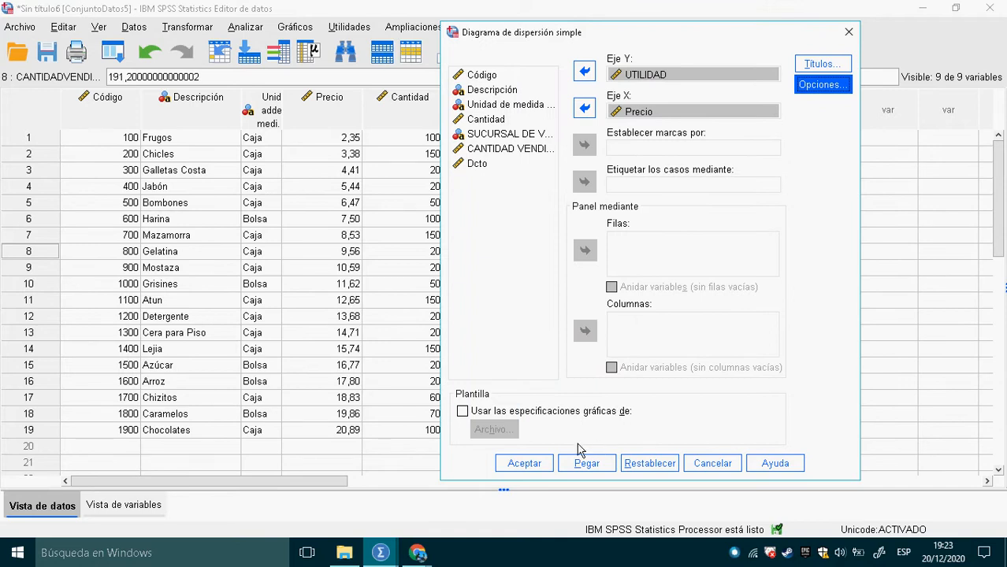
click(524, 464)
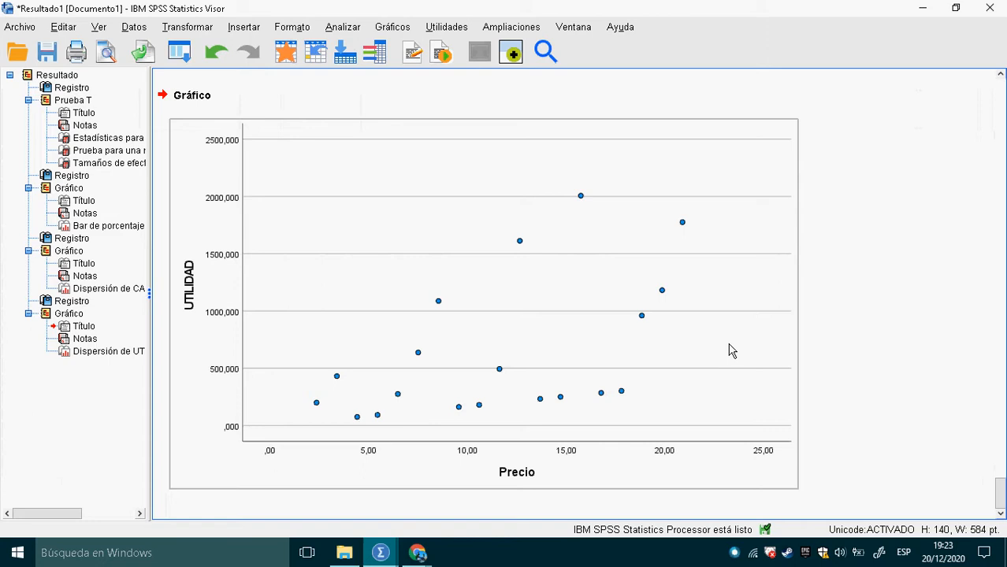
Open the UTILIDAD by Precio scatter plot in the chart editor, add a linear total fit line, and close the editor.
scroll(759, 337, up, 10)
scroll(760, 339, down, 10)
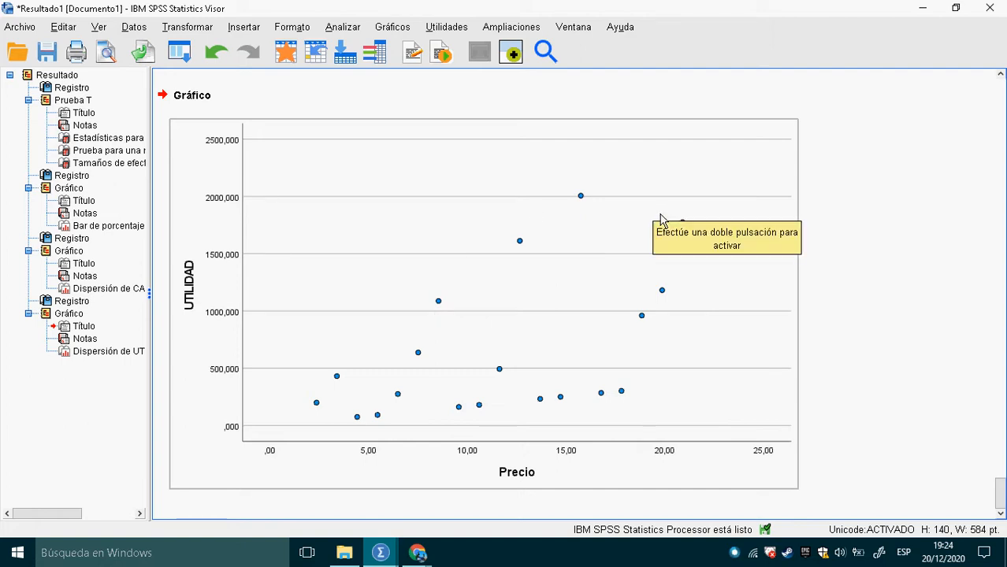
click(580, 282)
double_click(580, 282)
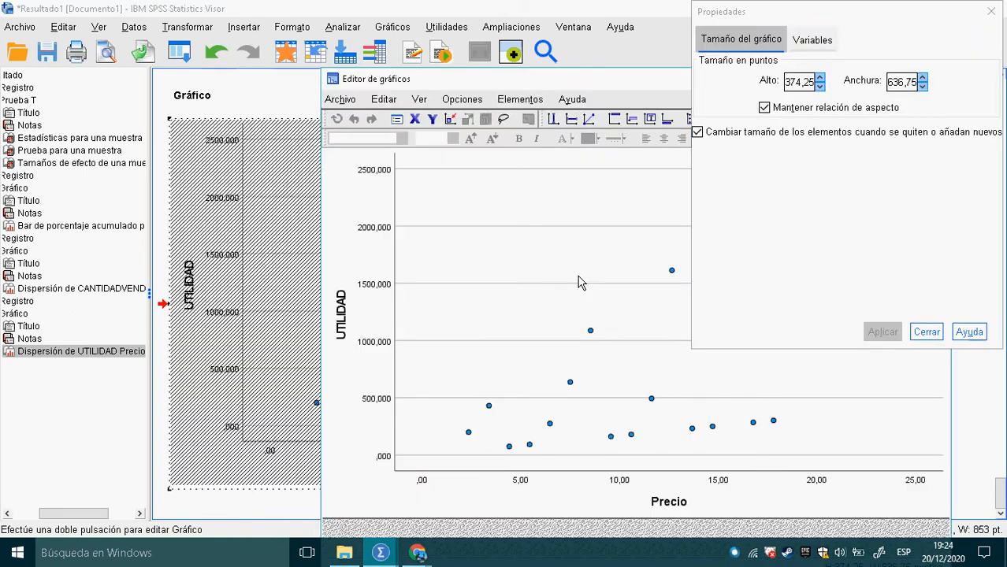
click(536, 103)
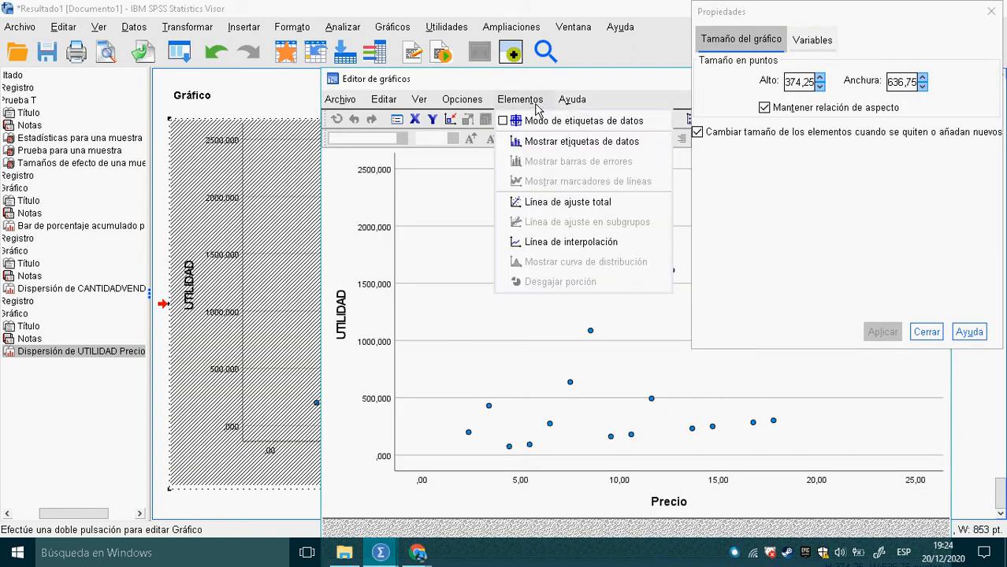
click(568, 210)
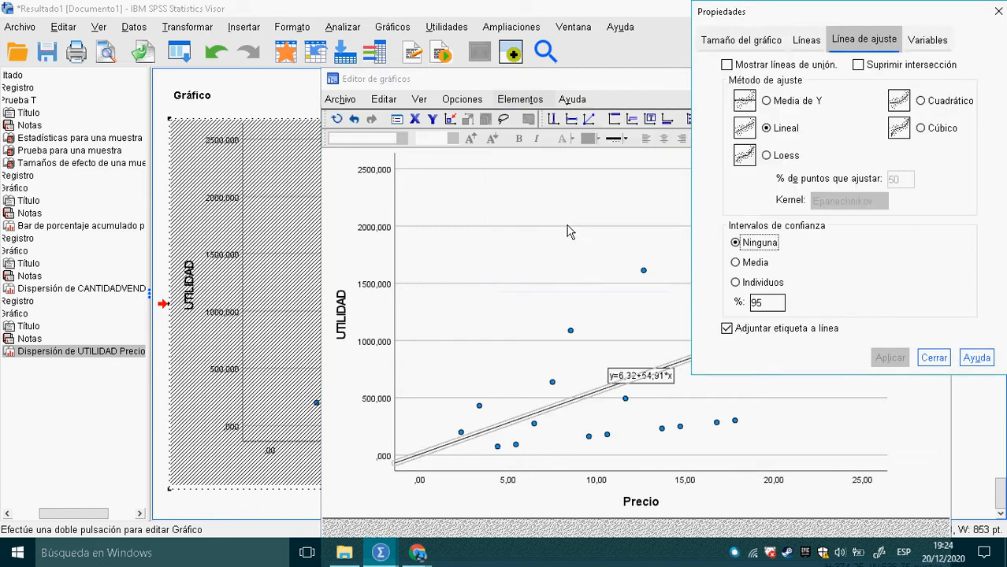
click(932, 359)
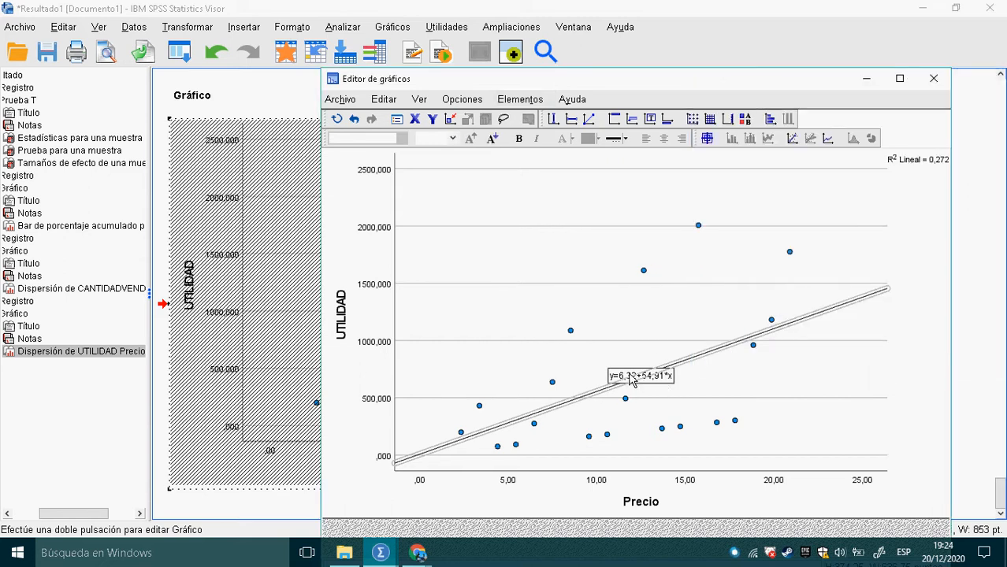
click(642, 350)
click(648, 371)
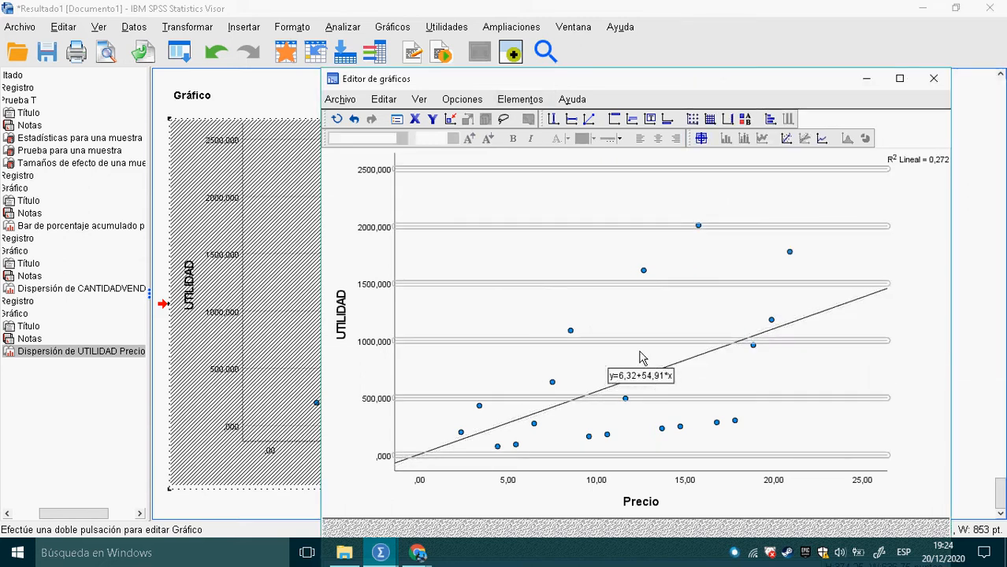
click(985, 175)
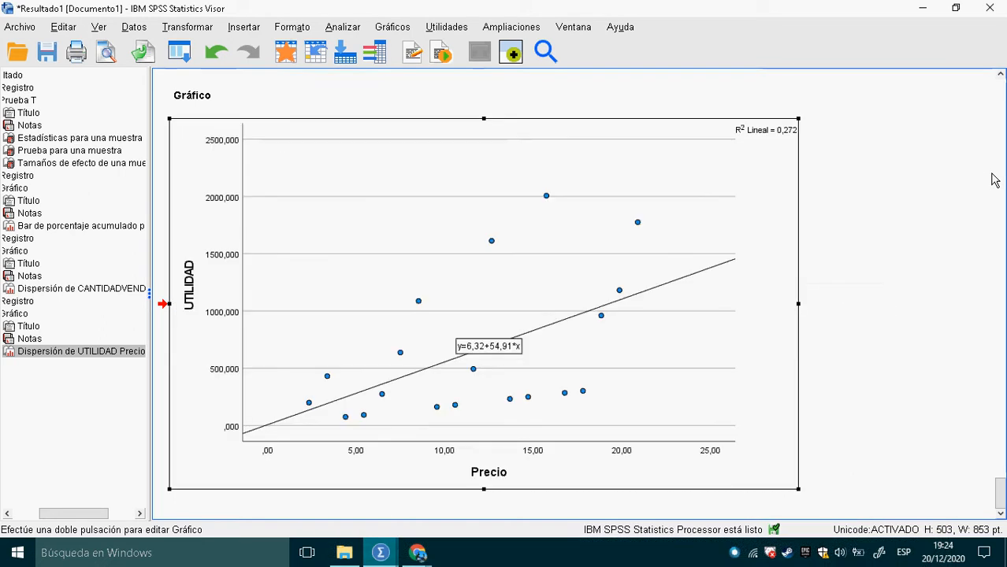
Switch to the Google Meet window, close the meeting details and chat, and return to the SPSS output viewer.
key(alt+Tab)
key(Tab)
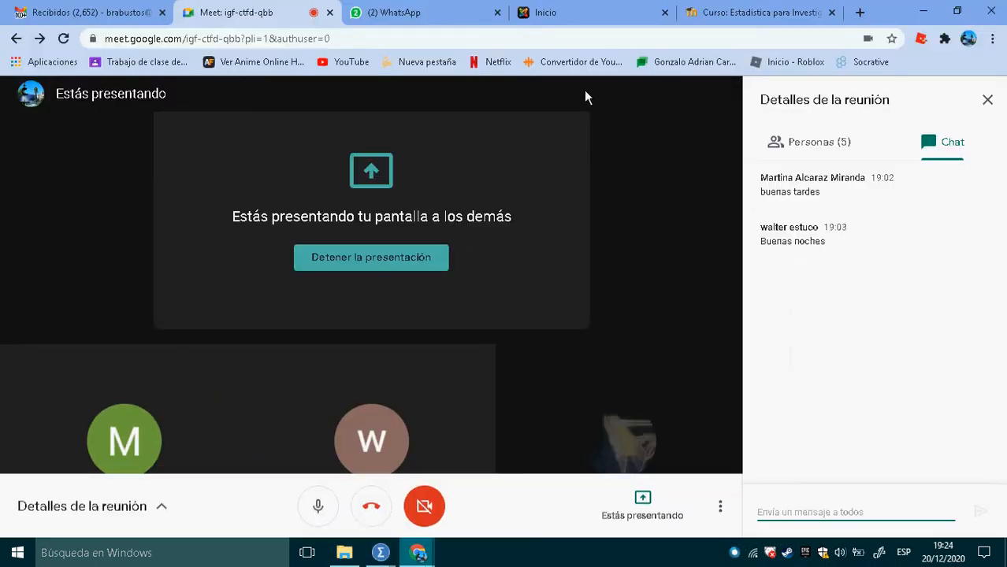
click(987, 101)
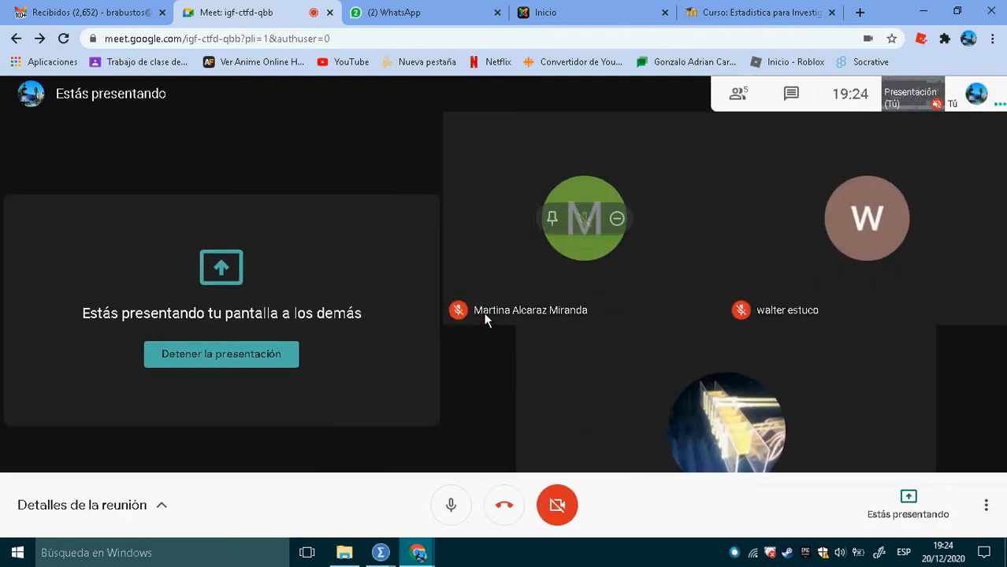
key(alt+Tab)
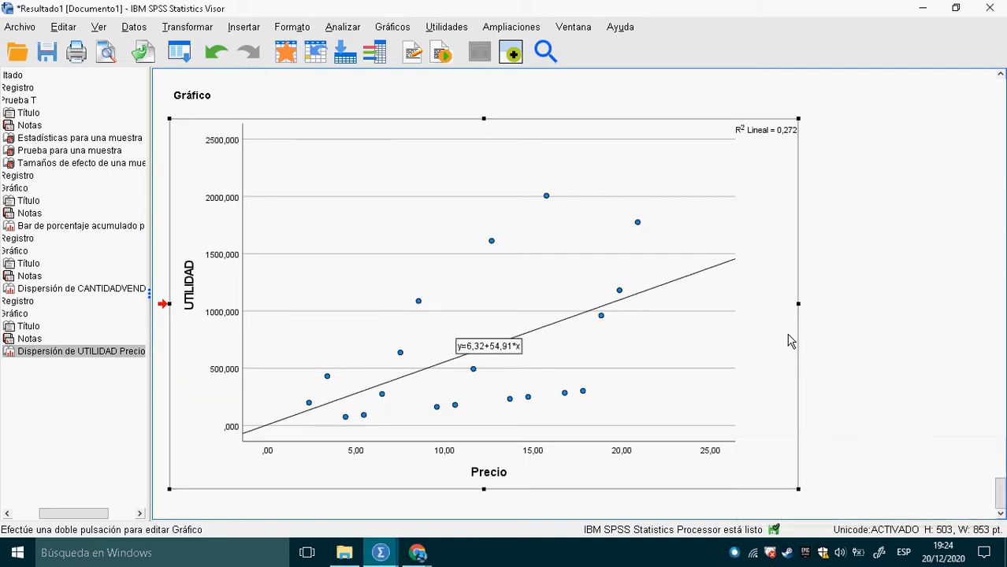
Open the CANTIDAD VENDIDA (S/.) by Precio scatter plot in the chart editor and add a linear total fit line.
scroll(790, 340, up, 10)
click(540, 342)
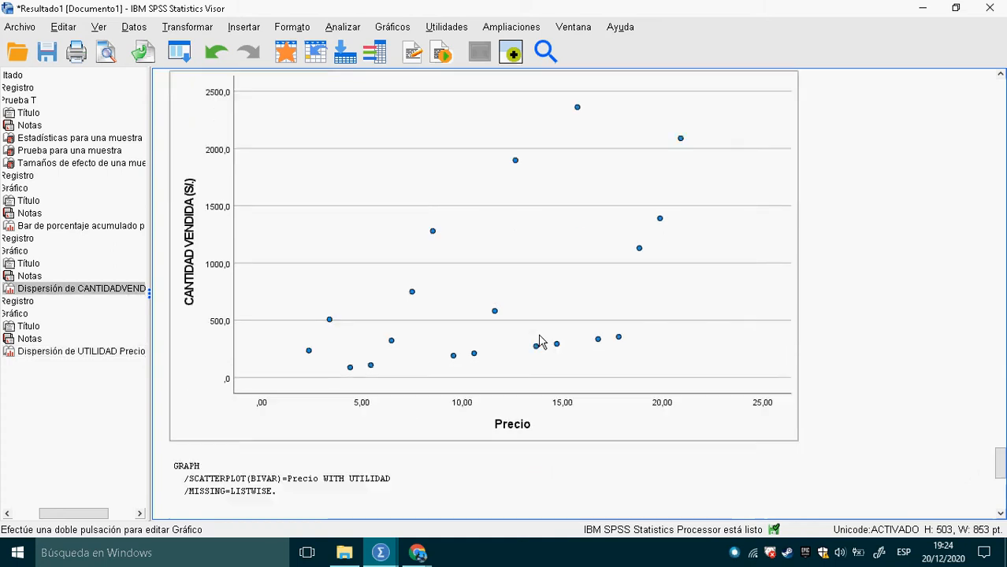
double_click(540, 342)
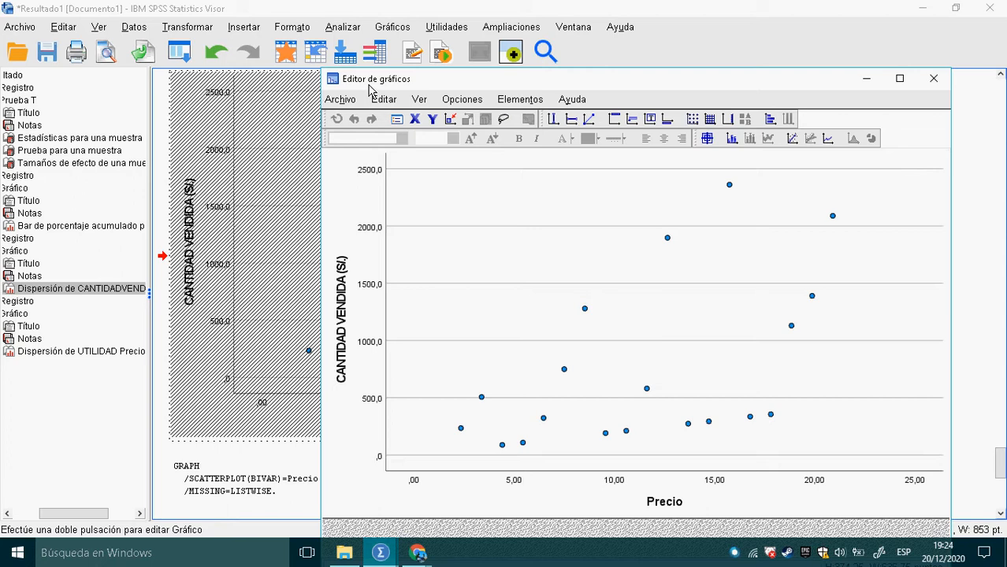
click(517, 106)
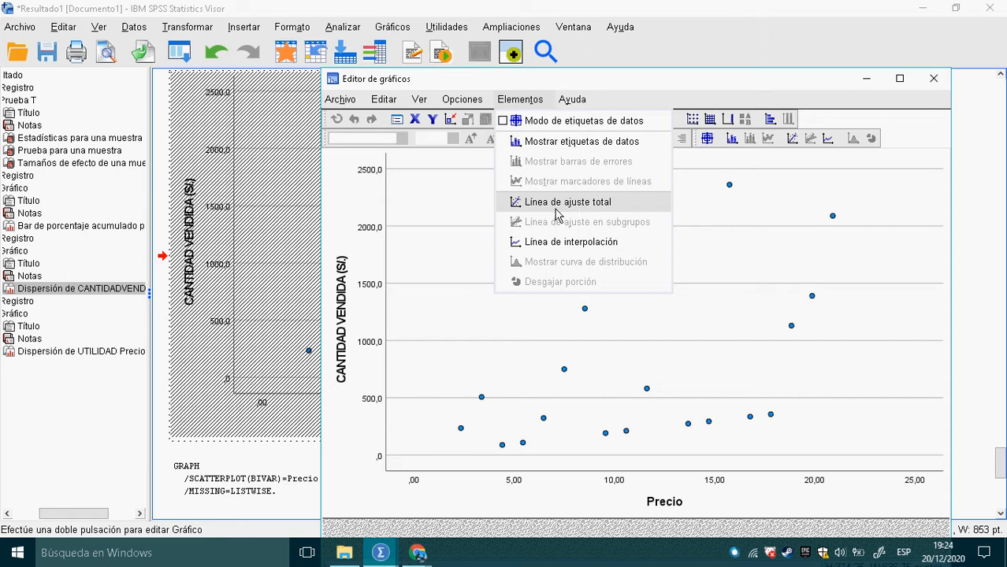
click(582, 211)
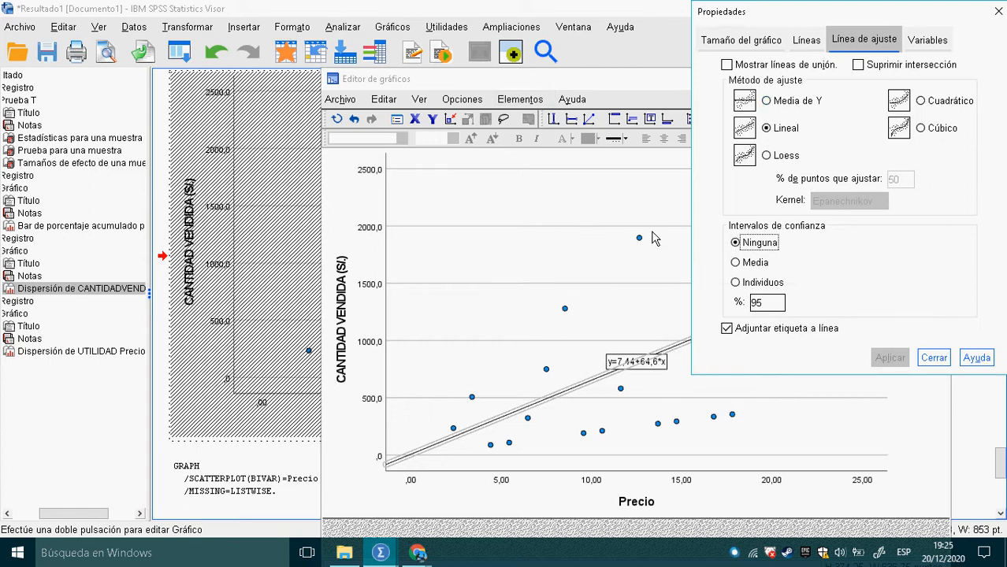
click(936, 359)
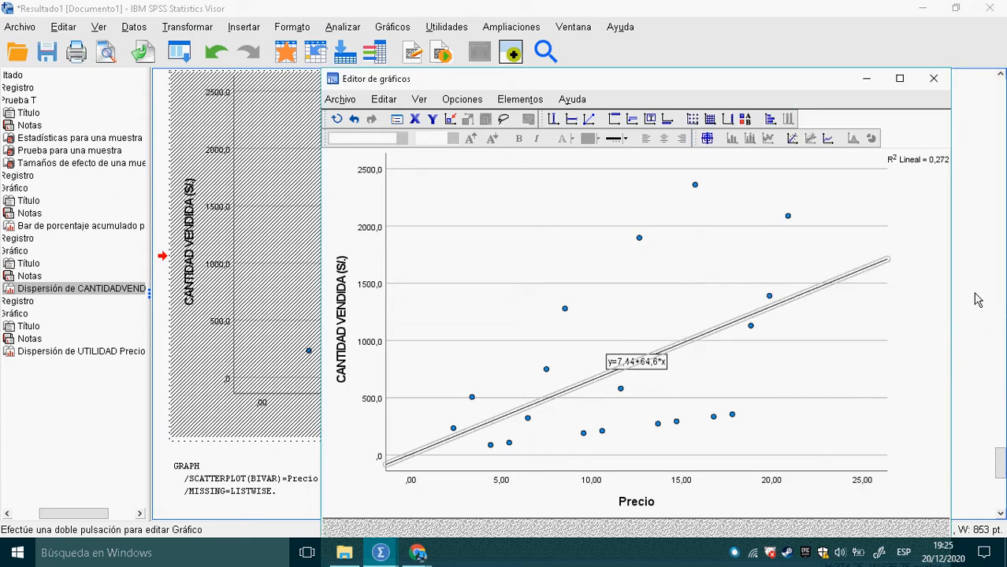
Try to move the linear equation label away from the fit line, then deselect it.
click(628, 363)
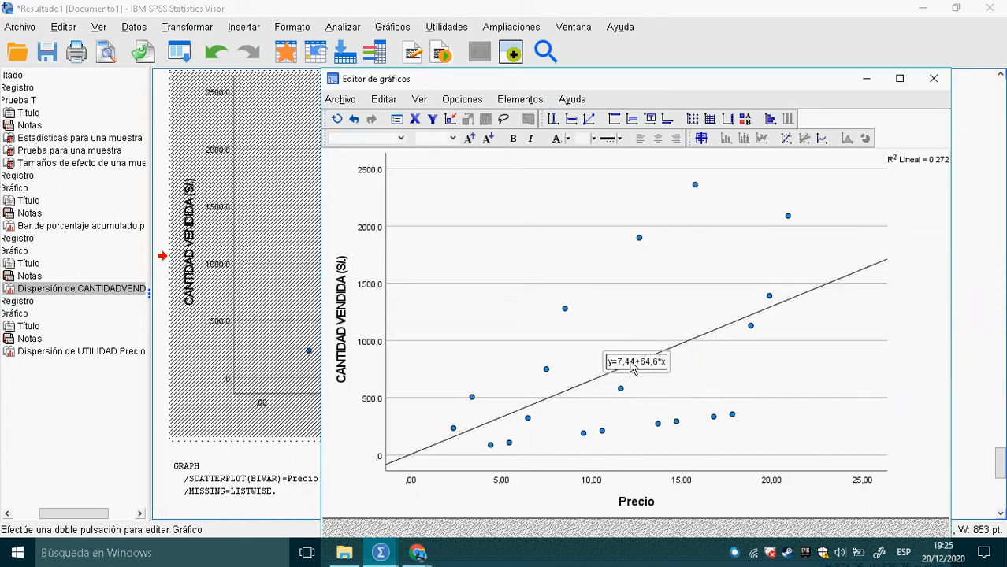
drag(629, 362, 661, 314)
drag(638, 367, 647, 311)
drag(653, 367, 764, 393)
click(560, 175)
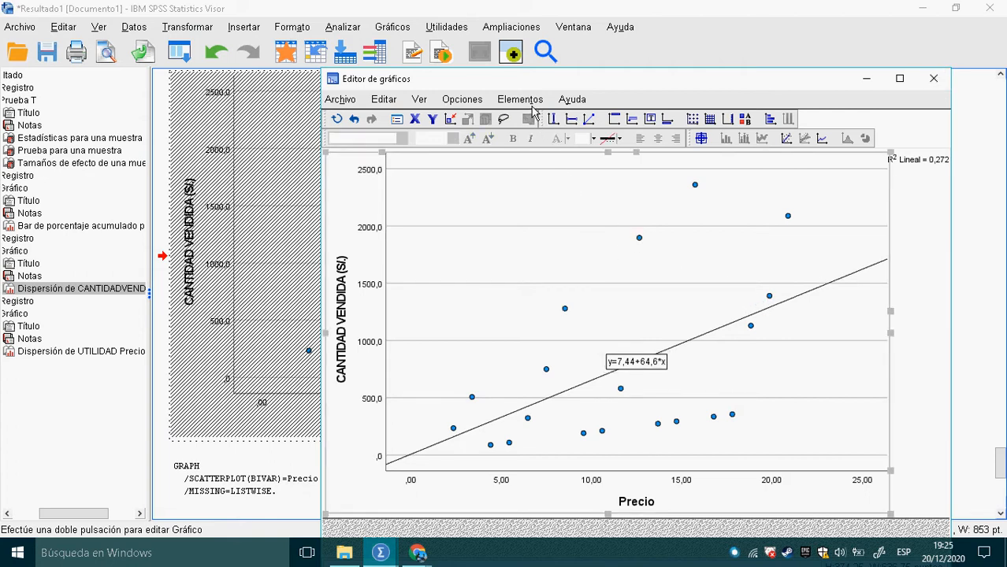
Add a Loess fit line and a quadratic (Cuadrático) total fit line to the CANTIDAD VENDIDA scatter plot.
click(527, 103)
click(558, 210)
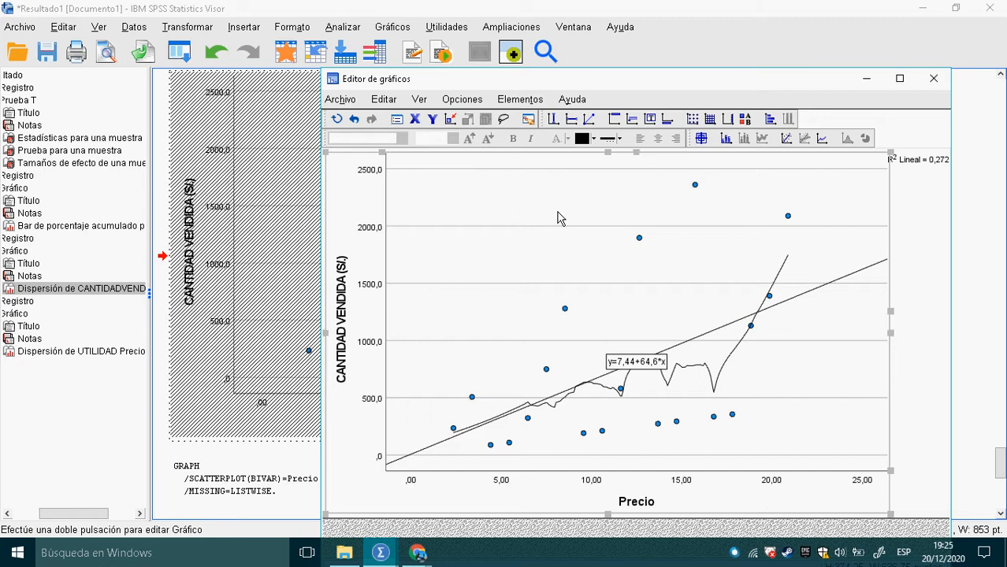
click(529, 101)
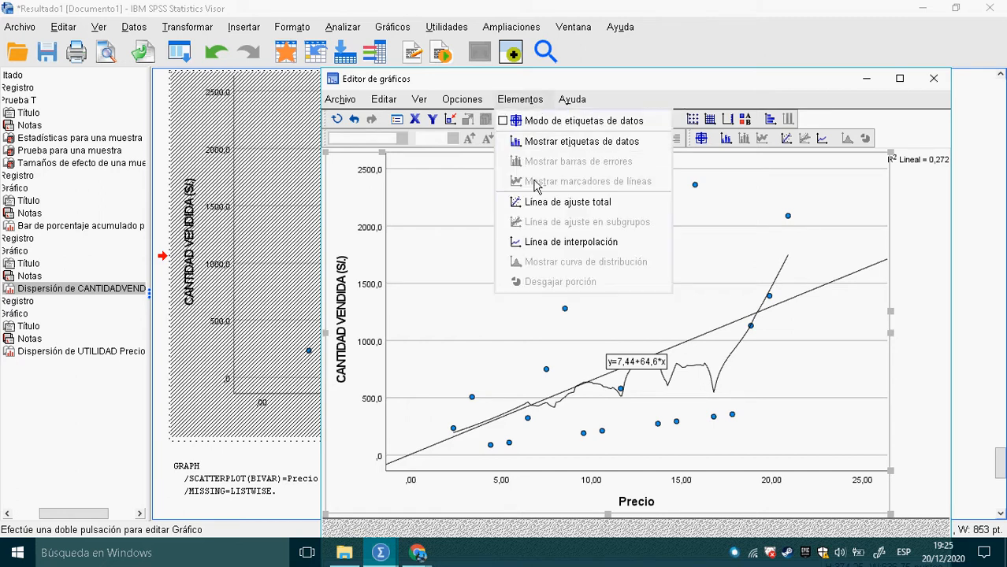
click(567, 205)
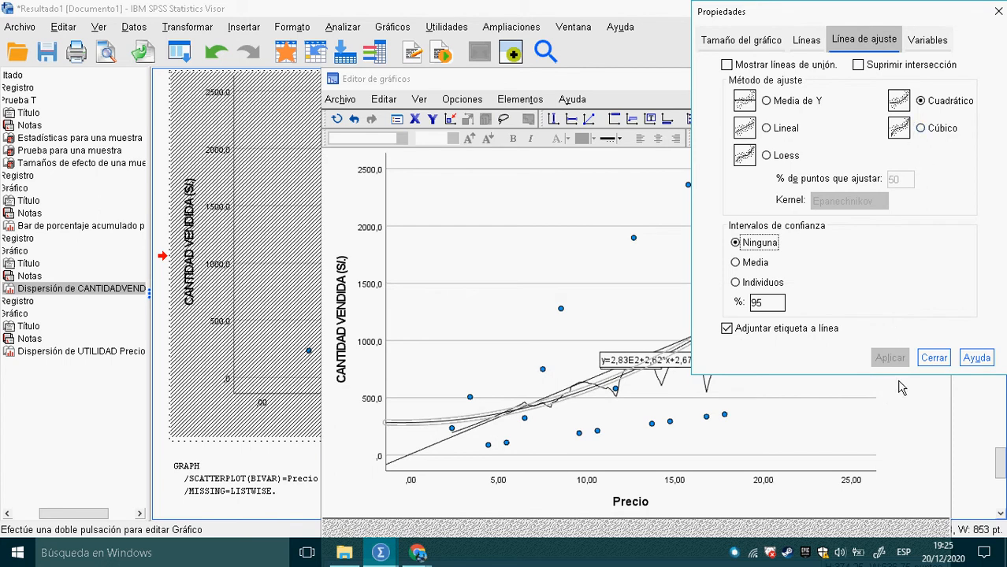
click(934, 359)
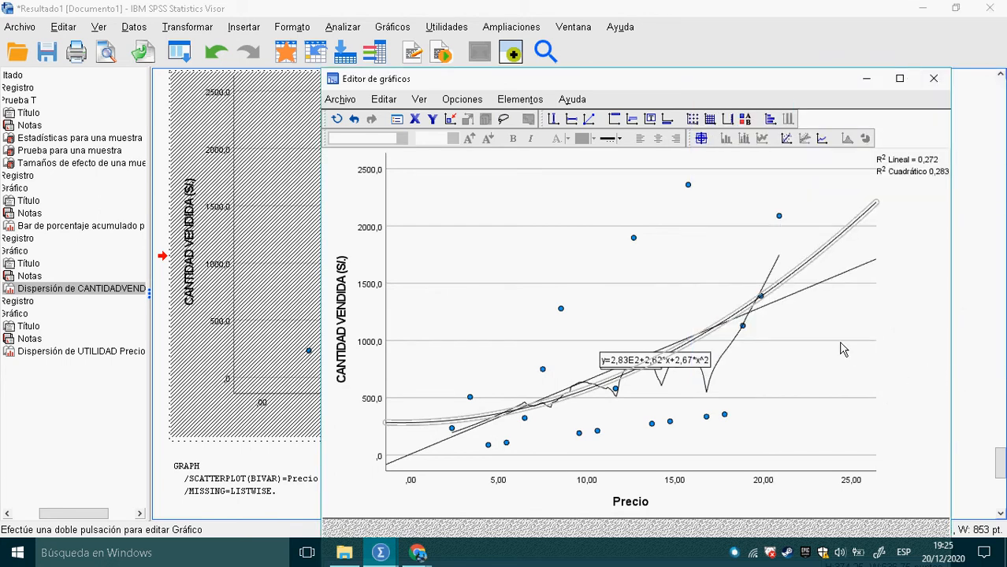
click(886, 252)
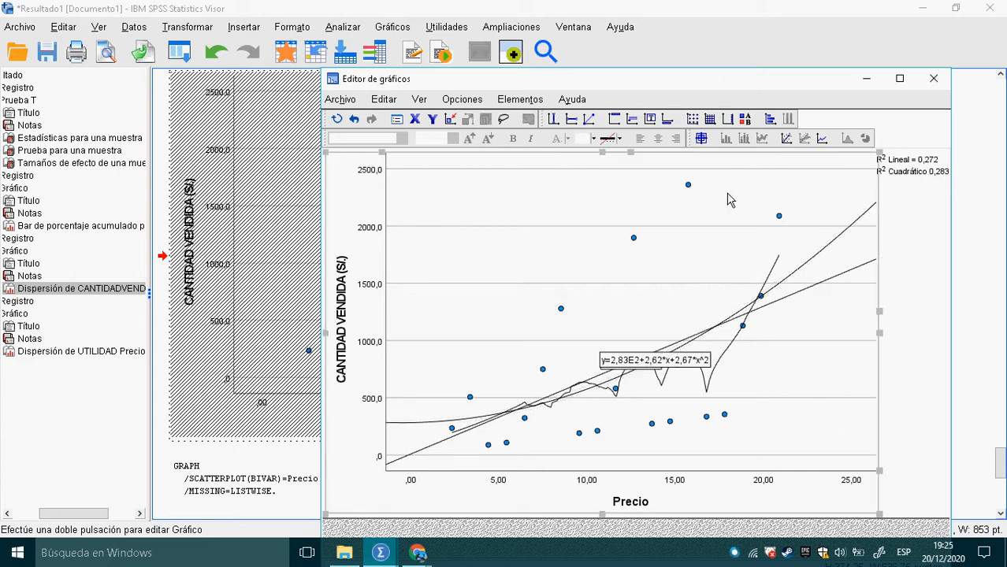
Add a straight (Recto) interpolation line through the scatter points and close the chart editor.
click(520, 99)
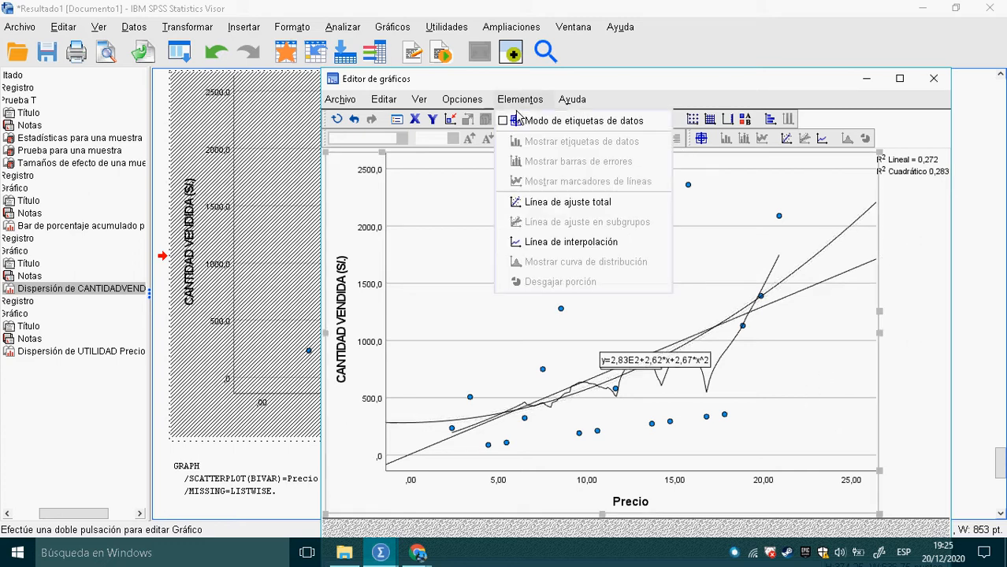
click(582, 250)
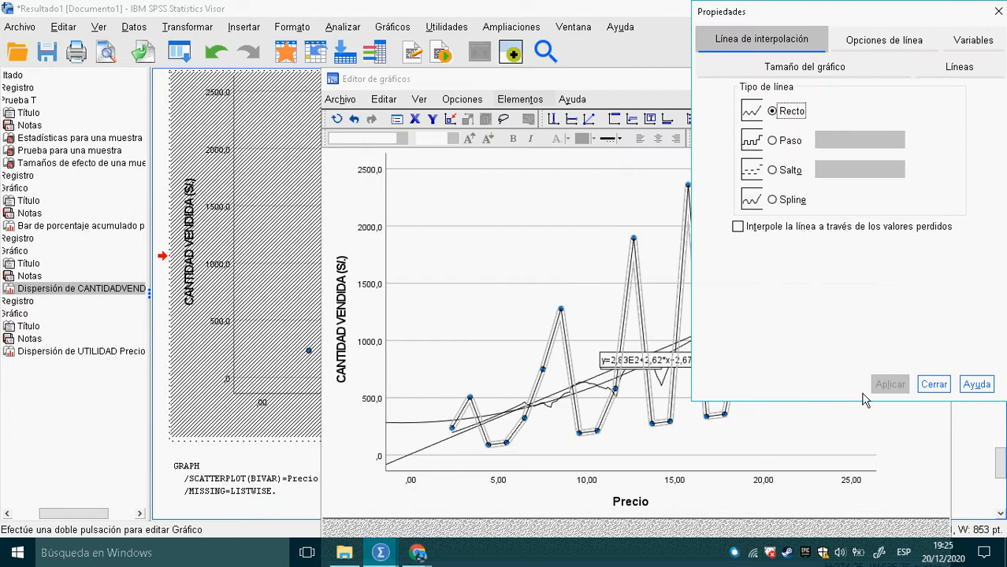
click(936, 385)
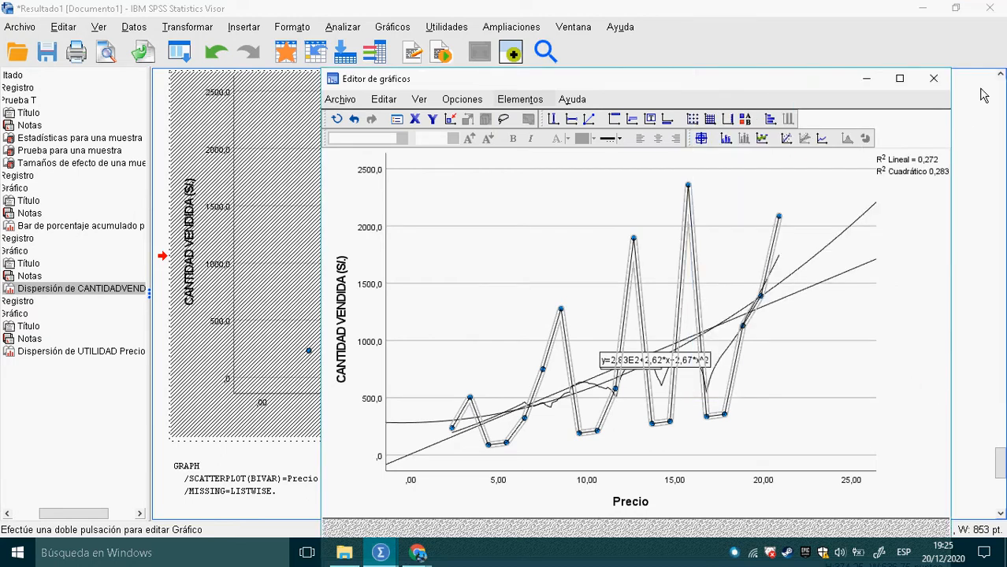
click(934, 78)
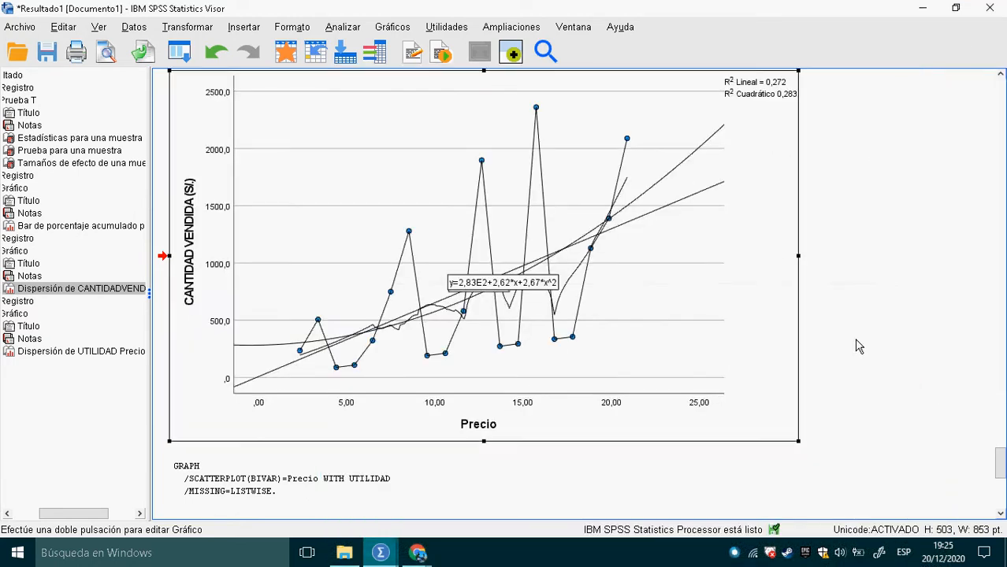
Reopen the CANTIDAD VENDIDA (S/.) by Precio scatter plot in the chart editor and shift its plot frame slightly rightward and down within the chart.
click(866, 307)
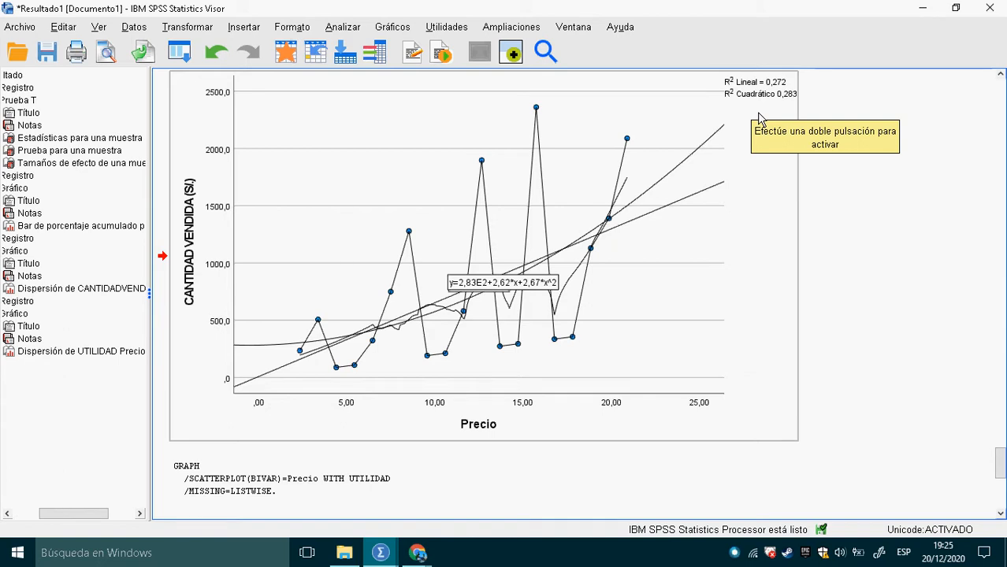
drag(549, 309, 519, 293)
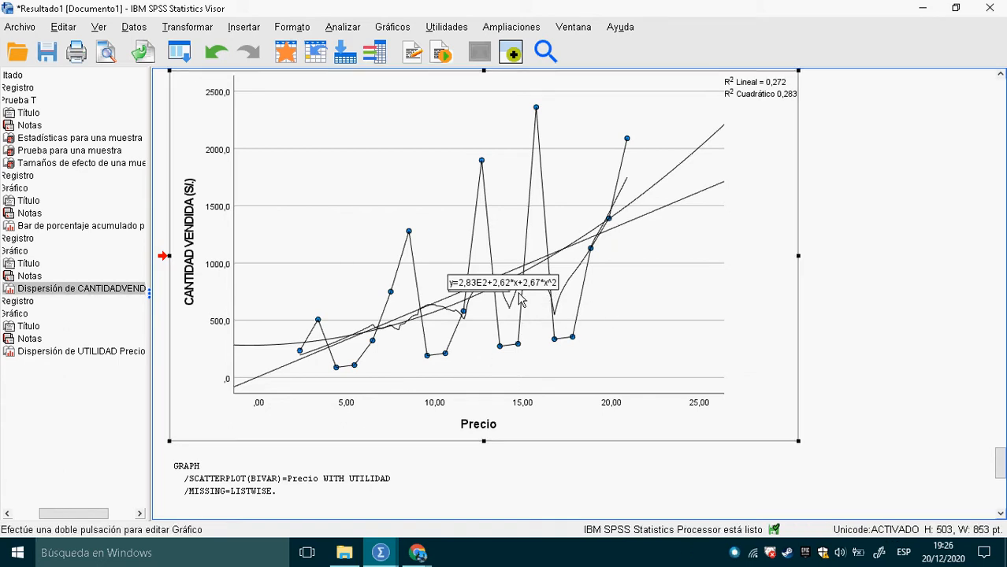
double_click(536, 296)
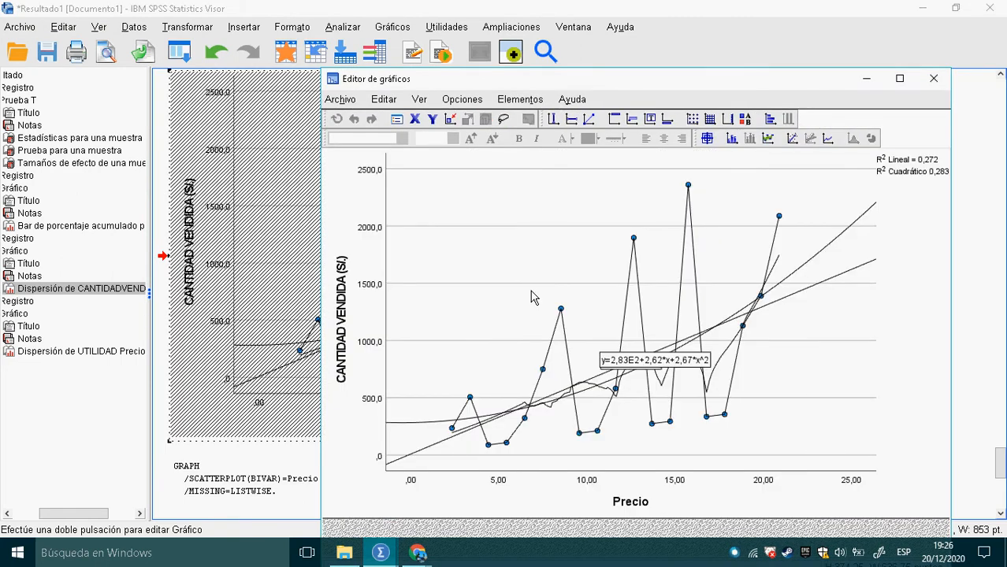
click(640, 363)
click(639, 360)
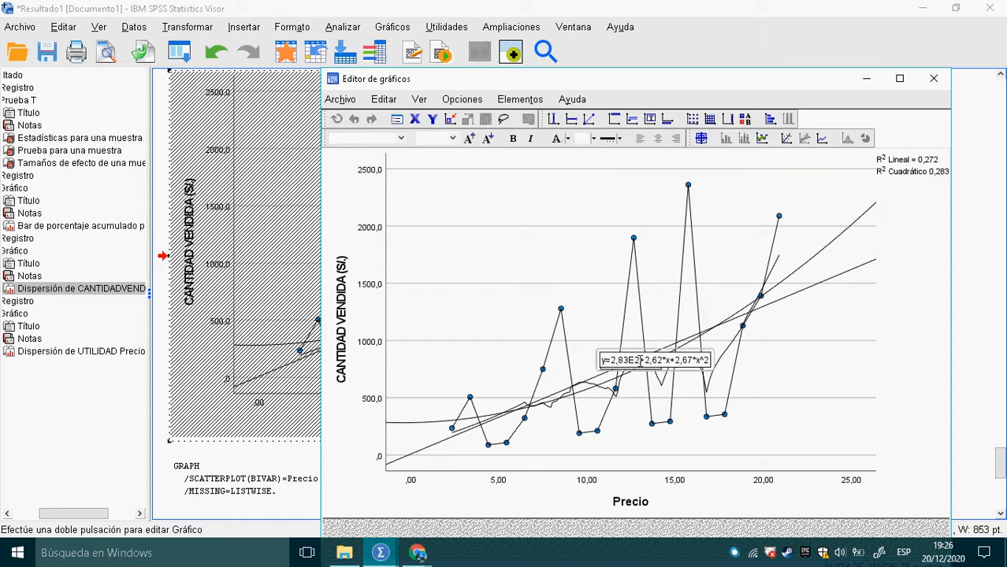
click(619, 321)
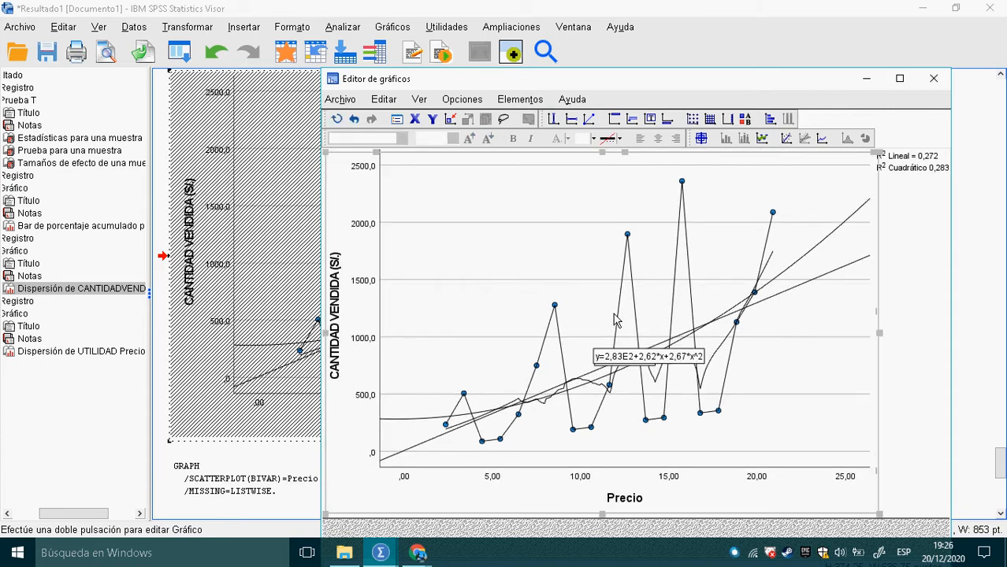
drag(674, 371, 714, 386)
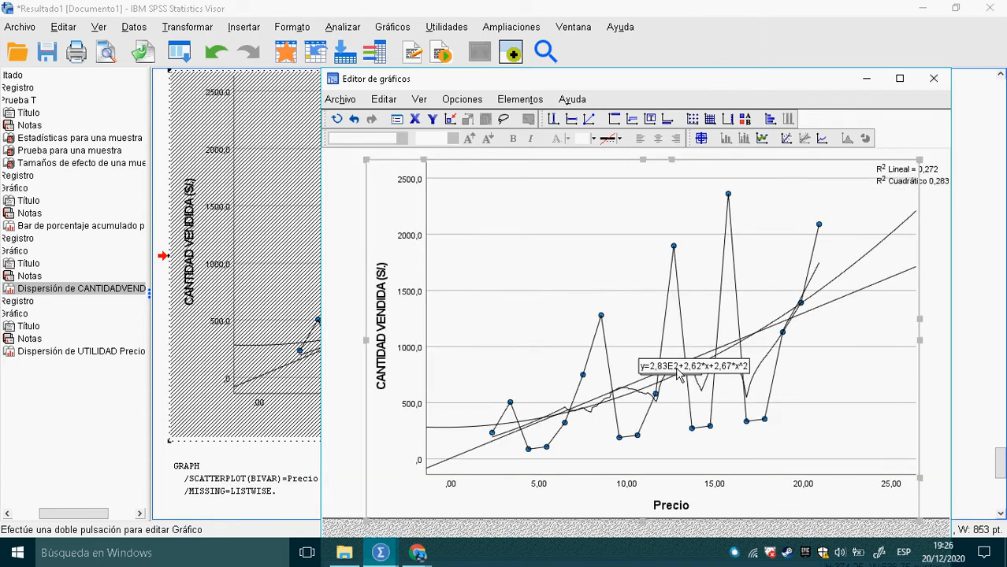
Try to move the quadratic equation label off the fit lines, then close the chart editor.
click(677, 375)
drag(676, 374, 658, 310)
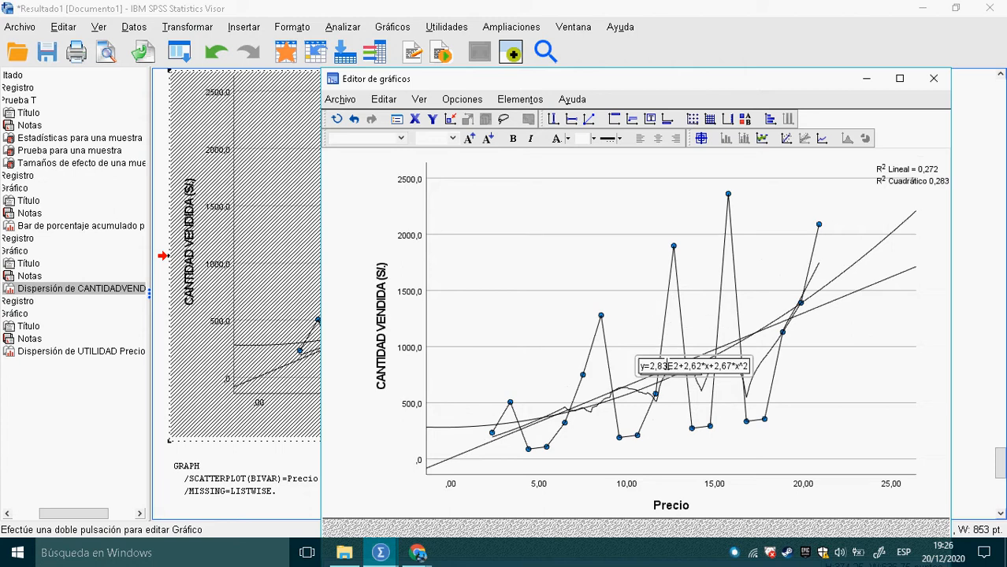
click(659, 371)
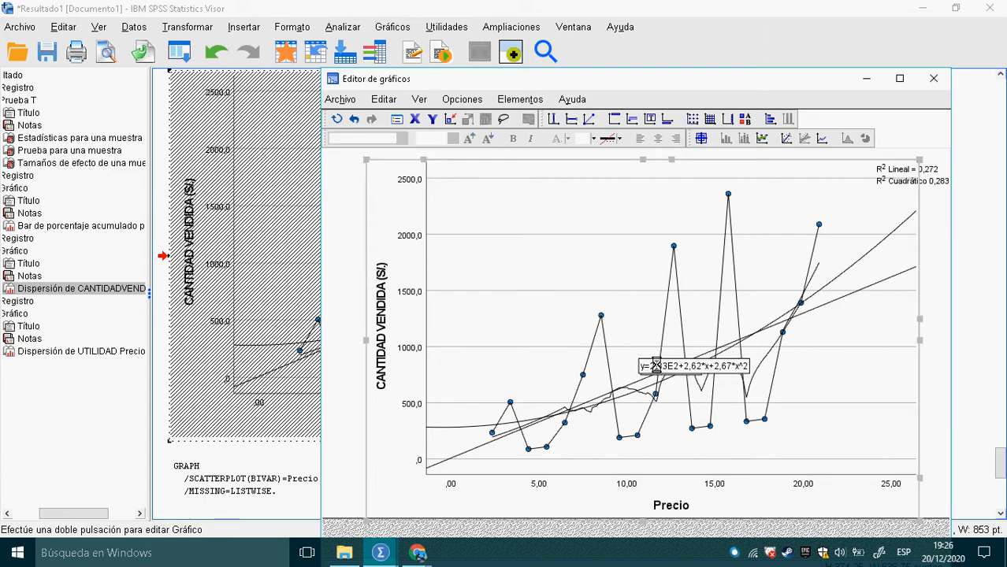
click(657, 368)
drag(659, 370, 644, 334)
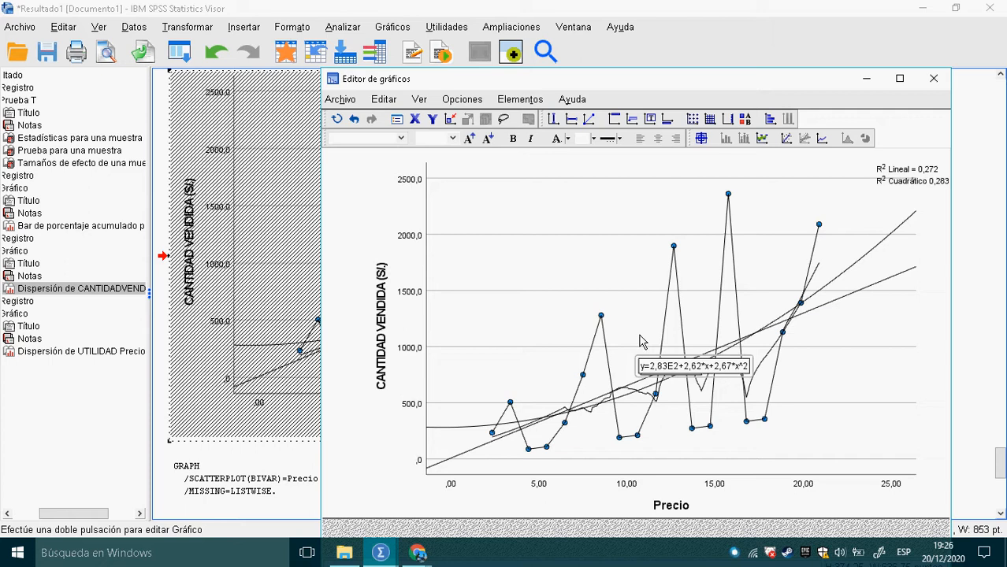
click(932, 79)
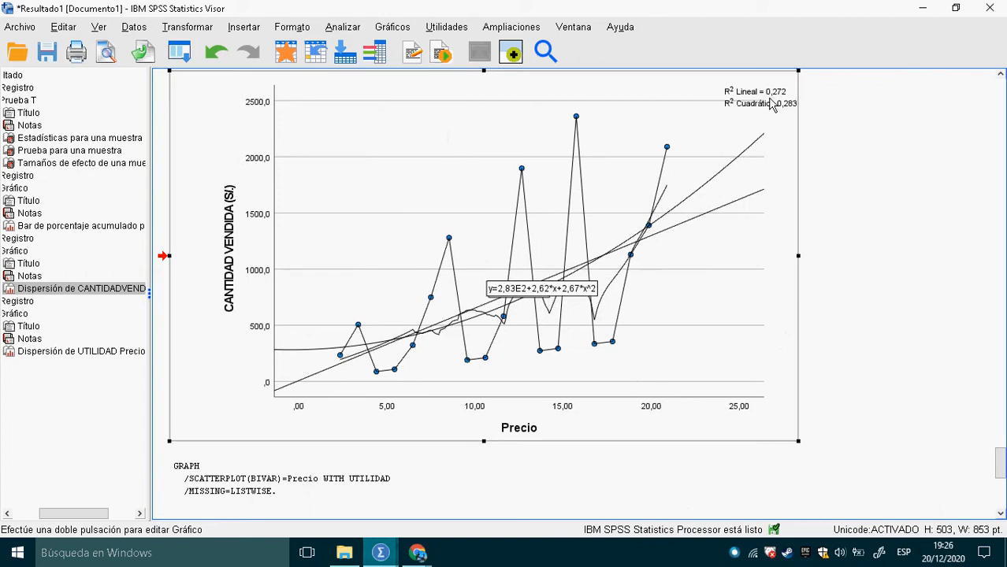
Delete the straight interpolation line from the CANTIDAD VENDIDA scatter plot, then close the chart editor and deselect the chart.
double_click(538, 268)
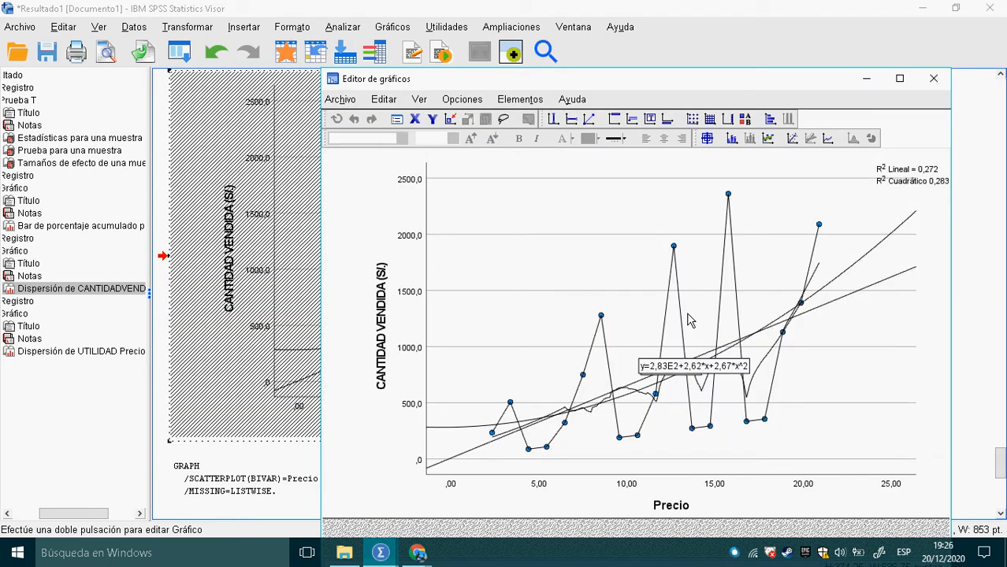
click(688, 319)
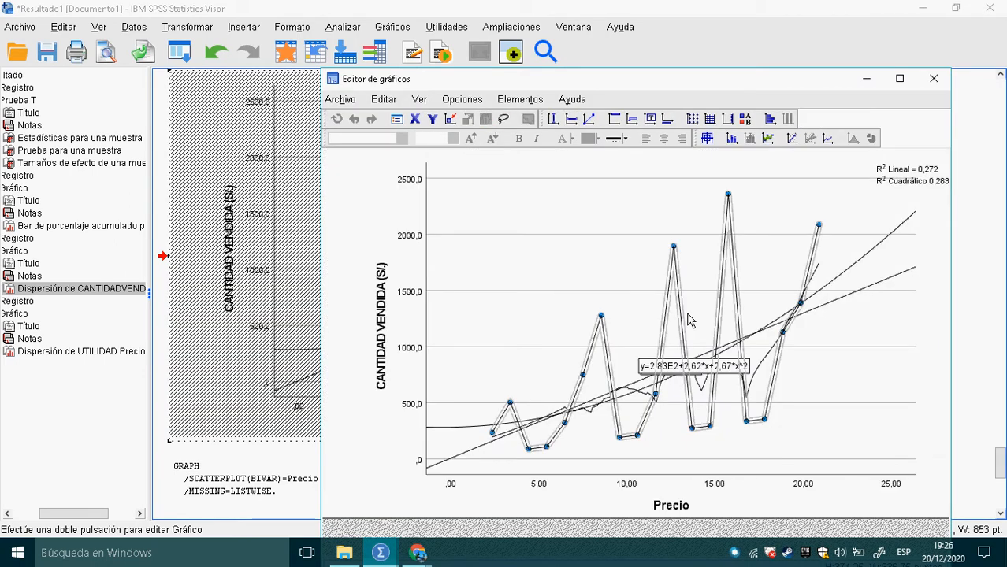
right_click(688, 319)
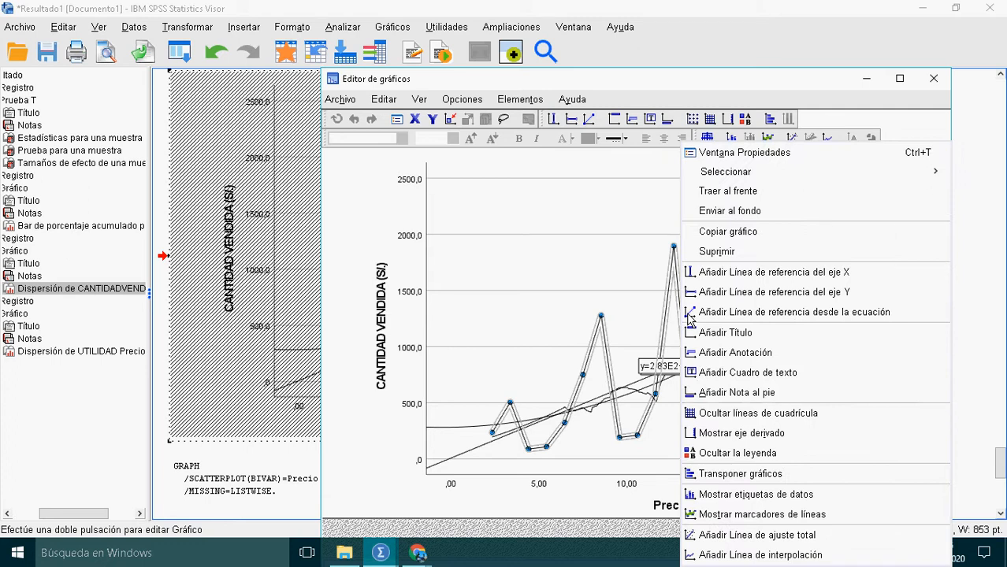
click(758, 252)
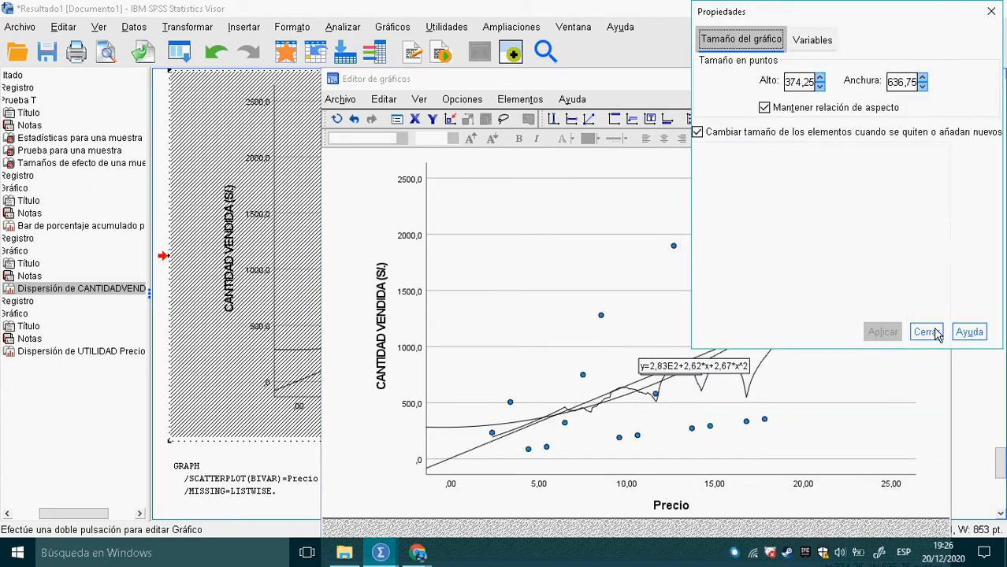
click(928, 333)
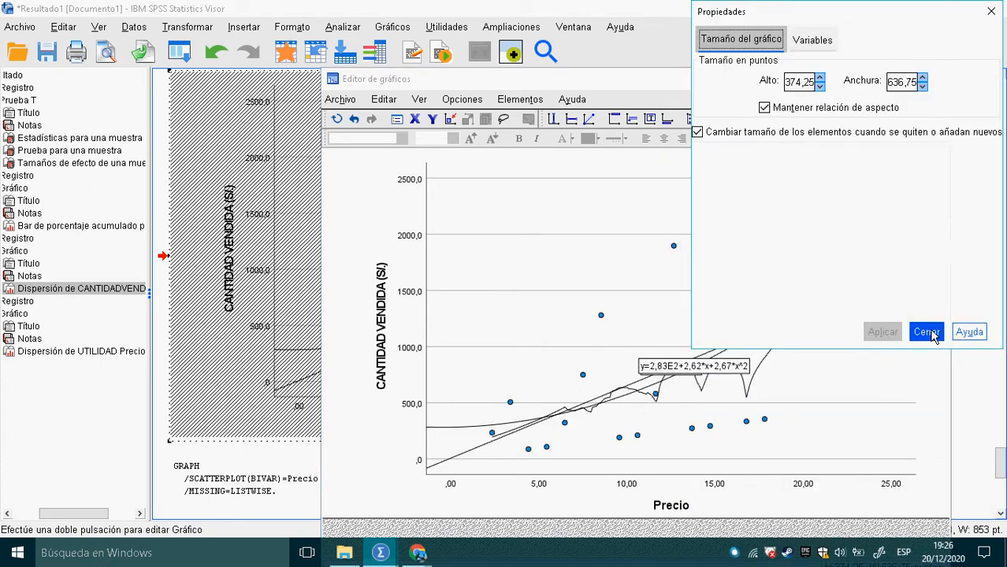
click(860, 360)
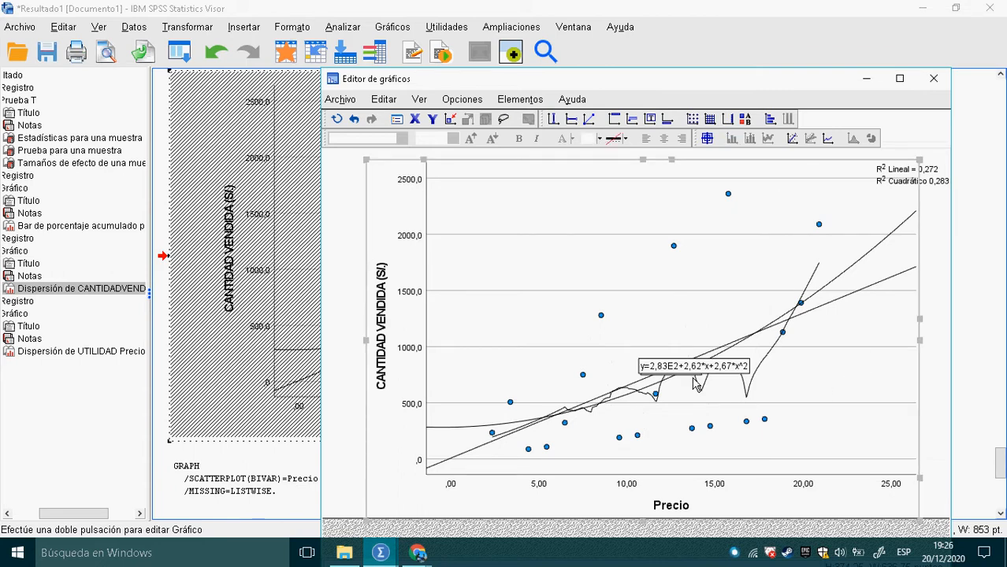
click(934, 79)
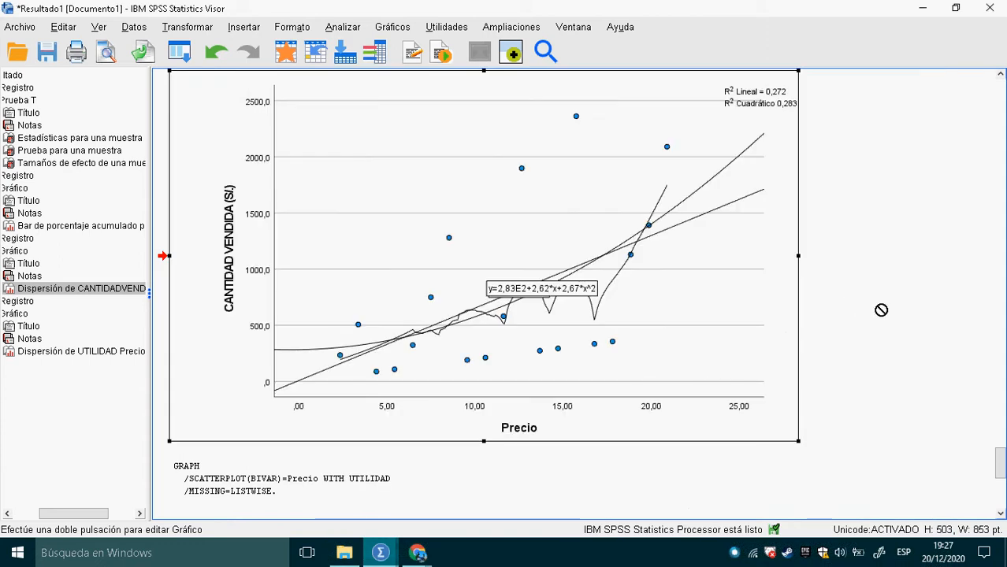
click(837, 326)
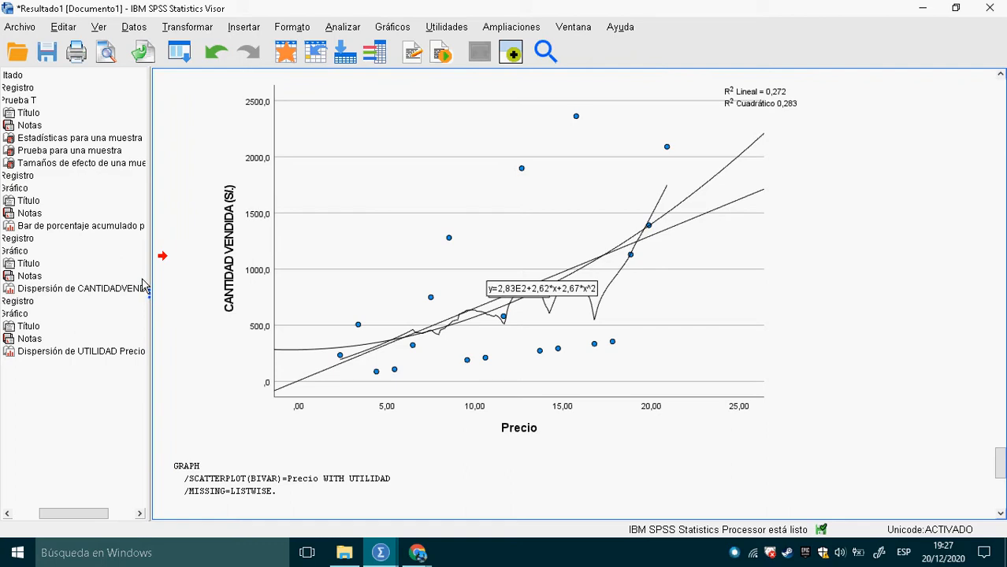
click(288, 275)
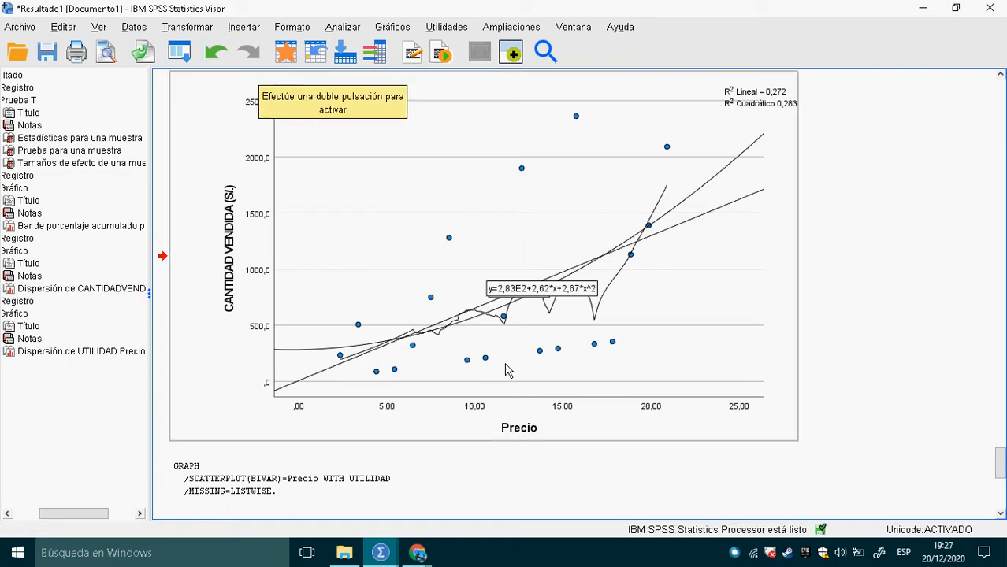
Add a cubic (Cúbico) total fit line to the CANTIDAD VENDIDA scatter plot and close the chart editor.
double_click(505, 229)
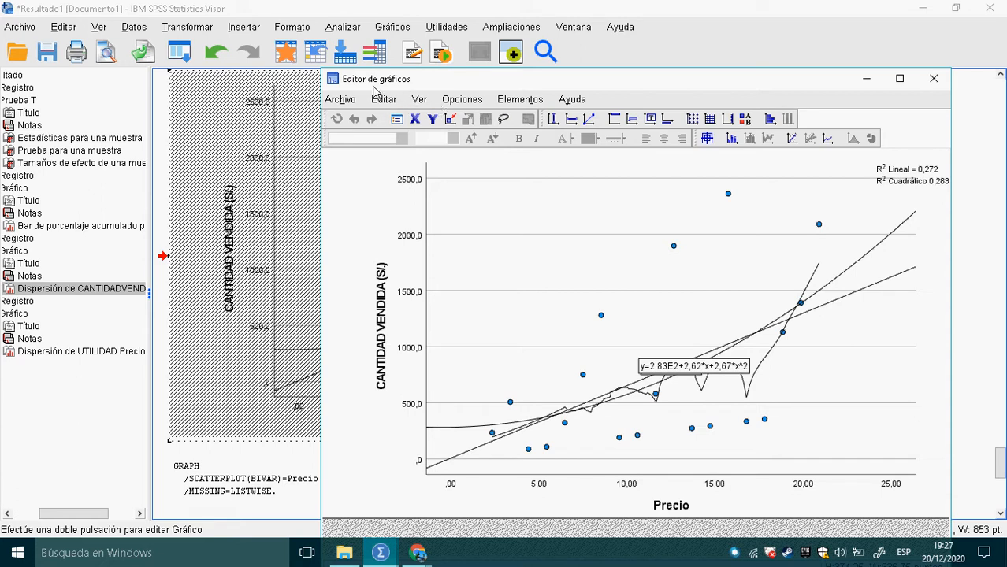
click(536, 108)
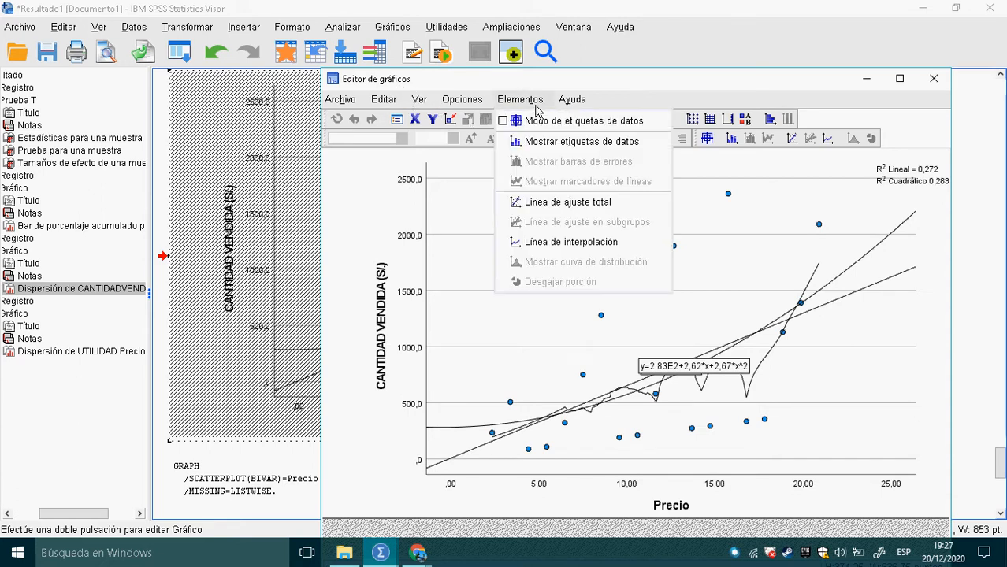
click(590, 209)
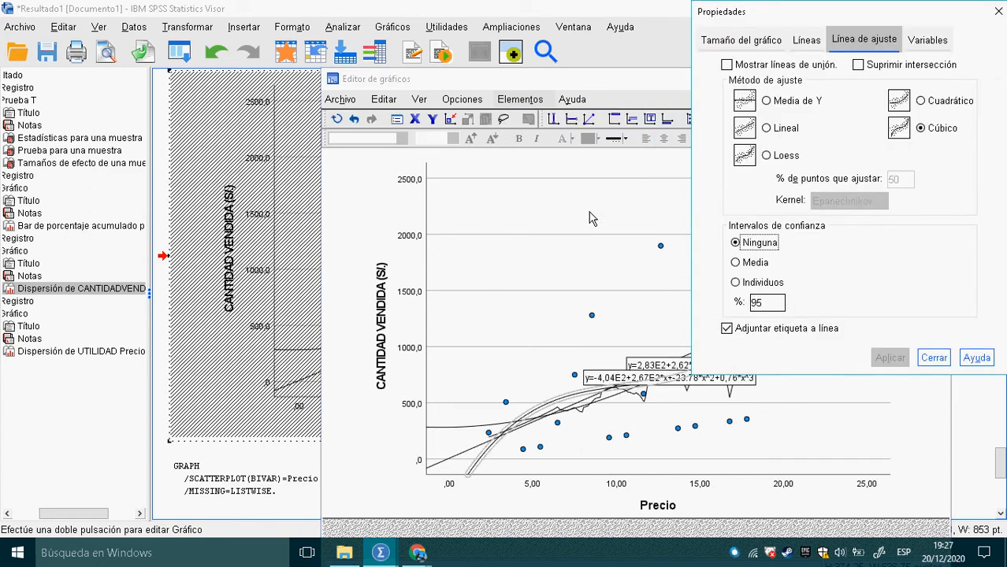
click(933, 358)
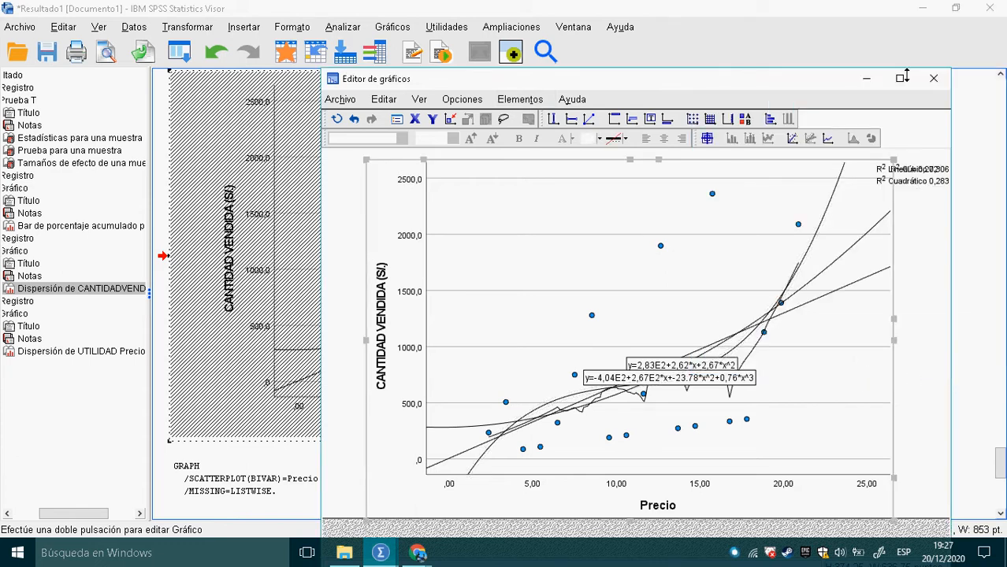
click(933, 78)
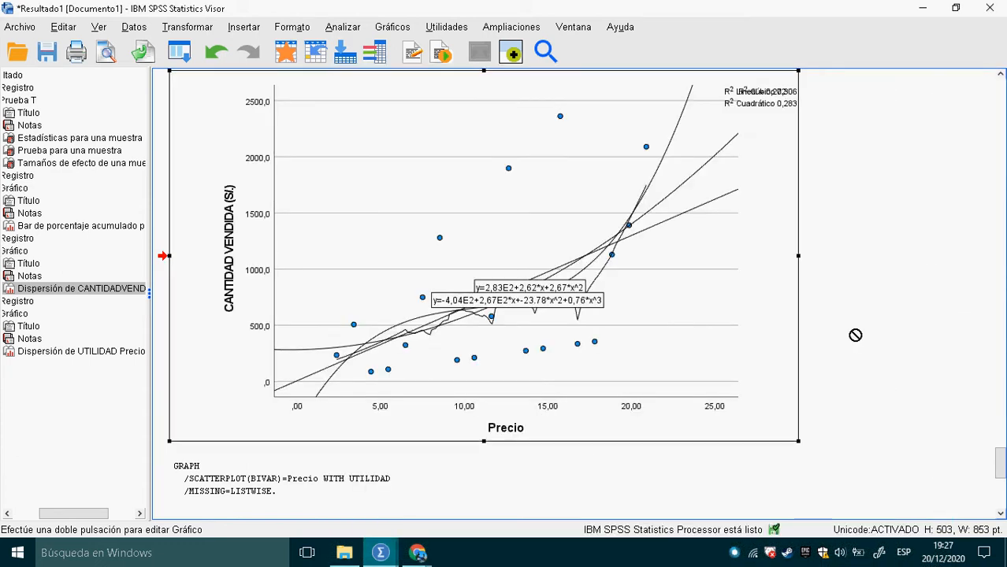
key(alt+Tab)
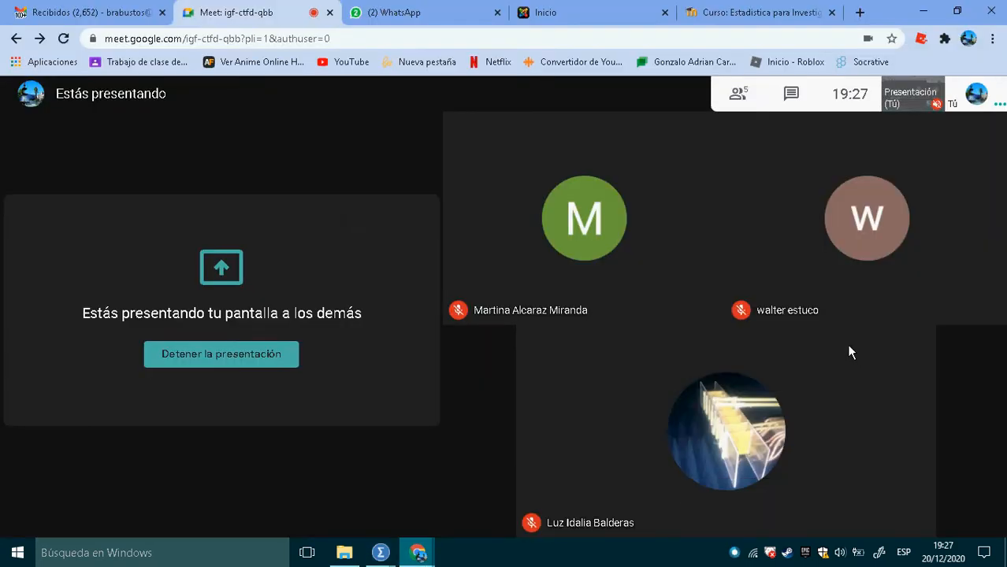
key(alt+Tab)
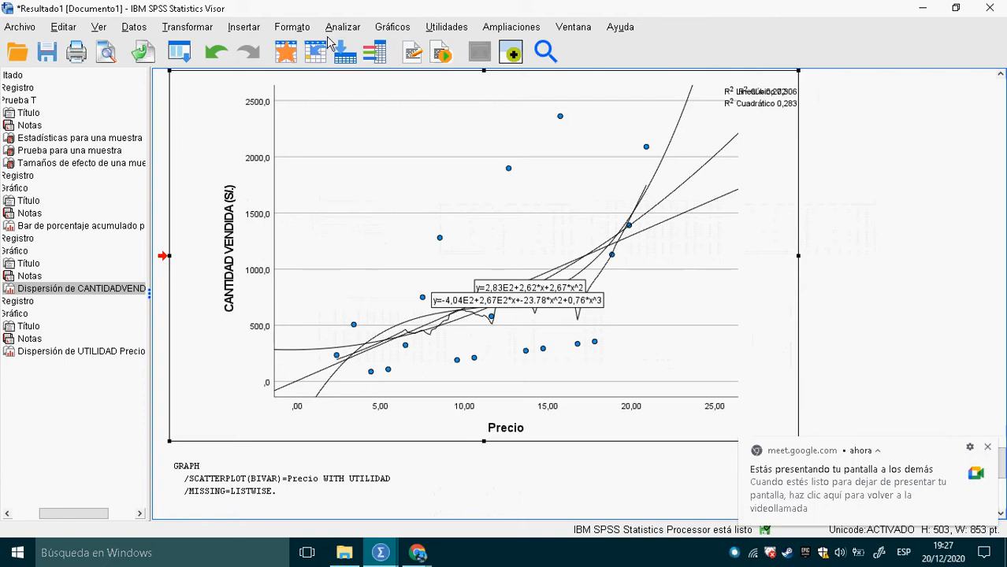
Create another simple scatter plot from the data set with UTILIDAD on the Y axis and Precio on the X axis.
click(290, 59)
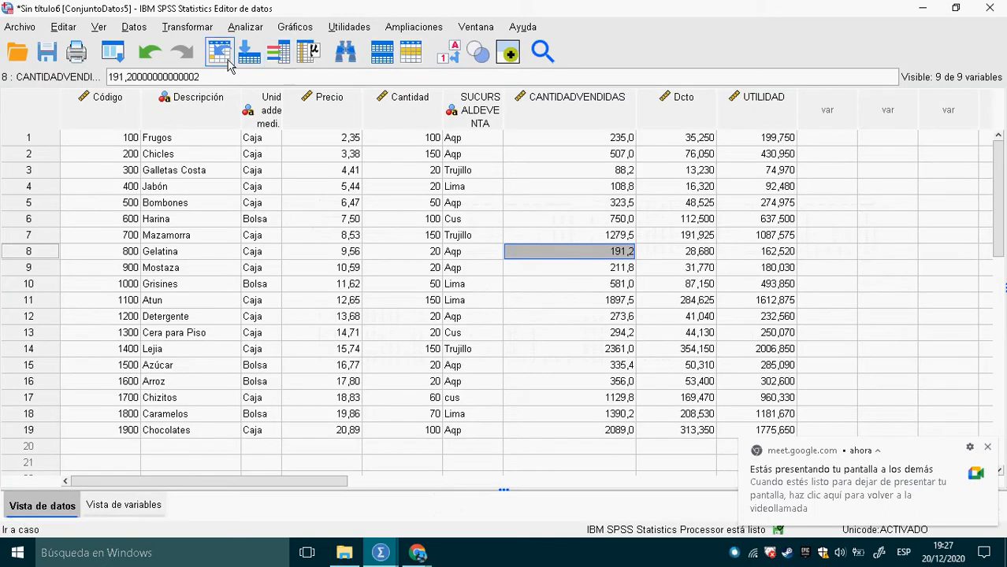
click(245, 27)
mouse_move(297, 40)
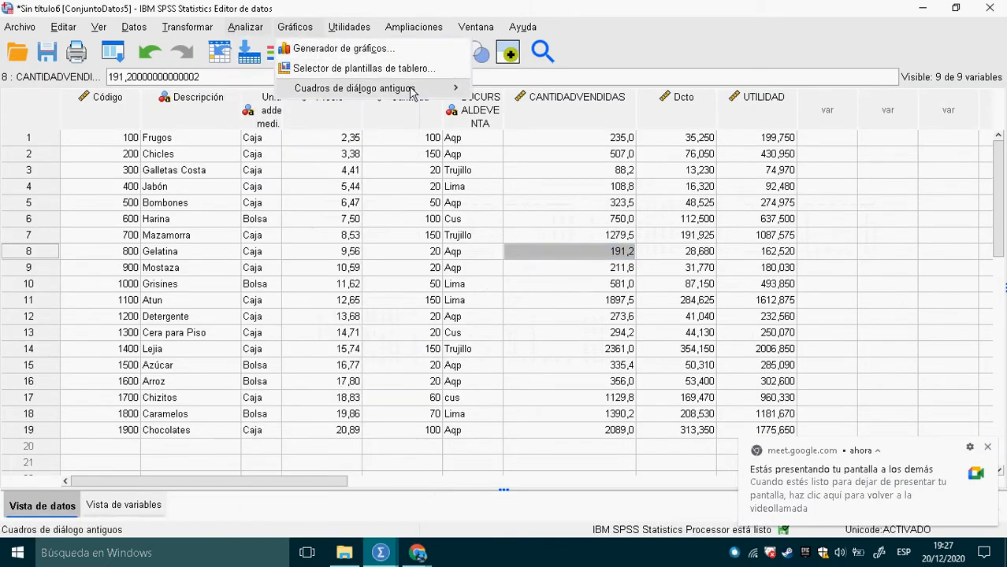
mouse_move(370, 88)
click(530, 277)
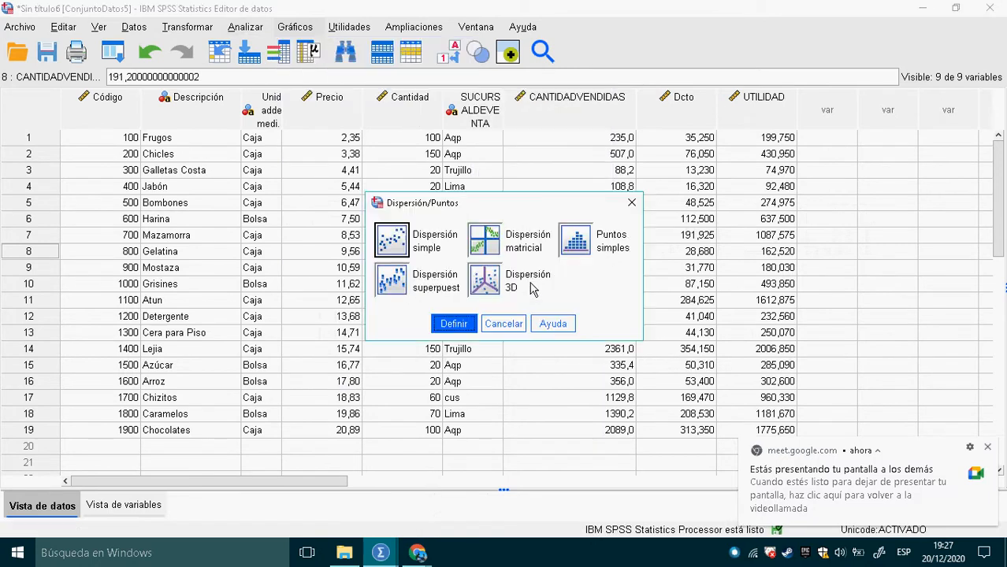
click(460, 325)
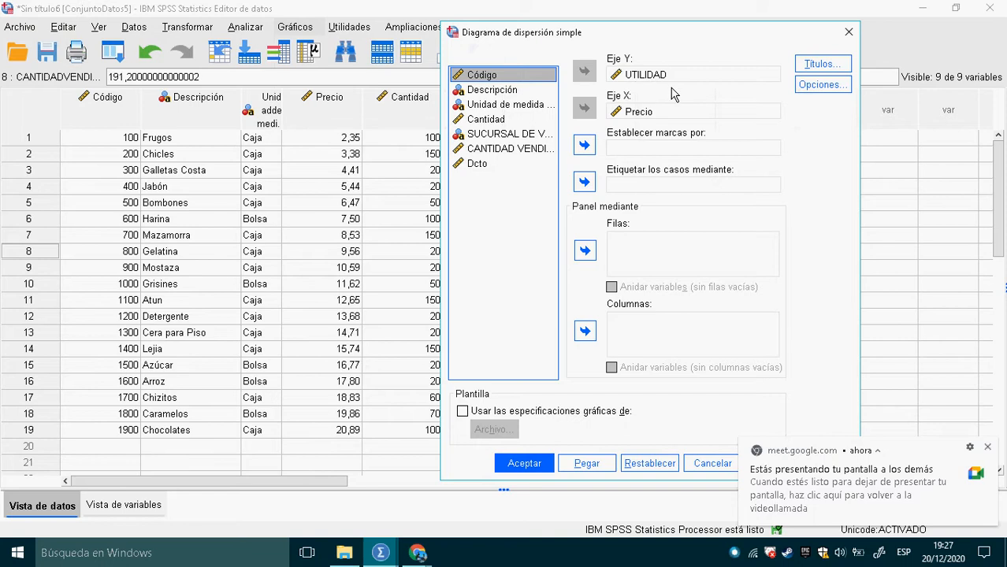
click(524, 463)
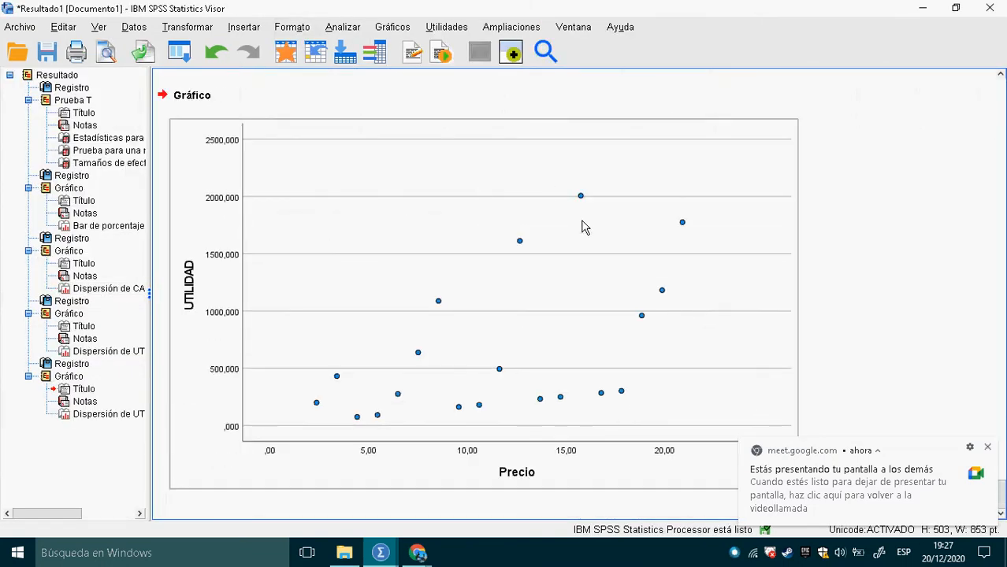
Add a linear (Lineal) total fit line to the scatter plot of UTILIDAD against Precio in the chart editor.
right_click(564, 281)
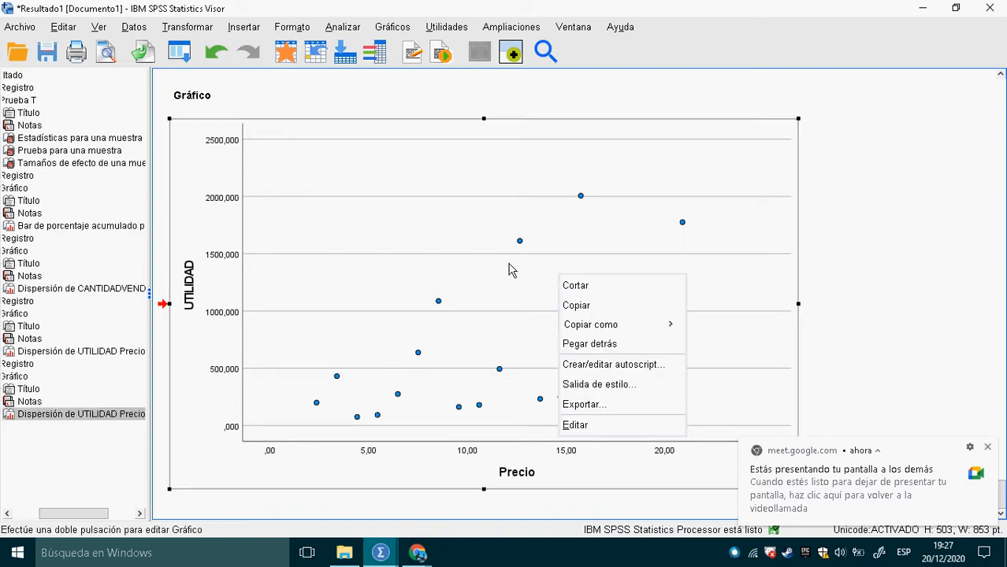
click(721, 176)
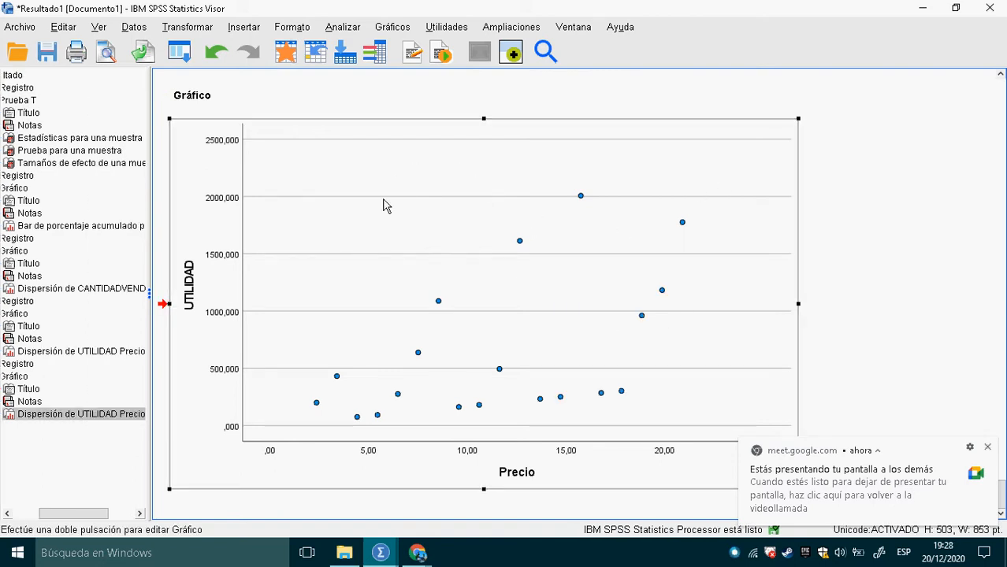
double_click(450, 226)
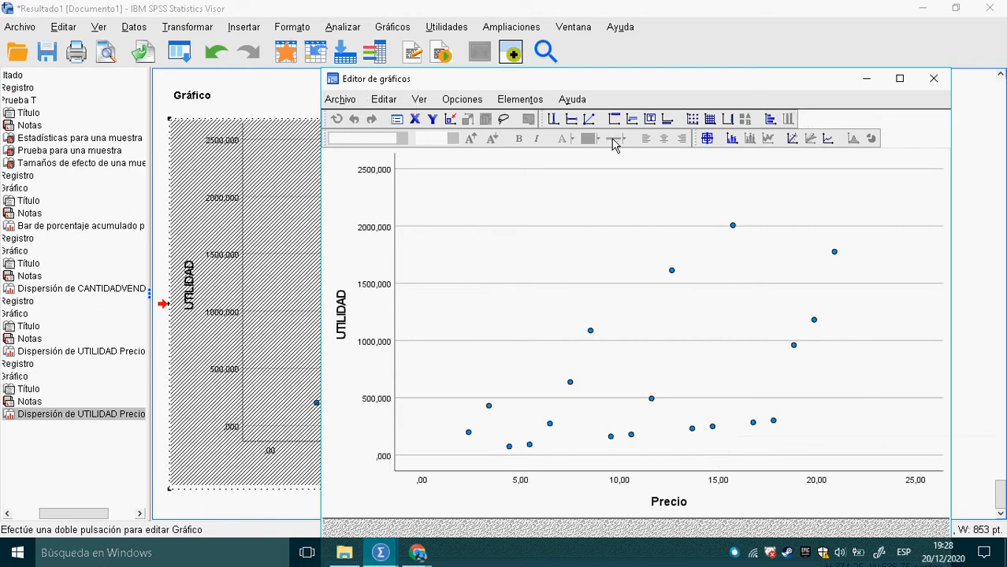
click(518, 100)
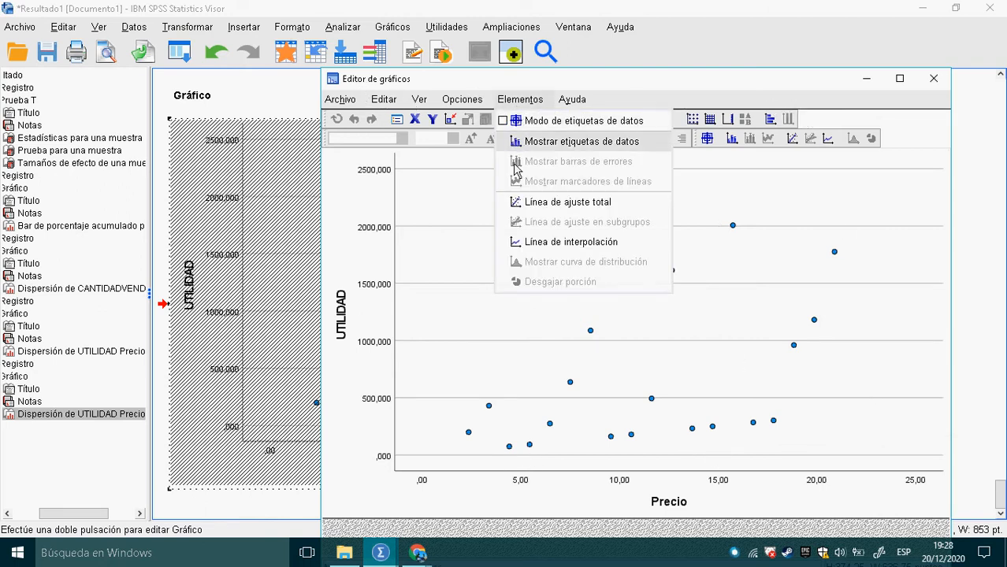
click(568, 203)
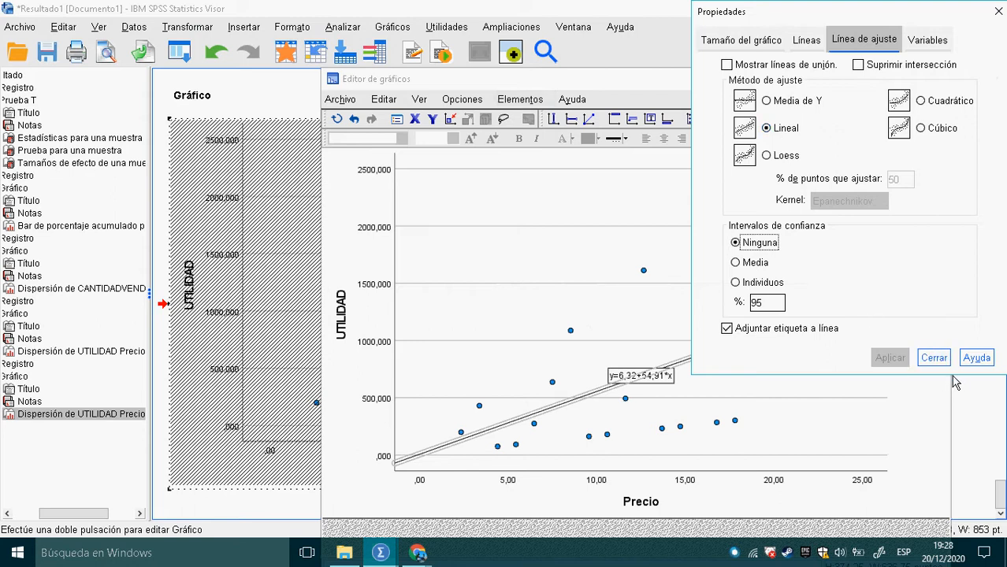
click(933, 358)
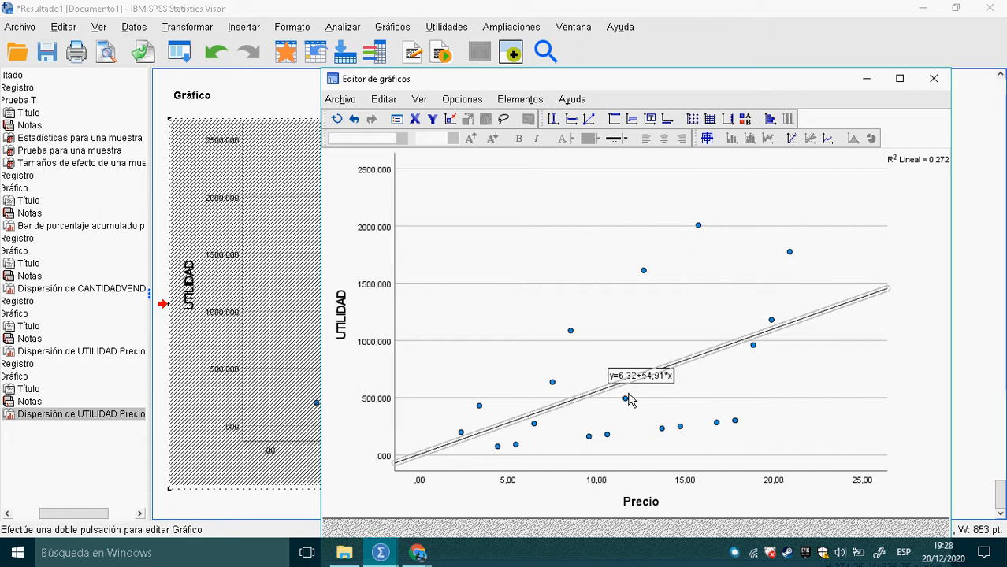
Add a Loess total fit line to the UTILIDAD by Precio scatter plot alongside the linear one.
click(729, 399)
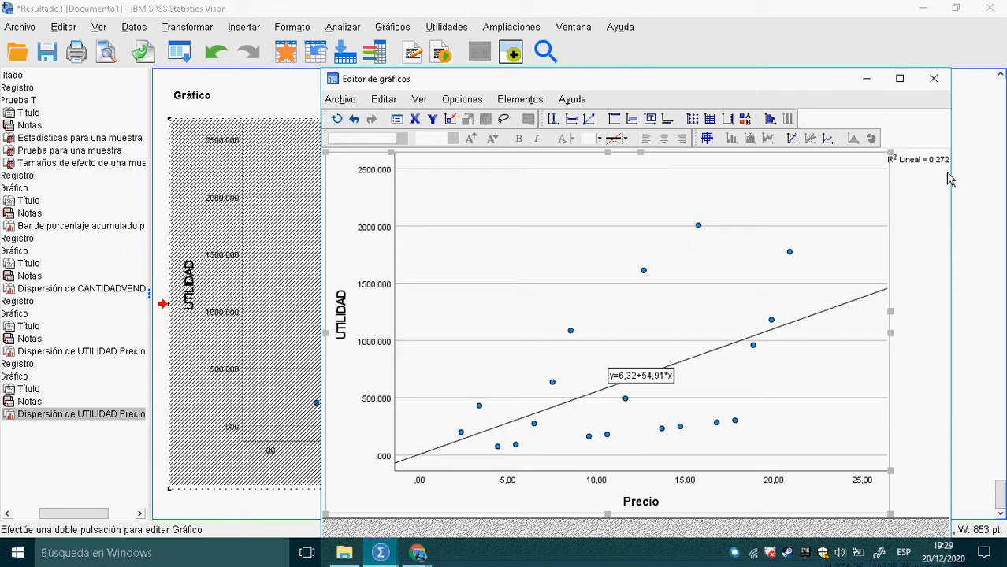
click(824, 223)
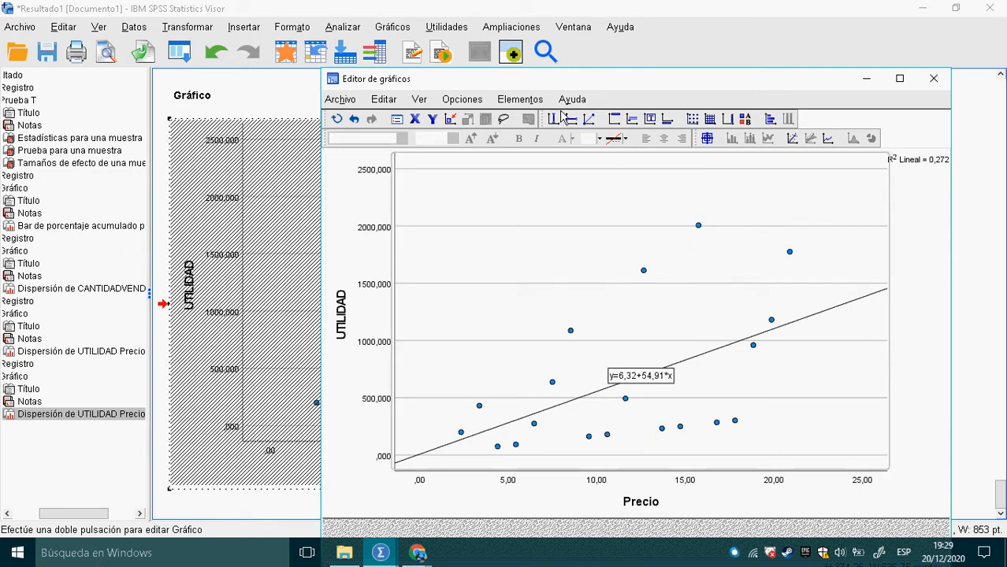
click(530, 100)
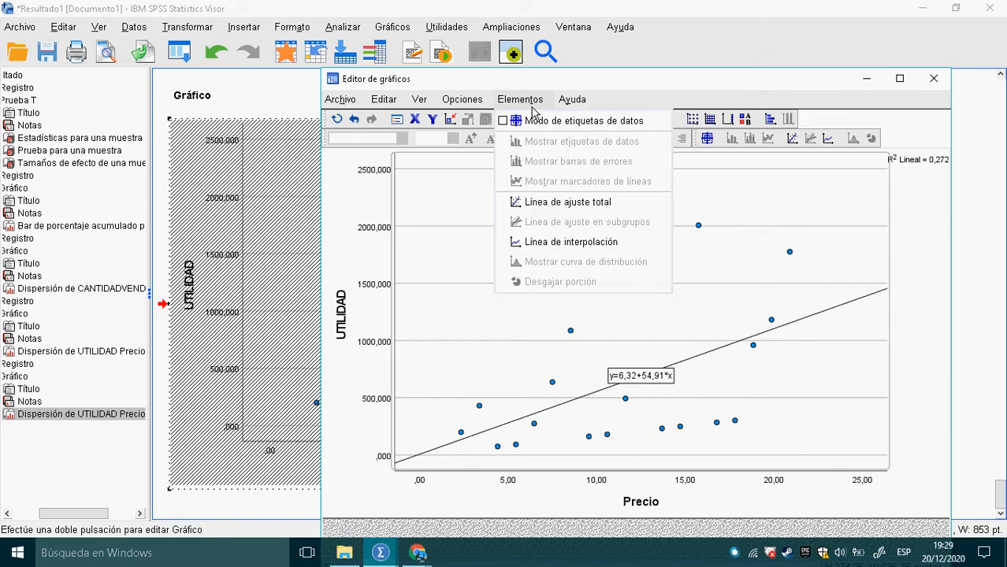
click(571, 209)
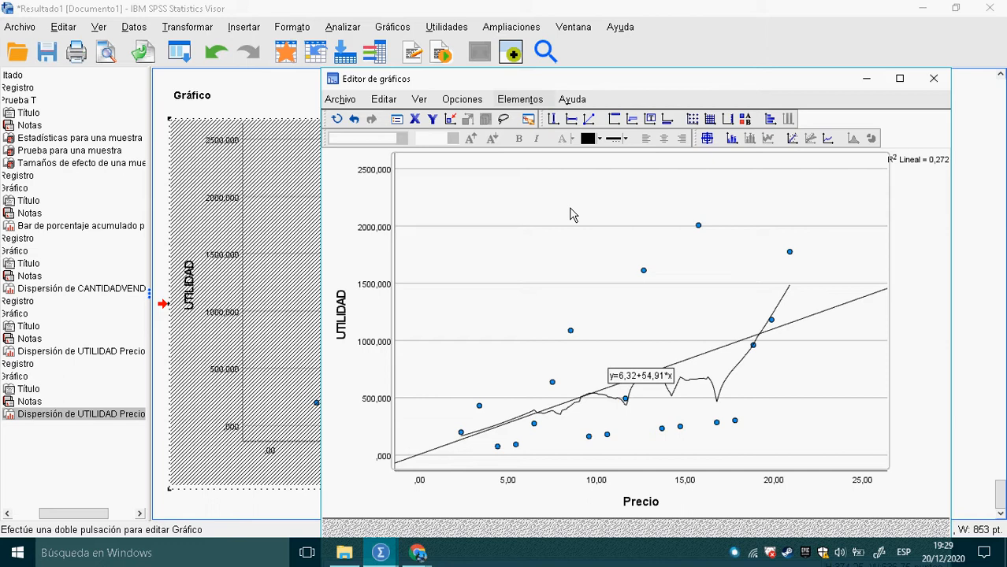
Add a quadratic (Cuadrático) total fit line to the UTILIDAD by Precio scatter plot.
click(521, 100)
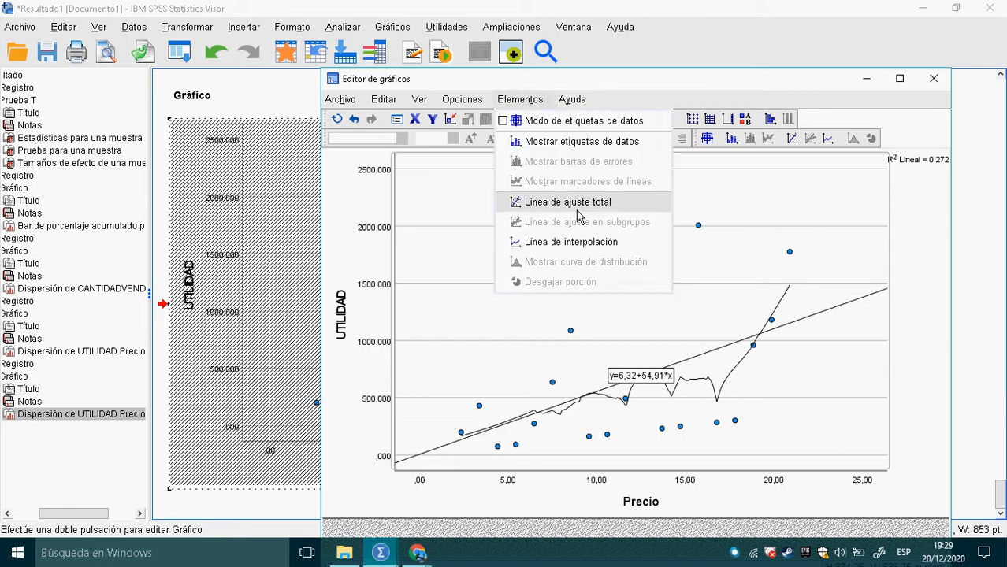
click(567, 202)
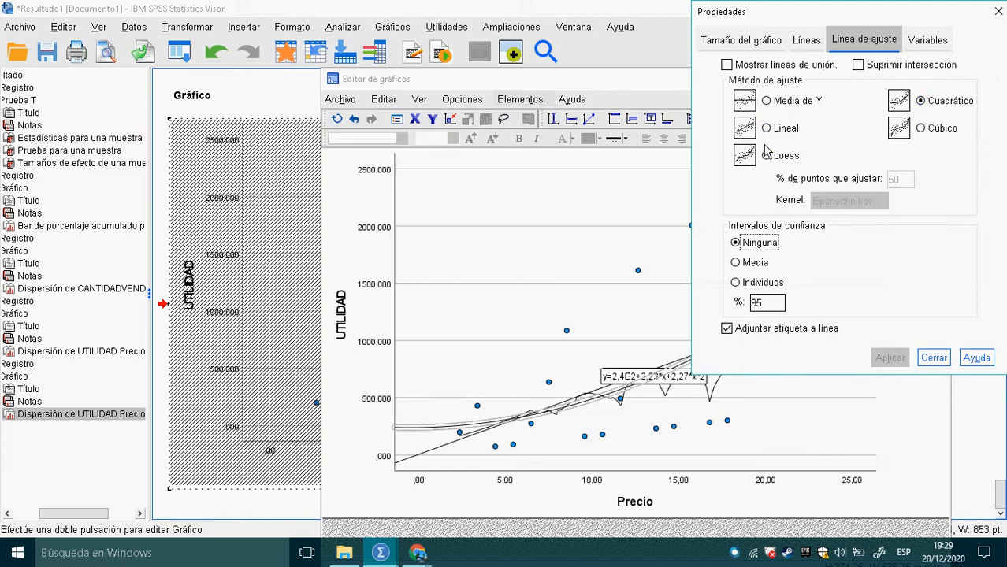
click(934, 358)
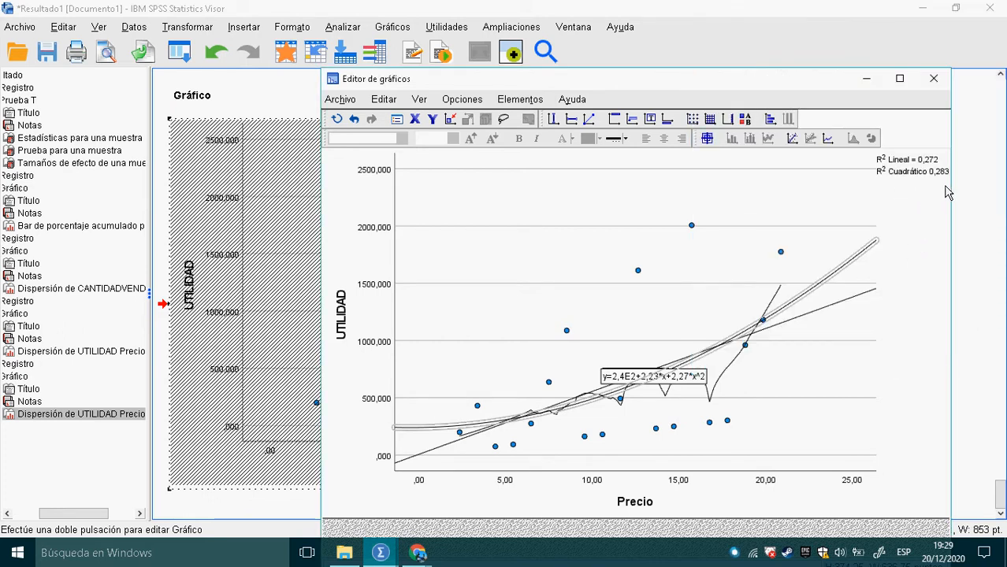
Add a cubic (Cúbico) total fit line to the UTILIDAD by Precio scatter plot and close the chart editor.
click(526, 100)
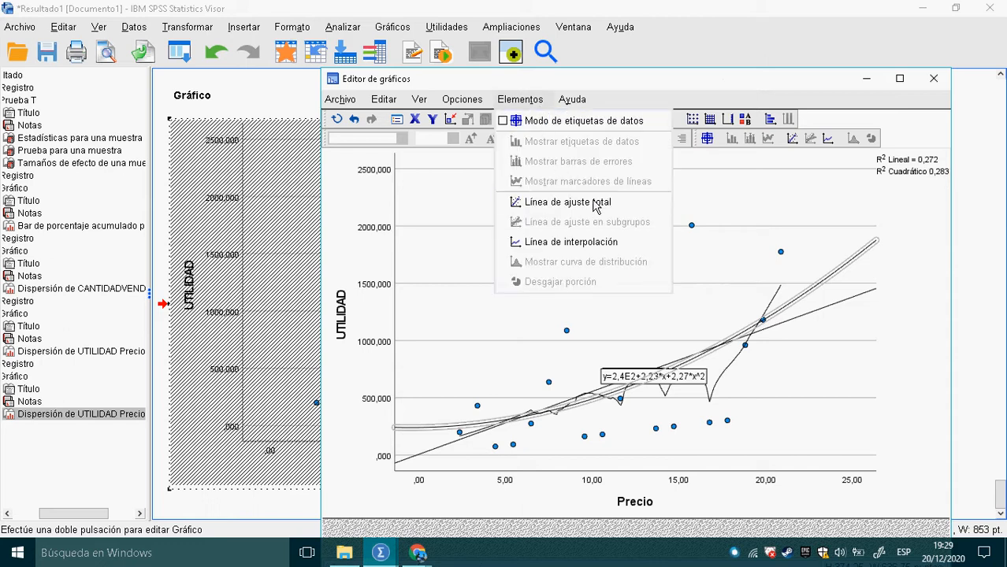
click(595, 204)
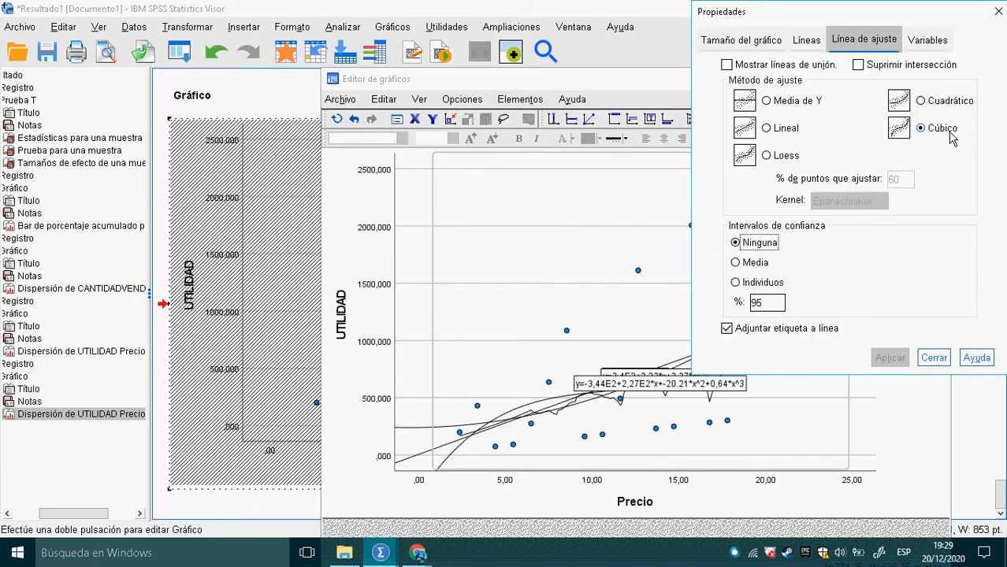
click(932, 361)
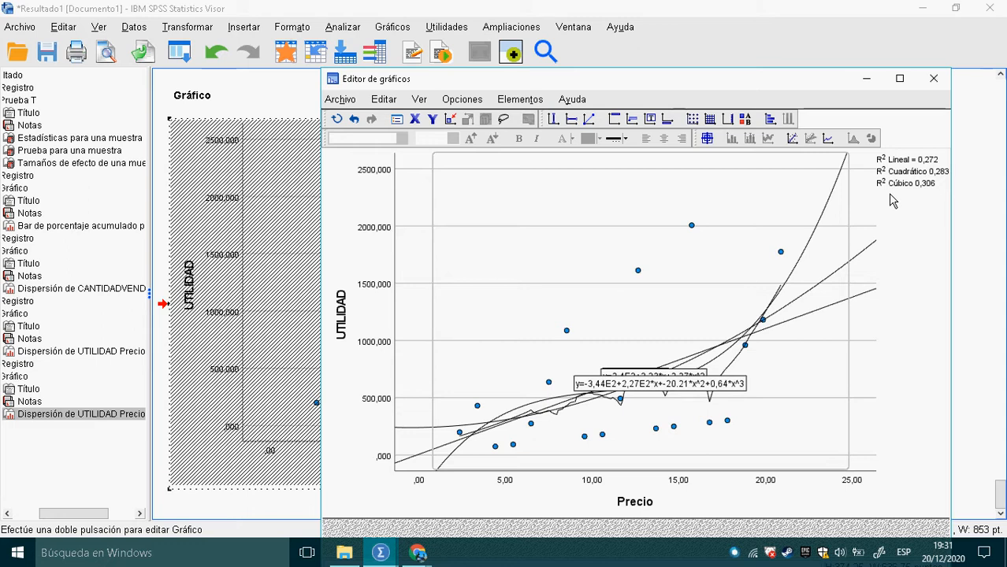
click(934, 78)
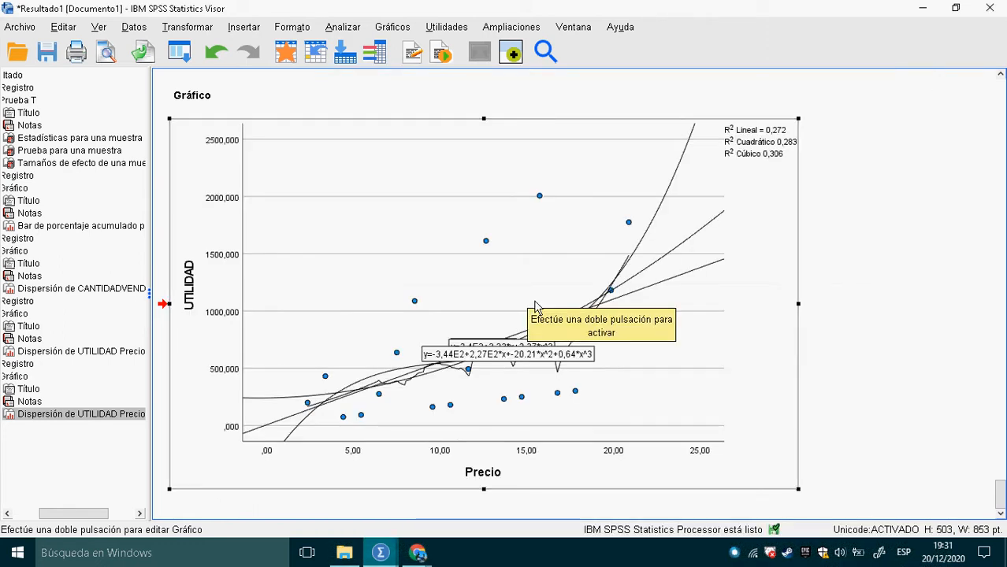
Switch from the output viewer to the data editor showing the article data set.
drag(535, 305, 402, 109)
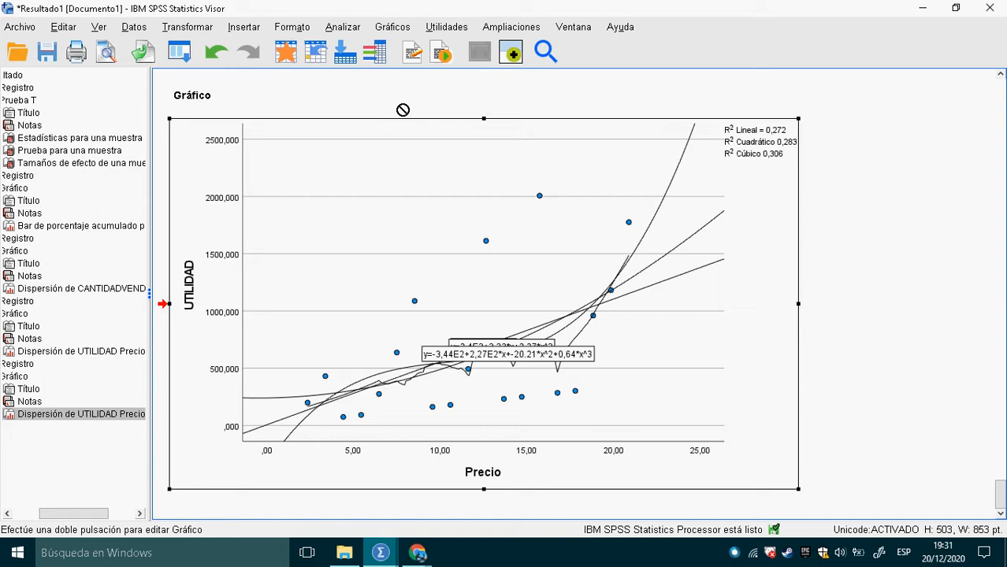
click(307, 55)
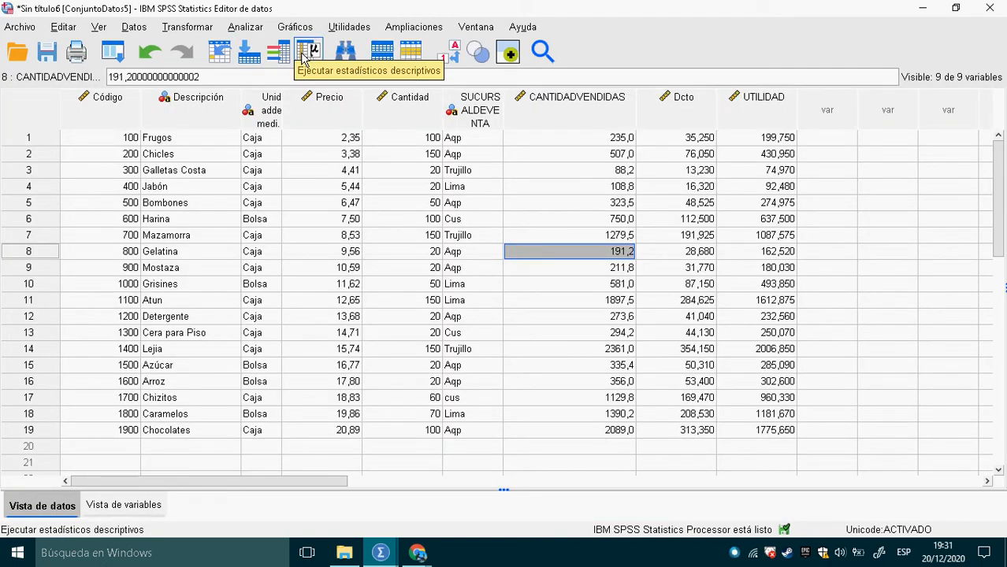
click(307, 52)
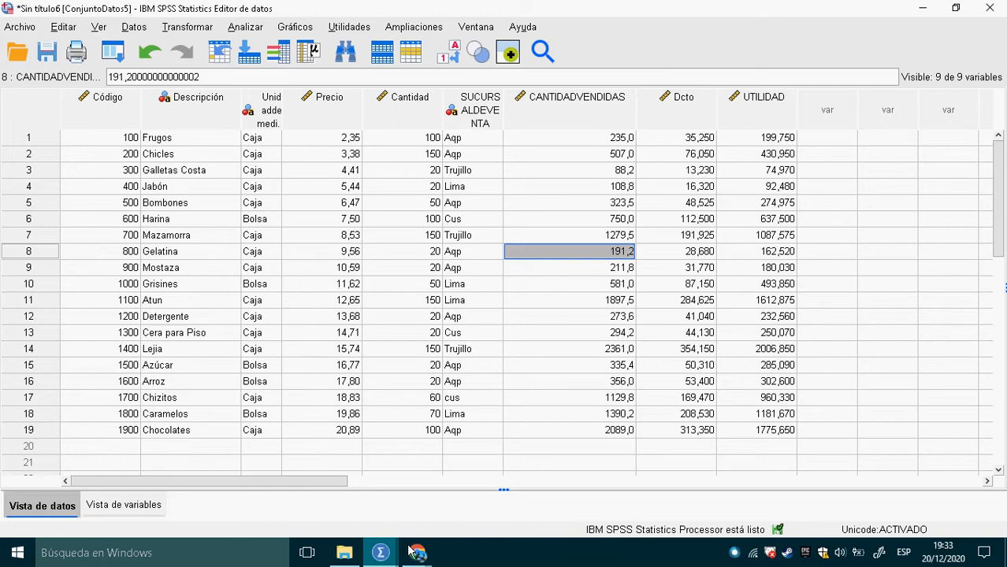
Check the Google Meet call window, return to SPSS and close the empty Sin título5 data set.
mouse_move(421, 556)
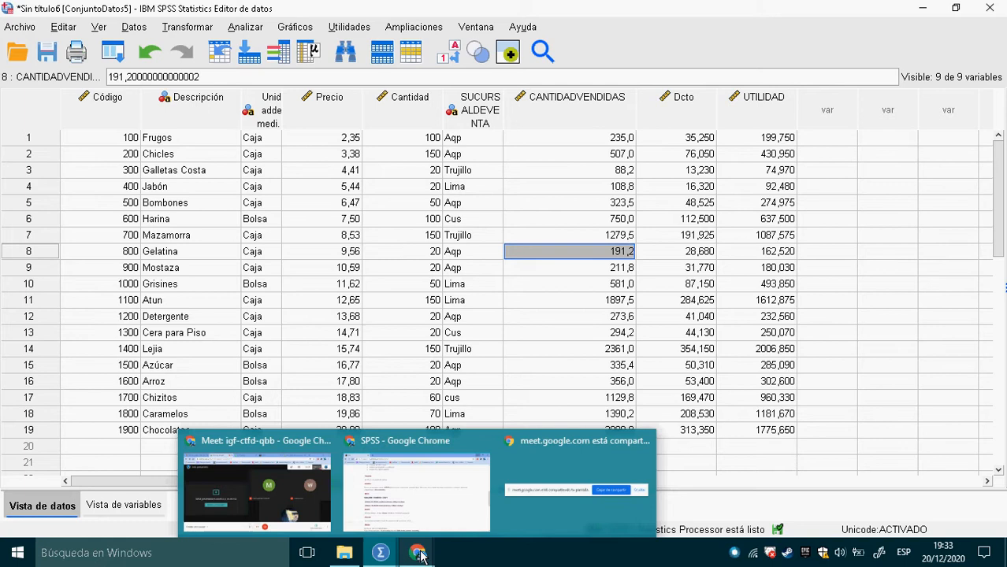
click(244, 501)
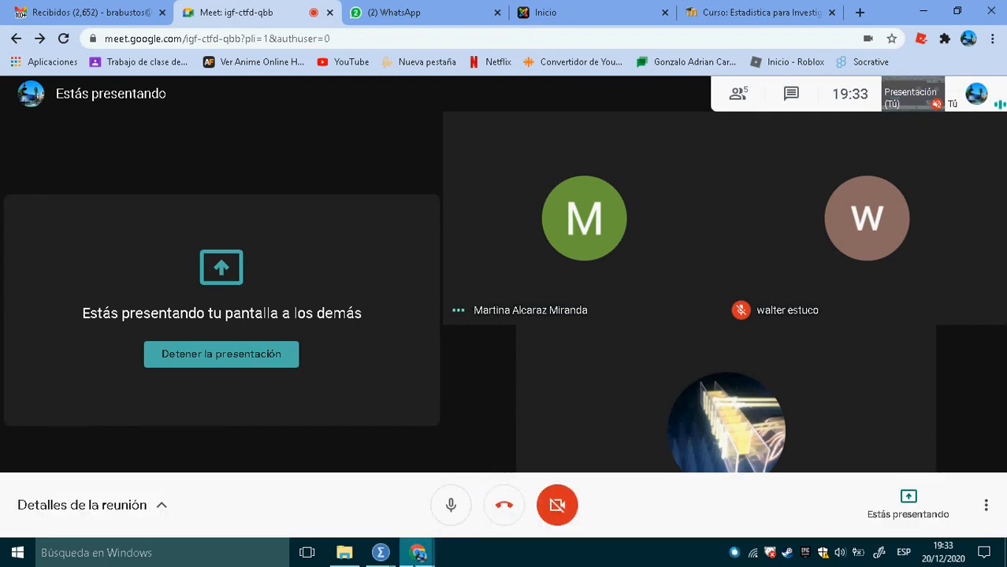
click(399, 552)
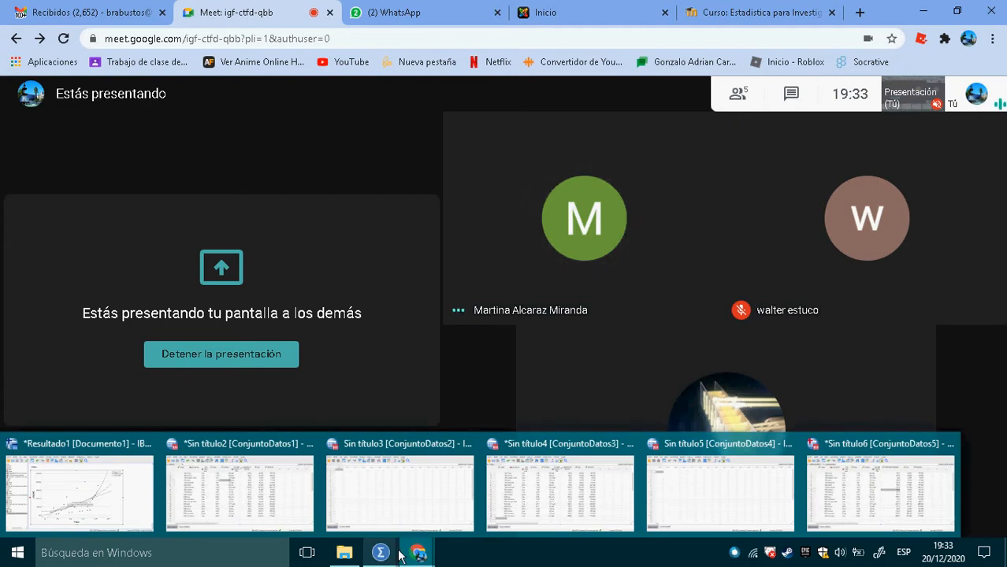
click(744, 501)
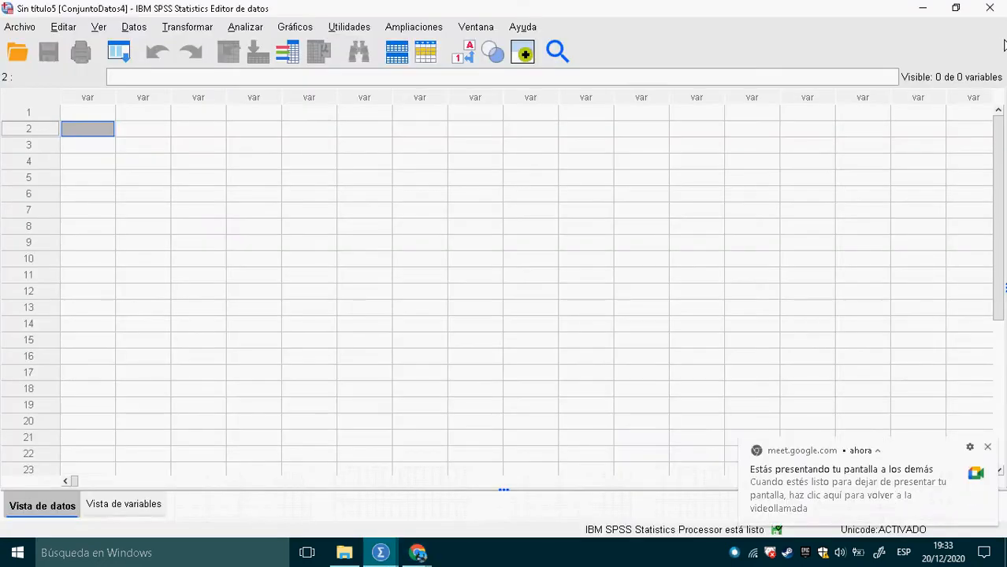
click(997, 15)
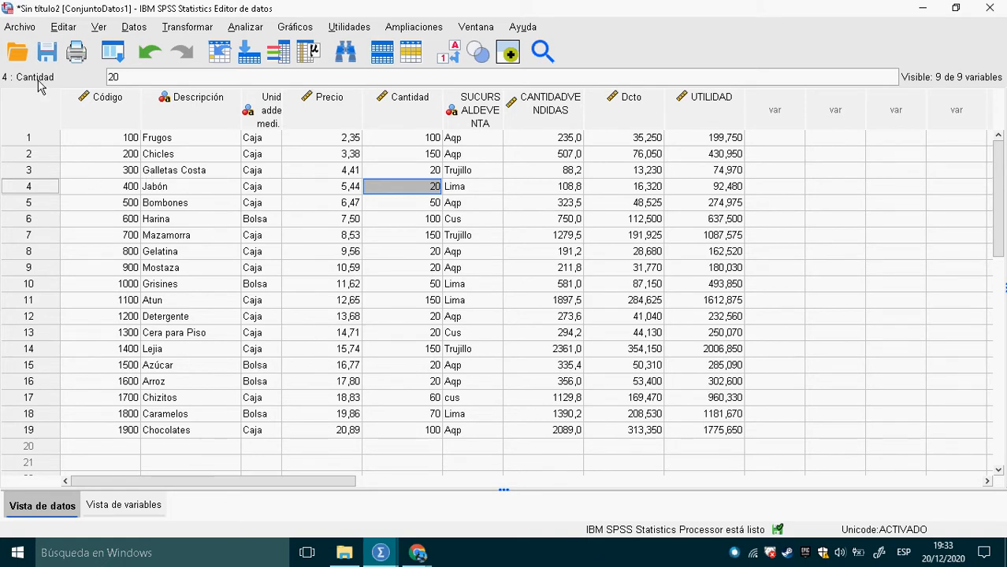
Open the data file Encuesta.sav from the Archivos de Trabajo folder inside MATERIAL CURSO SPSS.
click(22, 27)
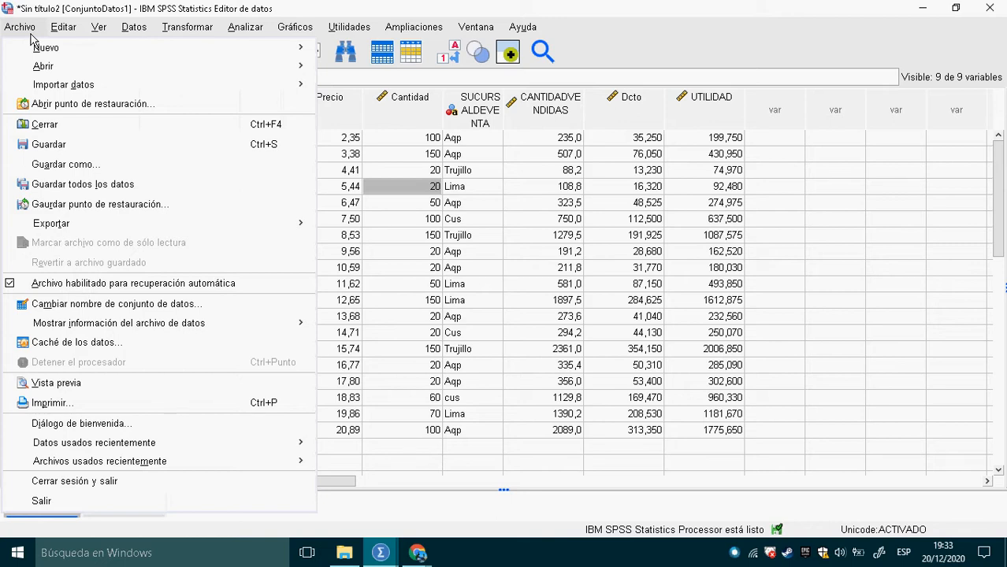
mouse_move(217, 72)
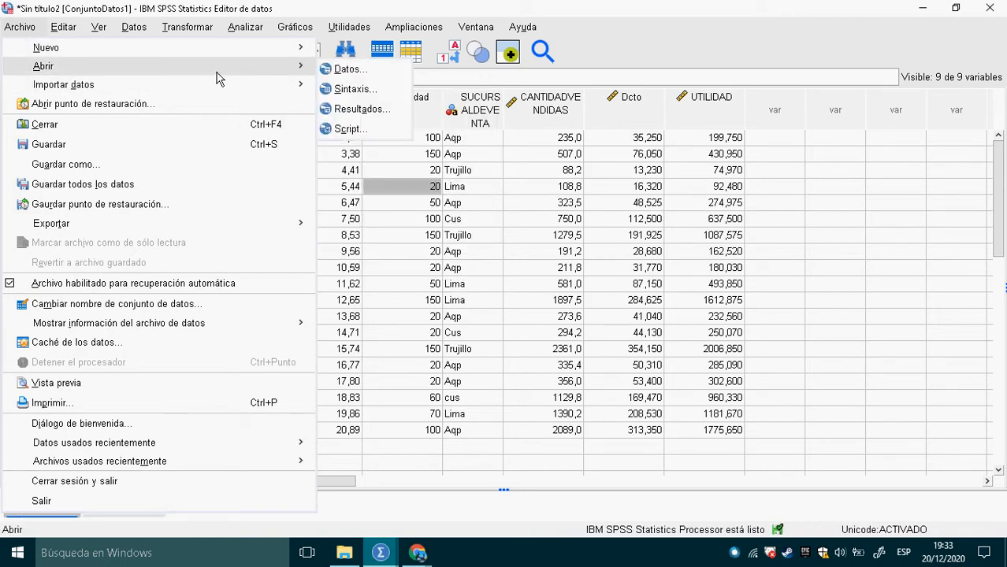
click(361, 75)
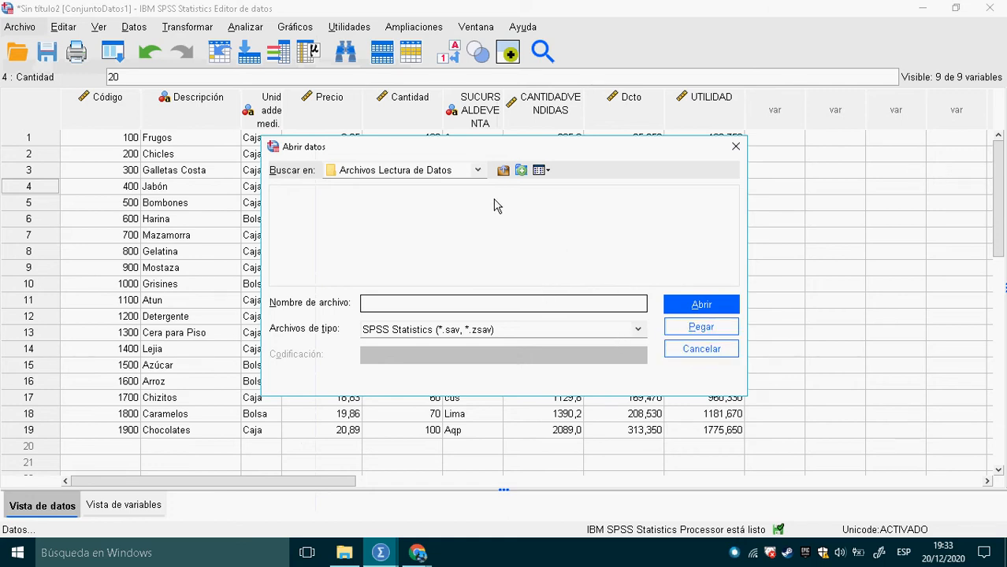
click(477, 171)
scroll(464, 213, up, 2)
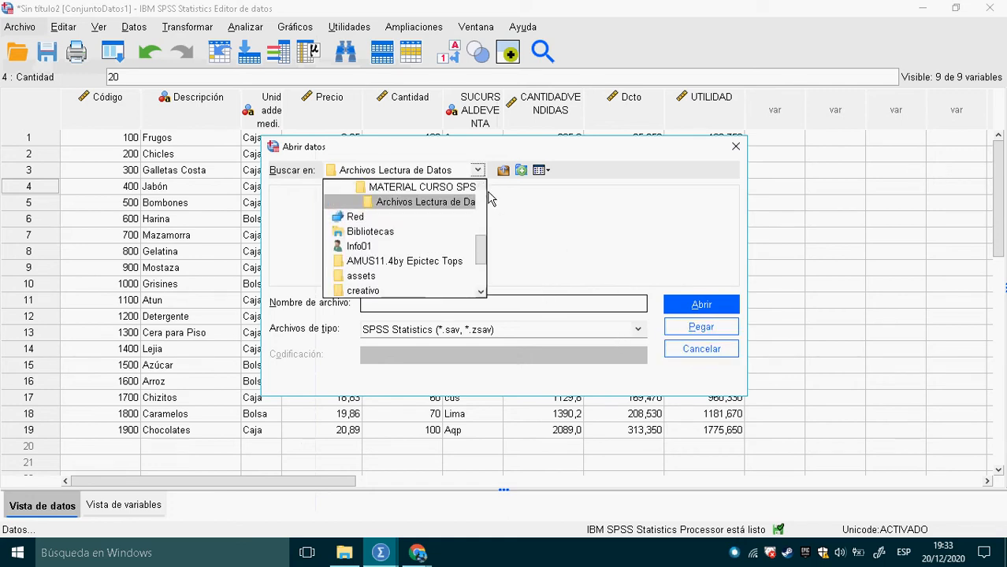
click(394, 203)
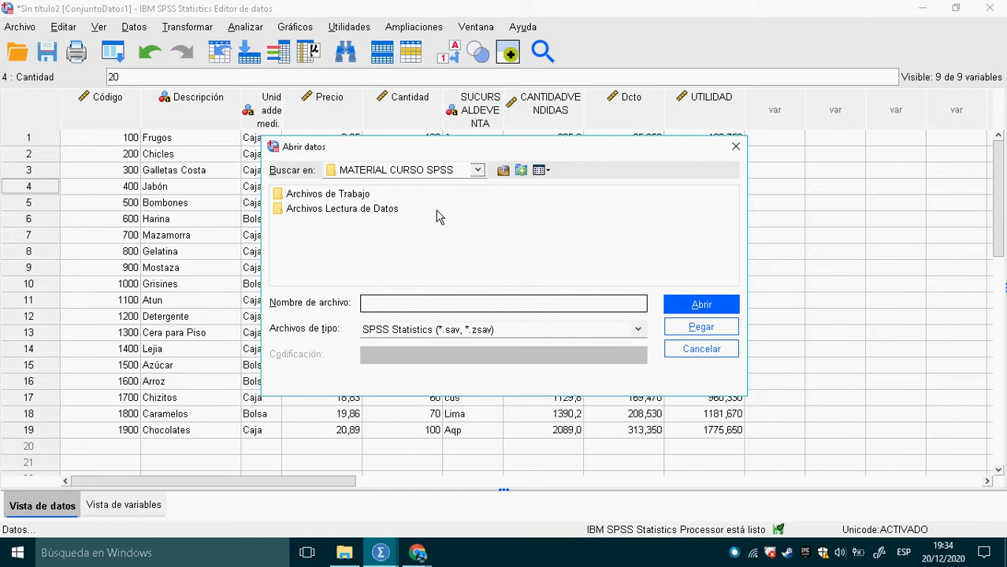
click(334, 200)
double_click(334, 201)
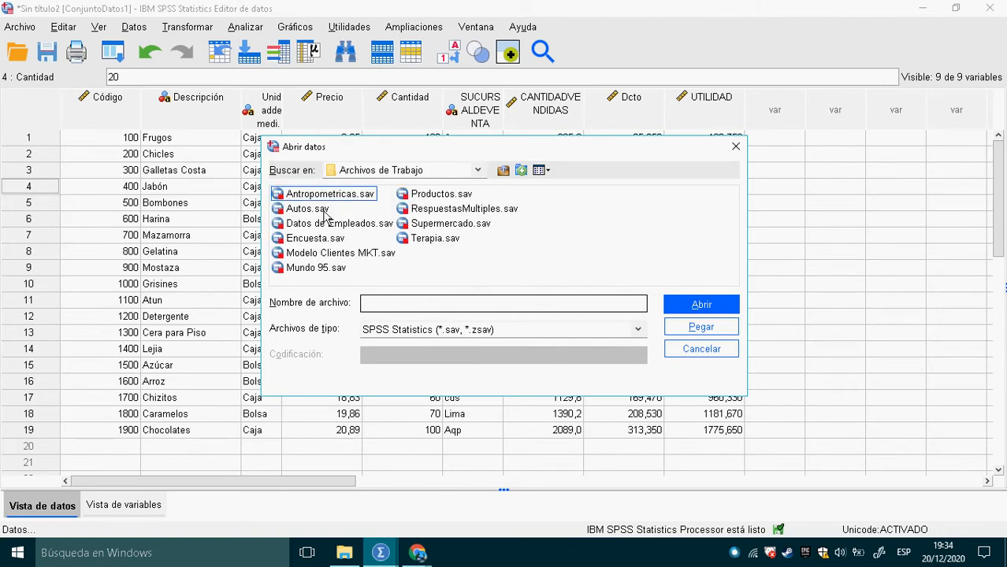
click(309, 241)
click(704, 306)
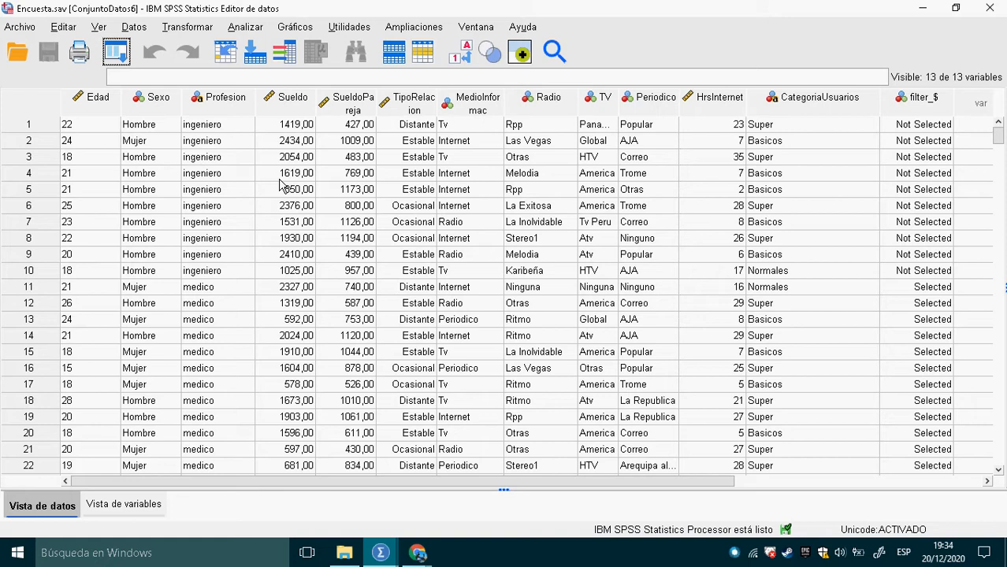
key(alt+Tab)
key(alt+Tab)
key(alt+Tab)
key(alt+Tab)
key(alt+Tab)
key(alt+Tab)
key(alt+Tab)
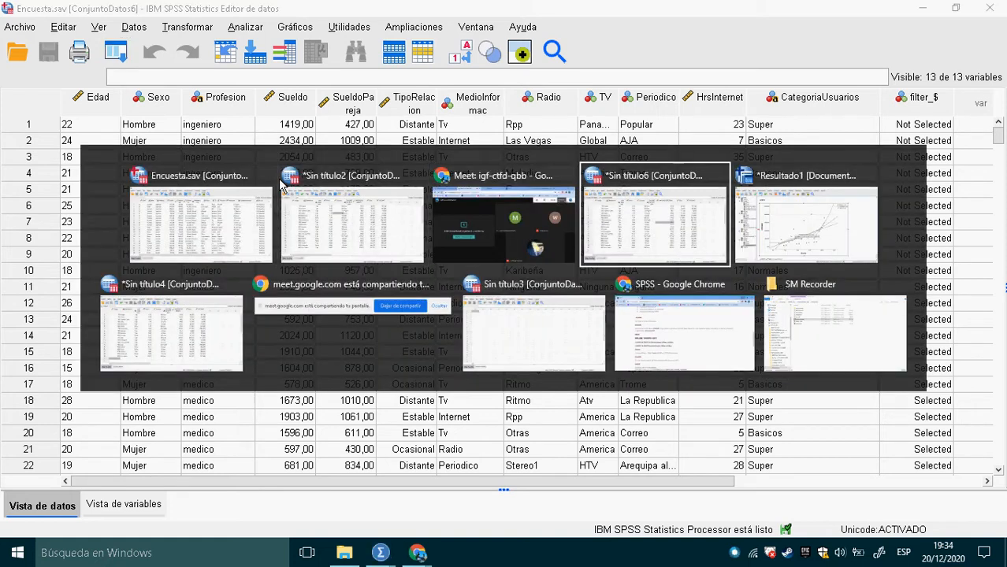
key(alt+Tab)
key(alt+Tab)
key(alt+Tab)
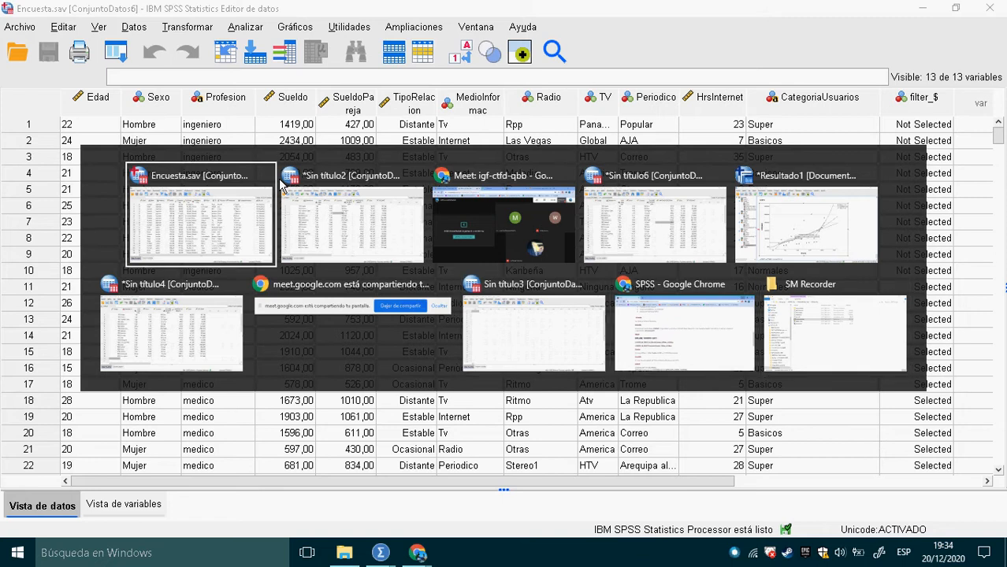
Open Notepad and enter the hypothesis labels "Ho:" and "H1:" on two separate lines.
key(super+r)
text(notepa)
text(d)
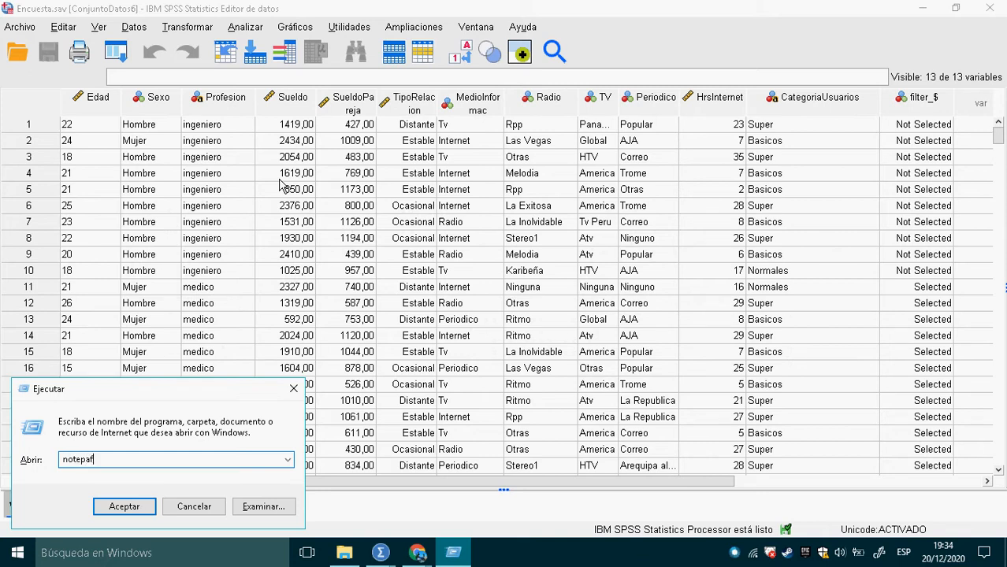
key(Return)
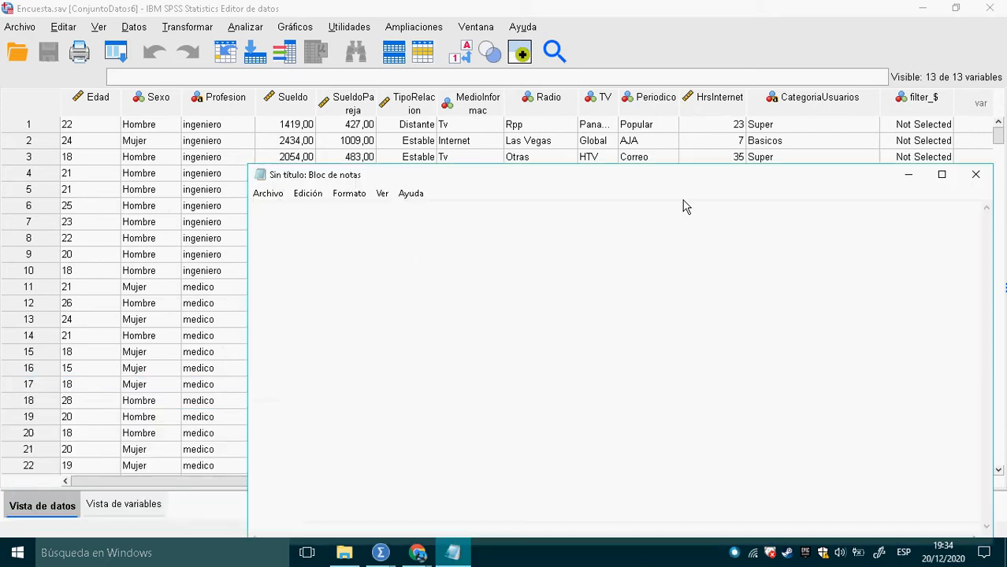
text(Ho:)
key(Return)
text(H1:)
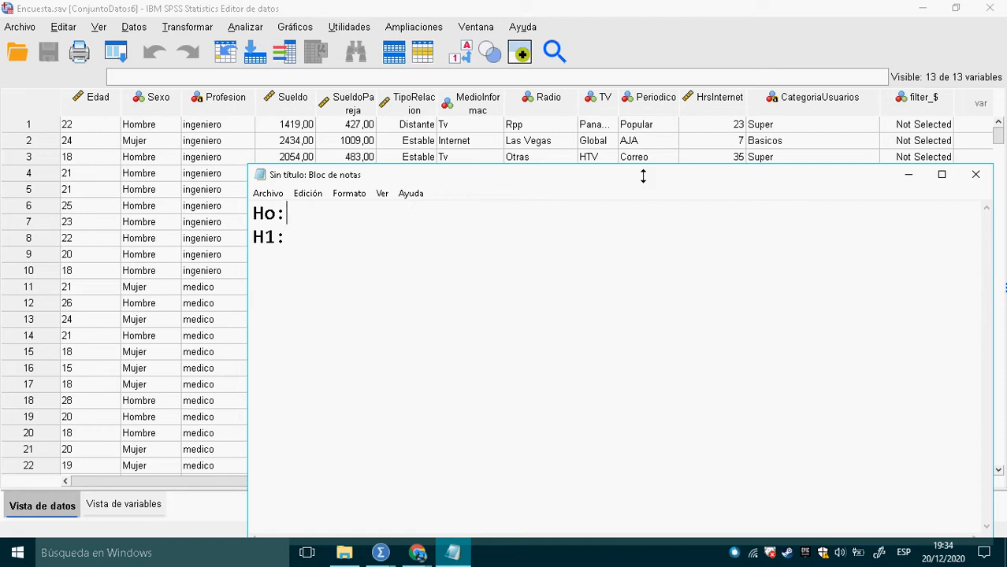
Add "u" after the "Ho:" label and insert an empty line above that label.
text(u)
key(Left)
key(Left)
key(Left)
key(Left)
key(Return)
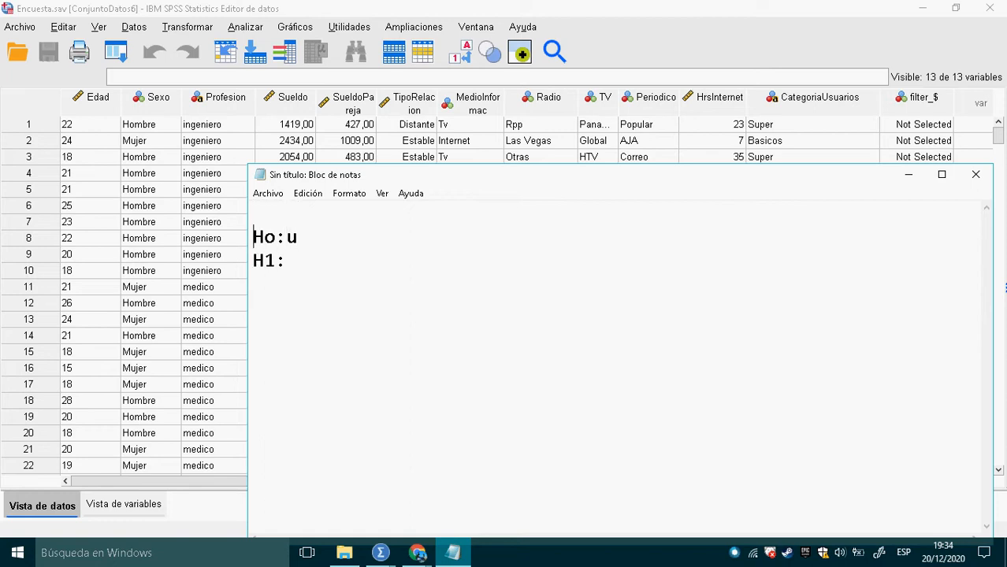
Replace the "u" after "Ho:" with "El uso de horas de internet es de 20hrs semanales".
key(Right)
key(Right)
key(Right)
key(Right)
key(Left)
key(Delete)
text(El uso de horas d)
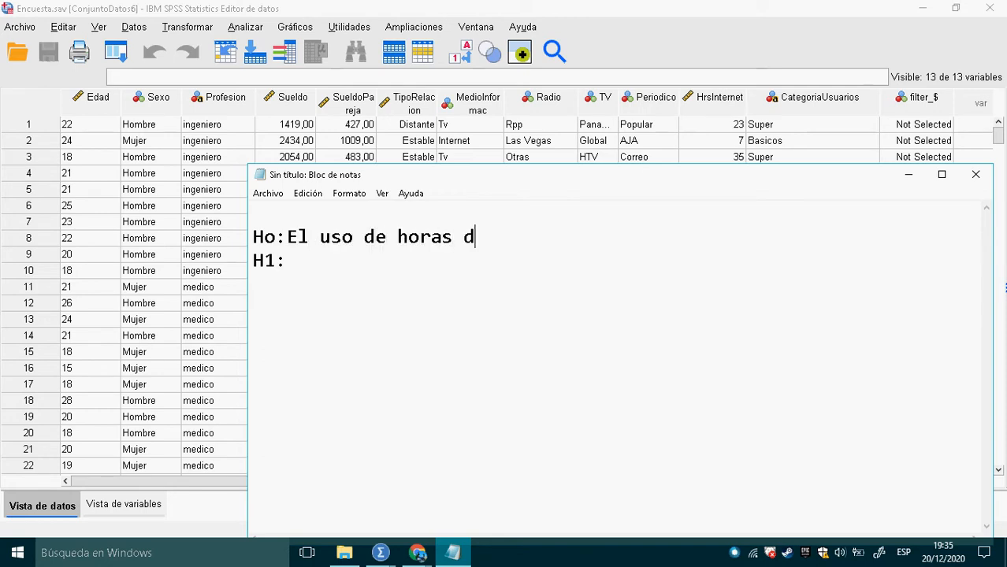
text(e internet es de)
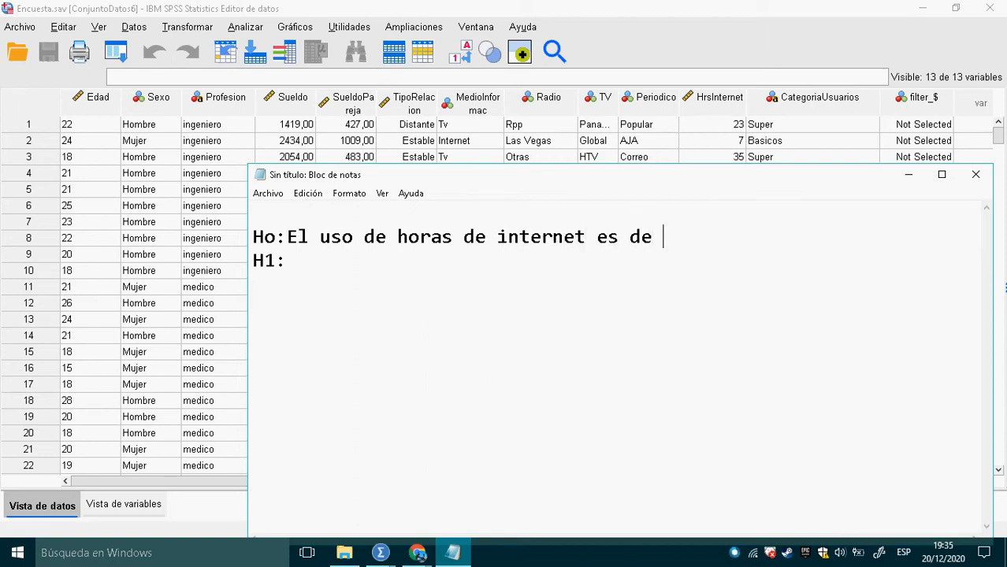
text( 20hrs semanales)
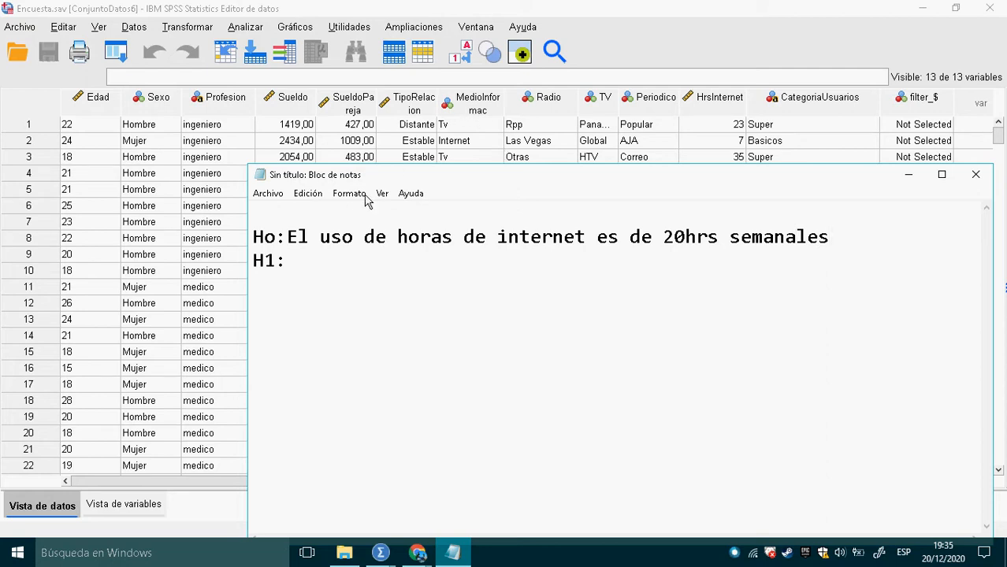
Reword the Ho sentence by replacing "de" before "20hrs semanales" with "IGUAL a".
click(640, 245)
text(IGUAL)
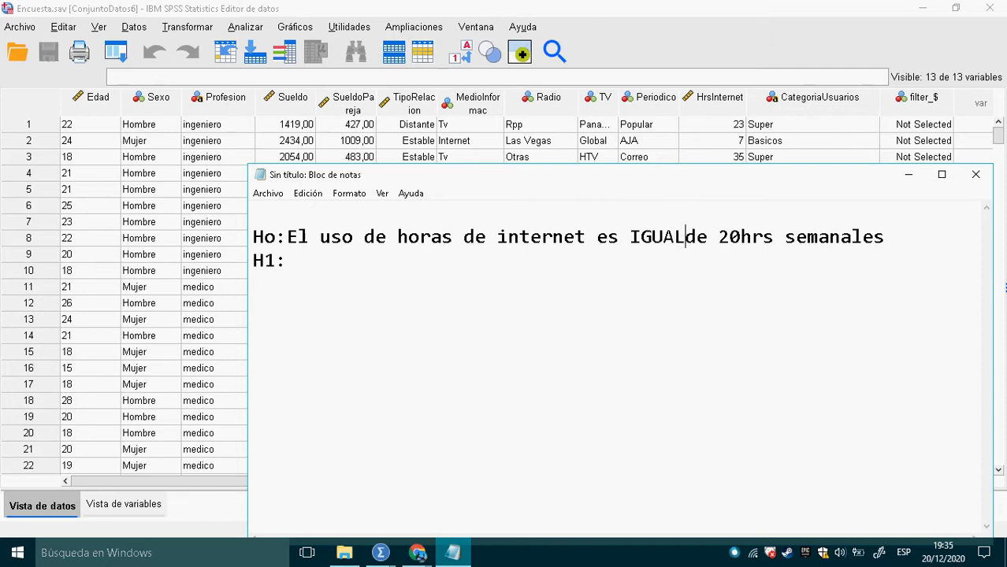
key(Delete)
key(Delete)
text(a)
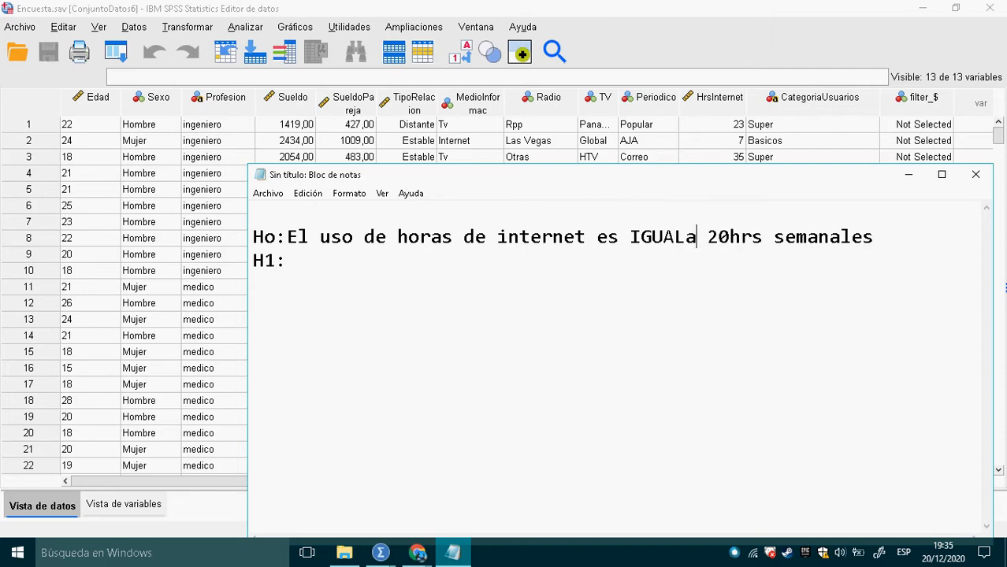
key(BackSpace)
text(a)
Copy the Ho sentence after "H1:" and replace IGUAL with DIFERENTE in the copy.
drag(907, 241, 290, 252)
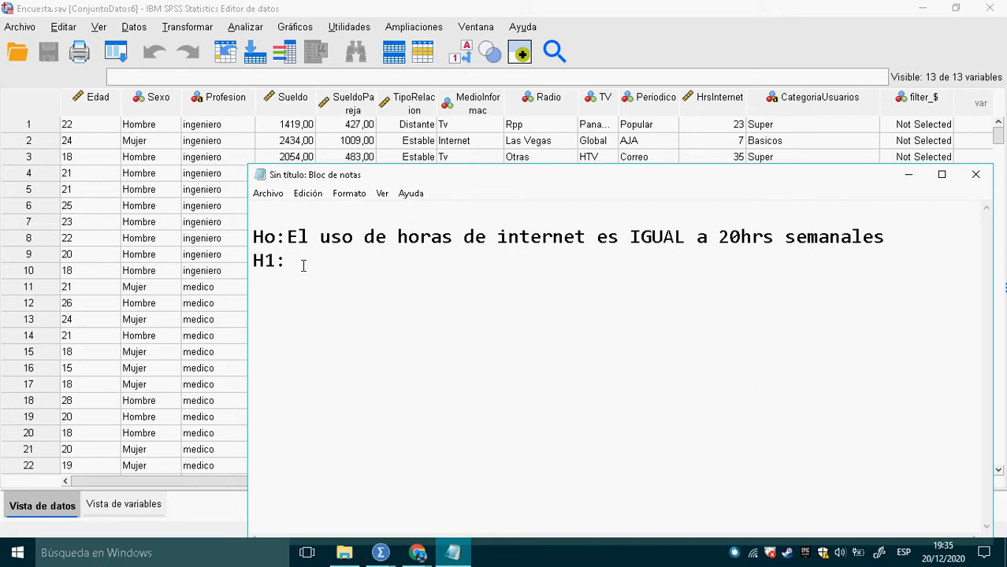
text(El uso de horas de internet es IGUAL a 20hrs semanales)
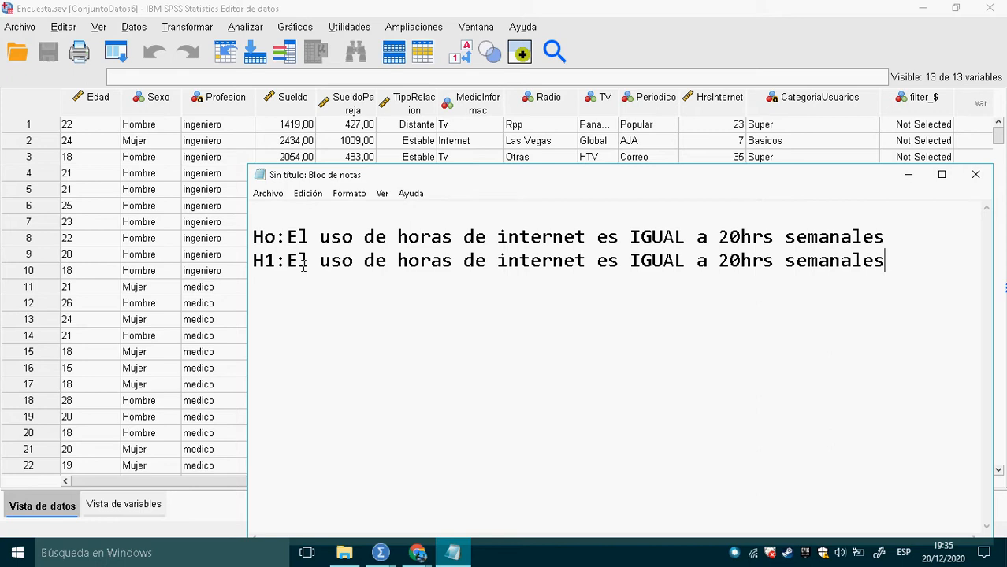
click(639, 268)
text(DIFE)
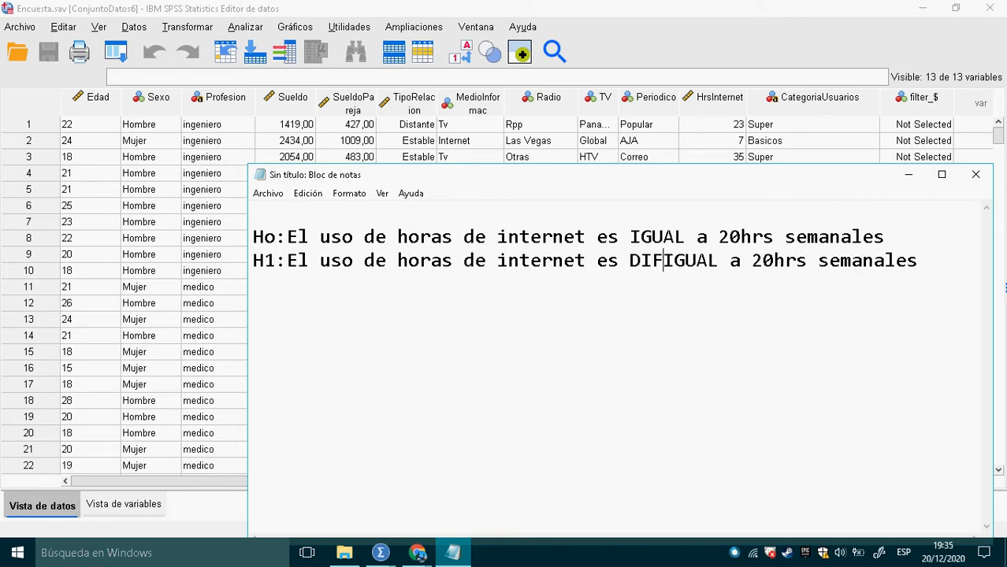
text(RENTE)
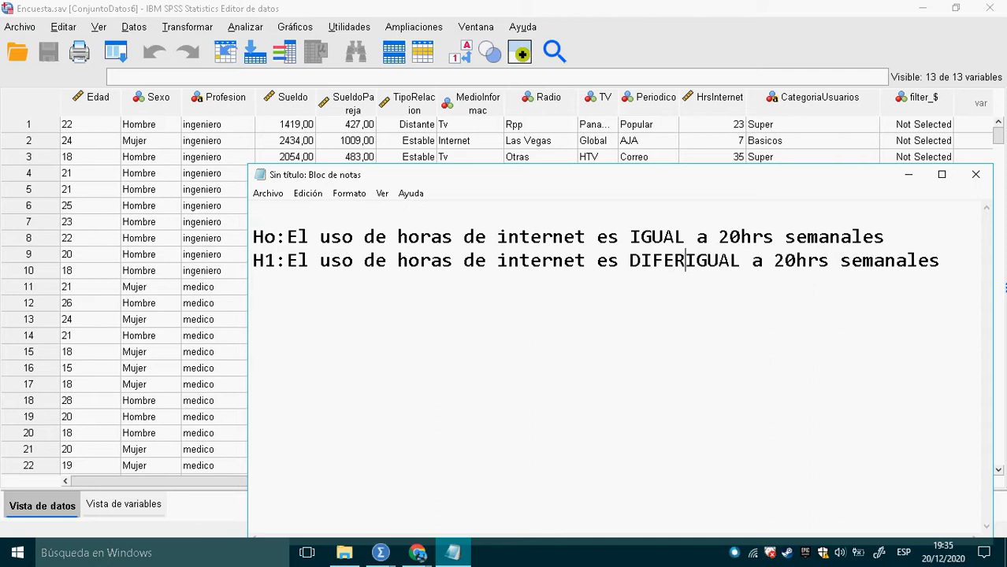
key(Delete)
key(Delete)
key(Delete)
key(Delete)
key(Delete)
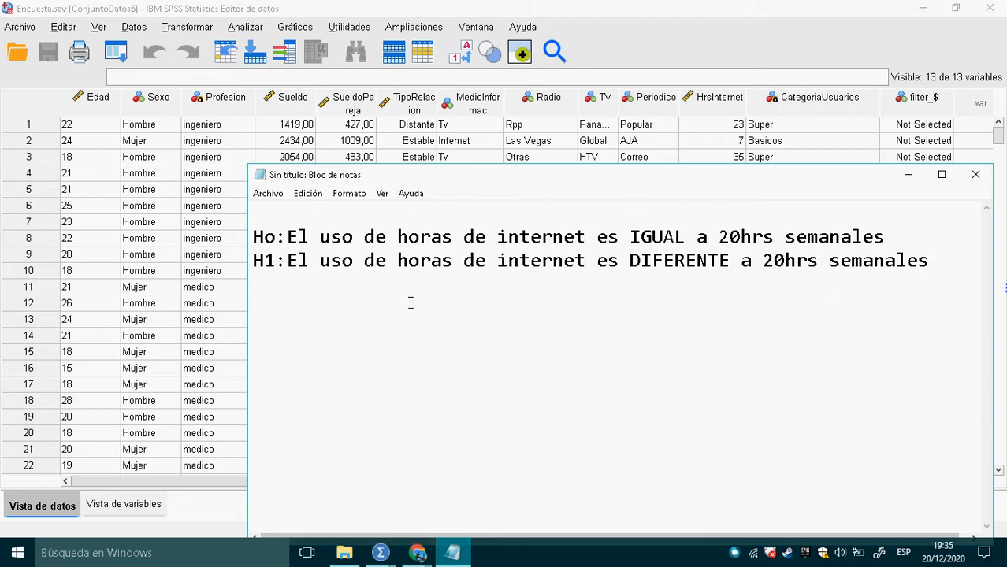
Switch to the SPSS data editor and run a one-sample T test on Horas Semanales [HrsInternet] with the default test value.
click(281, 157)
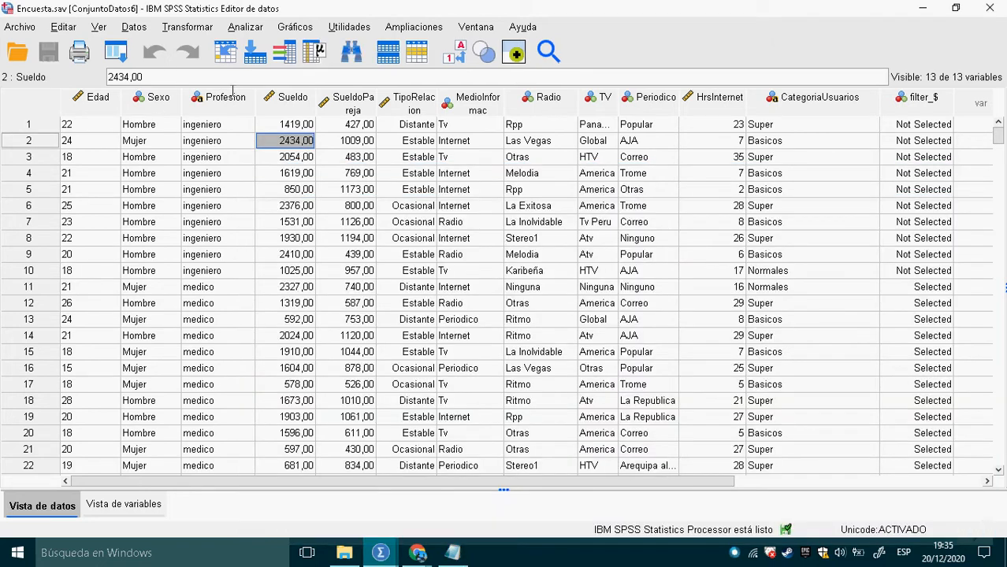
click(245, 27)
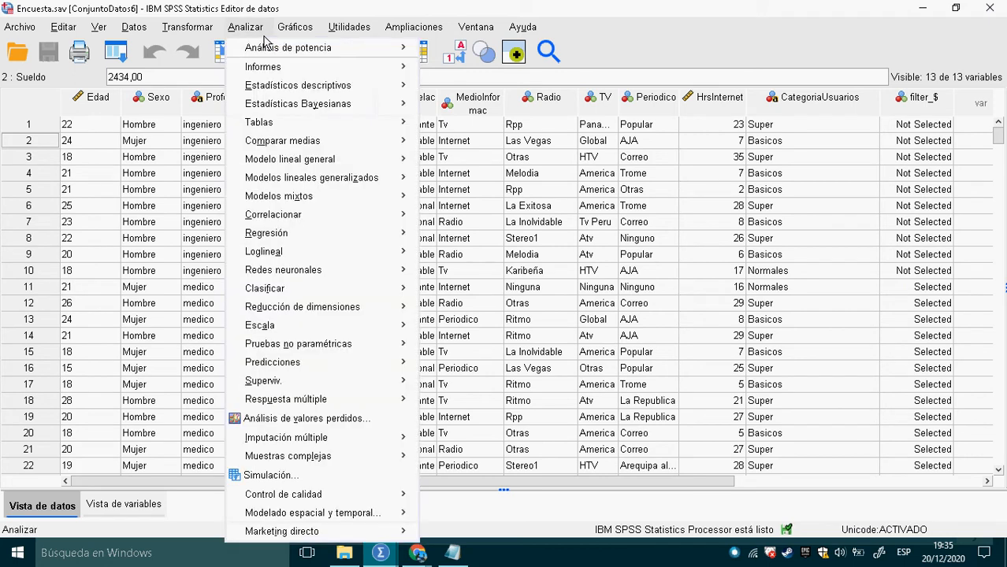
mouse_move(332, 146)
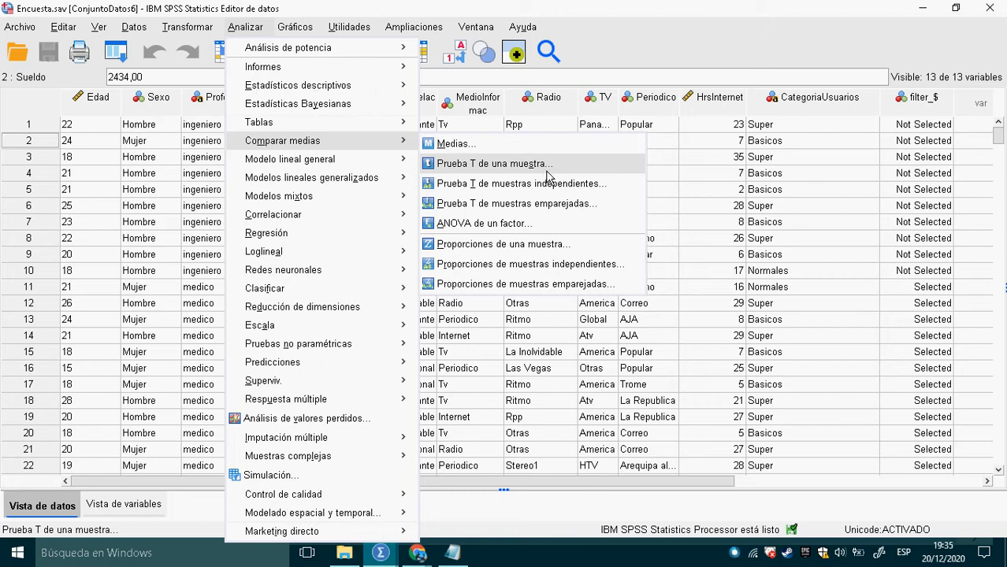
click(496, 164)
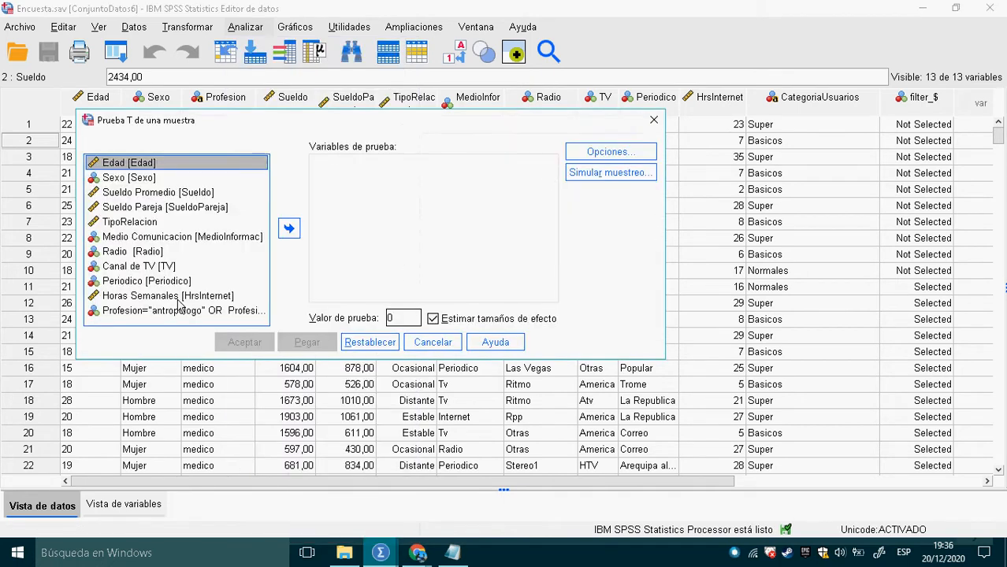
click(159, 299)
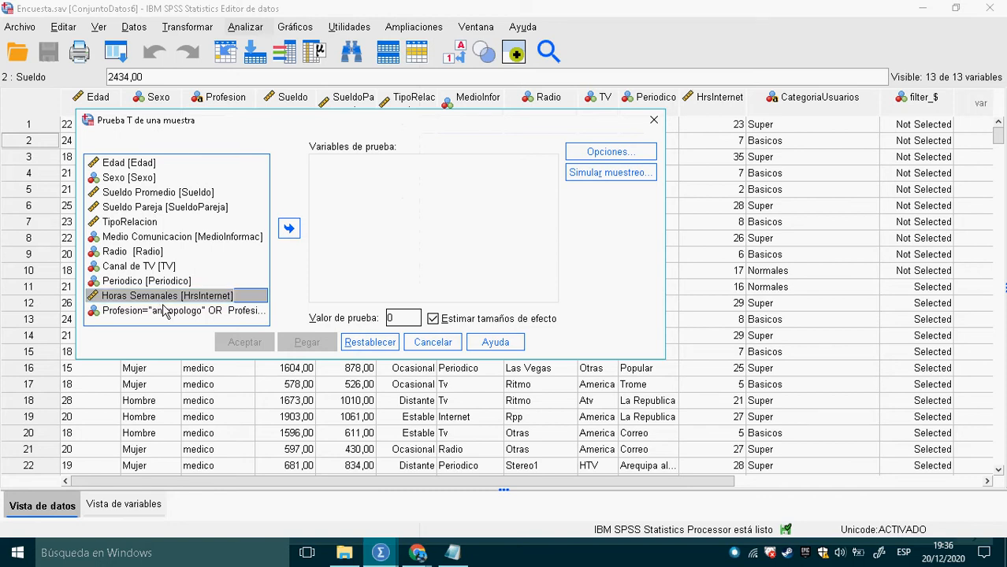
click(289, 230)
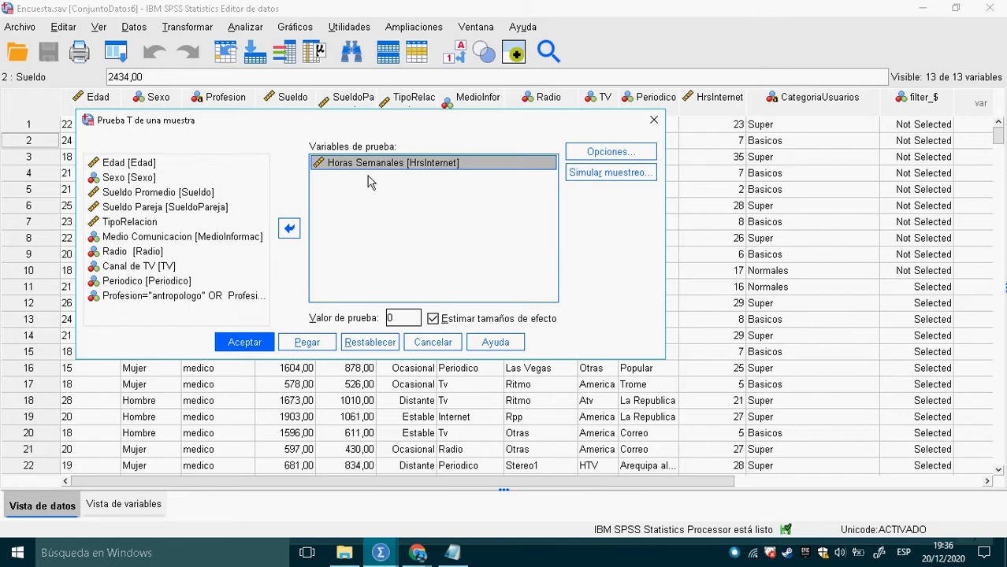
click(245, 342)
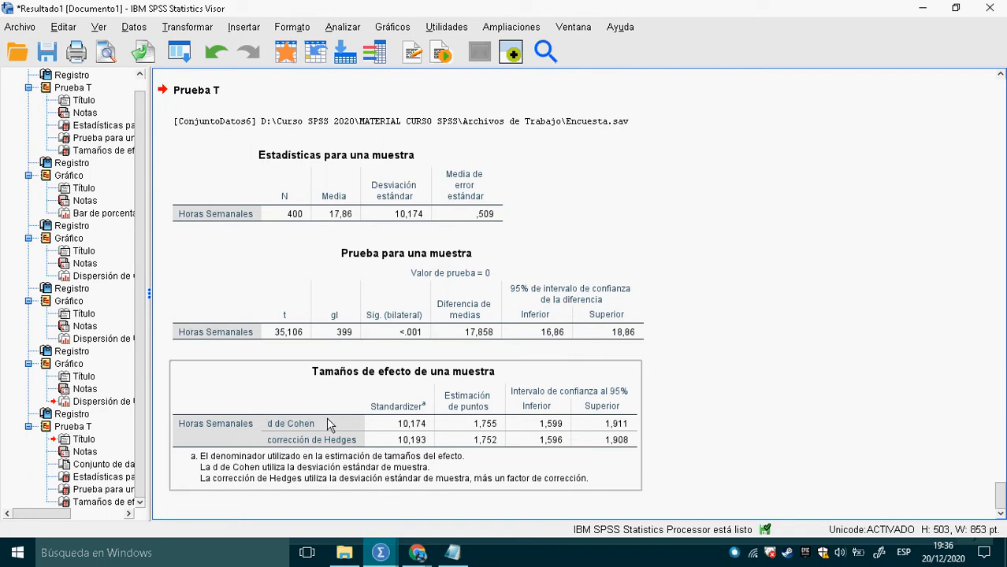
Examine the one-sample statistics, the test table and the effect sizes for Horas Semanales in the output.
click(399, 268)
click(378, 209)
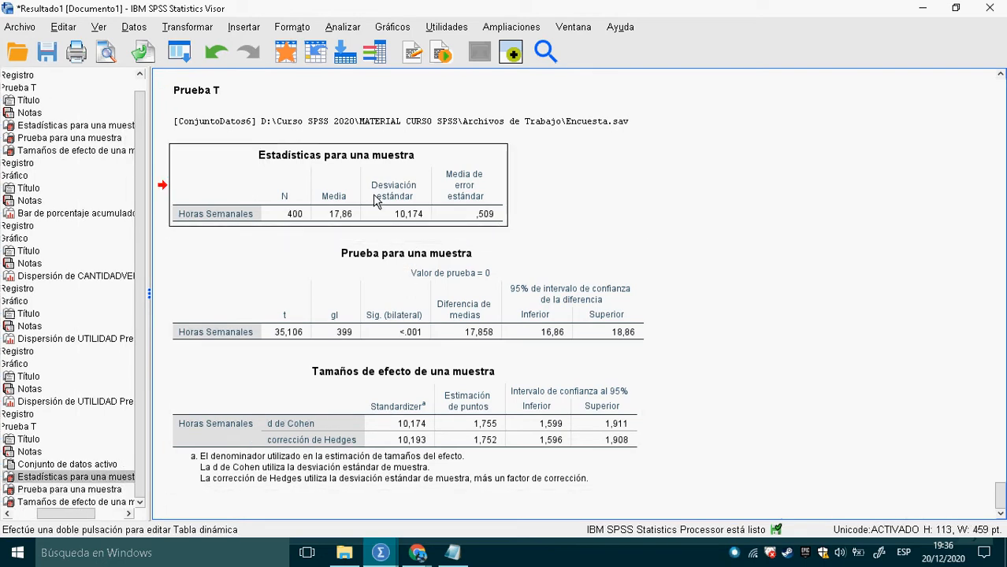
click(392, 323)
click(432, 386)
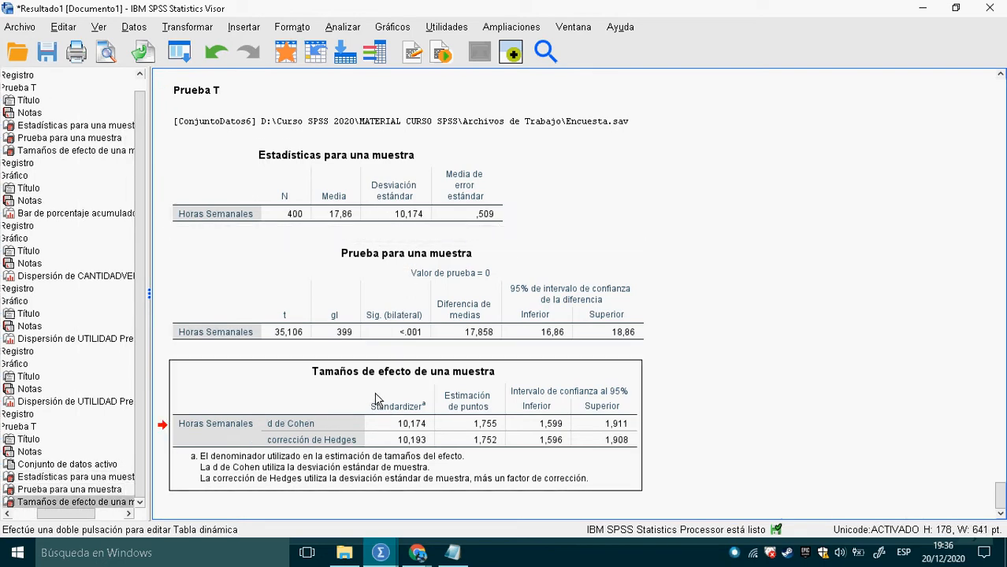
click(358, 201)
click(408, 305)
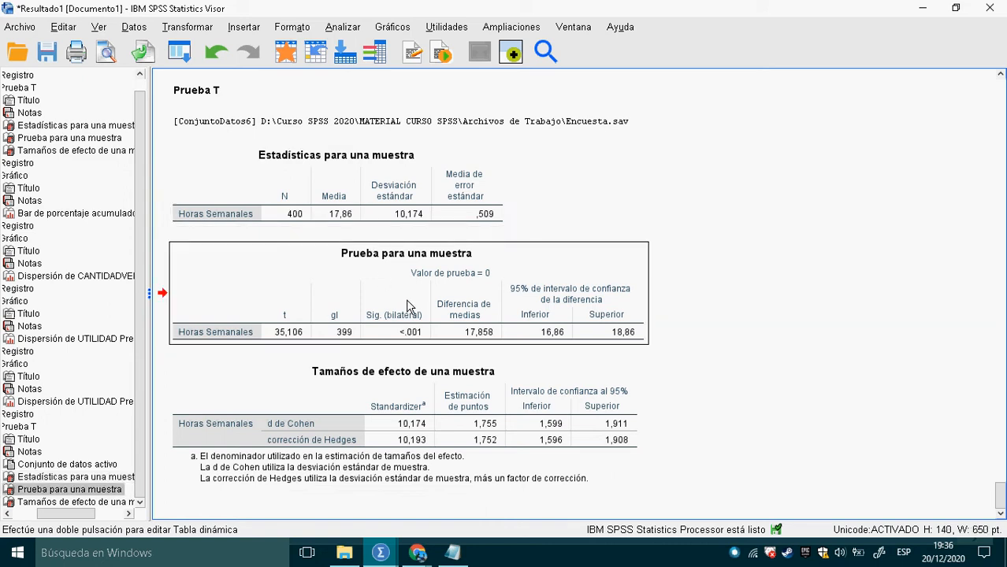
click(396, 427)
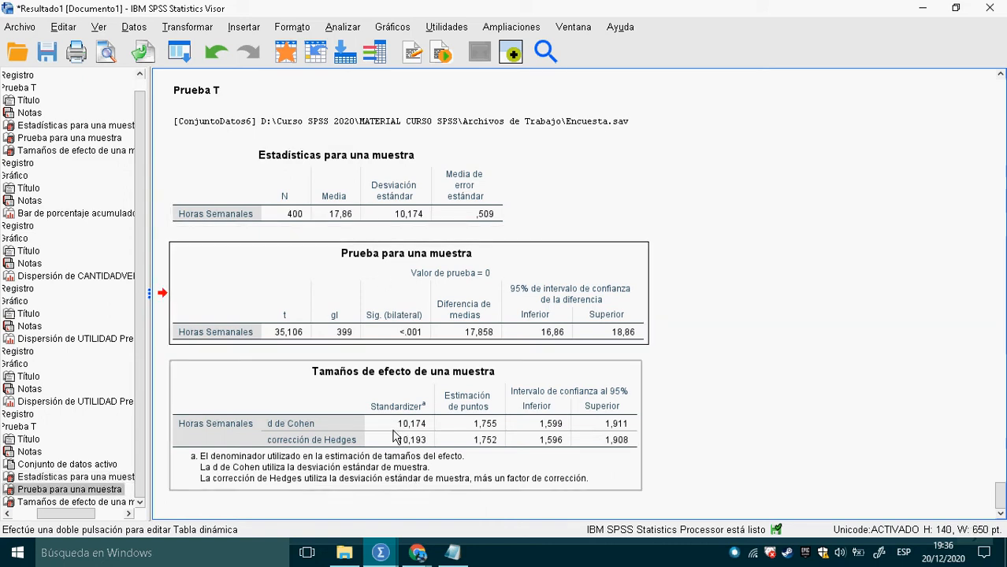
click(353, 193)
click(385, 307)
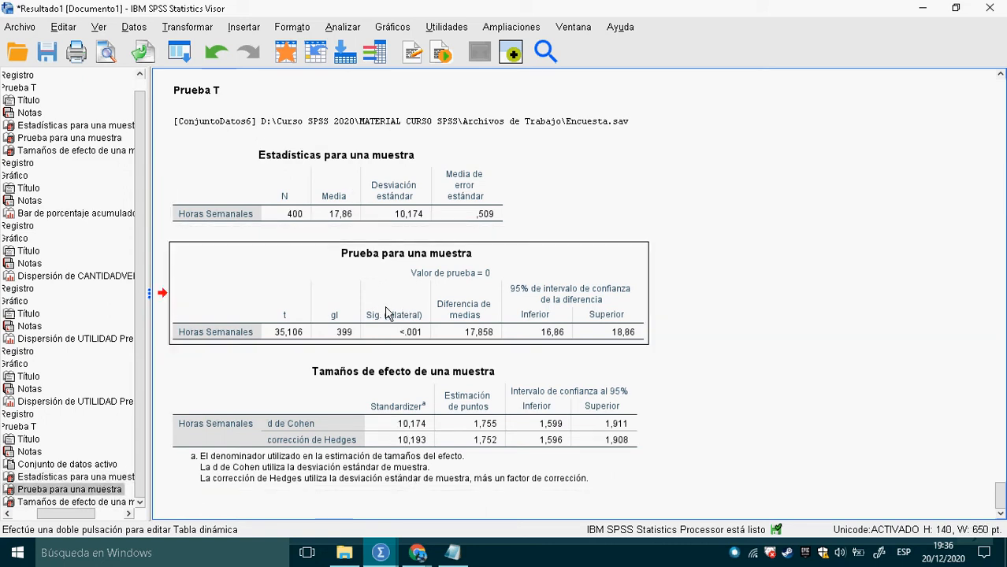
drag(348, 219, 393, 313)
click(393, 313)
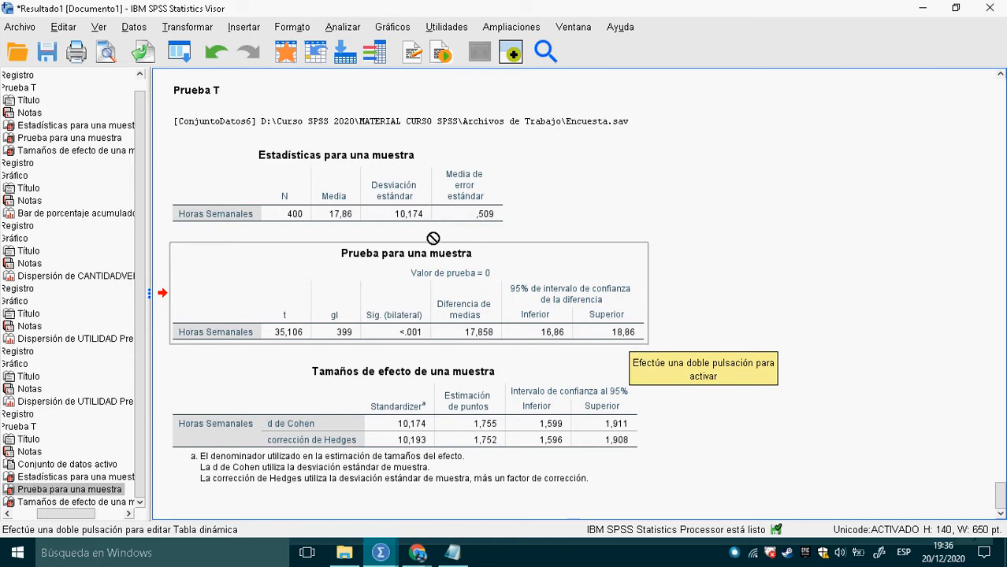
Return to the Encuesta.sav data editor and open the one-sample T test's test value (Valor de prueba) for editing.
click(288, 55)
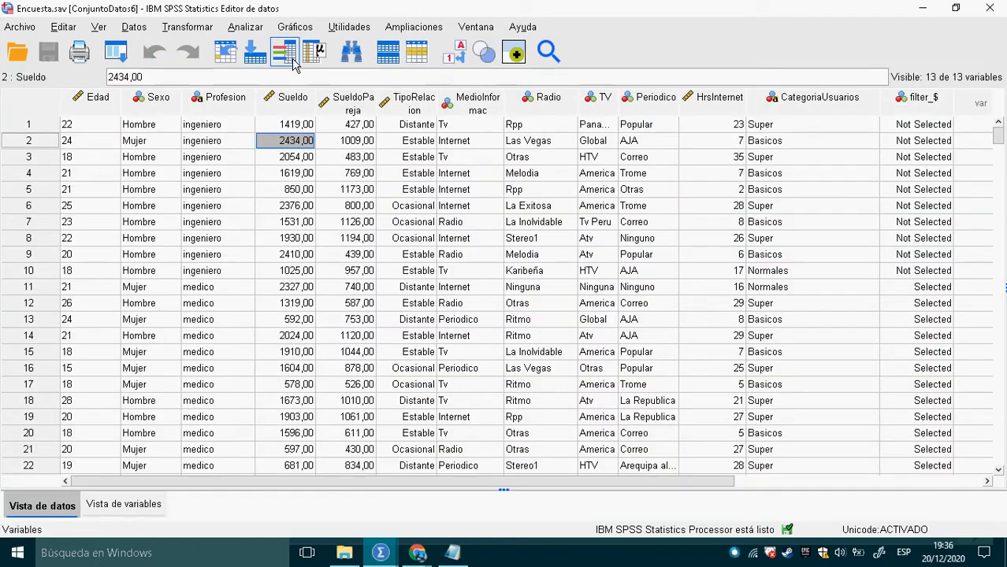
click(245, 27)
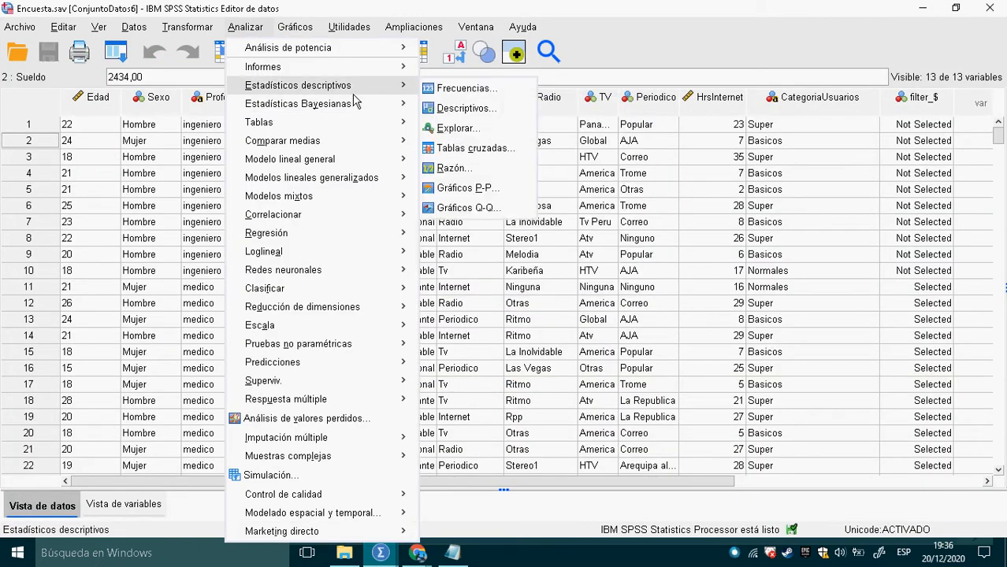
mouse_move(371, 148)
click(482, 163)
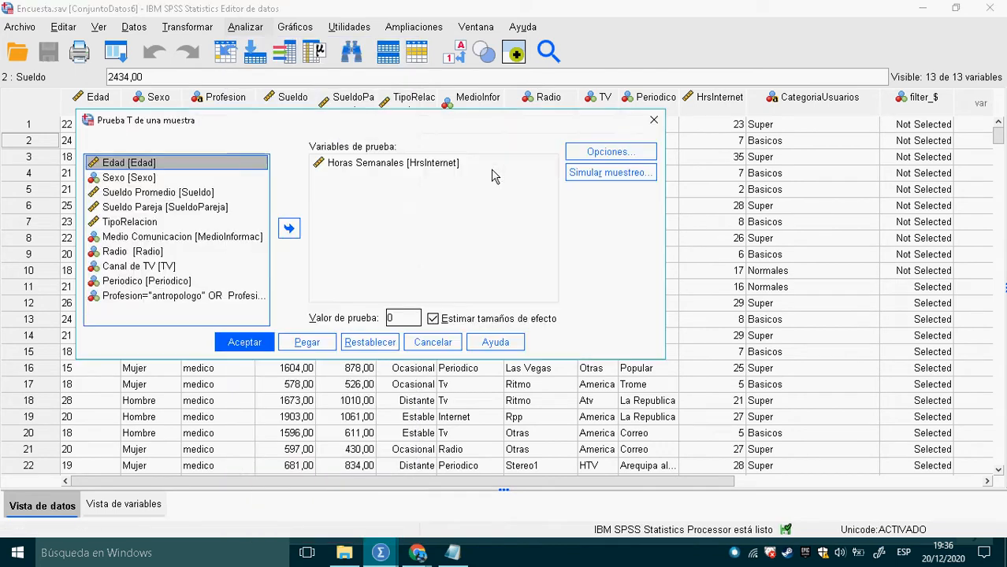
double_click(398, 323)
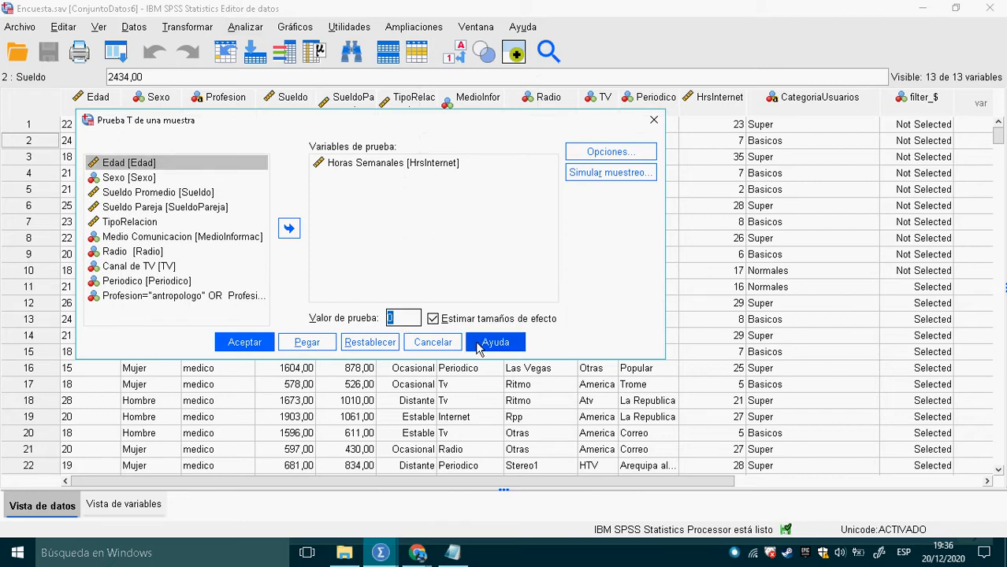
Switch to Notepad and write the symbolic hypotheses "Ho: u=20" and "H1: u/=/20" below the worded ones.
key(alt+Tab)
key(Tab)
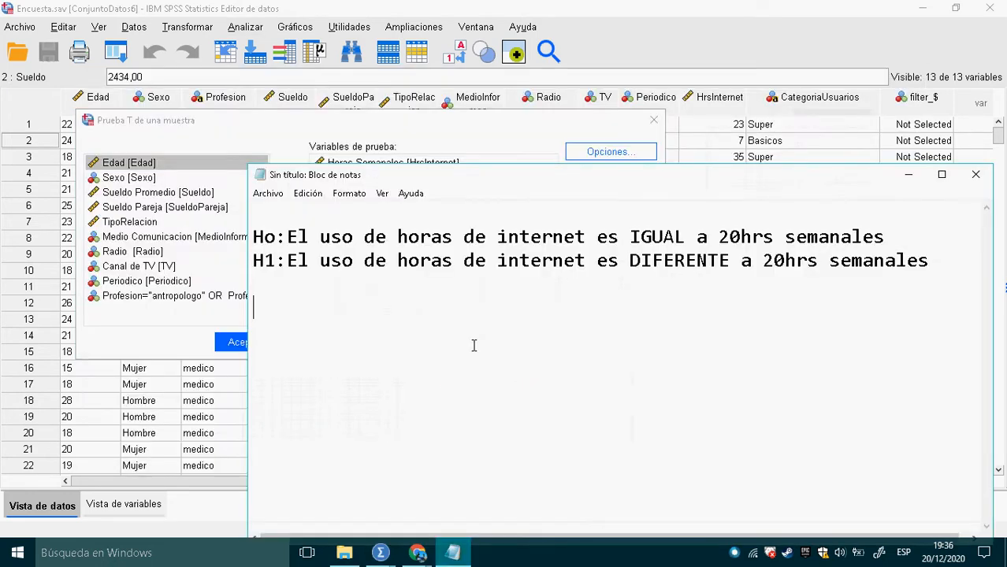
click(941, 270)
text(Ho:)
key(Return)
text(H1)
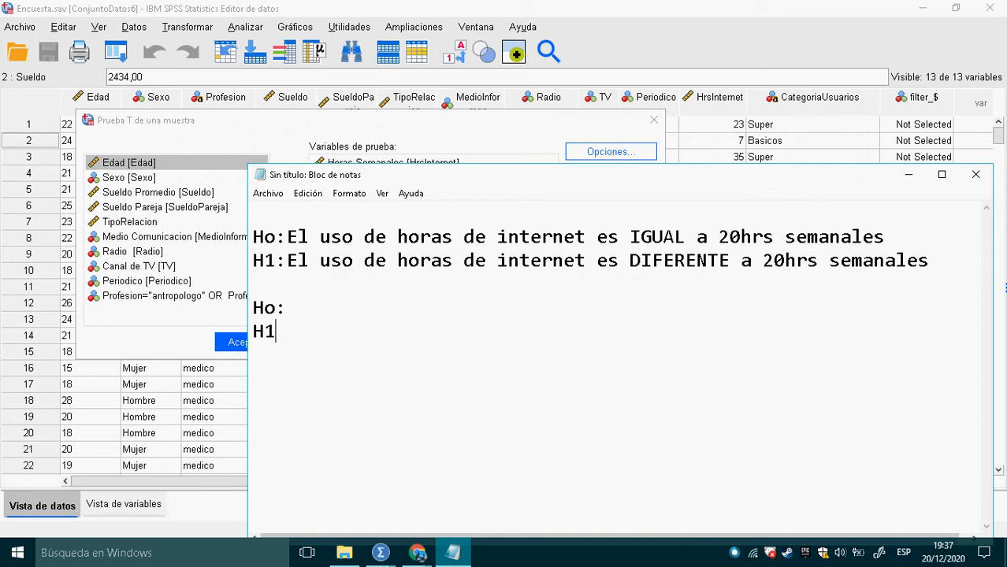
key(Up)
text(u)
text(U)
text(/=)
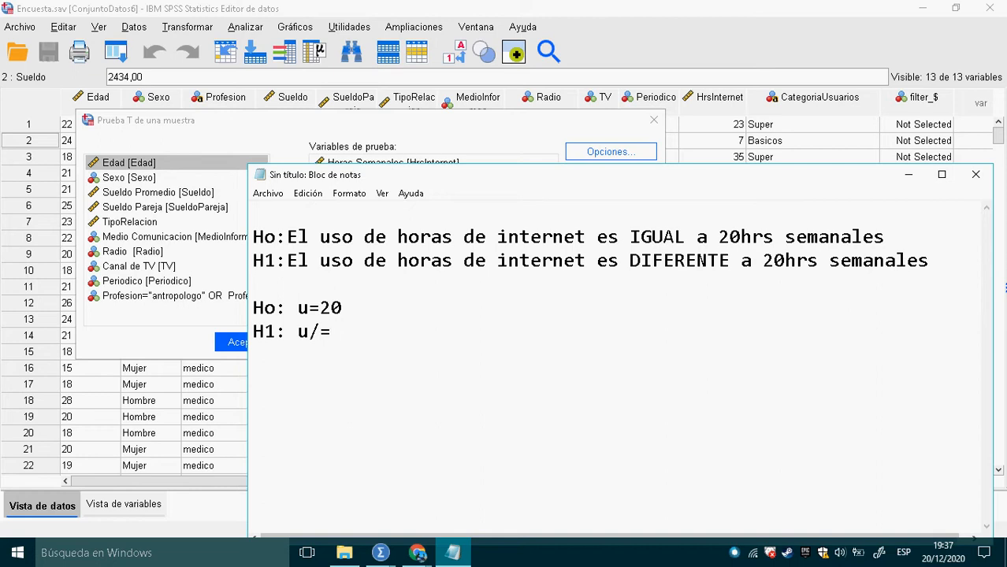
text(/20)
drag(362, 245, 691, 267)
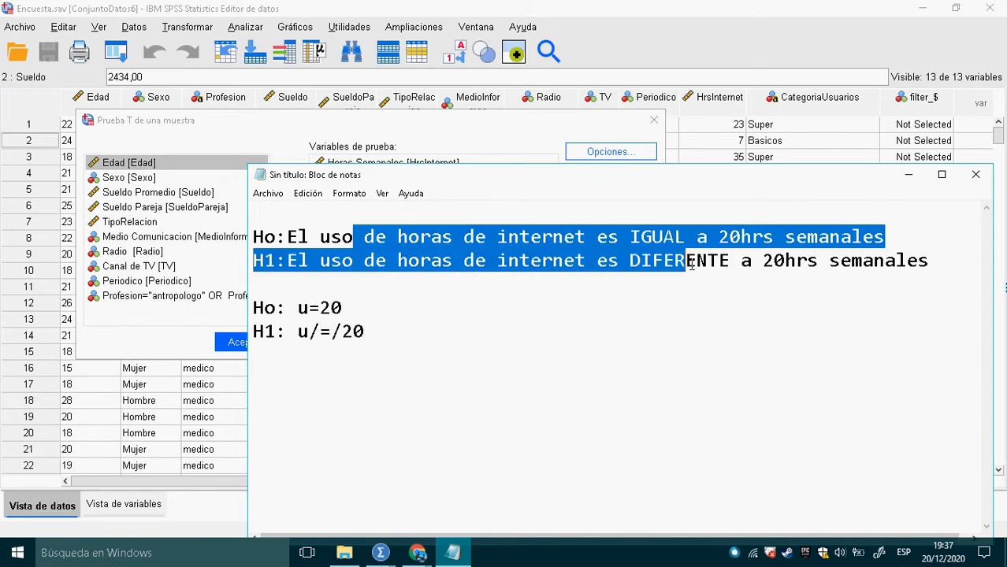
Insert "promedio de" before "uso" in both worded hypotheses, Ho and H1.
click(320, 241)
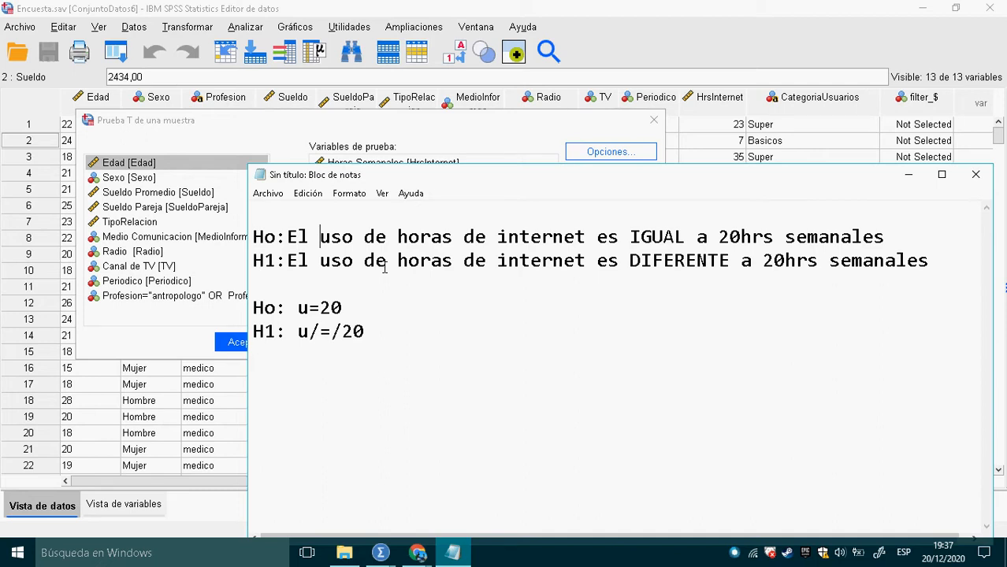
text(promedio de)
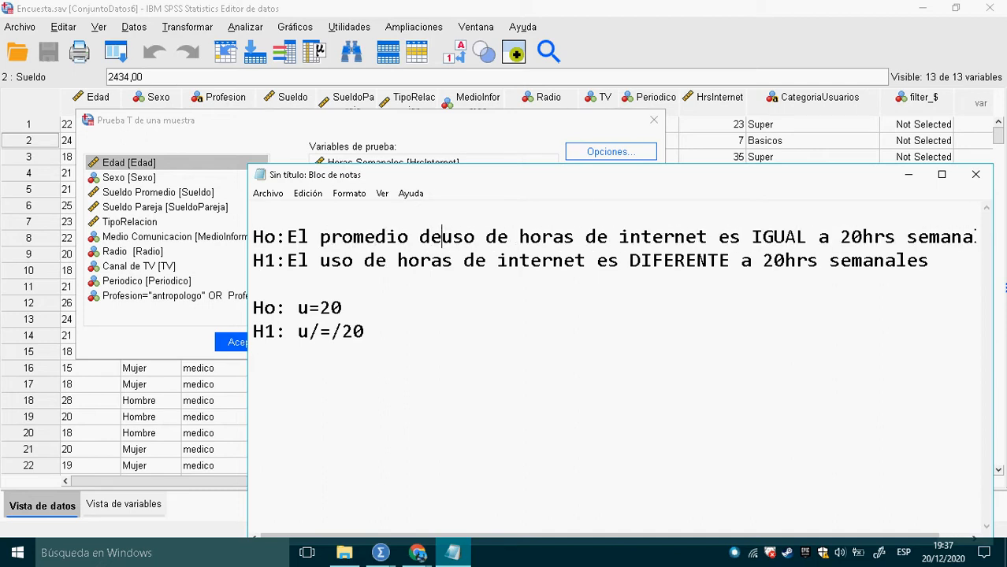
drag(456, 240, 320, 239)
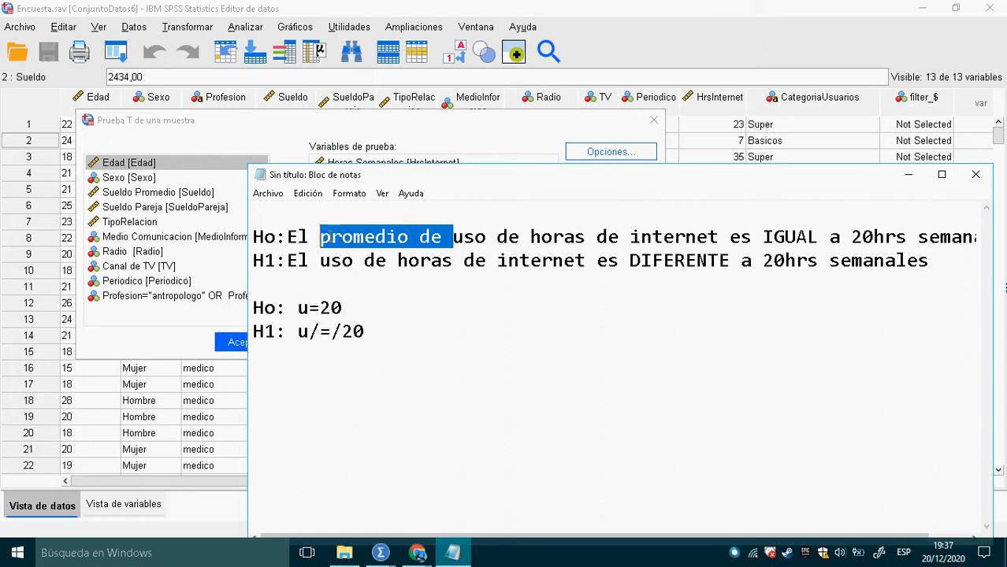
key(ctrl+c)
click(318, 263)
key(ctrl+v)
click(269, 310)
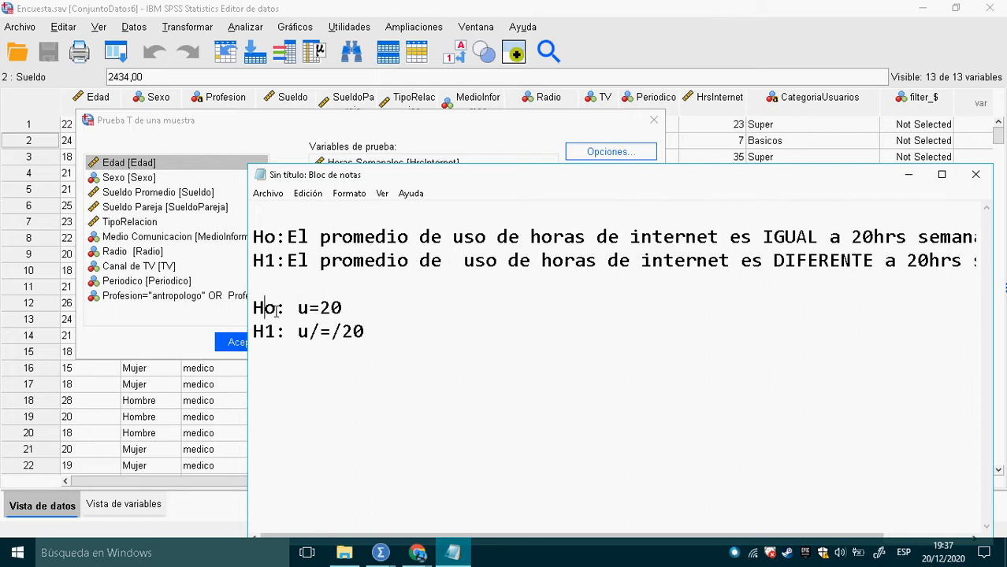
Switch to SPSS and run the one-sample T test on Horas Semanales against 20, keeping the 95% confidence interval.
click(377, 345)
key(Return)
key(alt+Tab)
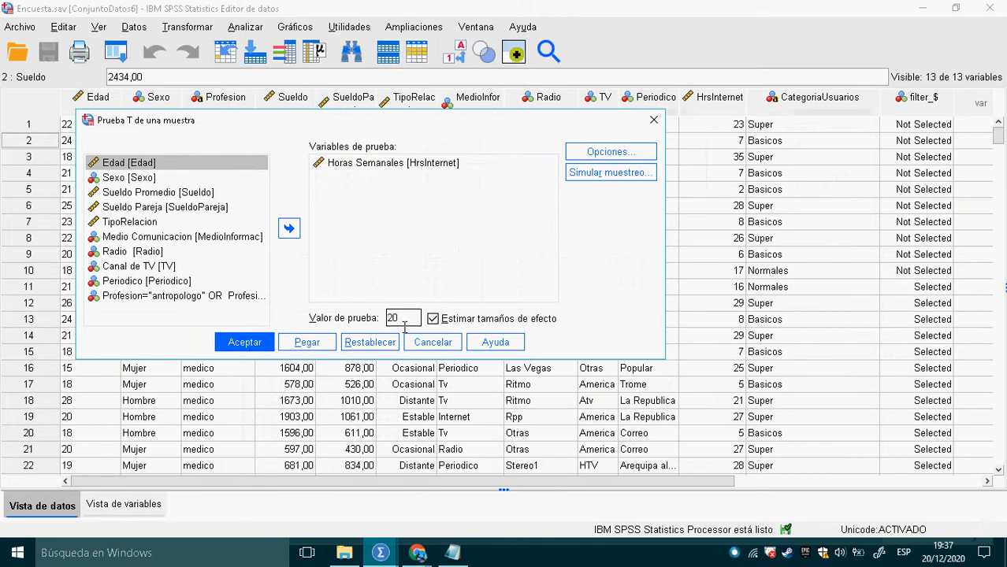
click(611, 151)
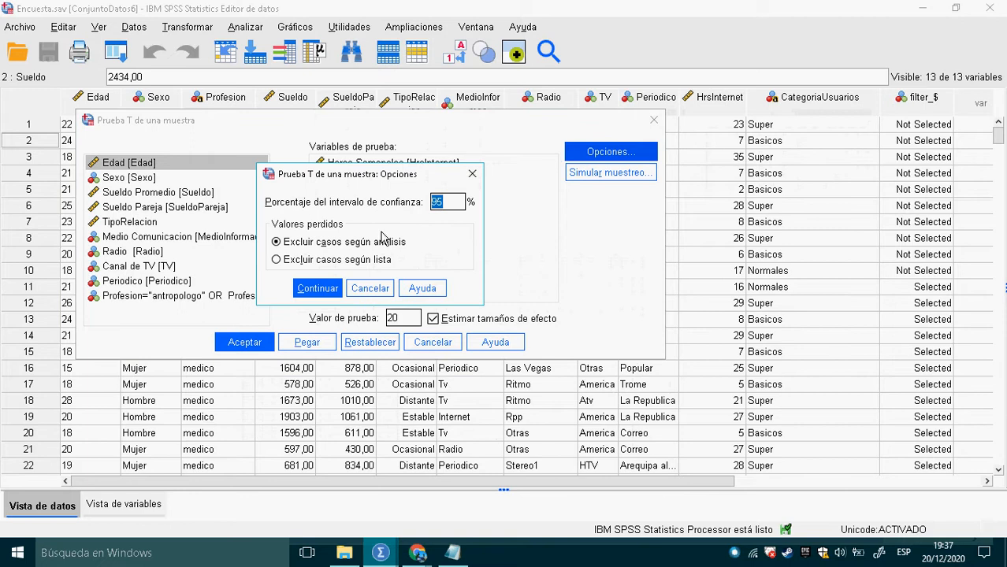
click(456, 209)
click(317, 289)
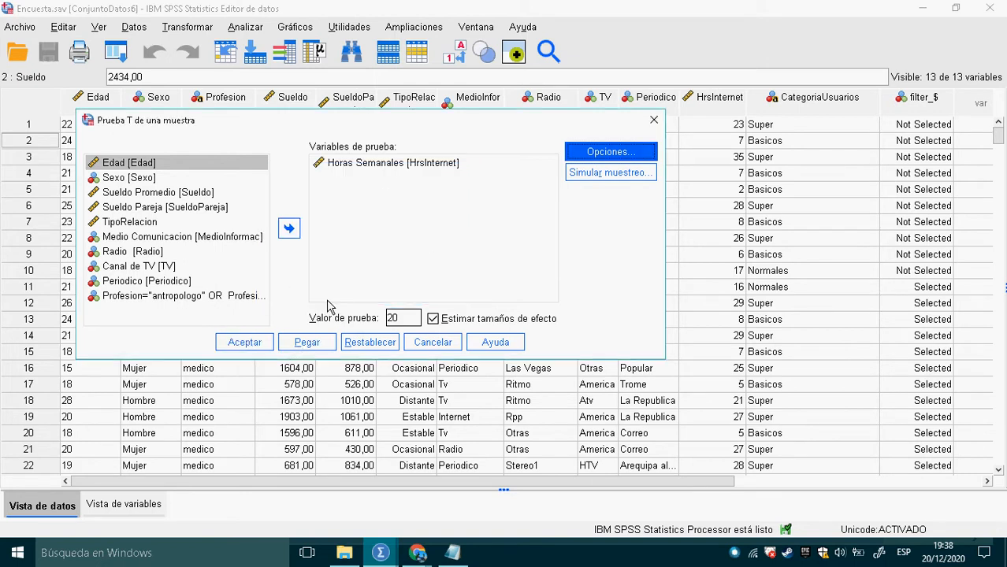
click(244, 342)
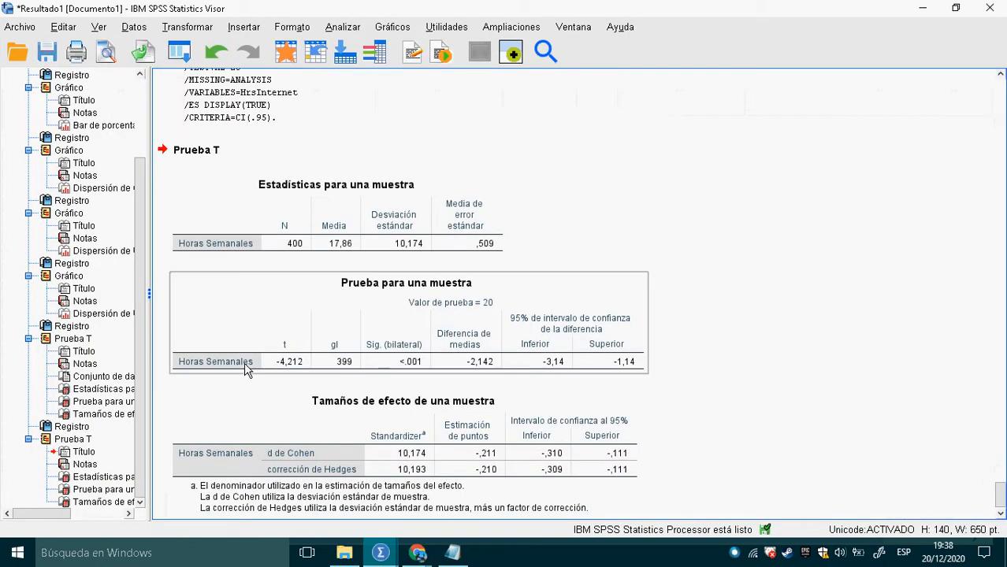
Compare the output's one-sample test tables, switch to Notepad and write "Sig = 0,001" below the symbolic hypotheses.
click(303, 314)
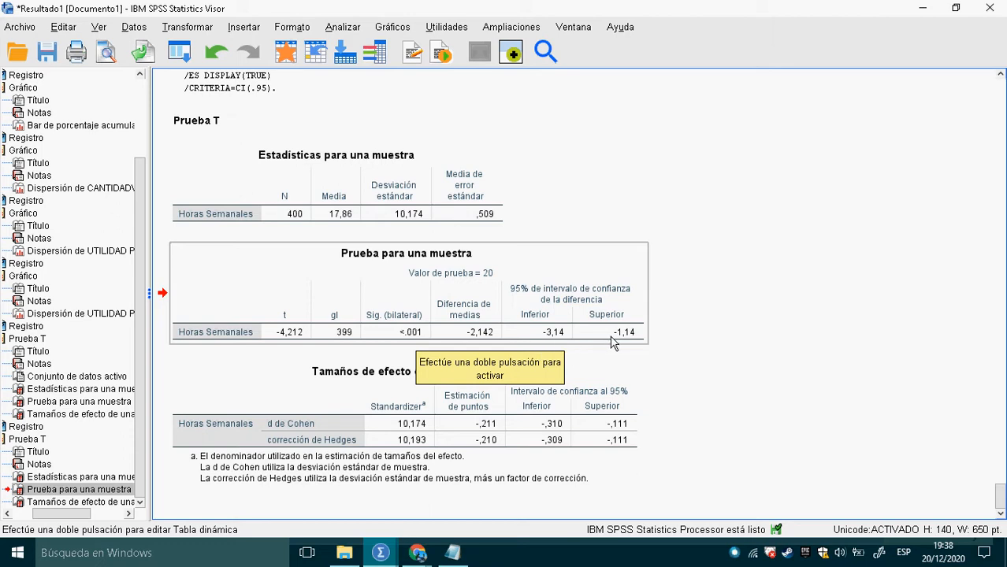
scroll(595, 334, up, 8)
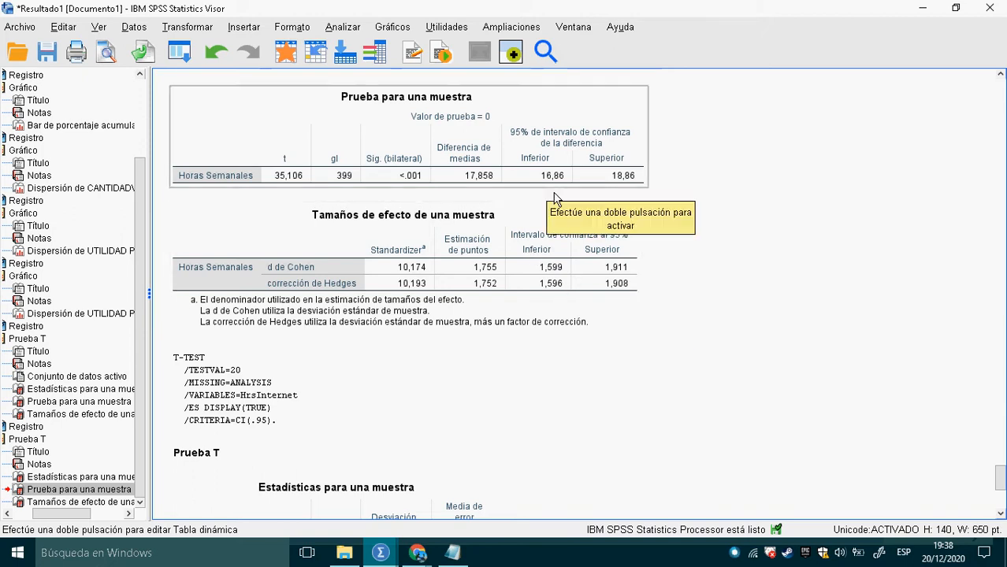
scroll(593, 323, down, 8)
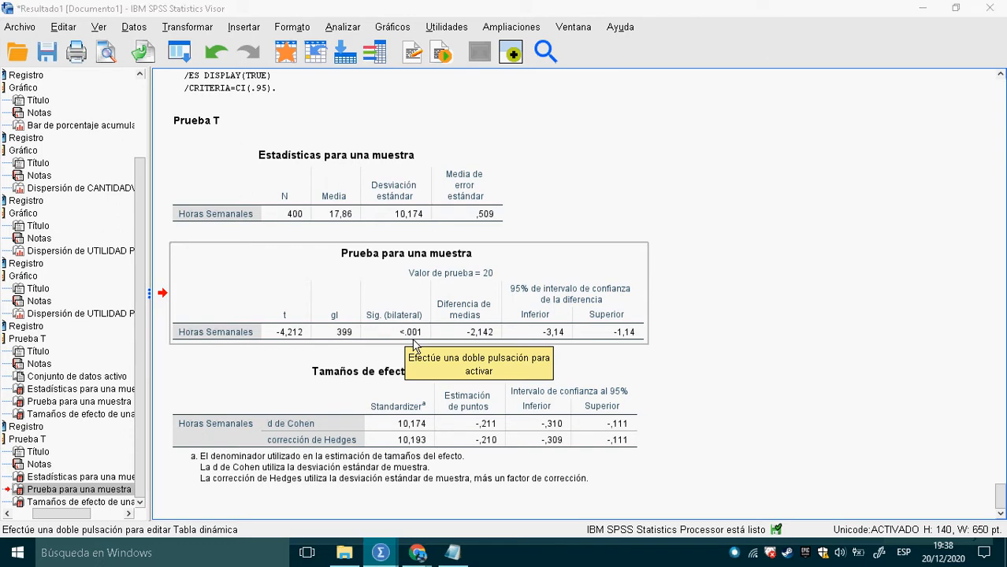
key(alt+Tab)
key(Return)
key(Return)
text(Sig )
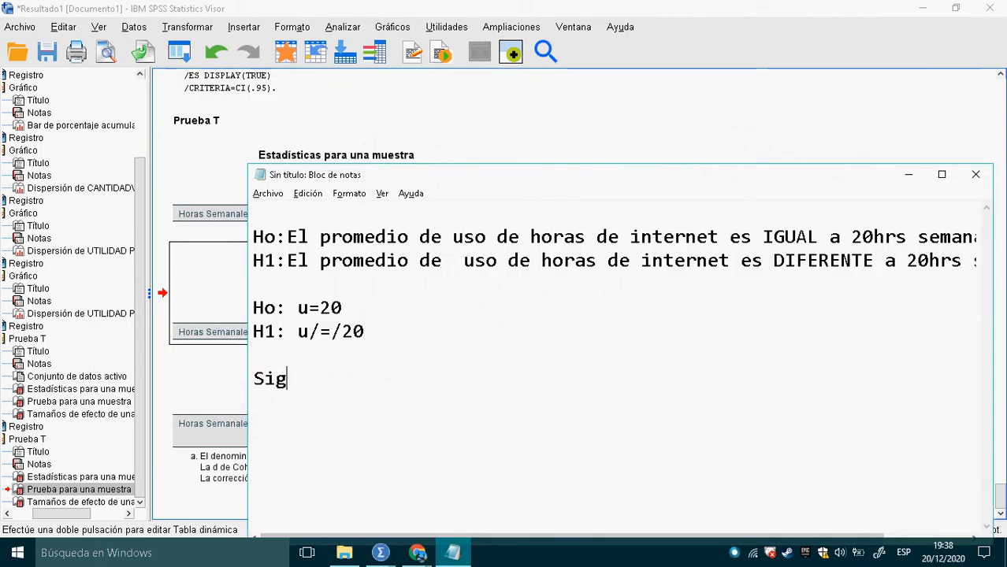
text(=)
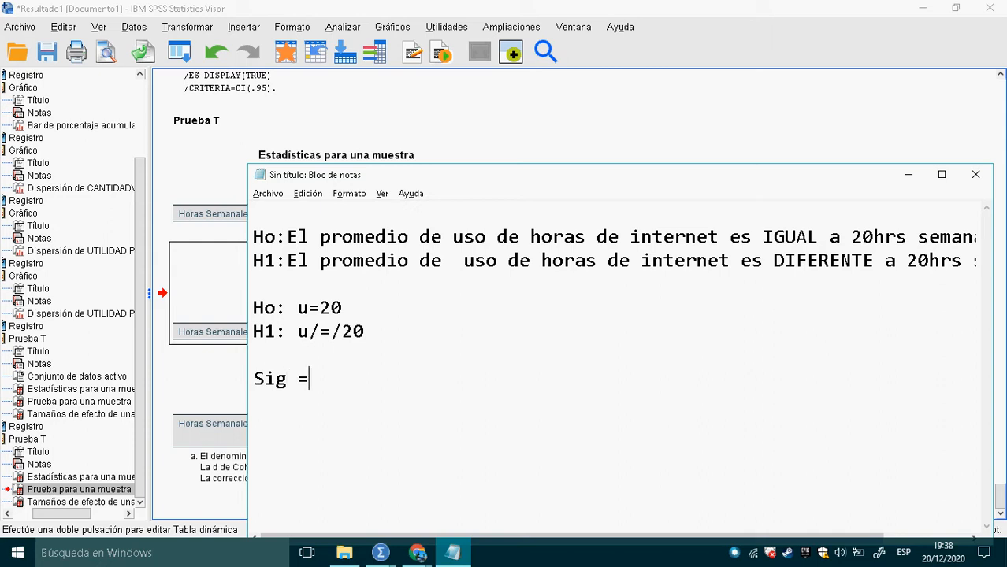
text( 0,001)
Add the heading "REGLA DE DECISION" and below it the rule "p<alfa--->SE RECHAZA Ho".
key(Return)
text(REGL)
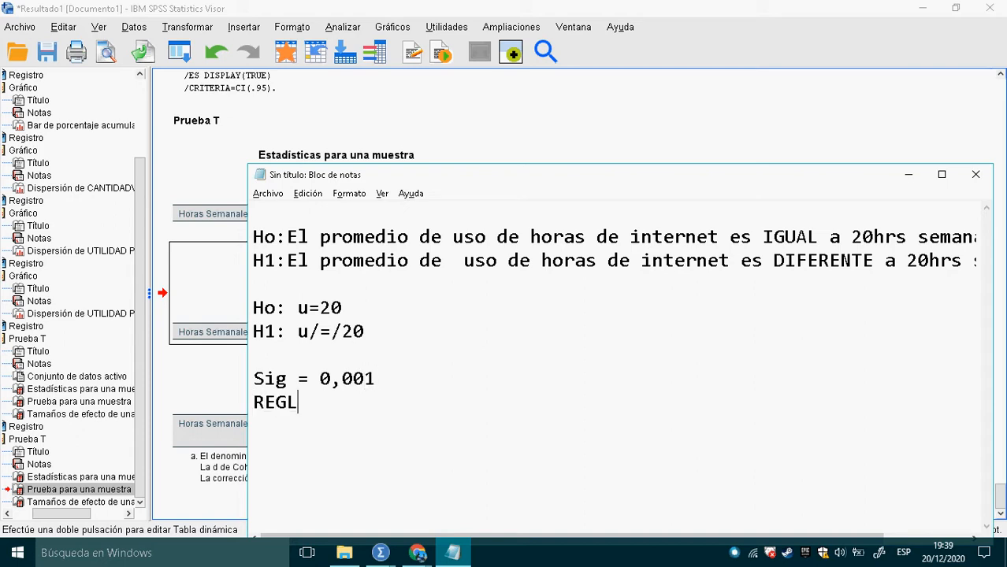
text(A DE DECISION)
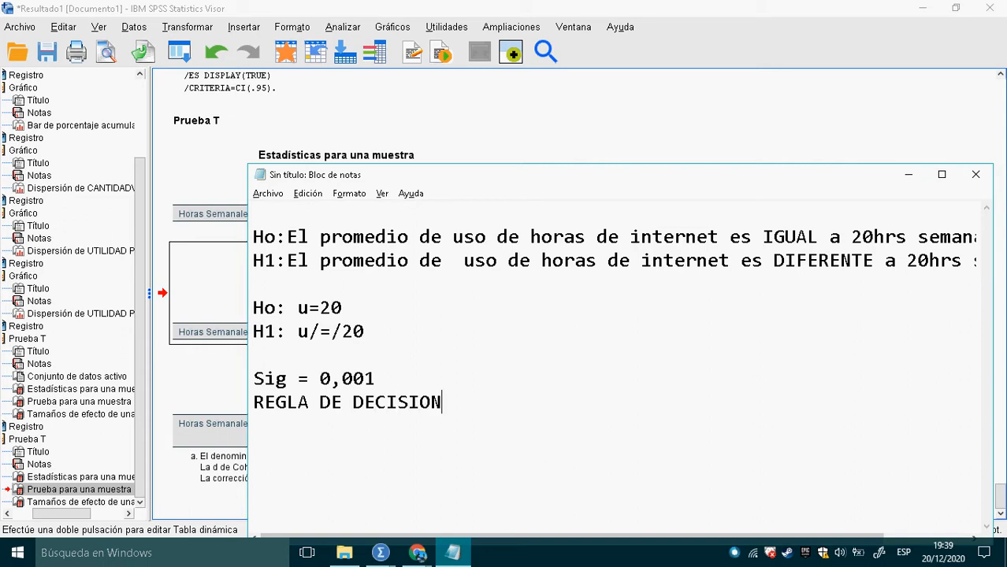
key(Return)
text(p<alfa---)
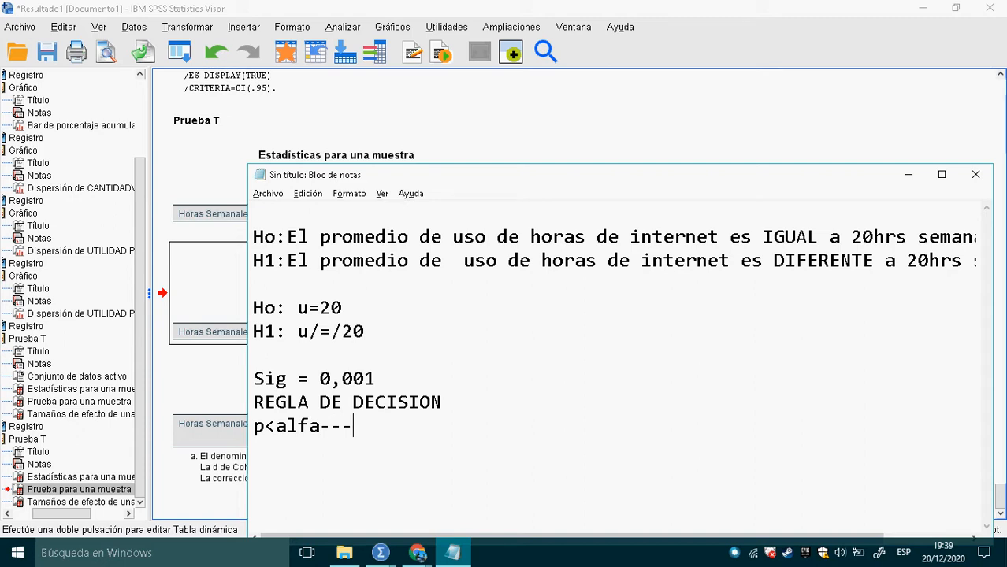
text(>SE RECHAZA Ho)
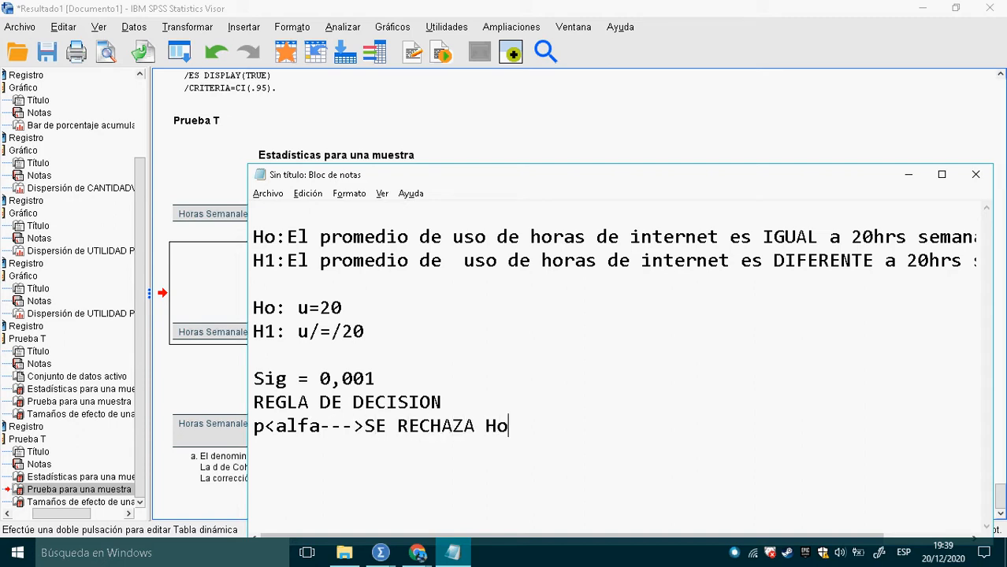
Write the comparison "0,001<0,05--->SE RECHAZA Ho" below the decision rule, reusing the rule's wording.
key(Return)
text(0,001<0,05)
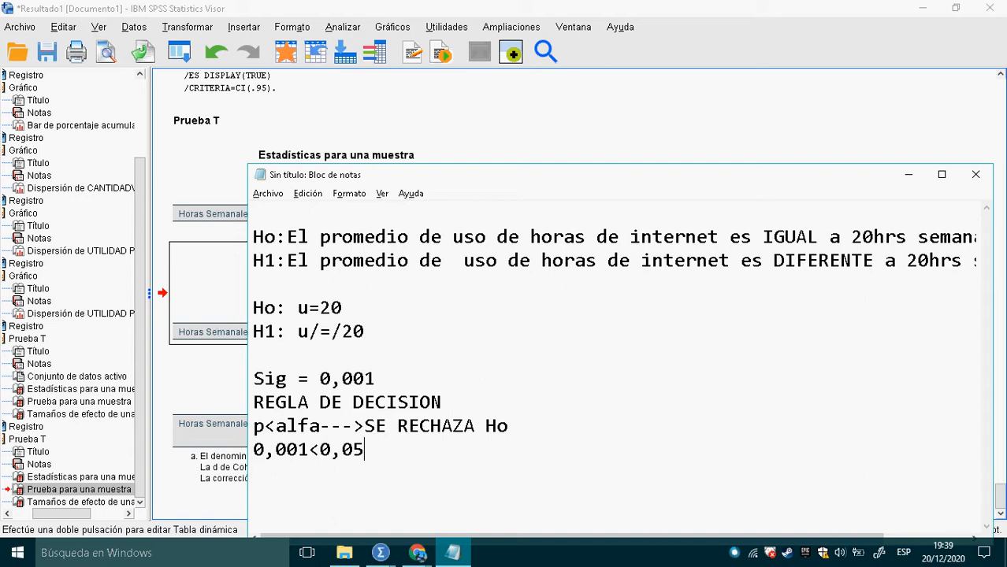
text(--->)
drag(509, 426, 368, 427)
click(428, 460)
key(ctrl+v)
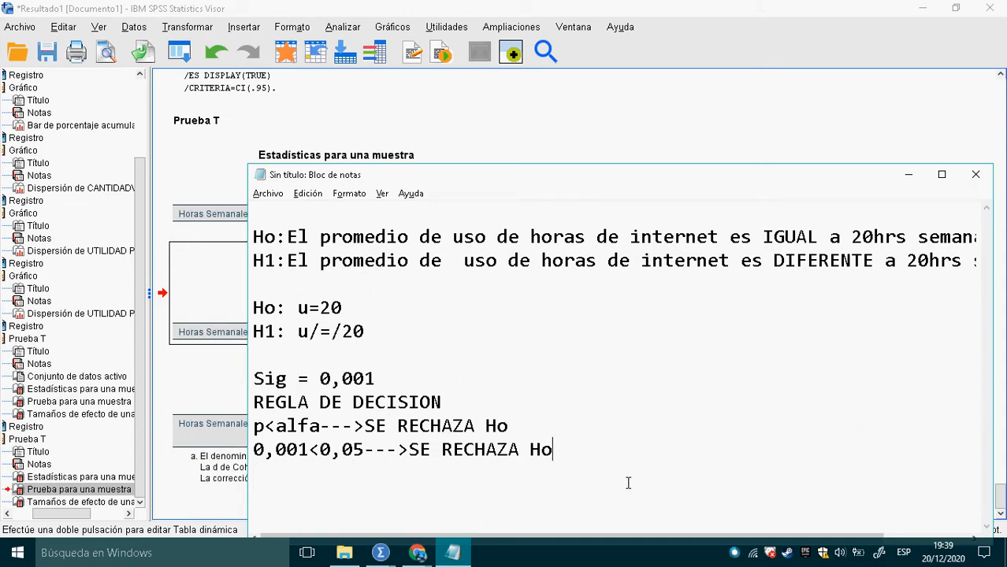
Begin the conclusion below a blank line with "EXISTE EVIDENCIA SIGNIFICATIVA para AFIRMAR que el promedio".
key(Return)
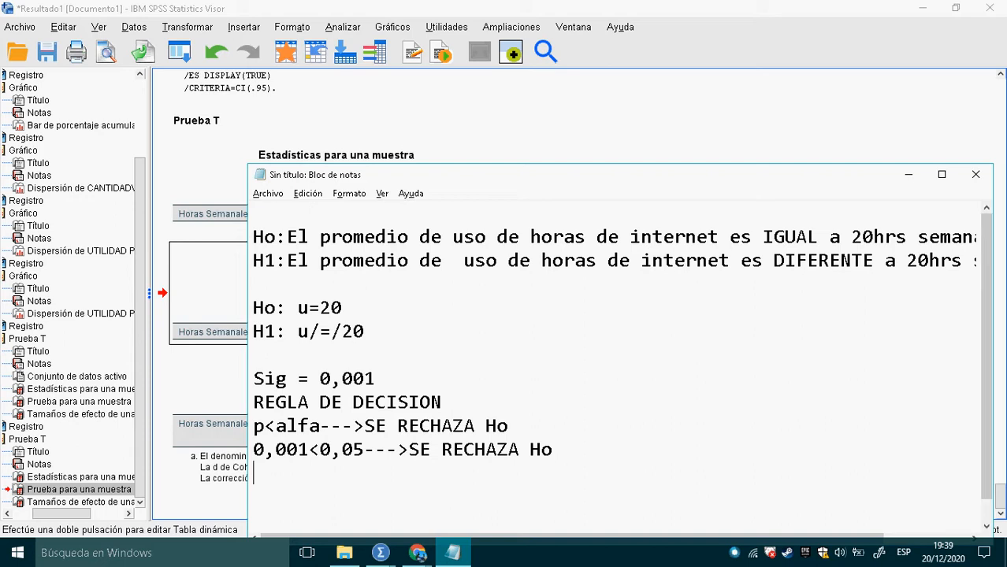
key(Return)
drag(378, 337, 265, 334)
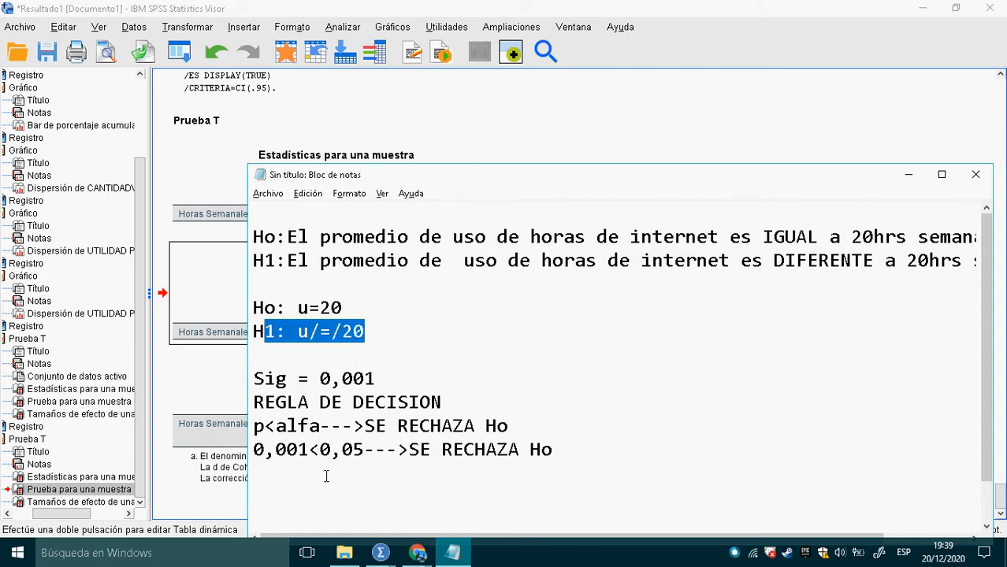
click(292, 490)
key(Return)
text(EXISTE EVIDEJ)
key(BackSpace)
text(NCIA SIGNIFICA)
text(TIVA )
text(para AFIRMAR)
text( que el prom)
text(esio)
key(BackSpace)
key(BackSpace)
key(BackSpace)
text(dio)
Complete the conclusion on a new line with "de uso de las hrs de internet es DIFERENTE de 20".
key(Return)
text(de usode)
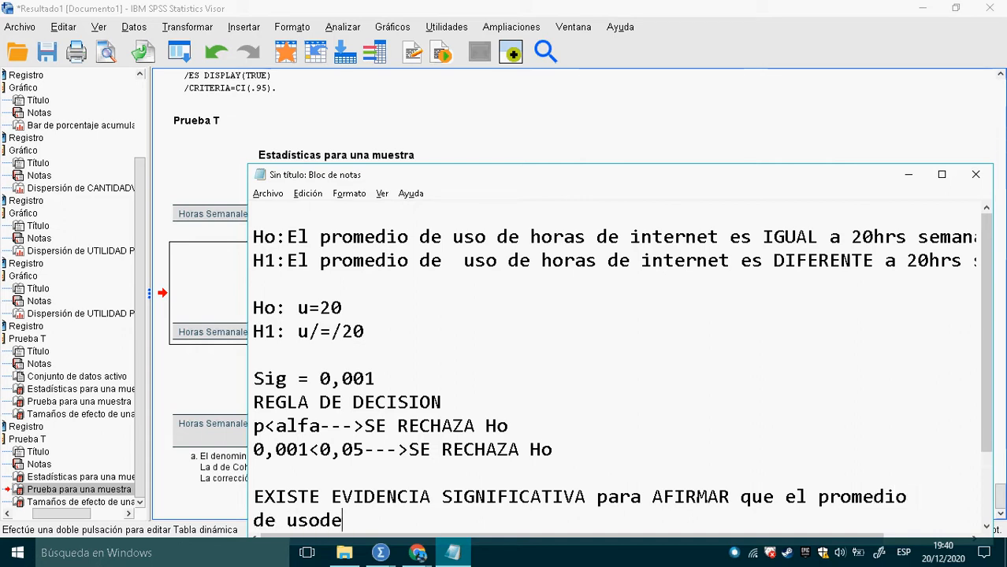
key(BackSpace)
key(BackSpace)
key(BackSpace)
text(de las h)
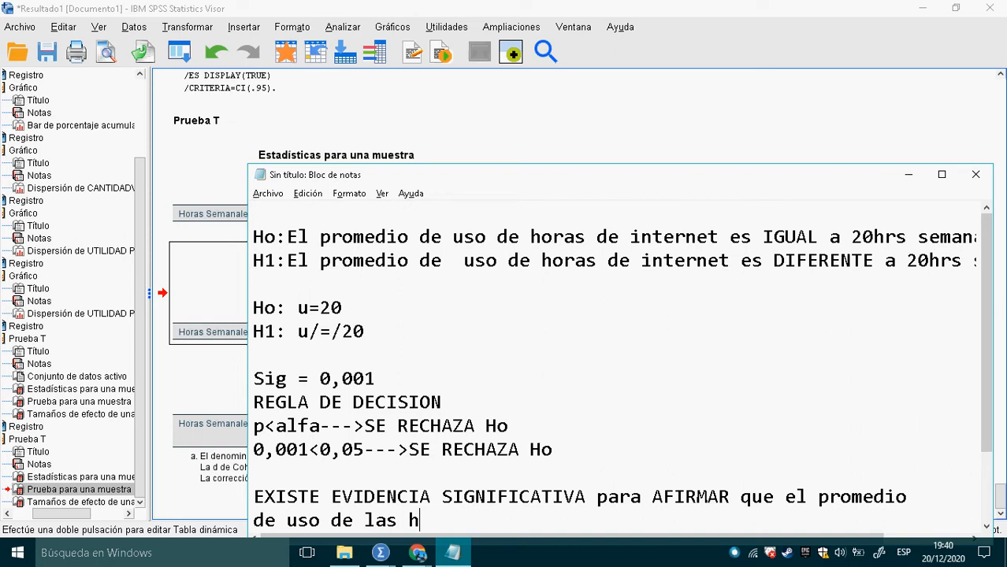
text(rs de intern)
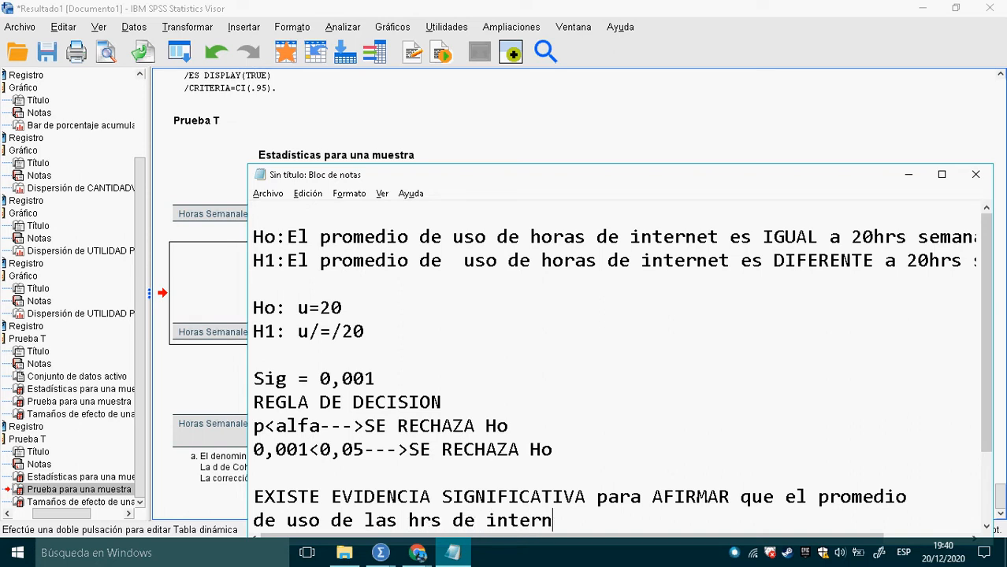
text(et es DIFE)
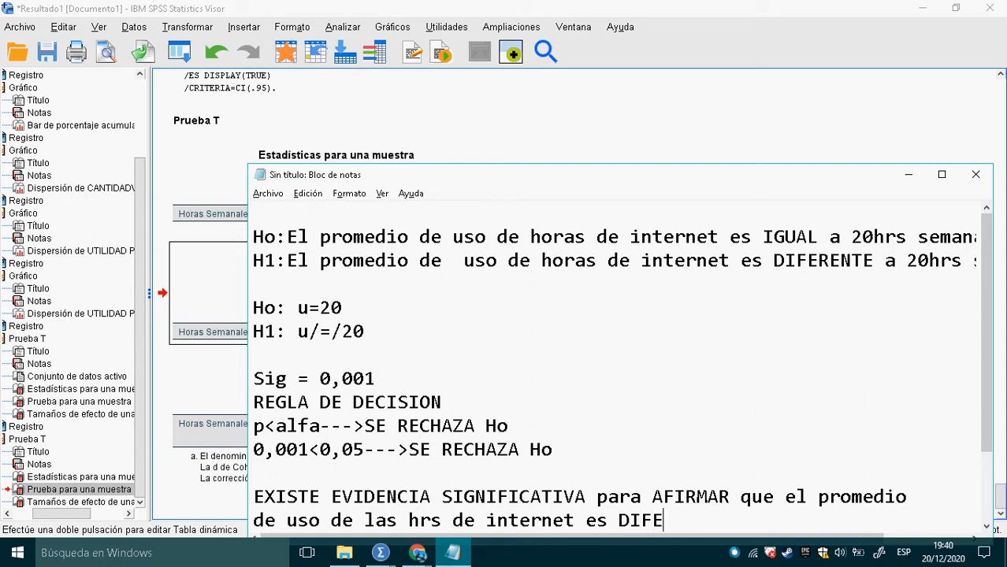
text(RENTE de 20)
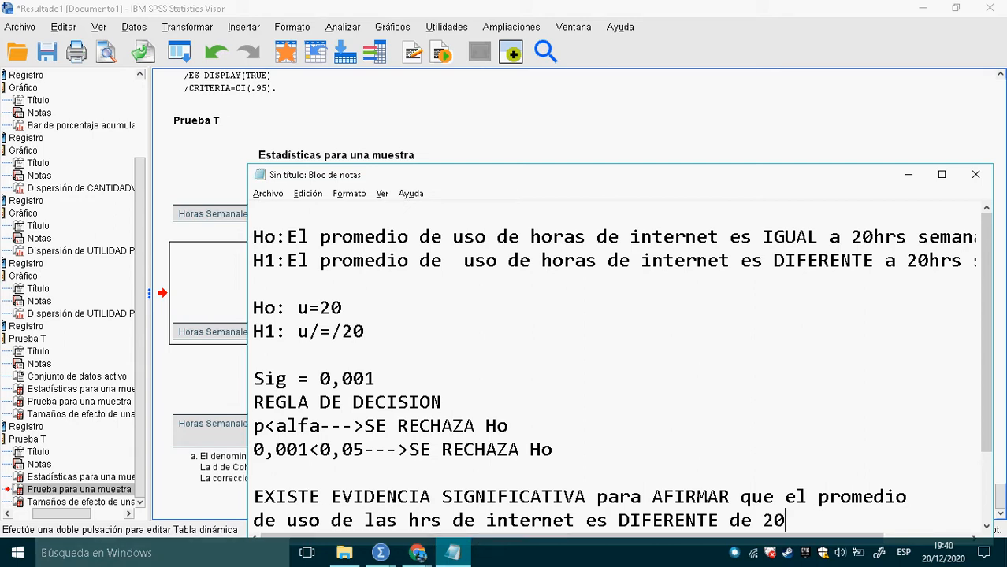
drag(998, 386, 1000, 450)
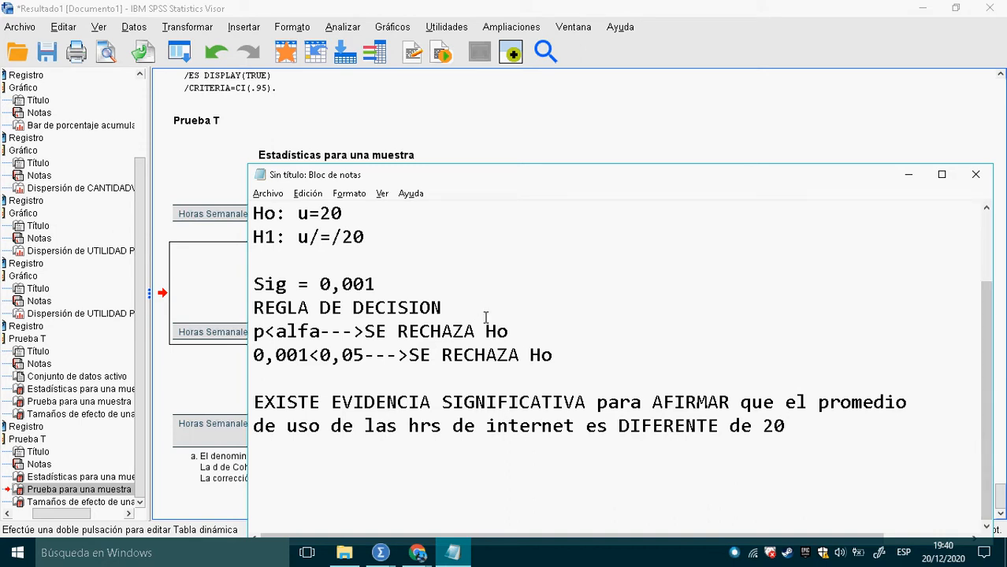
Bring up the Encuesta.sav data editor, and in Notepad copy the two symbolic hypotheses to a few lines below the conclusion.
click(285, 52)
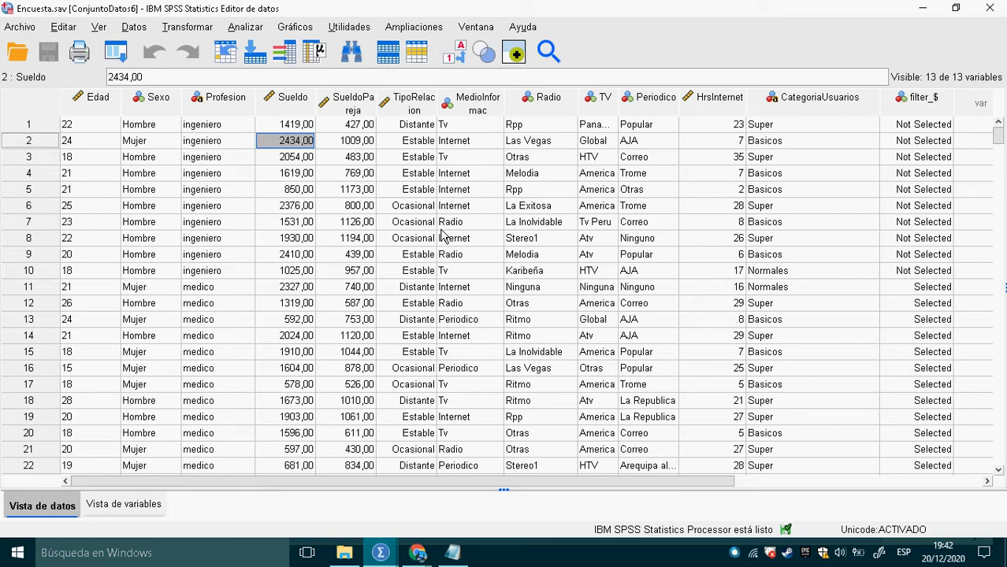
key(alt+Tab)
key(alt+Tab)
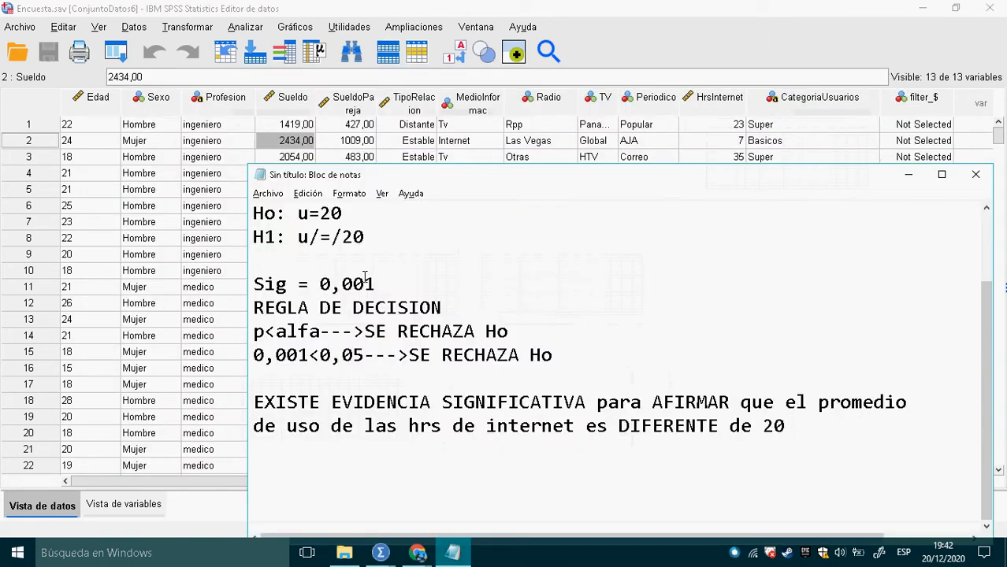
drag(366, 238, 253, 211)
key(ctrl+c)
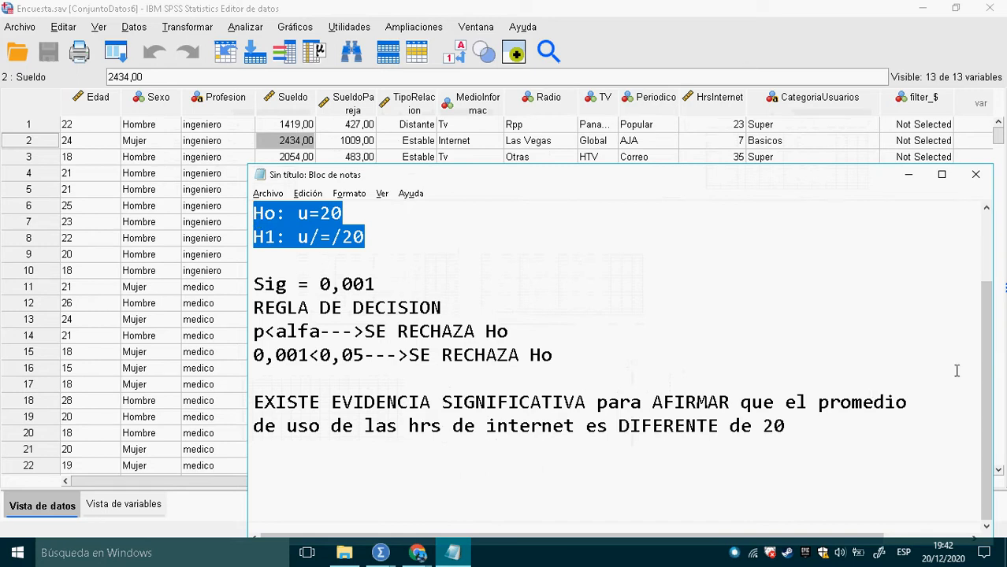
click(829, 443)
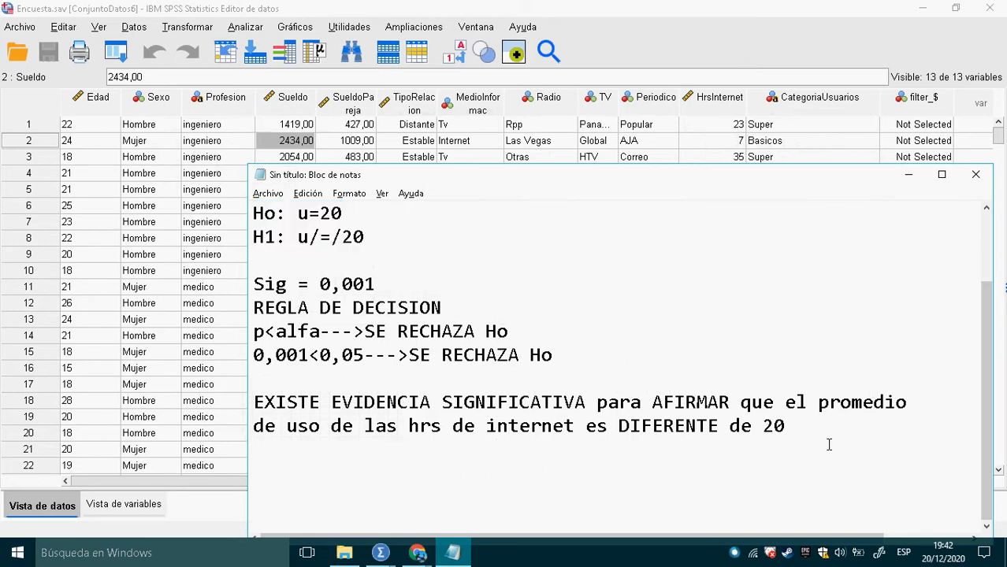
key(Return)
key(Return)
key(Return)
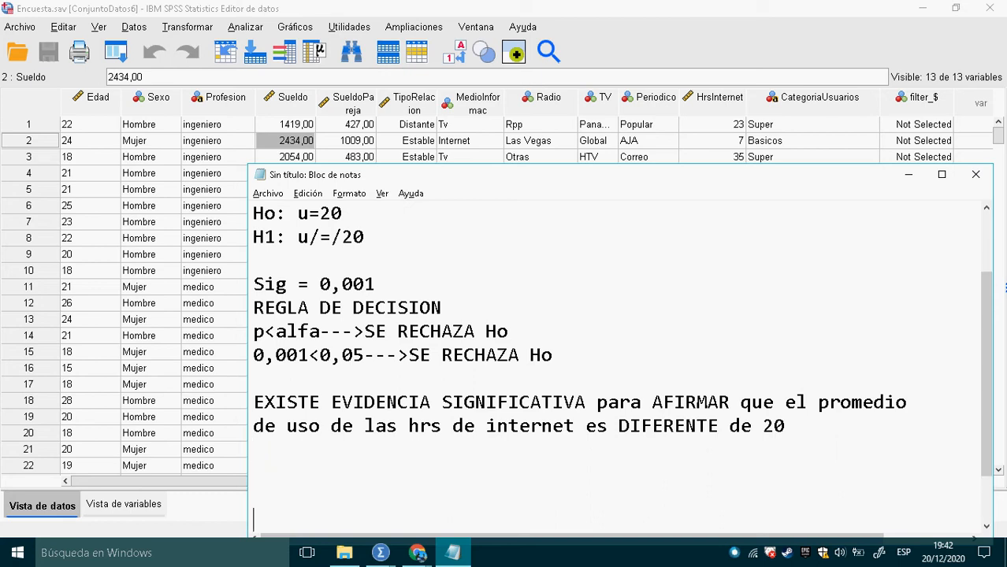
key(ctrl+v)
Change the value in both copied hypotheses to 1200, giving "Ho: u=1200" and "H1: u/=/1200".
click(319, 497)
text(10)
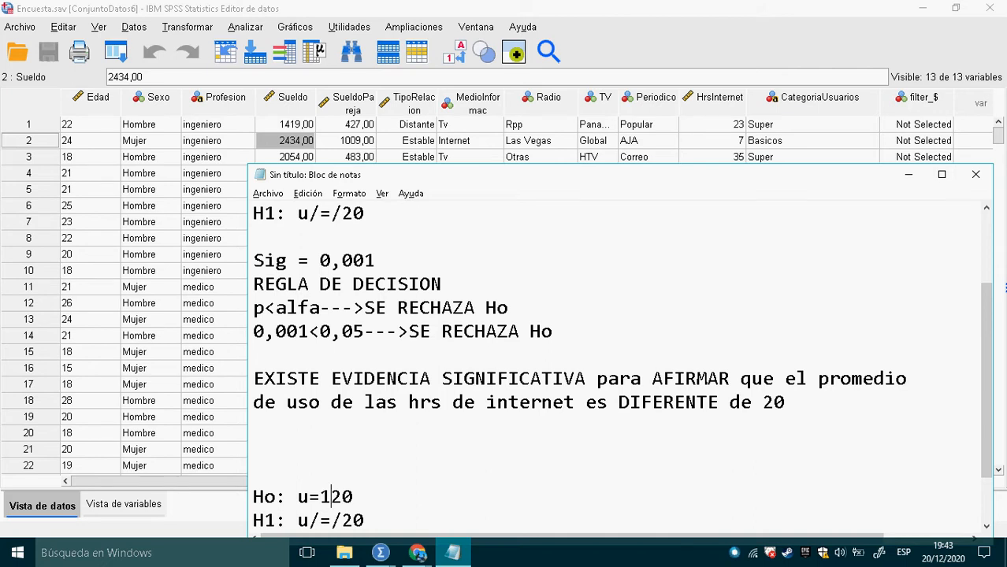
key(BackSpace)
text(0)
key(BackSpace)
key(Right)
text(0)
click(346, 527)
text(1)
mouse_move(452, 553)
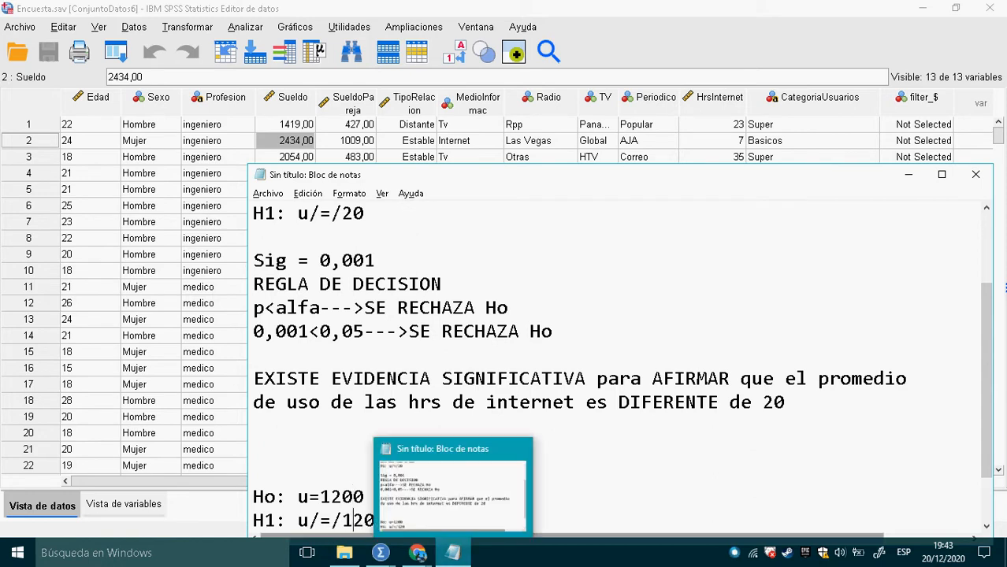
click(397, 529)
text(0)
drag(991, 453, 994, 495)
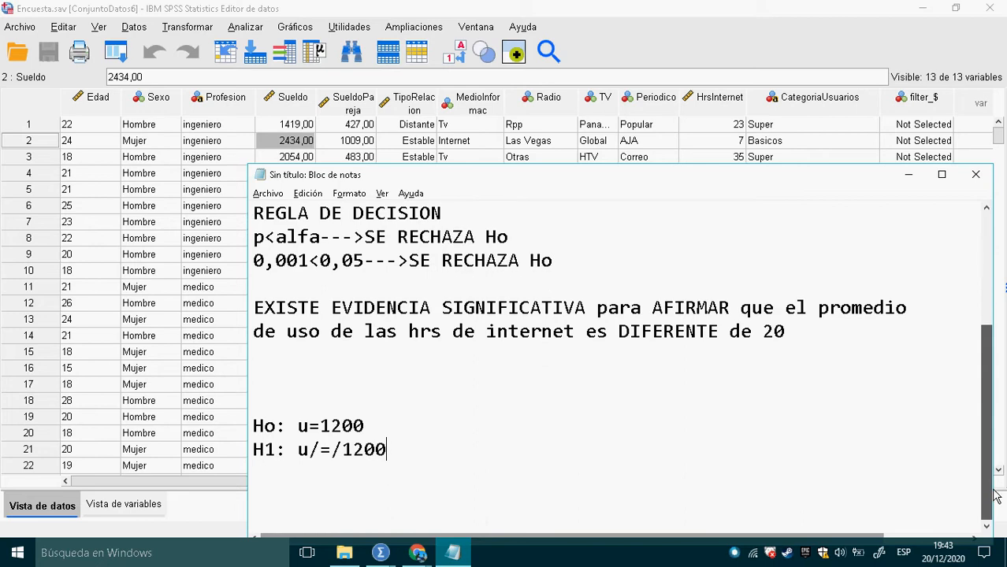
Switch to the Google Meet call and open its chat to read the latest message about the test result.
scroll(404, 394, down, 1)
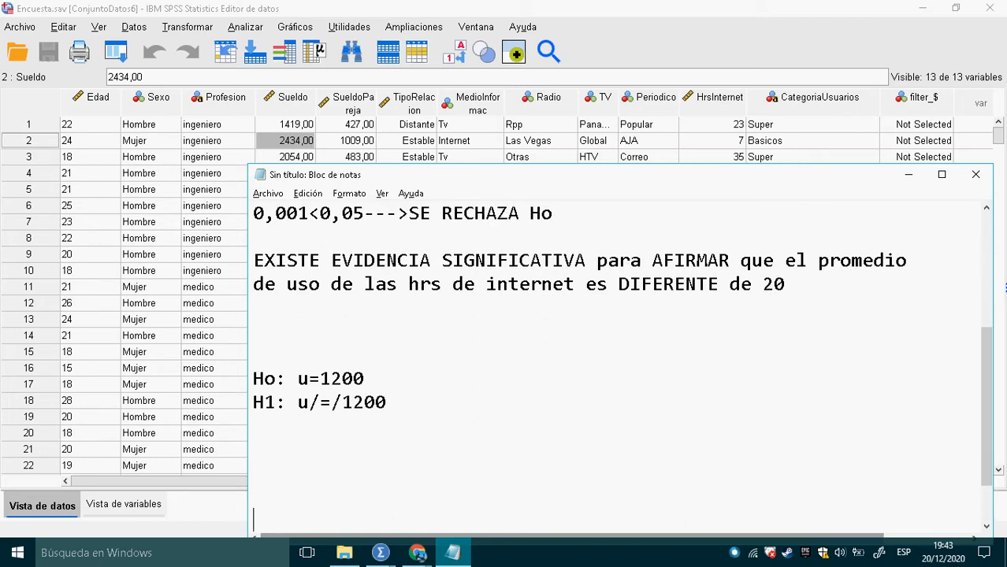
scroll(540, 419, down, 1)
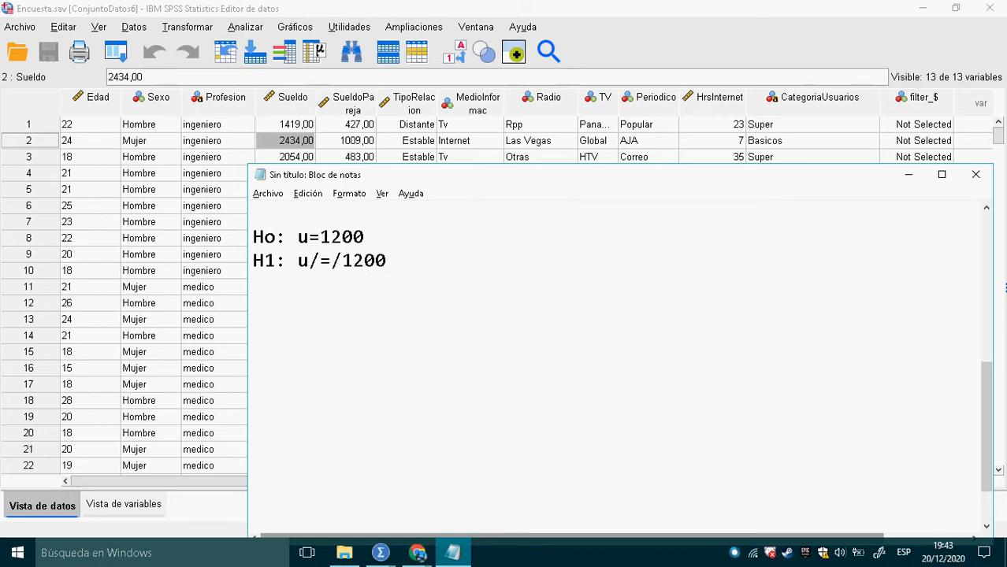
key(alt+Tab)
key(alt+Tab)
key(alt+Tab)
key(alt+Tab)
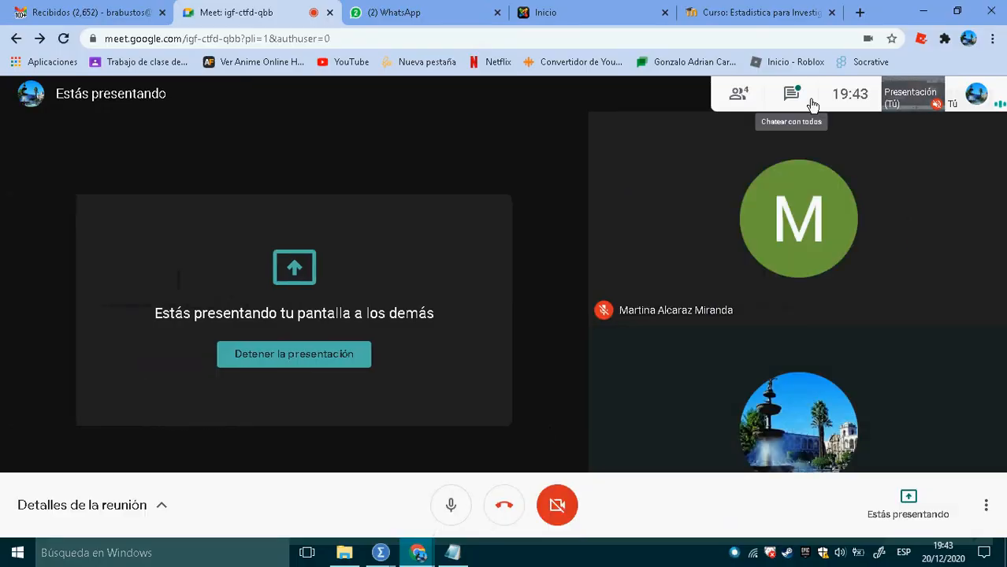
click(792, 104)
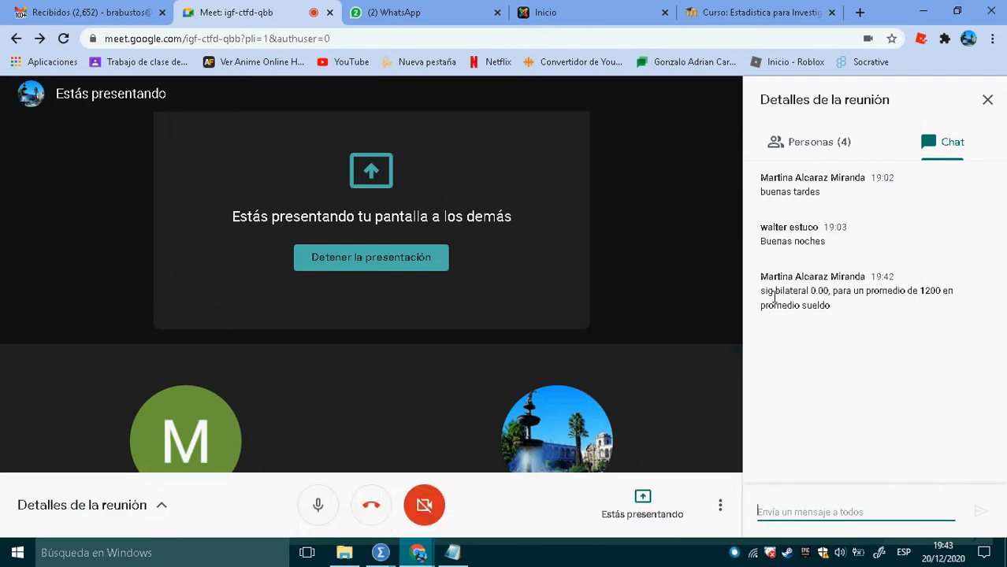
Return to the Encuesta.sav data editor in SPSS, open the one-sample T test and reset its settings.
key(alt+Tab)
key(alt+Tab)
click(303, 161)
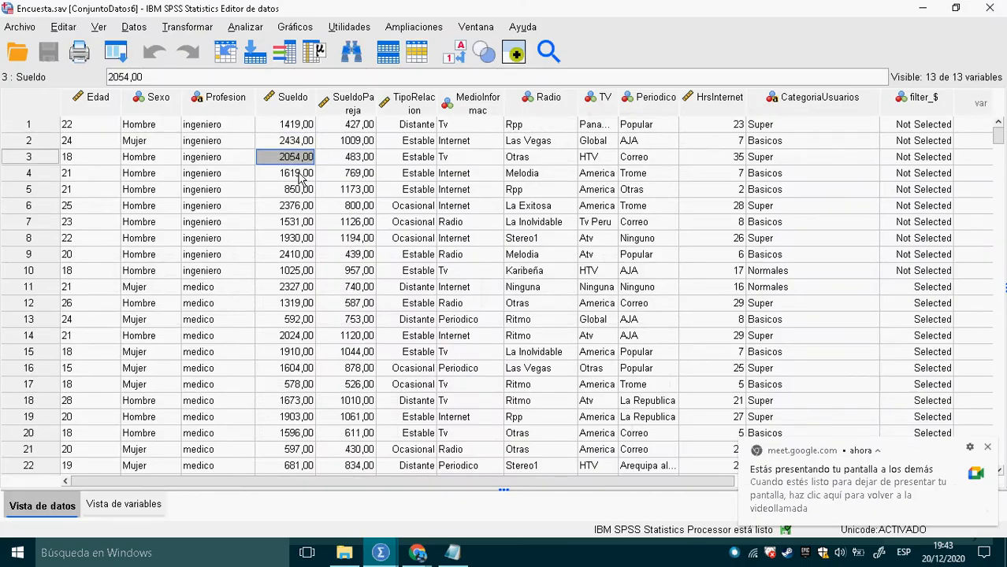
click(245, 27)
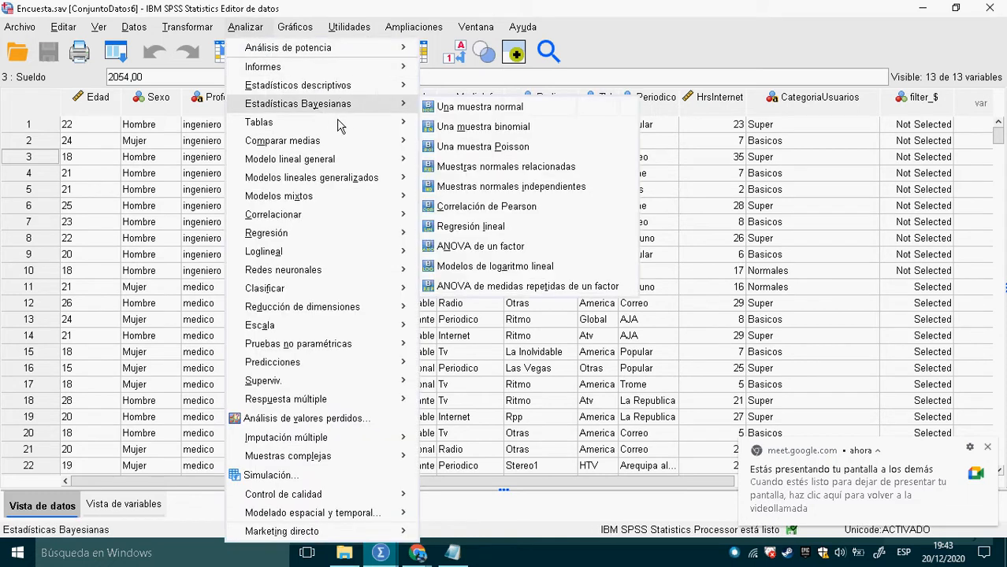
mouse_move(367, 150)
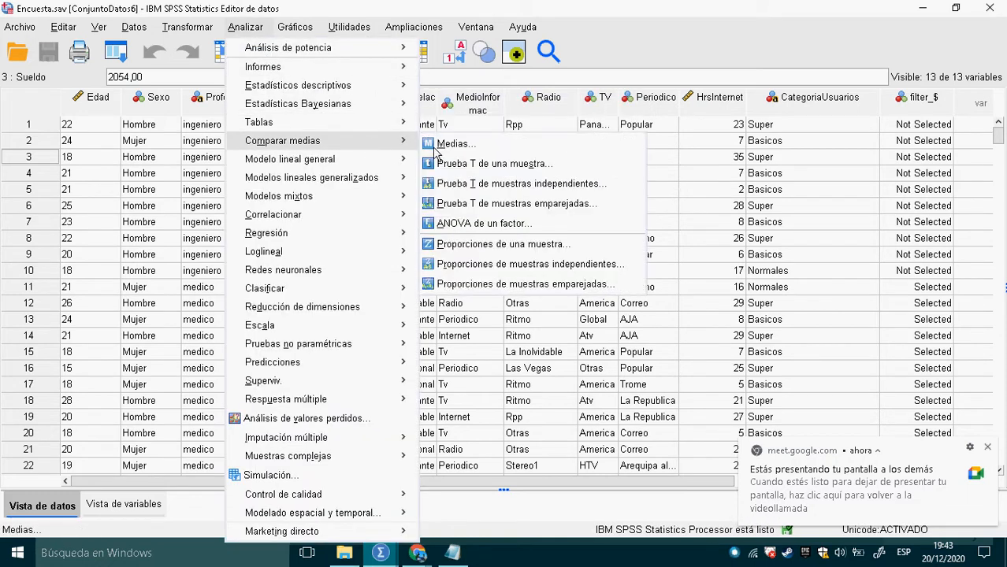
click(502, 164)
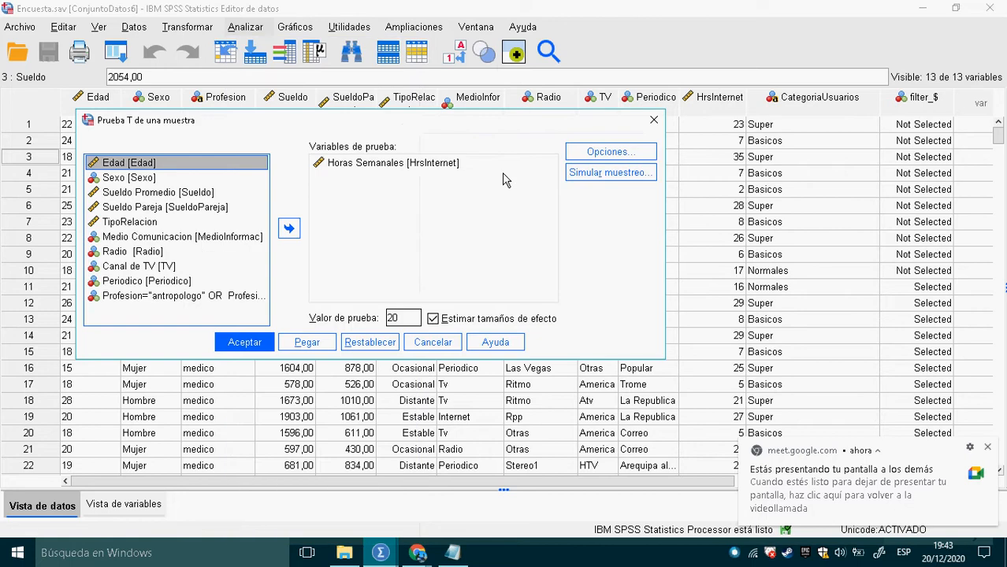
click(370, 346)
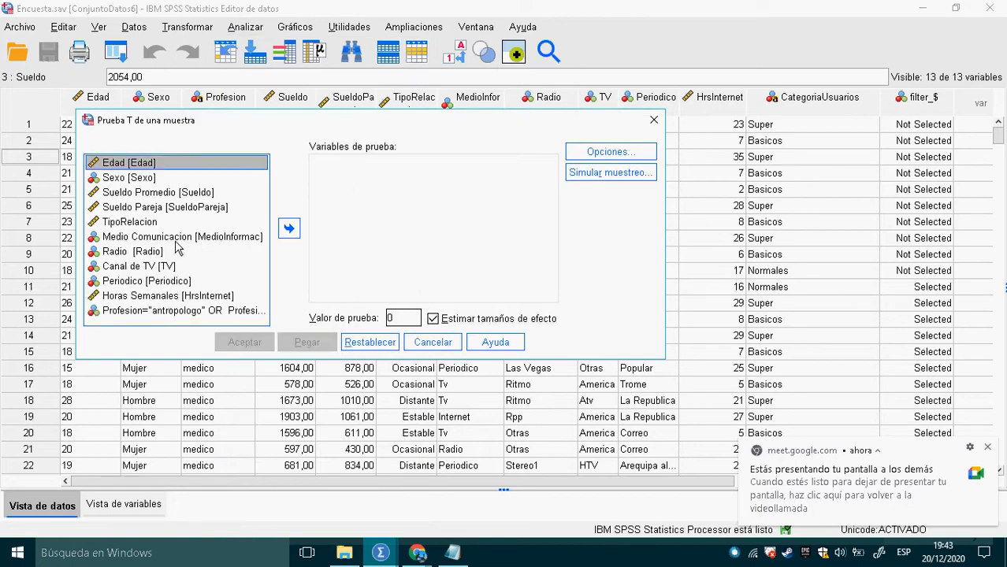
Run the one-sample T test on Sueldo Promedio [Sueldo] with a test value of 1200.
click(153, 195)
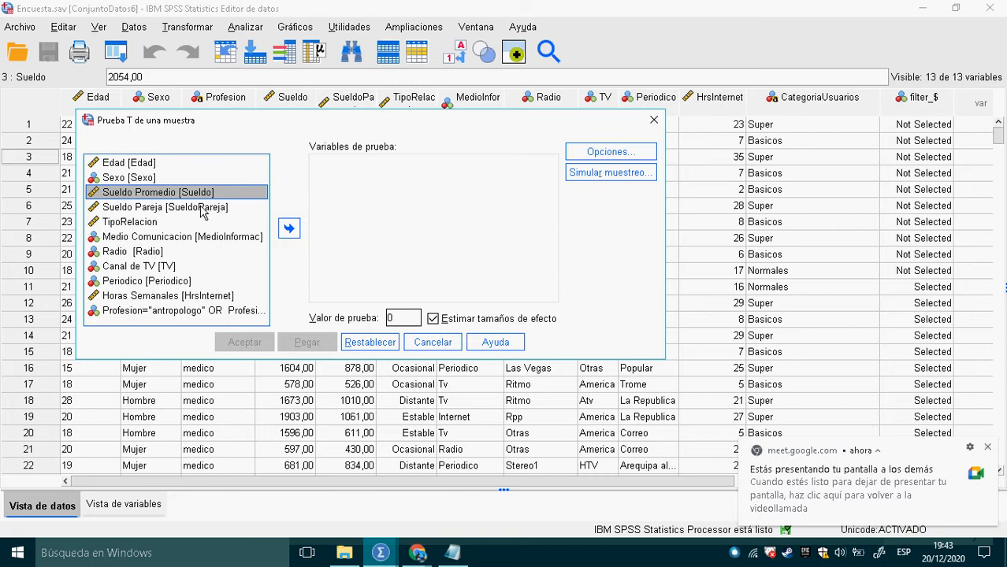
click(289, 231)
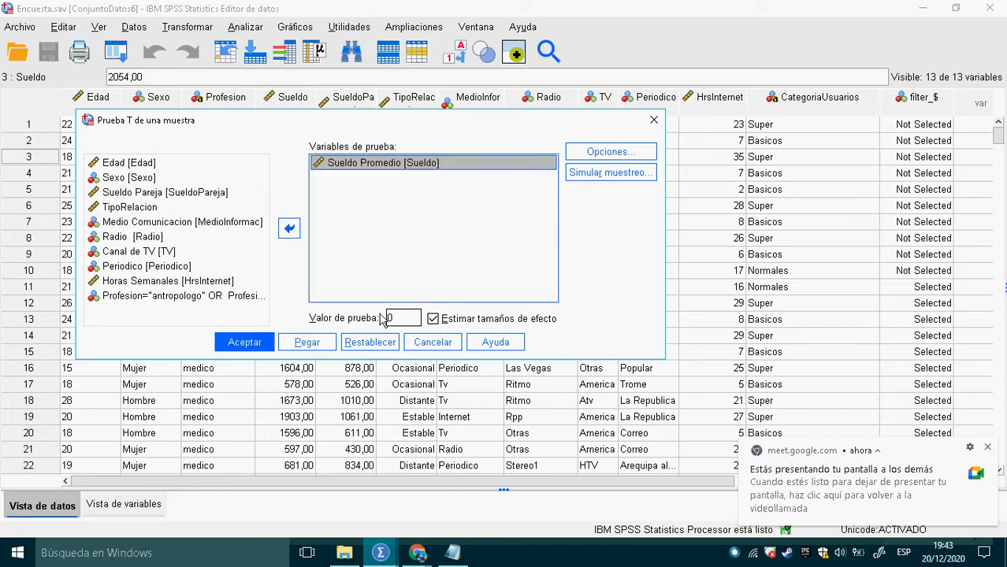
double_click(403, 318)
text(1200)
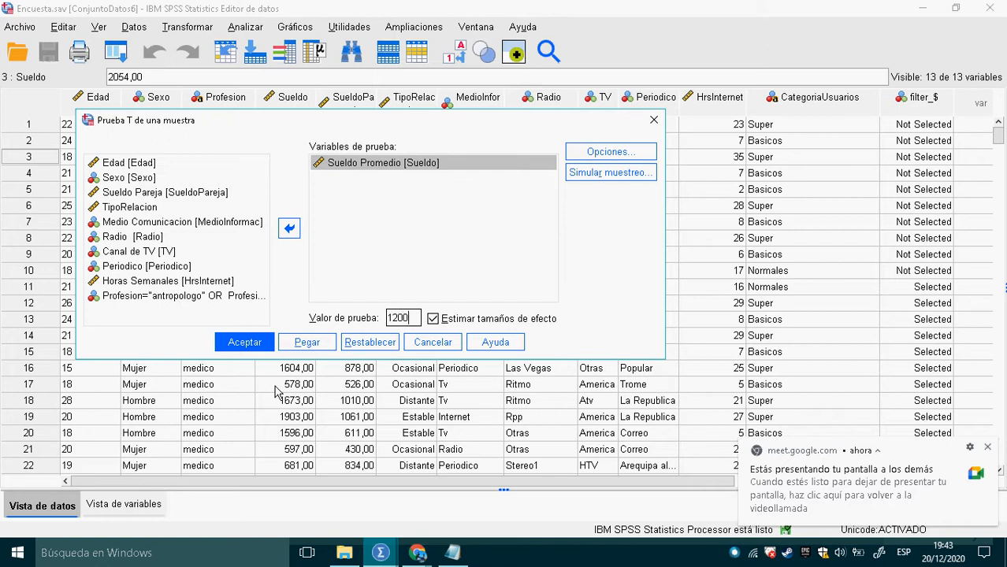
click(247, 343)
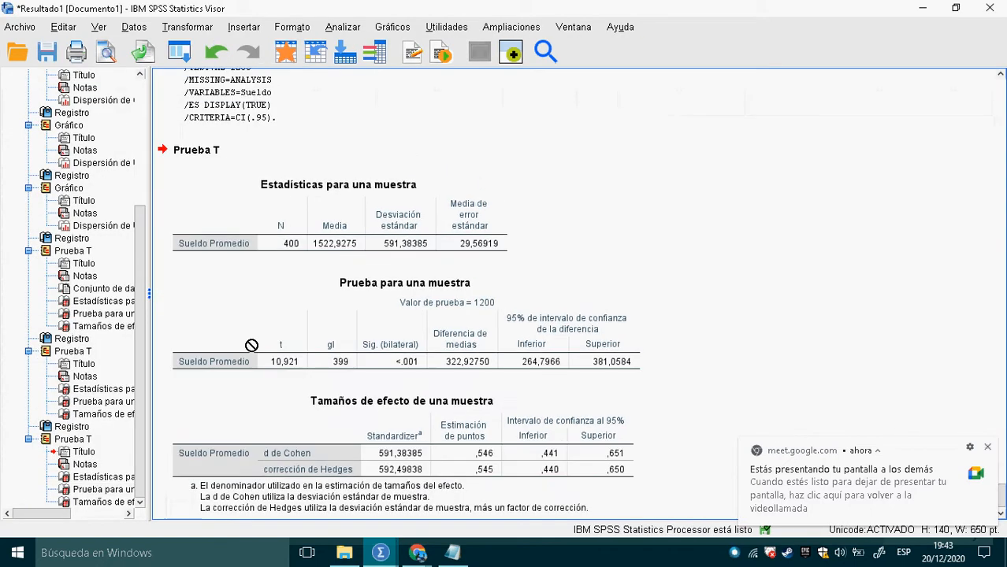
Examine the bilateral significance of Sueldo Promedio in the "Prueba para una muestra" table.
click(397, 361)
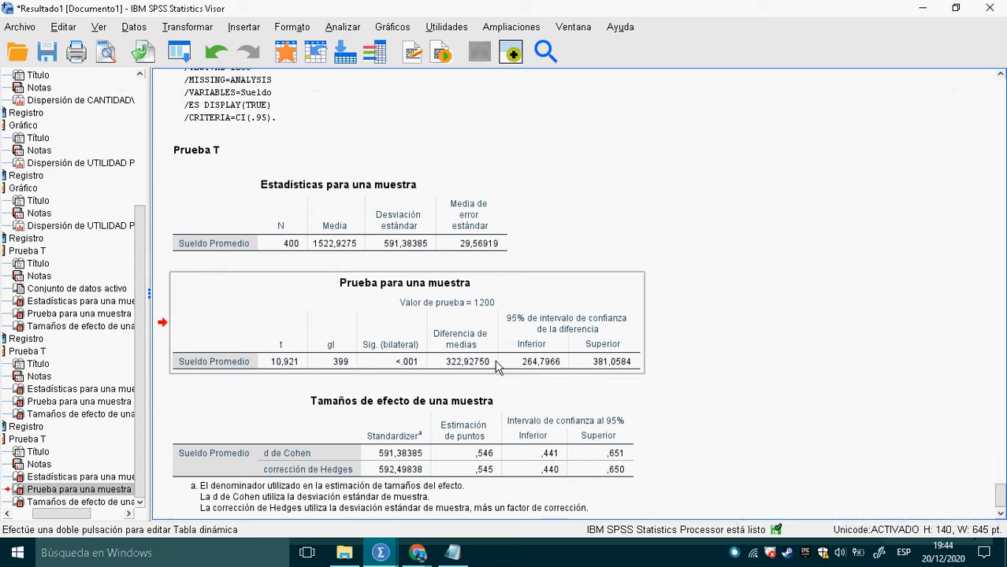
scroll(494, 362, up, 2)
scroll(473, 353, down, 3)
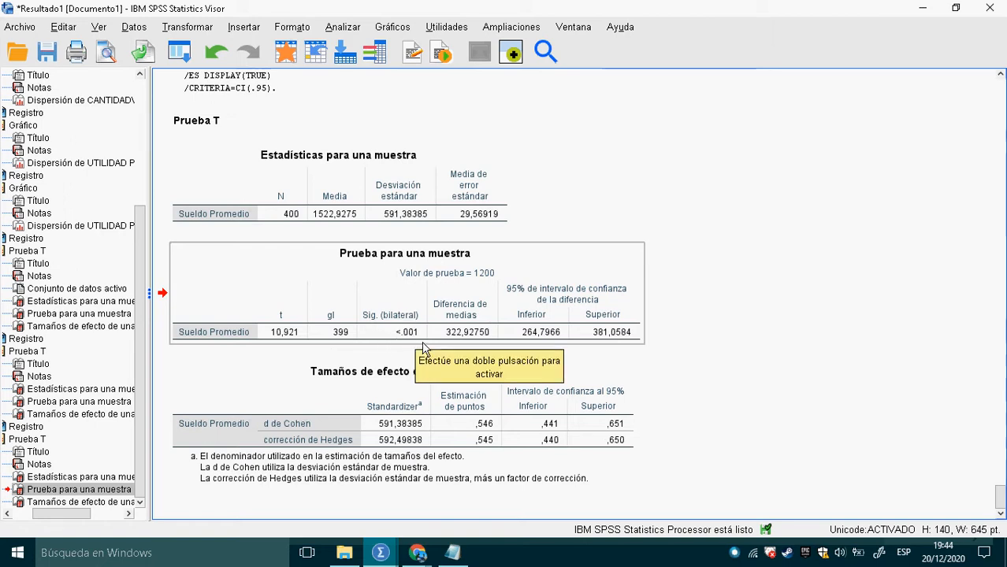
Switch to Notepad and copy the earlier block from "Sig = 0,001" through the conclusion to directly below "H1: u/=/1200".
key(alt+Tab)
key(alt+Tab)
key(alt+Tab)
scroll(429, 326, up, 3)
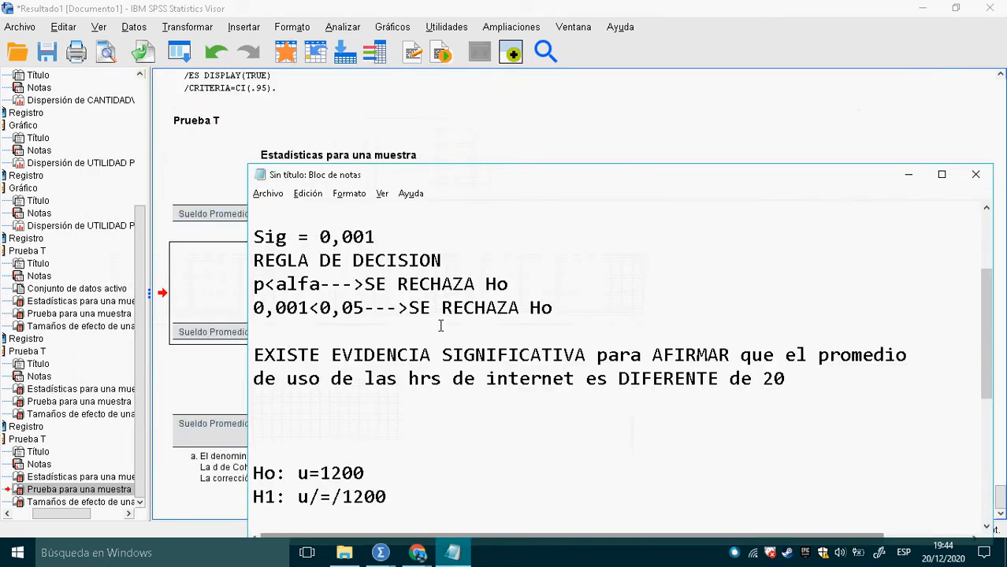
click(259, 239)
drag(261, 240, 794, 379)
key(ctrl+c)
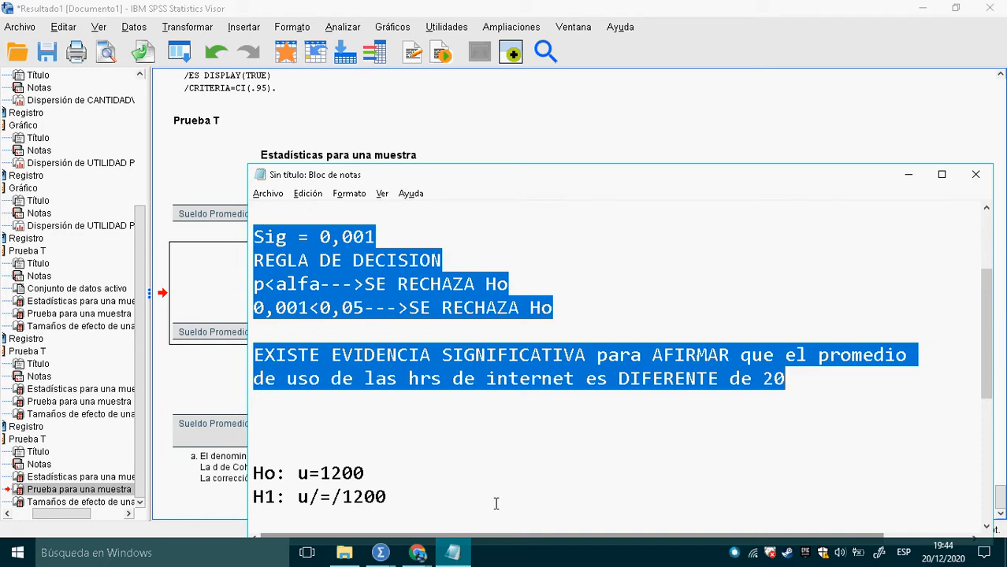
click(426, 502)
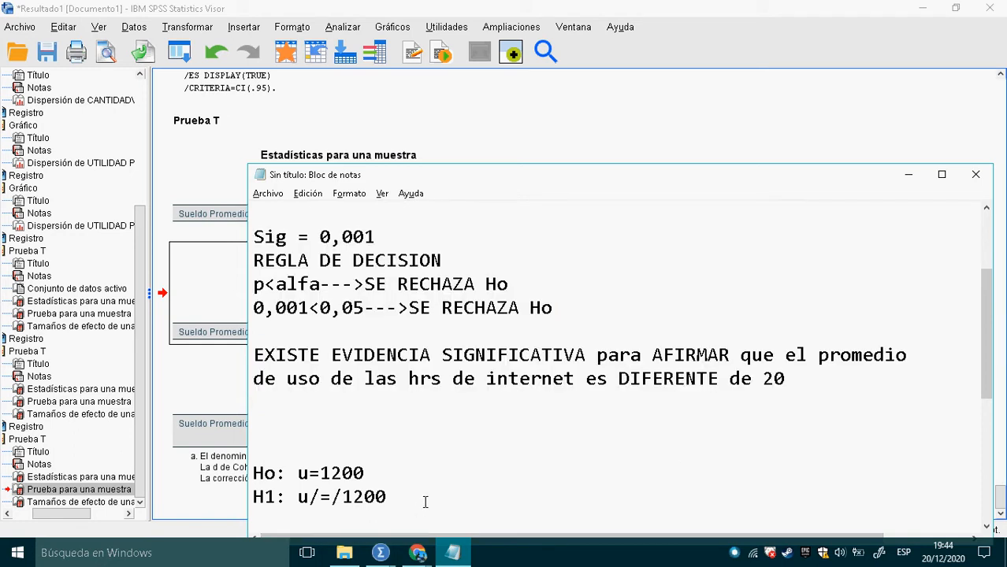
key(ctrl+v)
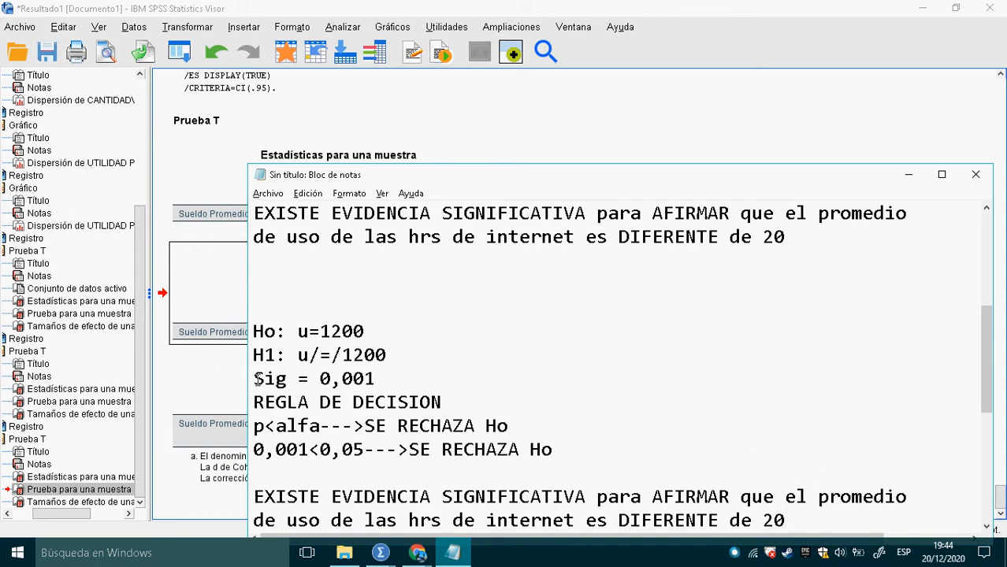
Replace "uso de las hrs de internet" with "sueldos" in the copied conclusion.
scroll(429, 460, down, 3)
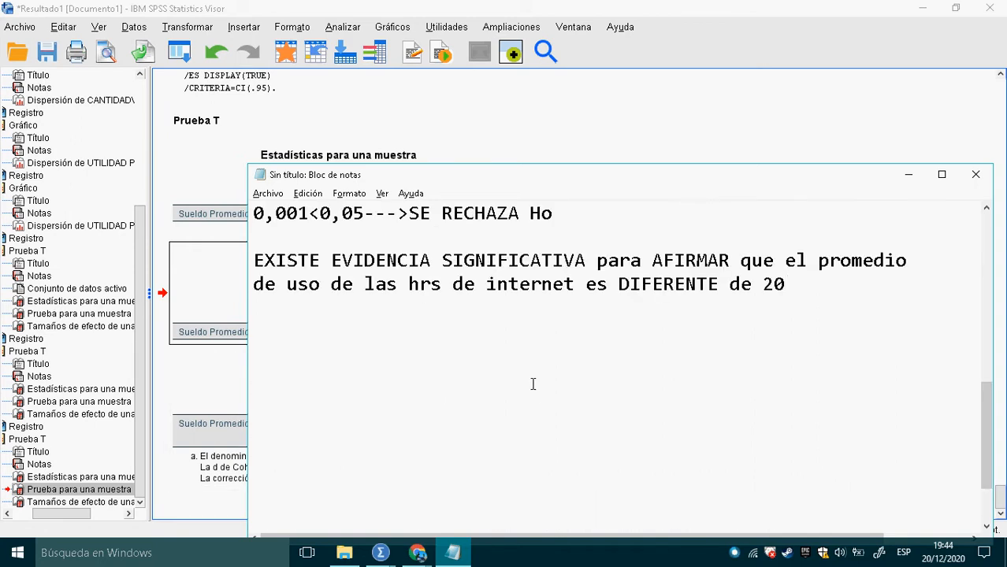
scroll(529, 382, up, 2)
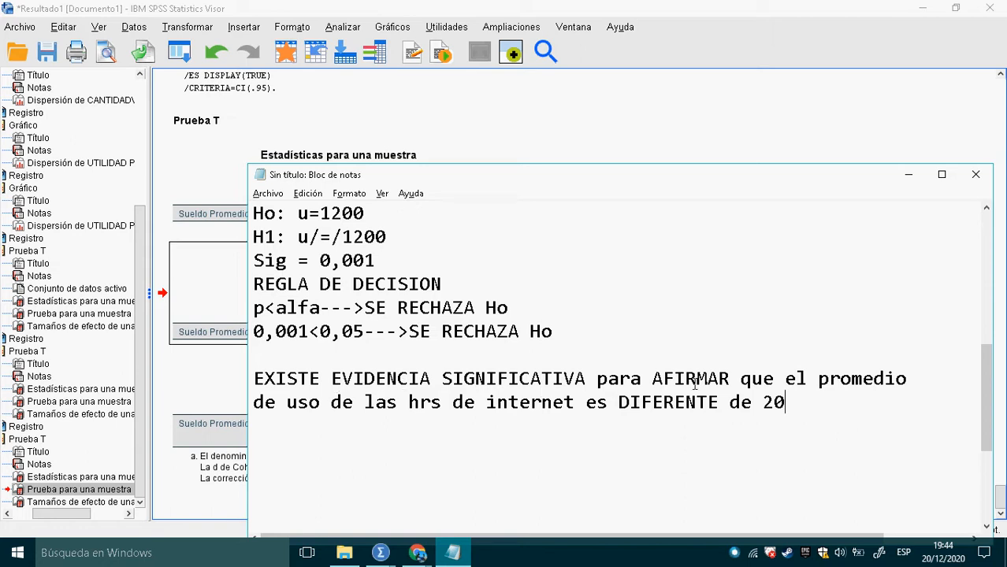
drag(287, 409, 583, 415)
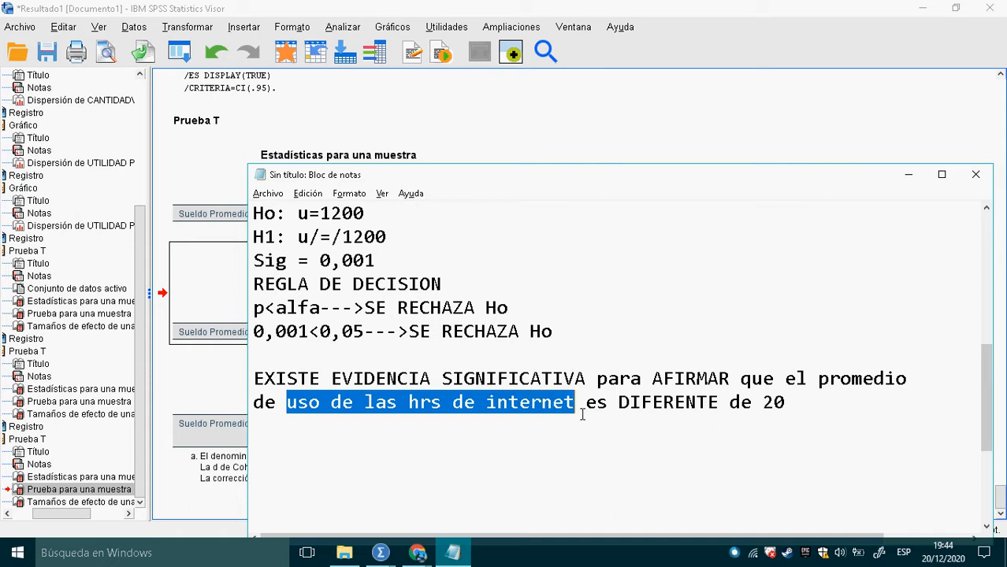
text(sueldo)
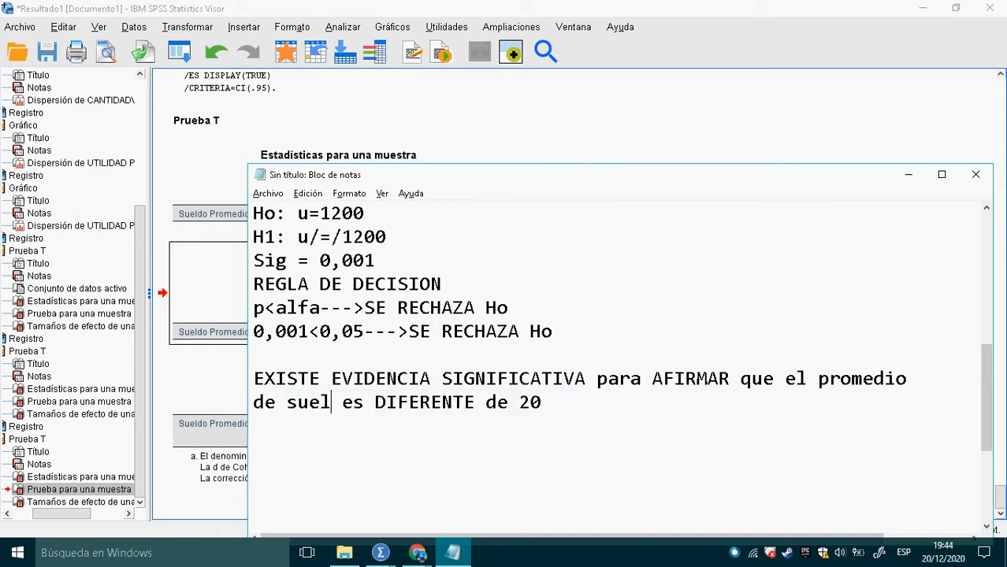
text(s)
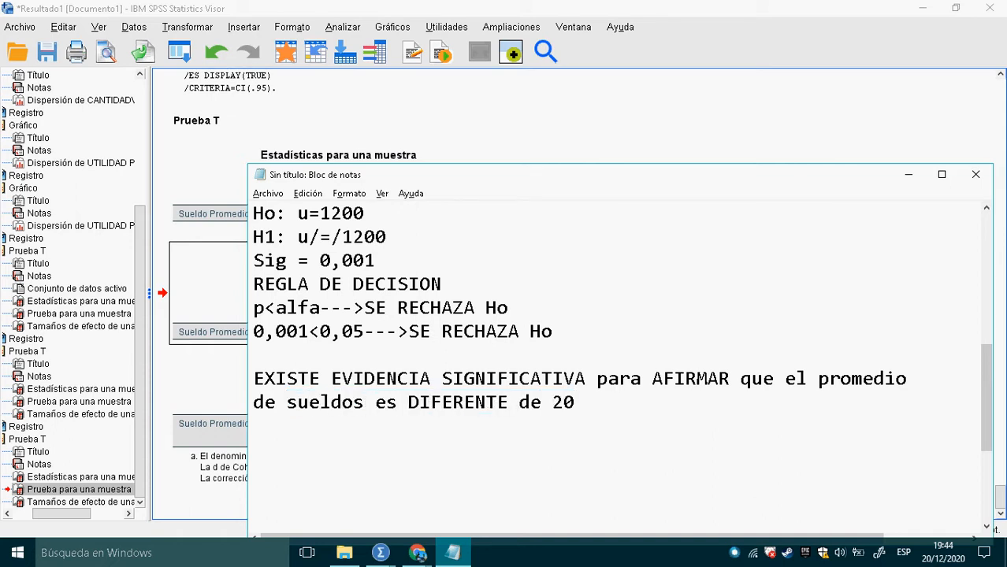
Change the copied conclusion's final value to "120o" and bring up the Encuesta.sav data editor in SPSS.
click(559, 413)
text(1)
click(597, 407)
text(o)
click(204, 398)
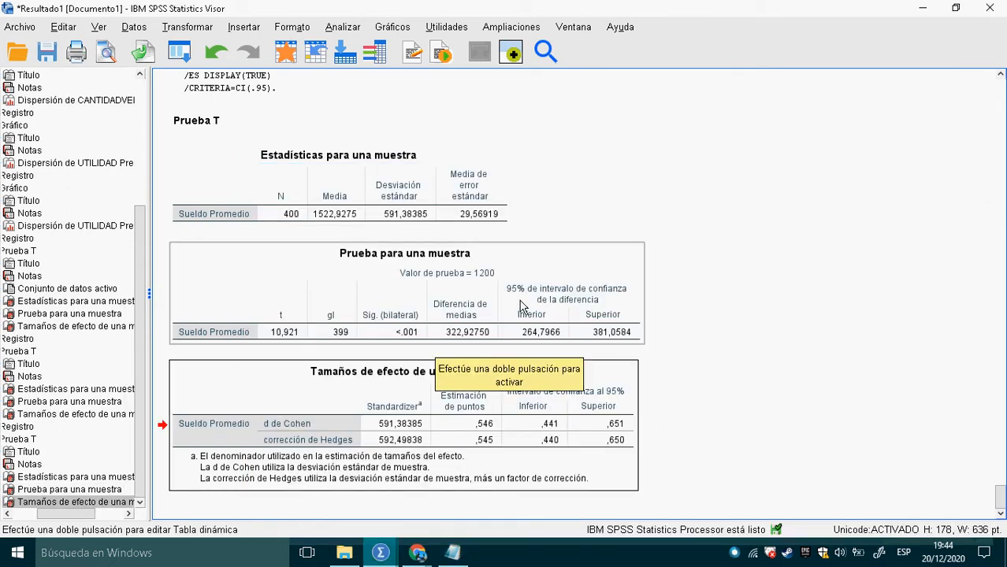
click(287, 51)
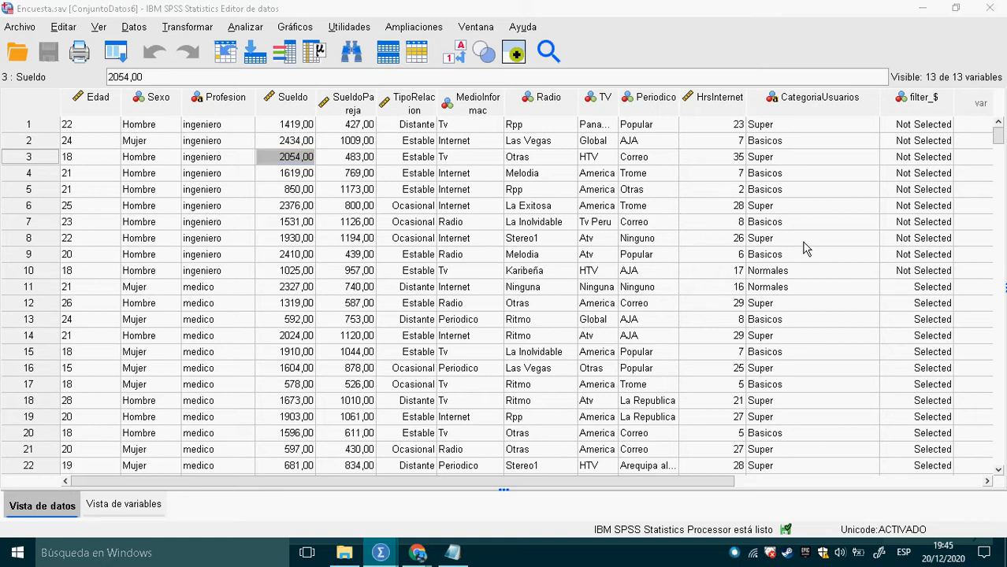
In Notepad, copy the two hypotheses about 1200 to the clipboard and correct the conclusion's final value to 1200.
key(alt+Tab)
key(alt+Tab)
drag(387, 238, 261, 223)
key(ctrl+c)
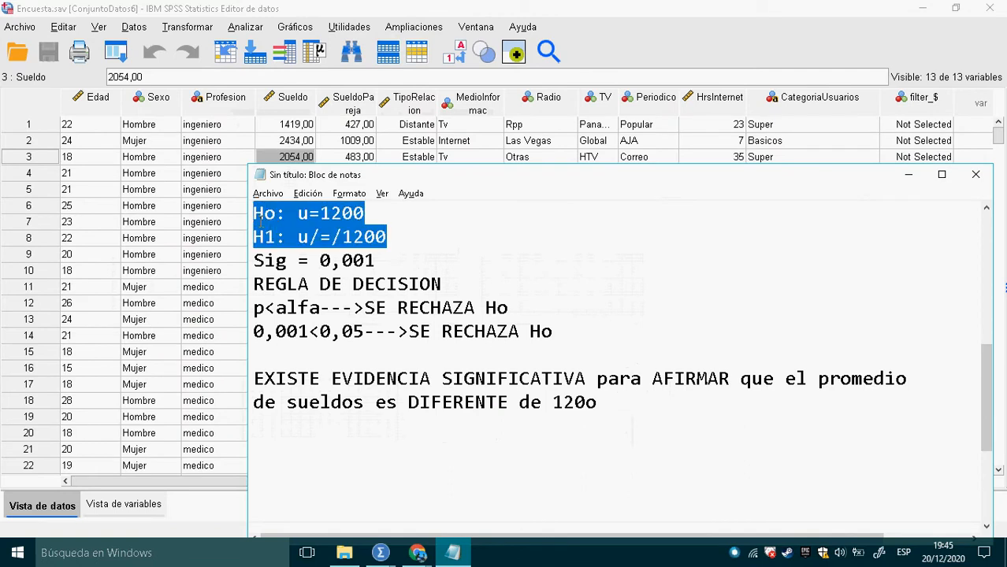
click(654, 418)
key(BackSpace)
text(0)
Add blank lines after the salary conclusion and paste the copied hypotheses one blank line below it.
key(Return)
key(Return)
key(Return)
key(Return)
key(Return)
key(Return)
key(Return)
key(Return)
key(Return)
key(Return)
key(Return)
key(Return)
key(Return)
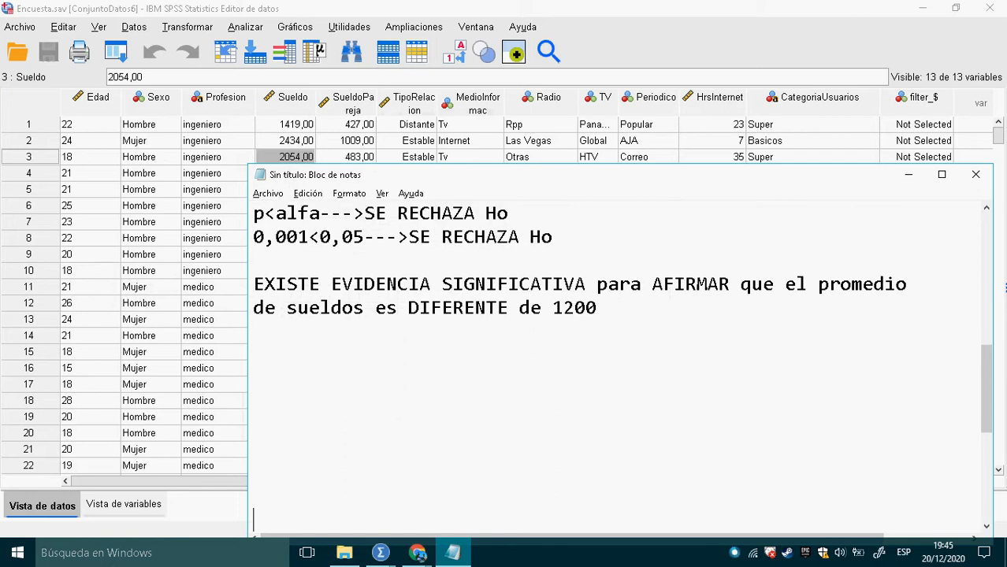
key(Up)
key(Up)
key(Up)
key(Up)
key(Up)
key(Up)
key(Up)
key(Up)
key(Up)
key(Up)
key(Up)
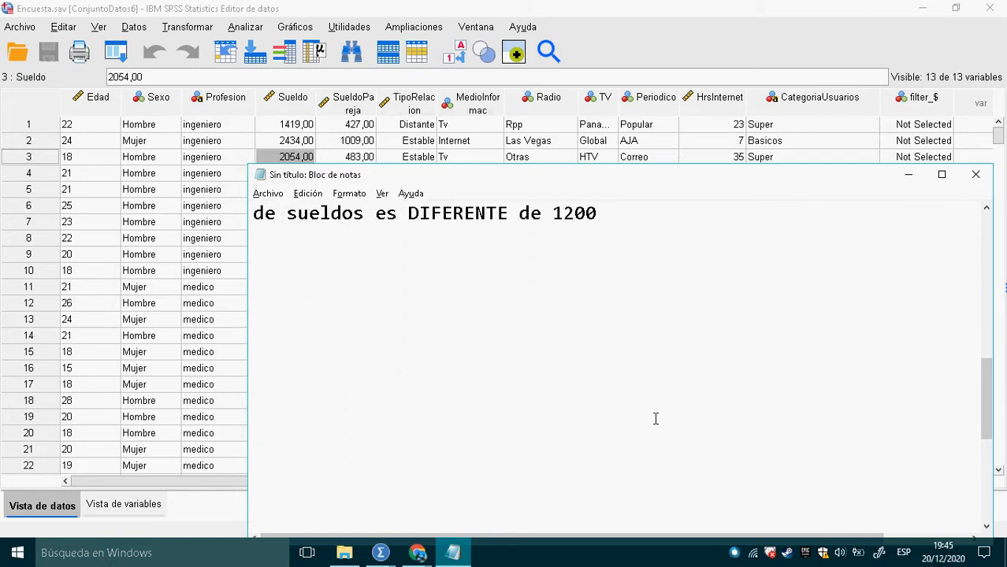
key(ctrl+v)
Change the value in both pasted hypotheses to 1500 and add a new line after them.
click(343, 268)
key(BackSpace)
text(5)
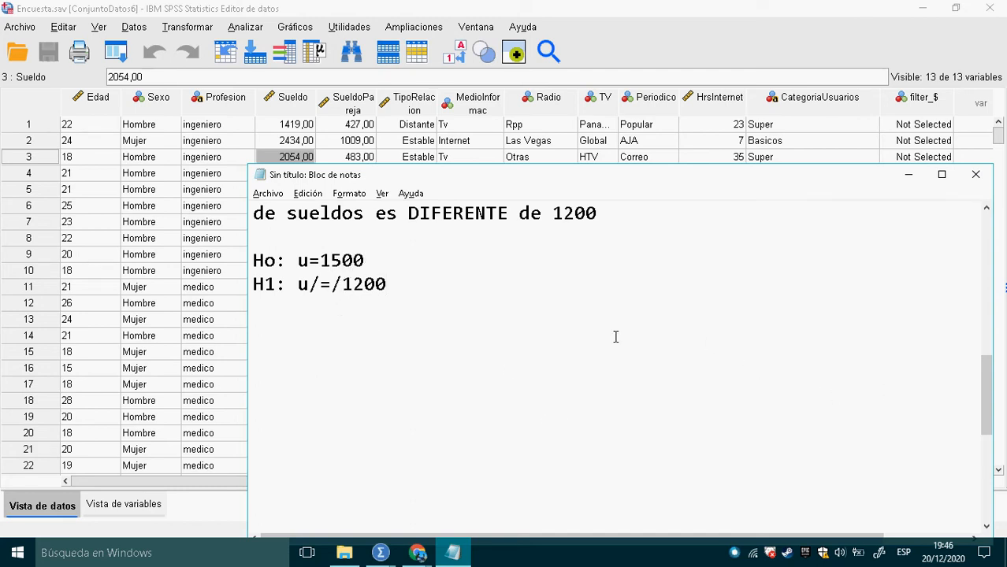
click(365, 291)
key(BackSpace)
text(5)
key(Return)
In SPSS, run the one-sample T test on Sueldo Promedio with a test value of 1500 and select the resulting test table.
click(308, 148)
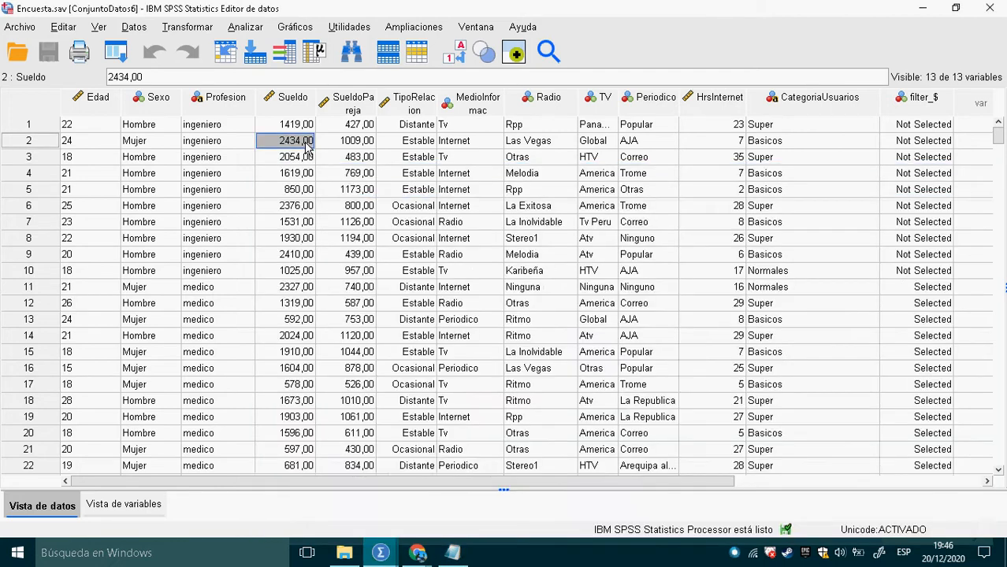
click(251, 30)
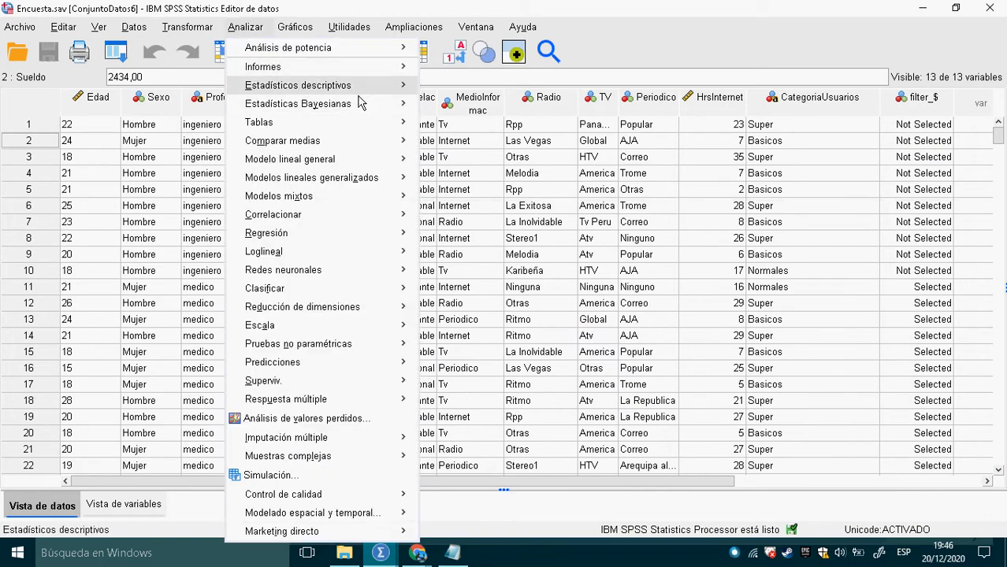
mouse_move(346, 142)
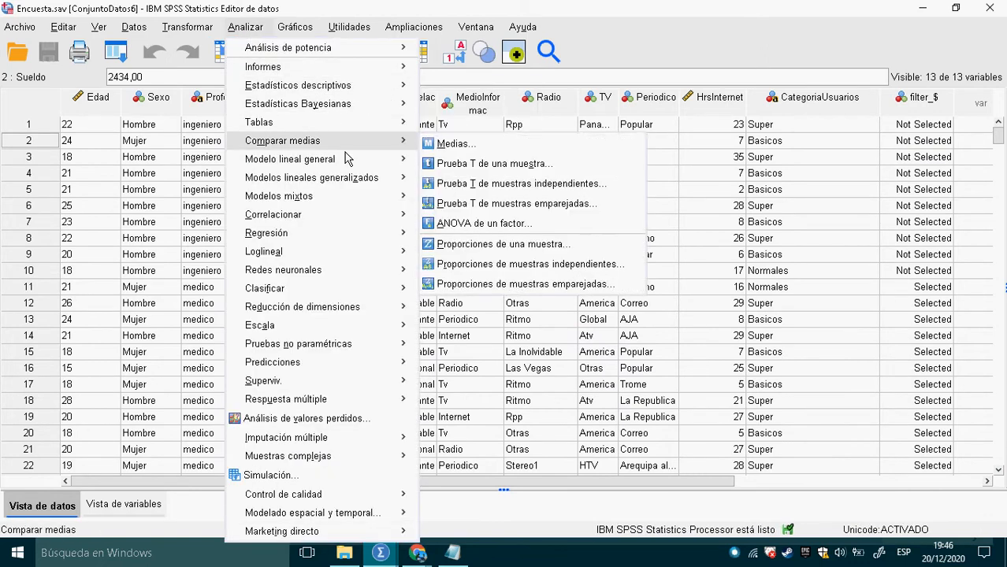
click(473, 166)
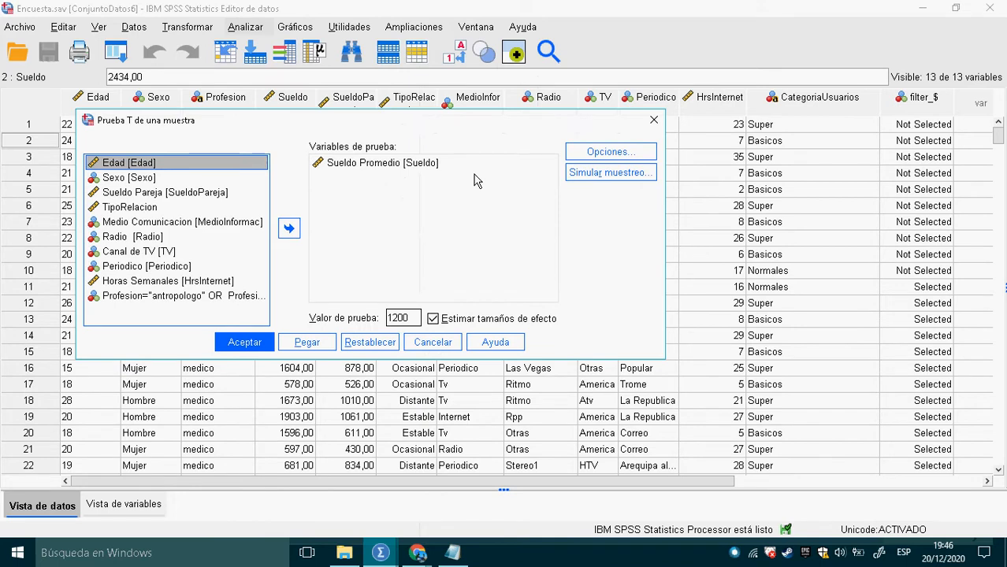
drag(386, 318, 430, 331)
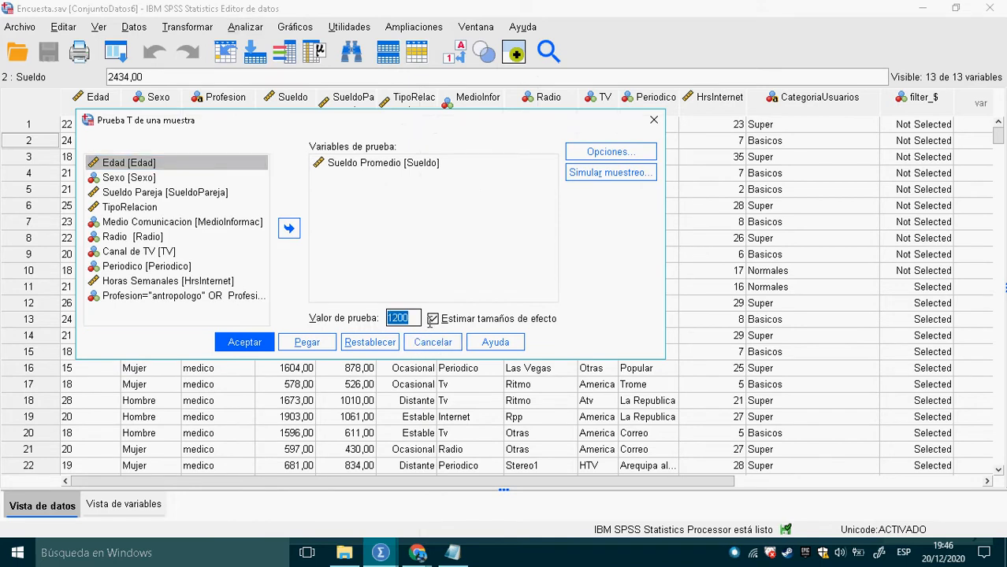
text(150)
click(245, 343)
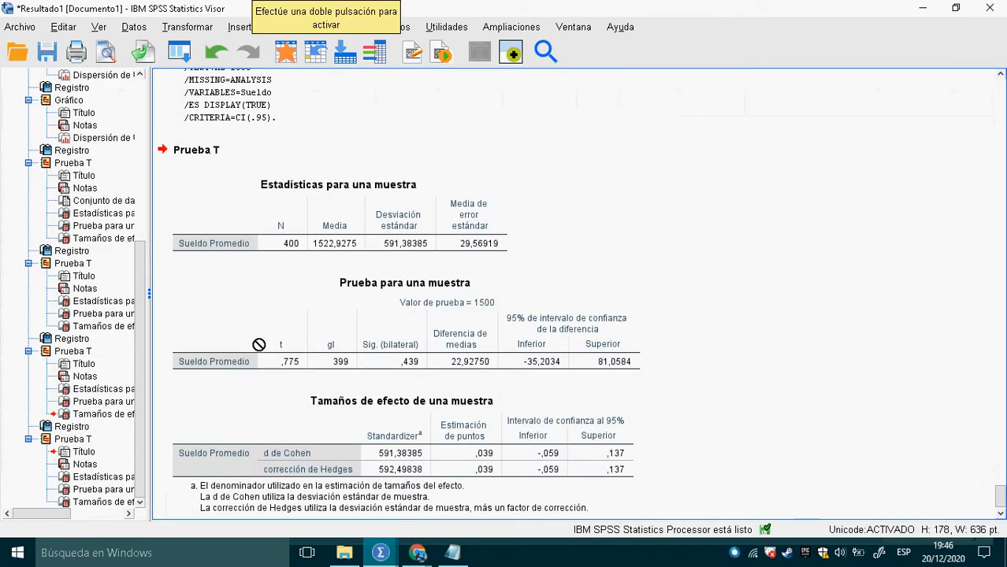
click(520, 367)
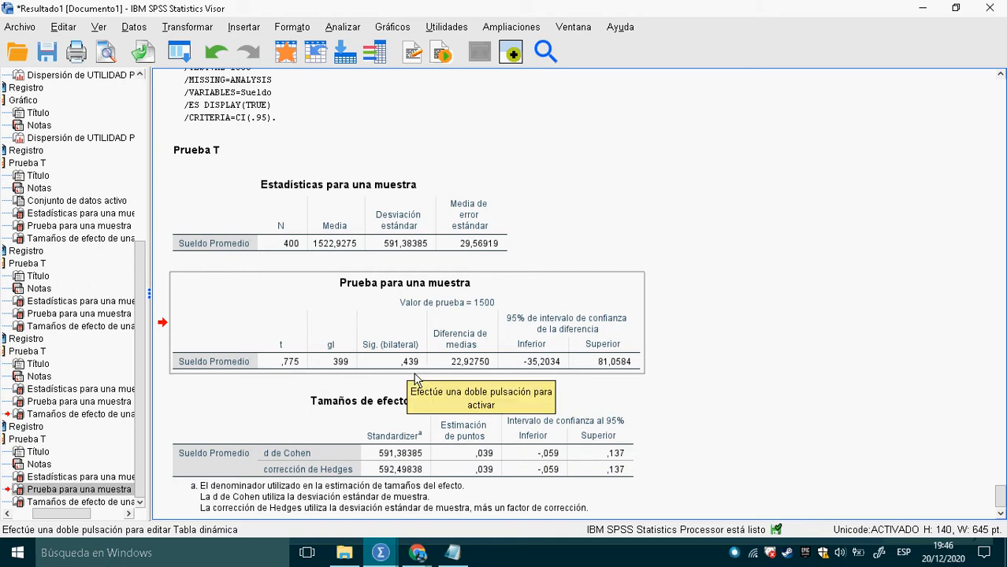
In Notepad, write the decision "0,43<0,05--->NO se RECHAZA Ho" one blank line below the 1500 hypotheses and add blank lines after it.
key(alt+Tab)
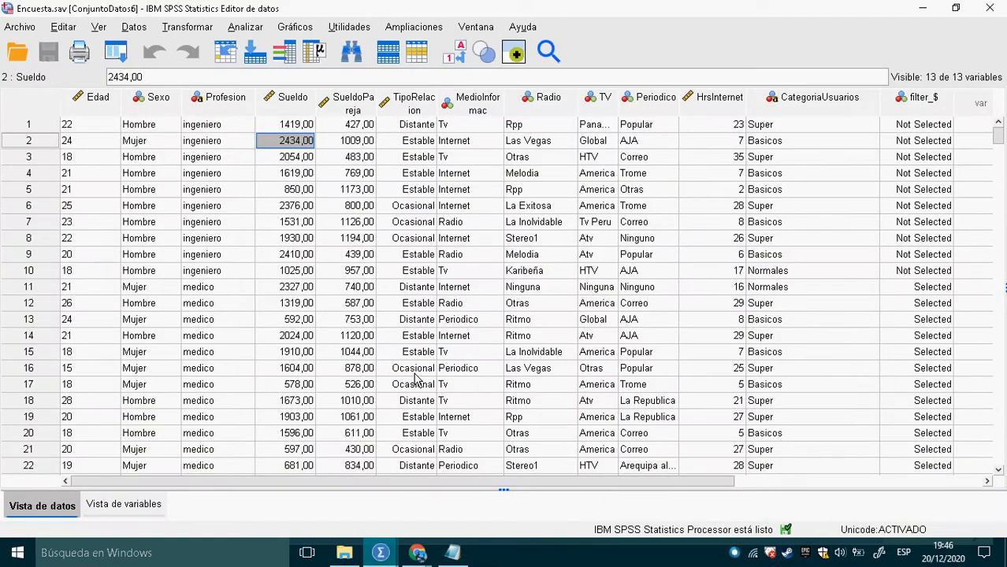
key(alt+Tab)
key(Tab)
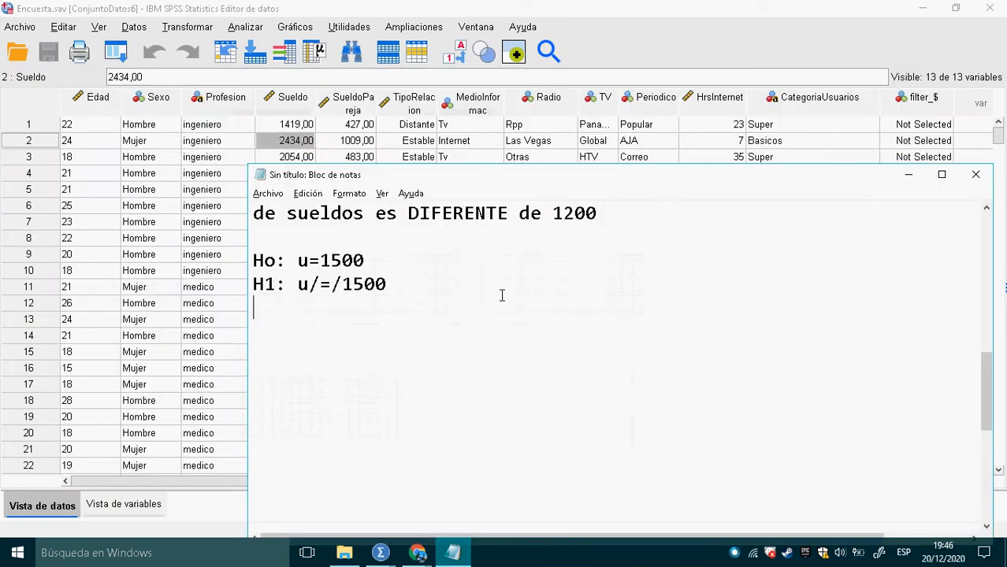
key(Return)
key(Return)
text(0,43<)
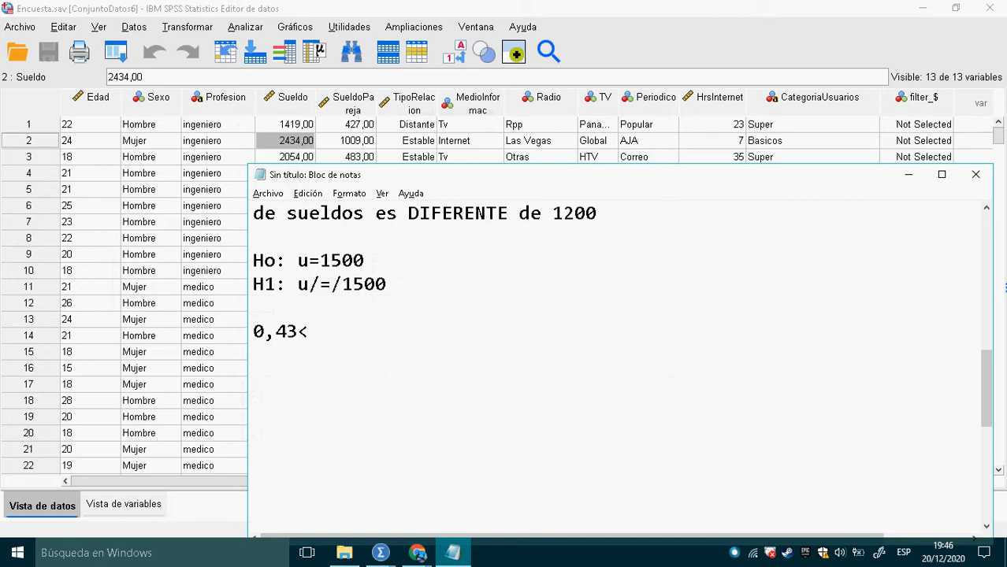
text(0,05--->NO)
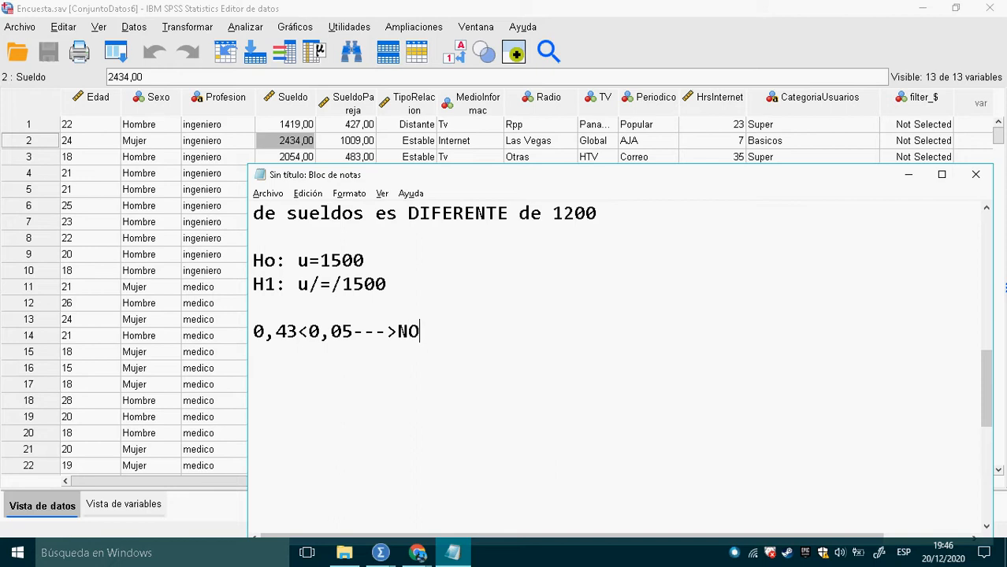
text( se REC)
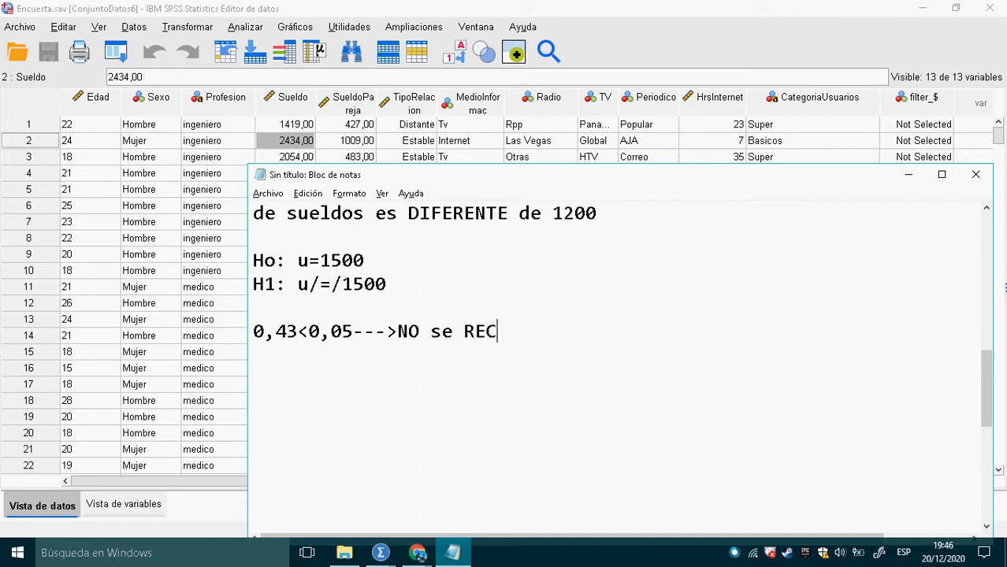
text(HAZA Ho)
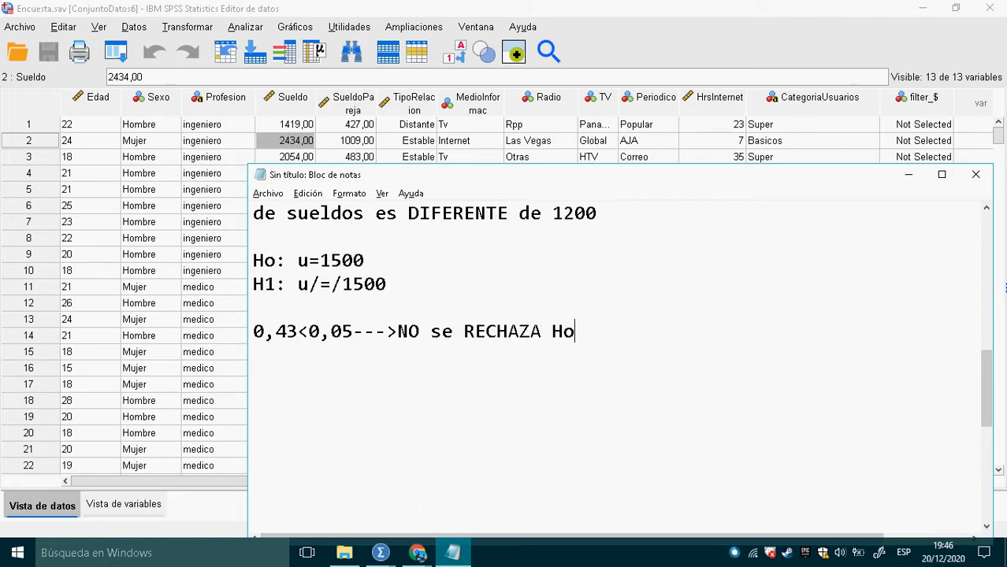
key(Return)
key(Return)
Begin the conclusion one blank line below the decision with "NO existe EVIDENCIA SIGNIFICATIVA".
drag(400, 288, 262, 291)
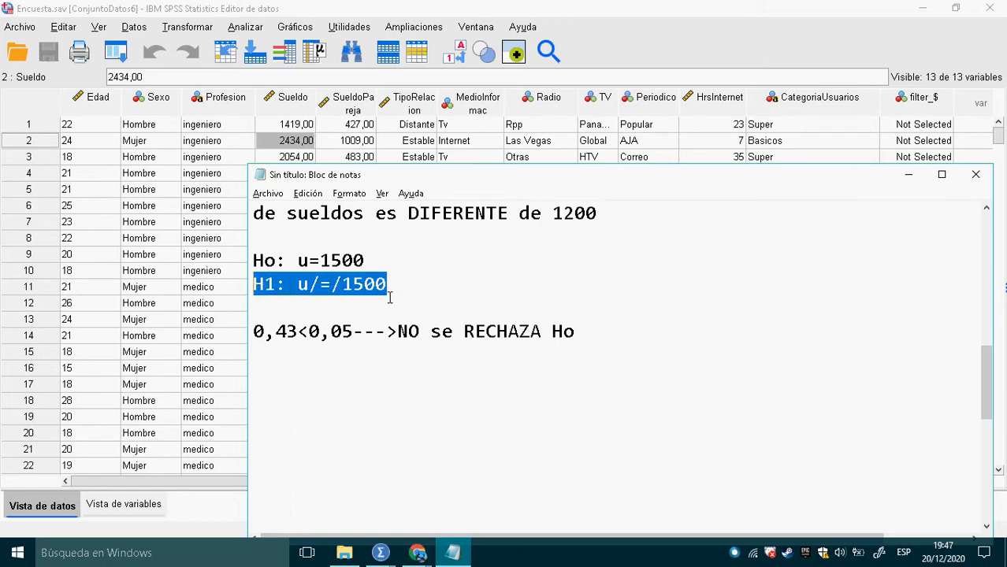
click(400, 334)
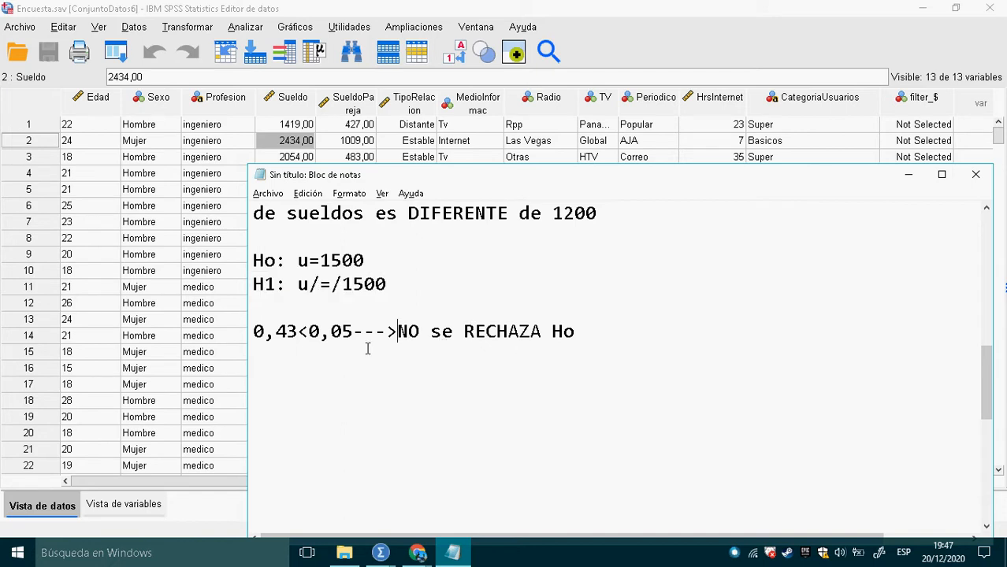
click(599, 335)
key(Return)
drag(397, 286, 263, 295)
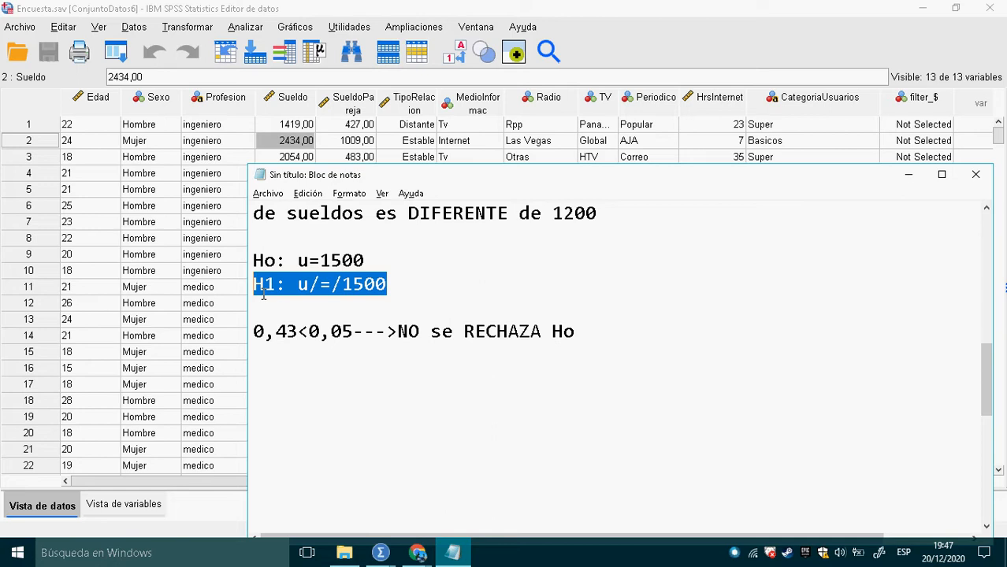
click(299, 376)
click(279, 362)
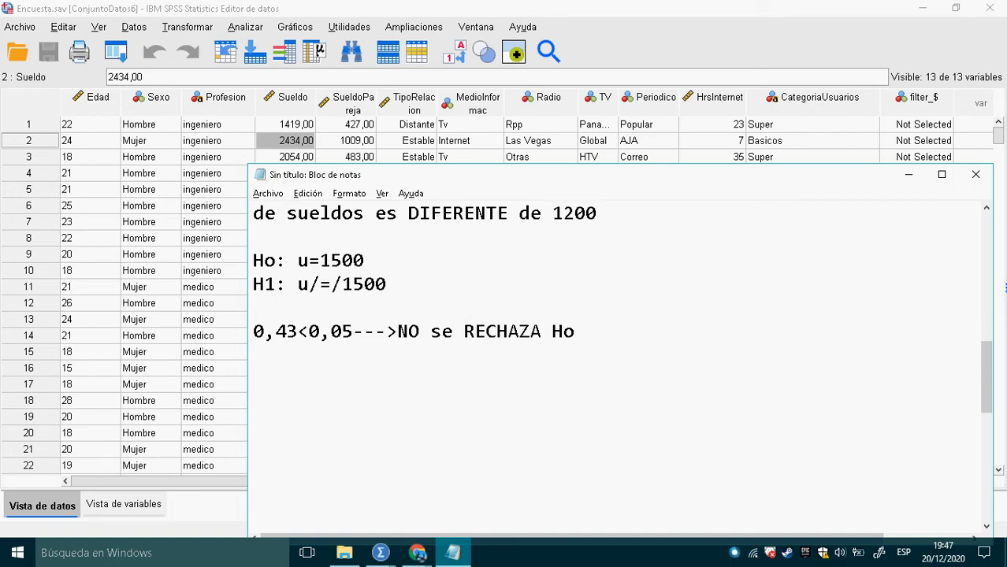
text(NO existe )
text(EVIDENCIA )
text(SIGNIFICATI)
text(BVA)
key(BackSpace)
key(BackSpace)
key(BackSpace)
text(VA )
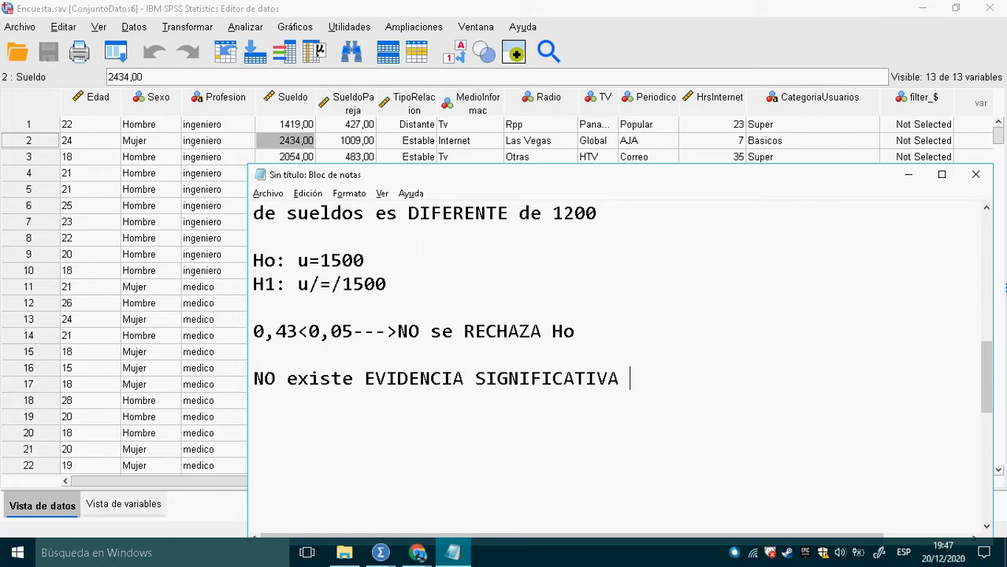
Complete the conclusion with "para AFIRMAR" and, on a new line, "que el promedio de sueldos sea DIFERENTE de 1500", followed by a line break.
text(para AFIRMAR)
key(Return)
text(que el promedio de suelfi)
key(BackSpace)
key(BackSpace)
text(dos sea d)
key(BackSpace)
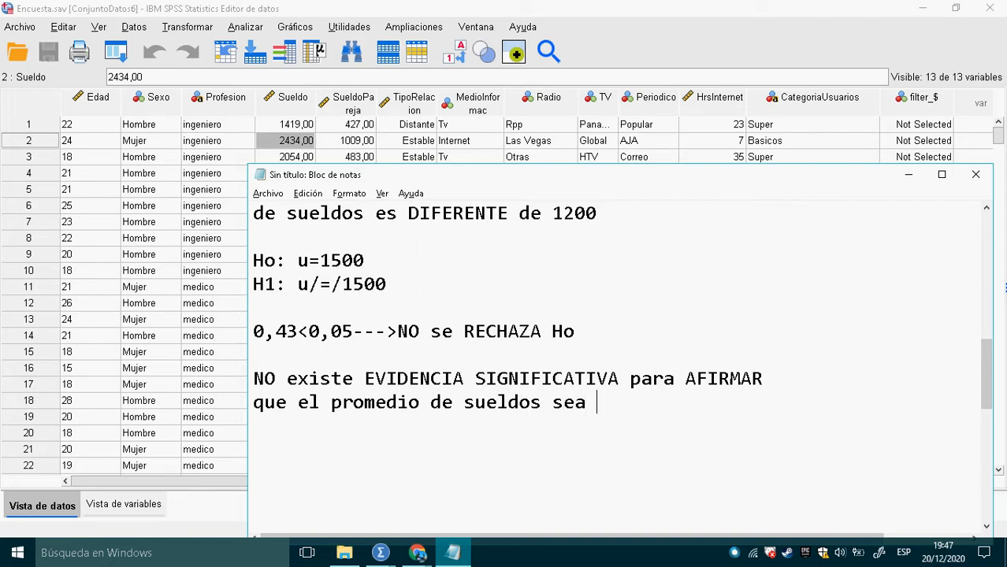
text(DIFER)
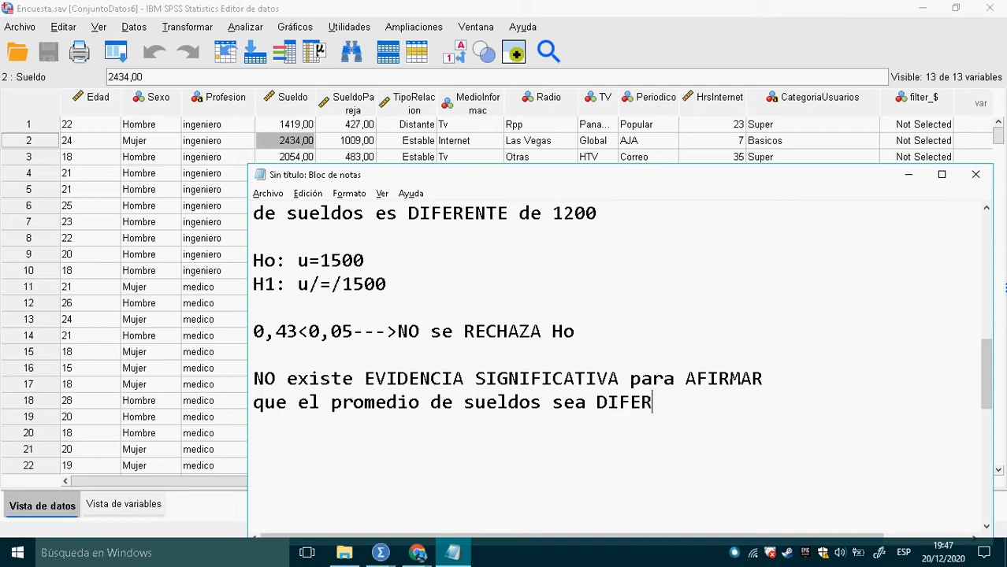
text(ENTE de 1500)
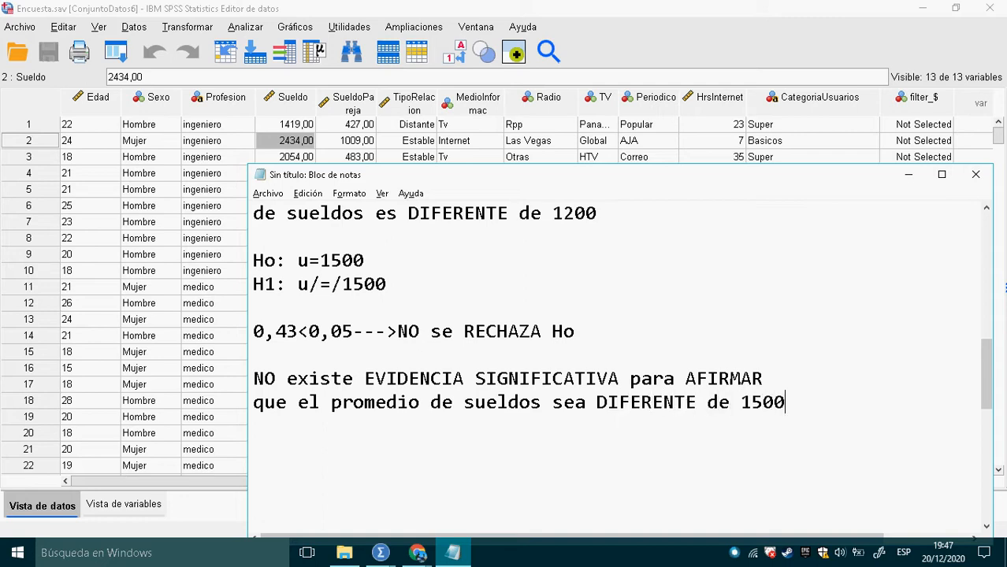
key(Return)
Review the H1 hypothesis about 1500 and compare the wording of the 1200 and 1500 conclusions.
drag(394, 285, 264, 289)
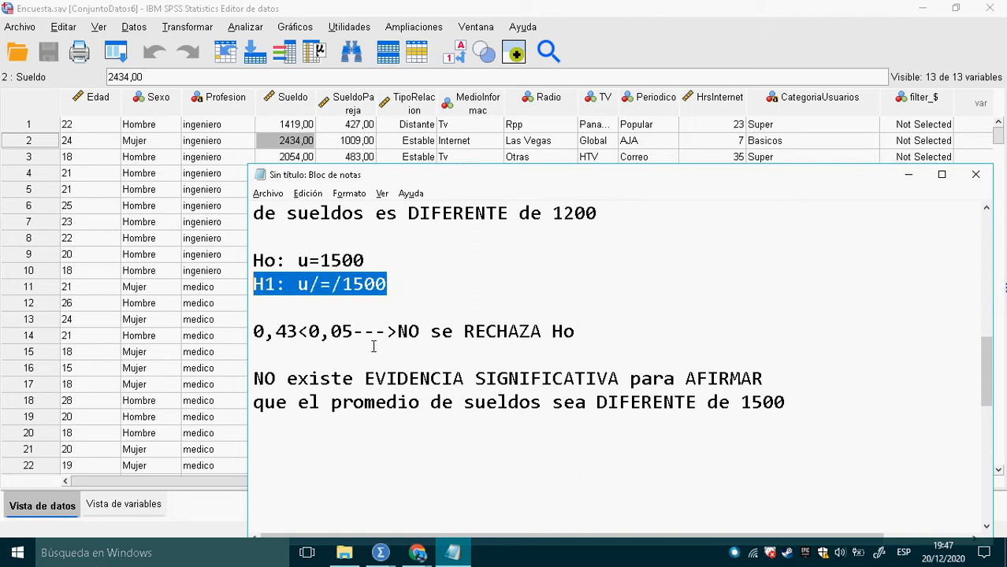
key(Right)
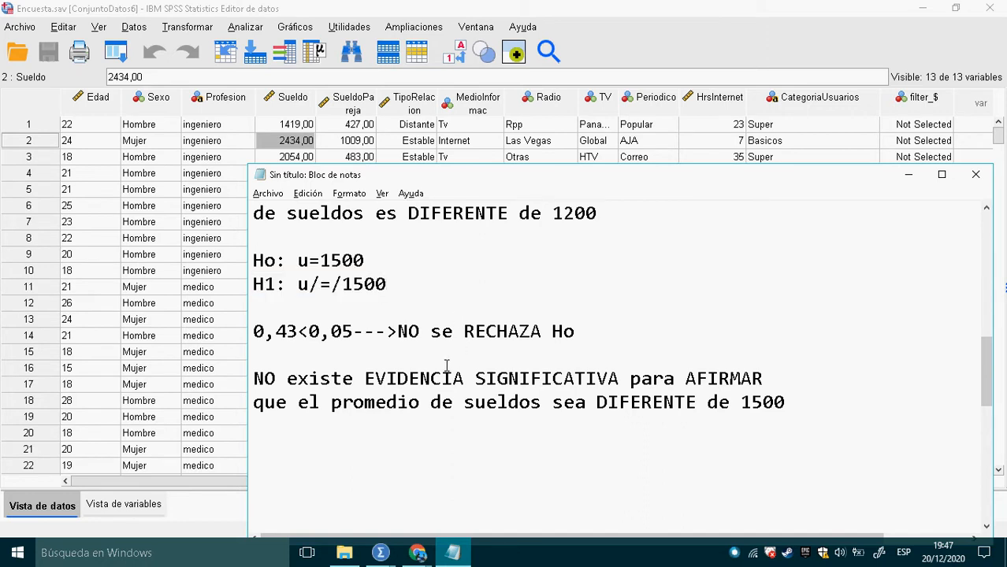
scroll(443, 289, up, 3)
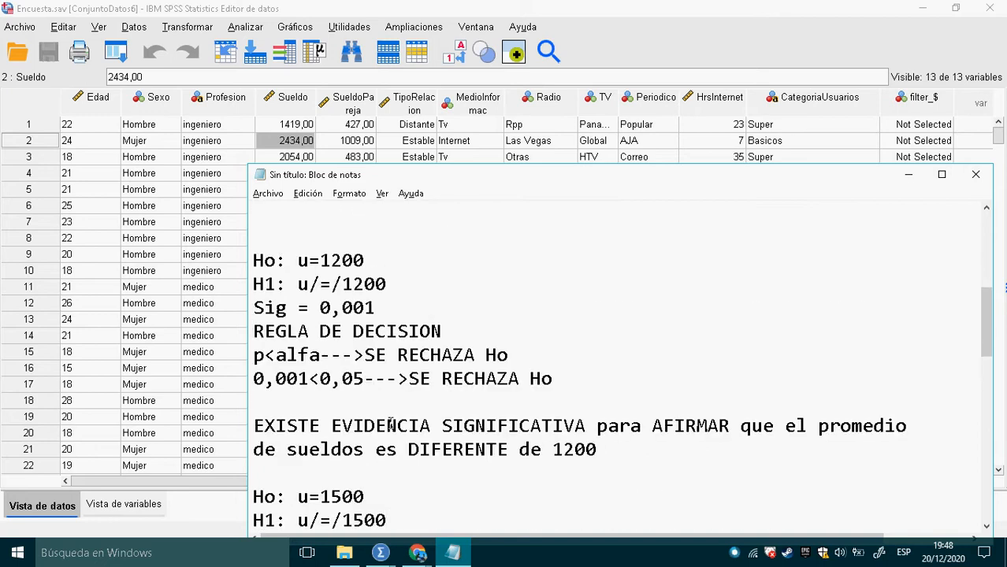
drag(254, 425, 613, 450)
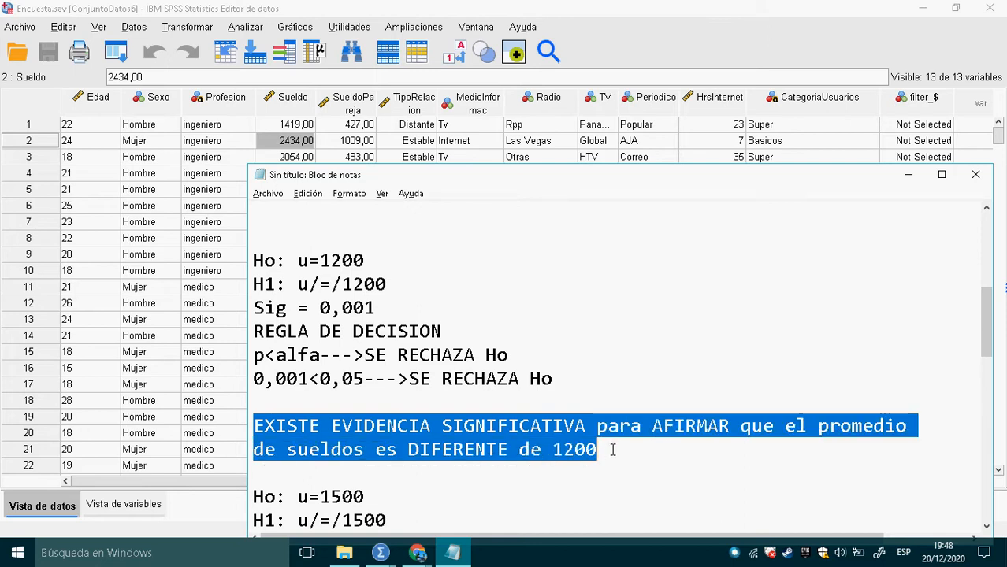
drag(730, 429, 260, 439)
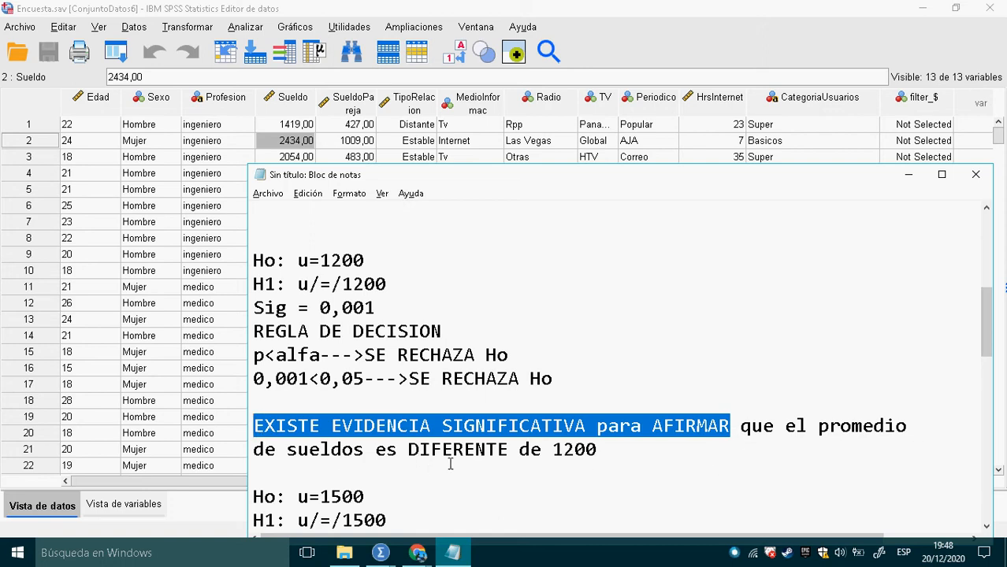
drag(994, 311, 997, 364)
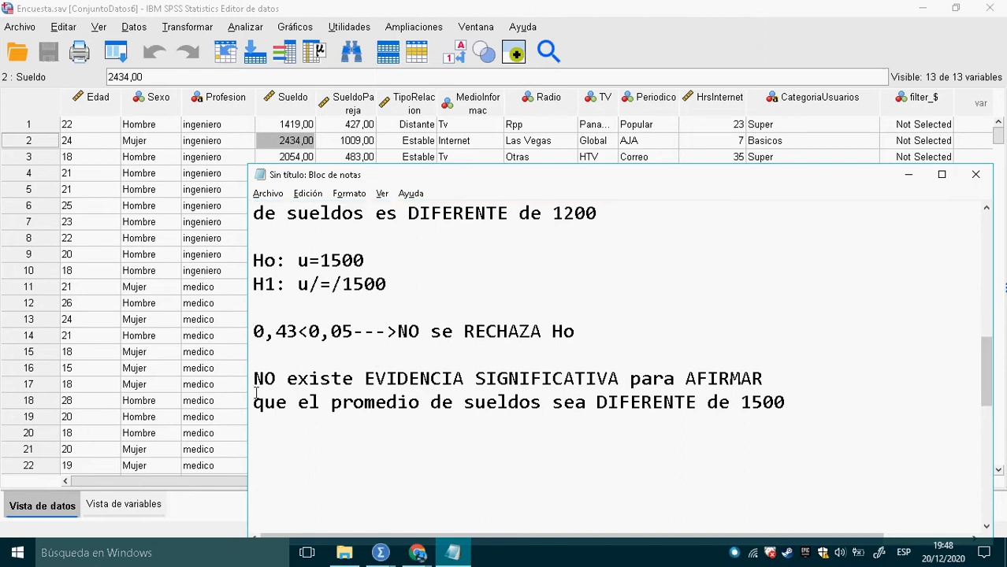
drag(253, 378, 768, 386)
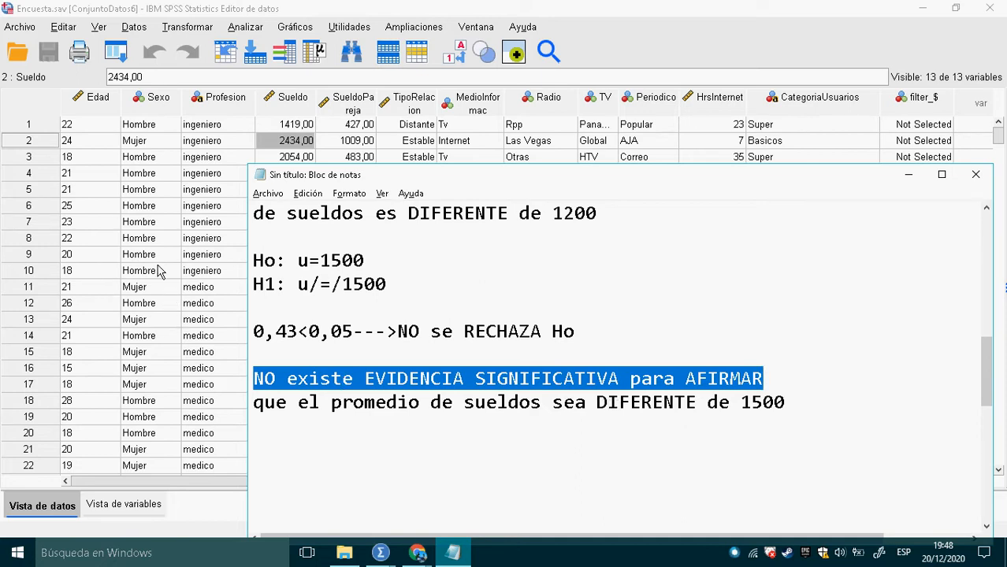
Switch to the Google Meet call in the browser and check the meeting chat.
click(228, 244)
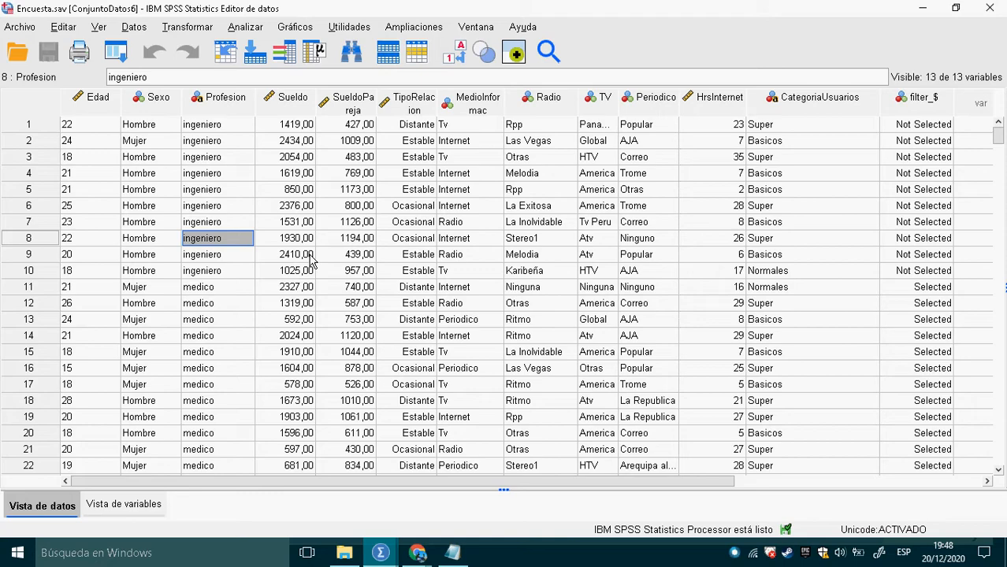
key(alt+Tab)
key(alt+Tab)
key(alt+Tab)
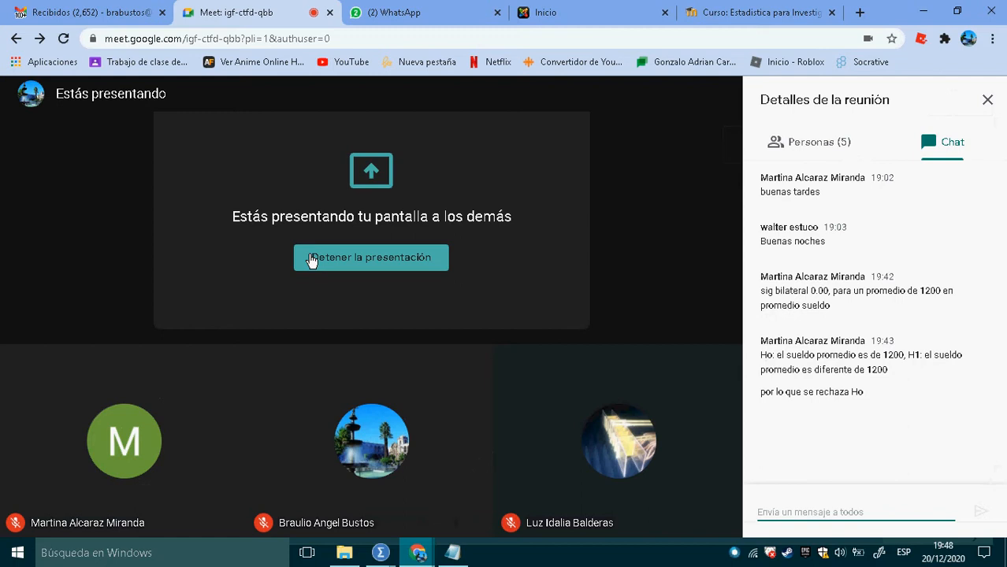
key(alt+Tab)
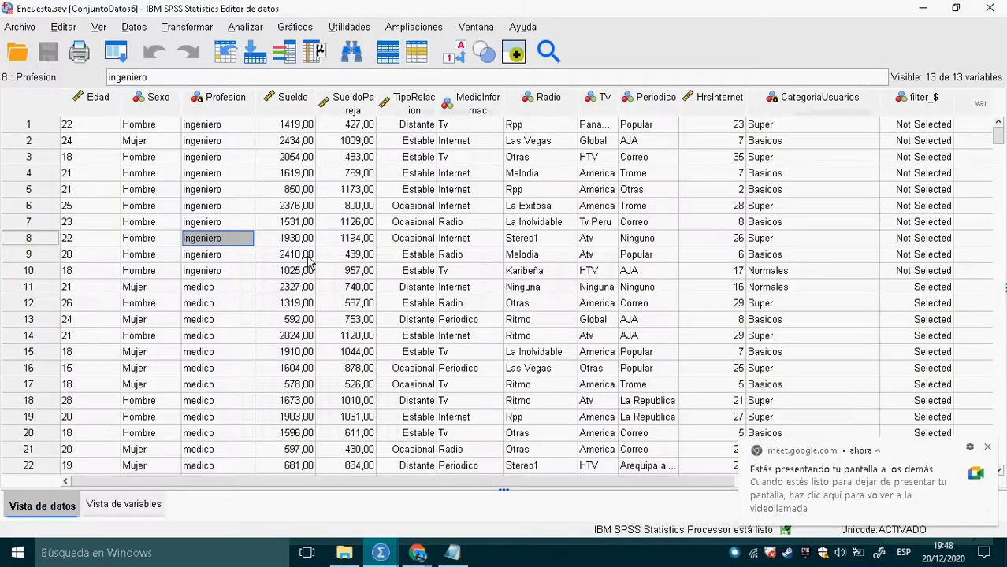
key(alt+Tab)
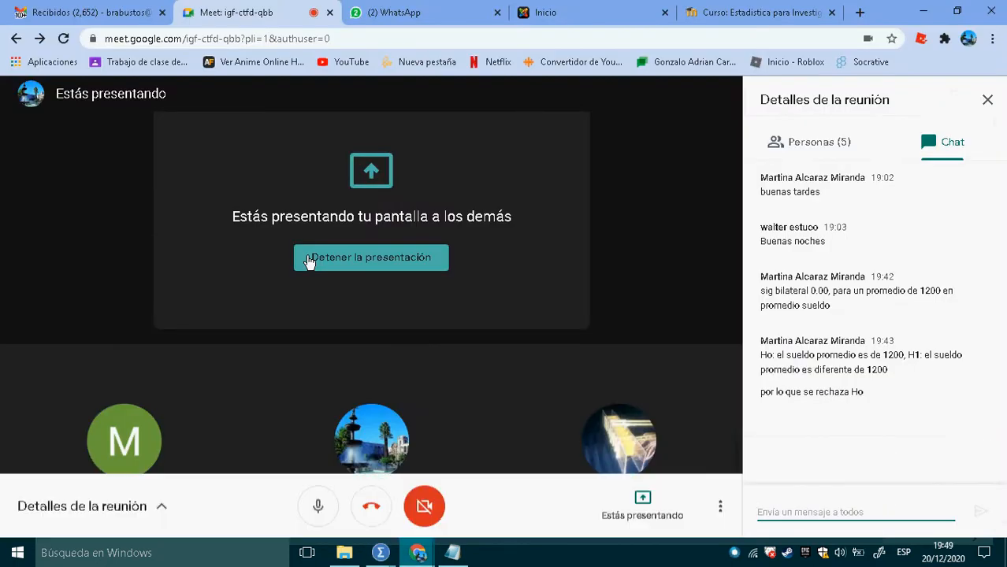
Back in the SPSS data editor, dismiss the screen-sharing notification and select the entire Sueldo column.
key(alt+Tab)
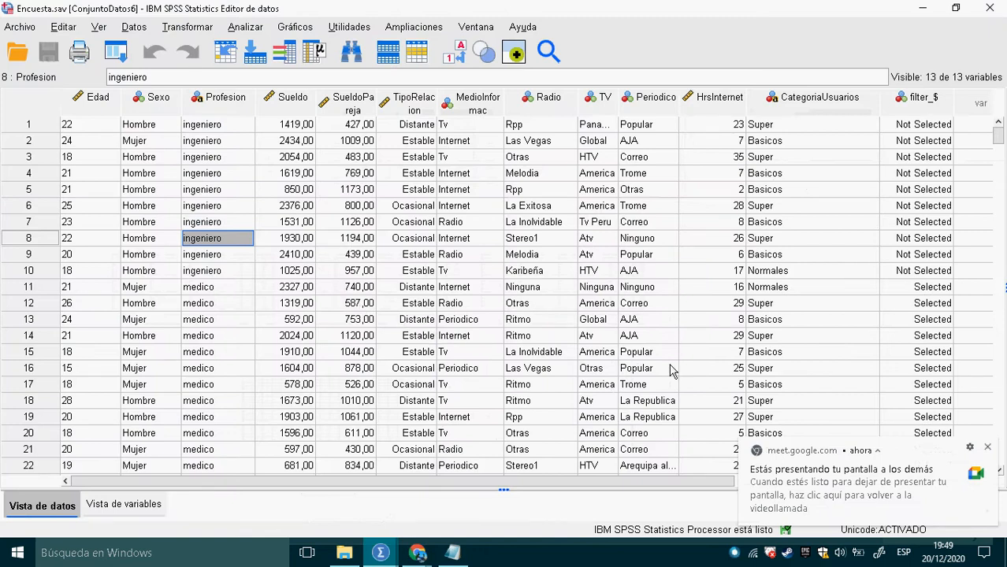
click(990, 452)
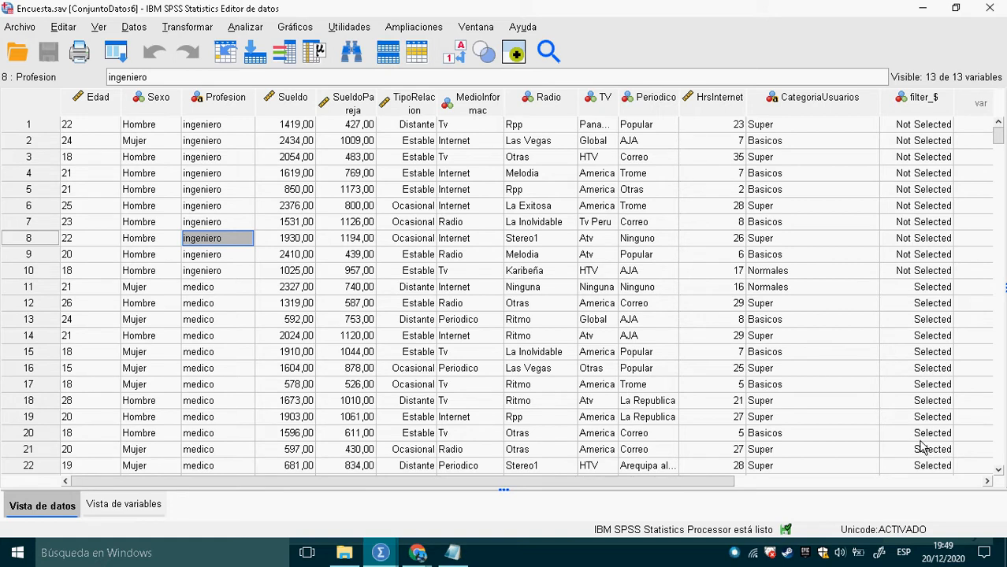
click(293, 114)
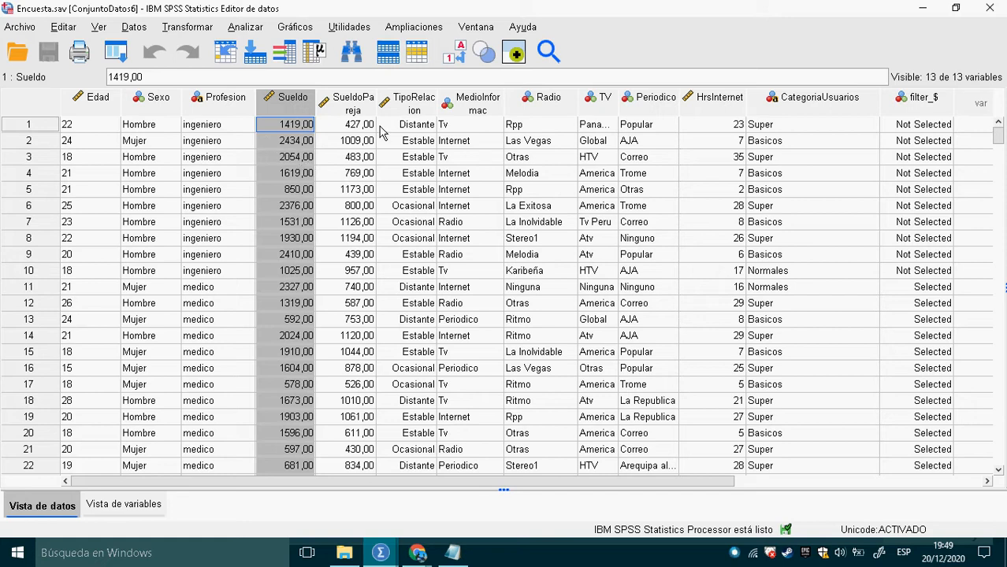
click(290, 143)
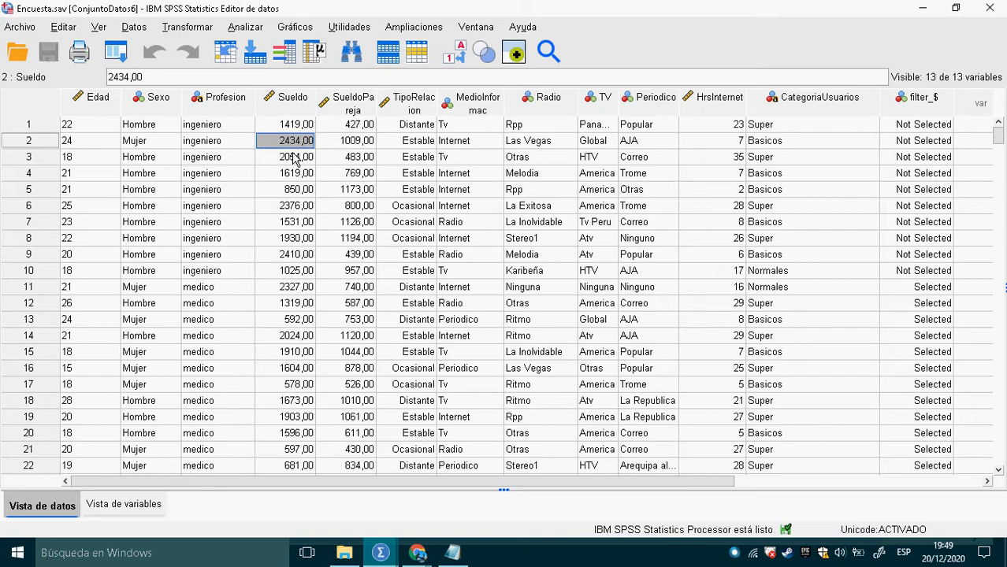
click(256, 30)
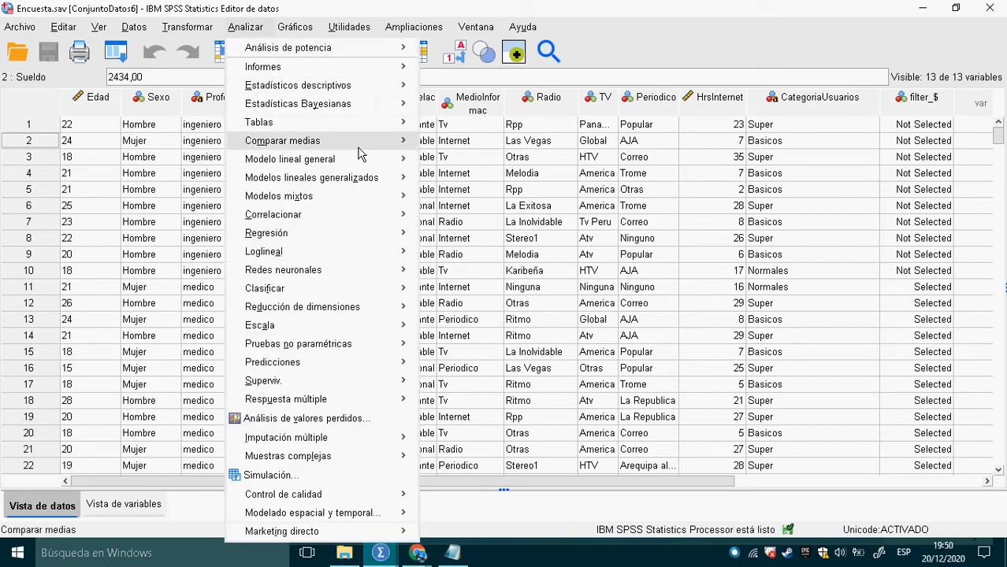
mouse_move(331, 160)
mouse_move(354, 140)
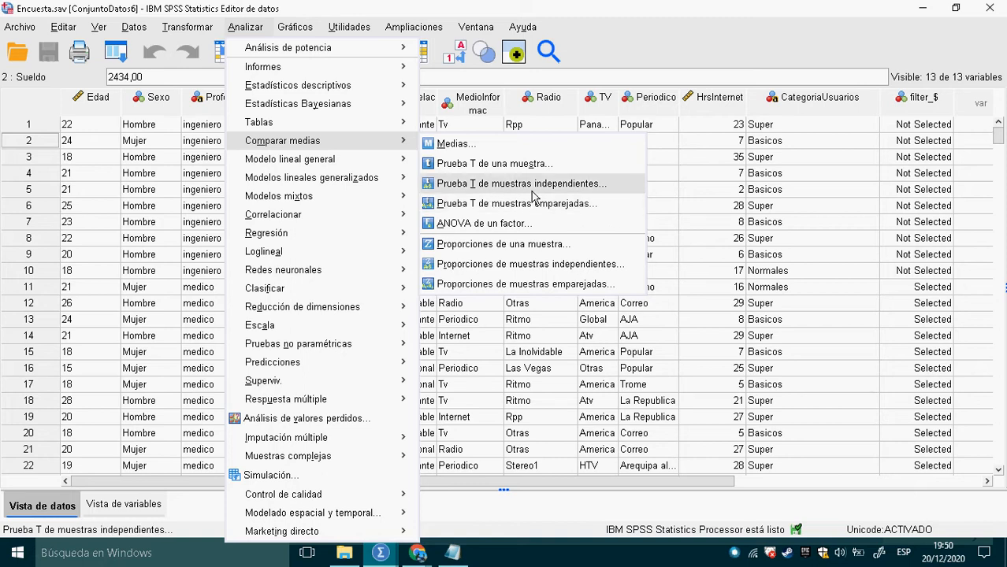
click(526, 190)
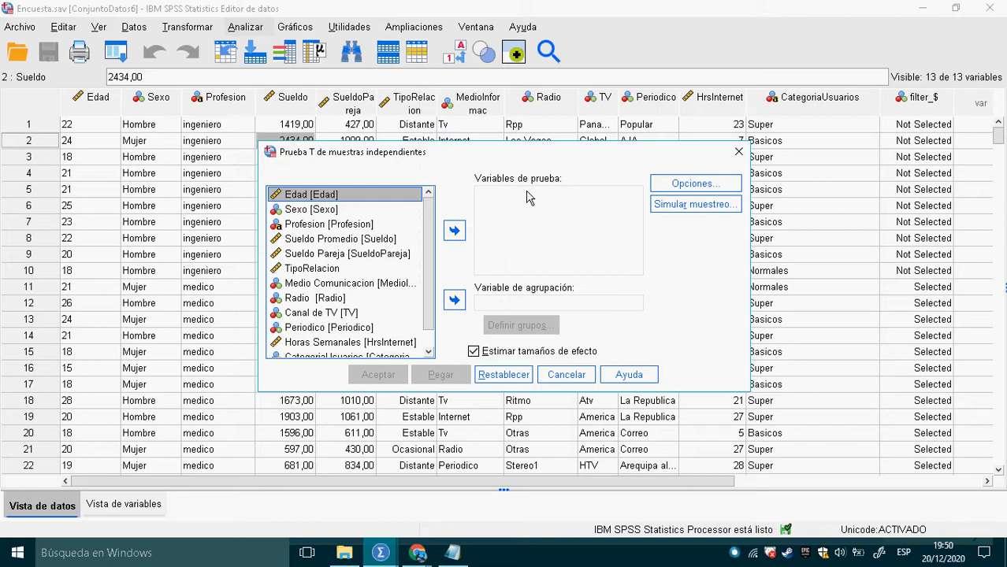
drag(381, 158, 434, 160)
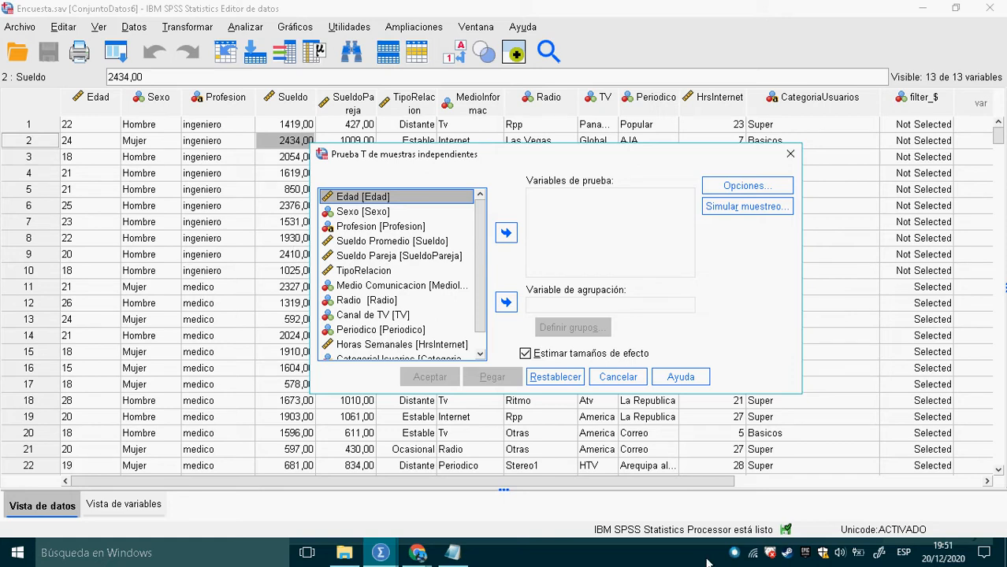
click(594, 372)
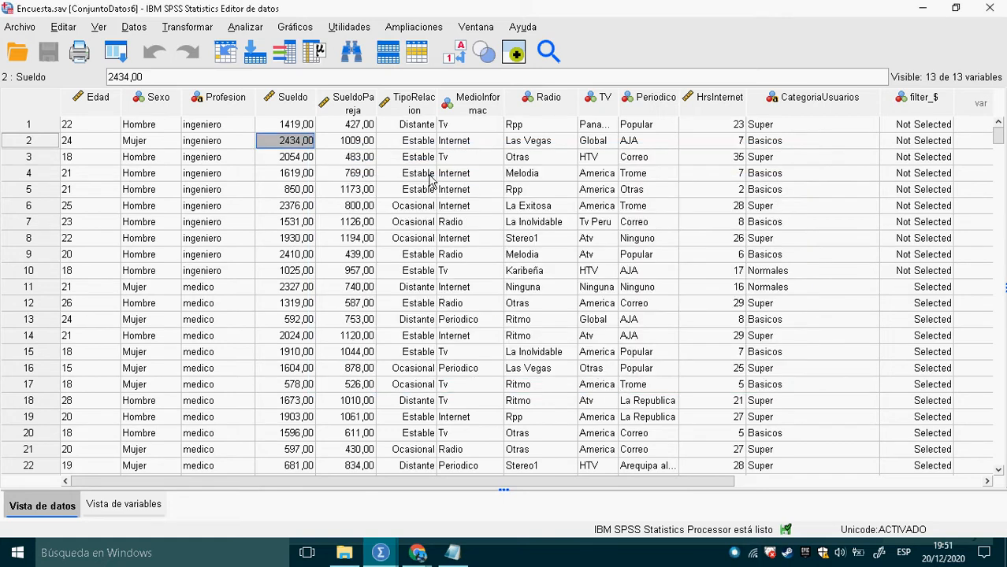
Check the Google Meet call in the browser and return to the SPSS data editor.
click(245, 27)
mouse_move(329, 149)
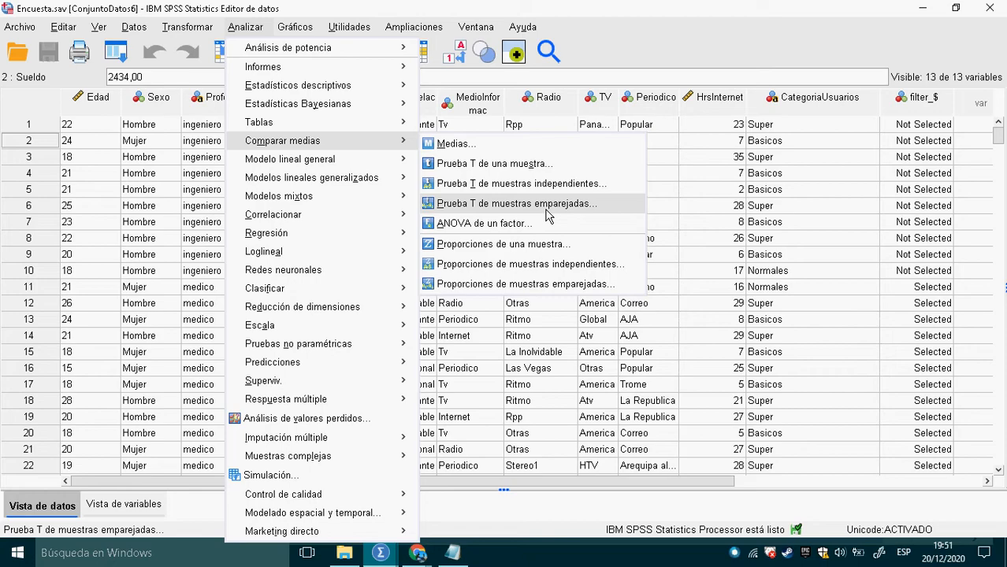
key(alt+Tab)
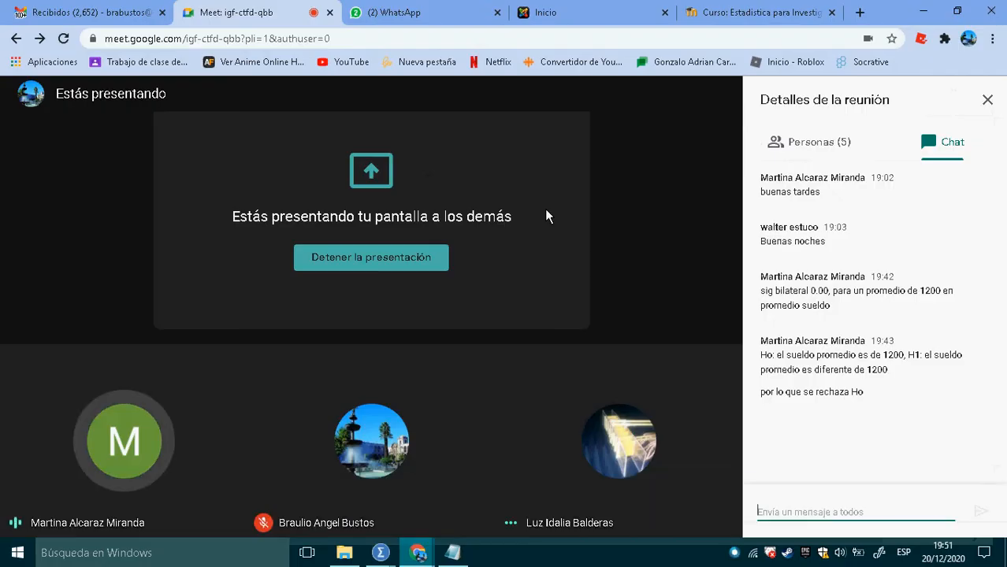
key(alt+Tab)
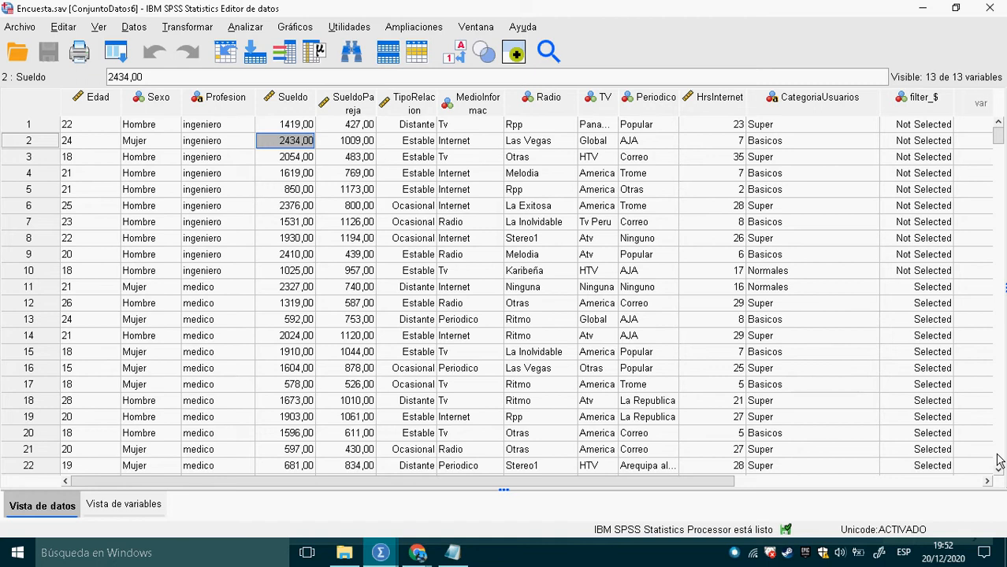
Start an independent-samples T test and assign Sueldo Promedio as the test variable.
click(234, 27)
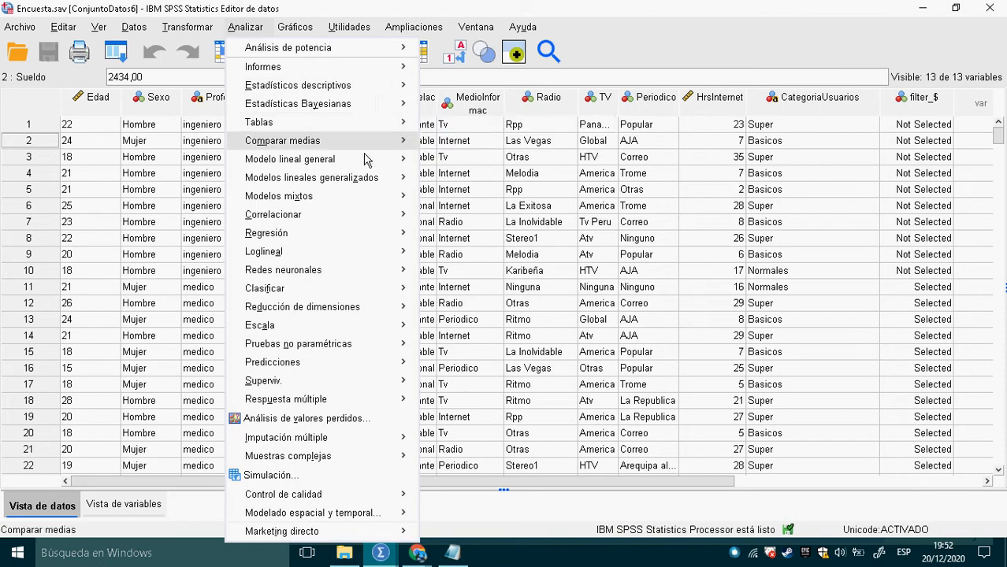
mouse_move(364, 156)
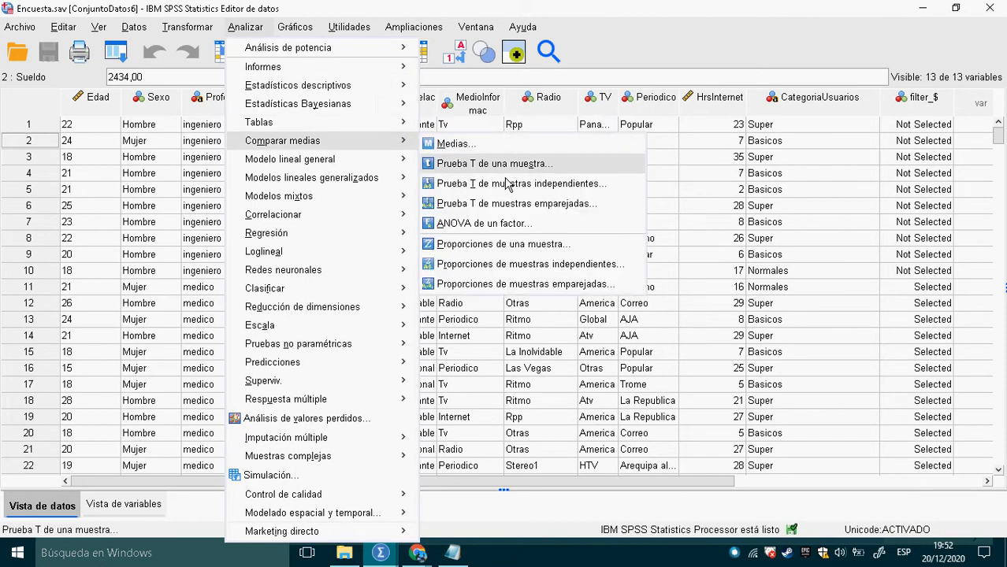
click(554, 192)
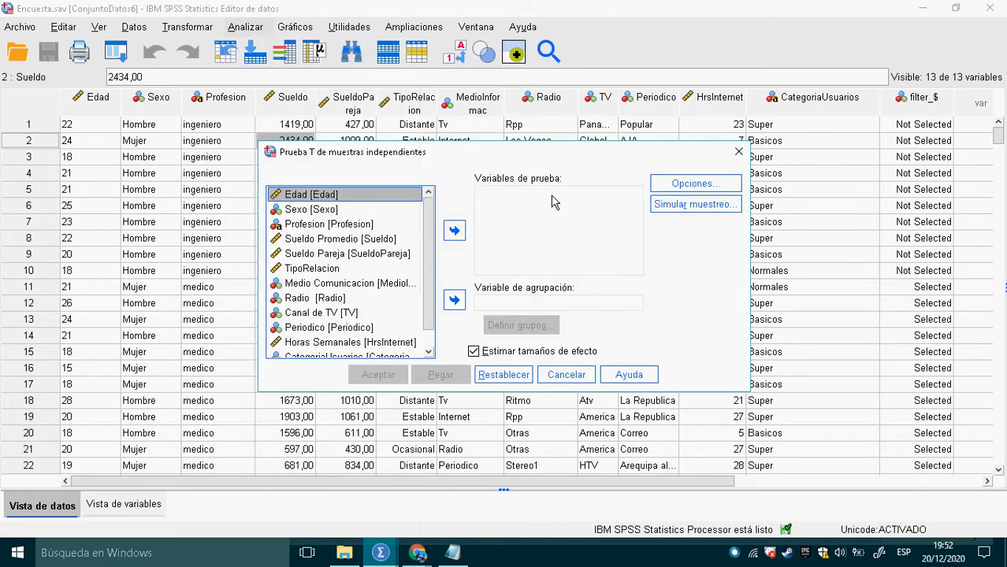
click(520, 214)
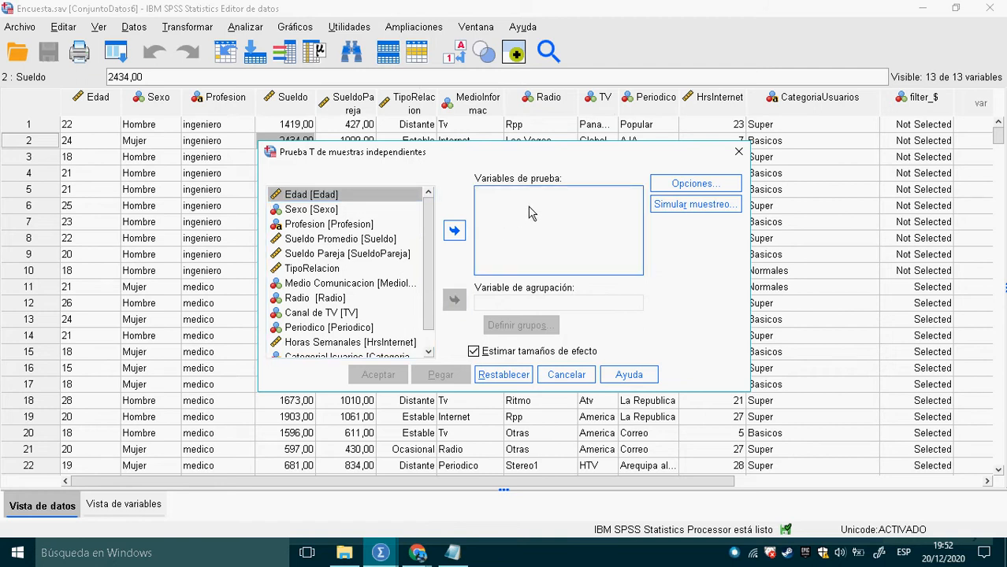
click(345, 252)
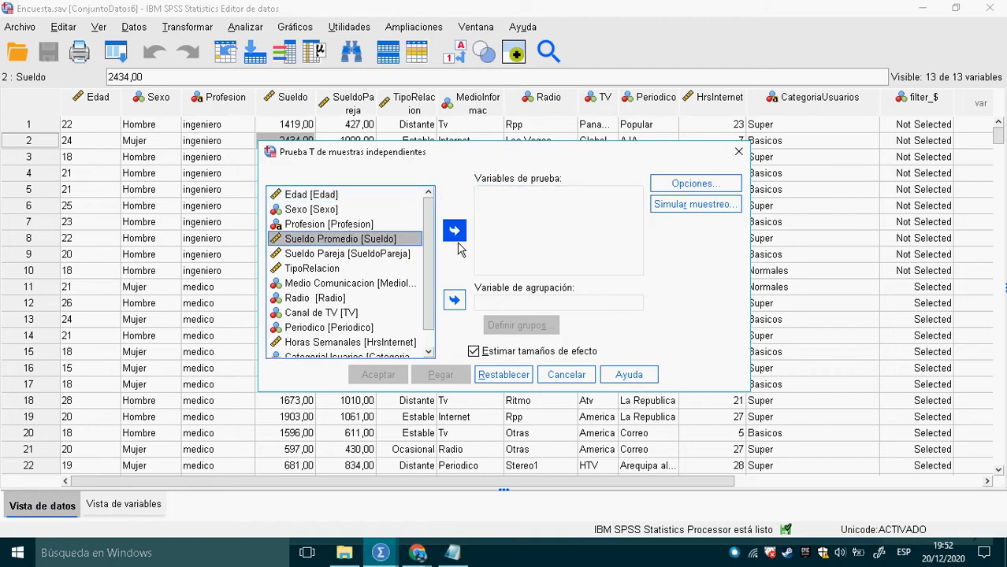
click(454, 231)
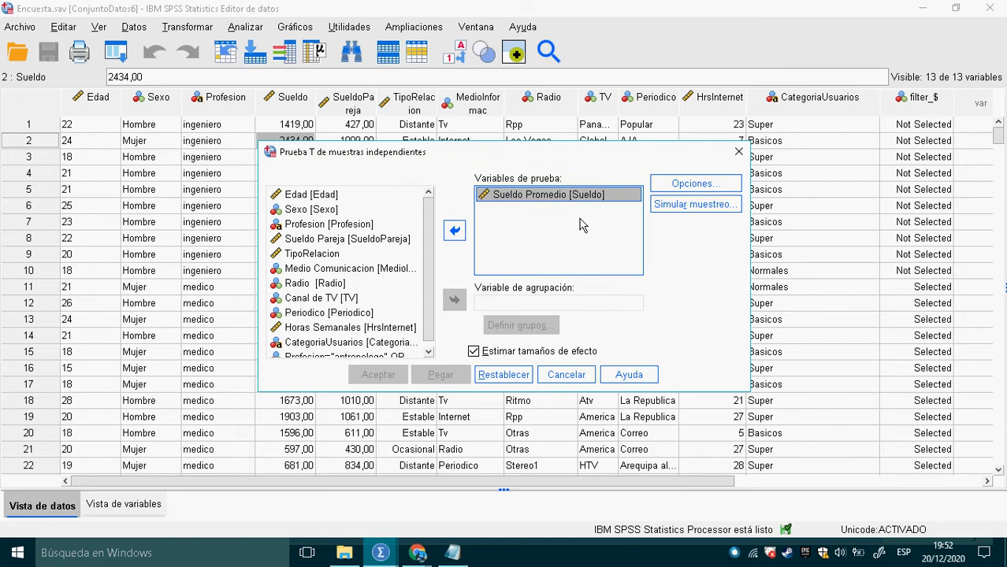
Check the variable information for Sexo and assign it as the grouping variable.
click(515, 308)
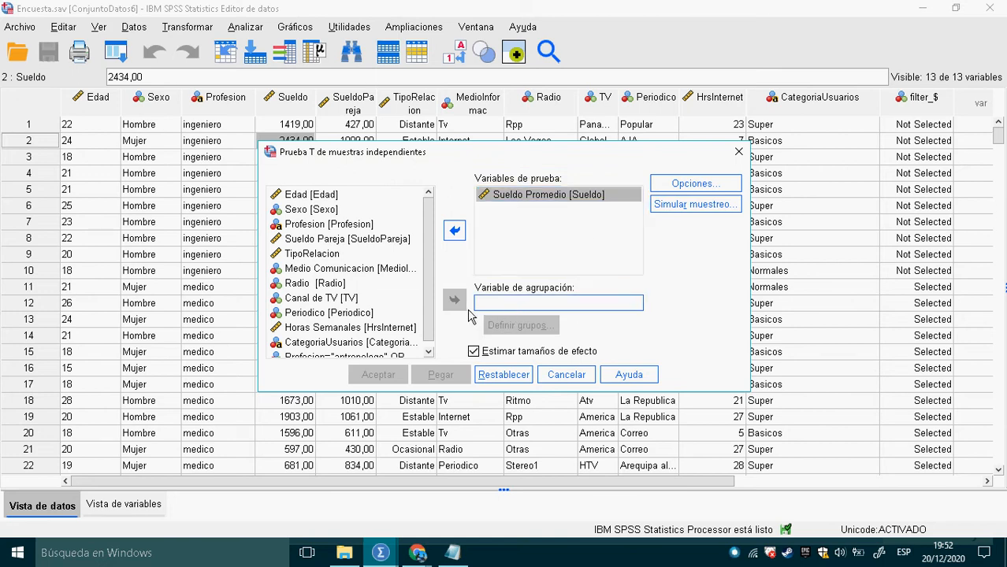
click(313, 210)
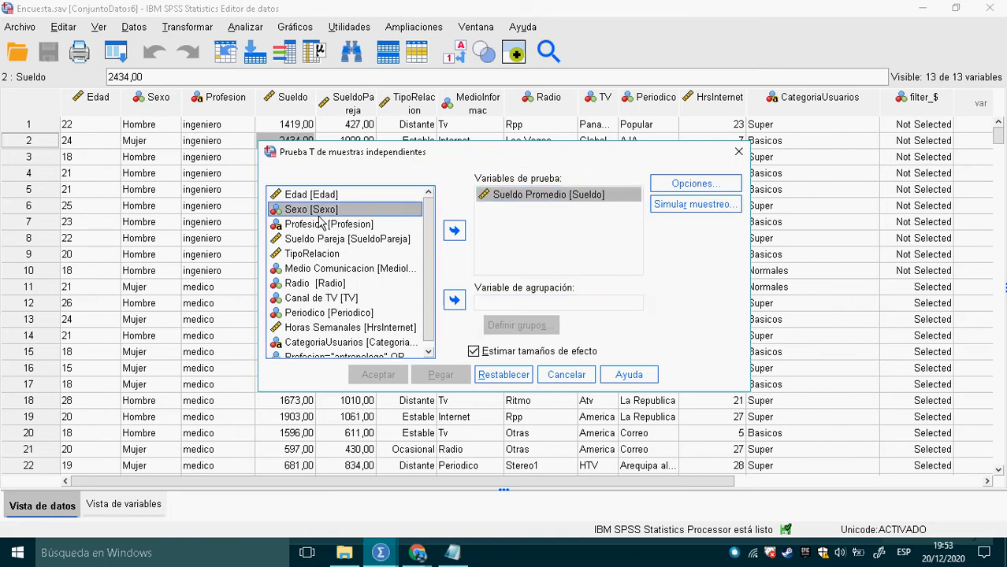
right_click(288, 214)
click(351, 331)
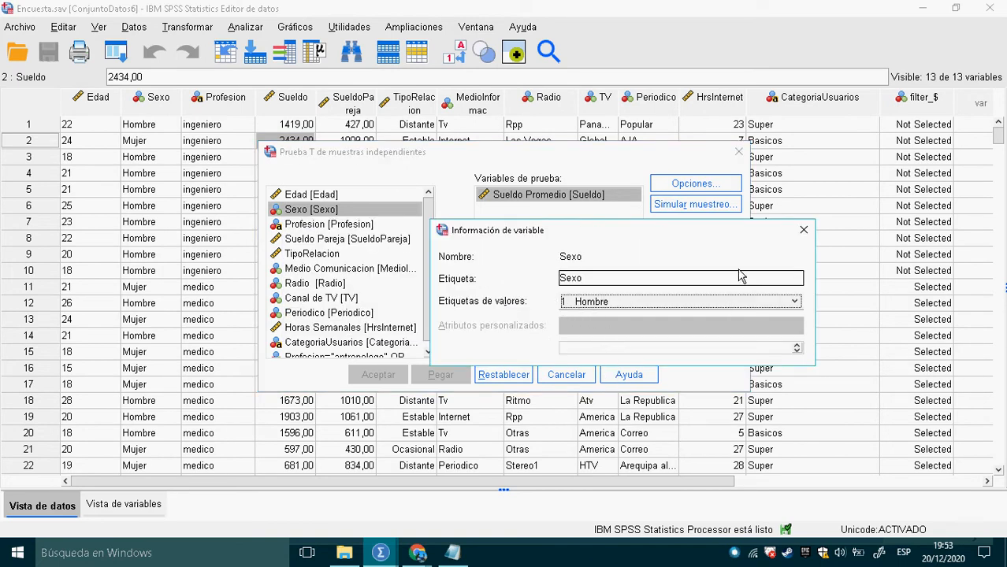
click(803, 230)
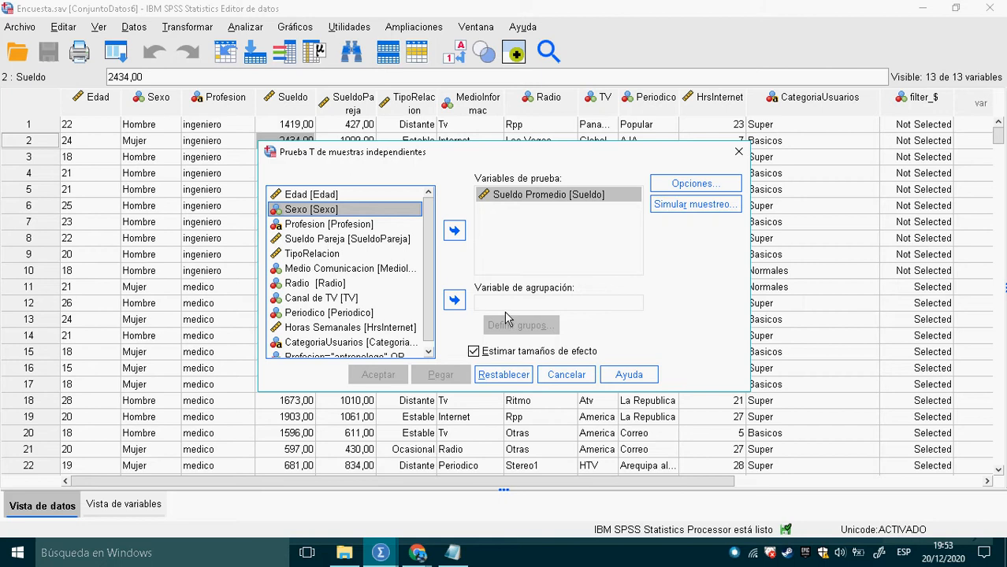
click(454, 300)
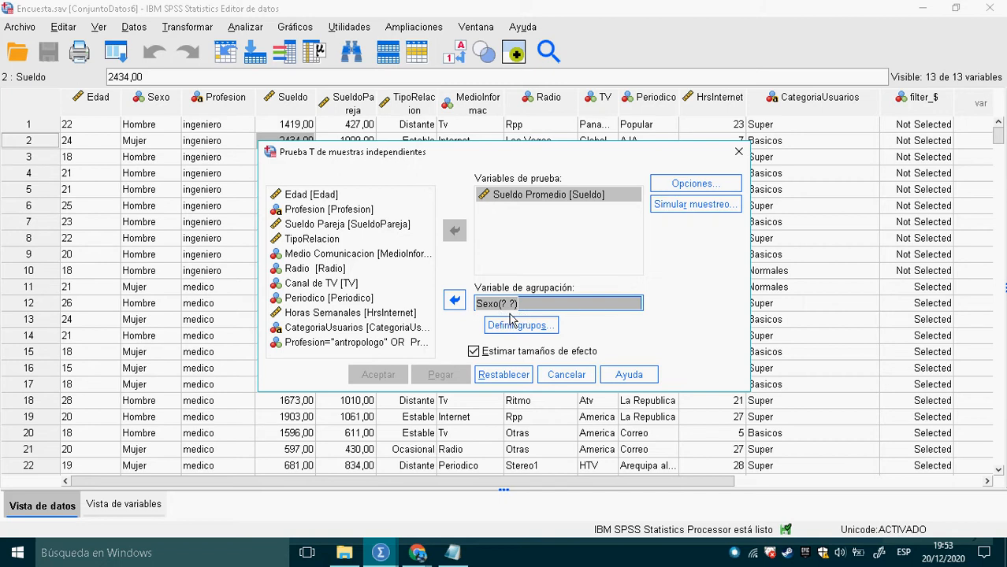
Examine the value labels of the Sexo grouping variable to identify its group codes.
right_click(508, 315)
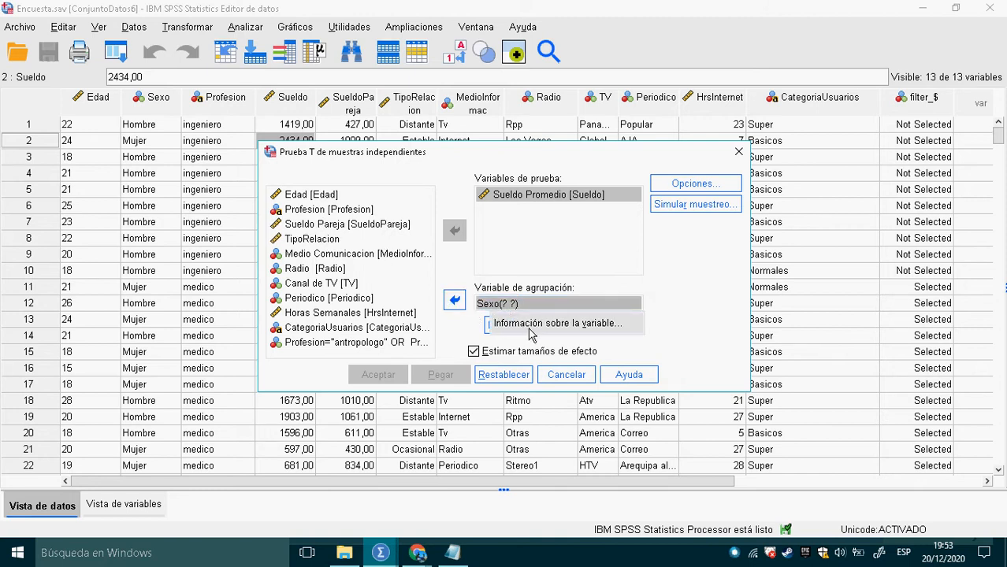
click(529, 329)
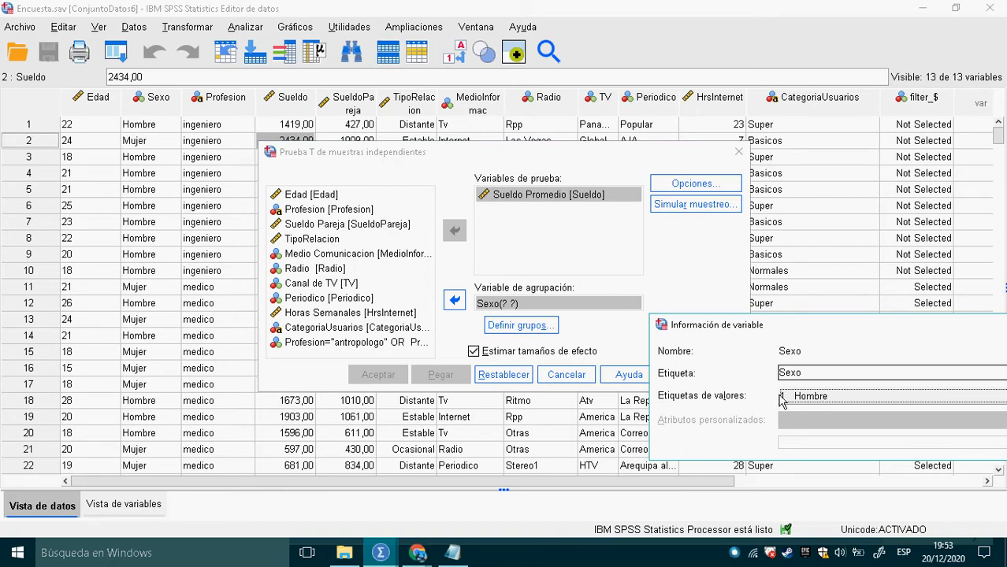
click(781, 396)
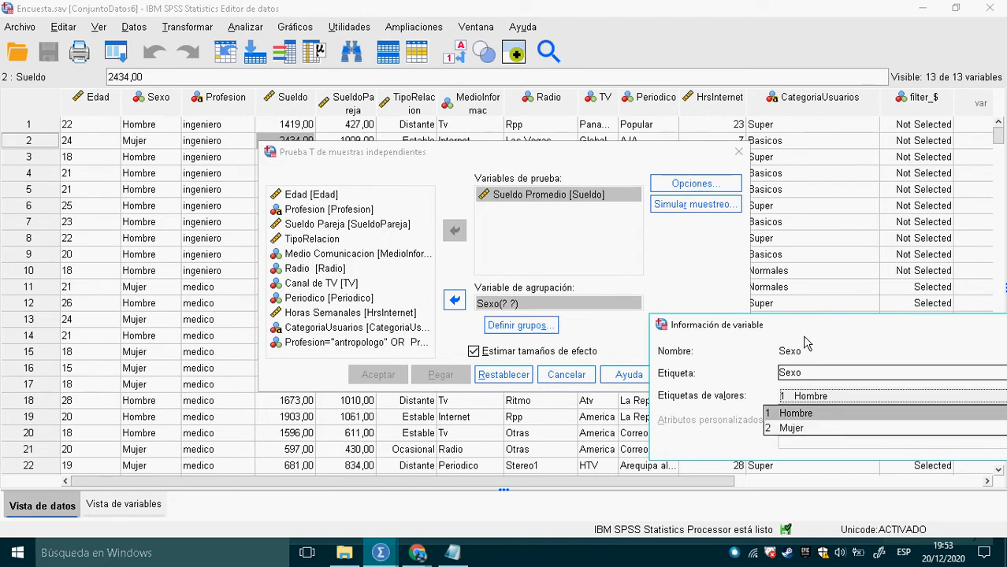
drag(802, 332, 580, 246)
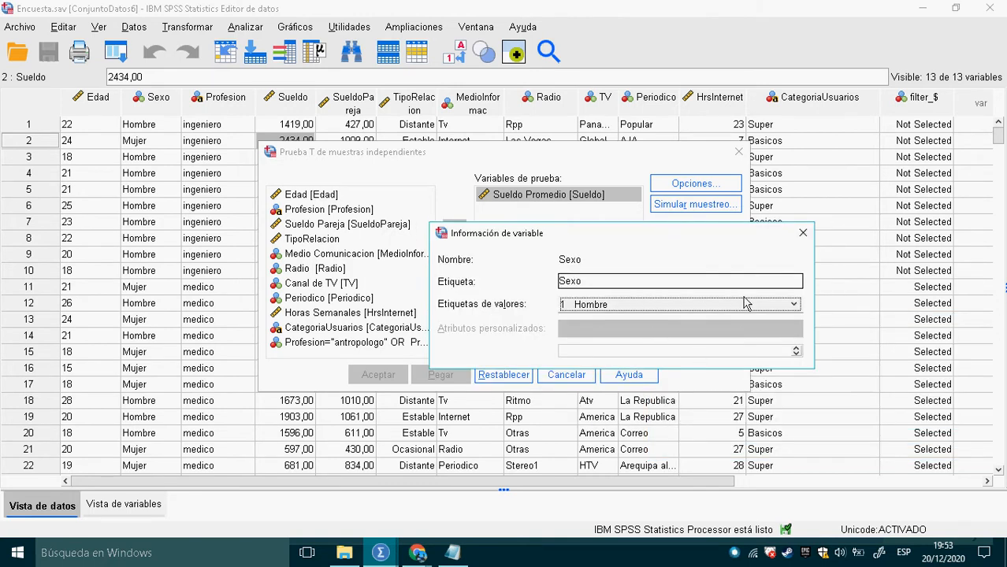
click(799, 229)
Define the Sexo groups with the specified values 1 and 2 and run the independent-samples T test.
click(521, 325)
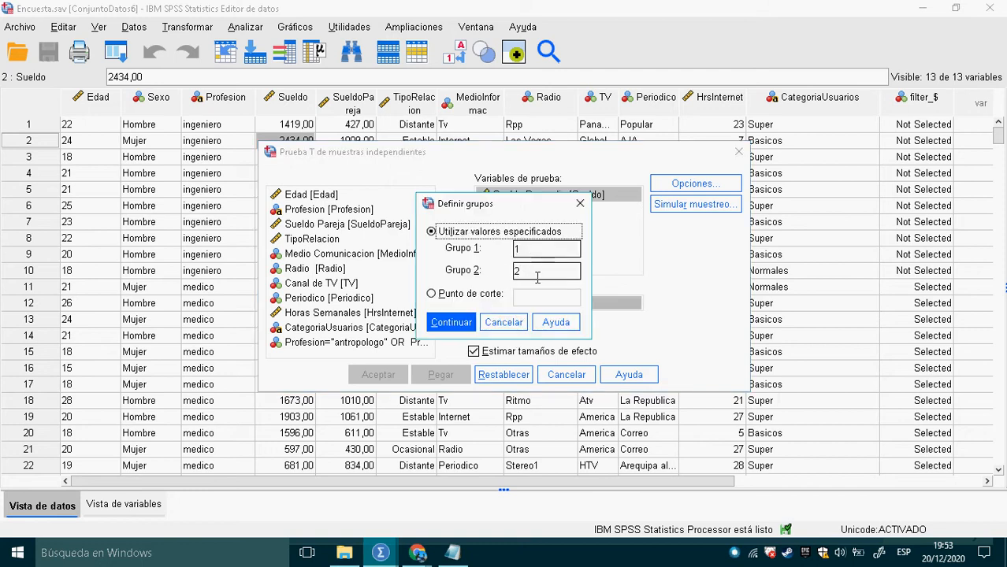
click(457, 324)
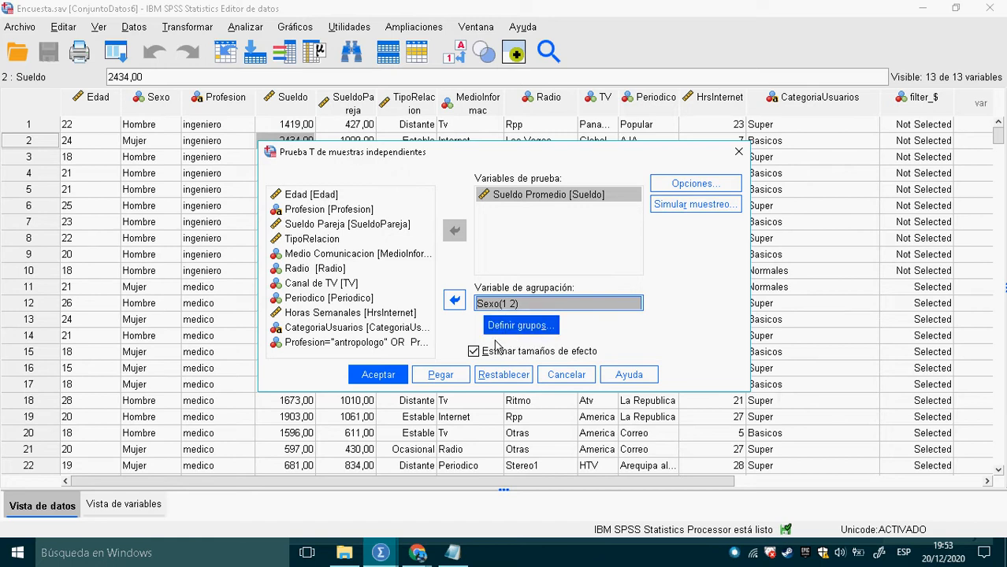
click(385, 375)
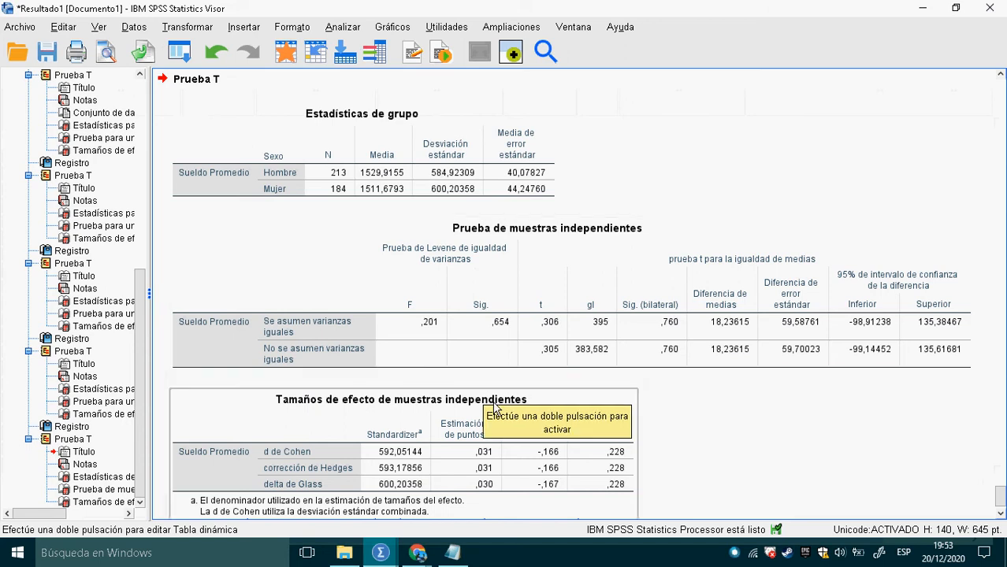
Switch to the Notepad notes and insert a block of blank lines below the conclusion about 1500.
key(alt+Tab)
key(alt+Tab)
key(alt+Tab)
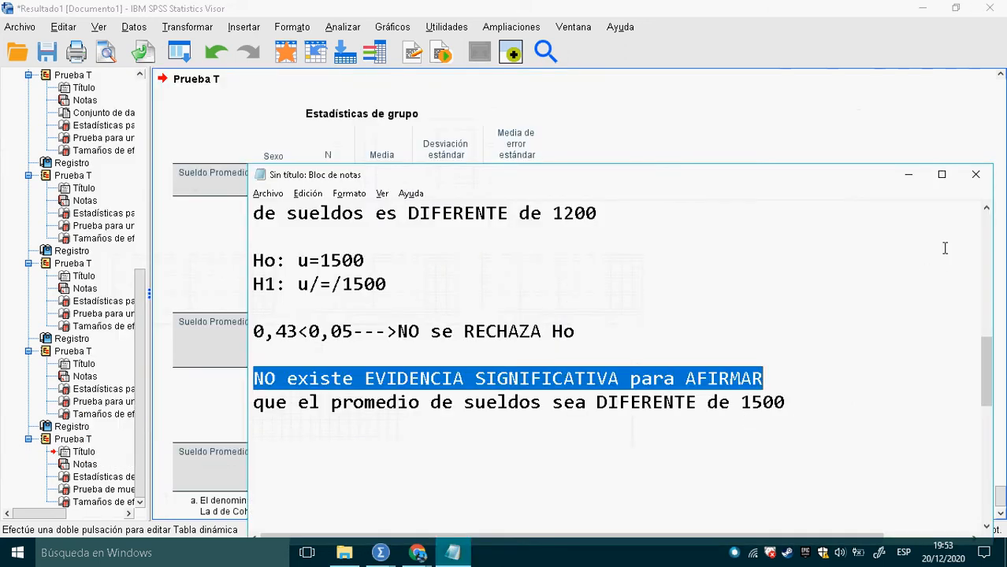
click(819, 409)
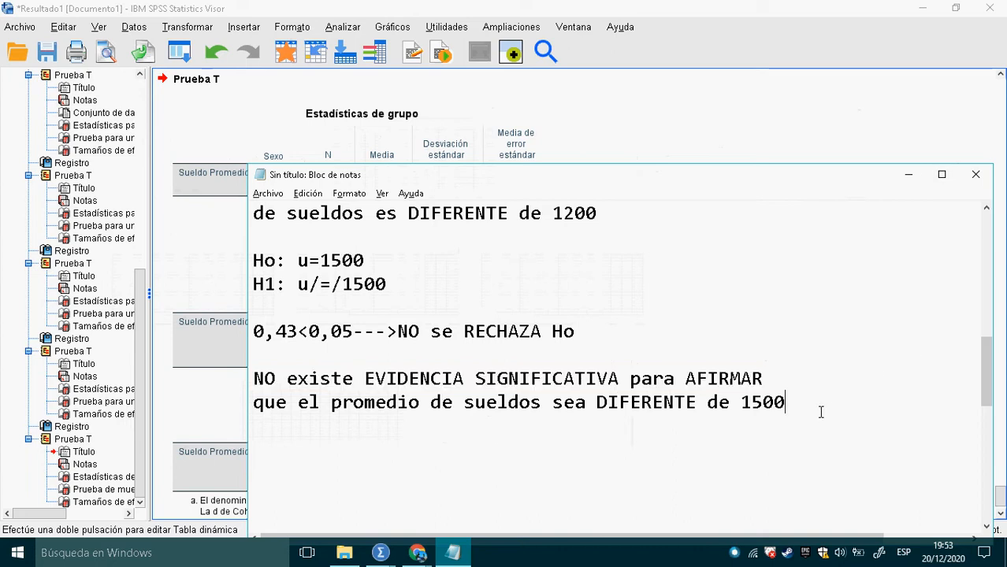
key(Return)
key(Return)
key(Return)
key(Return)
key(Return)
key(Return)
key(Return)
key(Return)
key(Return)
key(Return)
key(Return)
key(Return)
key(Return)
key(Return)
key(Return)
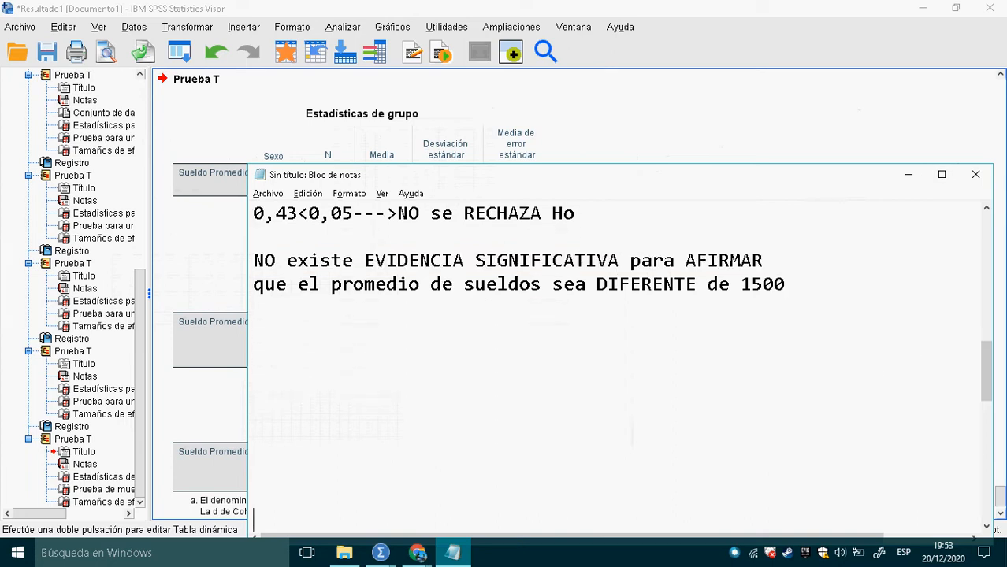
Begin a new hypothesis block in the blank area with "Ho", followed by a line break.
key(Up)
key(Up)
key(Up)
key(Up)
key(Up)
key(Up)
key(Up)
key(Up)
key(Up)
key(Up)
key(Up)
key(Up)
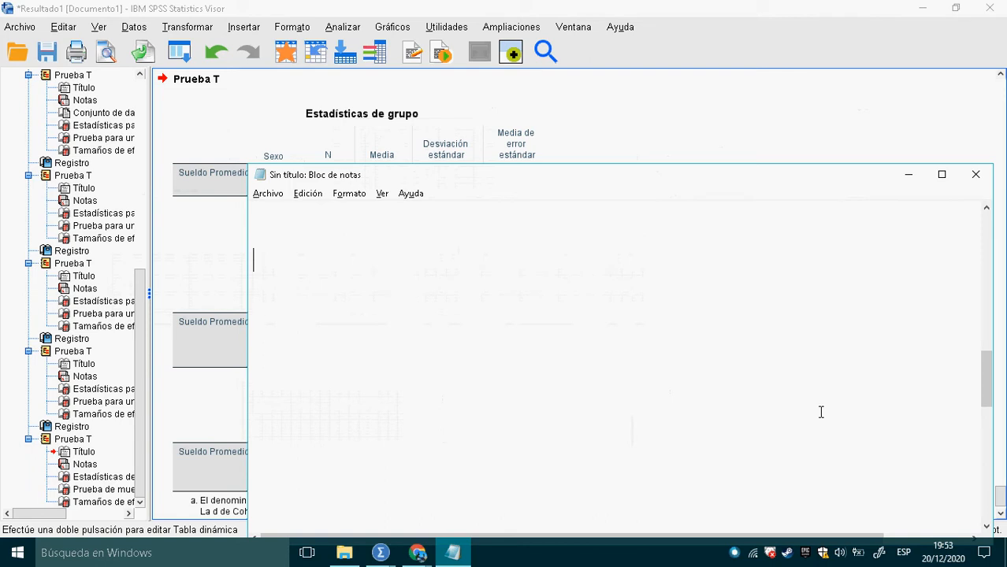
click(820, 412)
text(H)
key(Up)
key(Up)
key(Up)
key(Up)
key(Down)
key(Down)
key(Down)
key(Down)
key(Down)
key(Down)
key(Down)
key(Down)
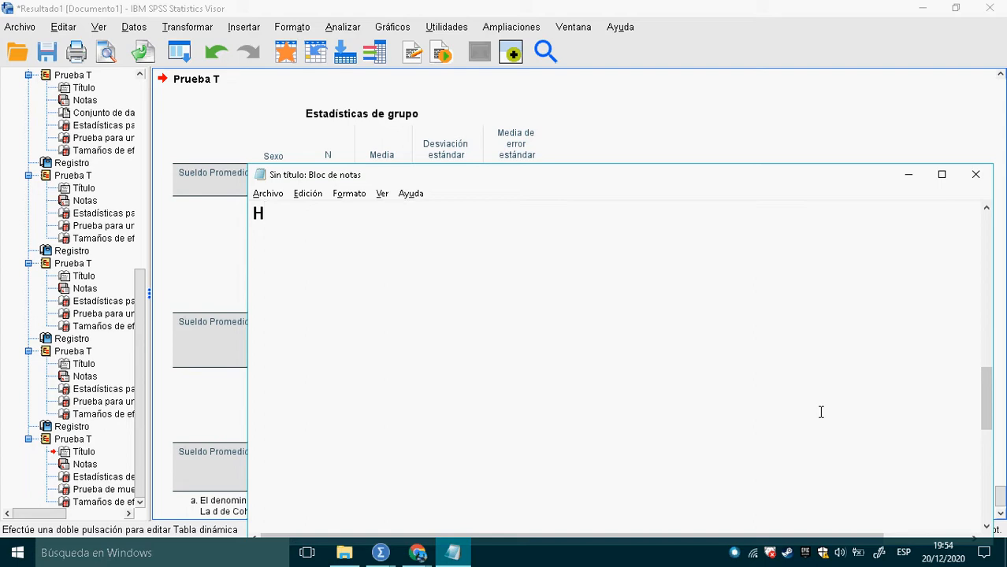
text(o)
key(Return)
Write the alternative hypothesis "H1: uh/=/um" on the line below "Ho".
text(H1: u)
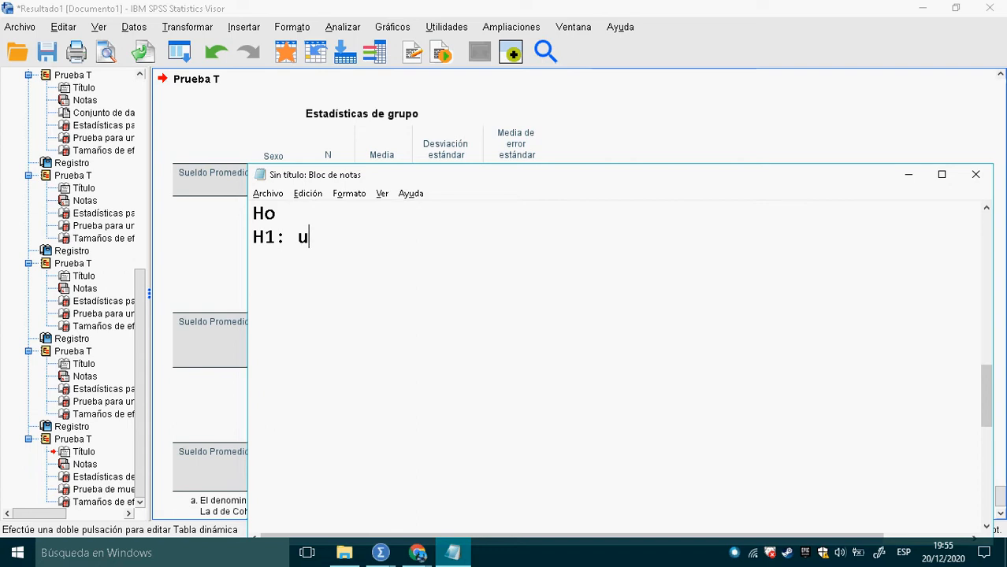
text(h)
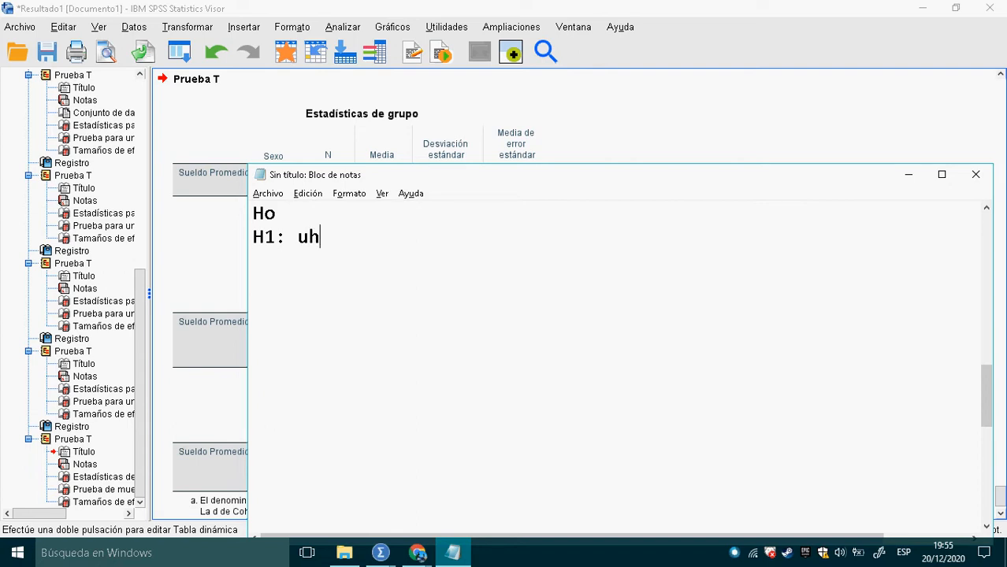
text(=/)
key(Left)
key(Left)
text(7)
key(BackSpace)
text(/)
key(Left)
key(Left)
text(/)
key(Right)
key(Right)
key(Right)
key(BackSpace)
text(um)
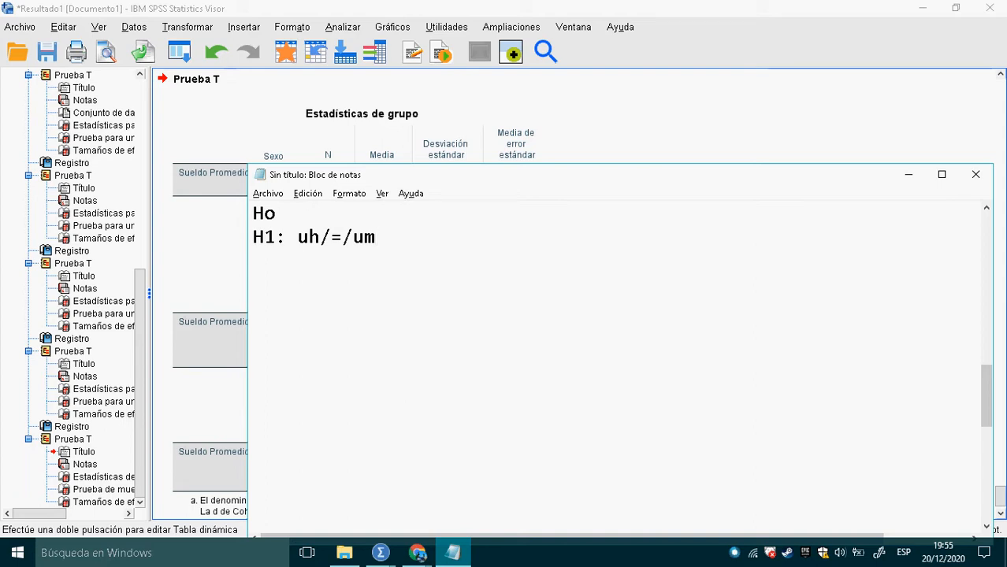
Copy the expression "uh/=/um" from the H1 line and paste it after "Ho:" on the line above.
key(shift+Left)
key(shift+Left)
key(shift+Left)
key(shift+Left)
key(shift+Left)
key(shift+Left)
key(shift+Left)
key(ctrl+c)
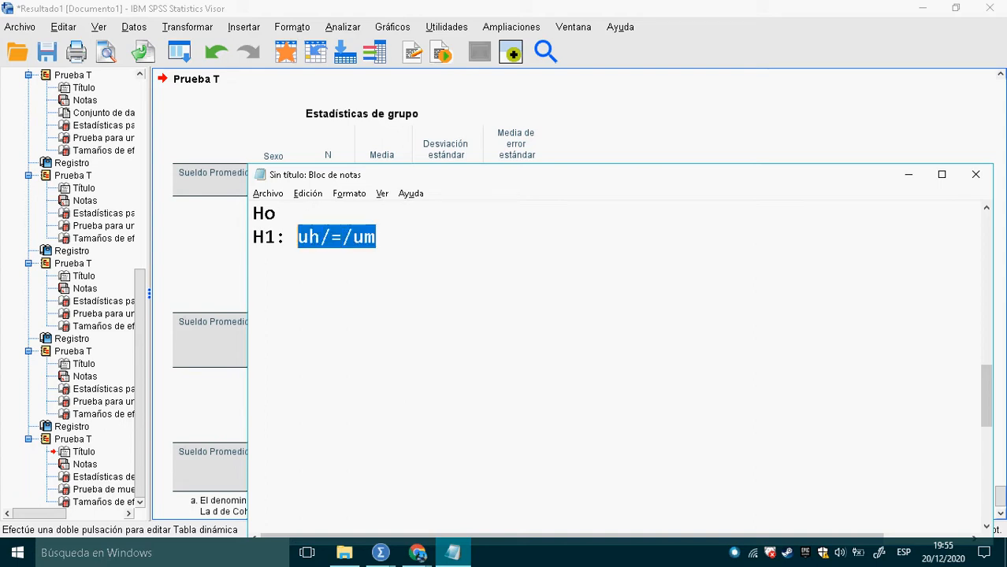
key(Up)
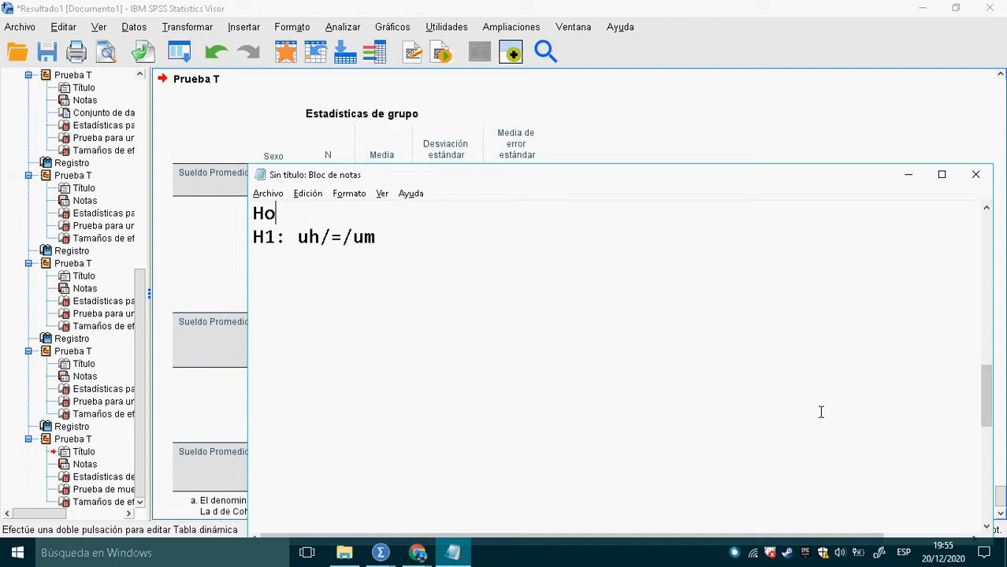
text(:)
key(ctrl+v)
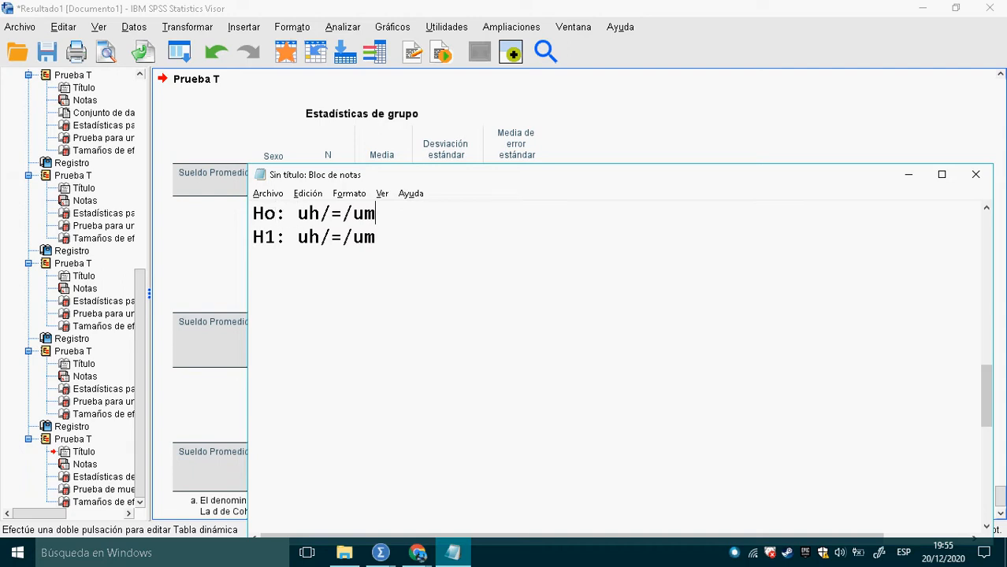
Remove both slashes from the pasted expression to make the null hypothesis read "Ho: uh=um".
key(Left)
key(Left)
key(BackSpace)
key(Left)
key(Left)
key(Delete)
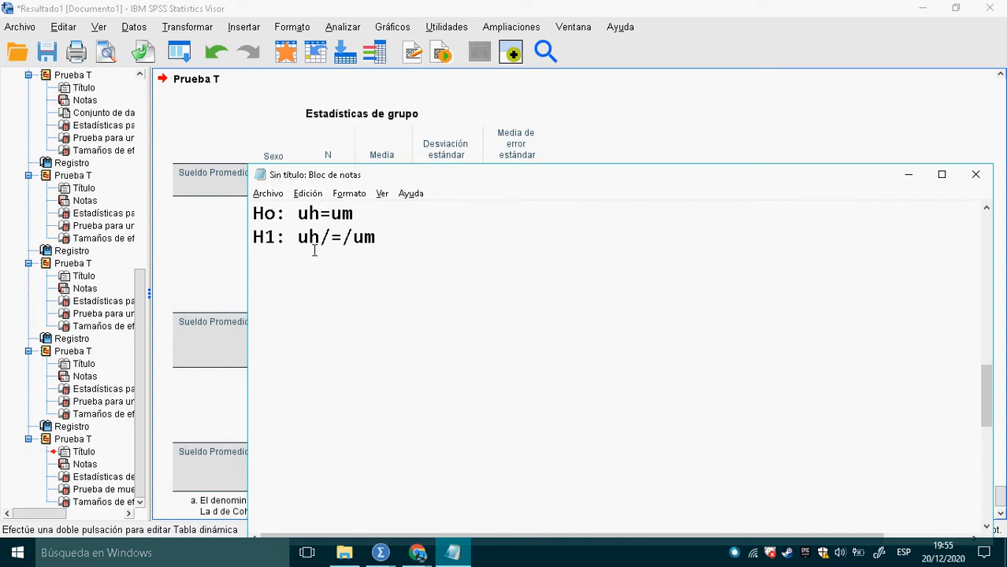
Review the Ho and H1 expressions by highlighting them, and add a new empty line below H1.
drag(354, 213, 309, 214)
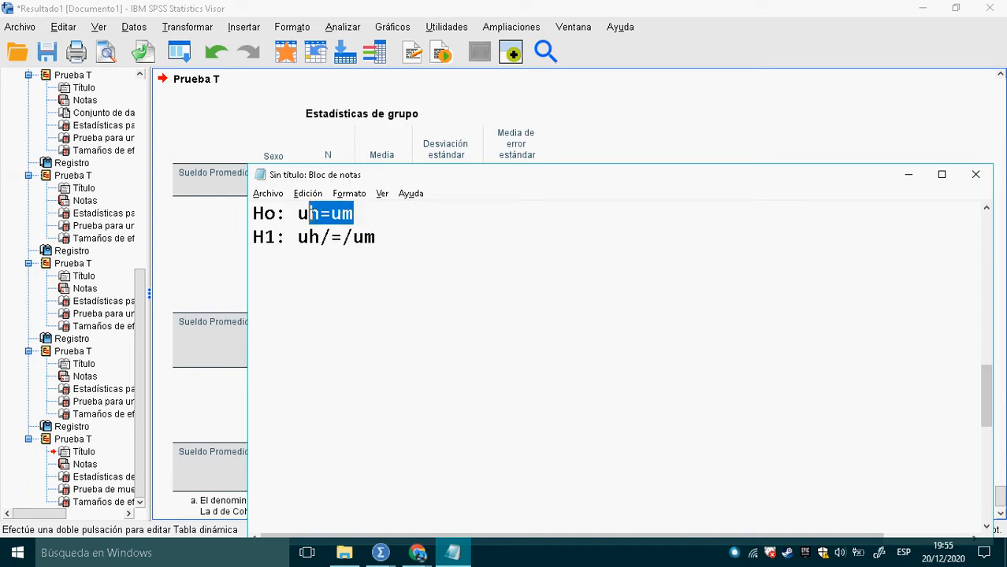
drag(397, 241, 299, 252)
click(403, 248)
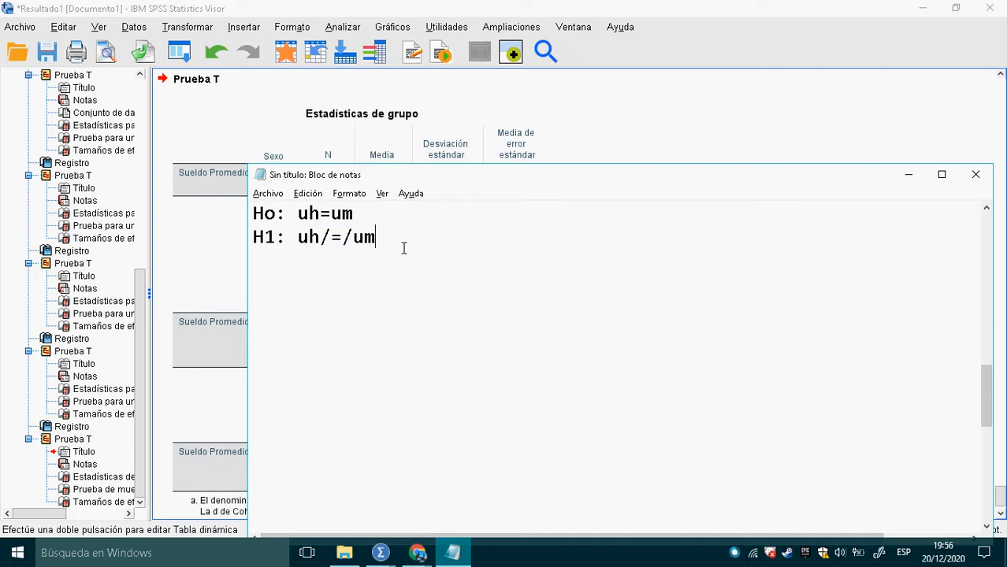
key(Return)
drag(377, 238, 268, 249)
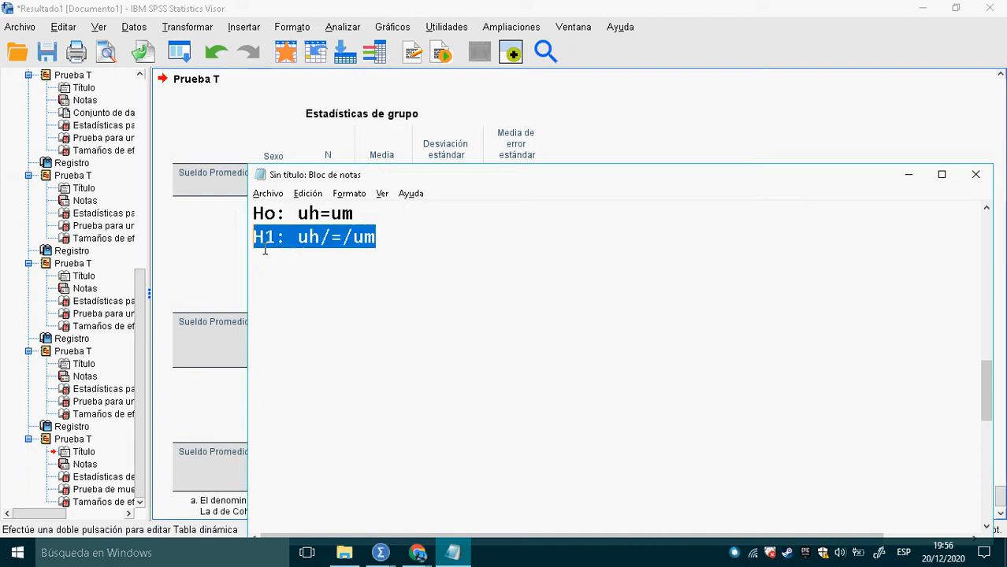
click(400, 258)
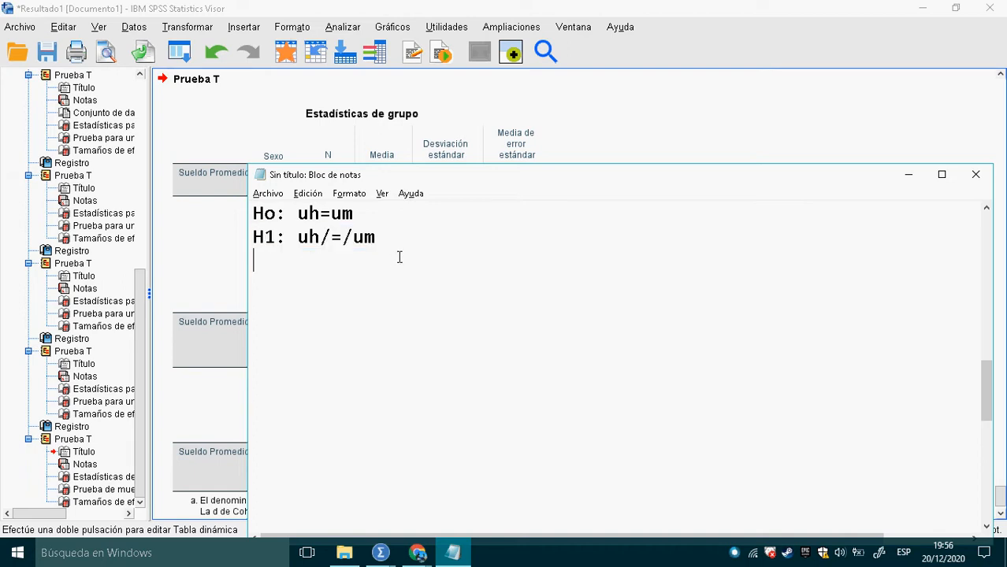
Switch to the Encuesta.sav data in SPSS and open the independent-samples T test setup.
click(214, 265)
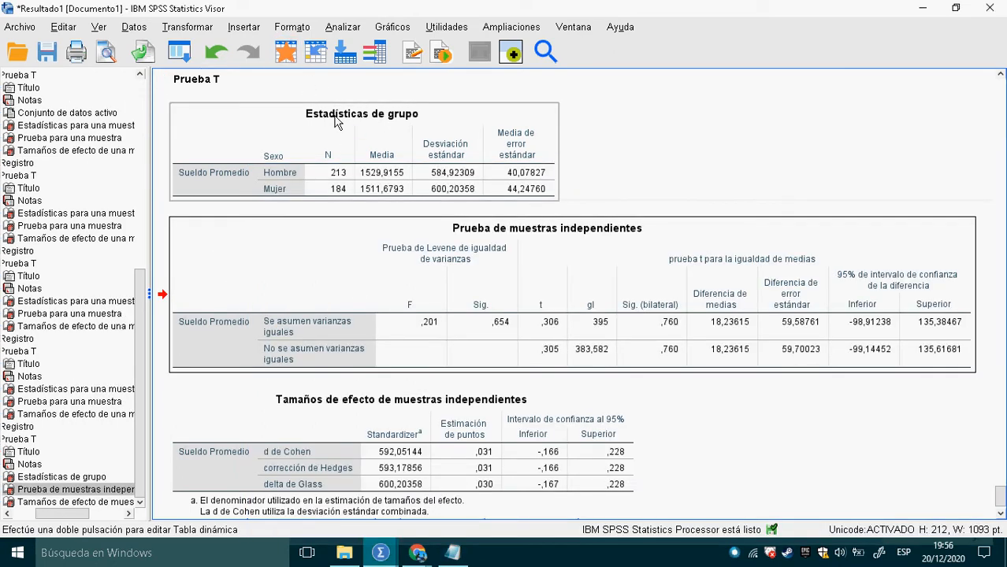
click(286, 50)
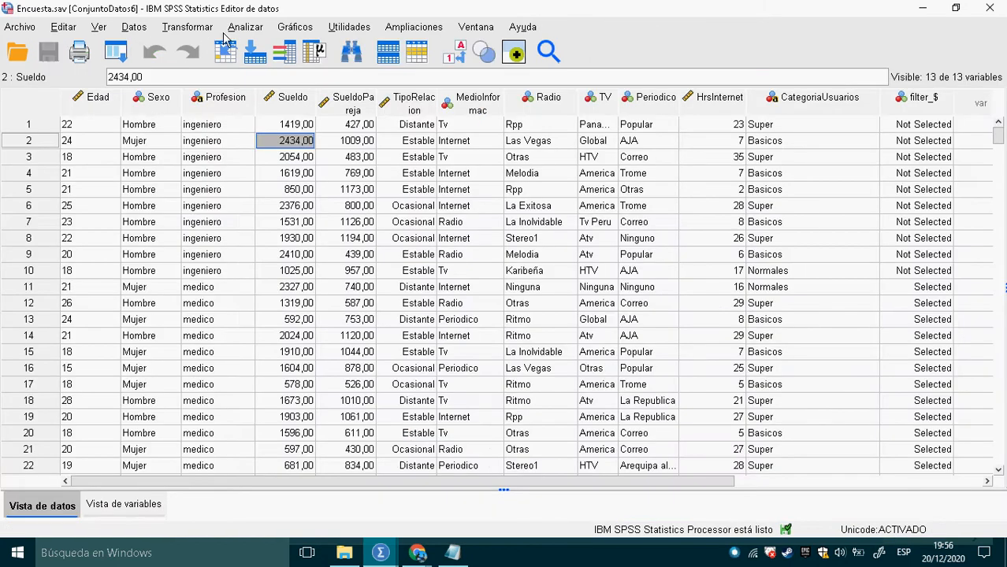
click(236, 28)
mouse_move(355, 88)
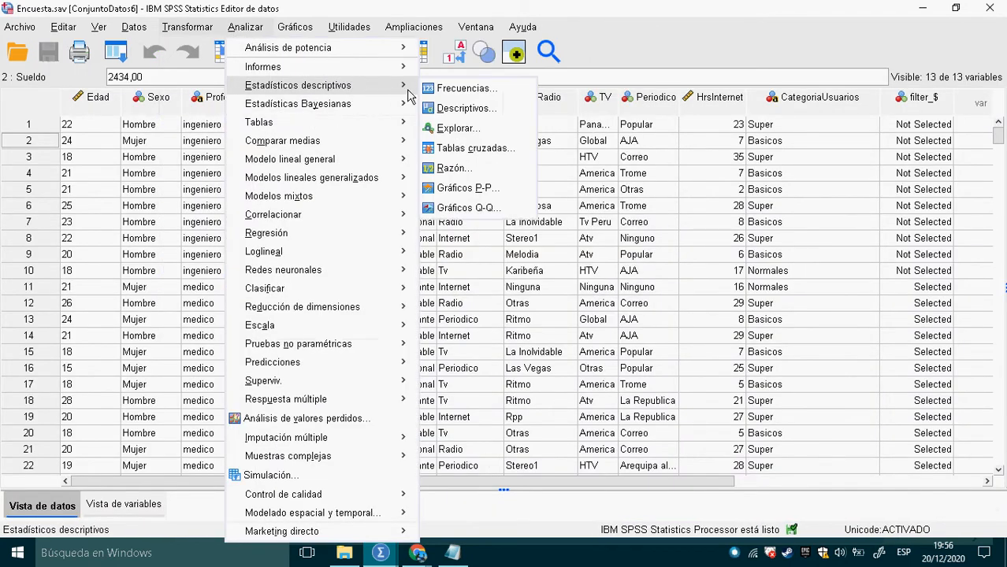
mouse_move(386, 147)
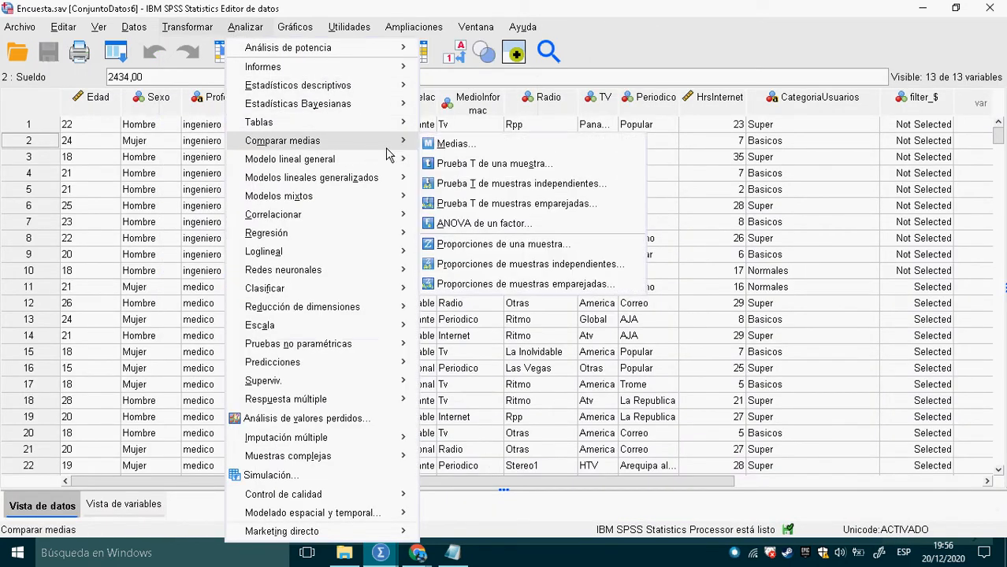
click(571, 194)
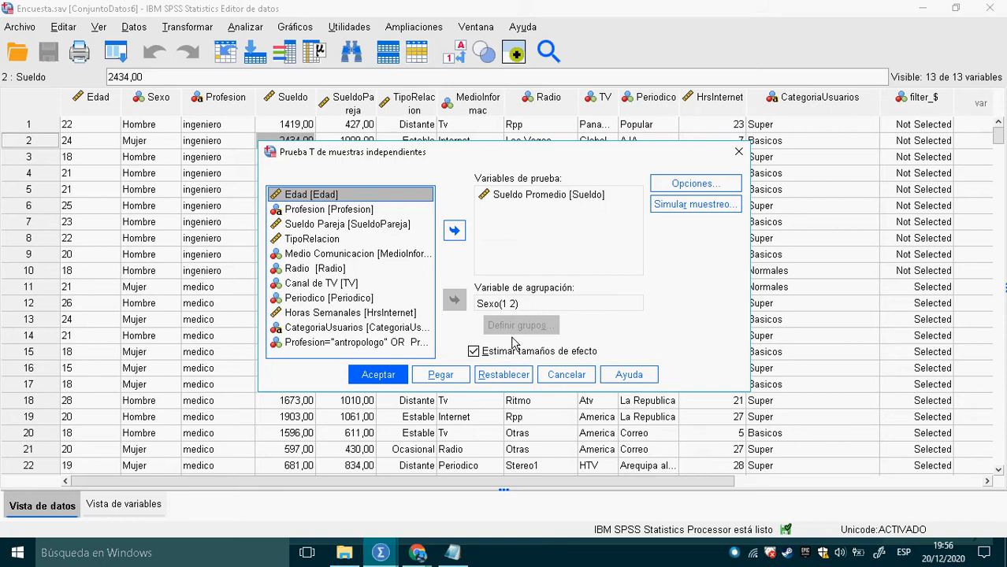
Run the independent-samples T test for Sueldo Promedio grouped by Sexo (1 2), then inspect the group statistics and independent-samples test tables.
click(388, 377)
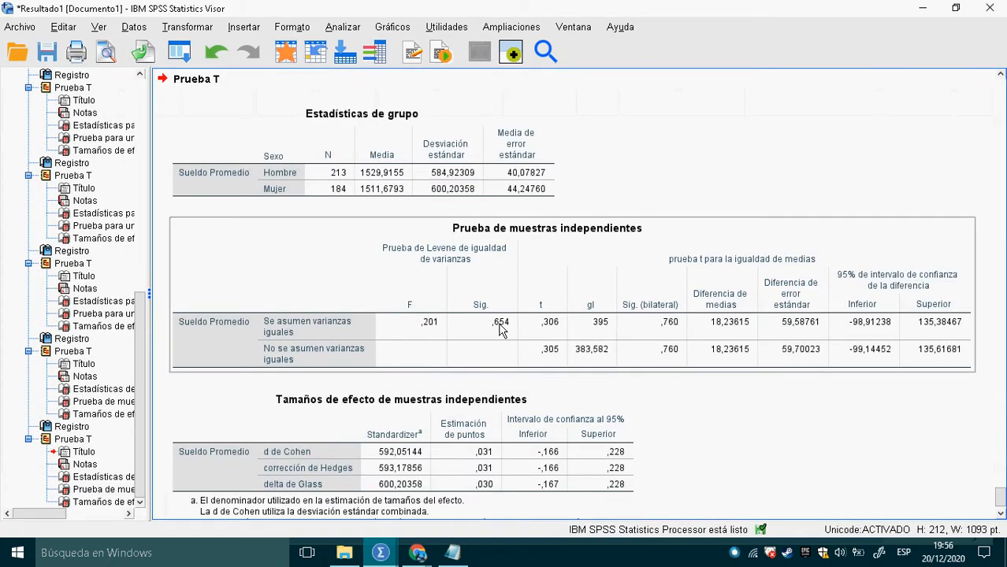
click(368, 170)
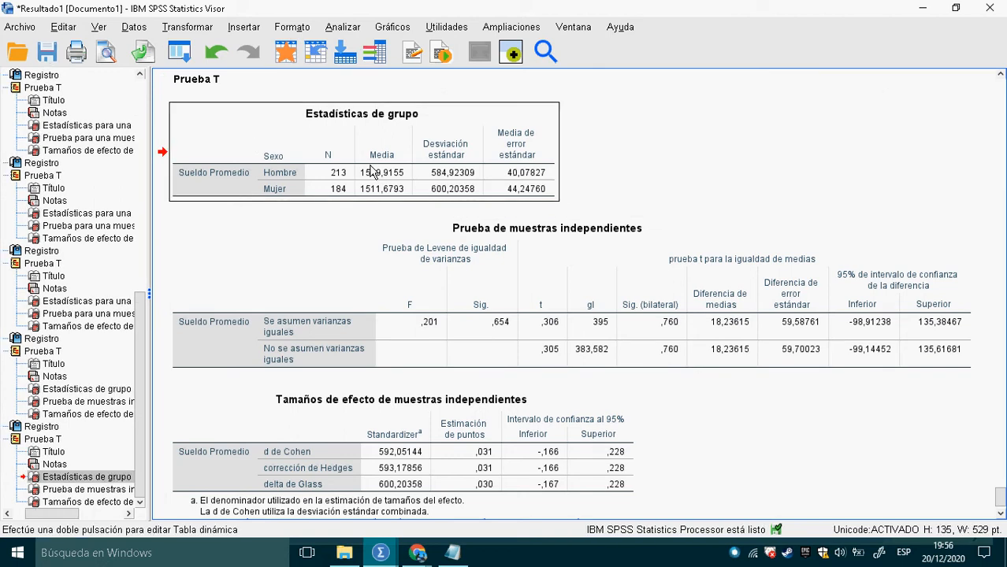
click(449, 334)
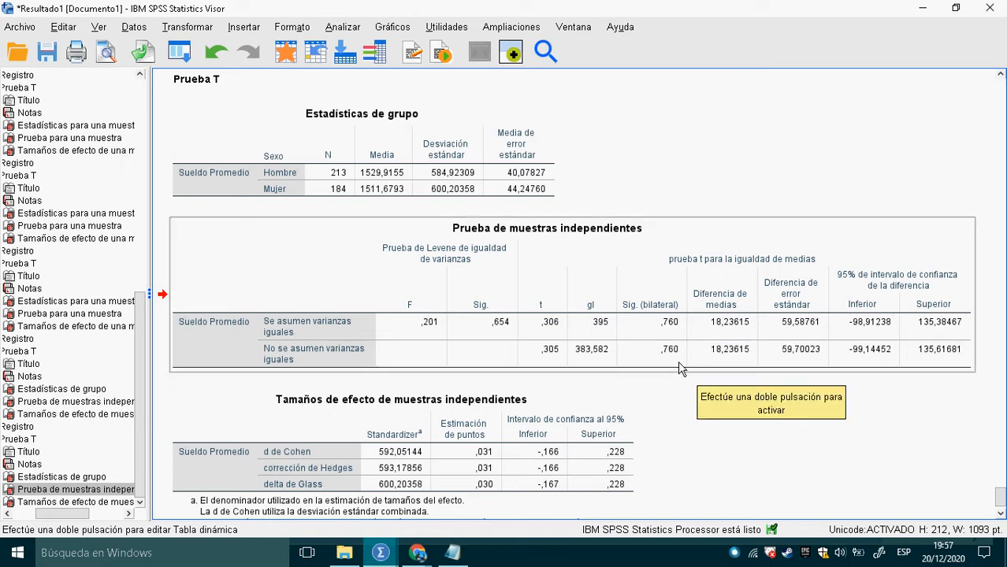
Switch to Notepad and add the comparison "0,76<0,05" below the hypotheses, leaving a blank line between them.
key(alt+Tab)
key(Return)
key(Return)
text(0,76)
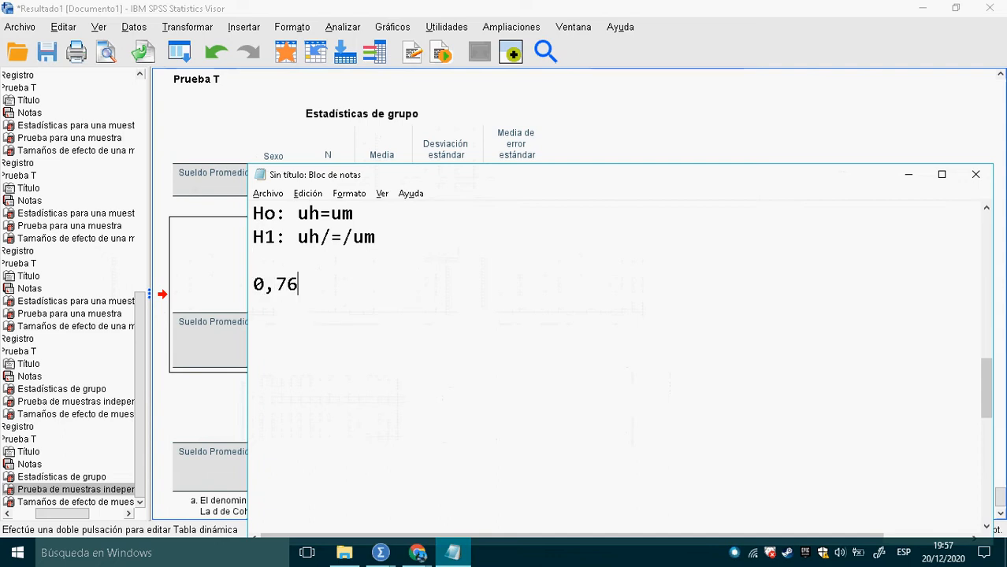
text(<0,)
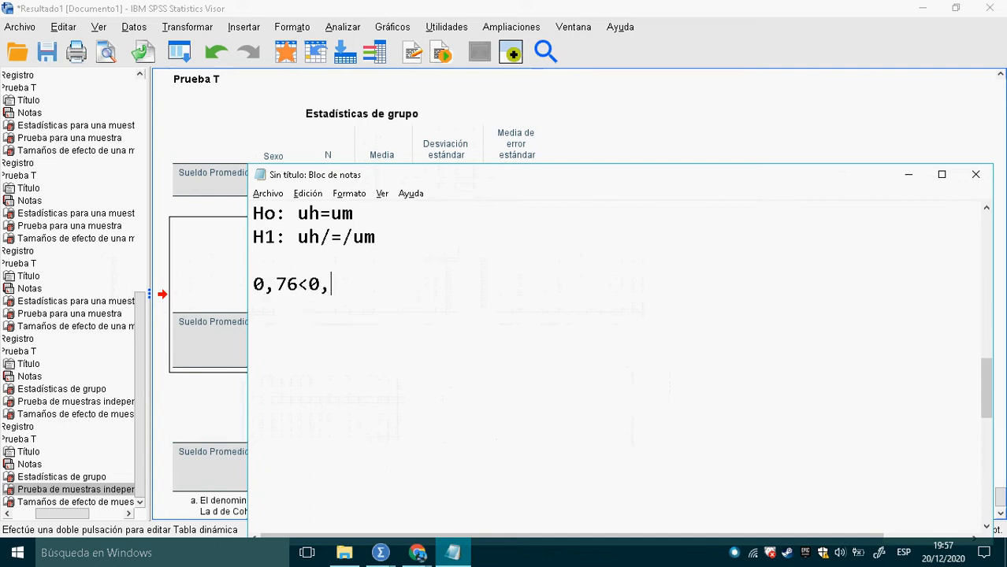
text(05___)
key(BackSpace)
key(BackSpace)
key(BackSpace)
Append the decision "--> NO se RECHAZA Ho" to the 0,76<0,05 comparison and start a new line.
text(--<)
key(BackSpace)
text(> NO )
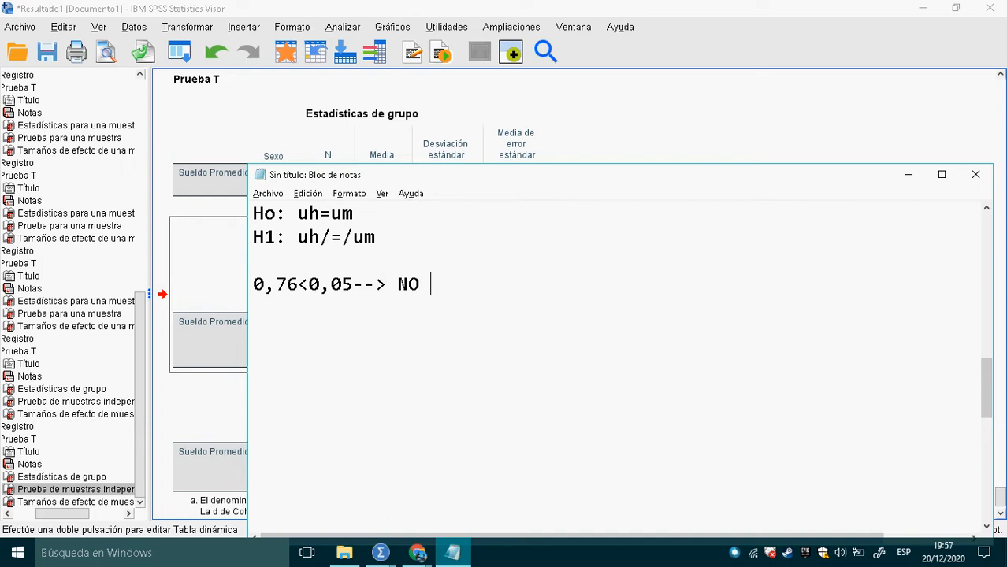
text(se RECHAZA Ho)
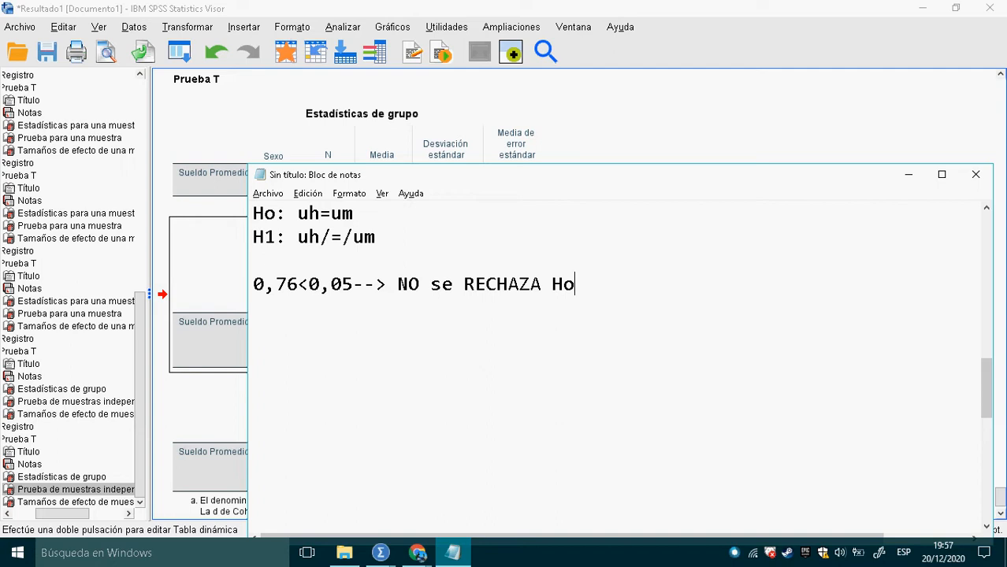
key(Return)
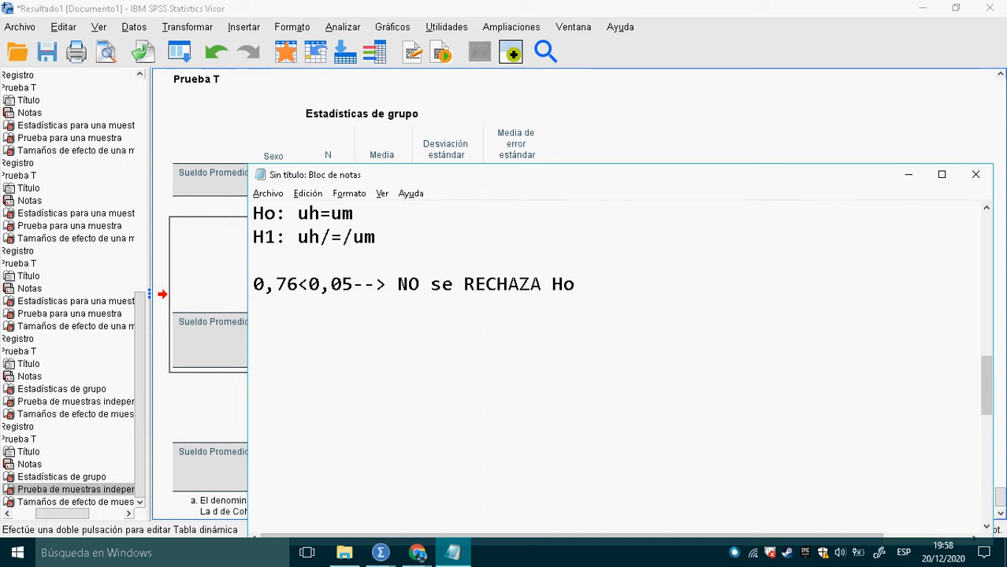
key(alt+Tab)
key(alt+Tab)
key(alt+Tab)
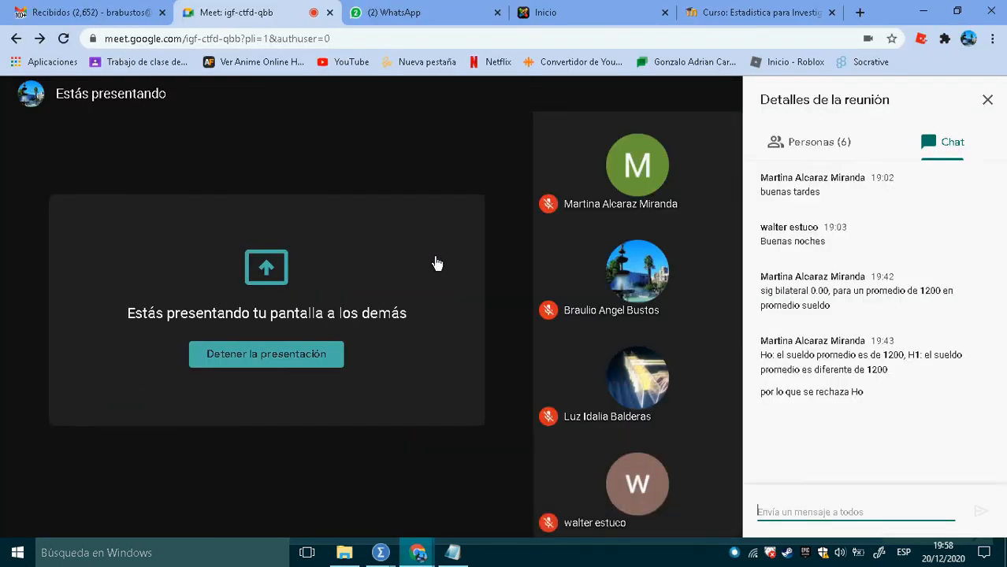
key(alt+Tab)
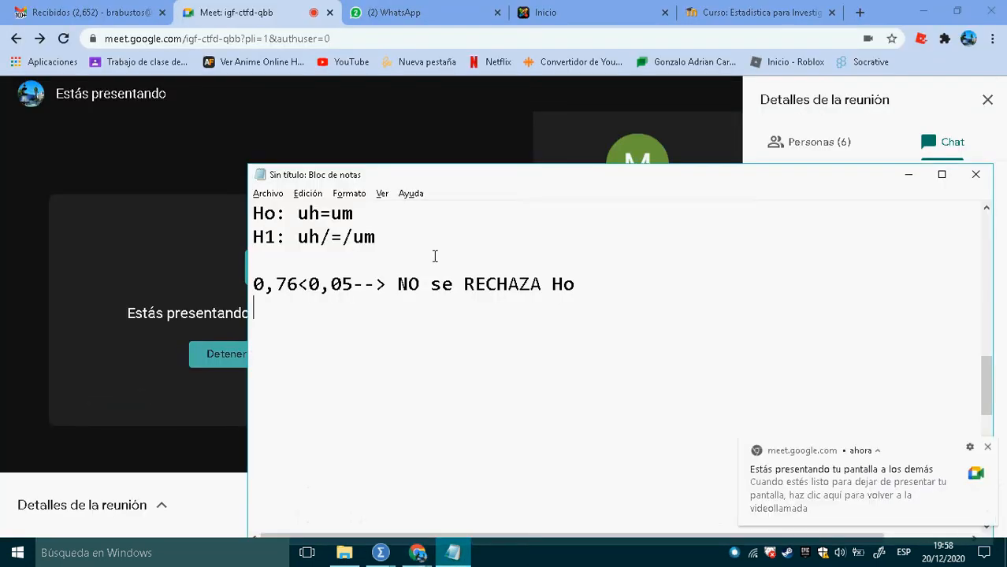
key(alt+Tab)
key(alt+Tab)
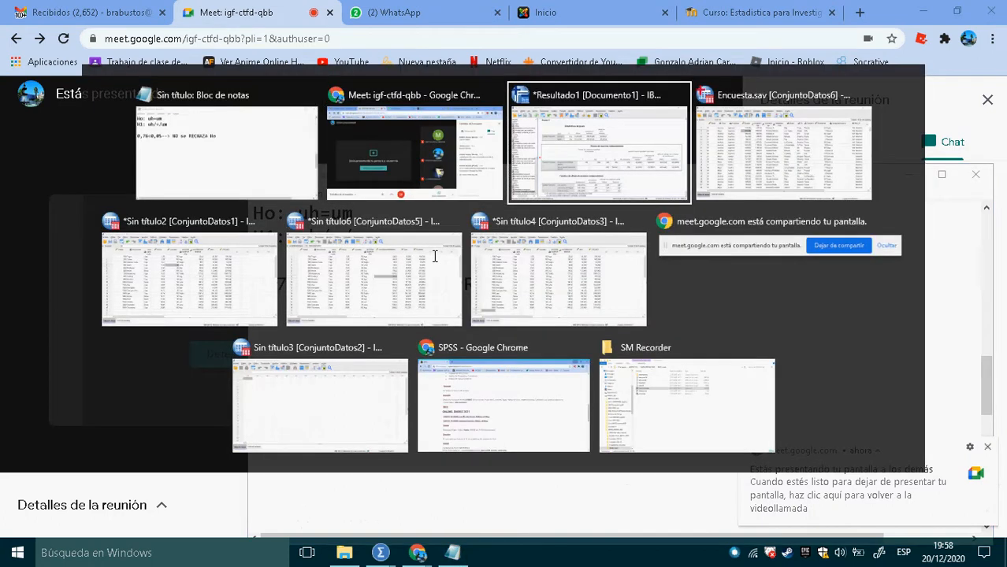
key(alt+Tab)
key(alt+Tab)
key(alt+Tab)
key(alt+Tab)
key(alt+Tab)
key(alt+Tab)
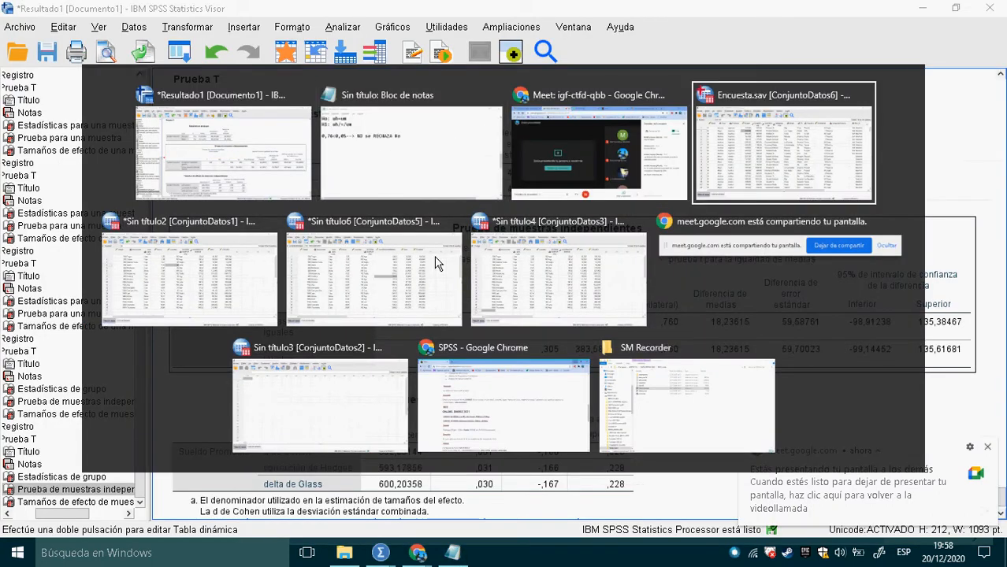
key(alt+Tab)
key(alt+Tab)
key(alt+Tab)
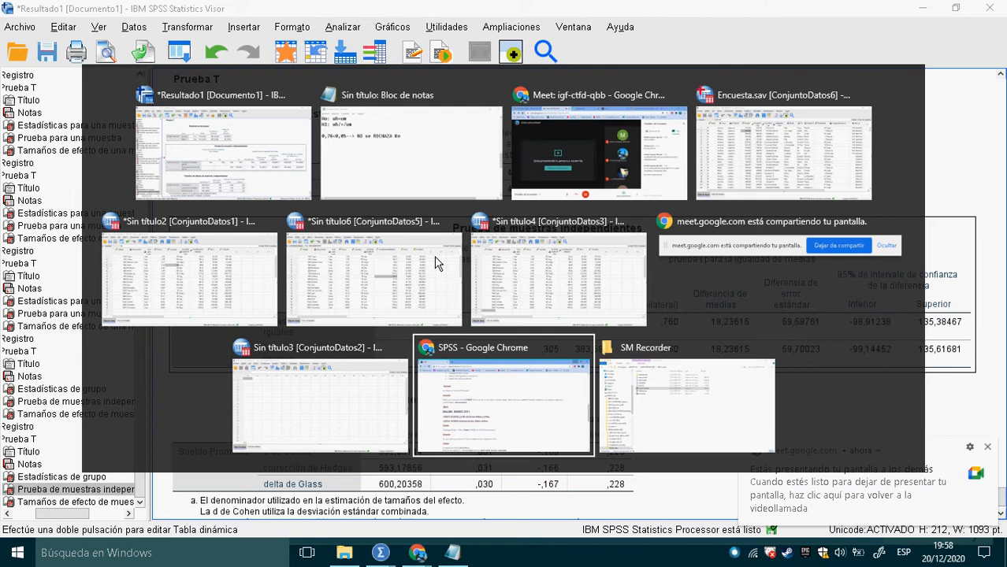
key(alt+Tab)
key(alt+Tab)
key(alt+Tab)
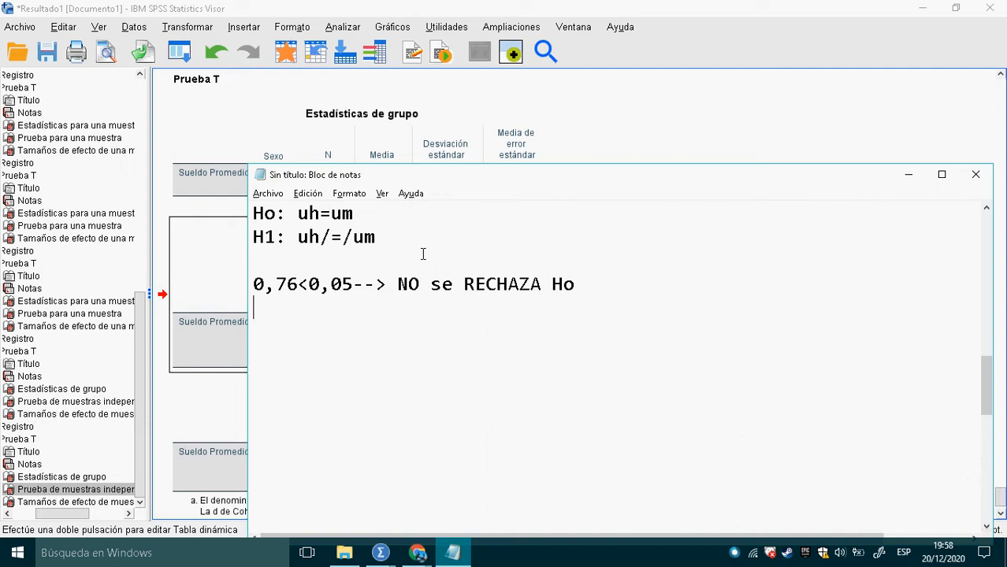
Review the noted significance value 0,76 against the independent-samples test table in the SPSS output, then return to the notes.
click(304, 291)
key(shift+Left)
key(shift+Left)
key(shift+Left)
key(shift+Left)
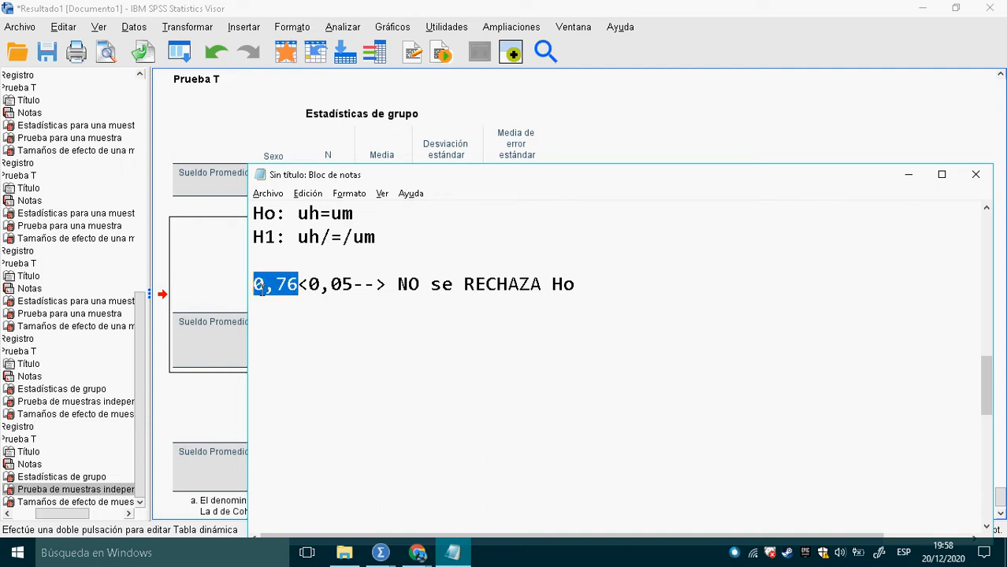
click(300, 290)
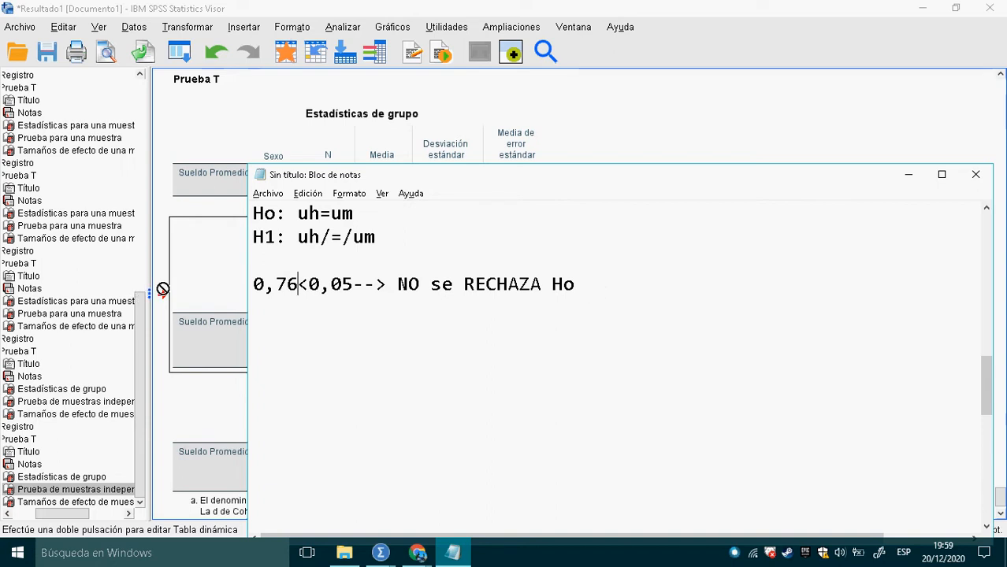
click(209, 292)
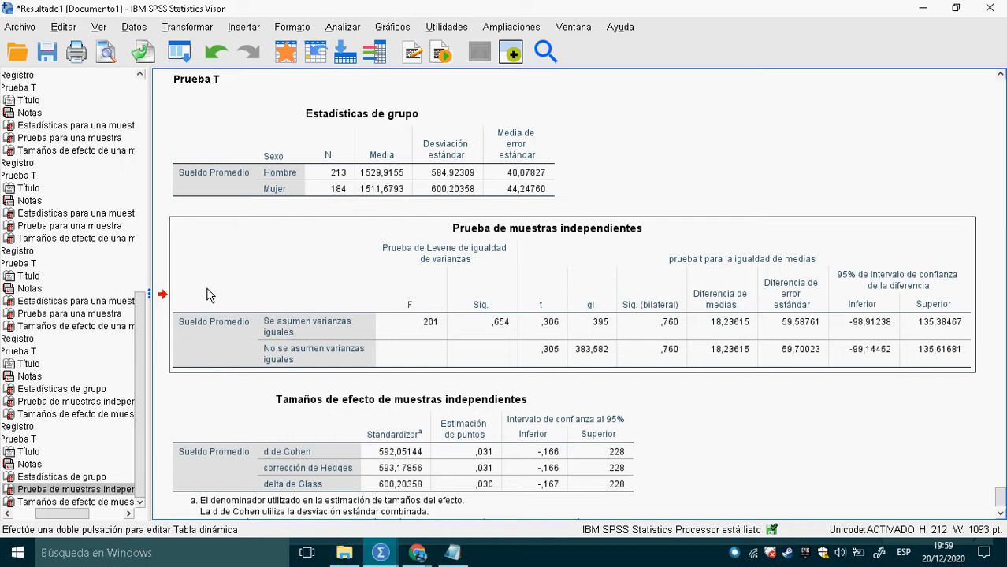
key(alt+Tab)
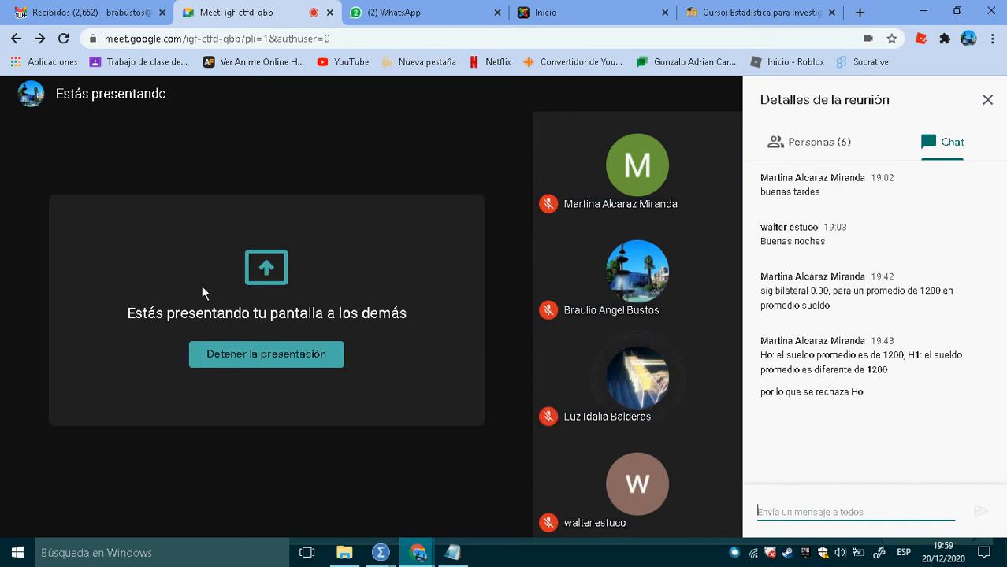
key(alt+Tab)
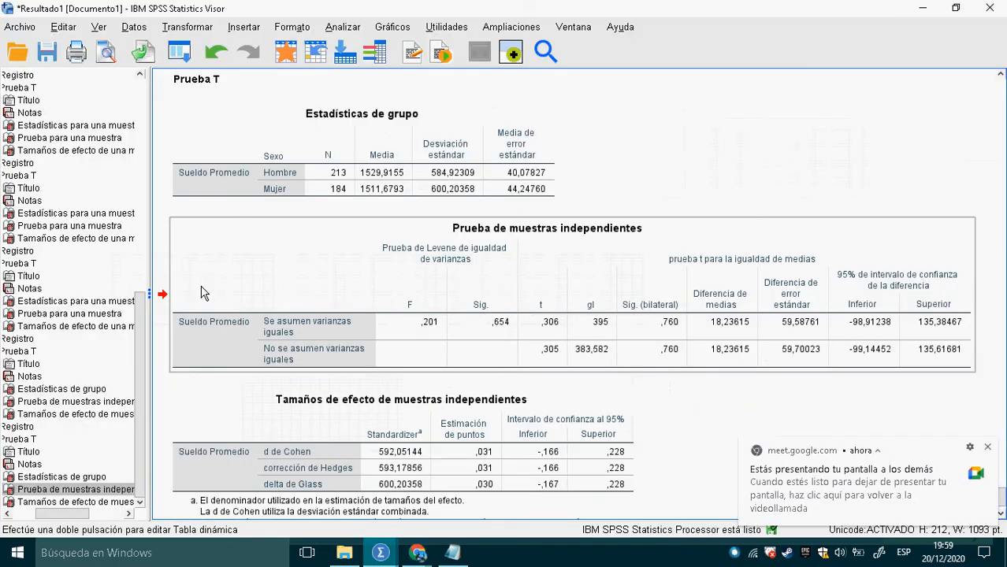
key(alt+Tab)
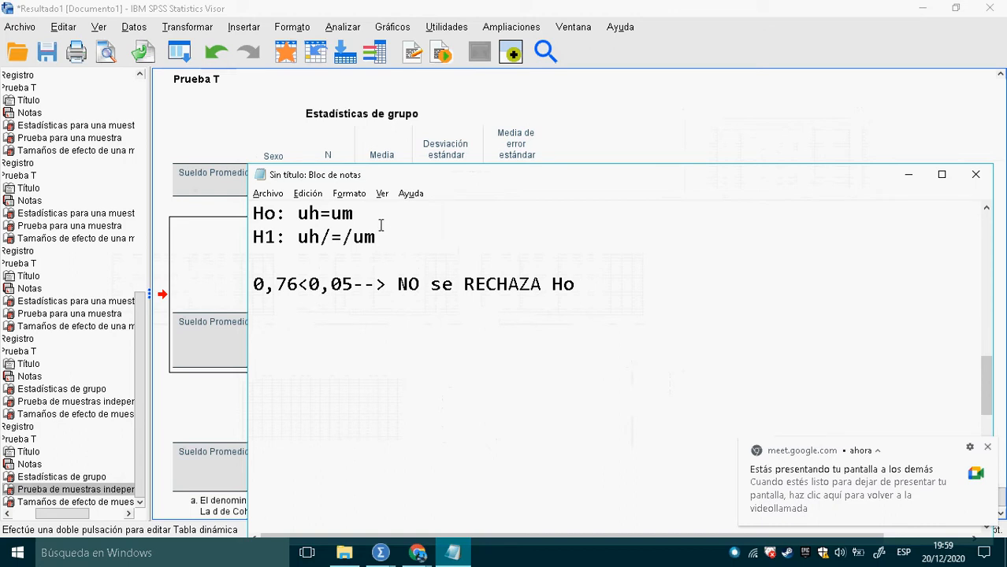
Review the Ho and H1 statements and the significance value 0,76 in the notes.
drag(381, 216, 264, 226)
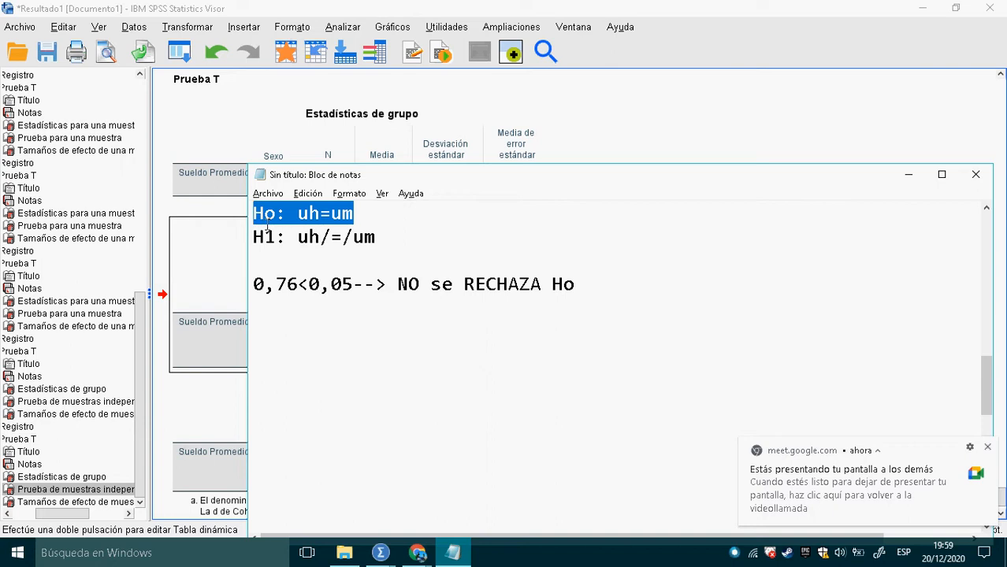
click(336, 220)
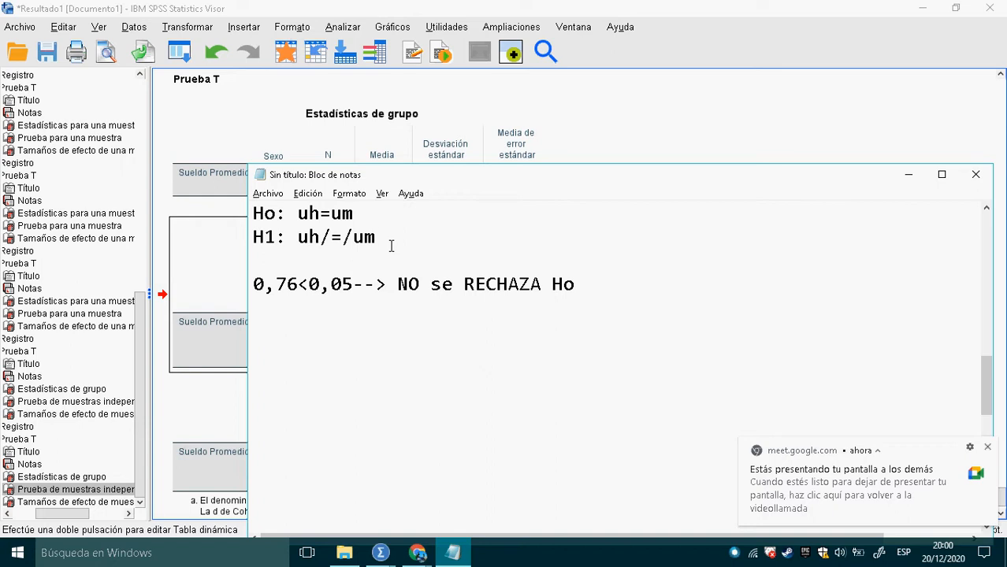
drag(390, 246, 262, 250)
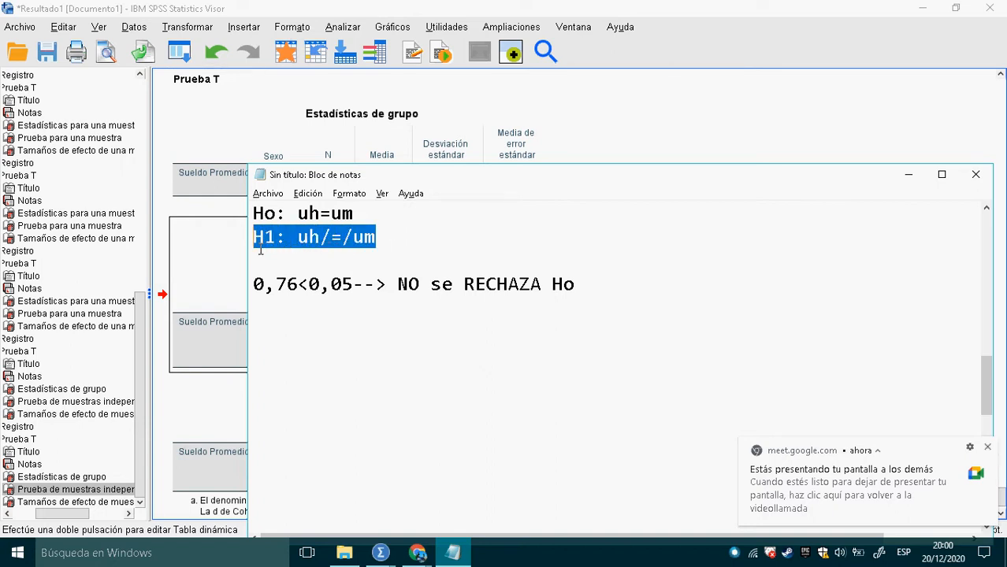
click(332, 247)
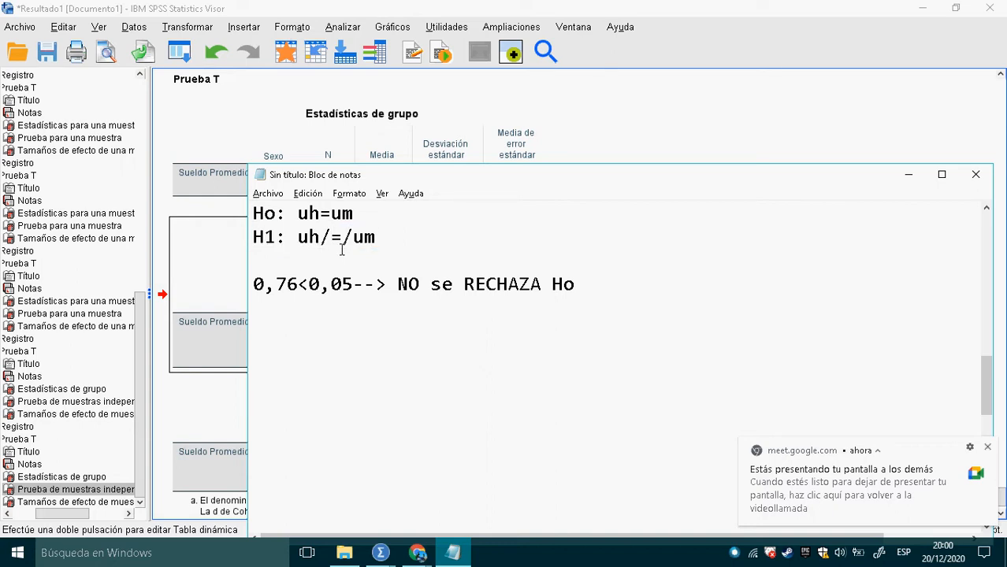
click(386, 243)
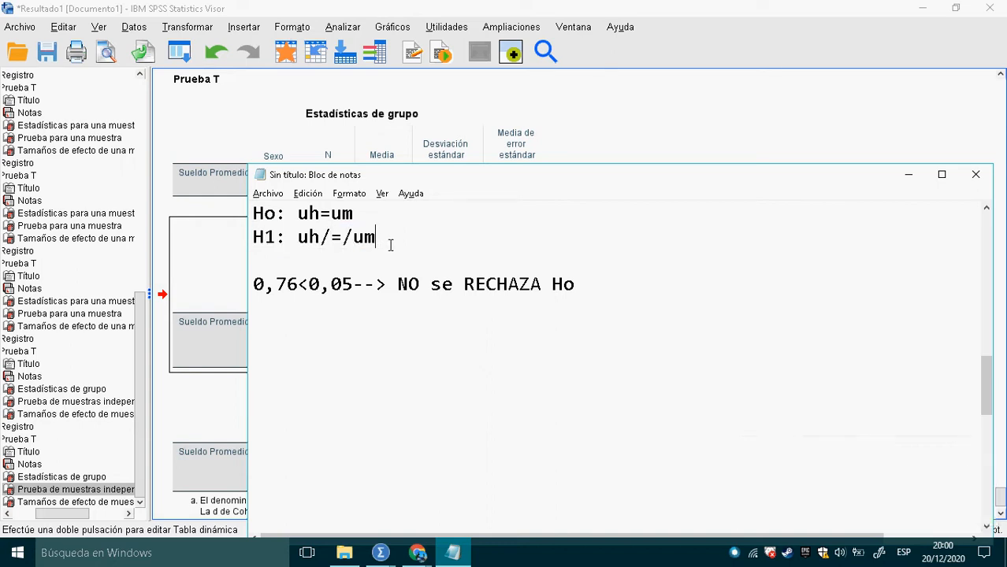
drag(396, 243, 253, 248)
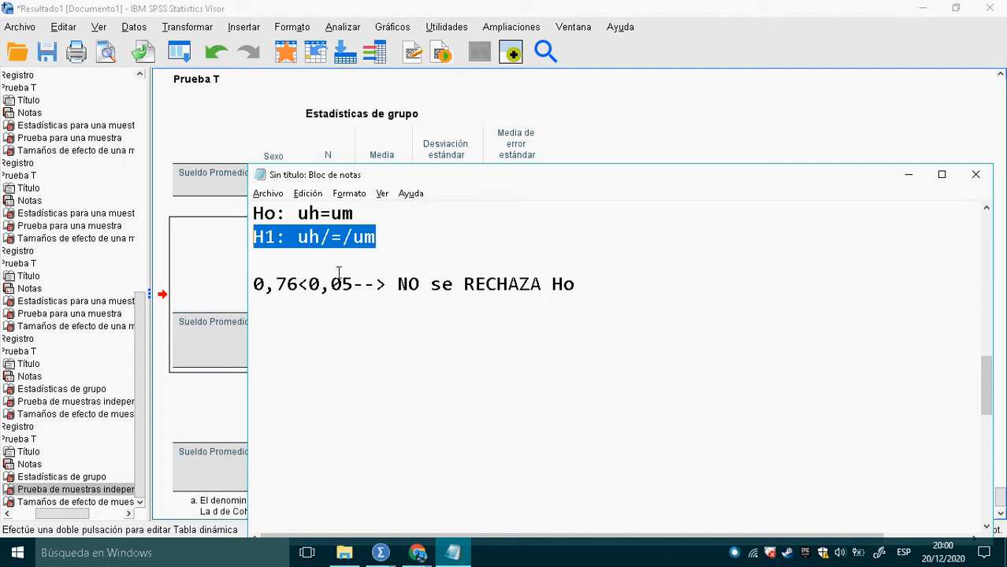
double_click(292, 287)
drag(285, 292, 256, 295)
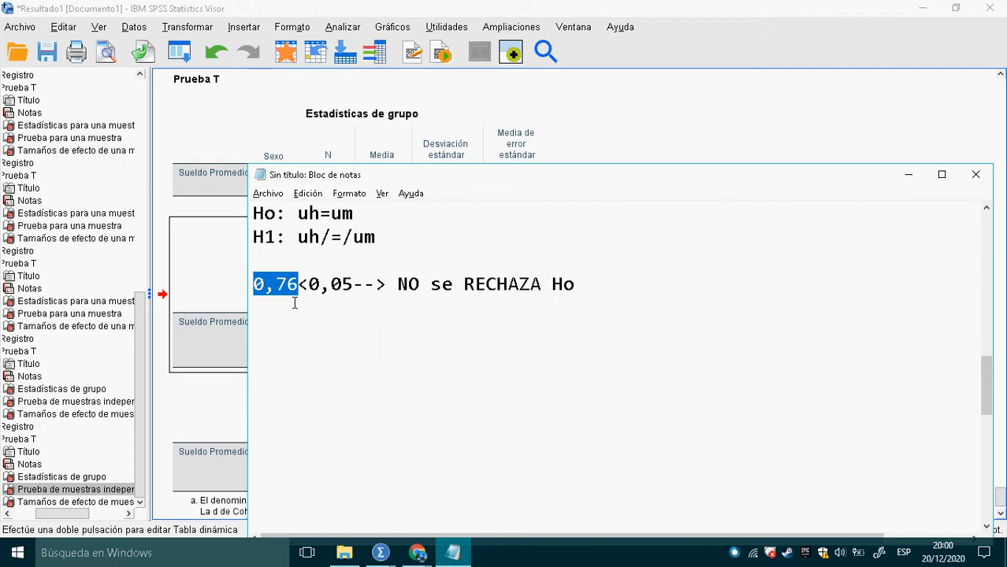
key(alt+Tab)
key(alt+Tab)
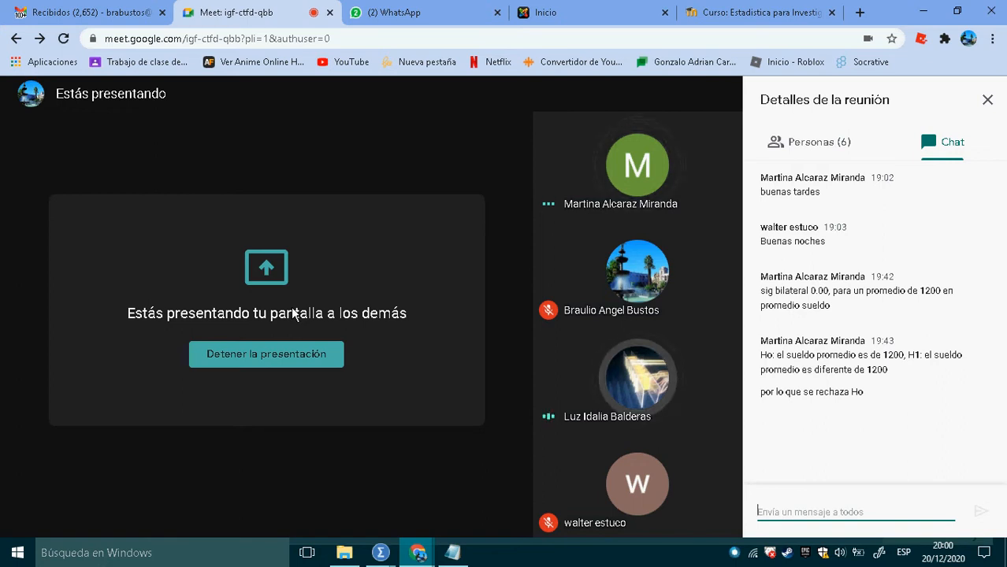
key(alt+Tab)
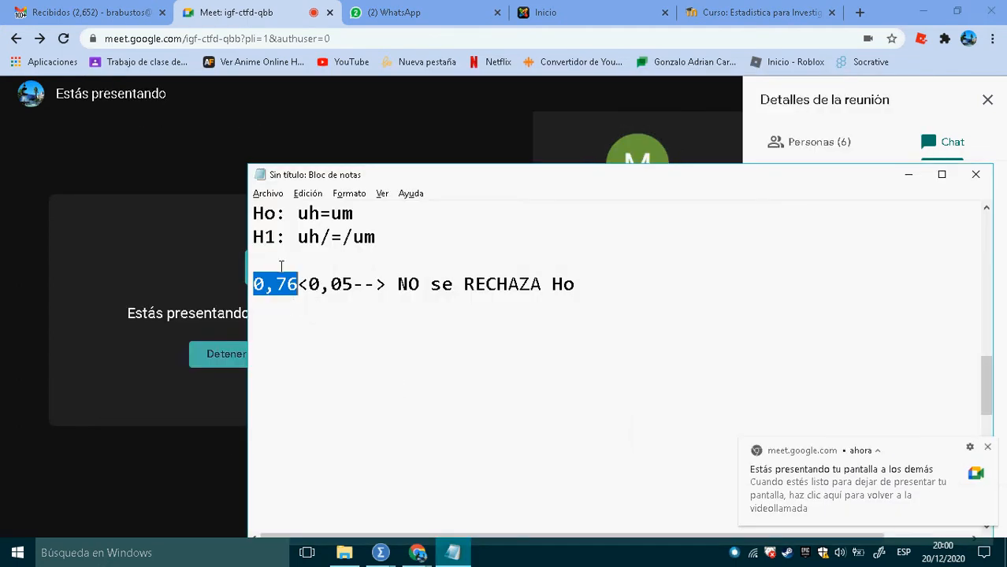
Add two new lines below the decision about Ho and dismiss the screen-sharing notification.
click(609, 299)
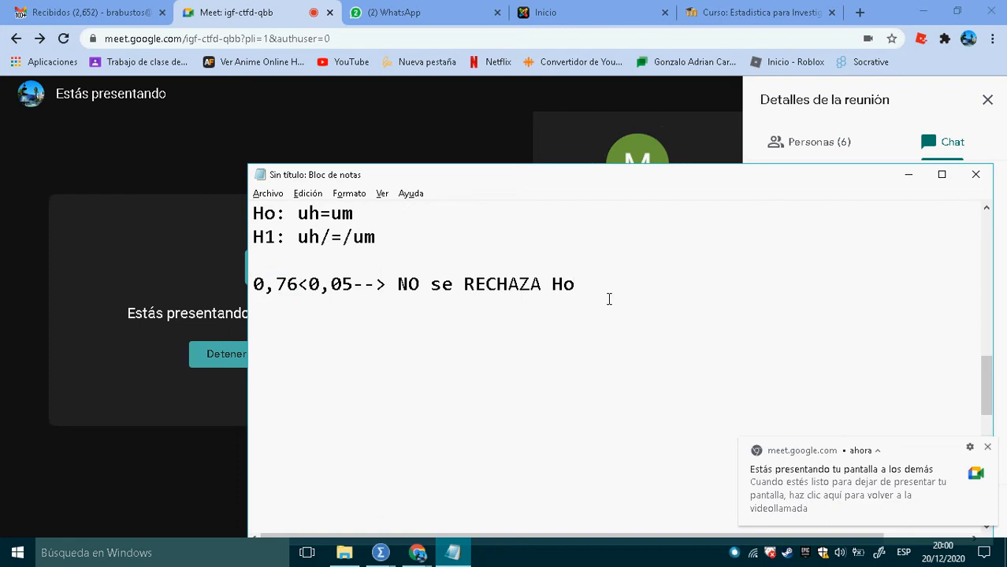
key(Return)
key(Return)
click(987, 447)
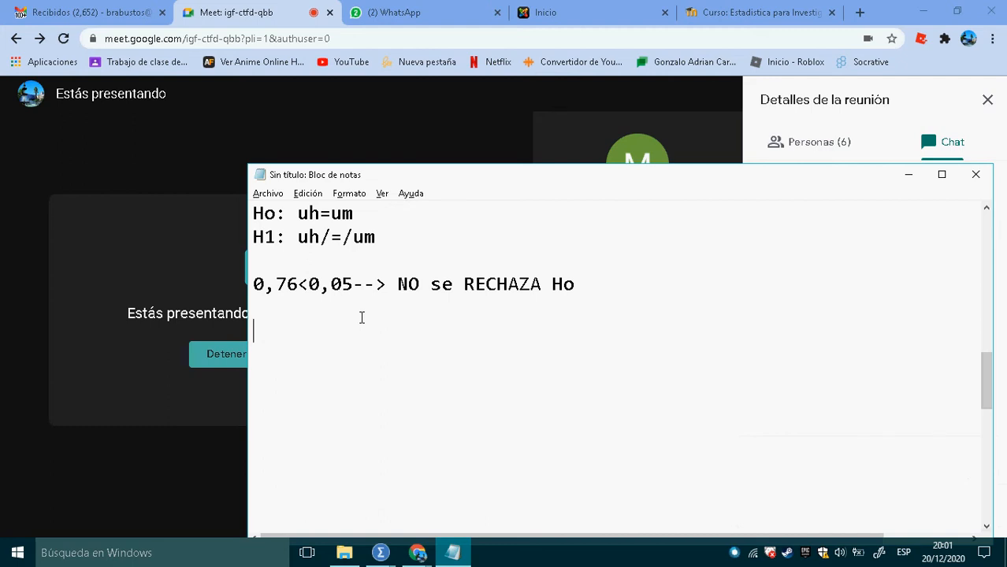
click(411, 241)
click(281, 318)
drag(422, 249, 258, 251)
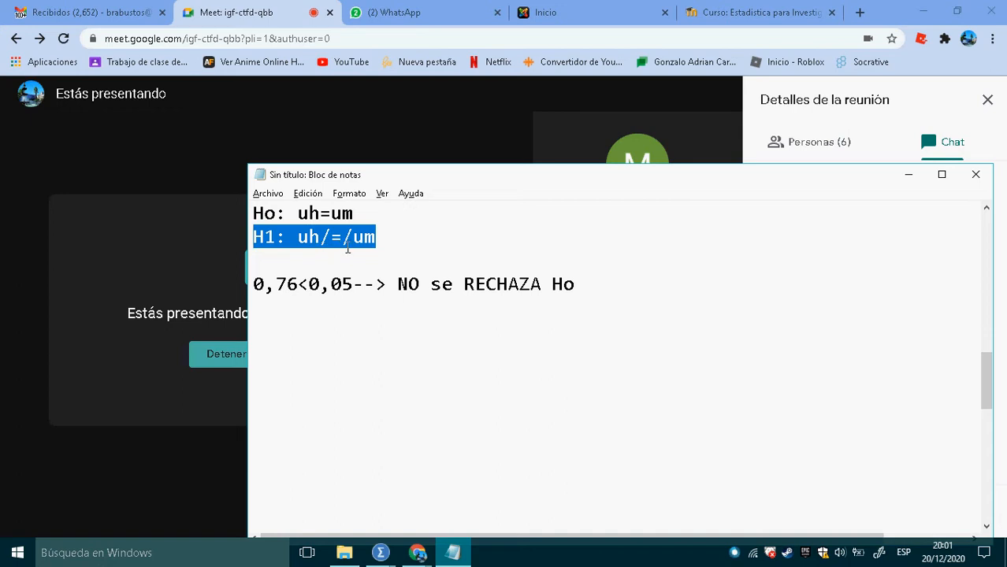
click(412, 293)
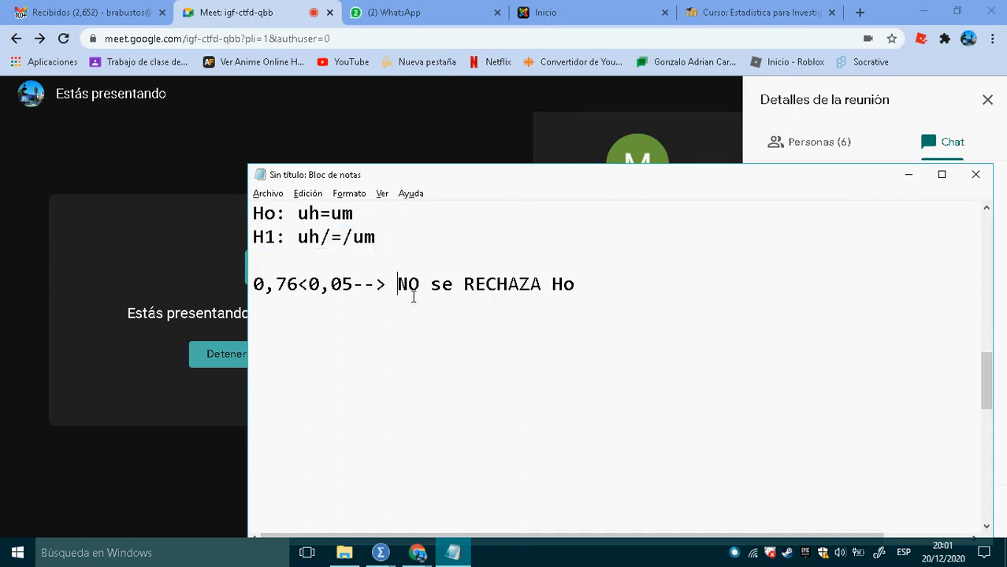
Write the conclusion's first line "NO EXISTE evidencia SIGNIFICATIVA para AFIRMAR" below the decision about Ho, leaving a blank line between.
click(603, 296)
key(Return)
key(Return)
text(NO EXIASTE)
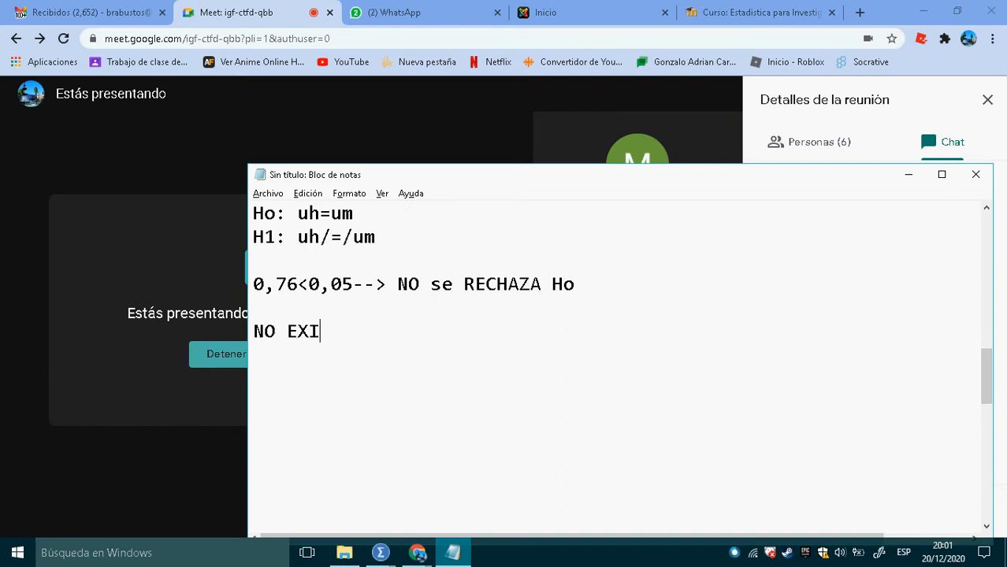
key(BackSpace)
key(BackSpace)
key(BackSpace)
key(BackSpace)
text(STE en)
key(BackSpace)
text(vide)
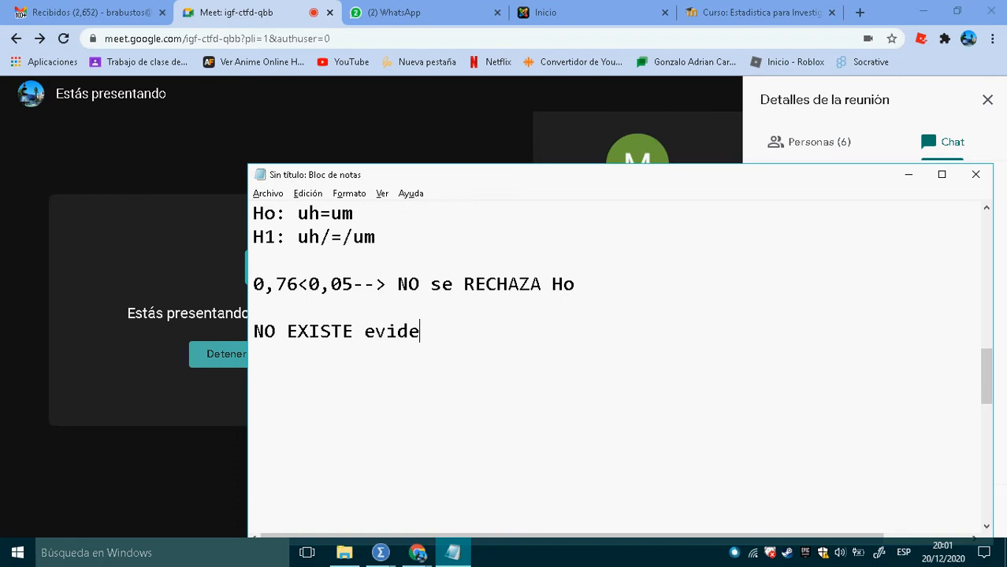
text(ncia SIGNIFI)
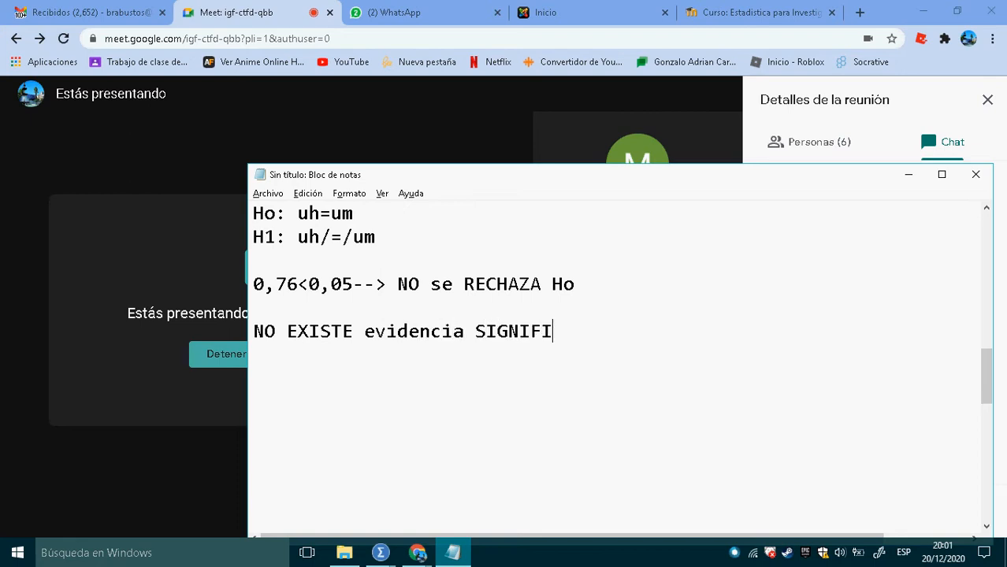
text(CATIVA para )
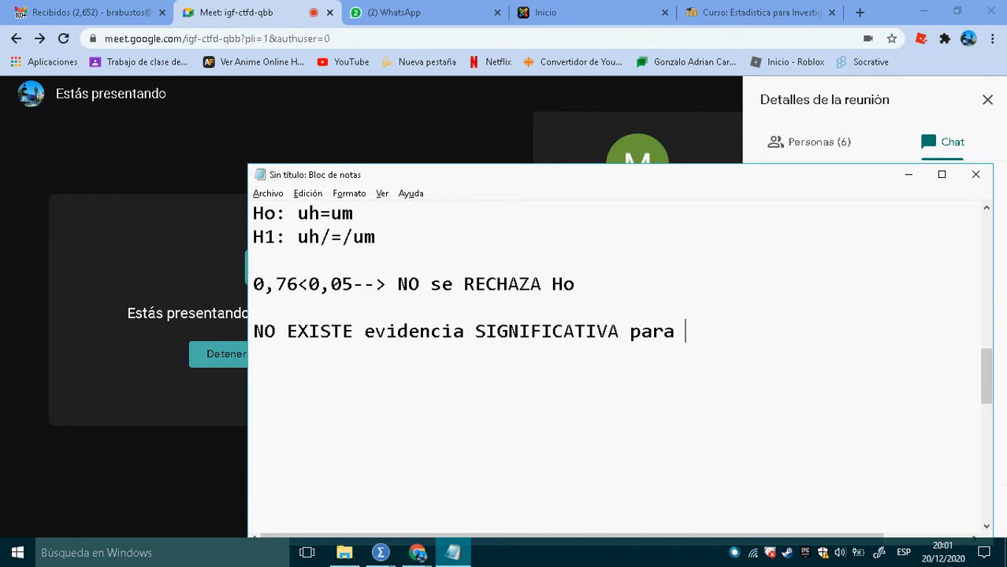
text(AFIRMAR)
key(Return)
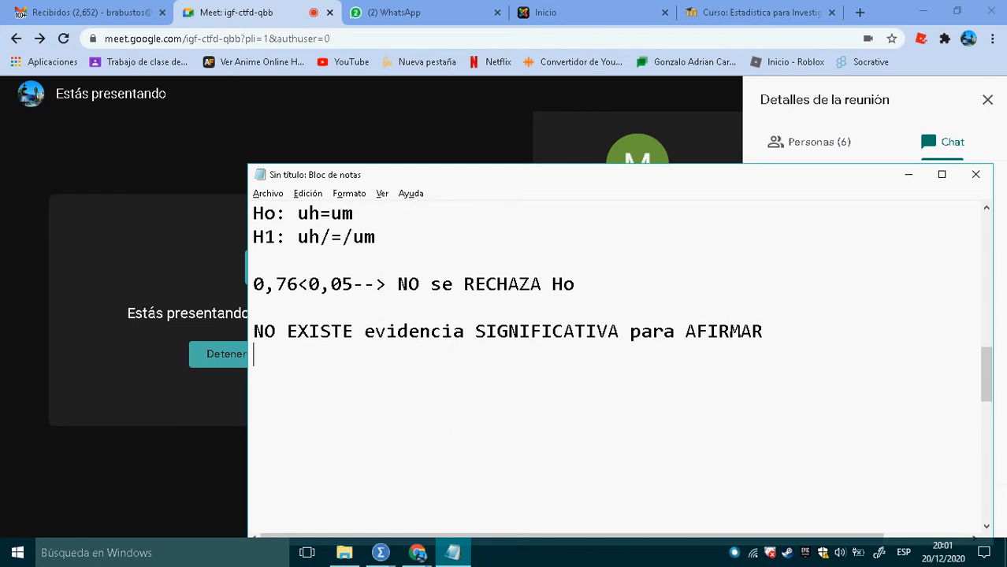
Complete the conclusion with "que el promedio de sueldos entre H y M sea DIFERENTE" and check it against the H1 and Ho statements.
text(que el )
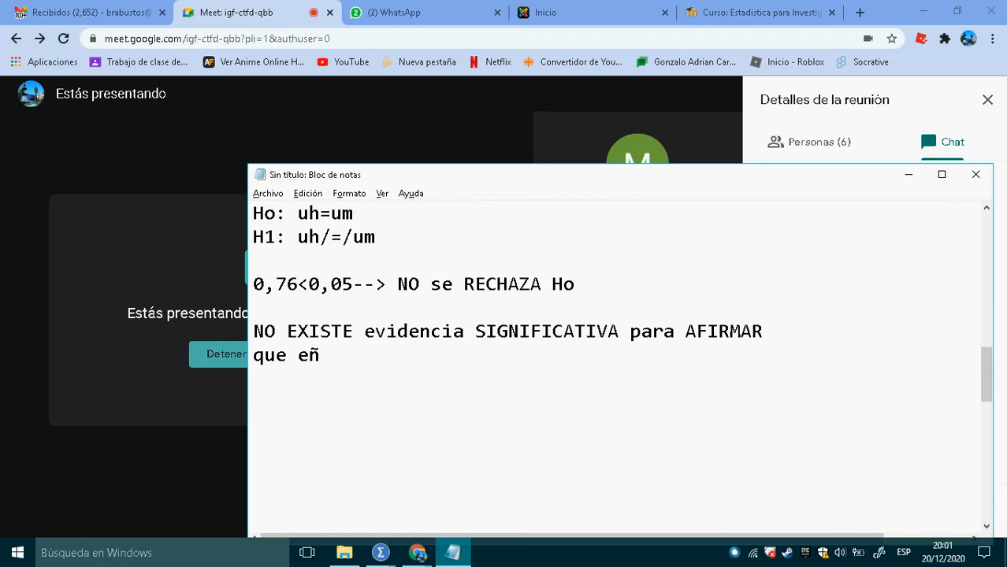
text(promedio )
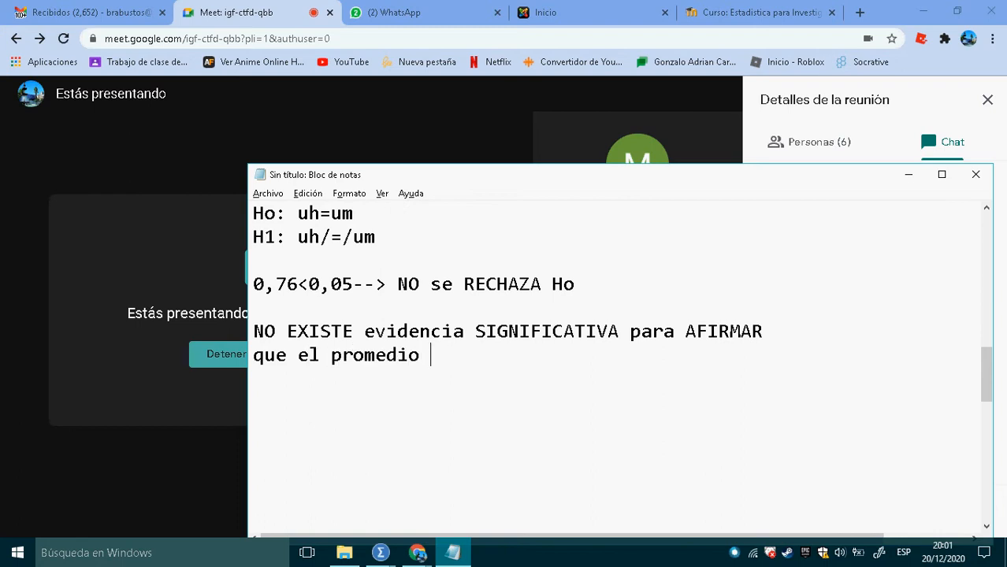
text(de sueldo )
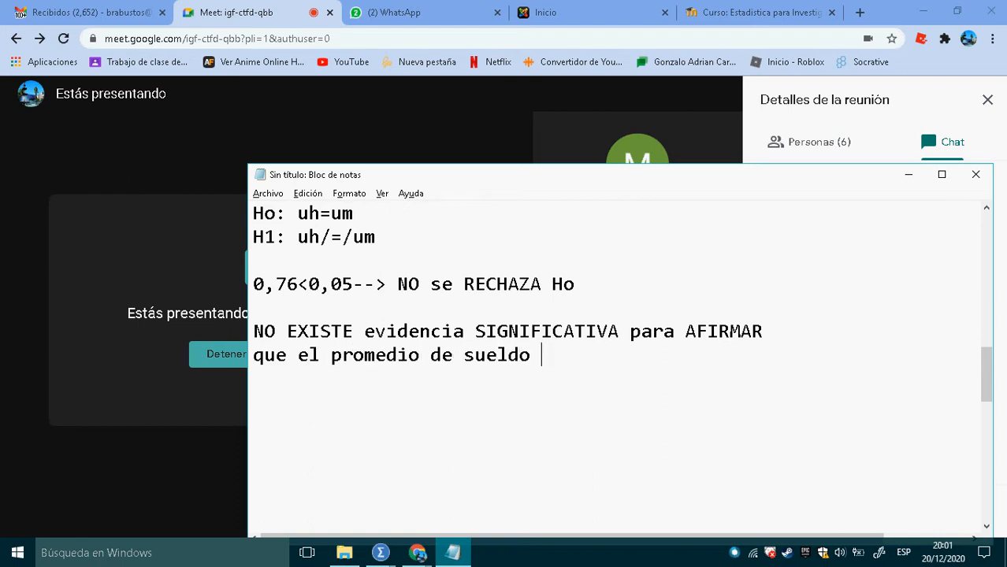
text(sea DIFERENTE)
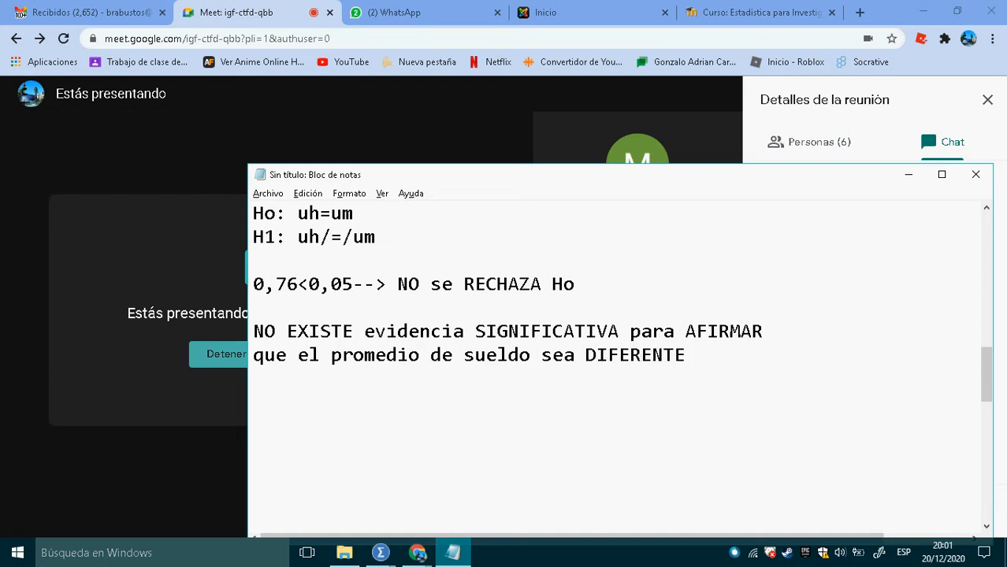
click(529, 354)
text(s entre )
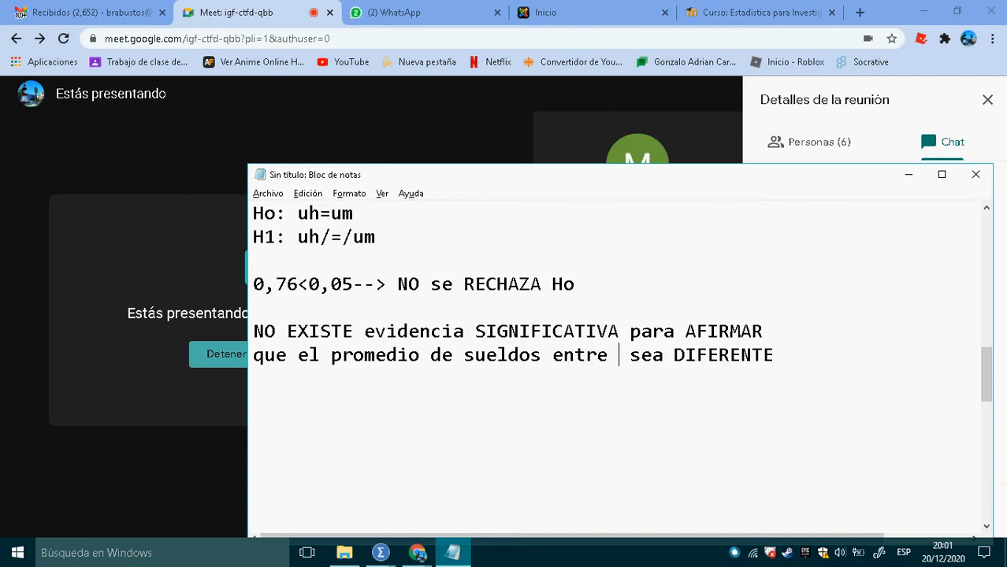
text(H y M)
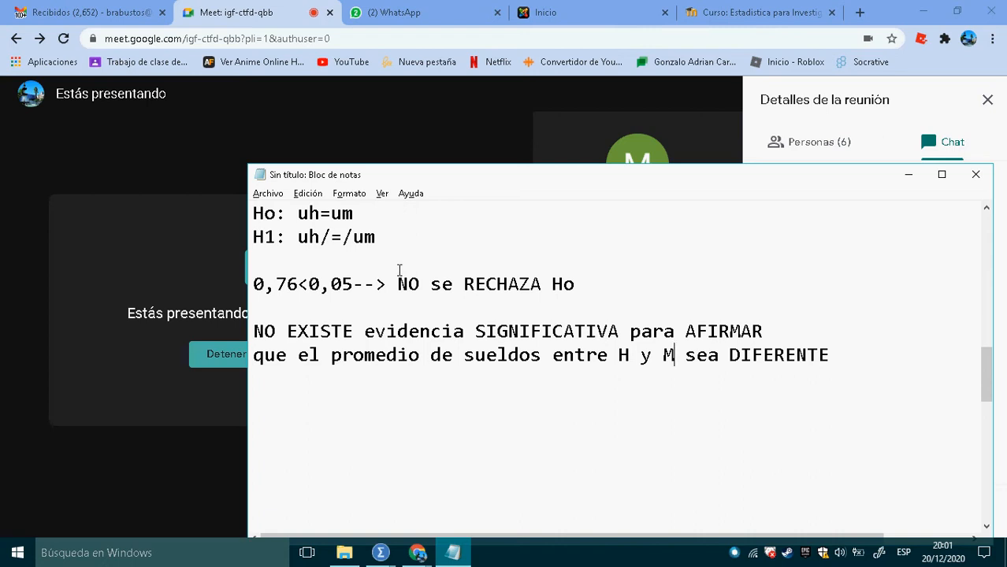
drag(393, 246, 253, 241)
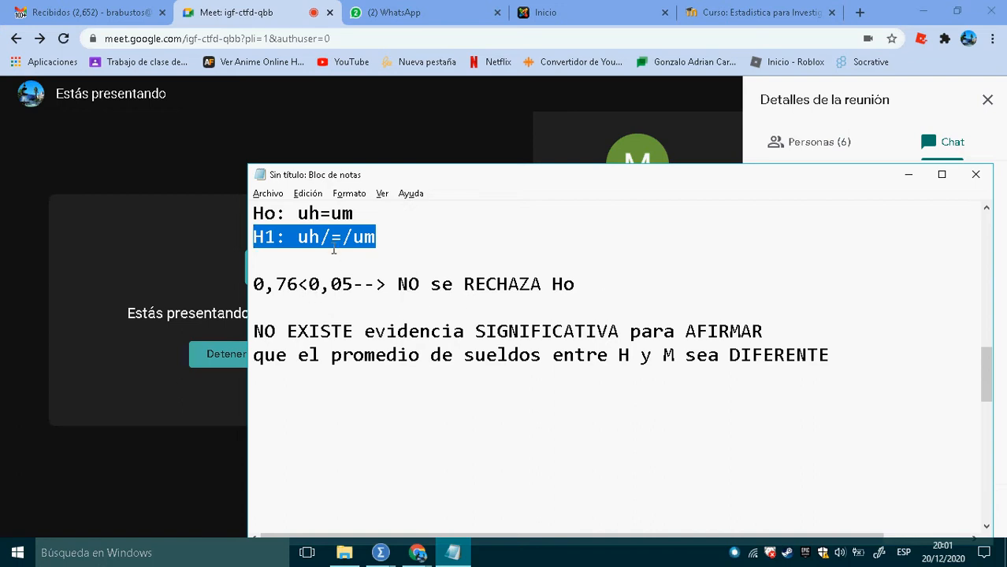
drag(383, 221, 266, 220)
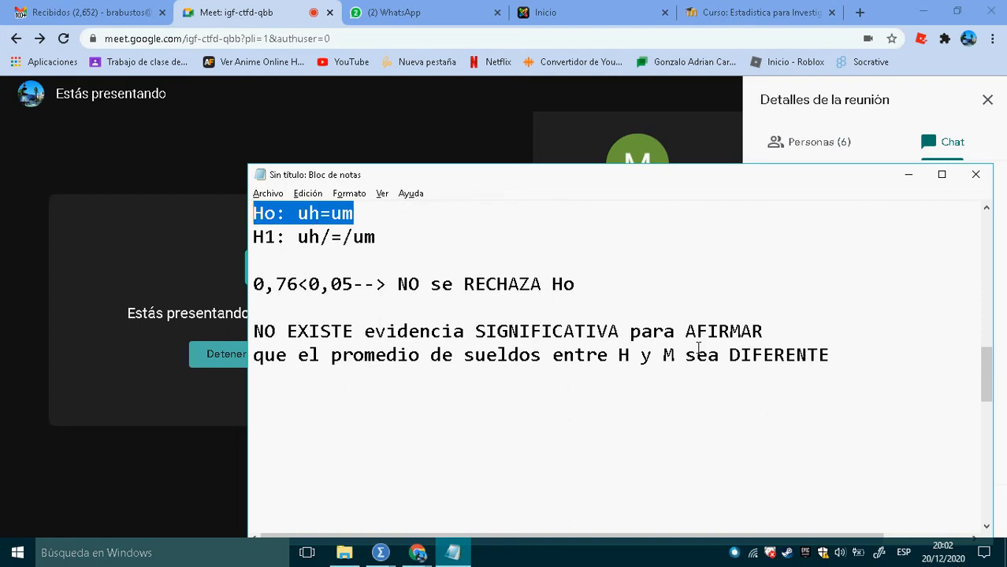
Switch to the SPSS data editor, open the paired-samples T test, and move its dialog clear of the Sueldo and SueldoPareja data.
key(alt+Tab)
key(alt+Tab)
key(alt+Tab)
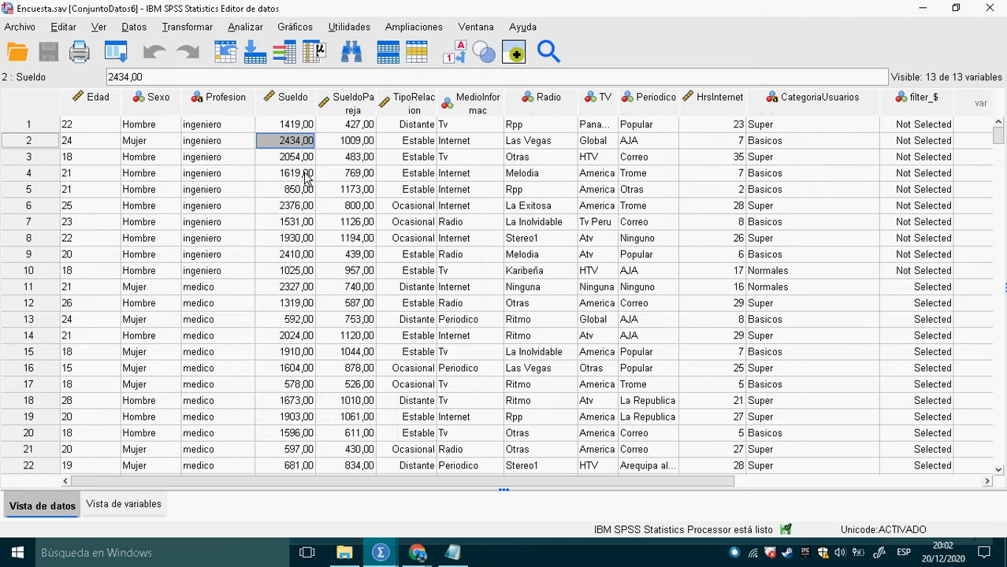
key(Down)
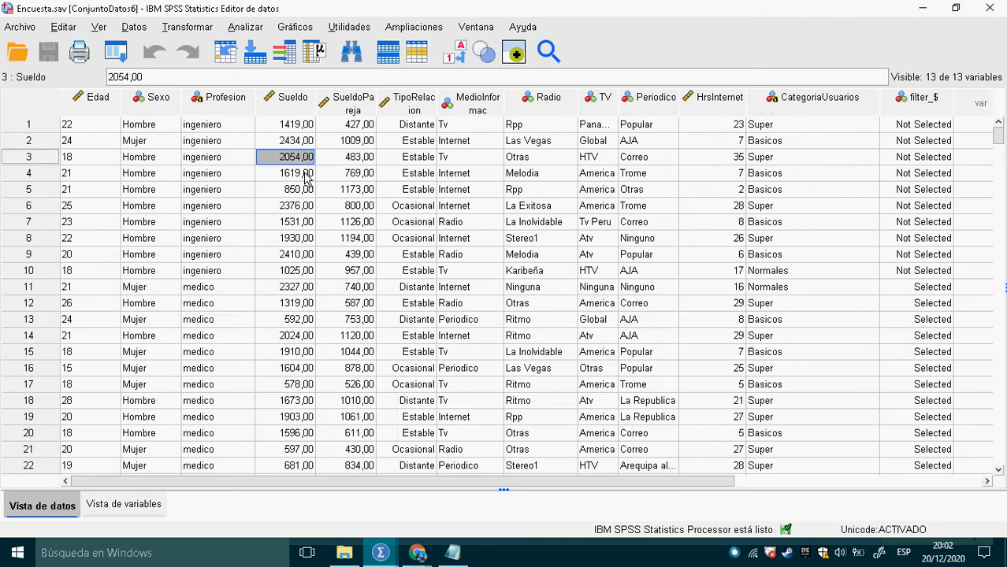
click(245, 27)
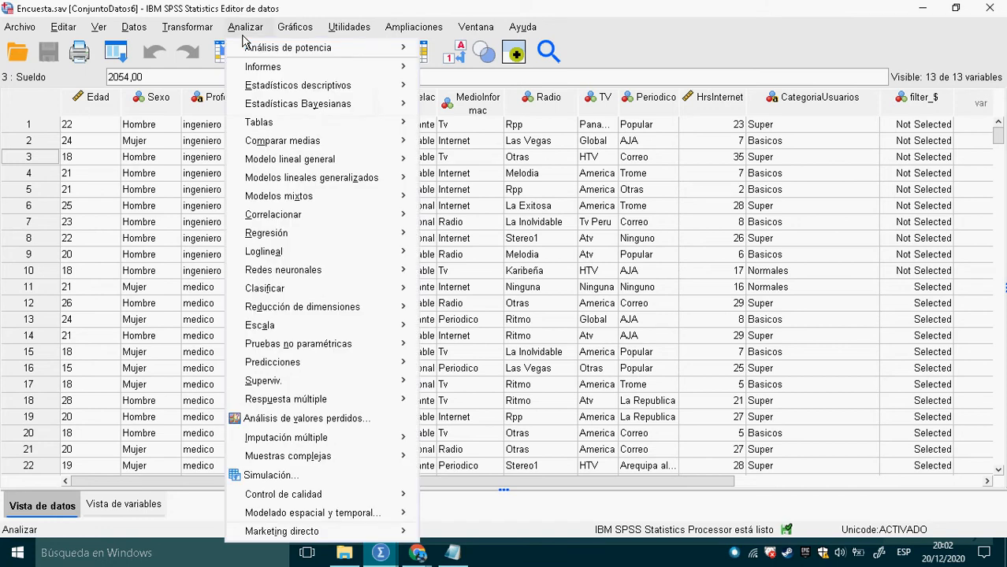
mouse_move(328, 151)
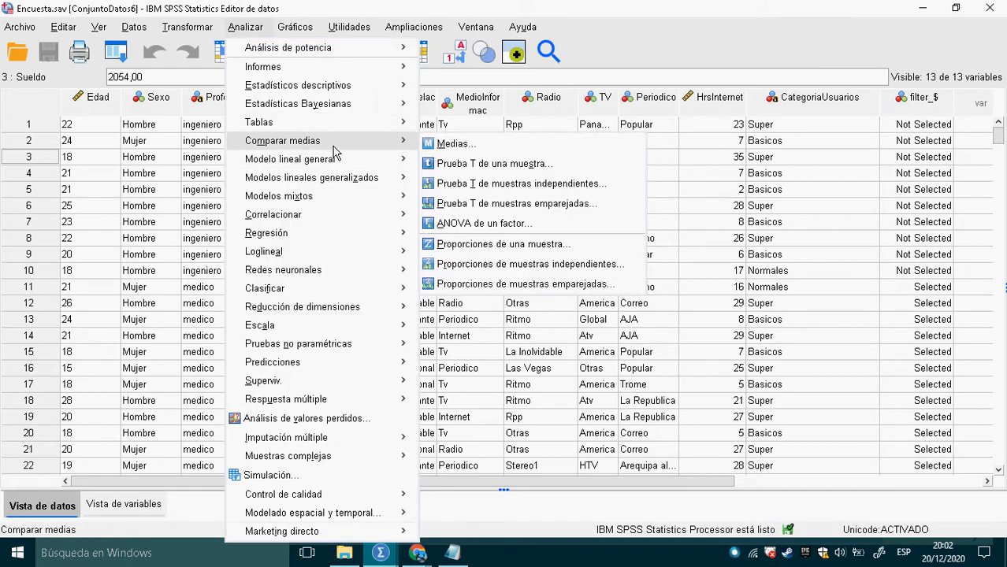
click(561, 216)
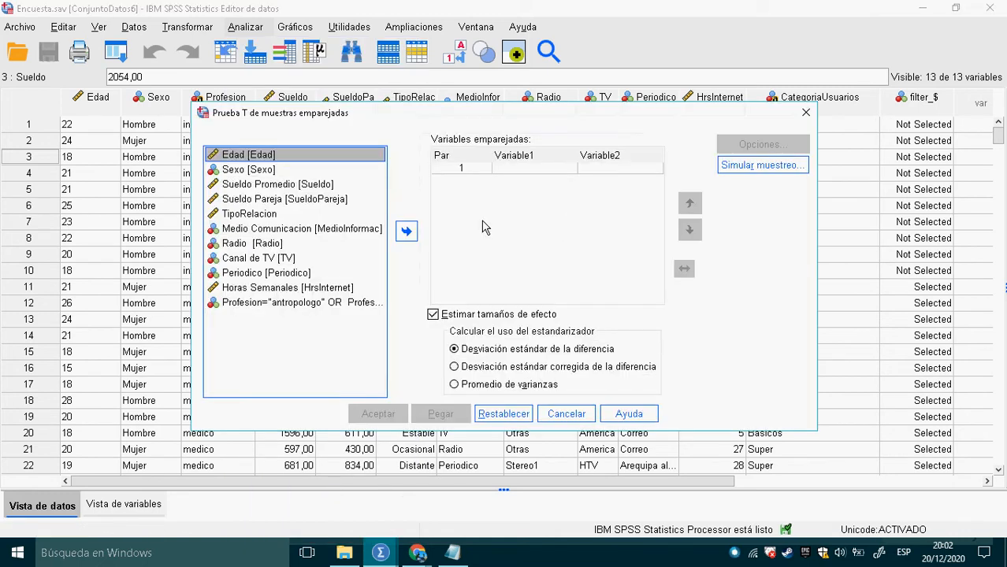
drag(382, 118, 542, 219)
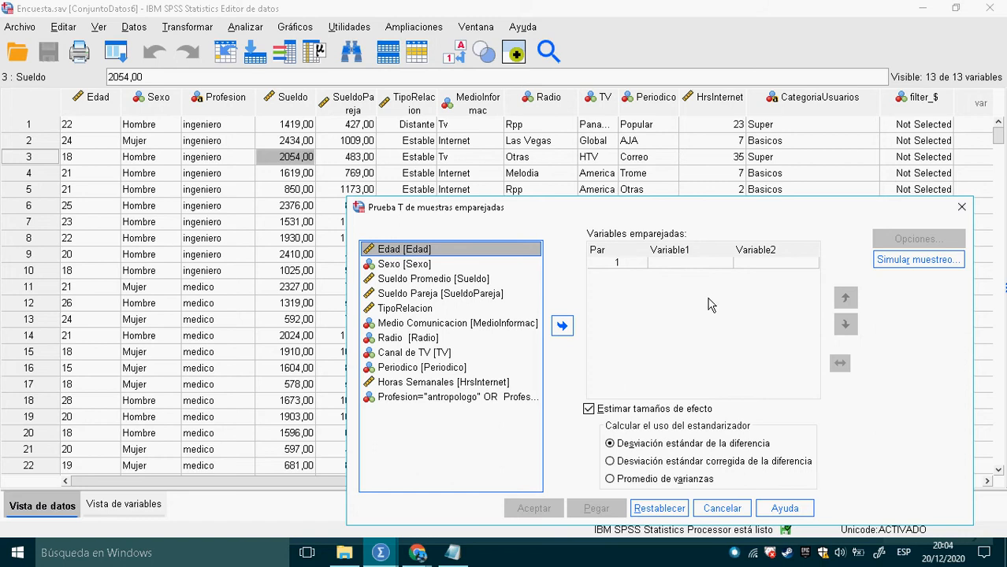
Check the Google Meet chat for participants' messages and return to the paired-samples T test in SPSS.
key(alt+Tab)
key(Tab)
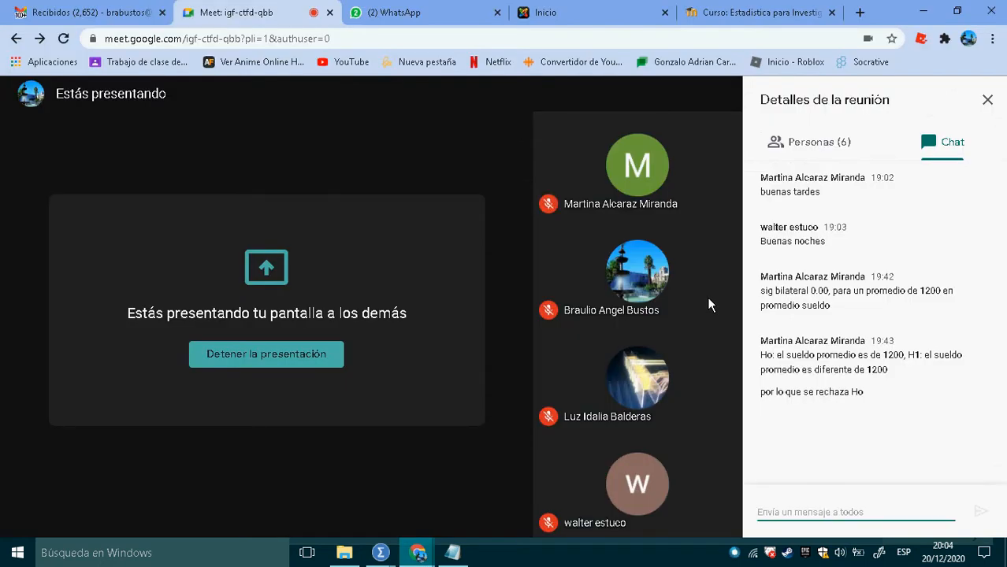
key(alt+Tab)
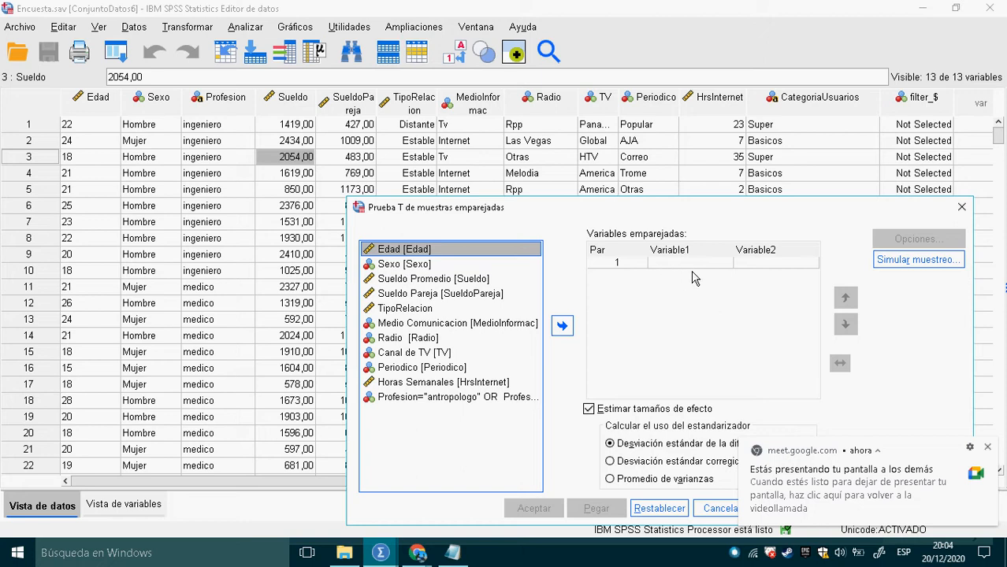
click(691, 266)
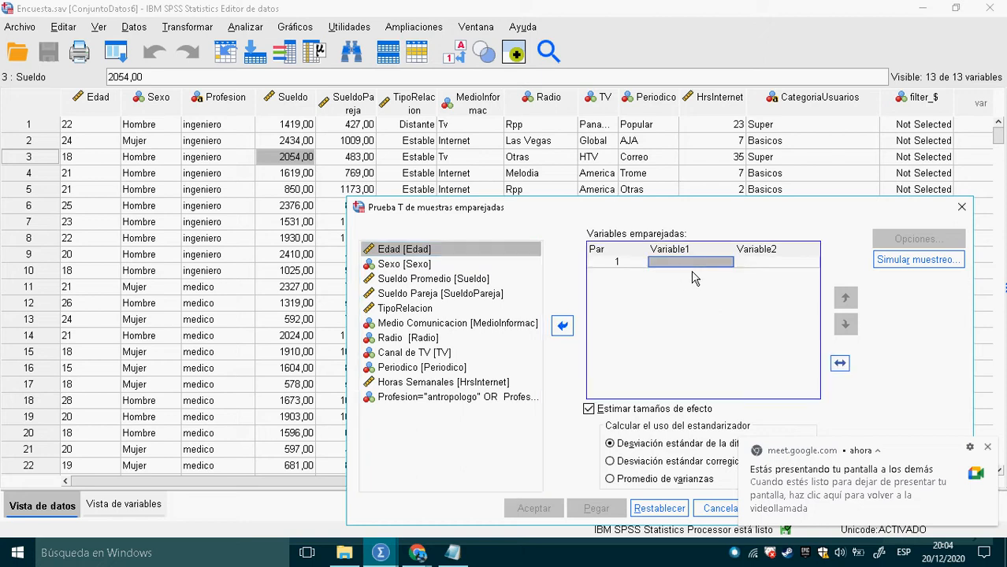
click(445, 286)
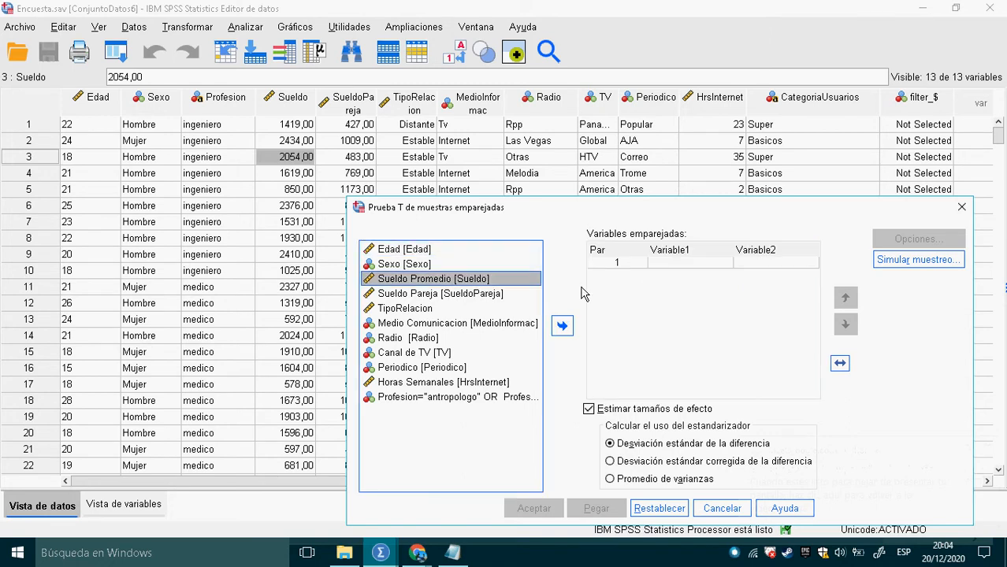
double_click(450, 290)
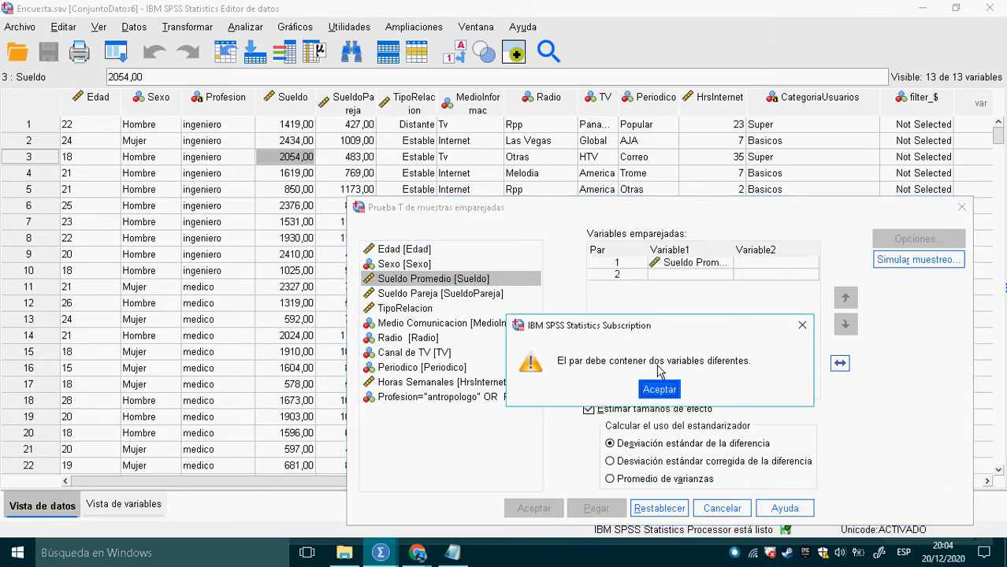
click(812, 331)
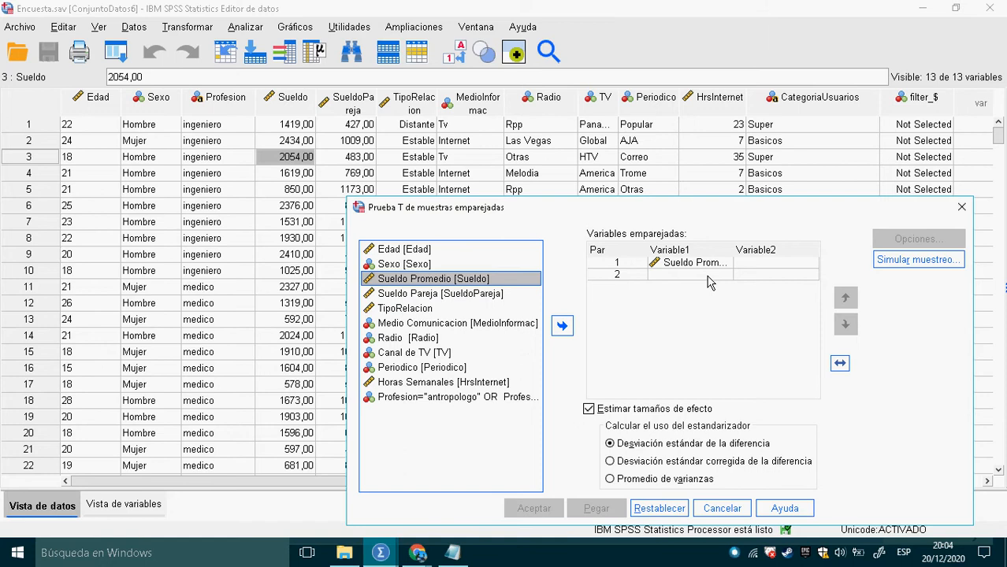
click(751, 268)
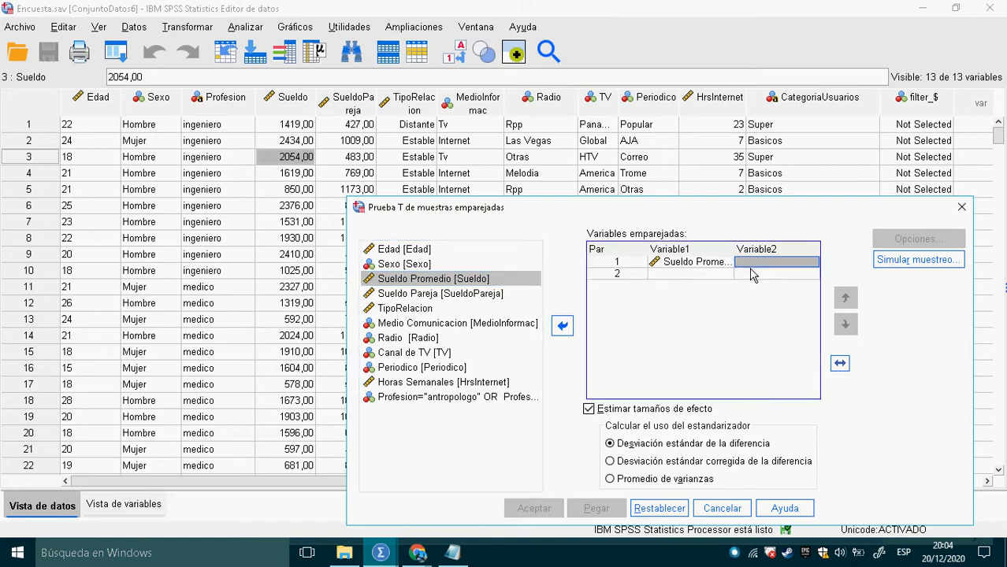
double_click(444, 295)
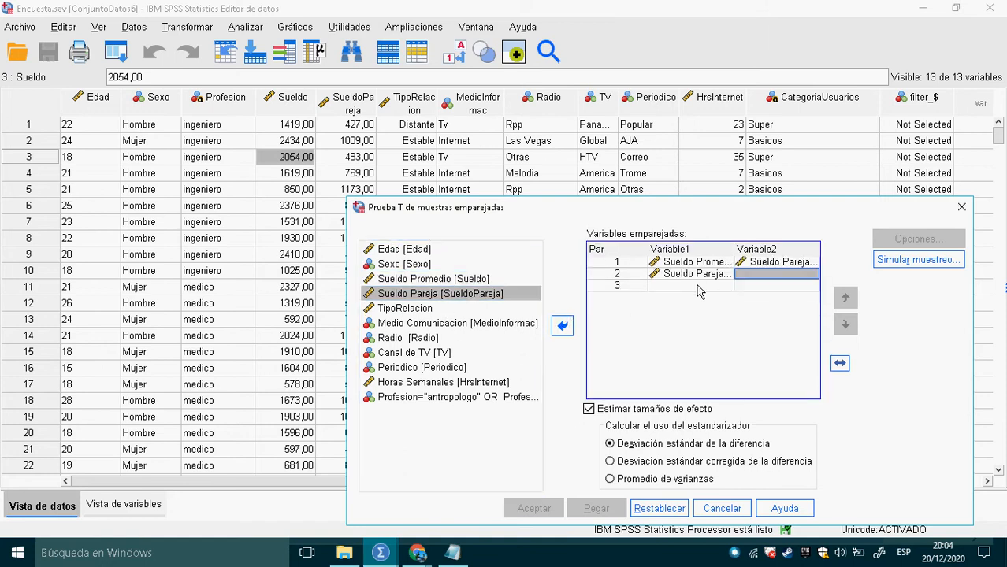
click(689, 282)
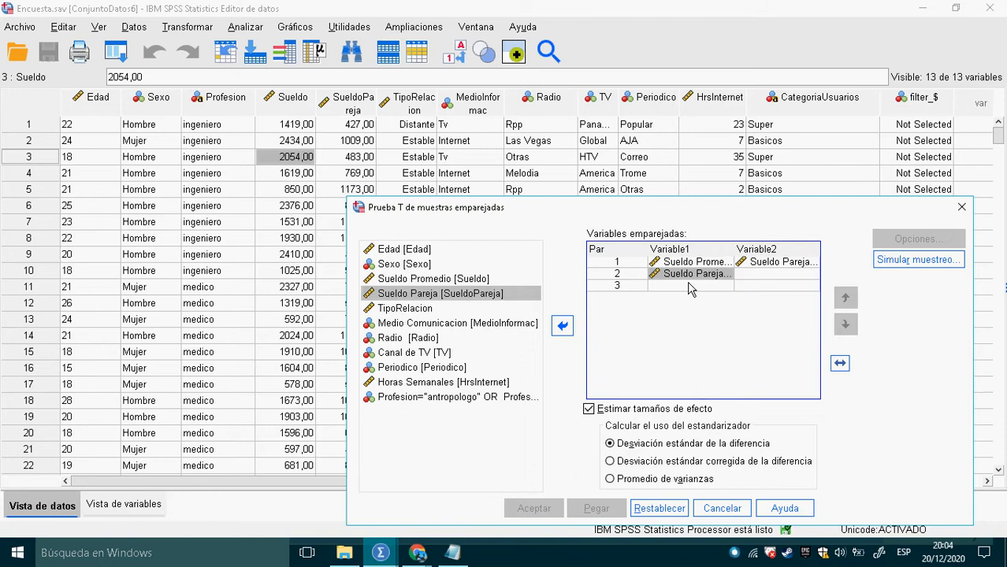
click(625, 279)
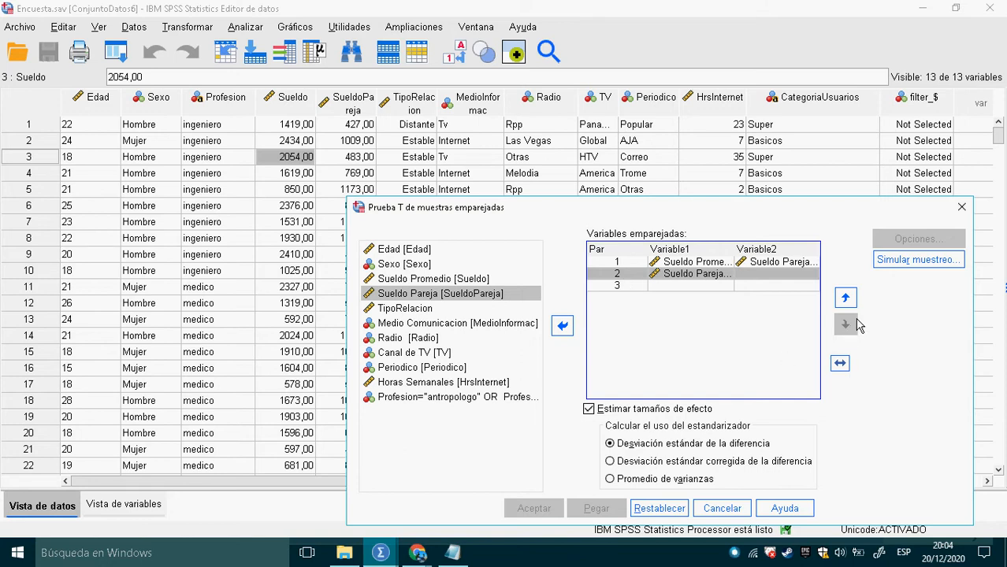
click(651, 509)
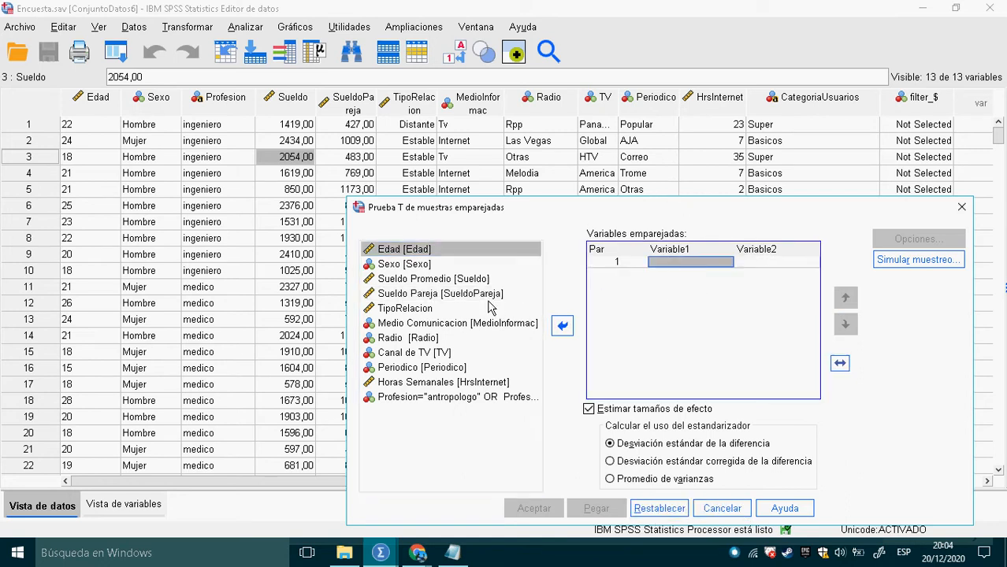
click(454, 280)
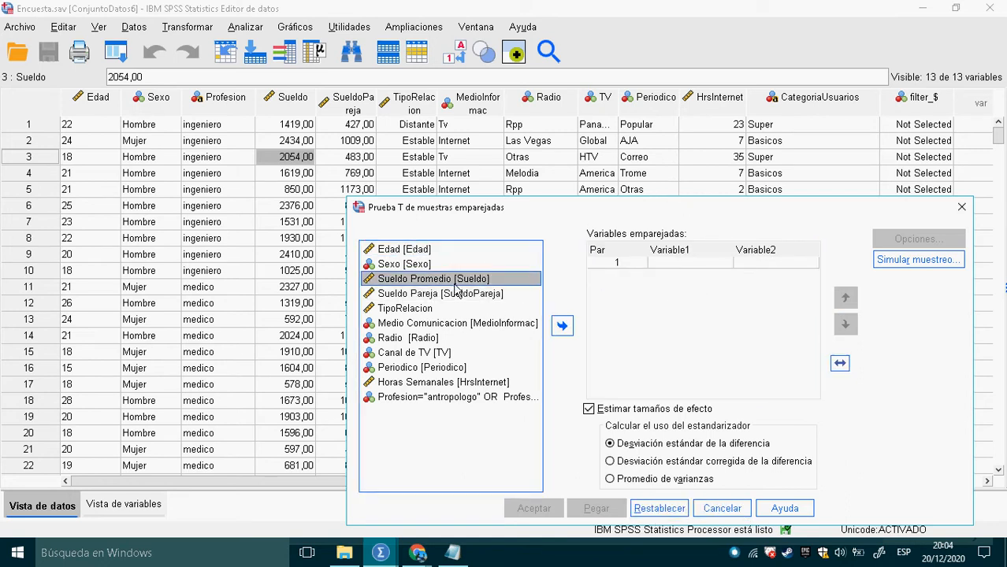
click(646, 268)
double_click(461, 285)
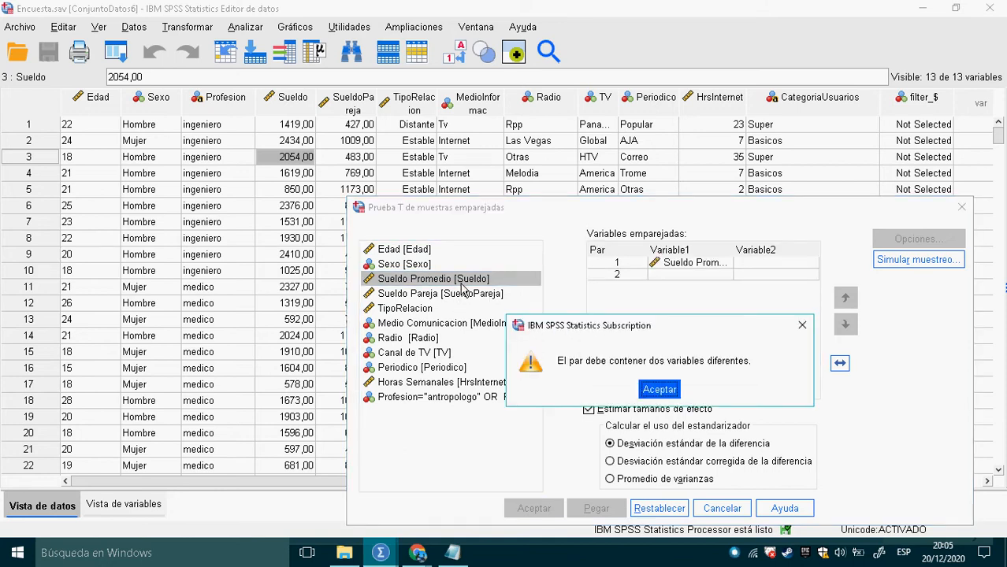
click(660, 391)
click(754, 270)
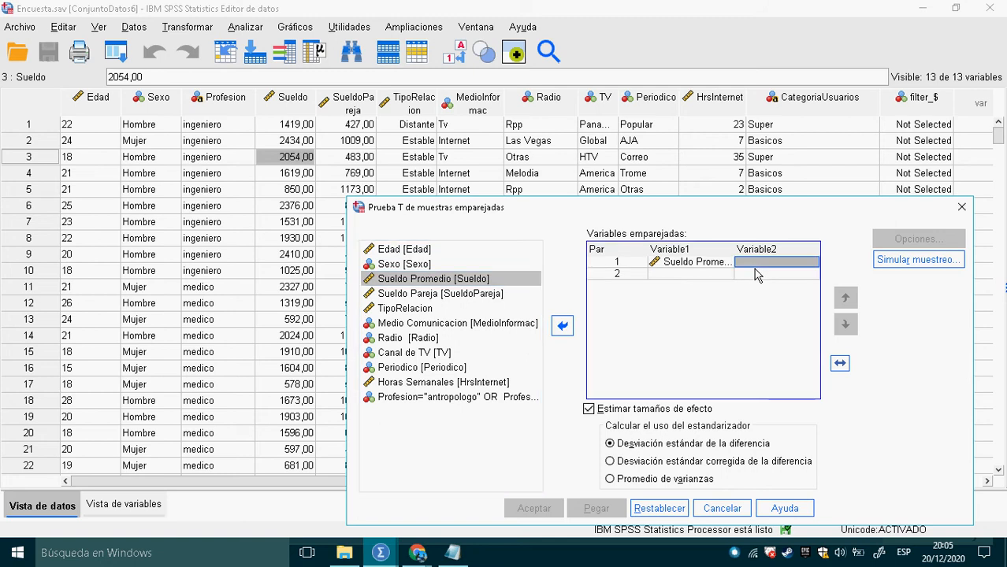
double_click(448, 296)
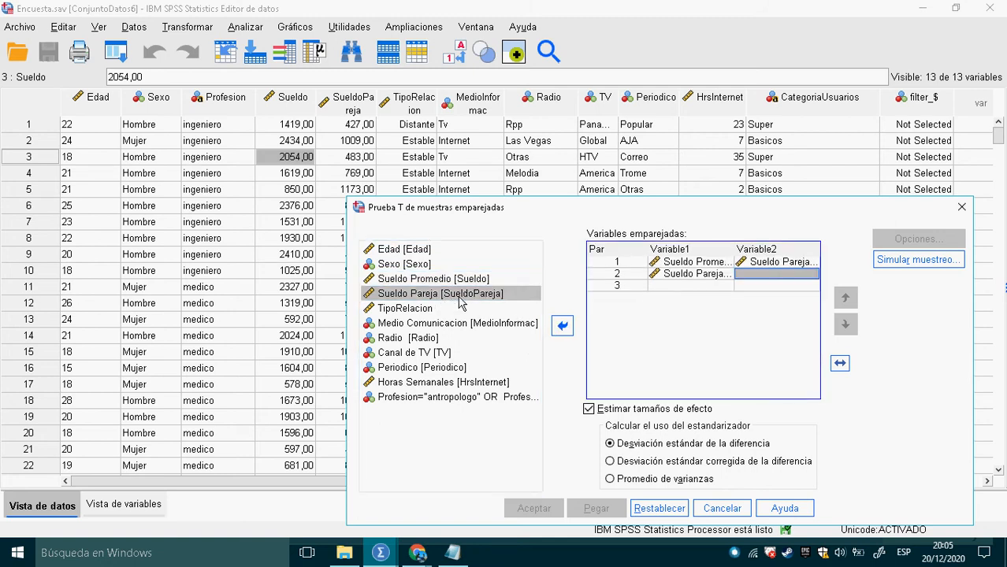
click(667, 277)
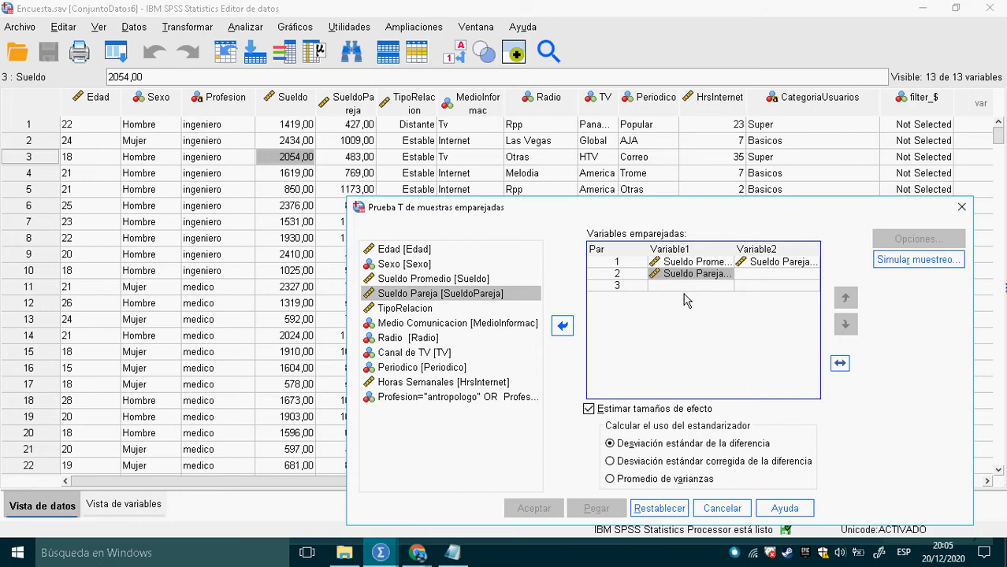
click(747, 509)
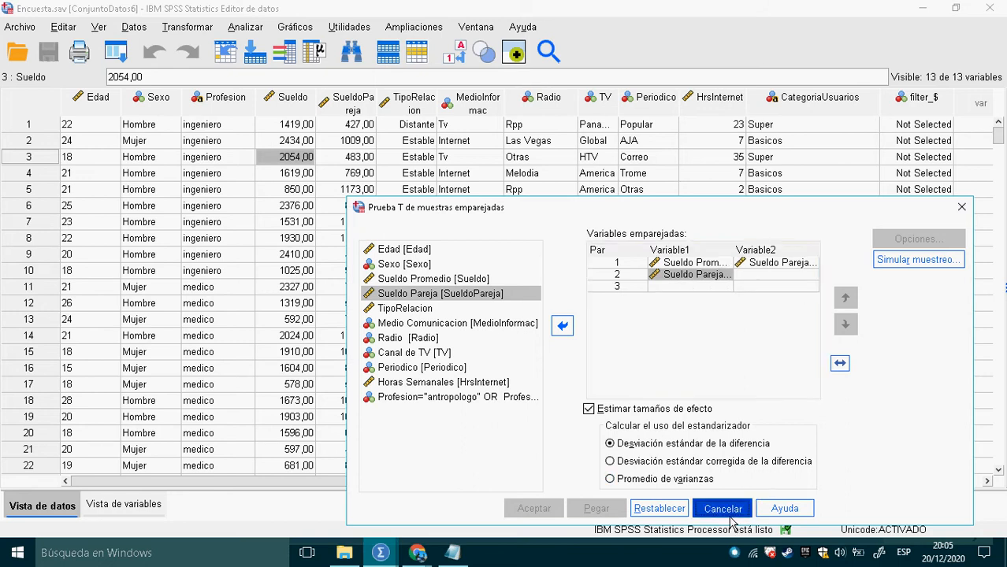
Open the paired-samples T test again, pair Sueldo Promedio as Variable1 with Sueldo Pareja as Variable2, and run it.
click(245, 27)
mouse_move(365, 151)
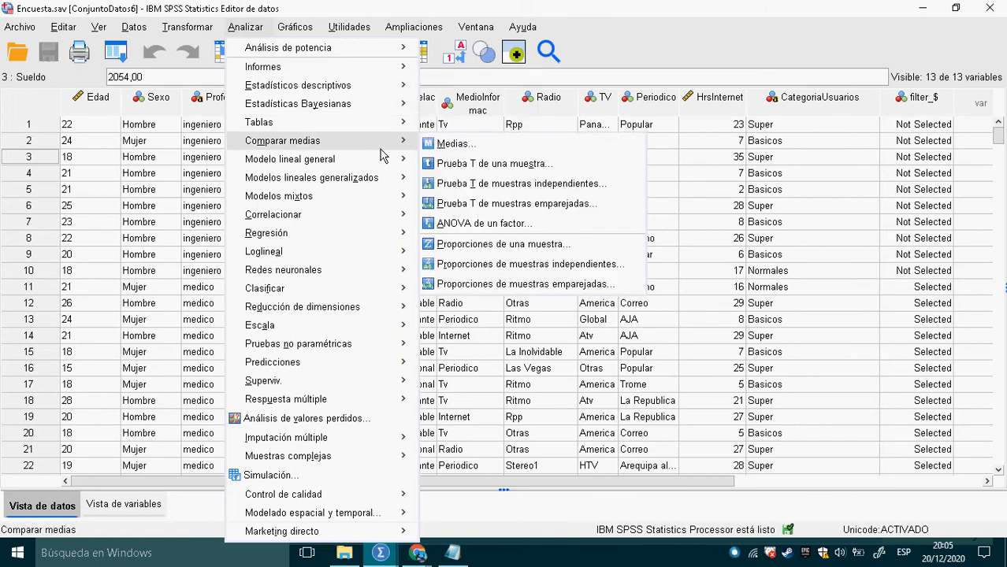
click(567, 214)
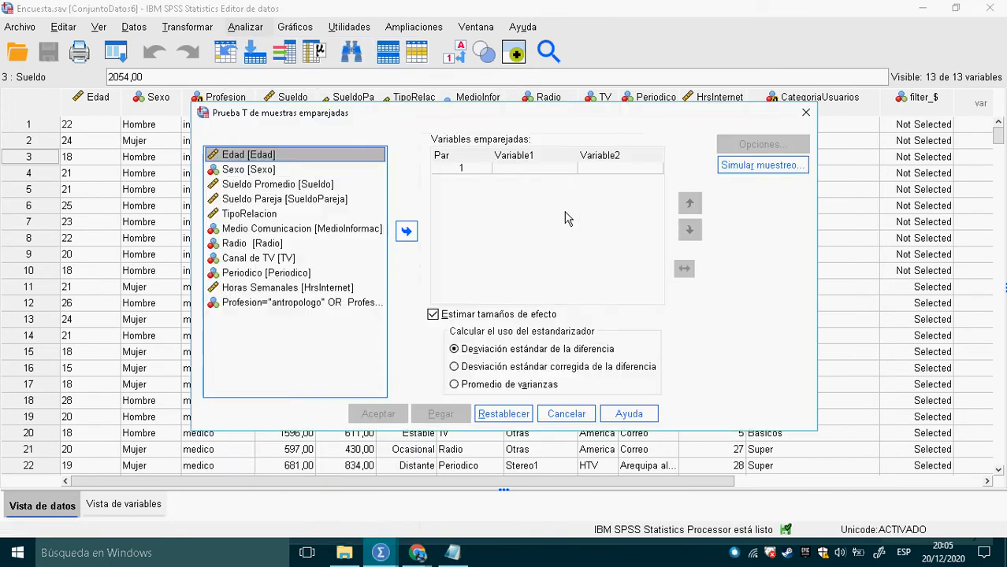
click(534, 180)
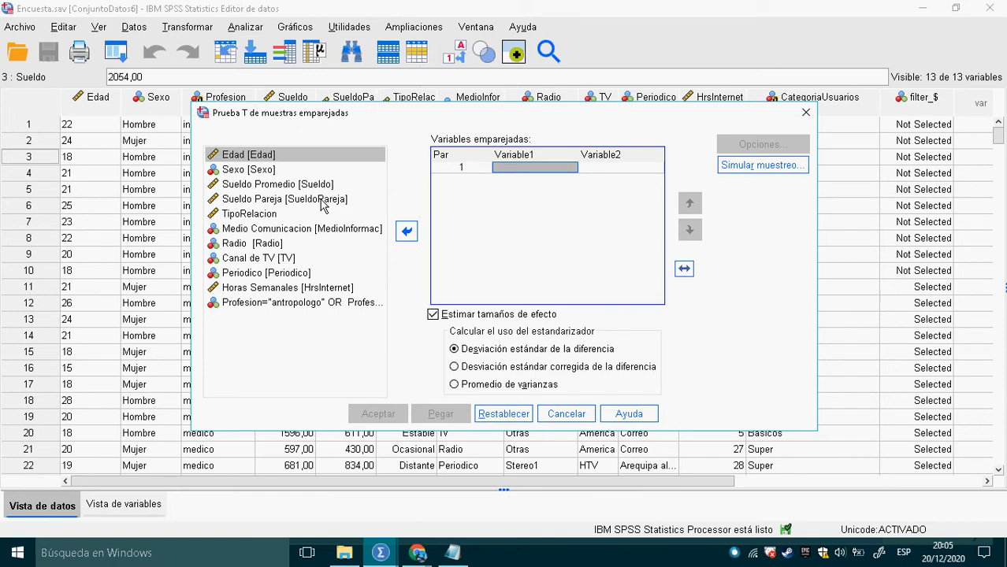
drag(286, 190, 525, 173)
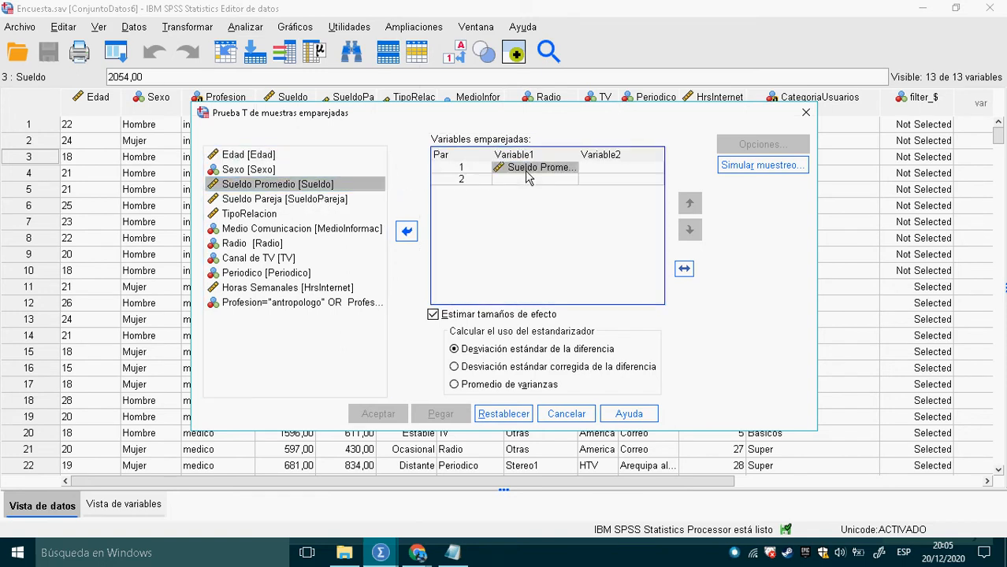
drag(287, 200, 599, 177)
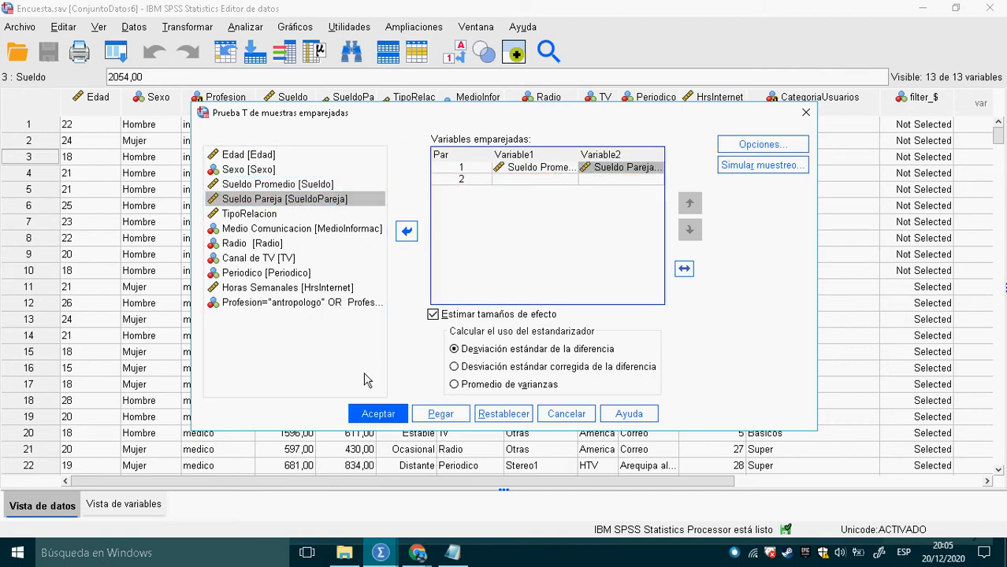
click(393, 417)
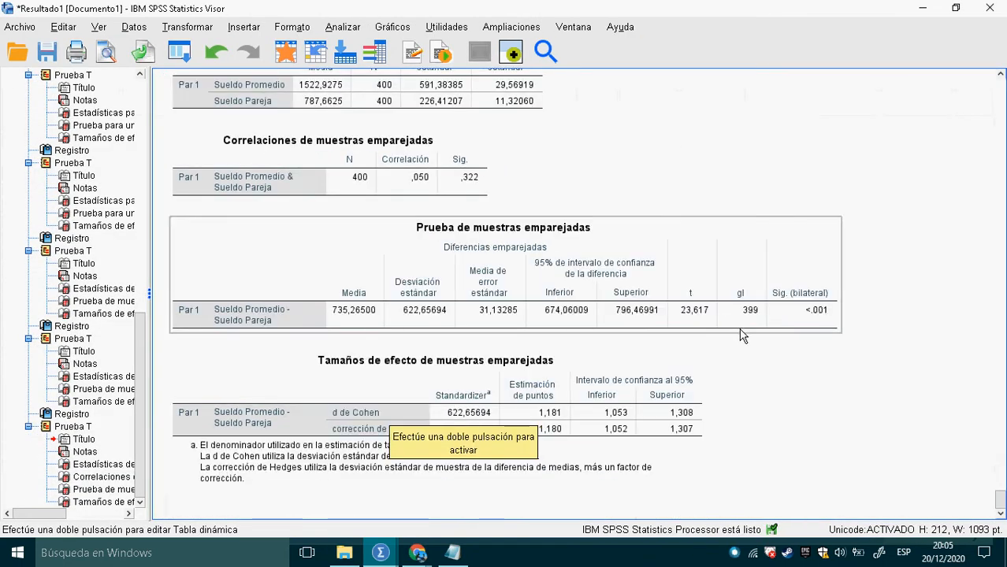
Switch to Notepad and copy the Ho: uh=um and H1: uh/=/um lines below the conclusion about H and M.
drag(683, 339, 682, 342)
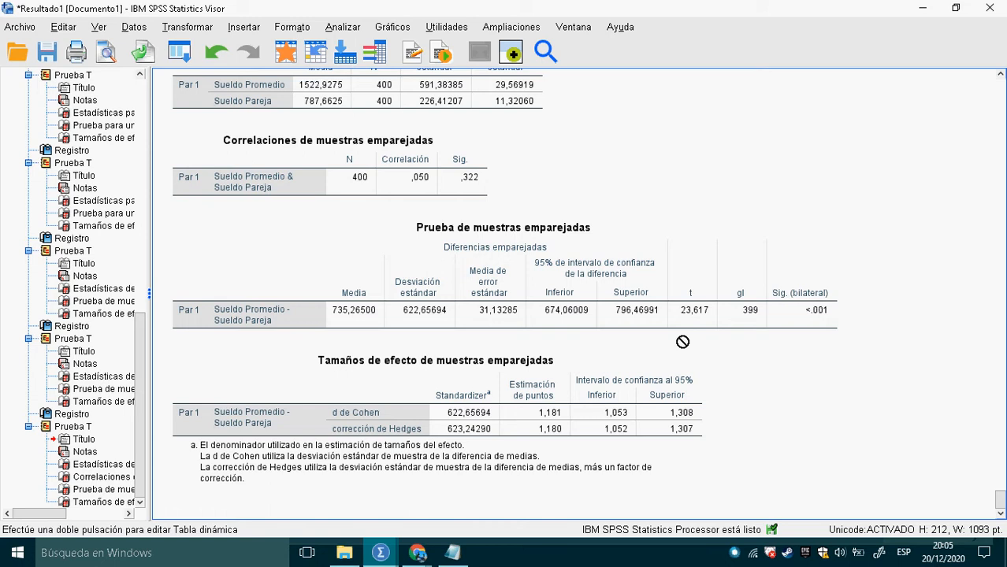
key(alt+Tab)
key(alt+Tab)
key(alt+Tab)
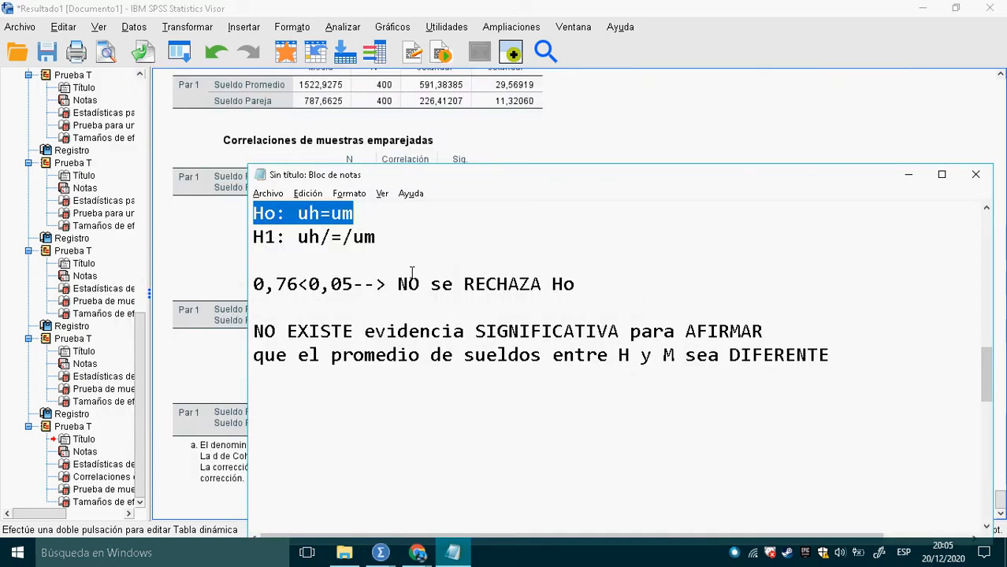
drag(401, 244, 262, 221)
key(ctrl+c)
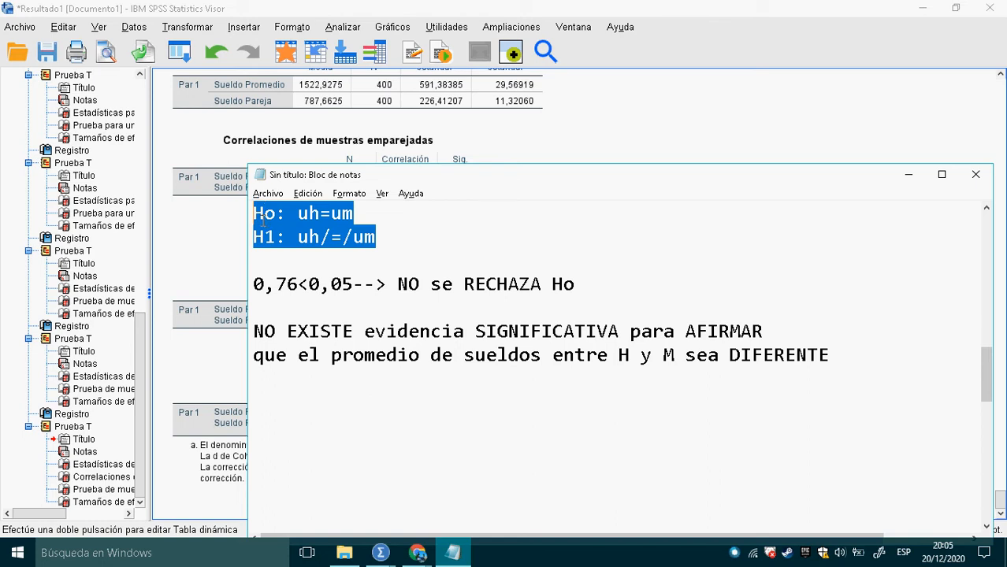
click(310, 412)
key(ctrl+v)
Change the copied hypotheses to "Ho: u=up" and "H1: u/=/up".
click(312, 409)
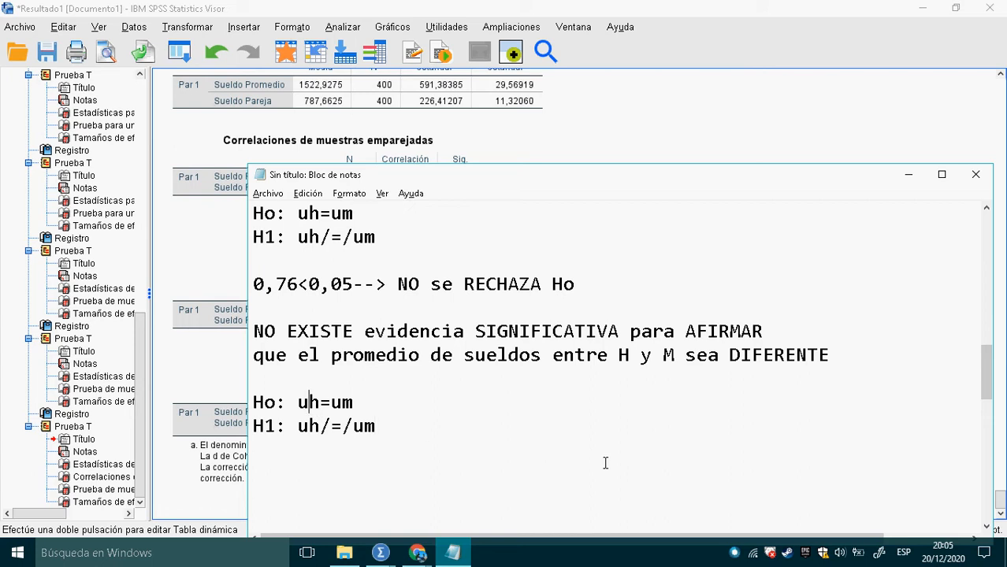
key(Delete)
key(Right)
key(Right)
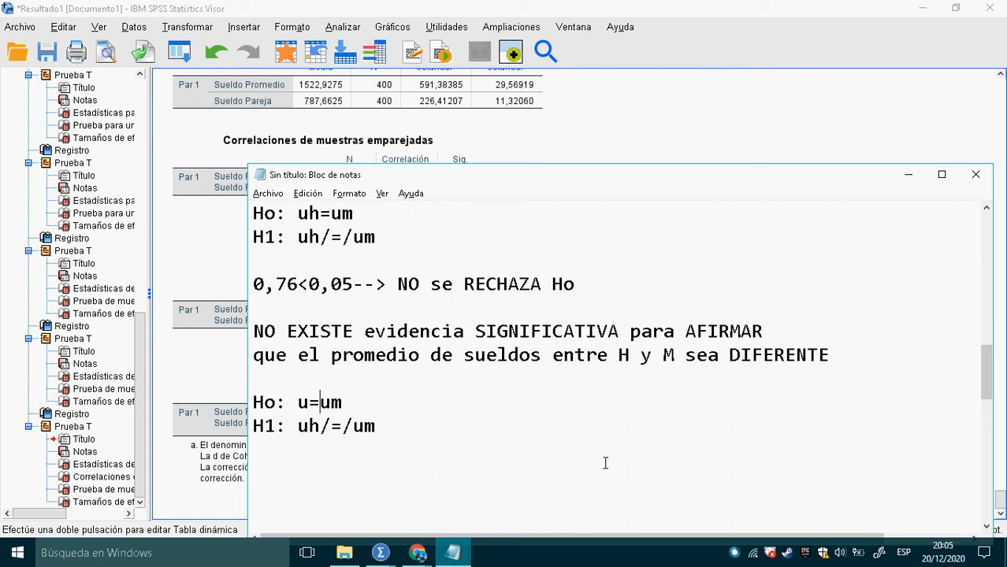
key(Delete)
text(p)
key(Down)
key(Left)
key(Left)
key(BackSpace)
key(Right)
key(Right)
key(Right)
key(Right)
key(Delete)
text(p)
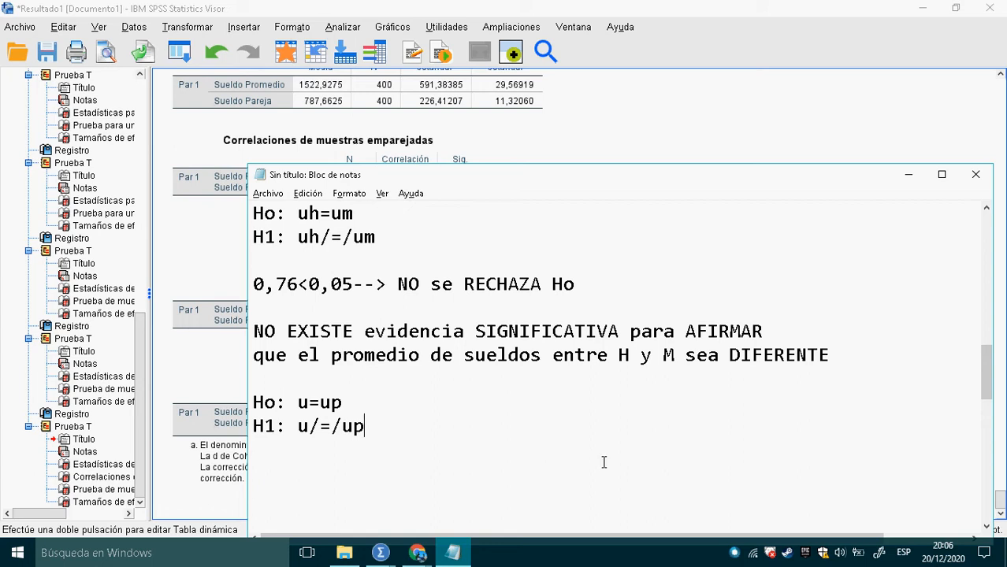
Return to the SPSS data editor, rerun the paired-samples T test with the same salary pair, and select the Prueba de muestras emparejadas table.
key(alt+Tab)
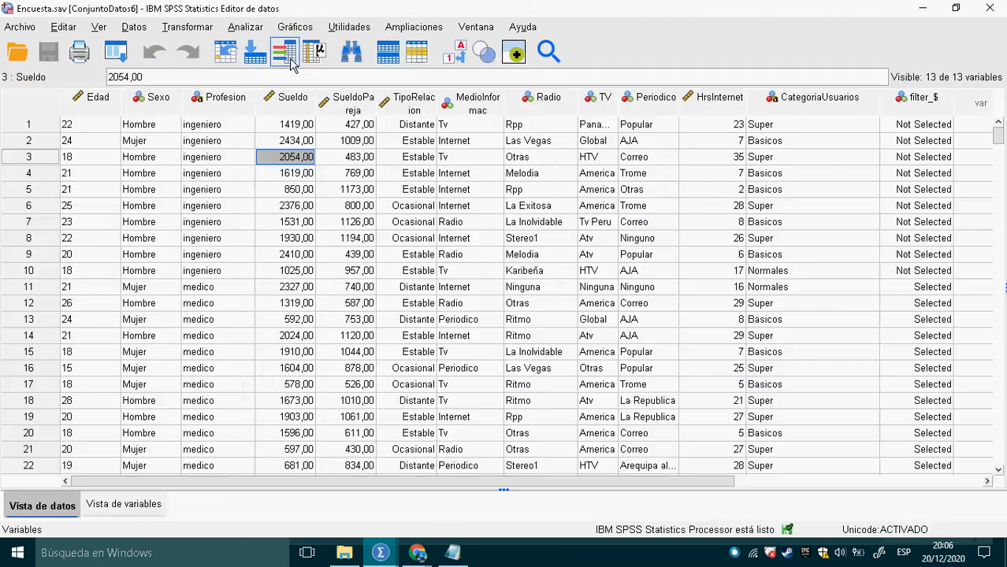
click(285, 52)
click(245, 29)
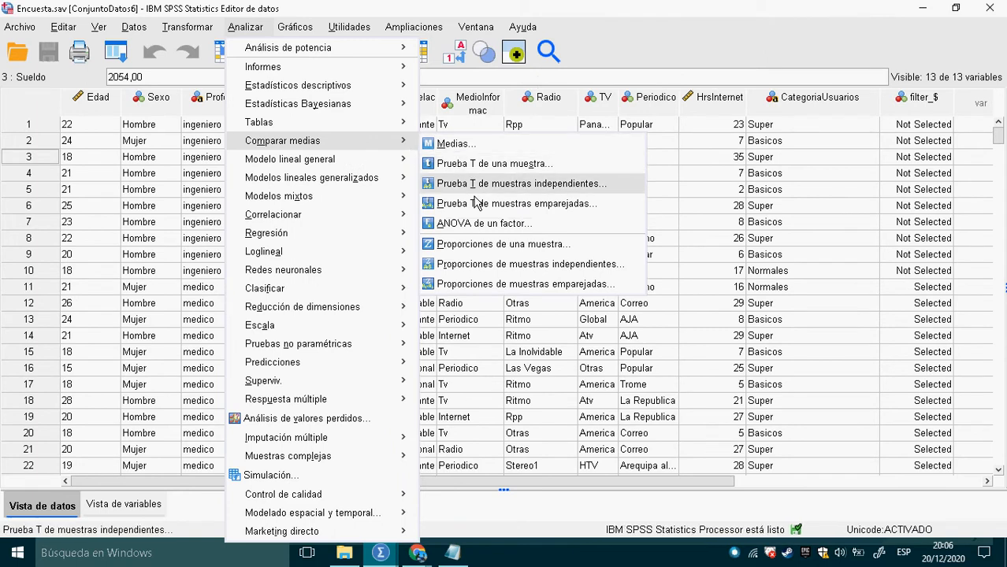
click(488, 212)
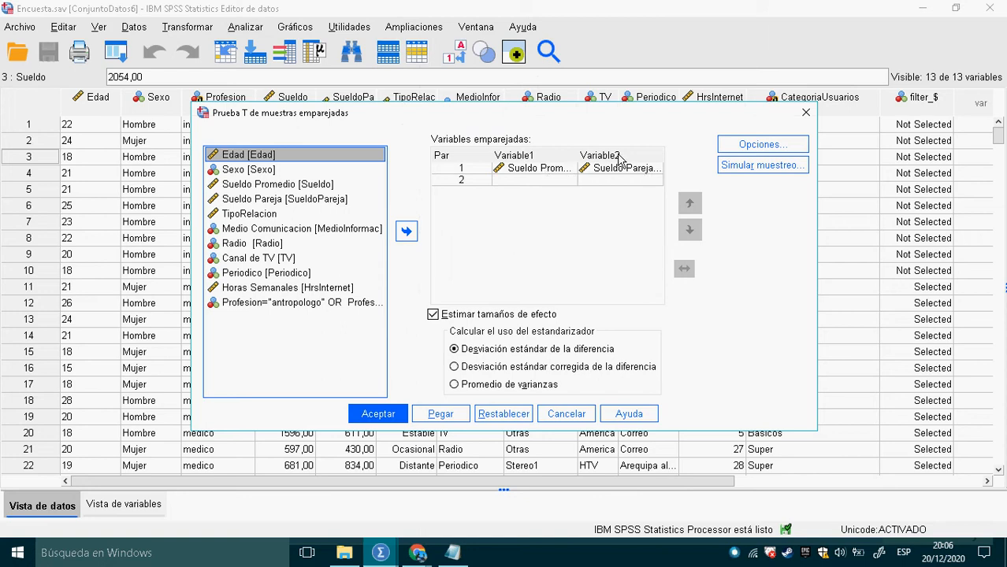
click(388, 416)
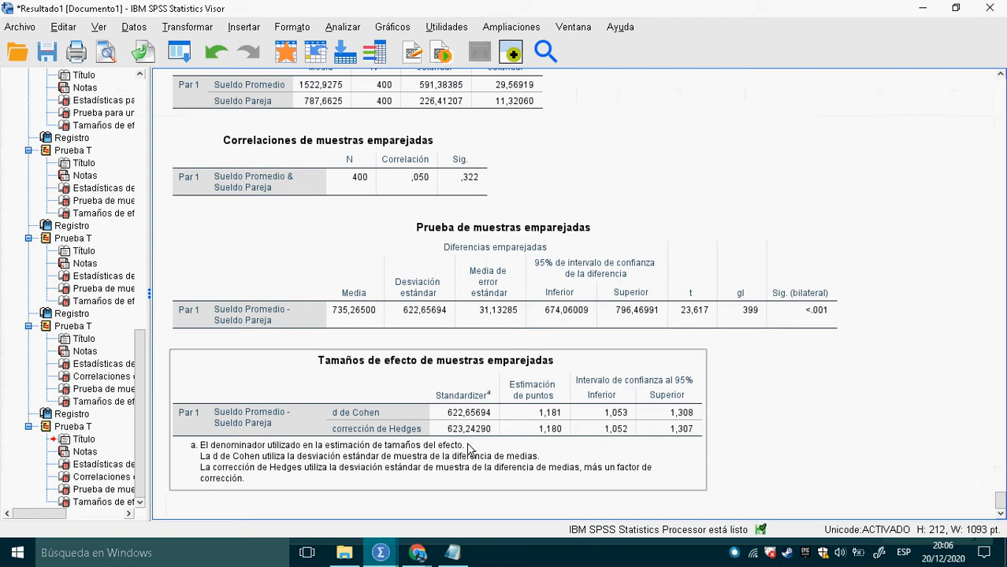
click(560, 311)
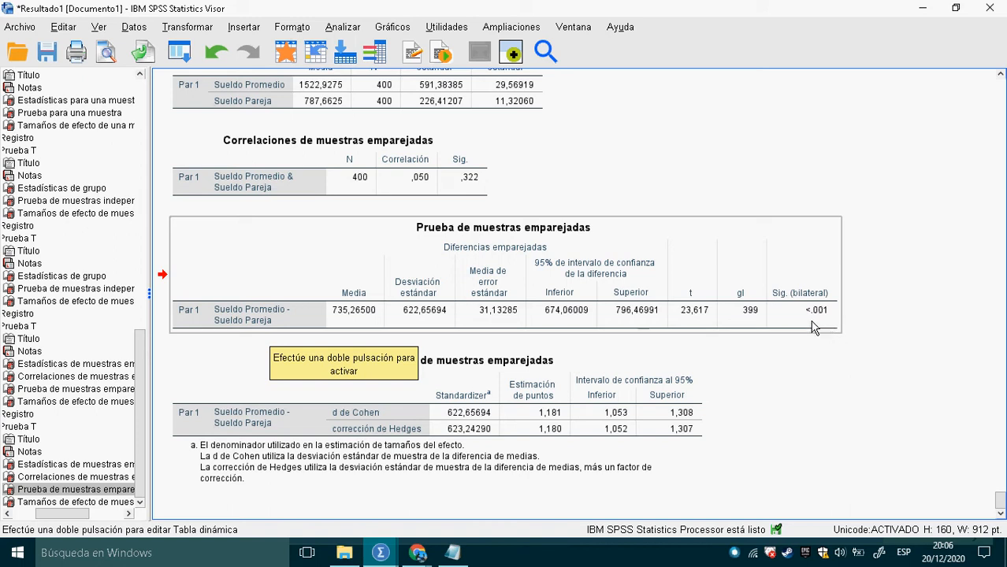
Switch to Notepad and write the decision "0,001<0,05-->SE RECHAZA Ho" on the line below H1: u/=/up.
click(287, 57)
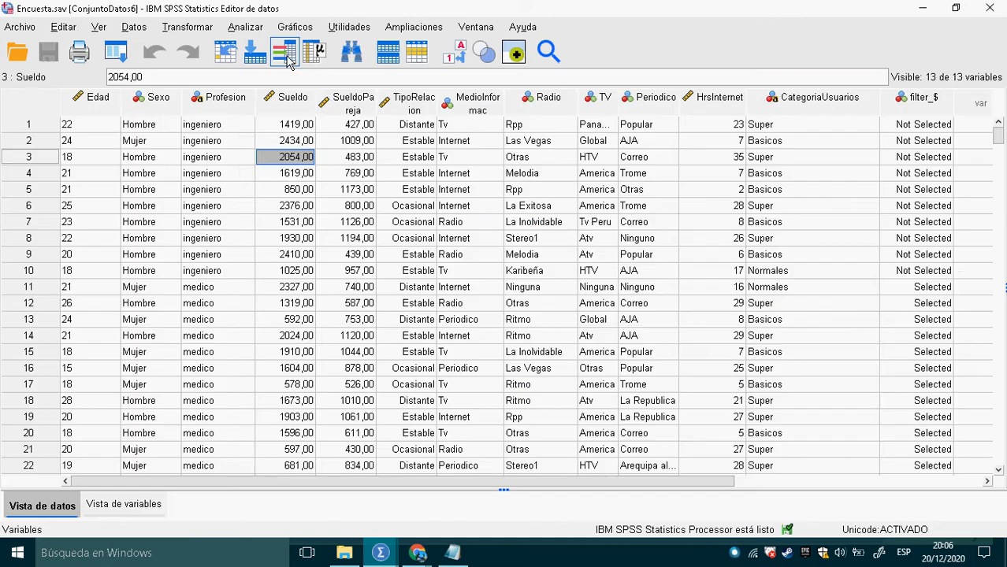
key(alt+Tab)
key(alt+Tab)
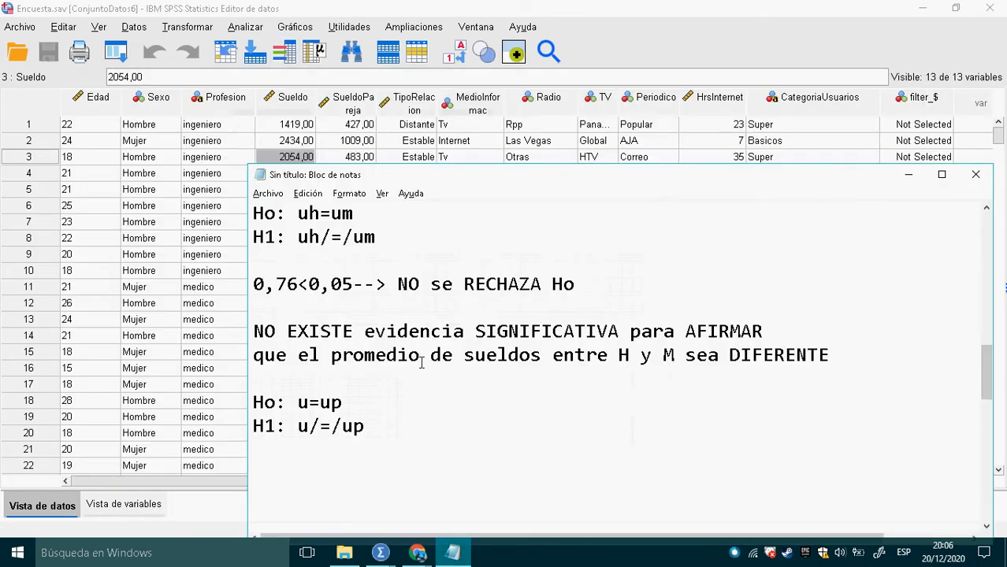
drag(384, 436, 264, 438)
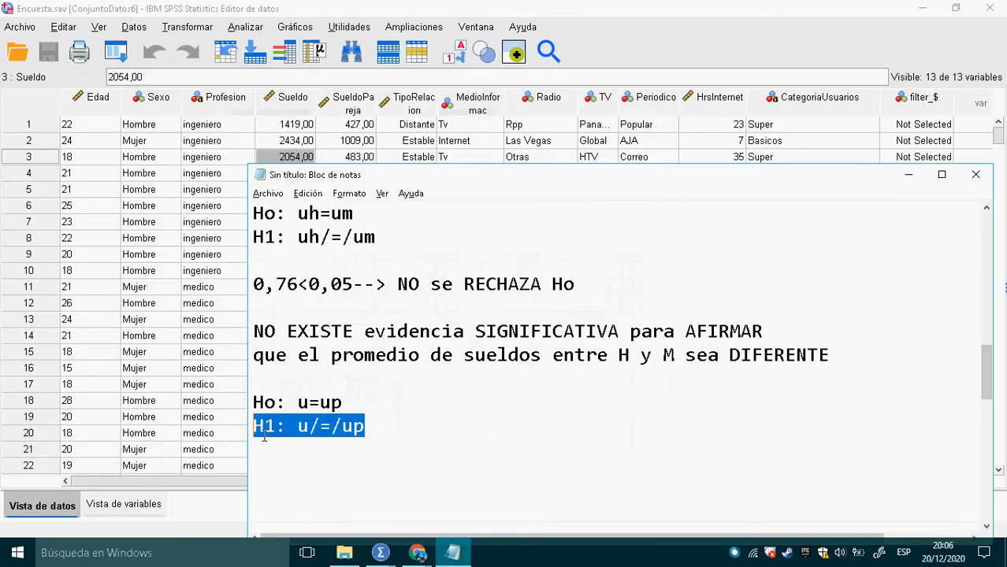
click(387, 439)
key(Return)
text(0,001)
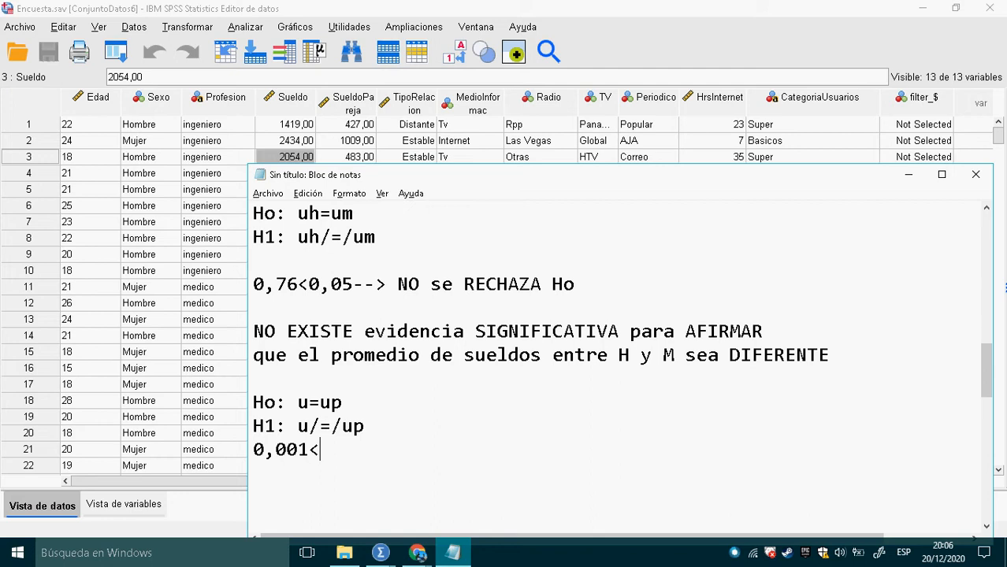
text(<0,05-->)
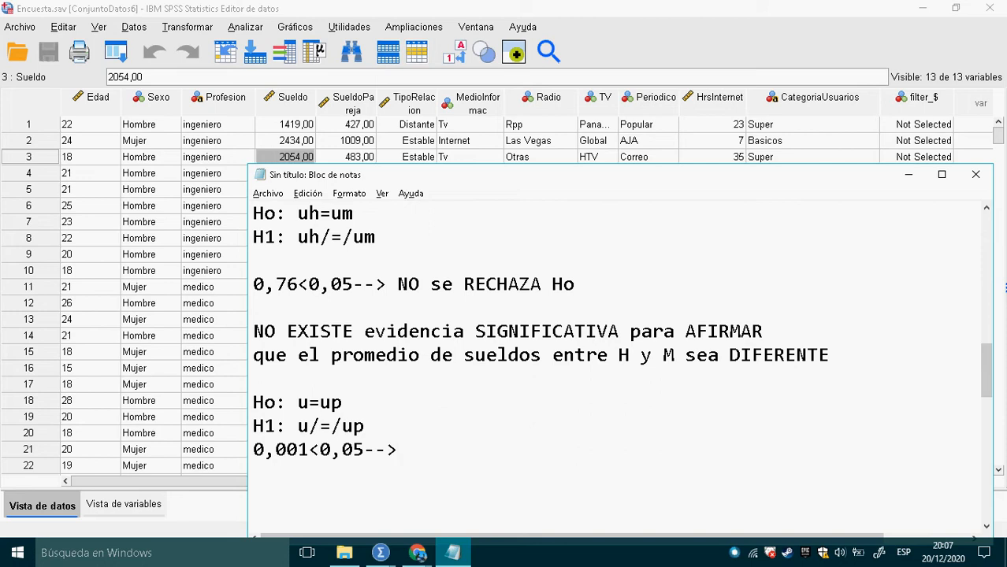
text(SE RECHZA)
key(BackSpace)
key(BackSpace)
text(AZA Ho)
Add a blank line between H1: u/=/up and the new decision, and start a line below the decision.
key(Return)
key(Return)
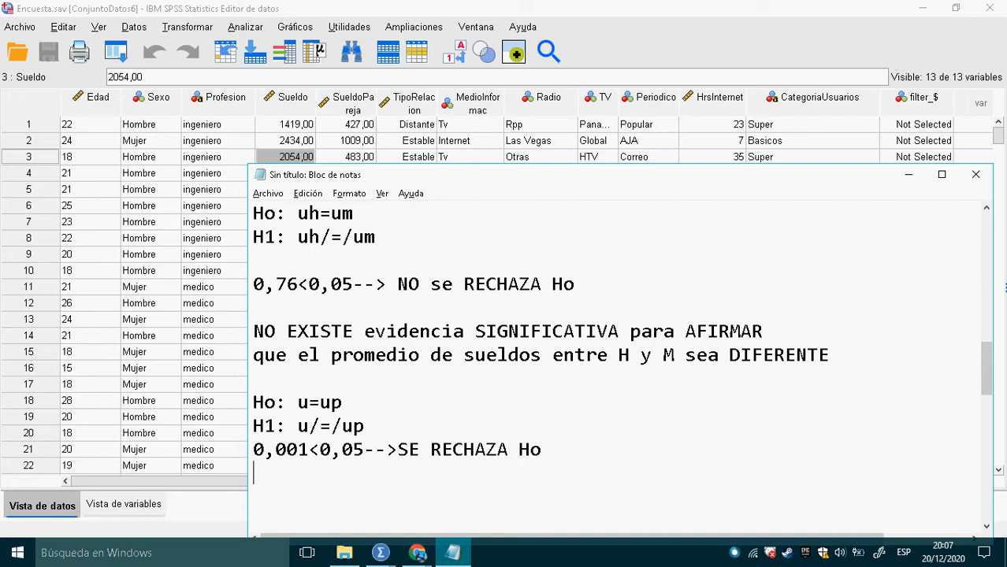
key(Up)
key(Return)
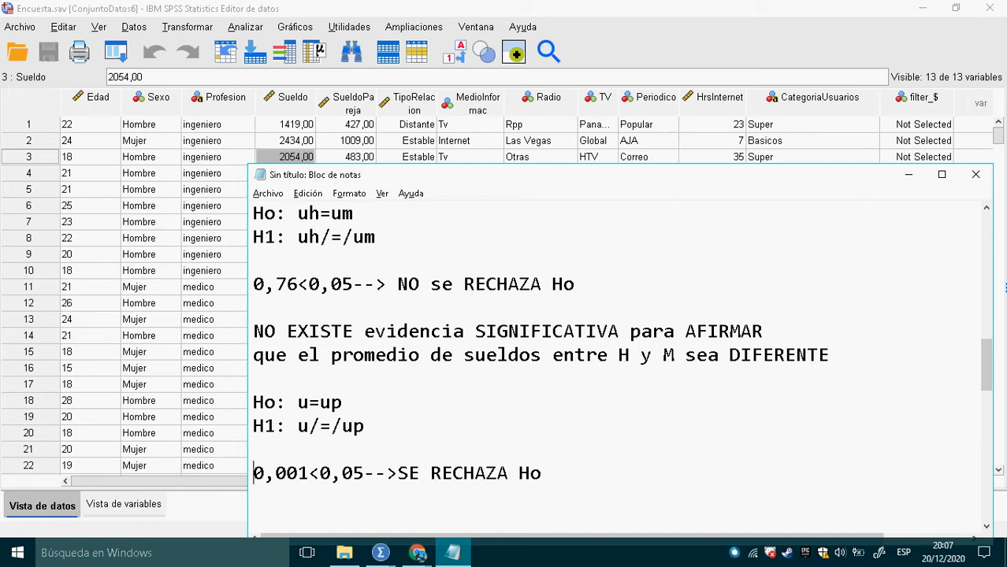
key(Down)
Copy "EXISTE evidencia SIGNIFICATIVA para AFIRMAR" from the previous conclusion to below the new decision and check it against u/=/up.
drag(288, 332, 783, 337)
key(ctrl+c)
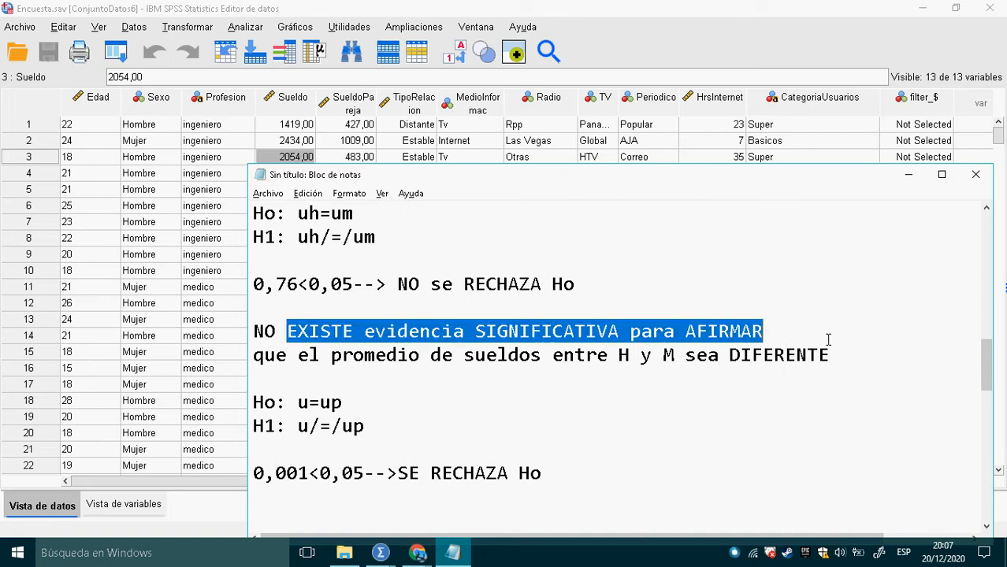
click(297, 504)
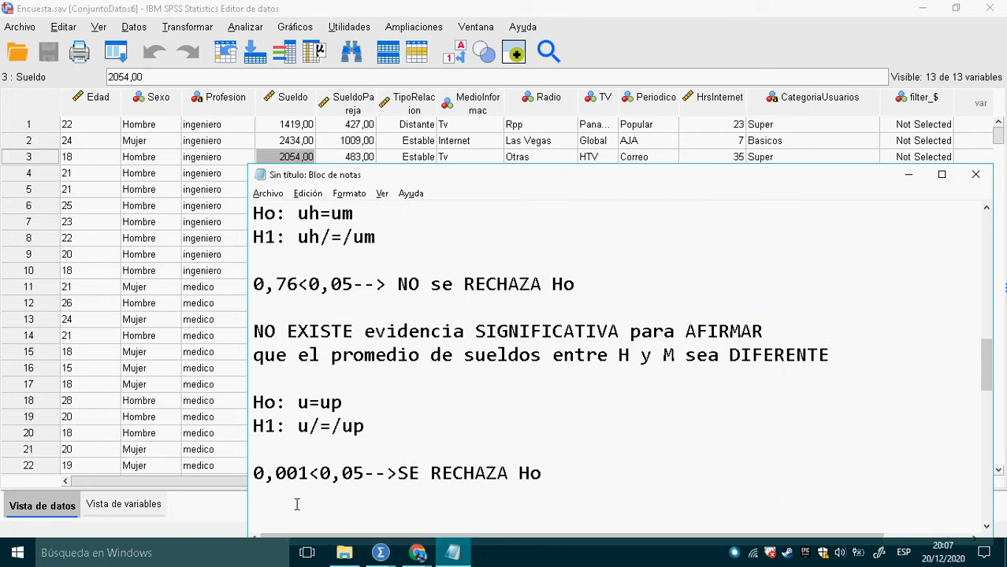
key(ctrl+v)
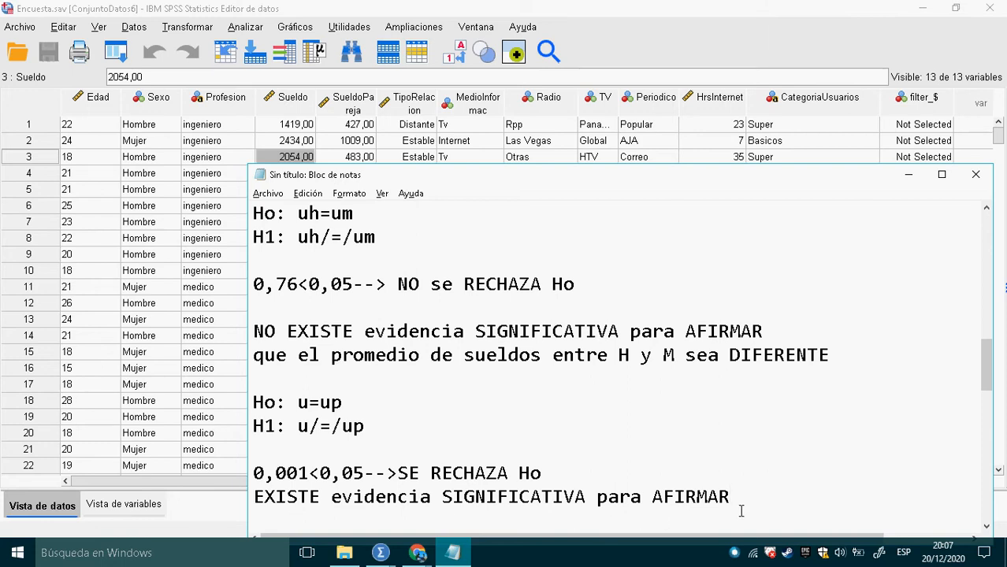
drag(389, 435, 306, 438)
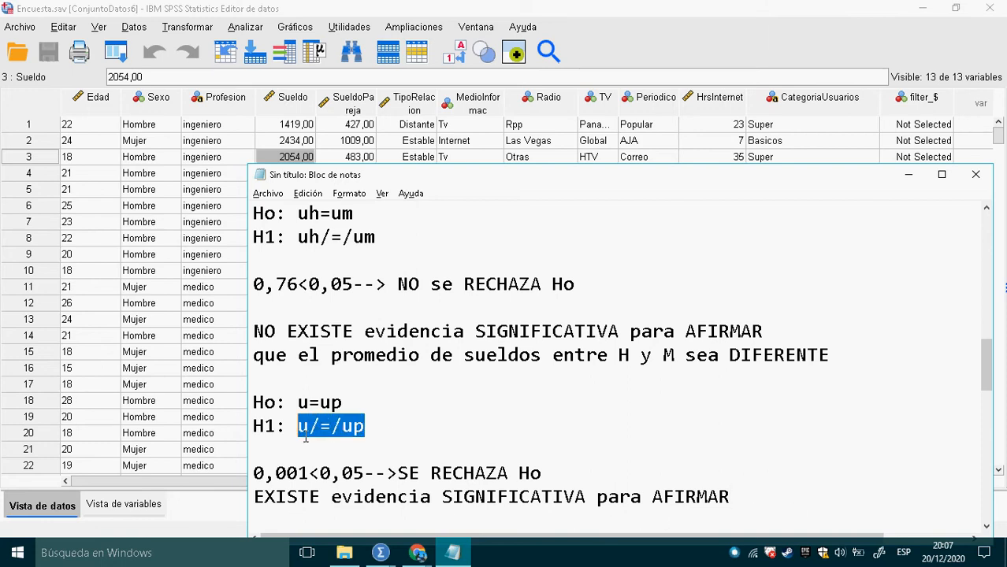
click(782, 505)
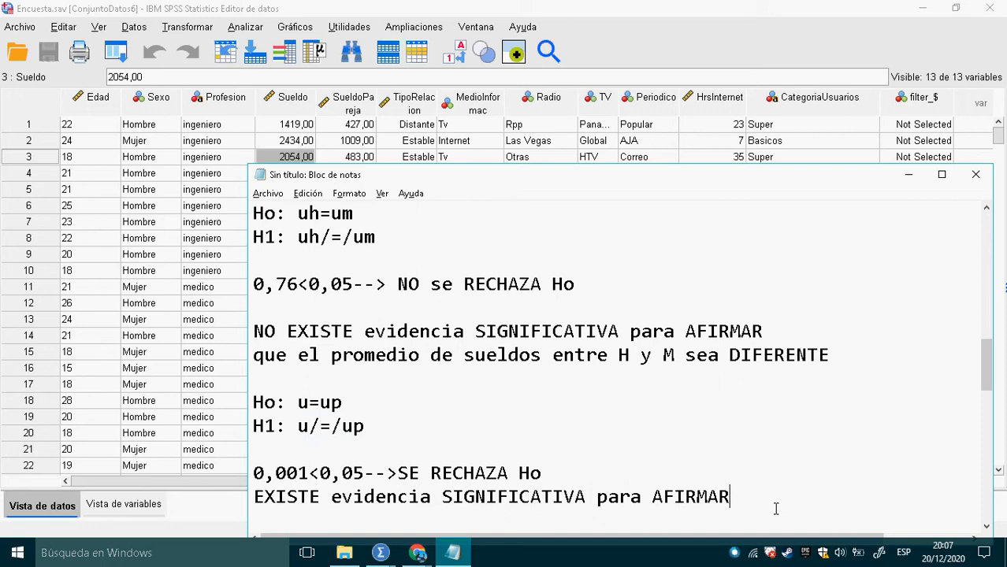
Switch to the SPSS data editor and examine the Profesion and Sueldo columns and the available mean comparison tests.
key(alt+Tab)
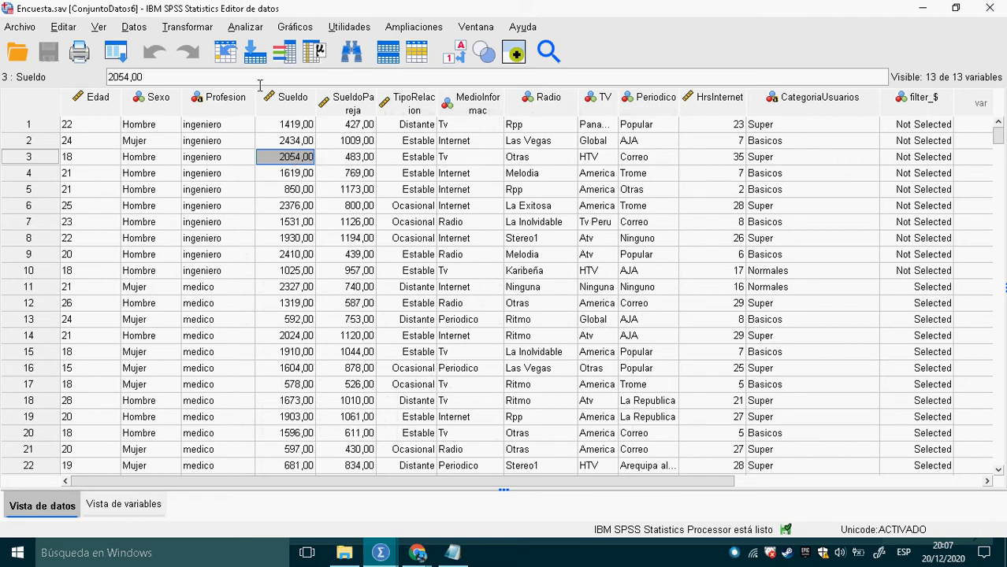
click(244, 145)
click(230, 157)
click(225, 130)
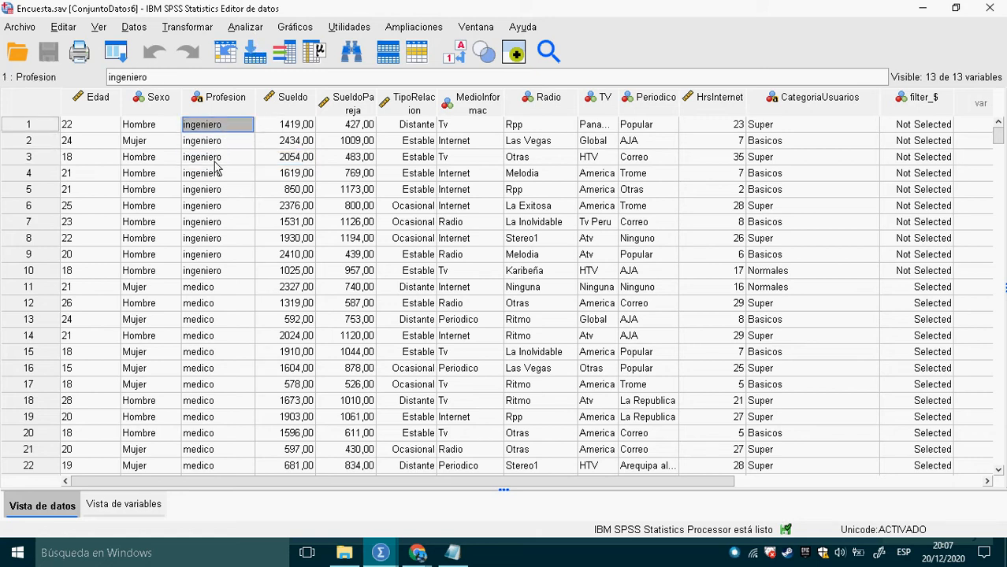
click(220, 173)
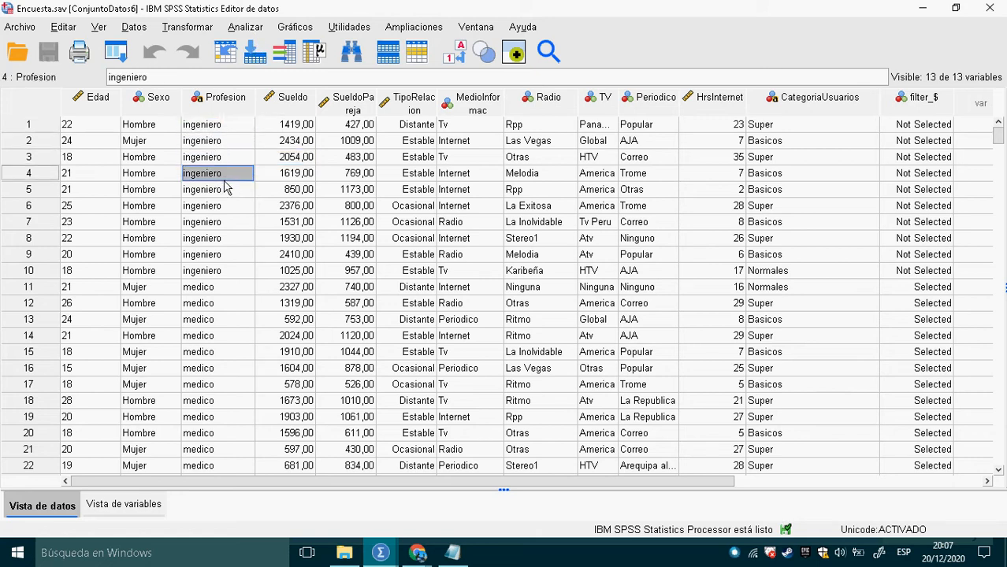
click(240, 130)
click(239, 161)
click(235, 206)
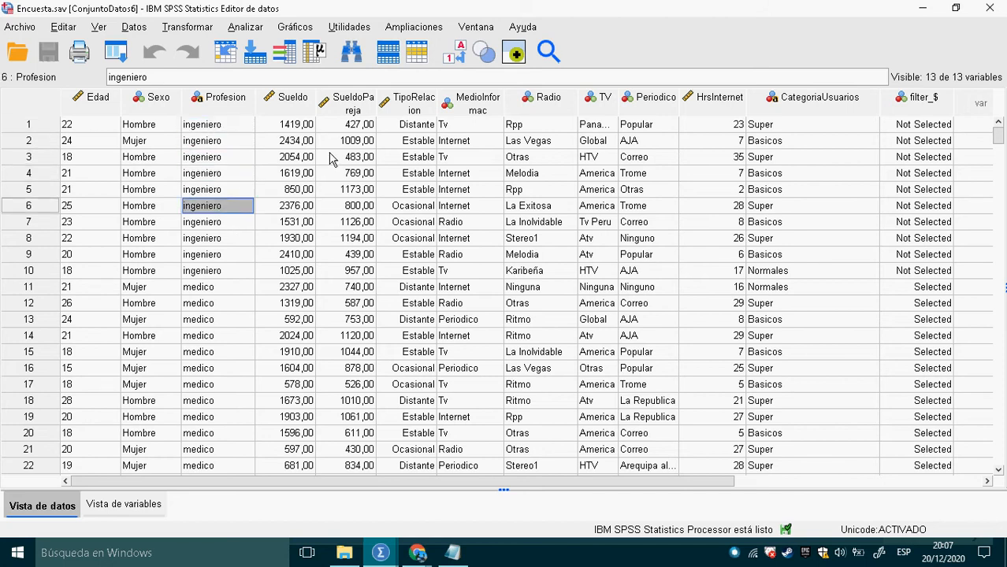
click(293, 131)
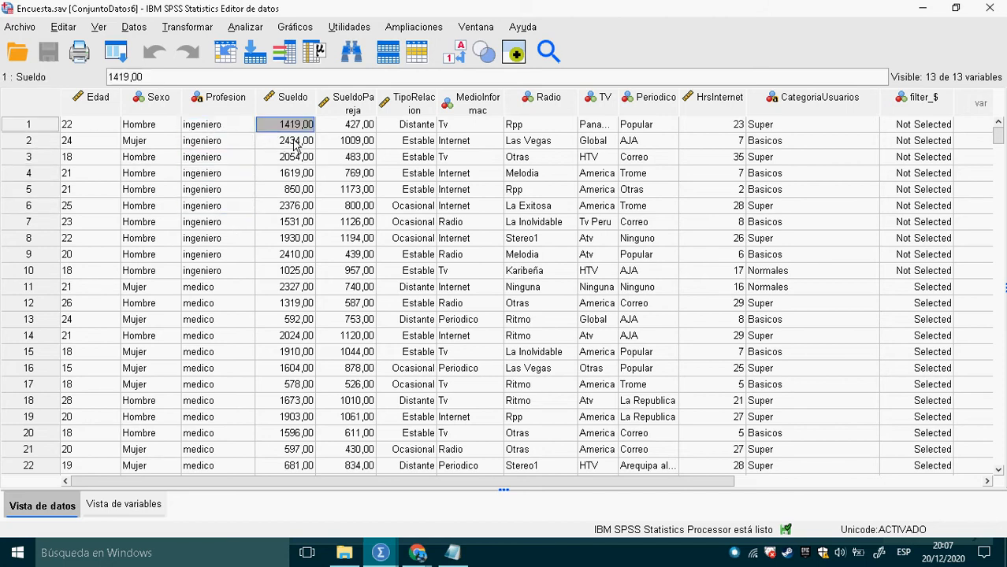
click(246, 28)
mouse_move(348, 147)
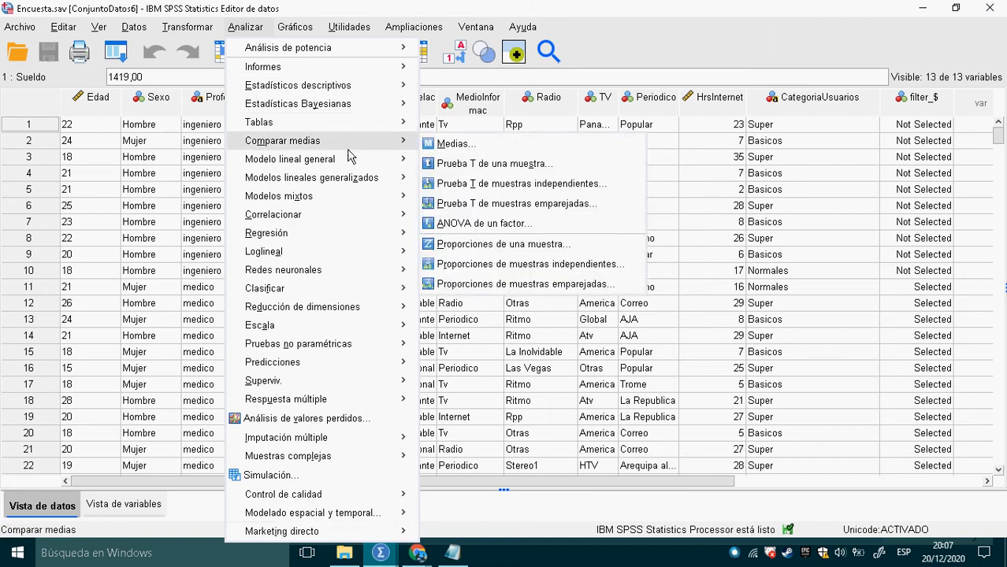
click(217, 157)
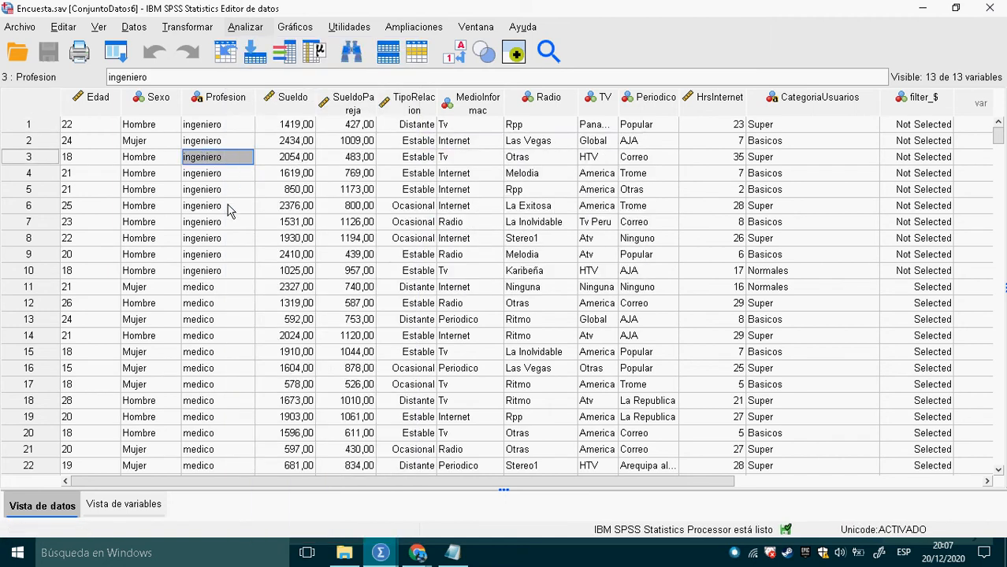
click(297, 307)
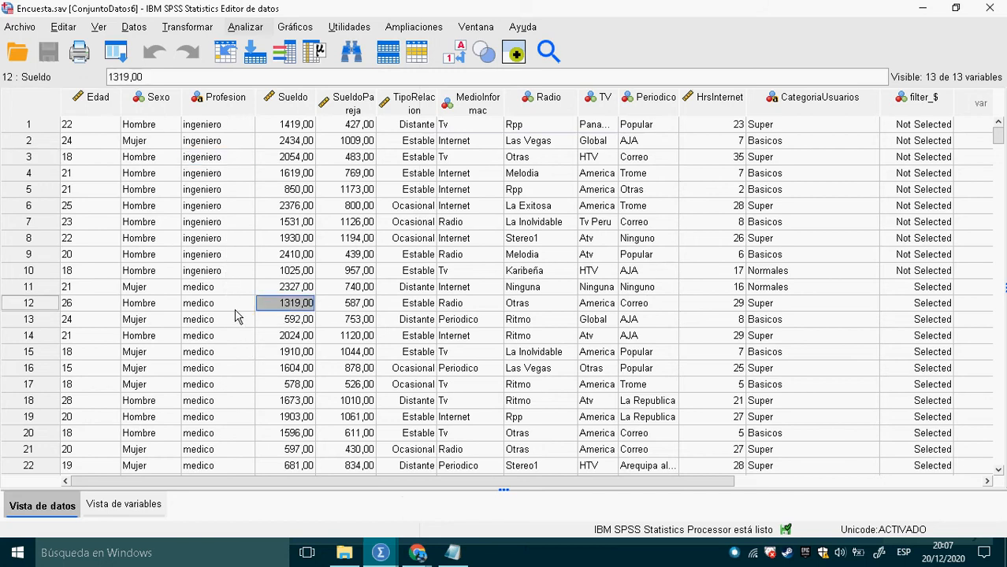
click(238, 307)
click(235, 159)
click(301, 144)
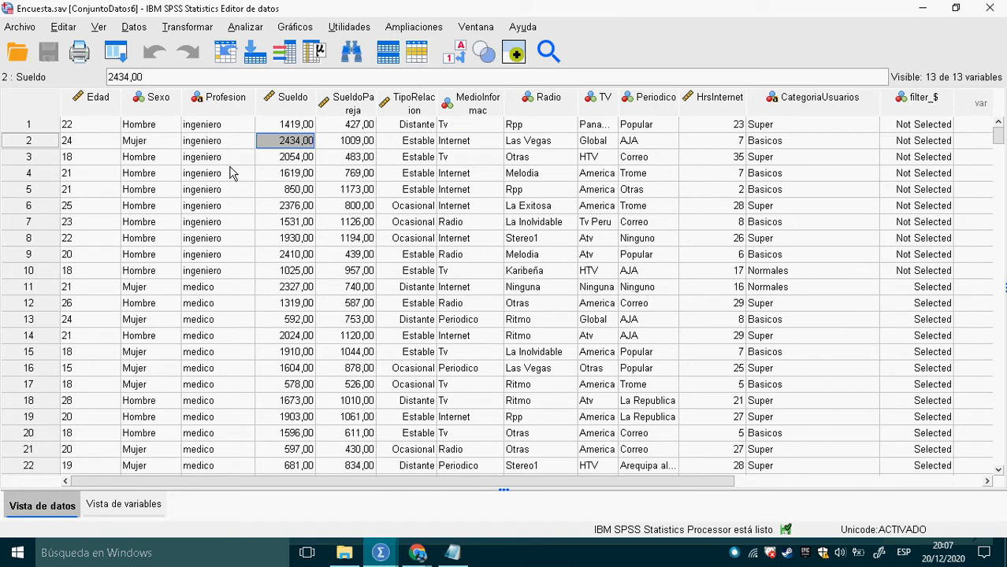
click(245, 27)
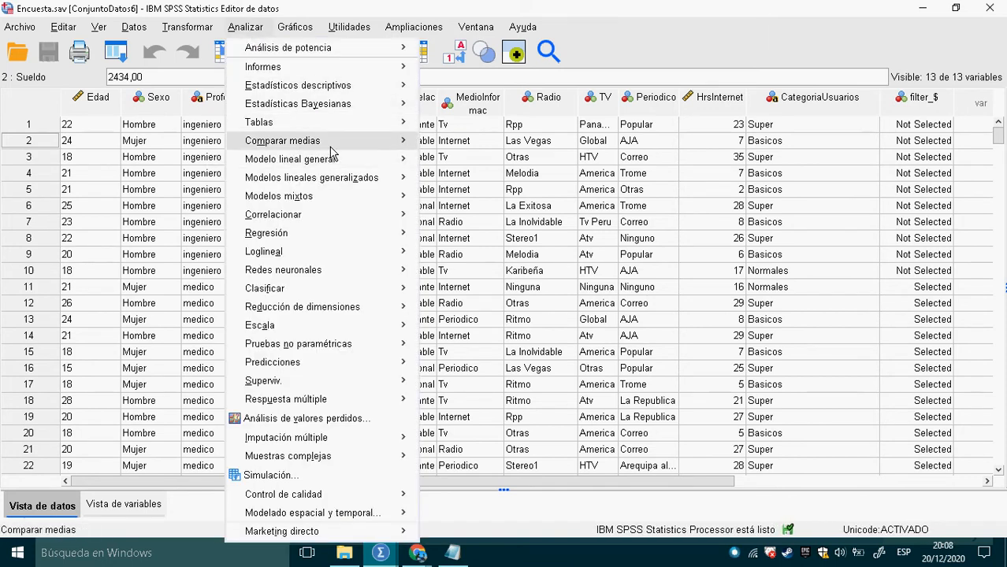
mouse_move(330, 146)
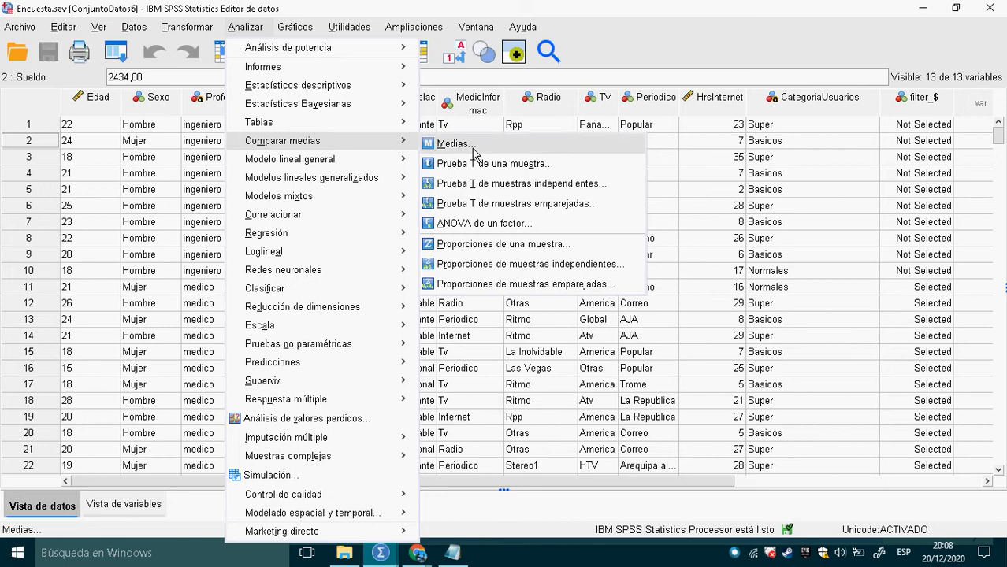
Switch to Google Meet and close the meeting details panel, then return to the SPSS data editor and dismiss the presentation notification.
key(alt+Tab)
key(alt+Tab)
key(alt+Tab)
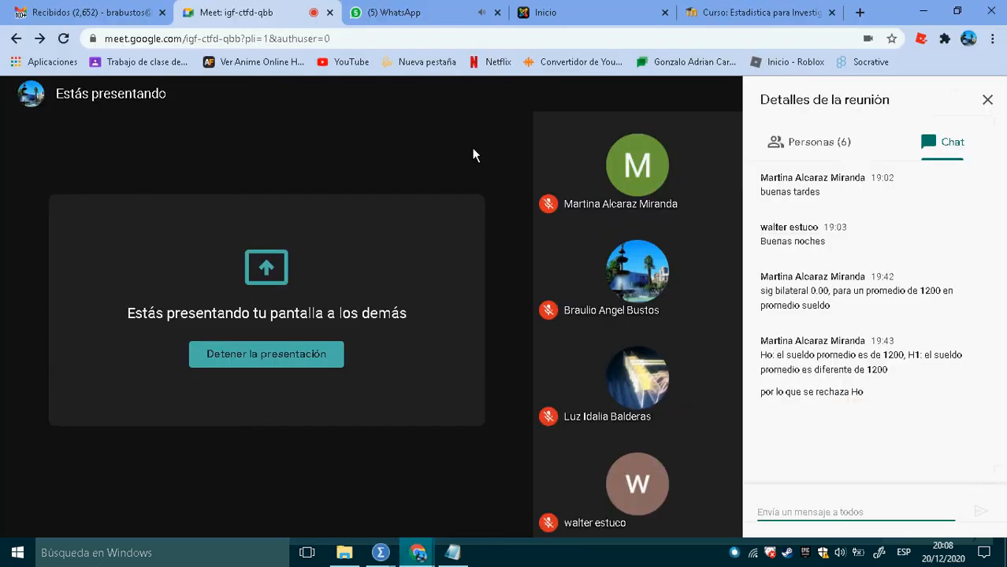
click(987, 100)
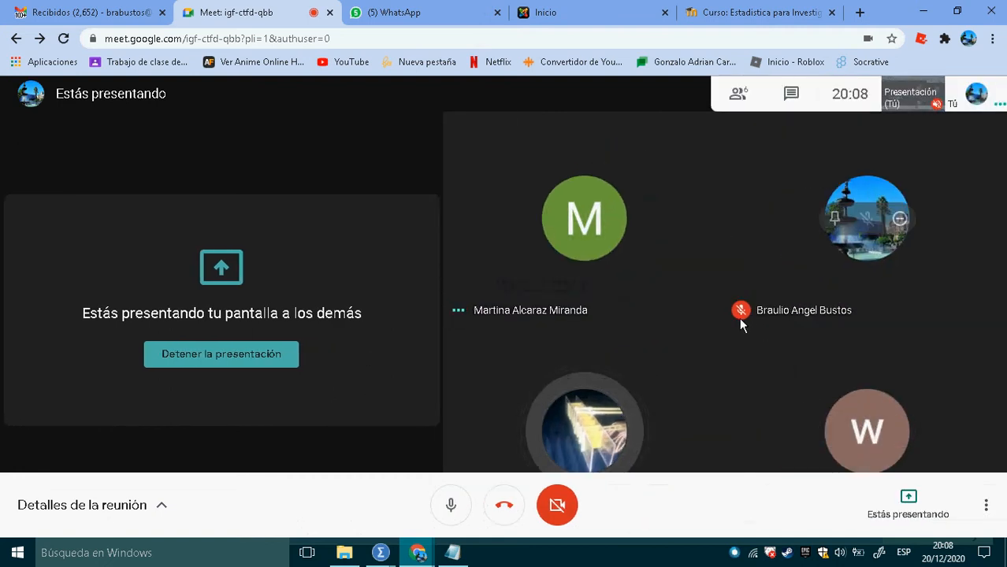
key(alt+Tab)
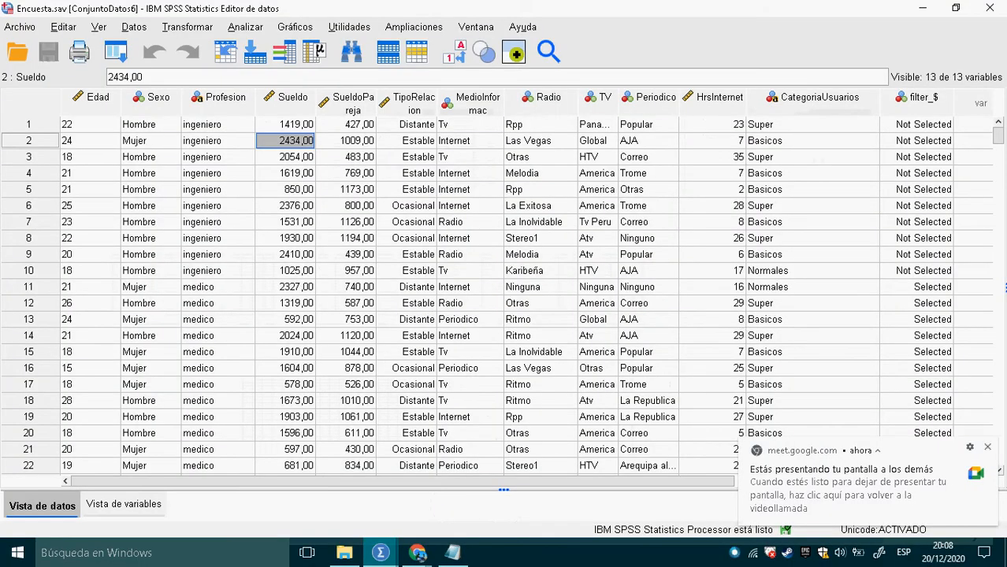
click(989, 450)
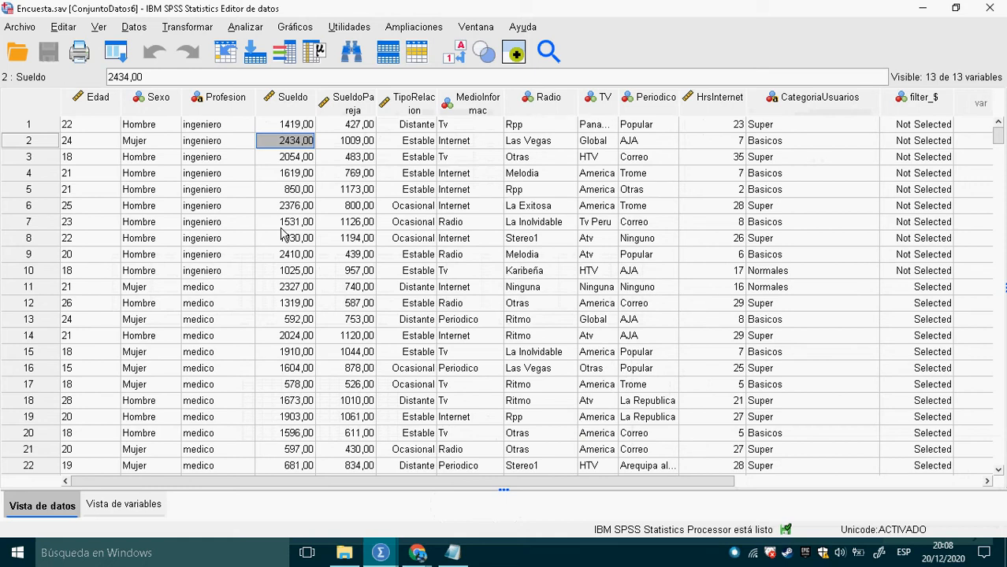
Reset the independent-samples T test and assign Sueldo Promedio as the test variable and Profesion as the grouping variable.
click(232, 127)
click(279, 156)
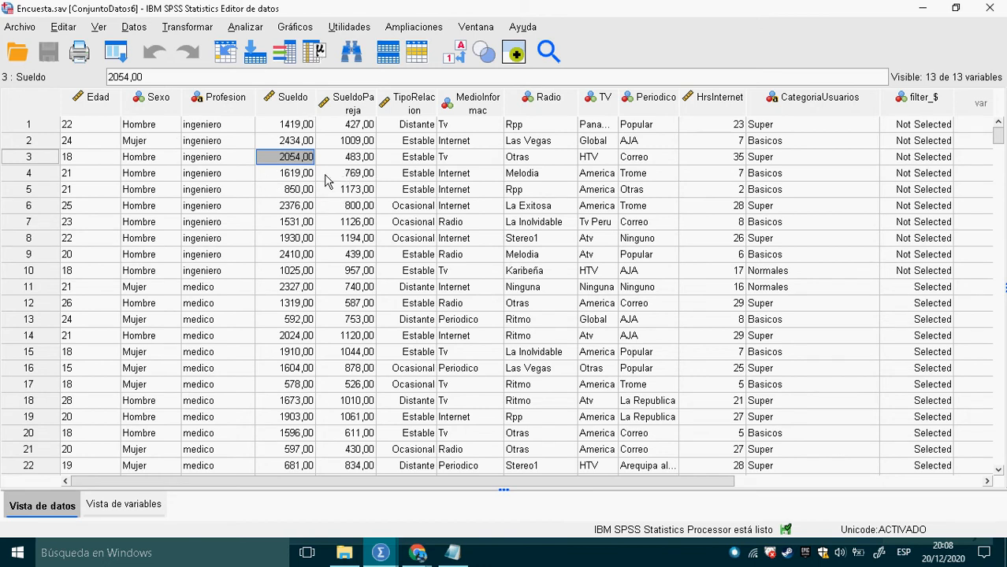
click(248, 29)
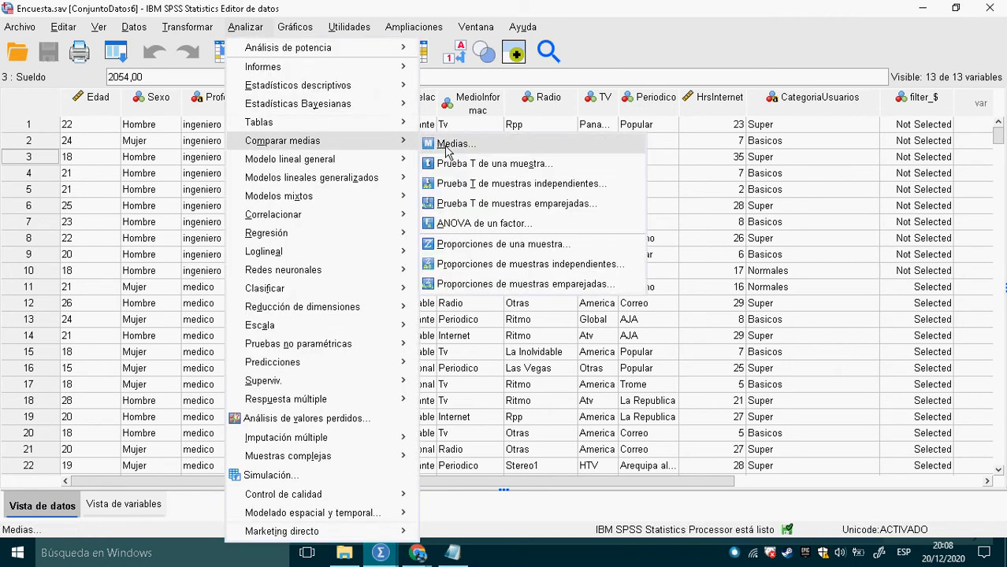
click(536, 189)
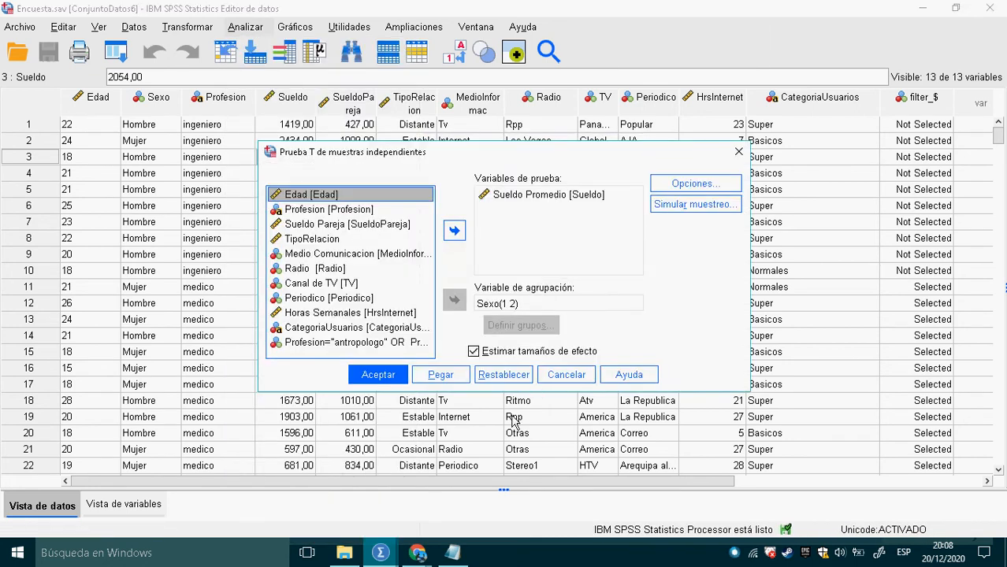
click(521, 381)
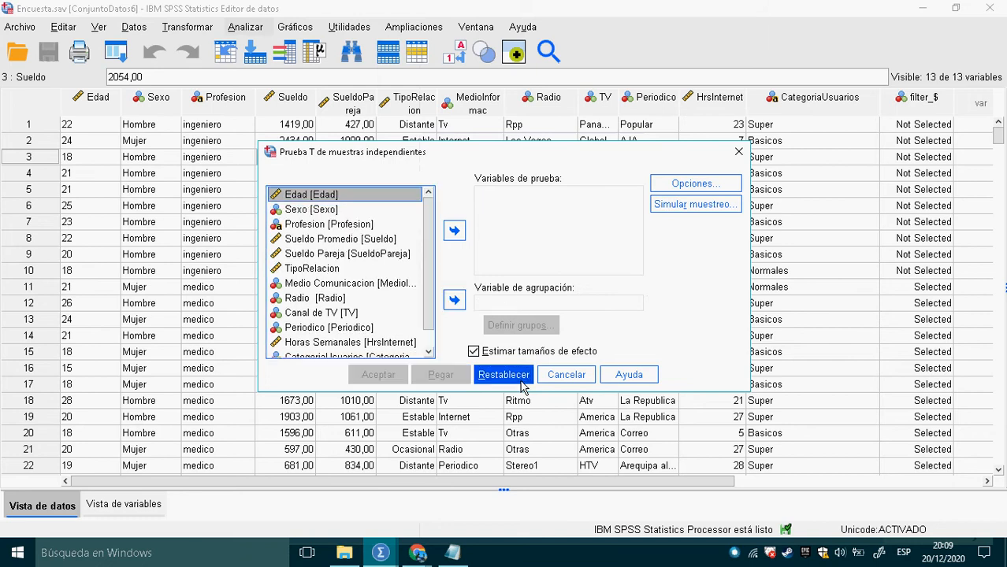
click(361, 241)
click(454, 232)
click(526, 309)
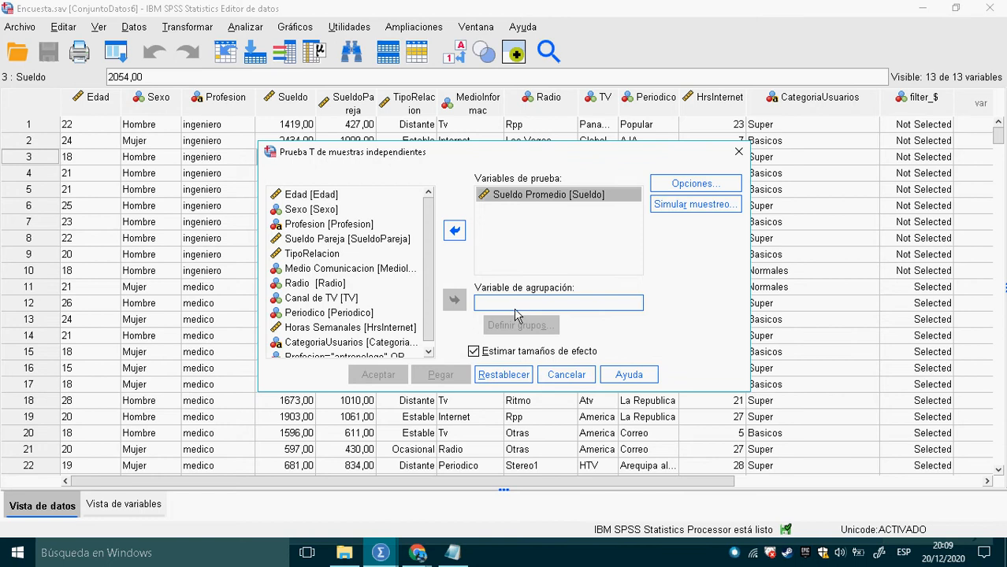
click(344, 226)
click(455, 300)
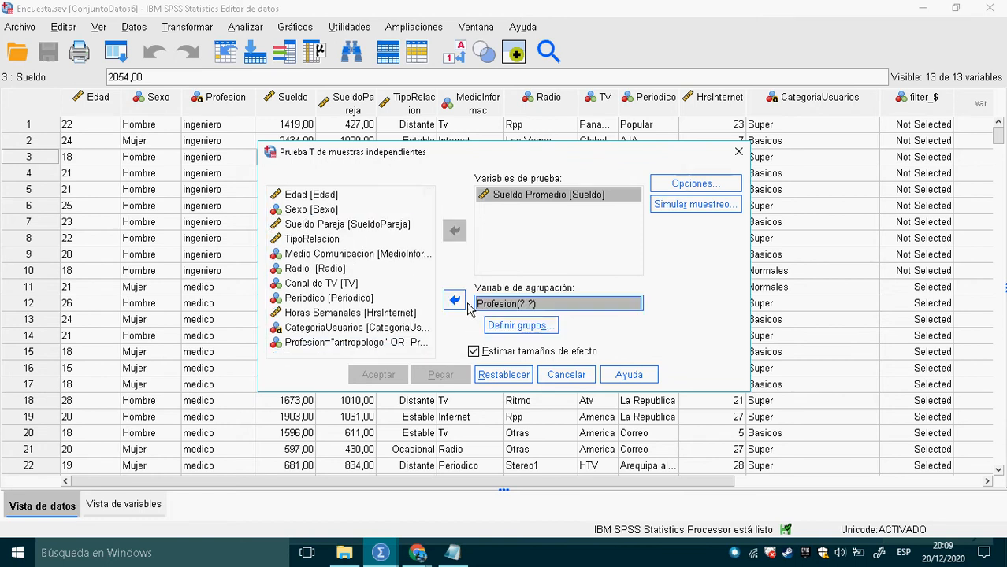
click(528, 324)
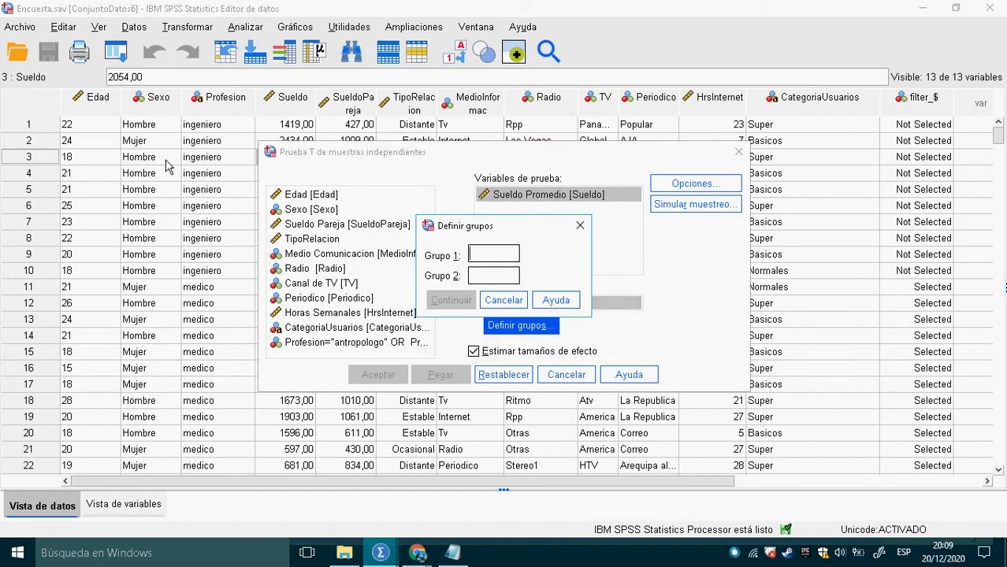
click(219, 178)
click(503, 300)
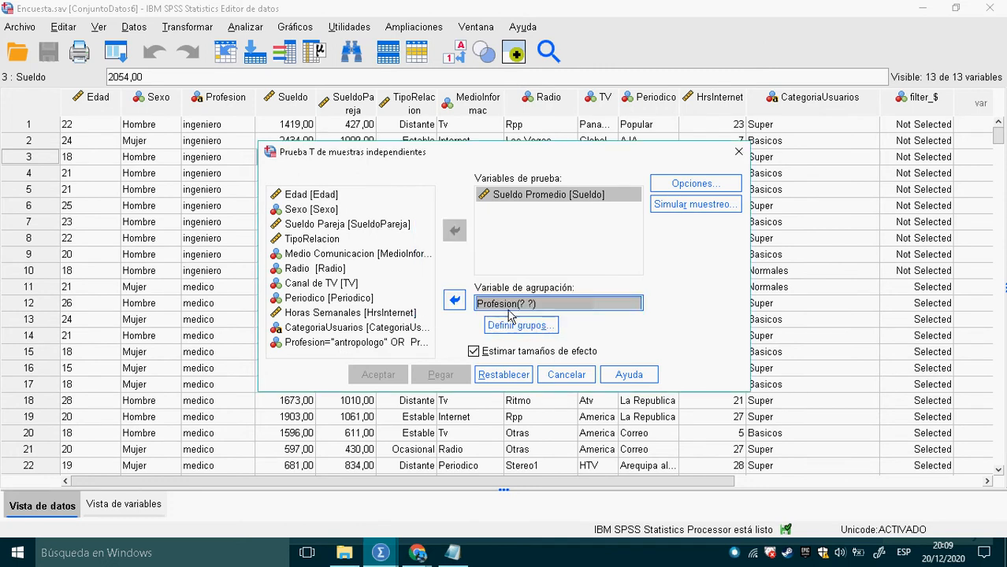
View the variable information of the grouping variable Profesion.
right_click(507, 310)
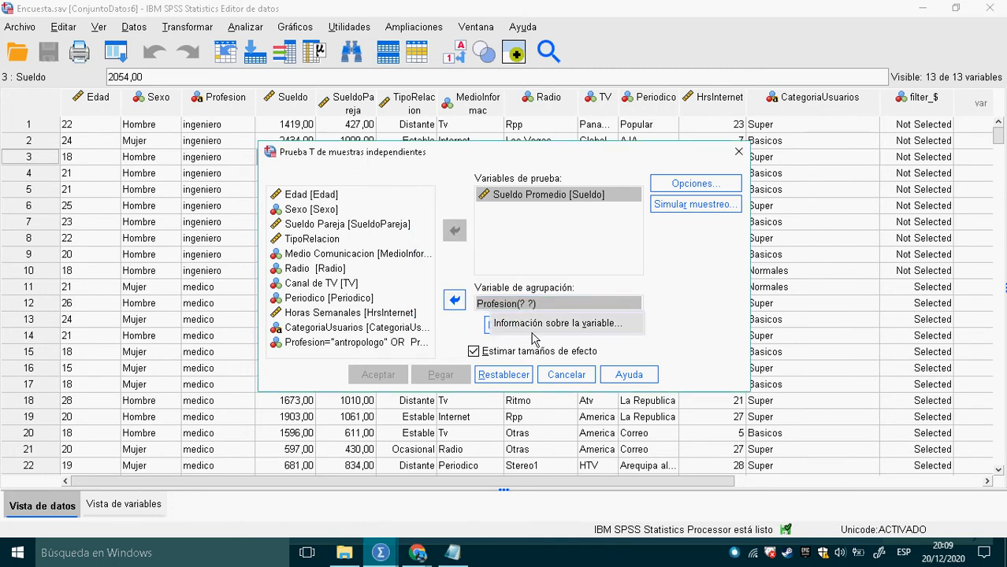
click(529, 323)
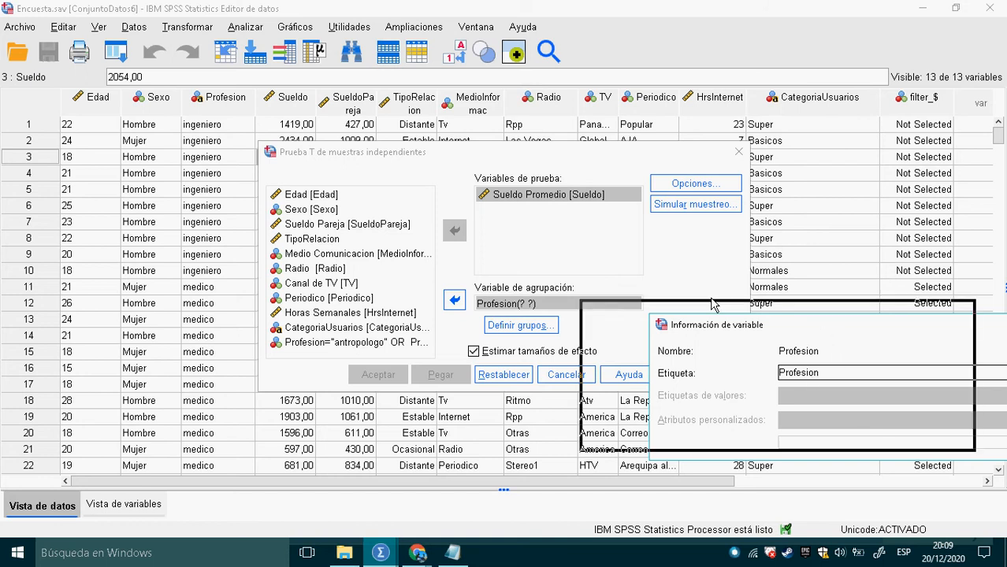
click(883, 281)
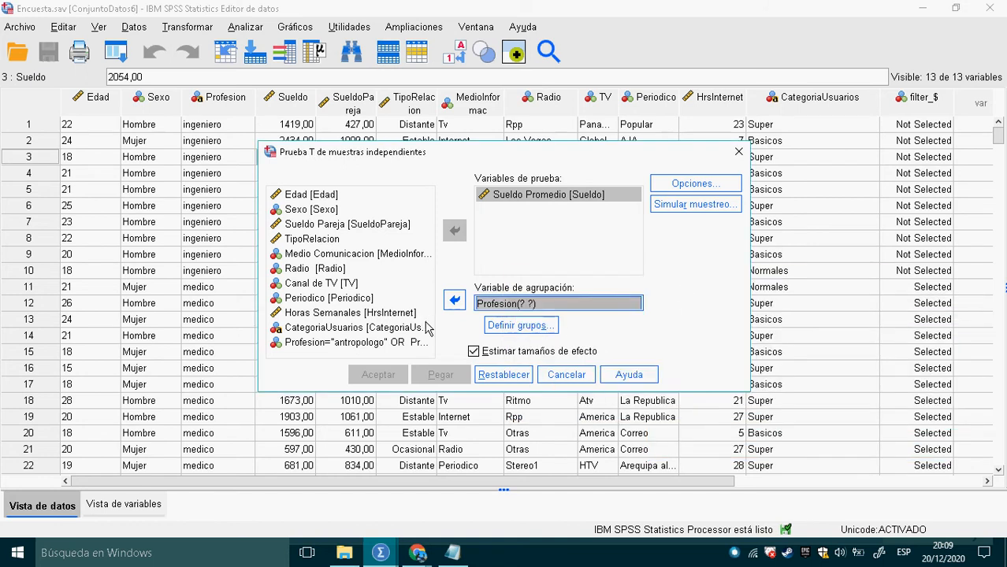
Define the Profesion groups as ingeniero and medico, run the T test, and select the Advertencias table in the output.
click(519, 325)
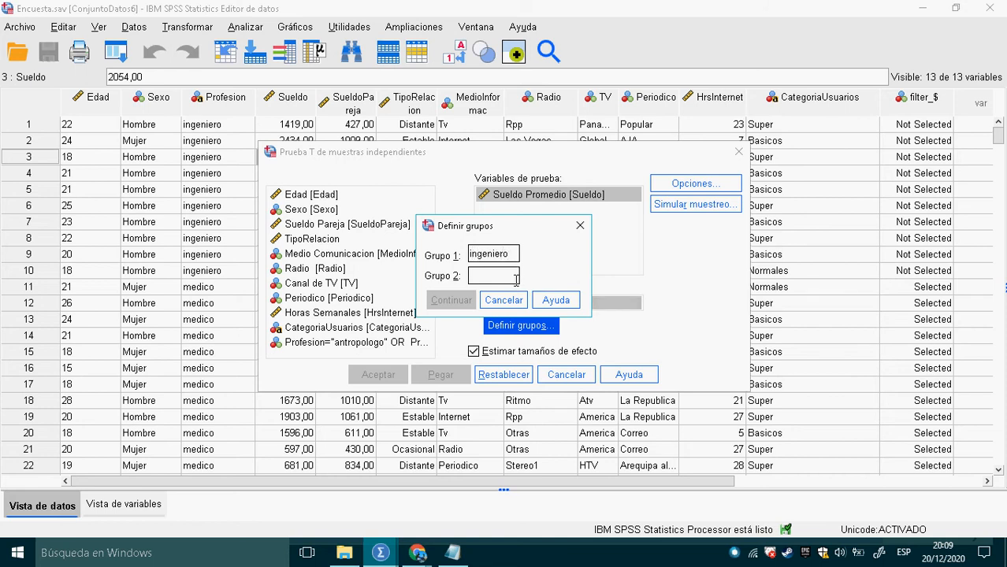
click(512, 280)
text(medico)
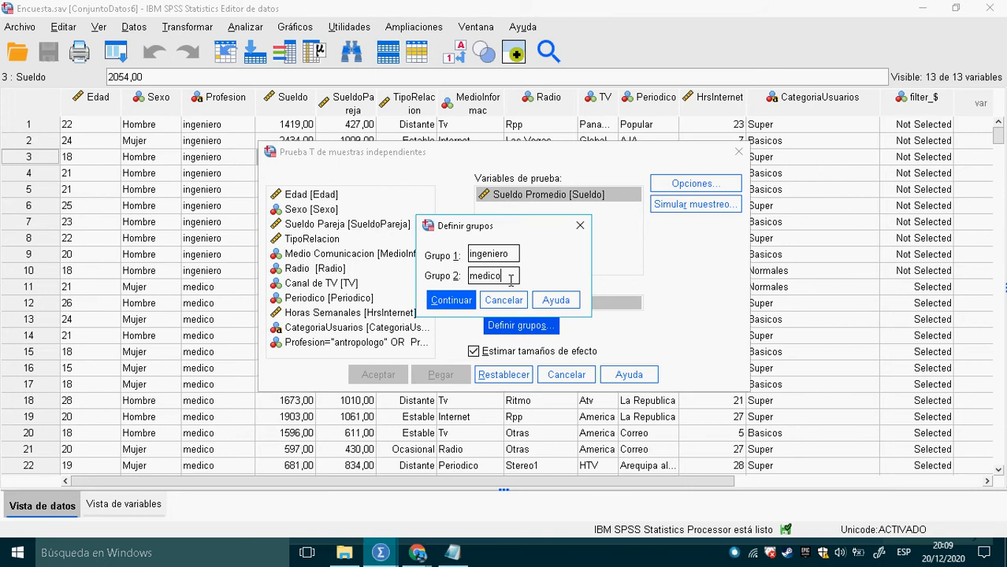
click(454, 304)
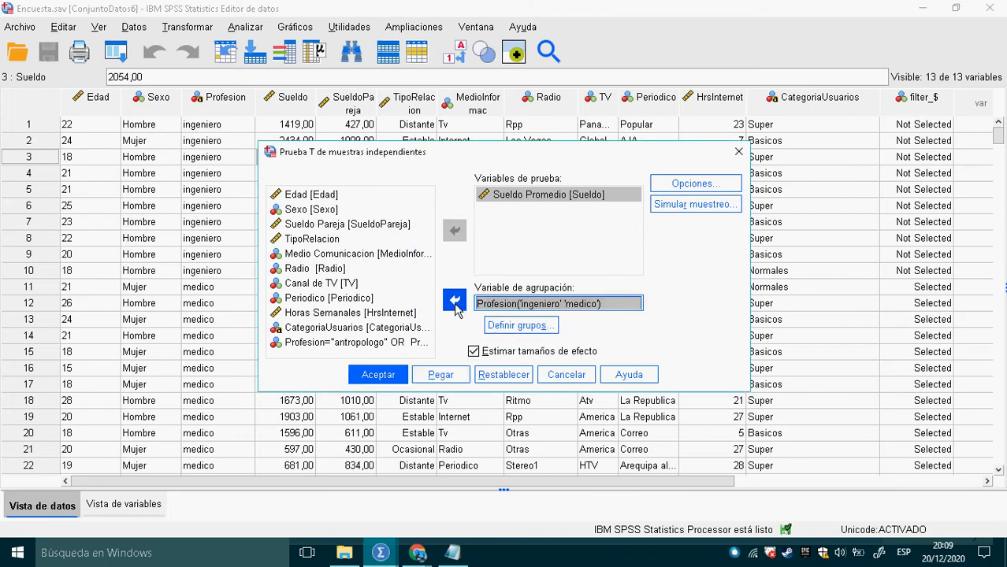
click(398, 376)
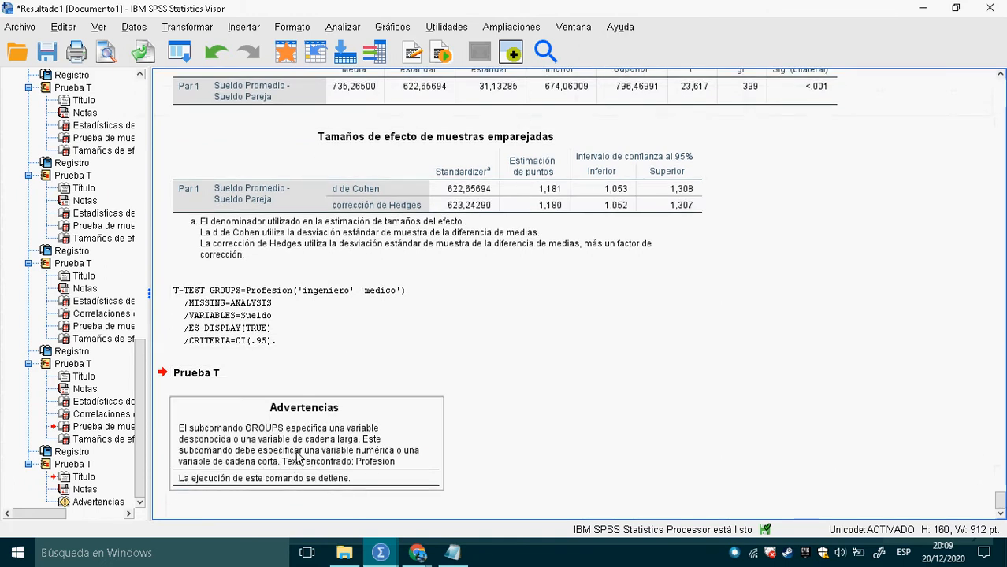
click(313, 431)
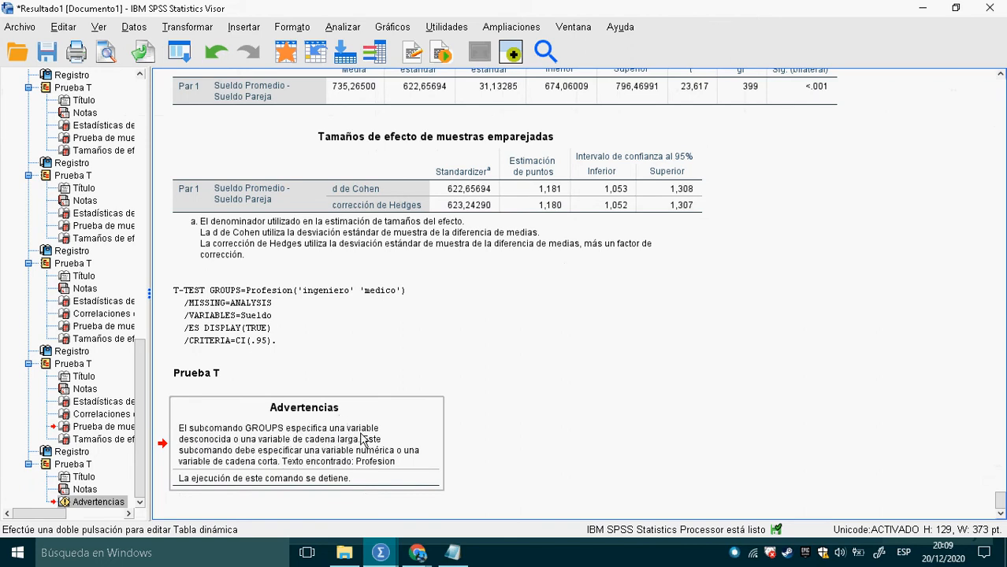
Return to the data editor and delete the filter_$ variable from the dataset.
click(290, 55)
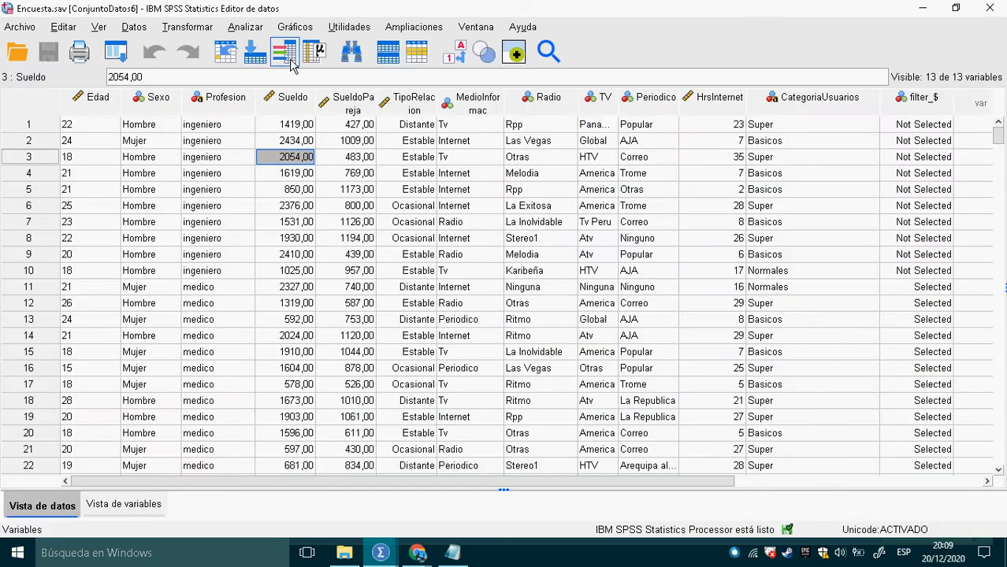
key(Left)
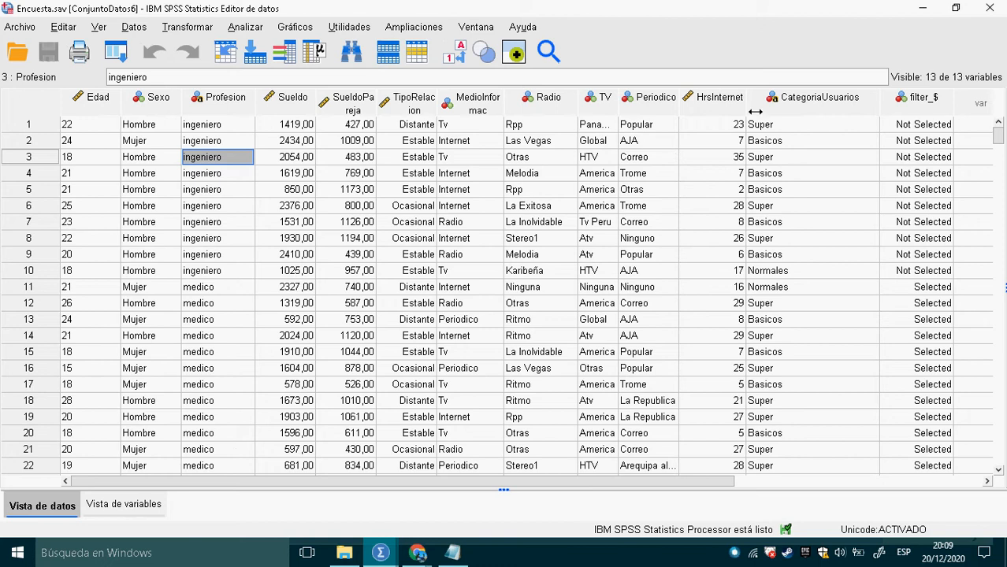
drag(753, 111, 742, 111)
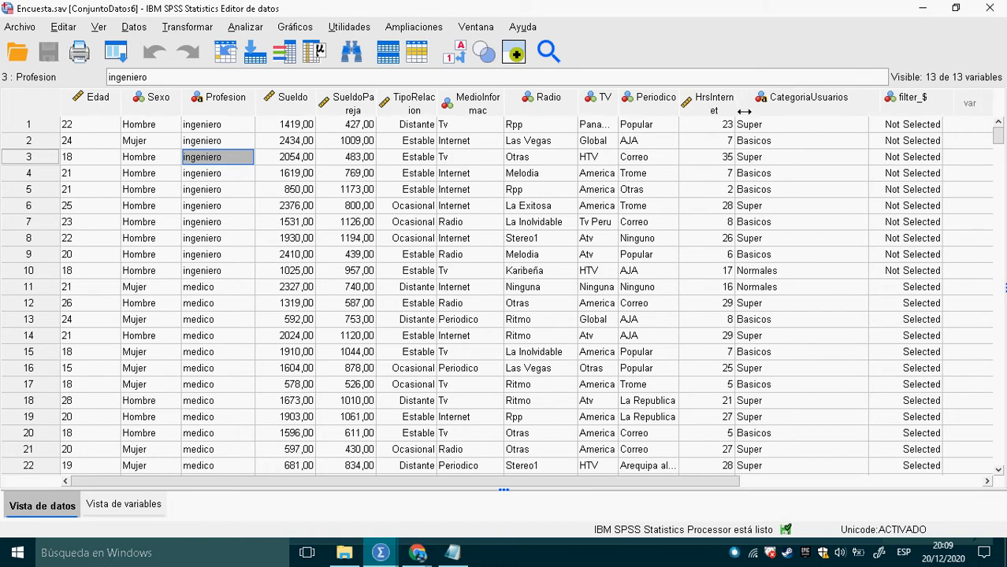
click(919, 111)
right_click(918, 110)
click(895, 233)
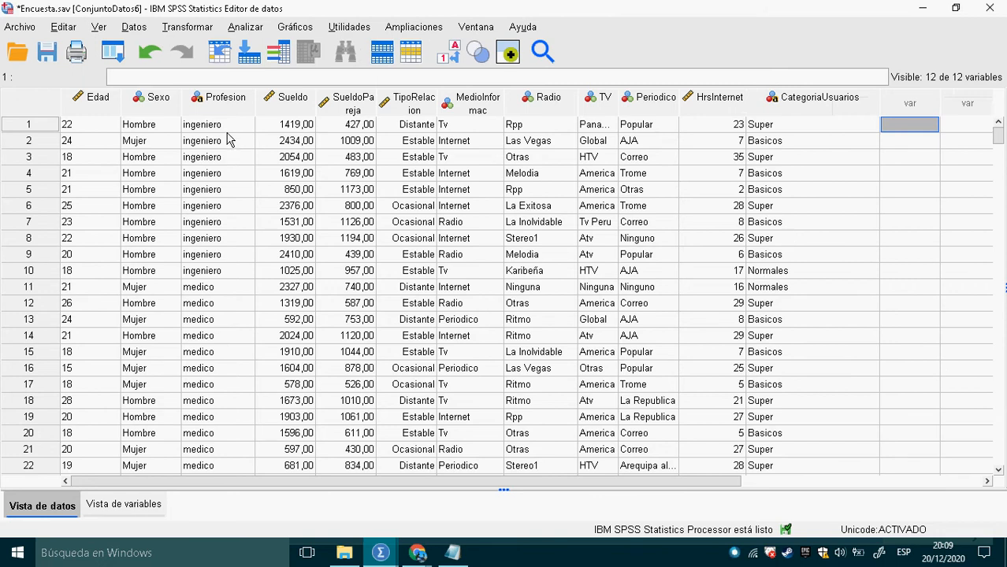
Examine the Profesion entries in the data and the variable's type and value label definitions.
click(216, 156)
click(217, 223)
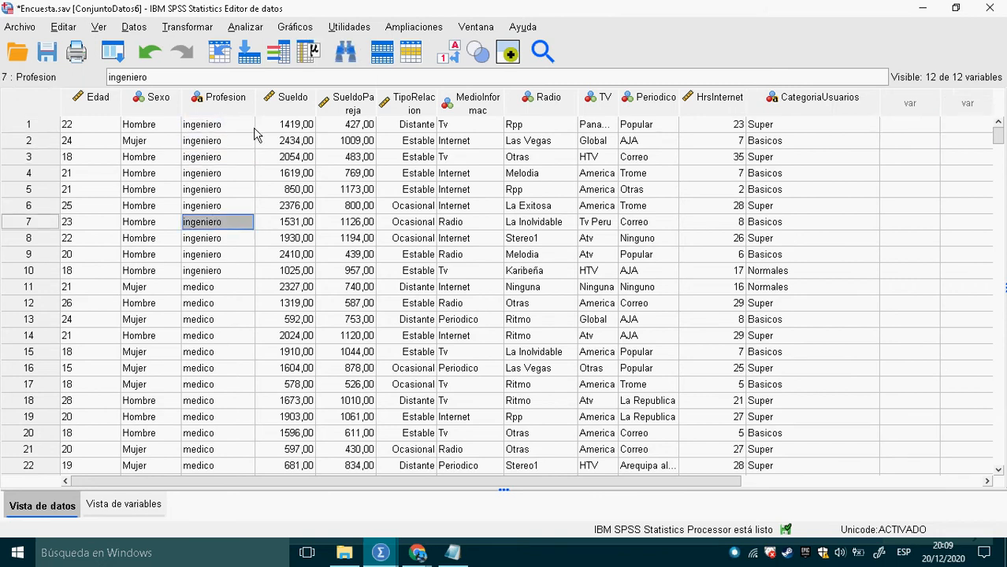
click(123, 504)
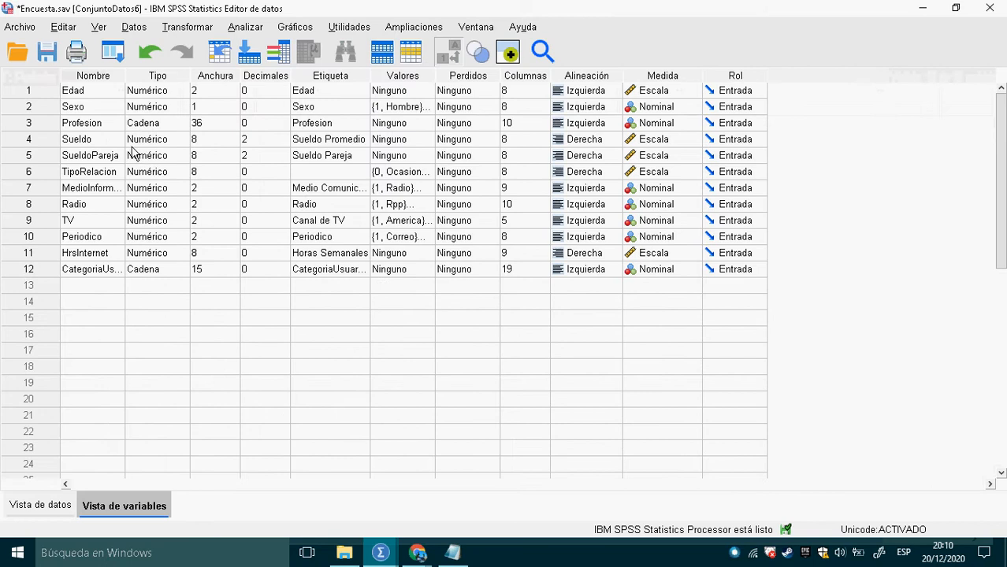
click(114, 127)
click(178, 129)
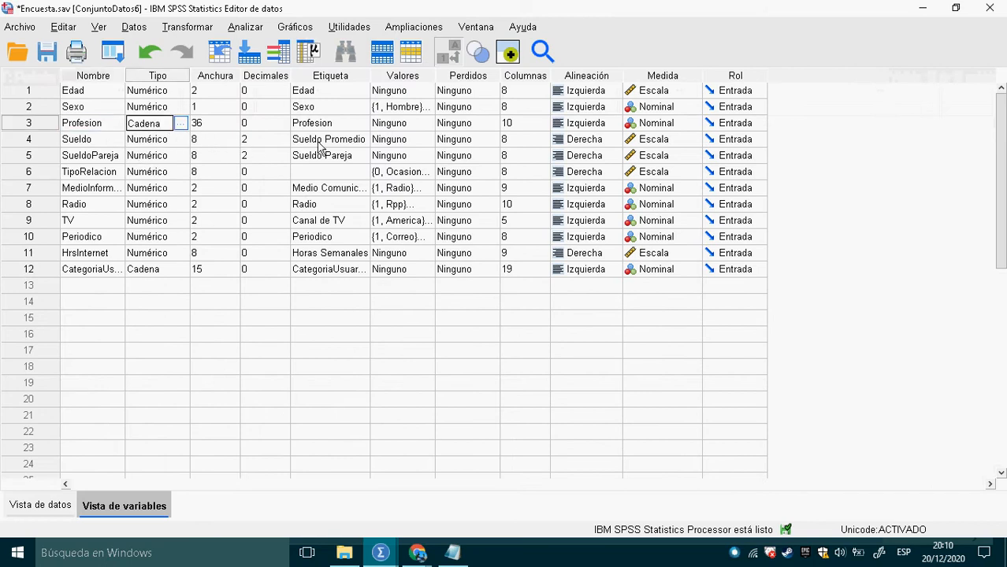
click(364, 129)
click(424, 130)
click(426, 124)
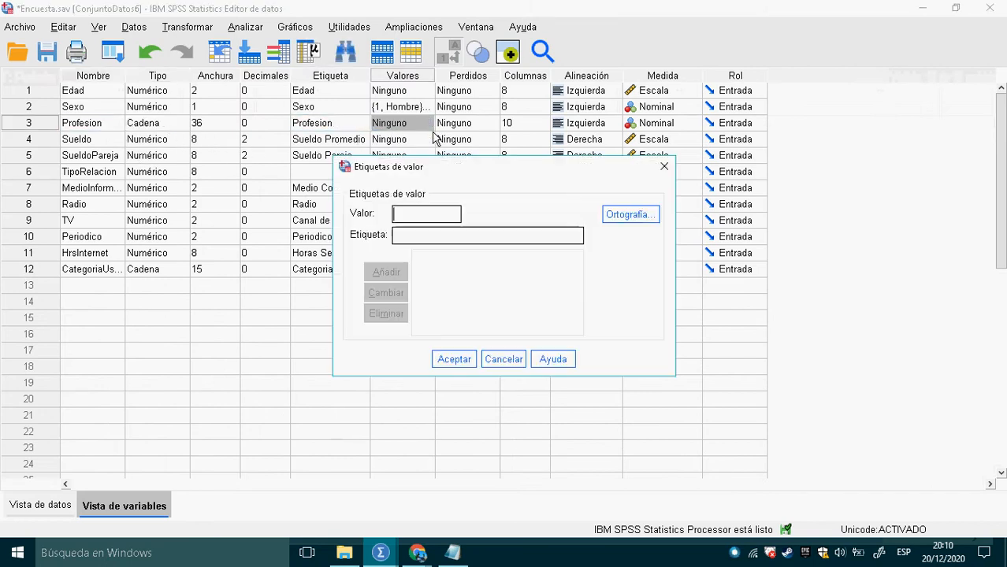
click(504, 360)
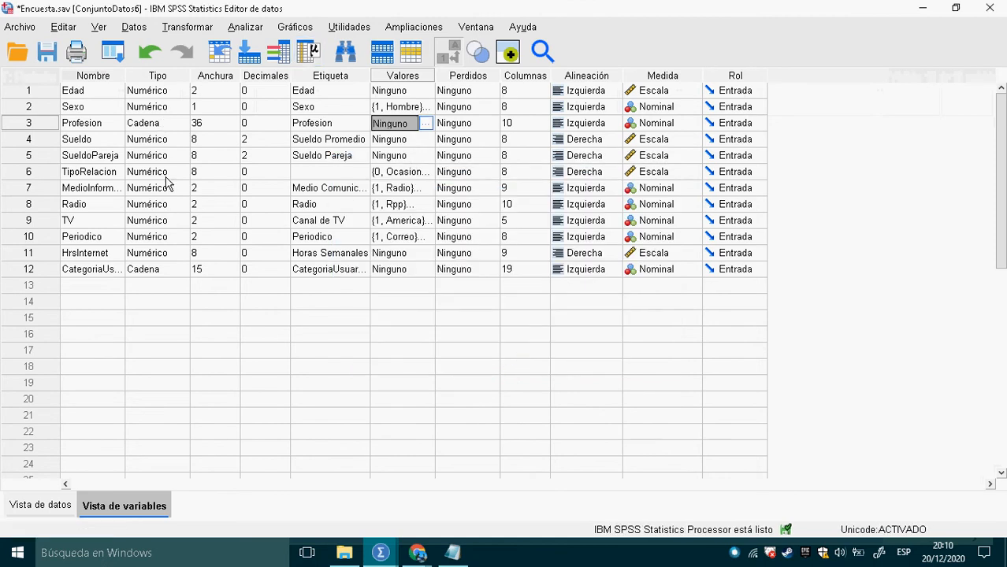
Narrow the Profesion and CategoriaUsuarios columns in the data view.
click(53, 508)
drag(261, 110, 242, 108)
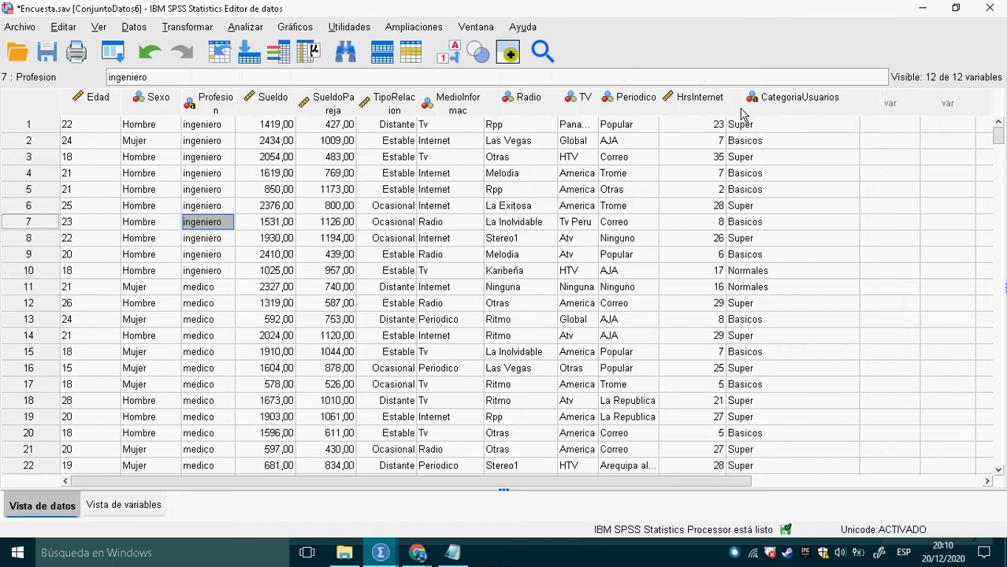
click(889, 127)
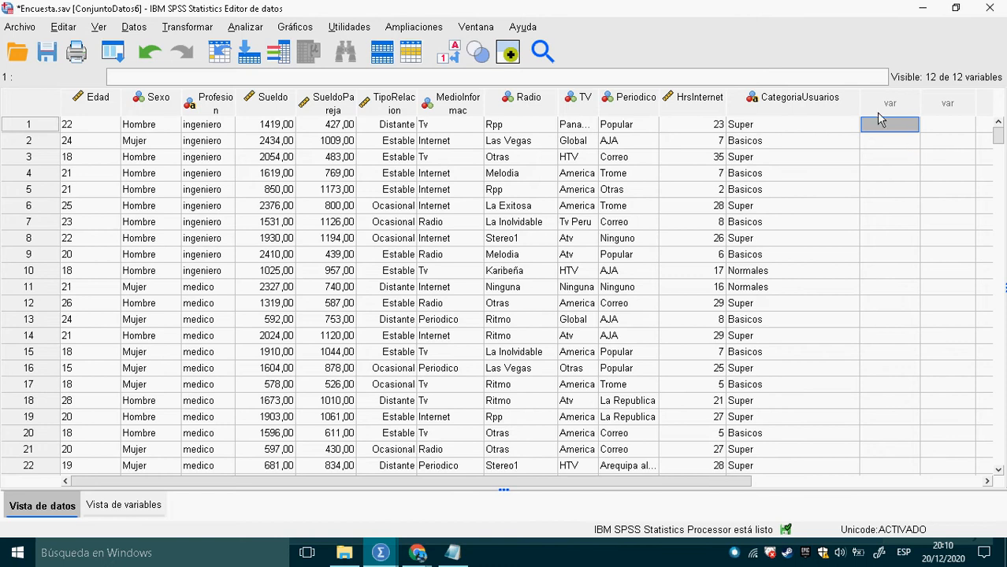
drag(867, 106, 820, 105)
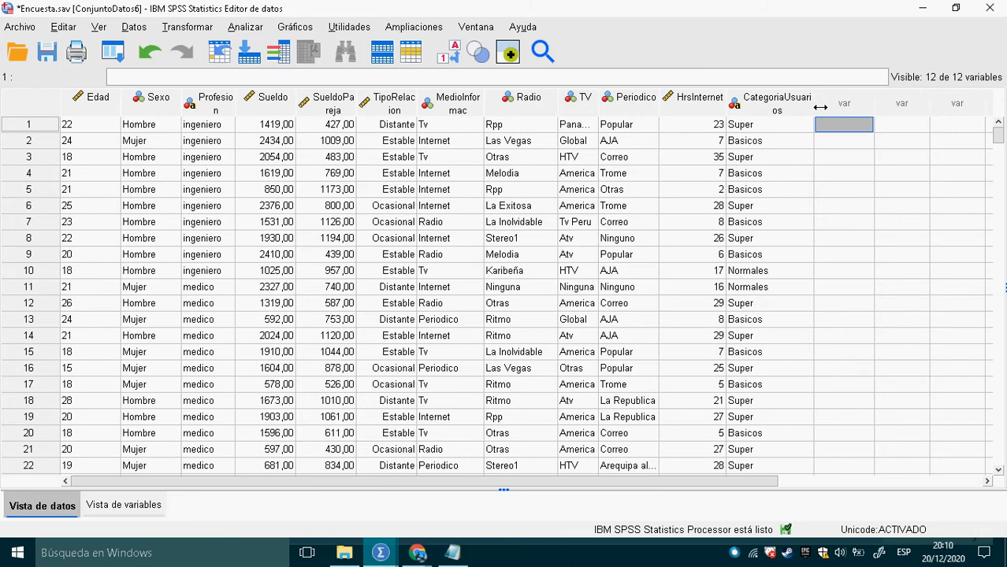
key(alt+Tab)
key(alt+Tab)
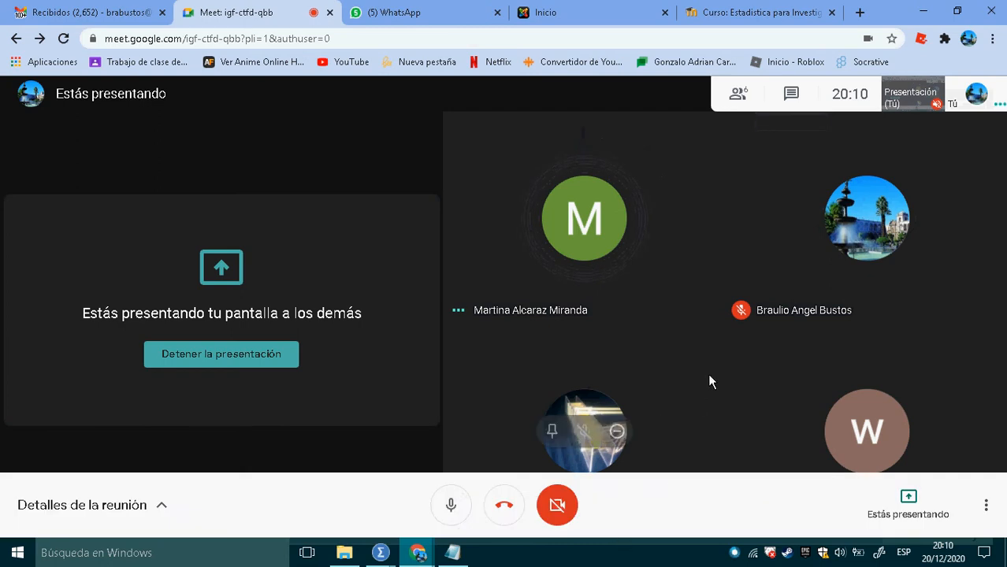
key(alt+Tab)
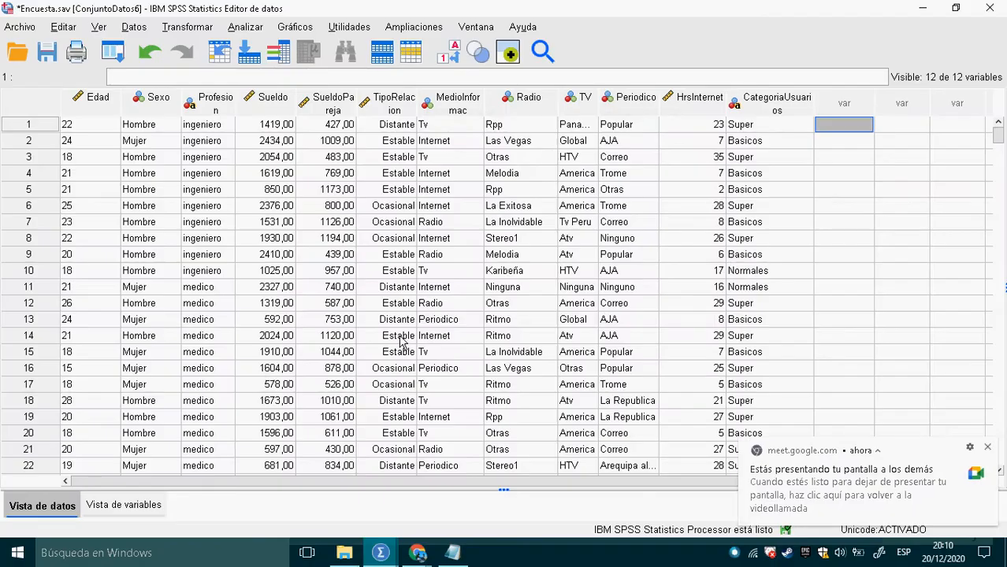
Check the text entries of Profesion in the data again and review its value labels without defining any.
click(211, 129)
click(212, 148)
click(218, 180)
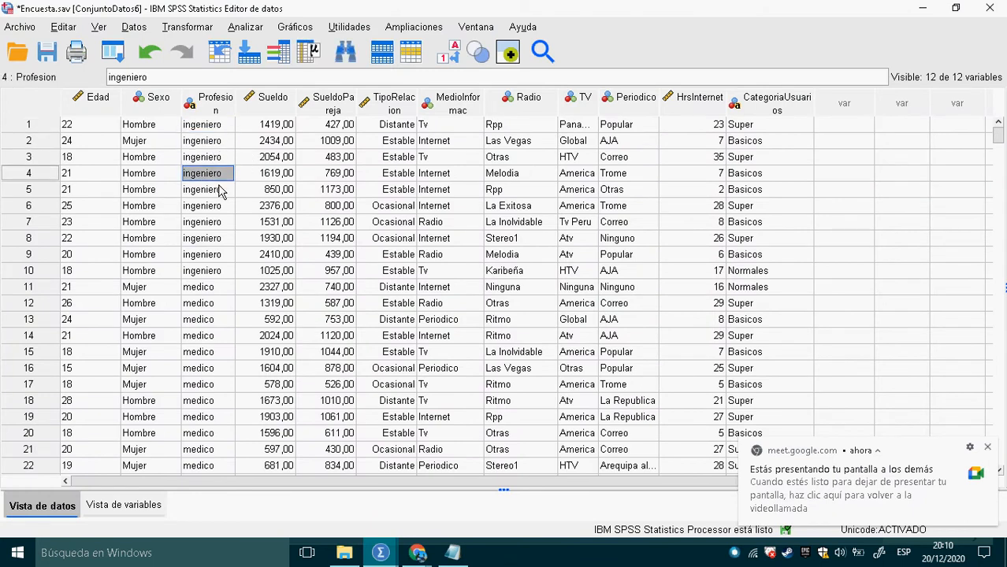
click(218, 211)
click(219, 254)
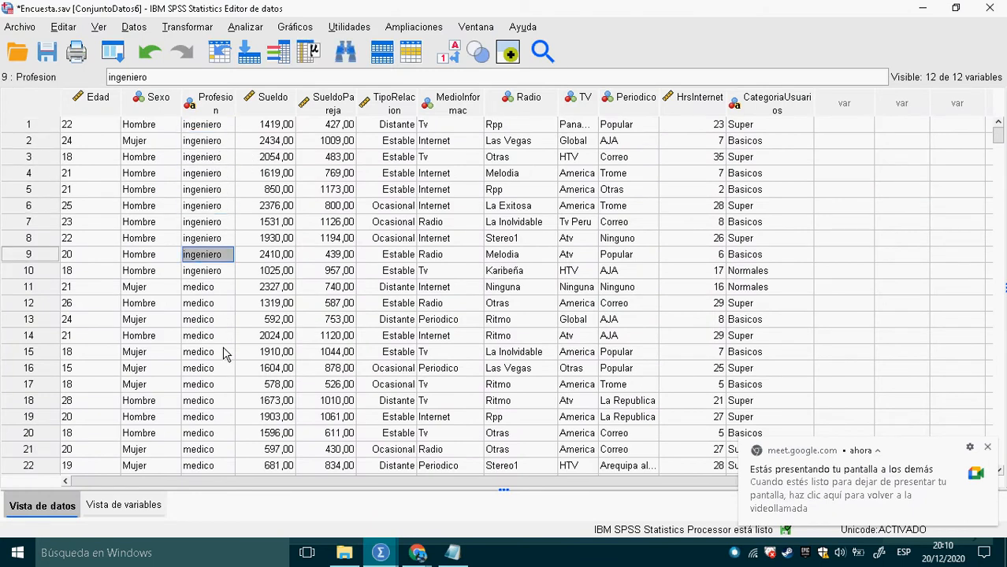
click(989, 448)
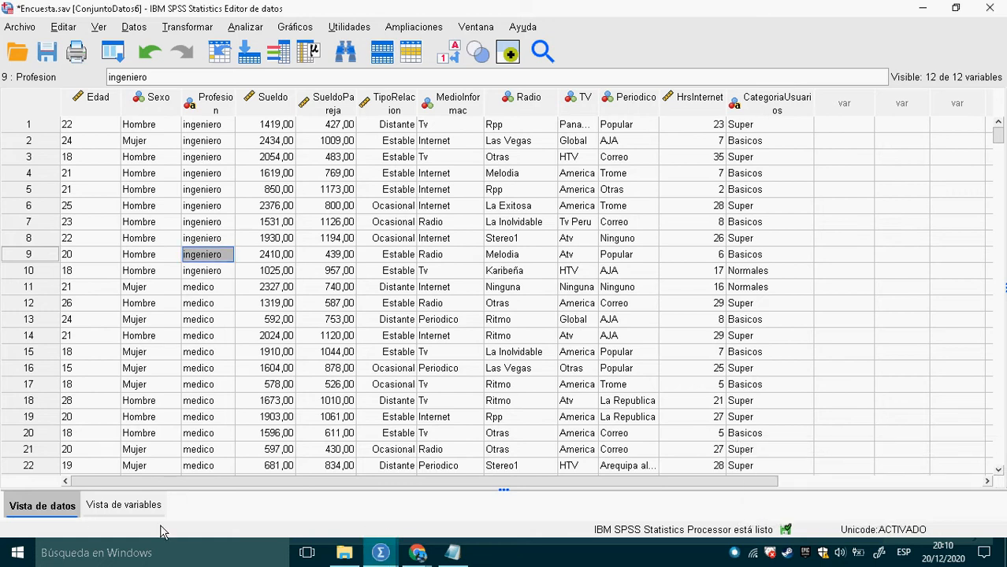
click(126, 507)
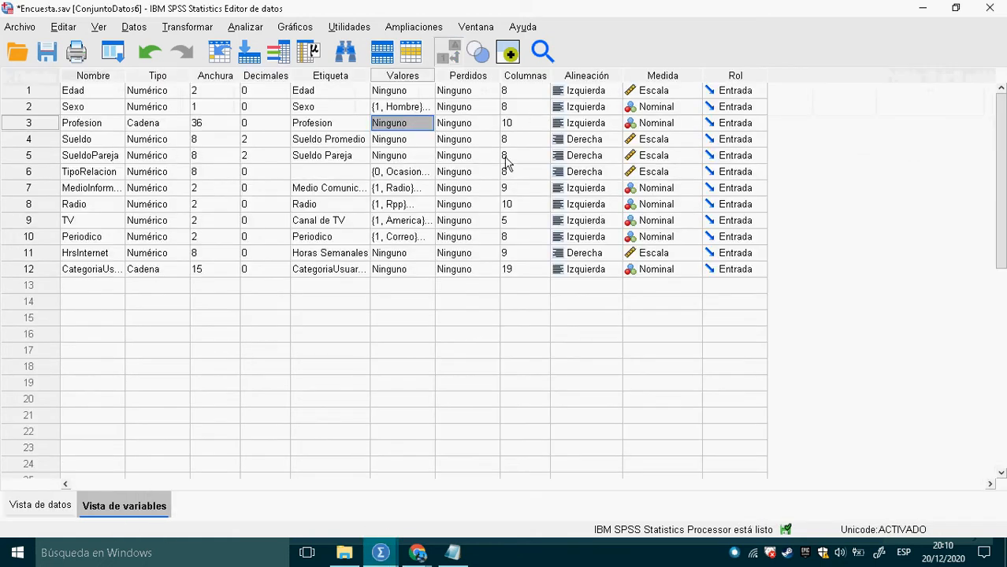
click(428, 123)
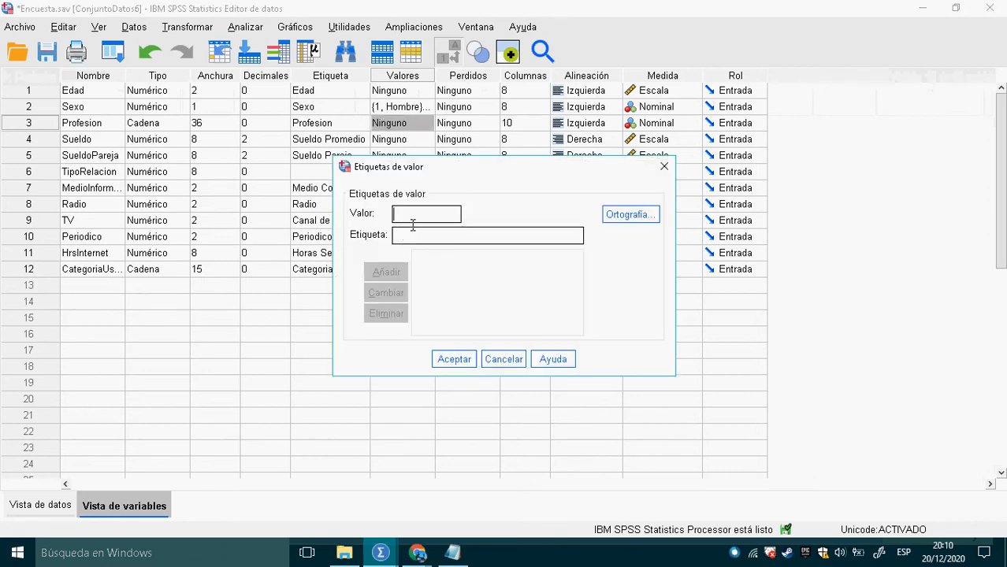
click(508, 367)
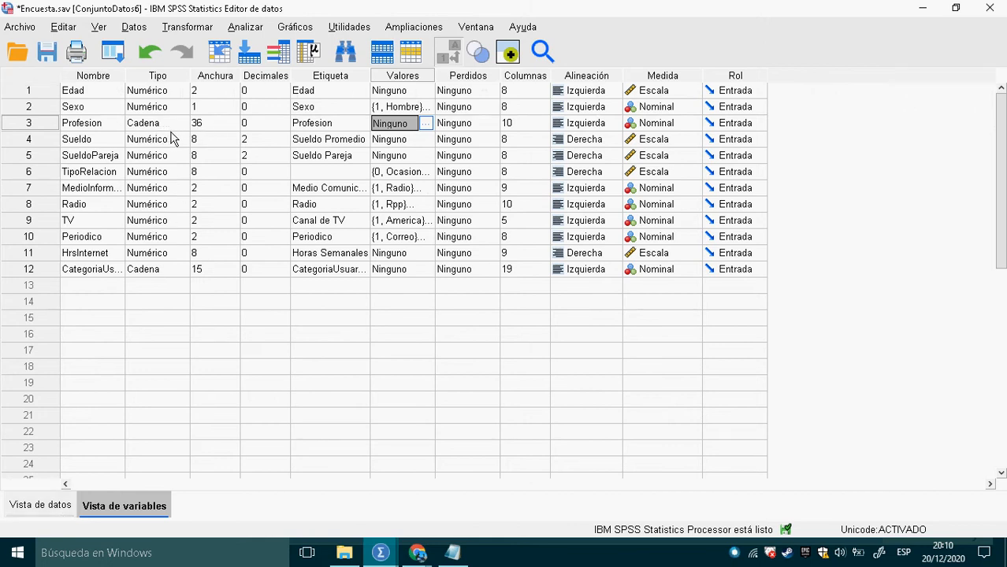
click(52, 518)
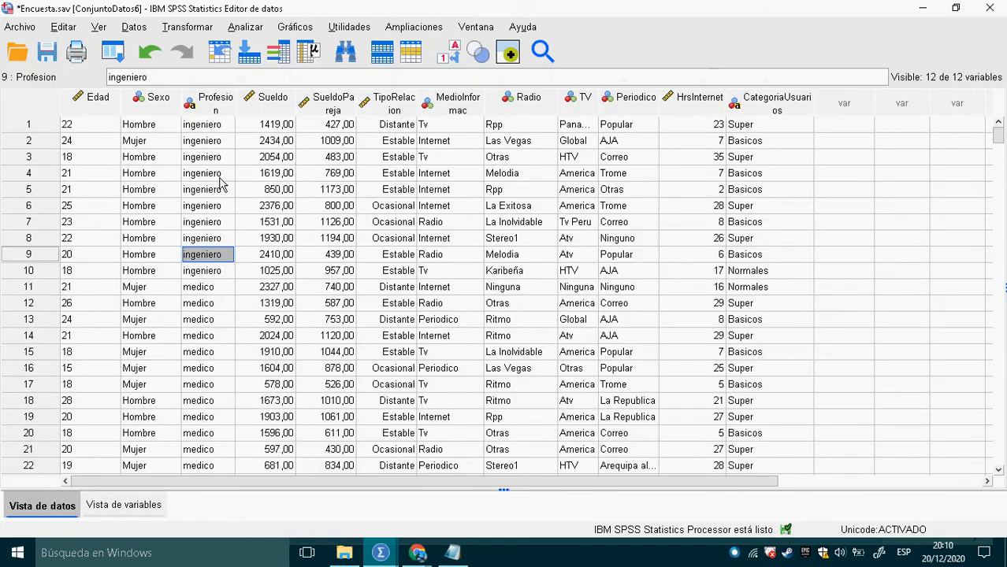
click(134, 508)
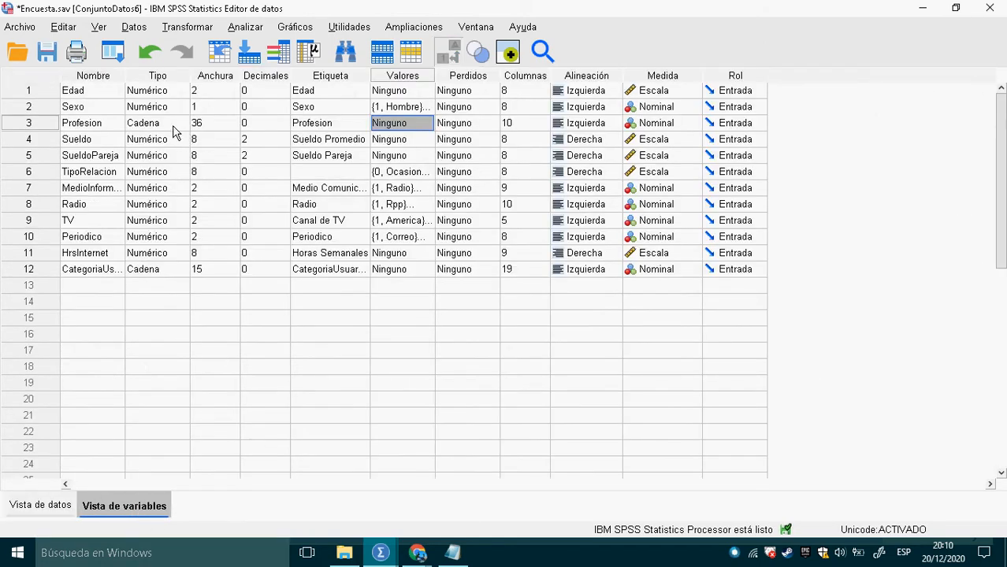
click(68, 512)
click(127, 515)
Try to change the variable type of Profesion to Numérico.
click(187, 124)
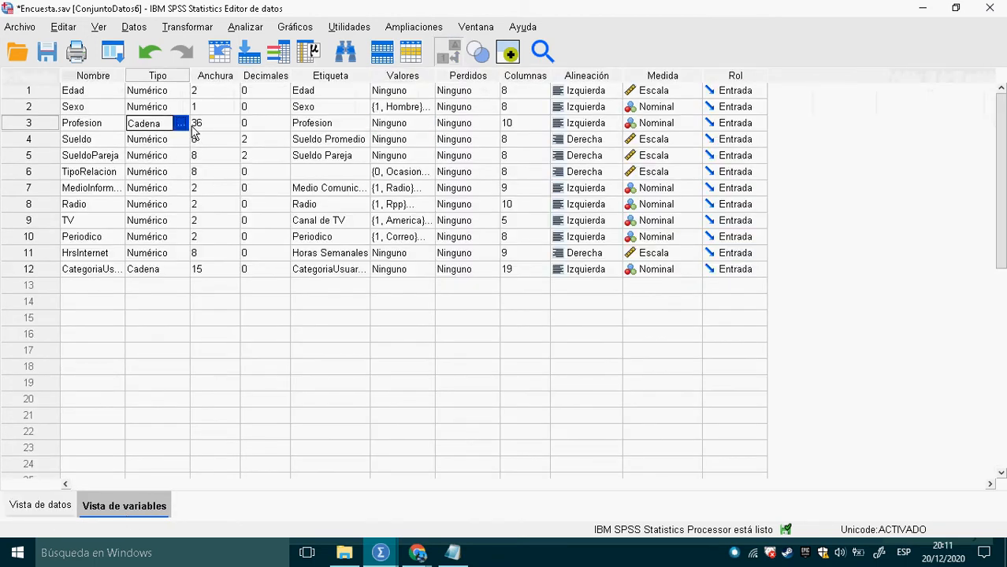
click(186, 123)
click(347, 174)
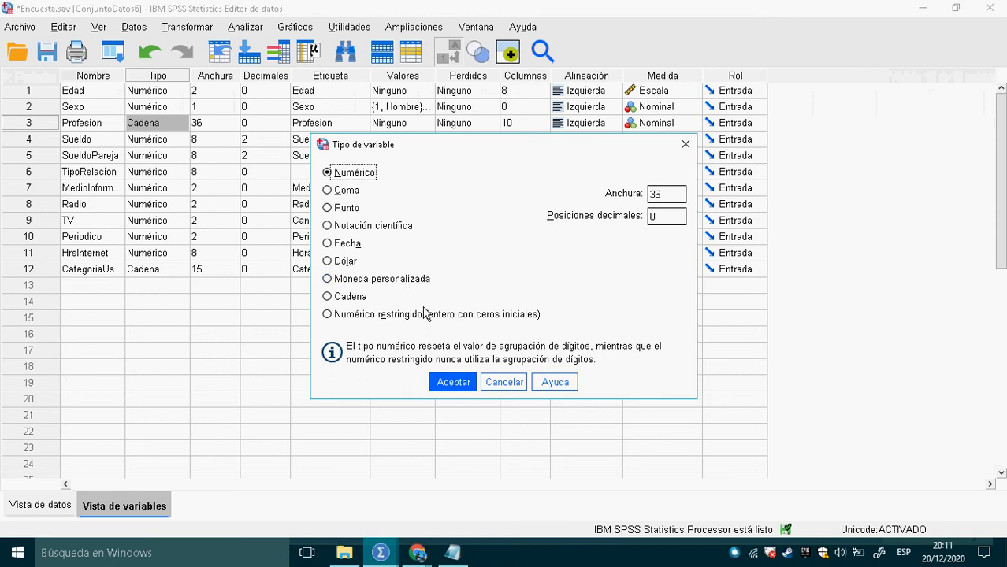
click(453, 382)
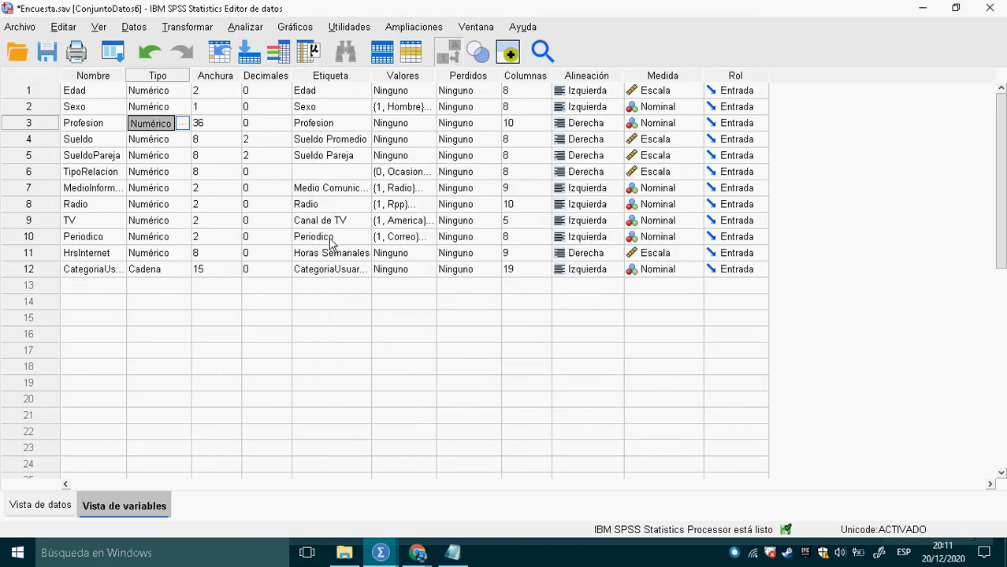
Inspect the Profesion column in the data view and undo the variable type change.
click(68, 506)
click(252, 127)
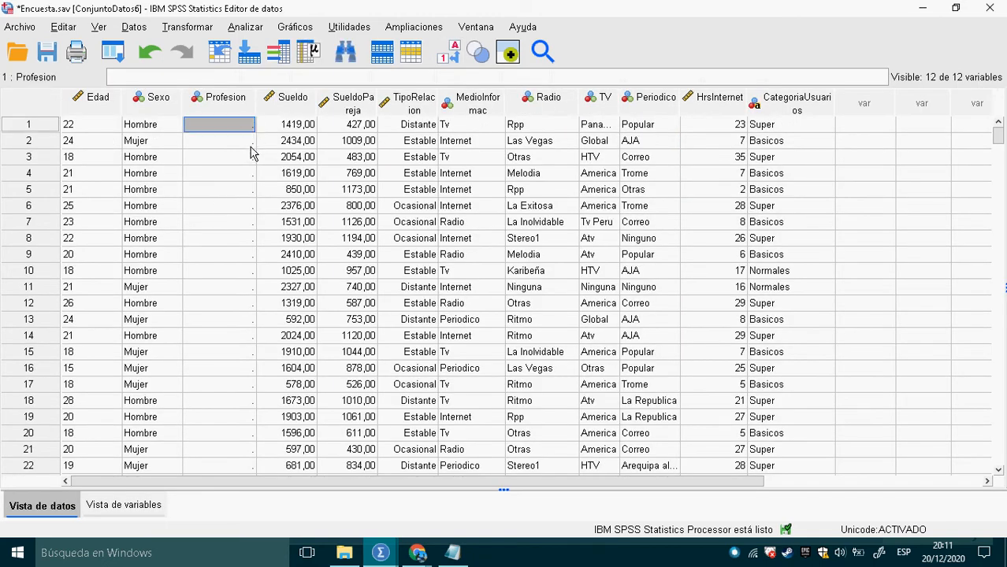
click(250, 157)
click(254, 237)
click(248, 255)
click(229, 156)
click(230, 174)
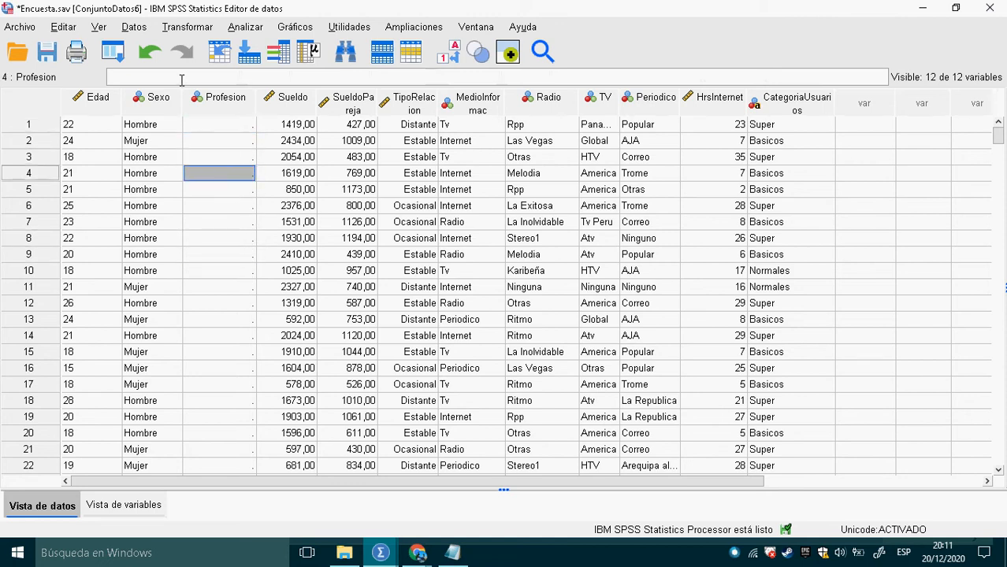
click(149, 54)
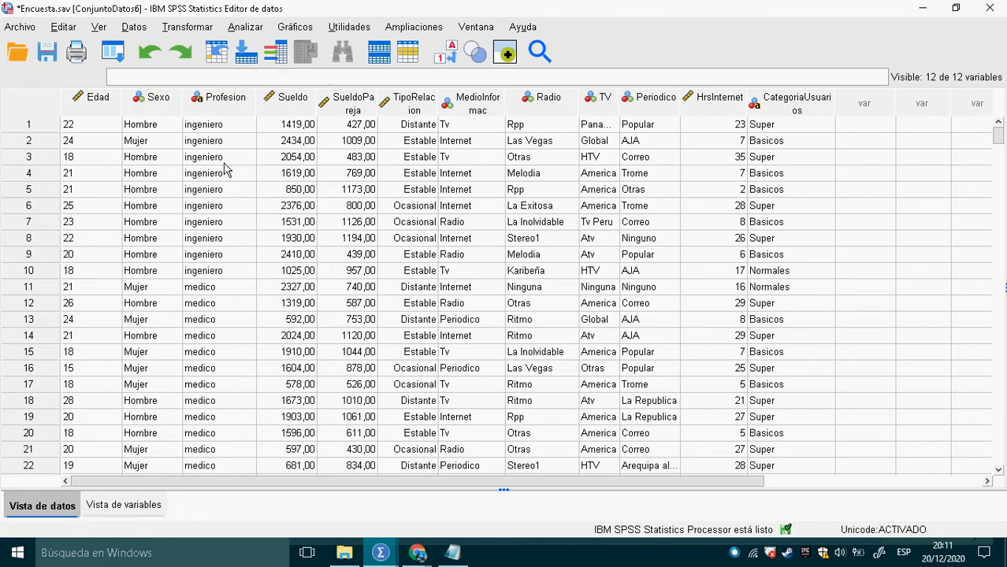
click(138, 515)
click(47, 506)
key(alt+Tab)
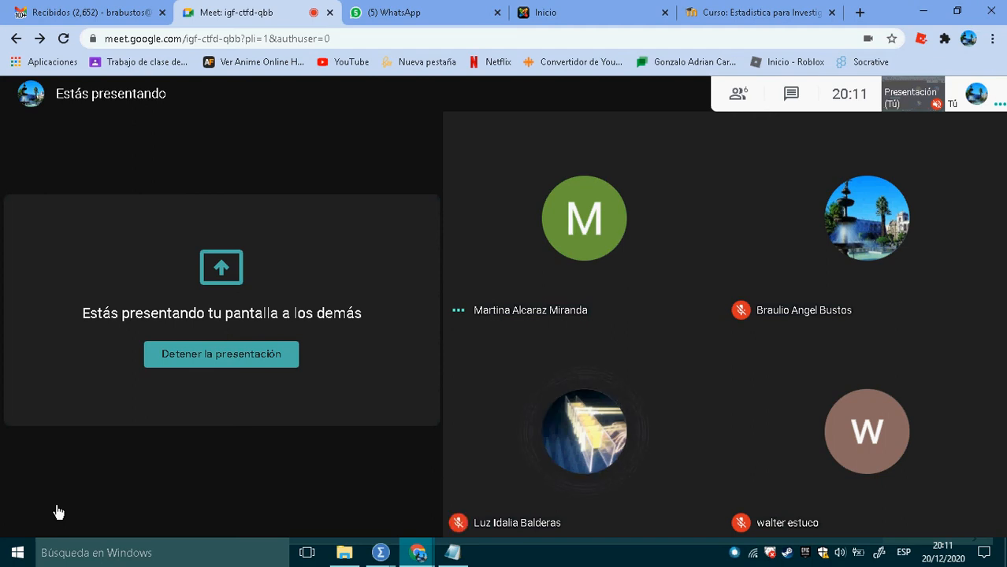
key(alt+Tab)
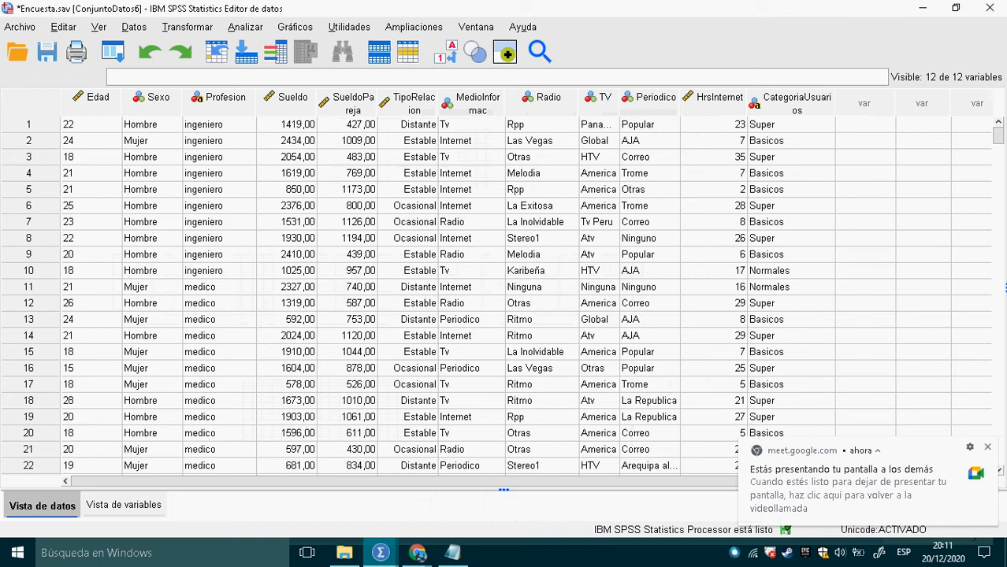
click(987, 447)
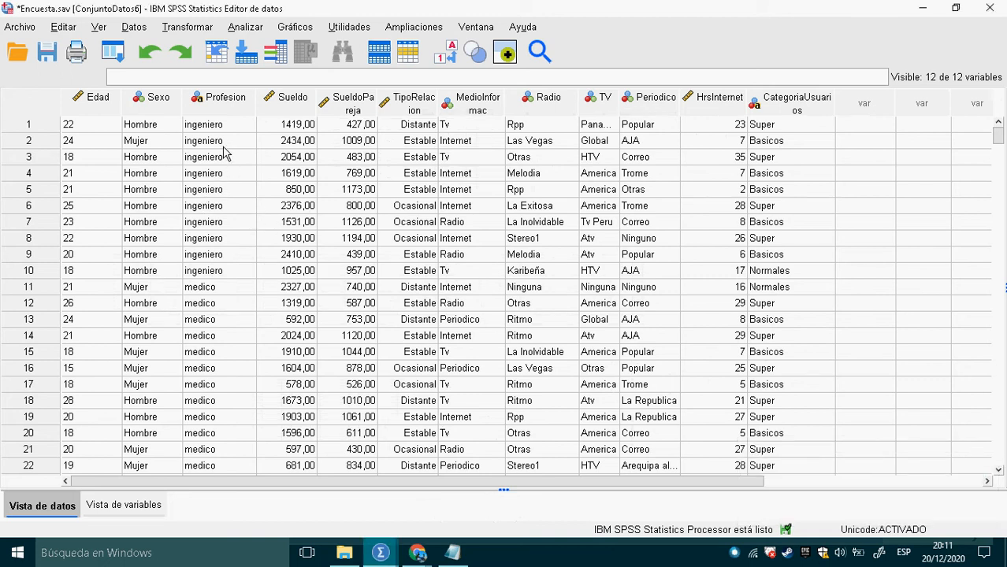
Start a recode into different variables with Profesion as the input variable.
click(287, 130)
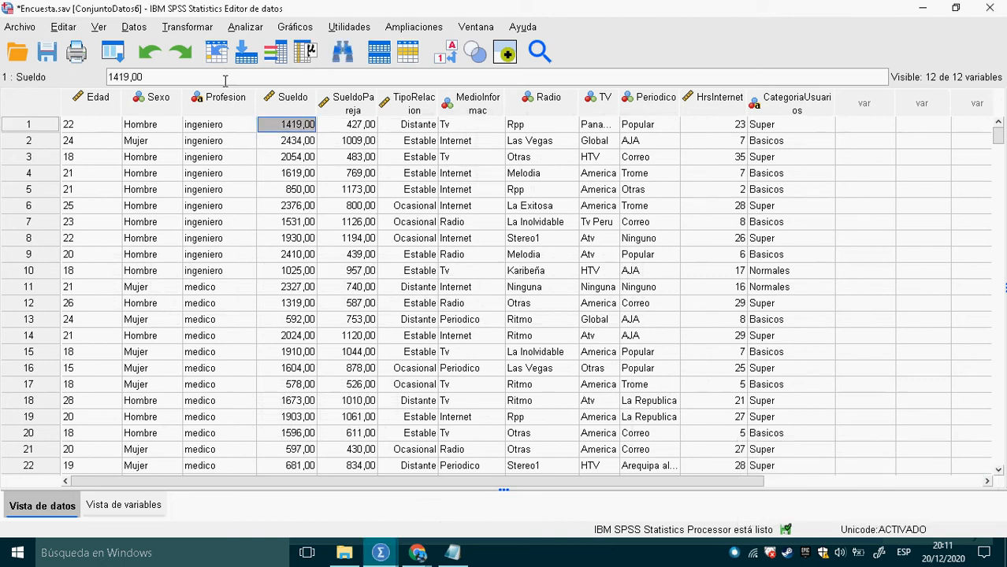
click(186, 30)
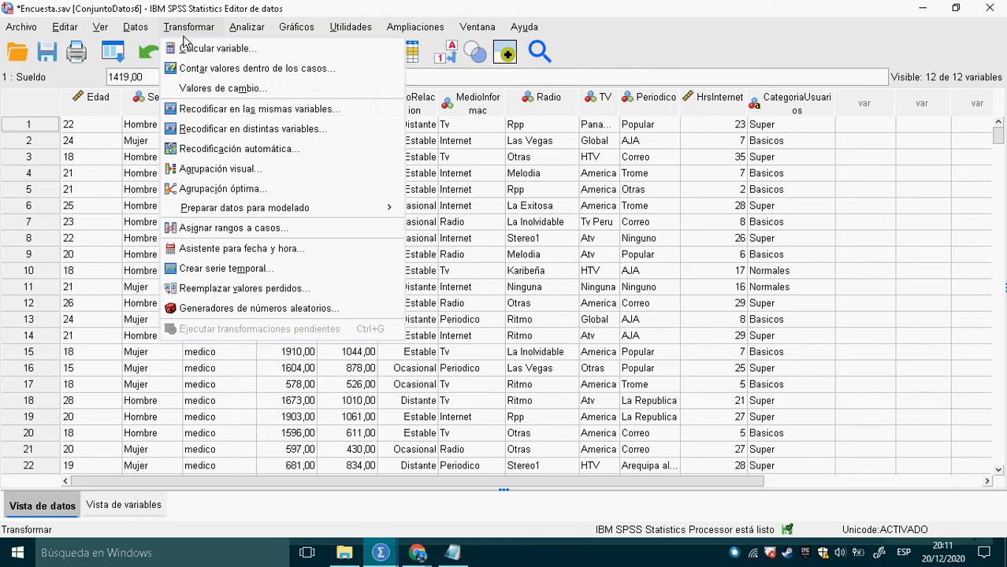
click(252, 130)
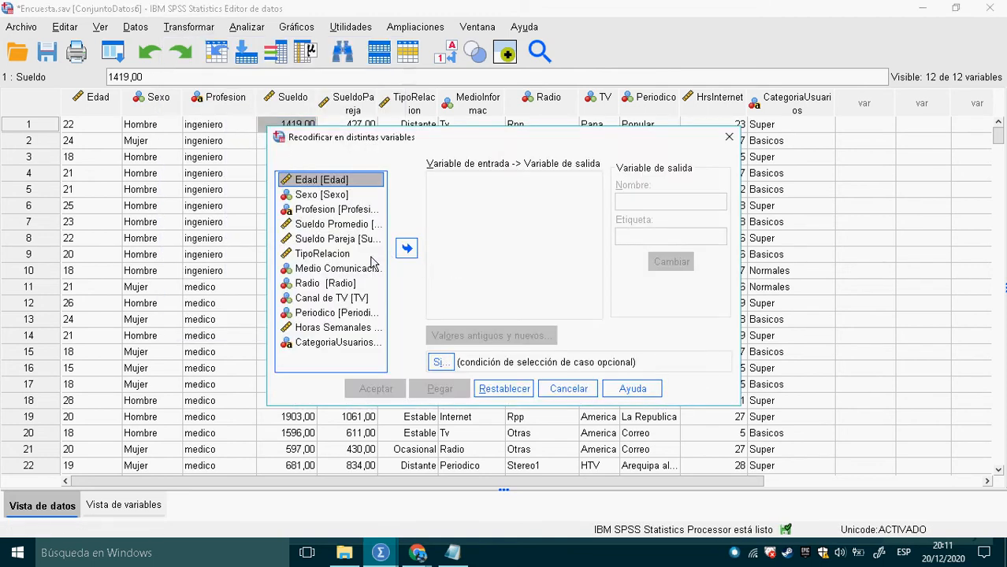
click(319, 211)
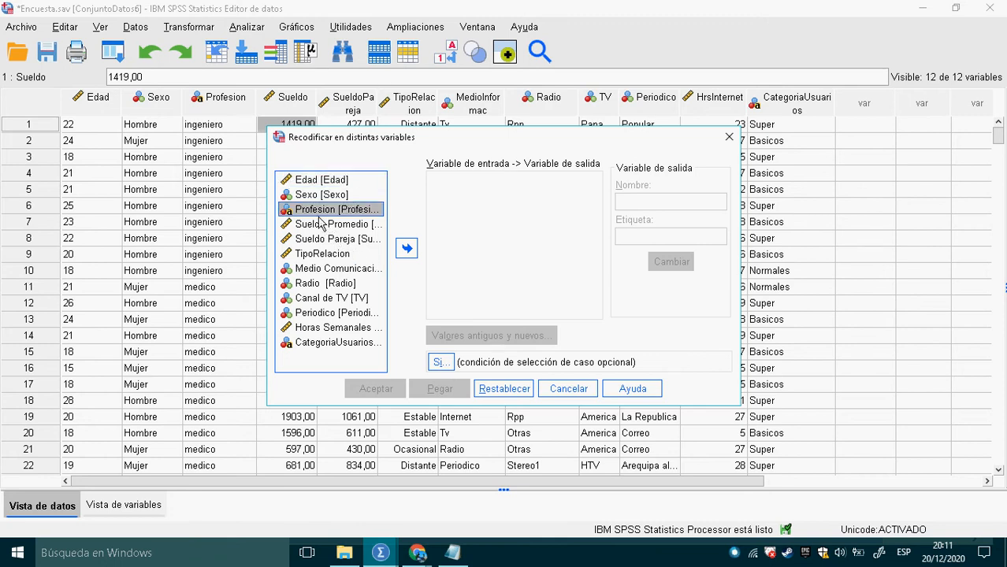
click(406, 249)
Name the output variable for Profesion ProfesionRECOD and give it the label ProfesionRECOD.
click(653, 203)
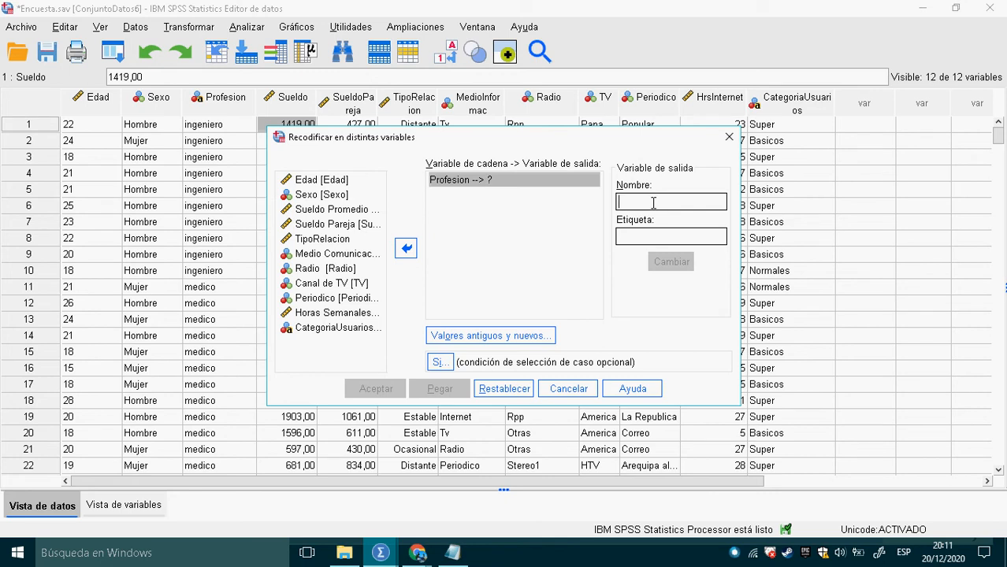
text(ProfesRECOD)
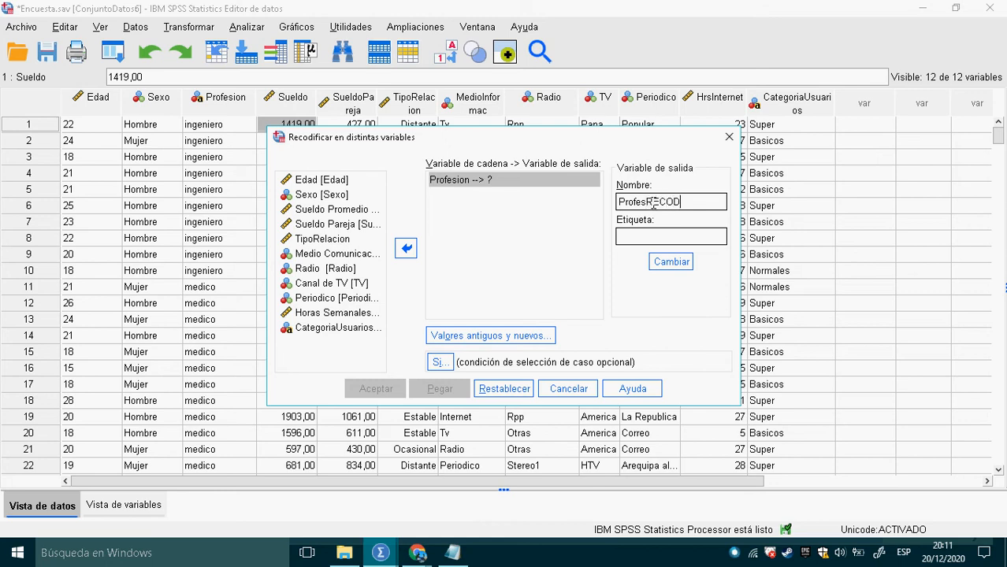
drag(717, 206, 598, 202)
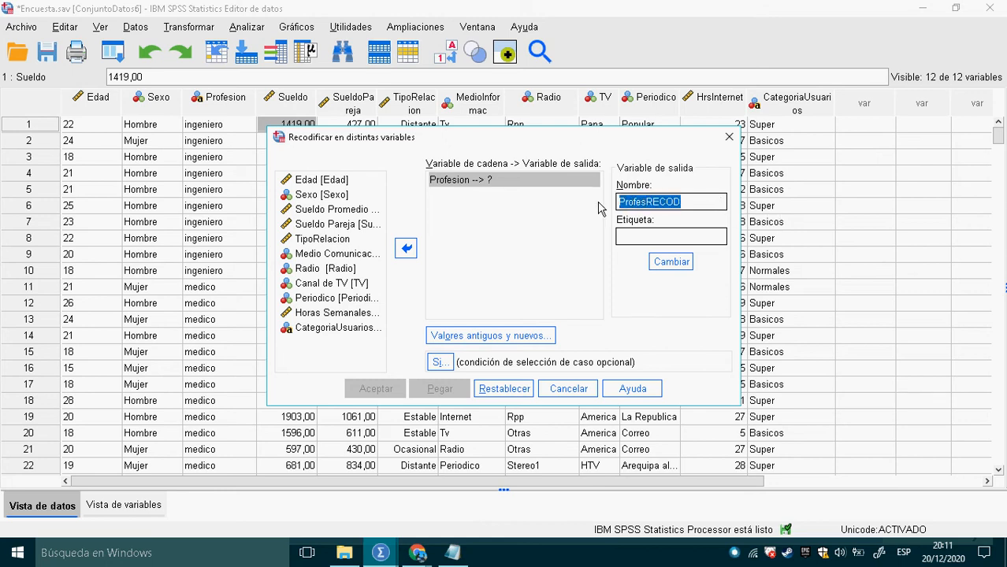
click(647, 202)
text(ion)
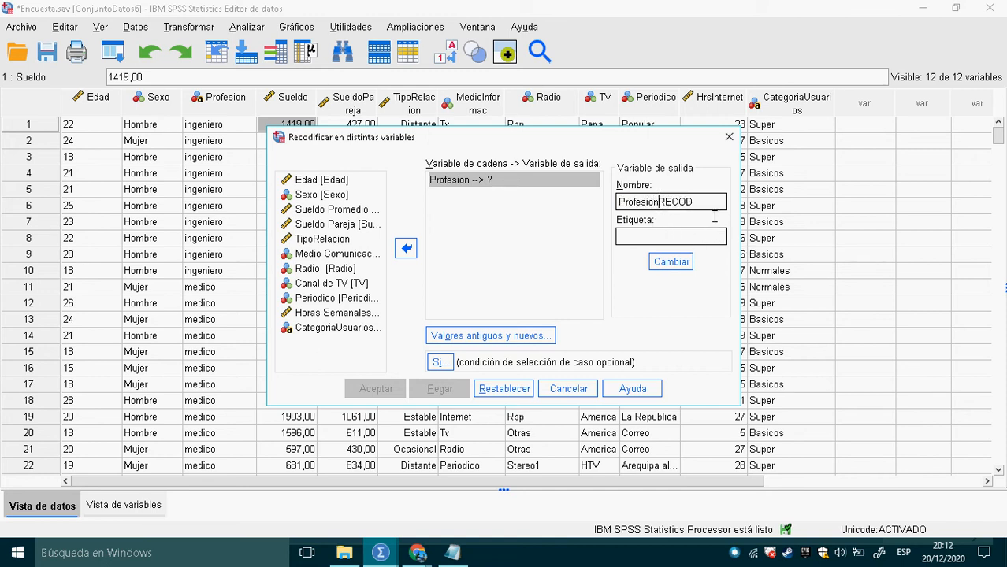
click(645, 238)
text(ProfesionRECOD)
Define the recoding of old value ingeniero to 1 and medico to 2.
click(512, 339)
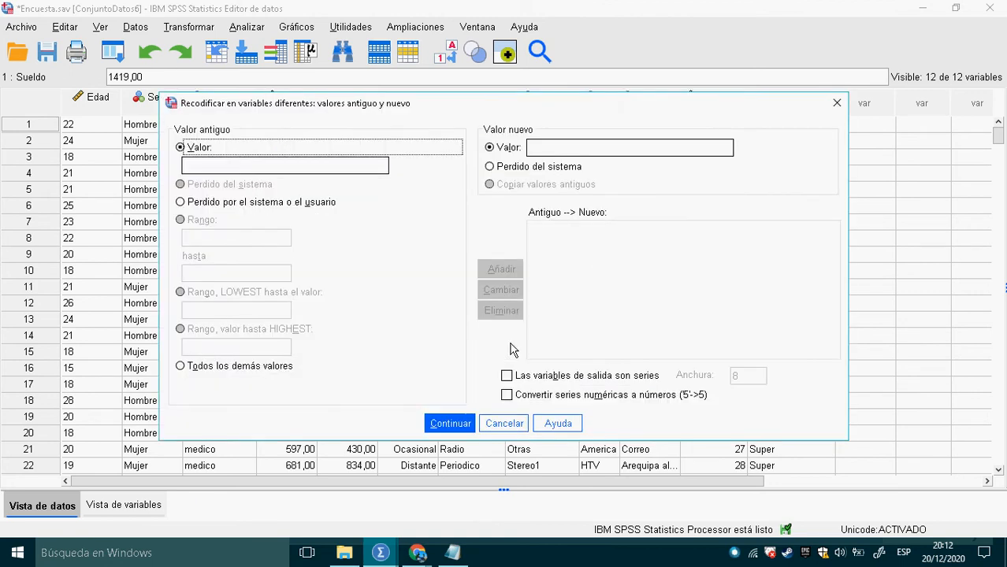
click(229, 171)
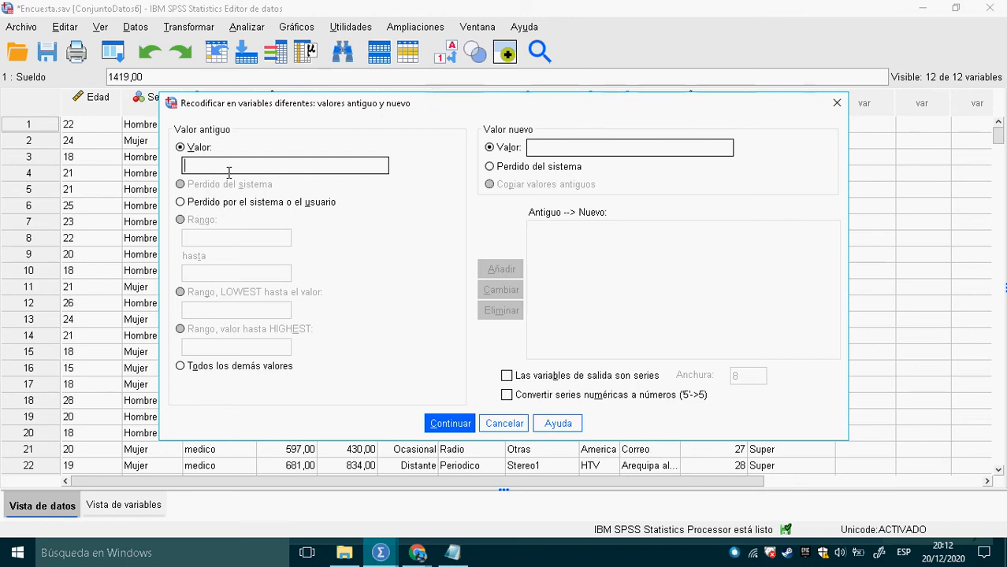
text(ingeniero)
click(538, 155)
text(1)
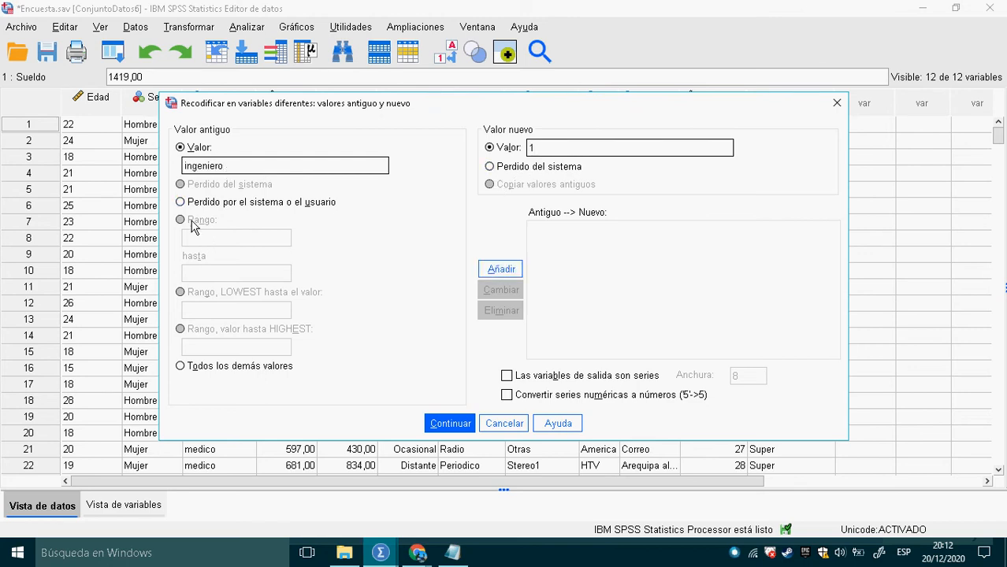
click(516, 271)
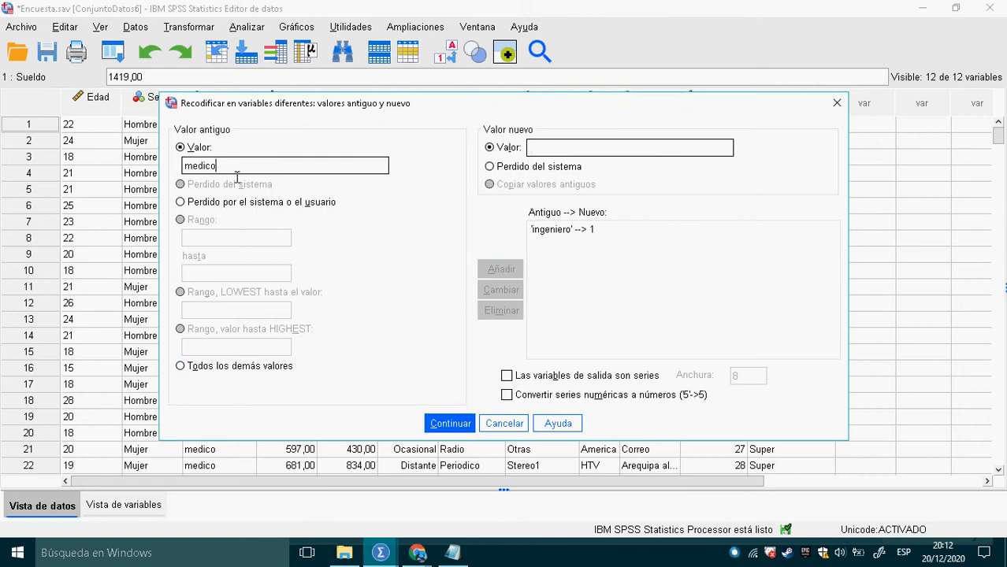
text(2)
click(516, 271)
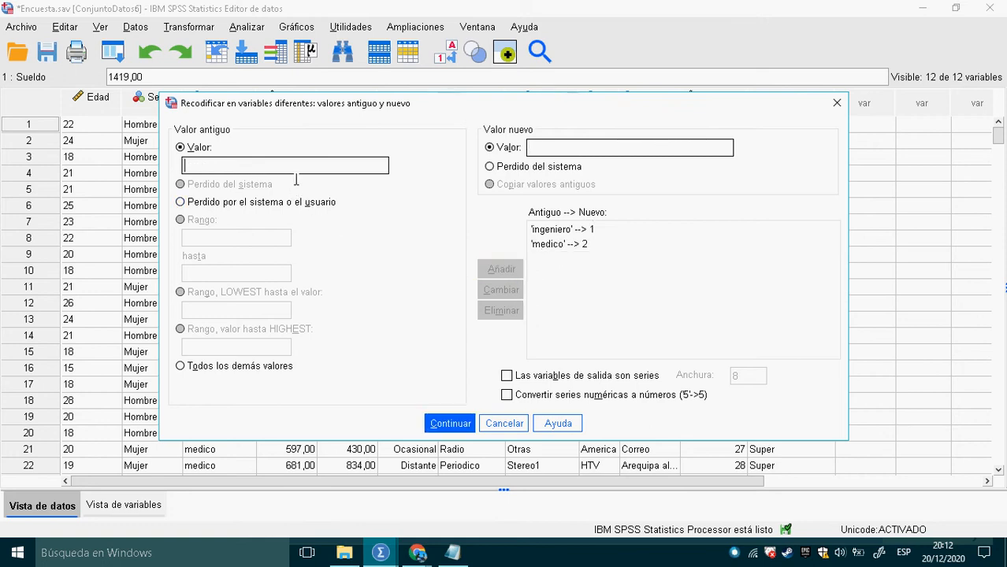
Add the recoding of old value contador to new value 3.
text(contador)
click(582, 168)
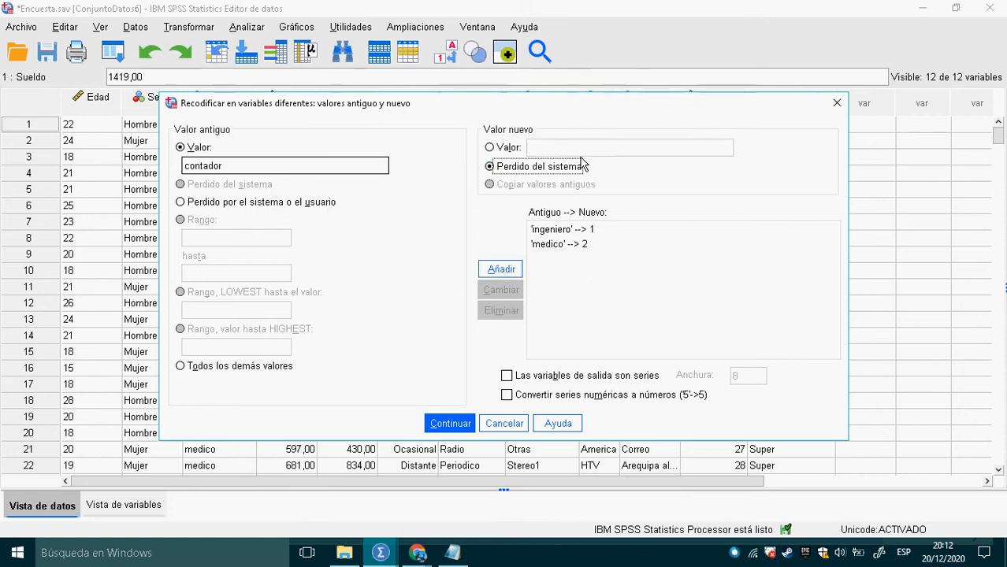
click(512, 150)
text(3)
click(501, 269)
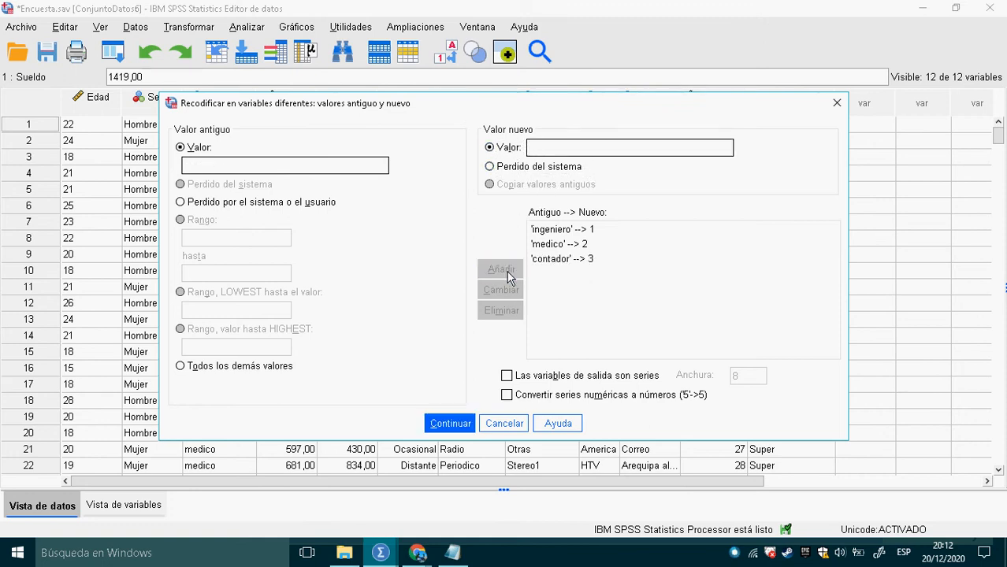
Add the recoding of old value abogado to new value 4.
click(291, 170)
text(aboggado)
key(BackSpace)
key(BackSpace)
key(BackSpace)
click(586, 147)
text(4)
click(500, 270)
Add the recoding of old value antropologo to 5 and accept the list of old and new values.
click(218, 175)
text(antro)
click(558, 150)
text(5)
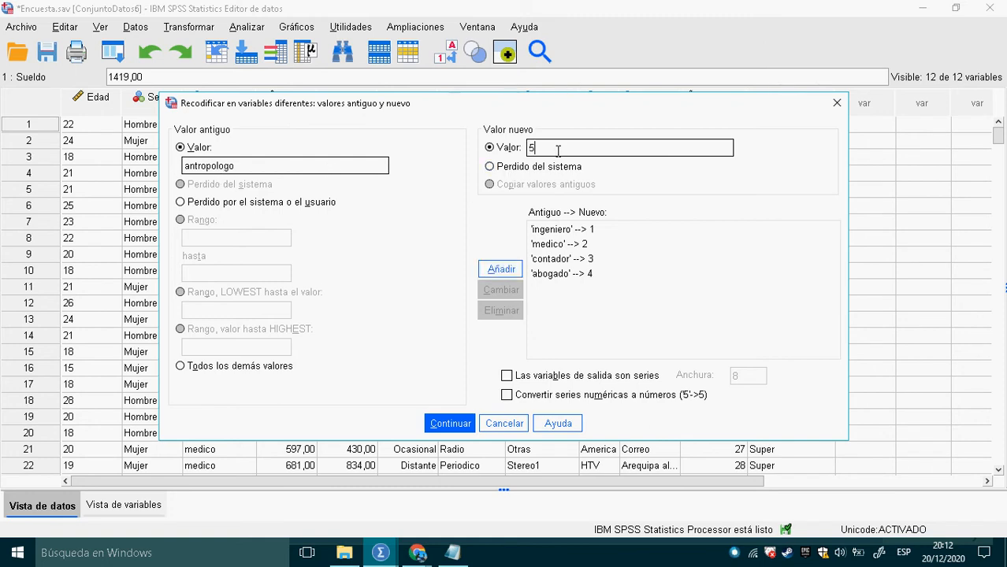
click(514, 270)
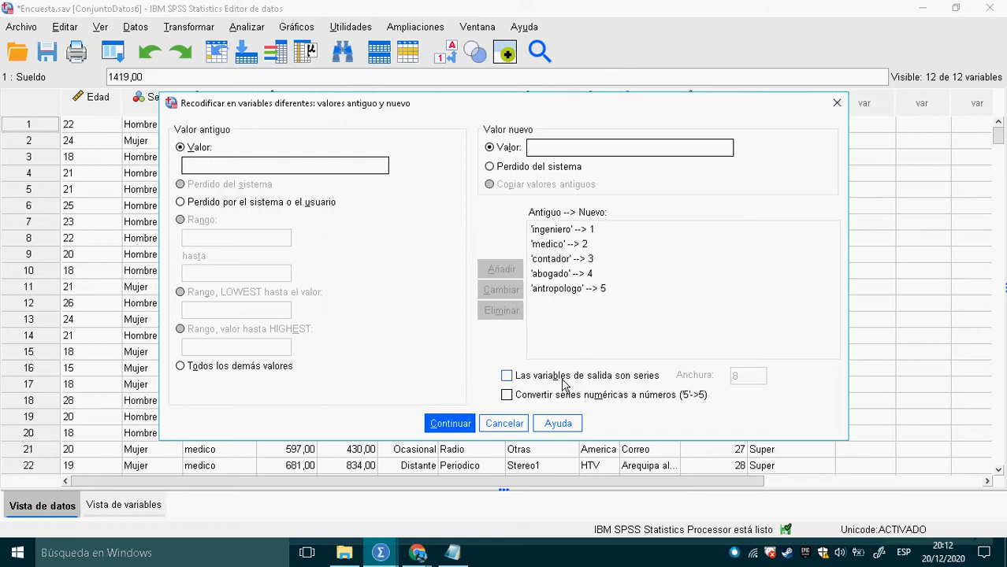
click(457, 432)
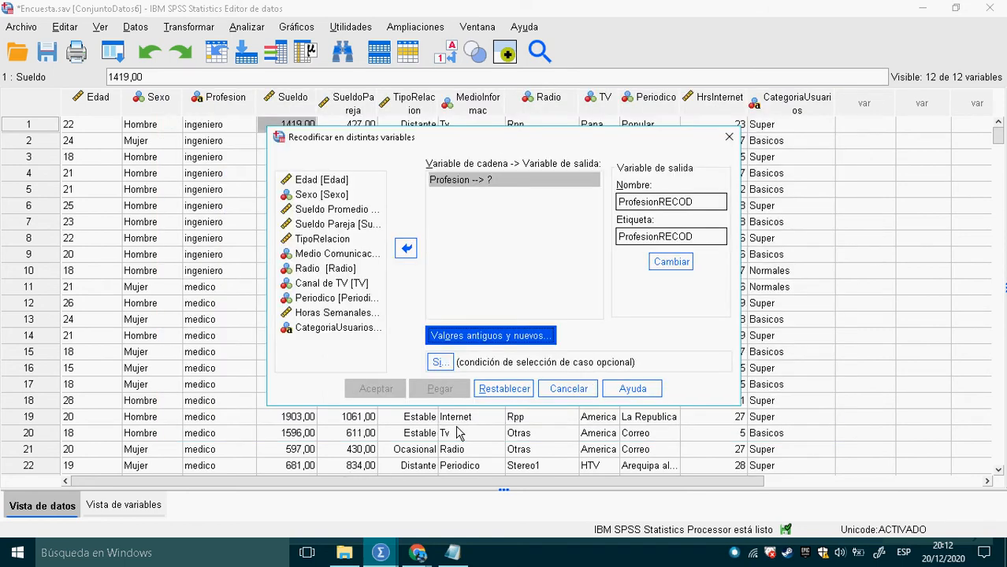
Assign the output name ProfesionRECOD to Profesion, run the recode and return to the data view.
click(666, 265)
click(376, 388)
click(319, 57)
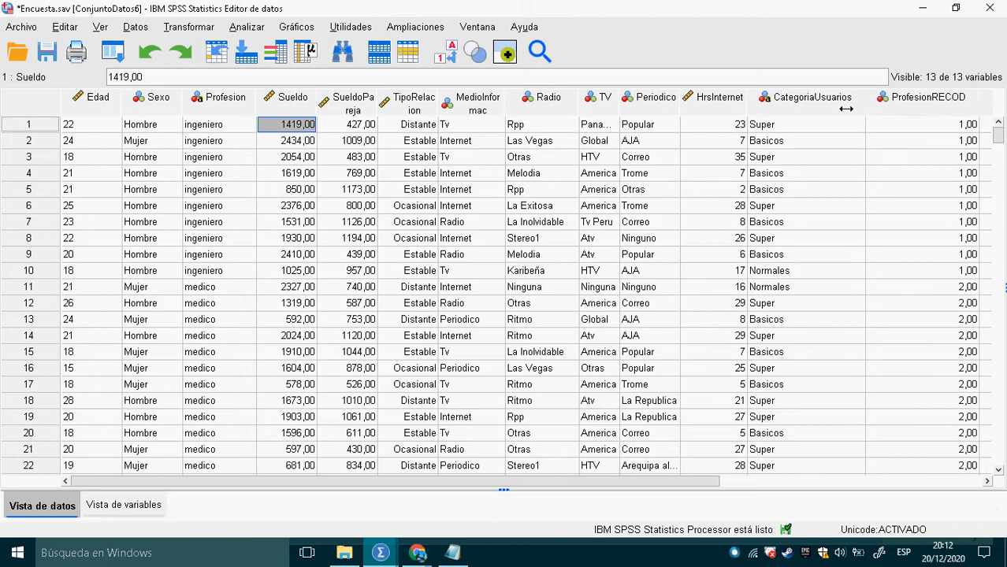
Narrow the CategoriaUsuarios and ProfesionRECOD columns and check the recoded values against the Profesion entries.
drag(887, 111, 801, 111)
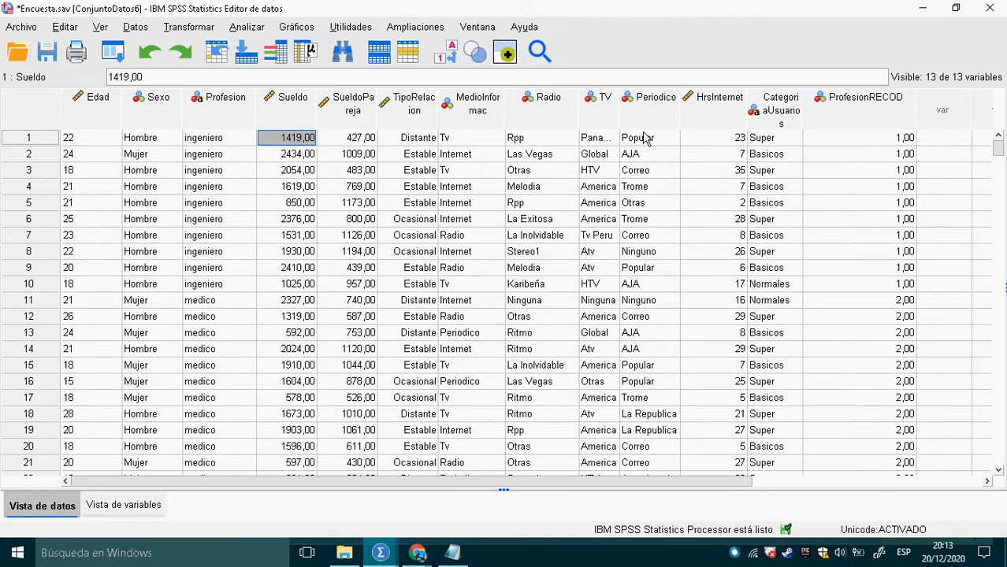
click(447, 53)
click(455, 63)
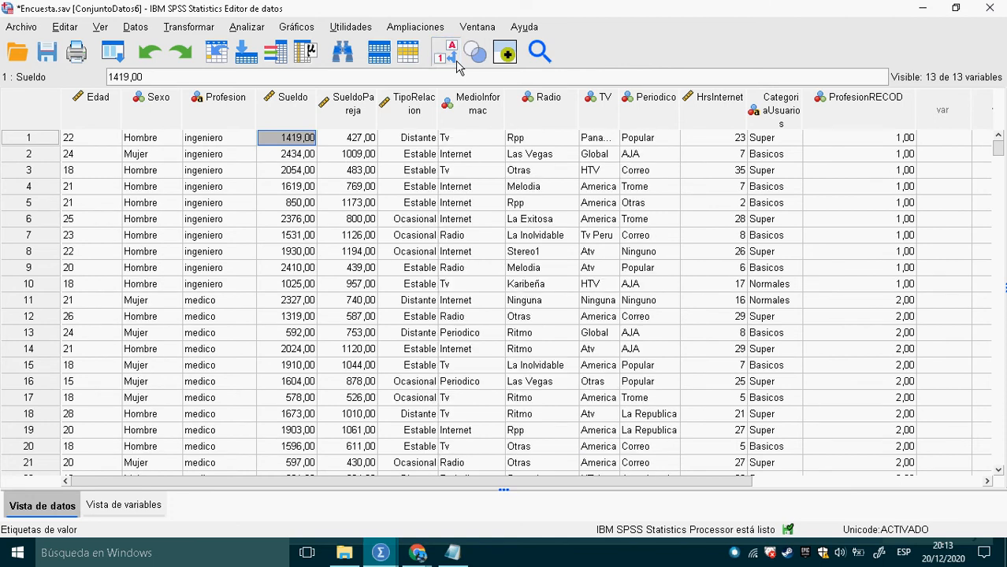
click(891, 141)
click(890, 170)
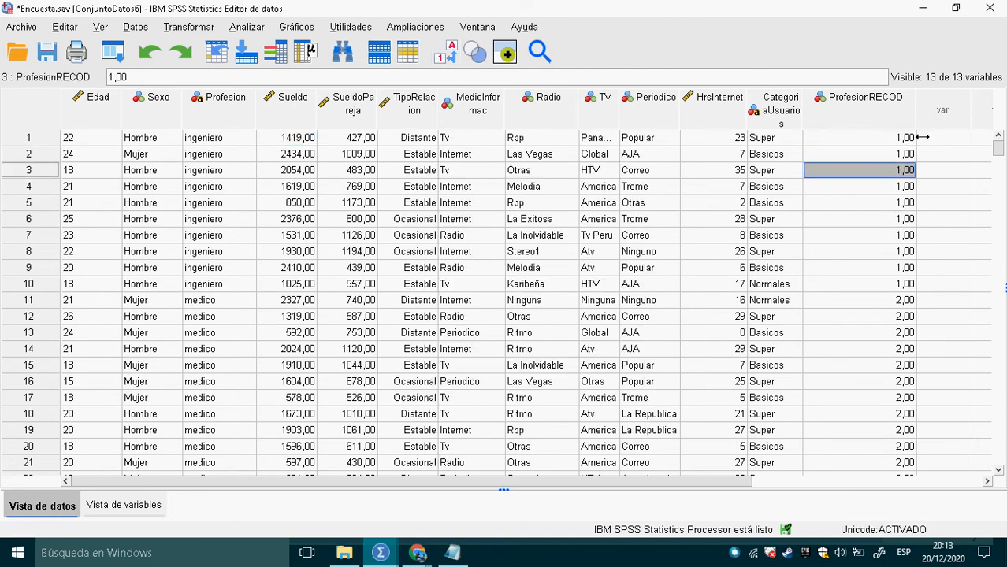
click(922, 125)
click(906, 140)
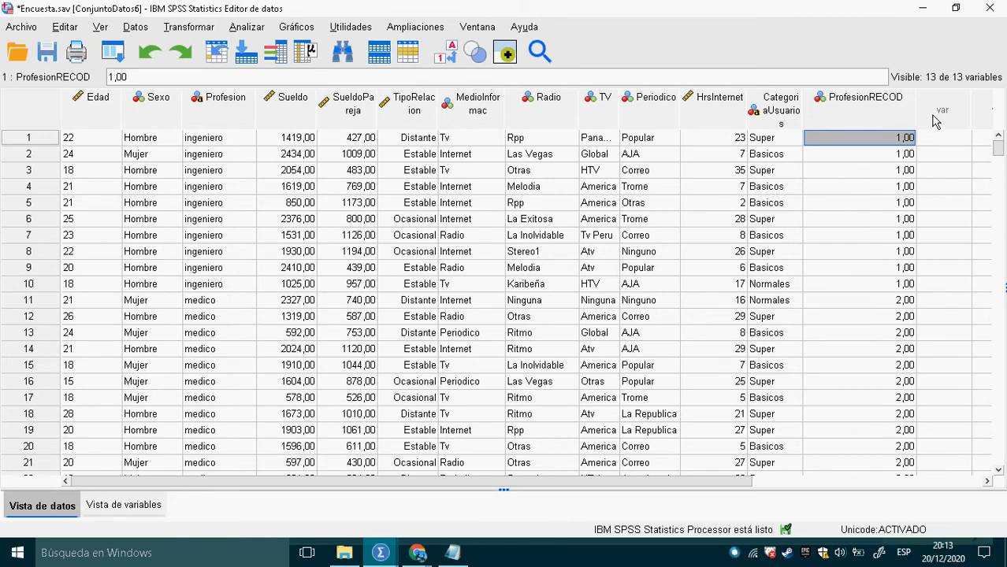
drag(916, 120, 869, 122)
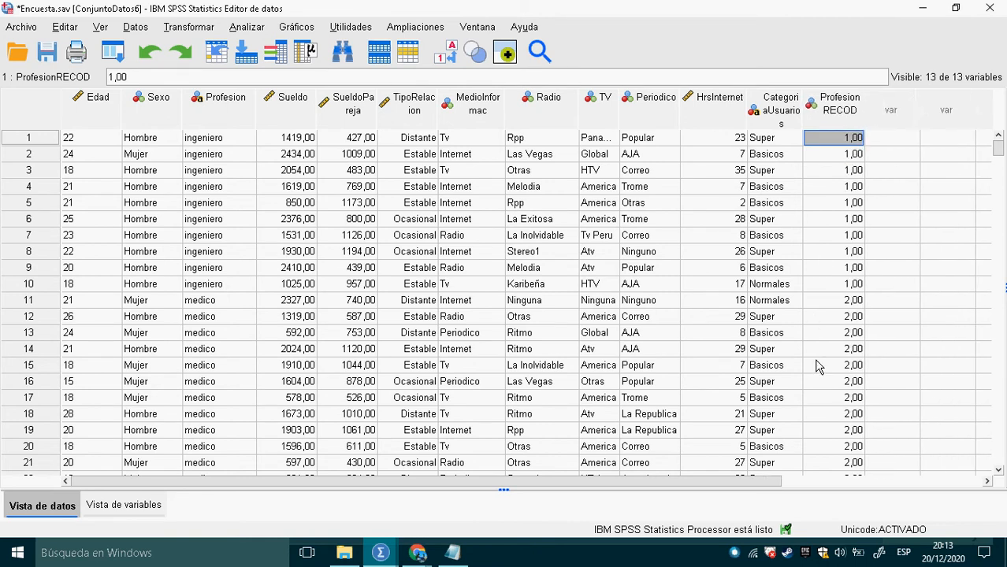
click(842, 287)
click(850, 306)
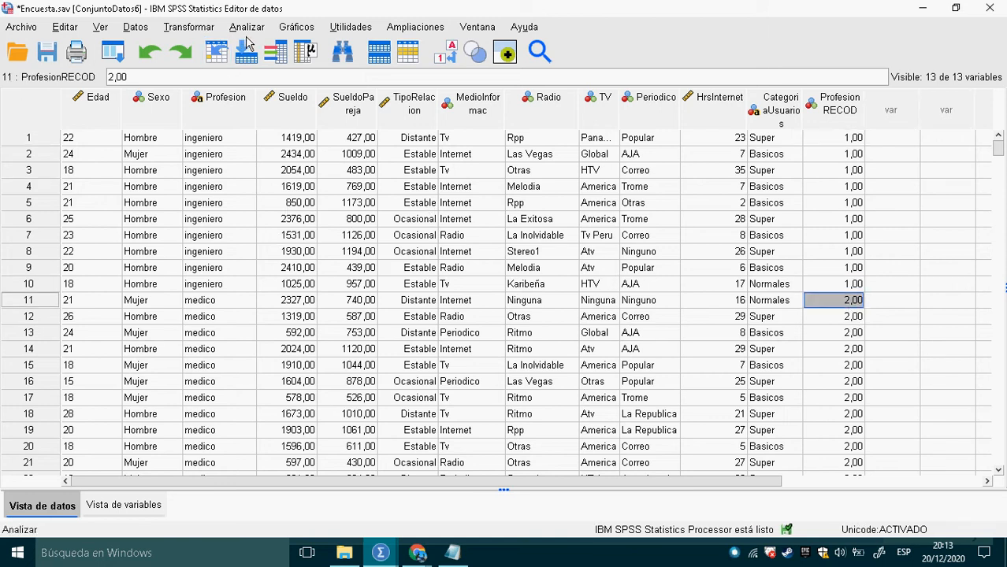
Start an independent-samples T test, reset its settings and set Sueldo Promedio as the test variable.
click(246, 27)
mouse_move(327, 142)
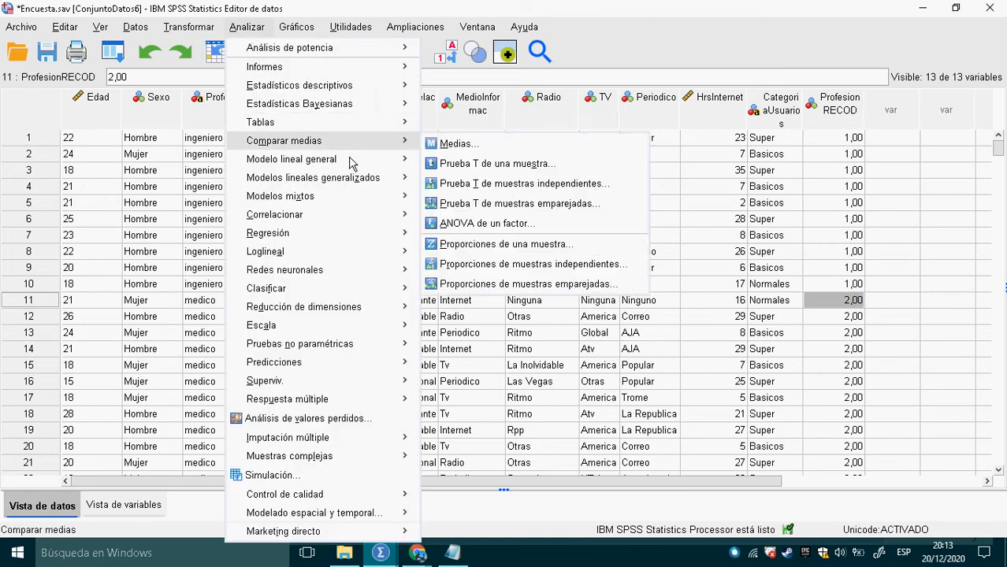
click(494, 193)
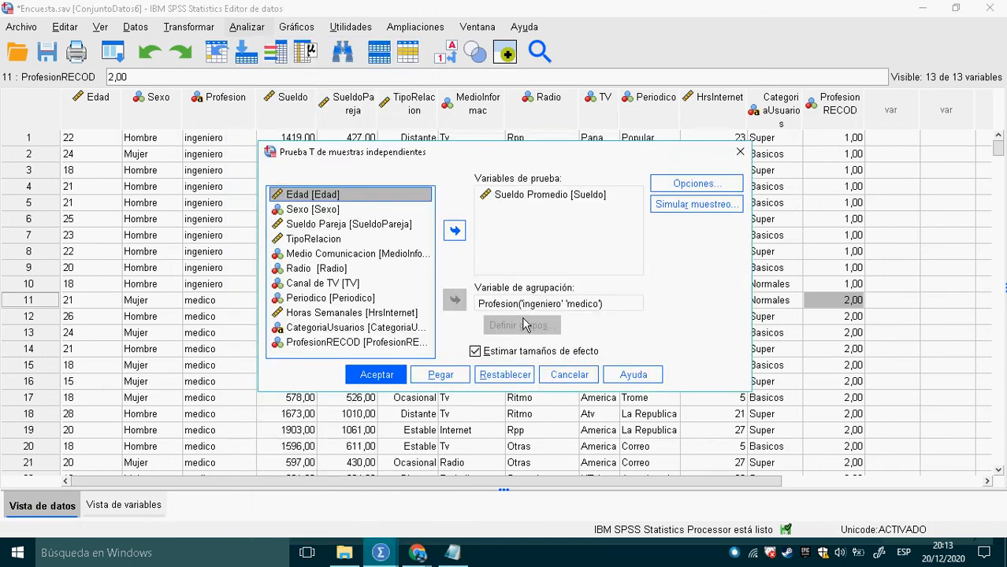
click(494, 384)
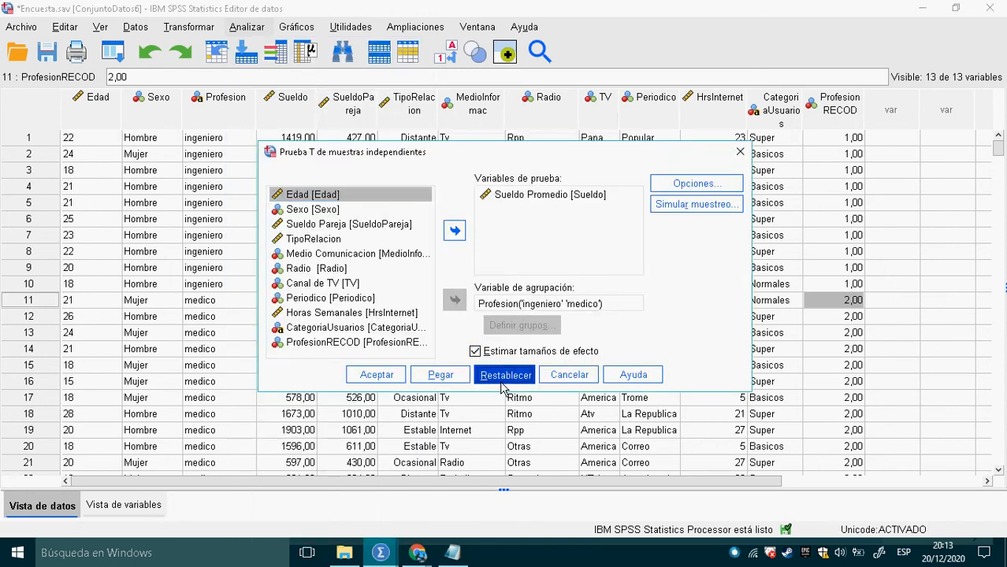
click(322, 238)
click(454, 231)
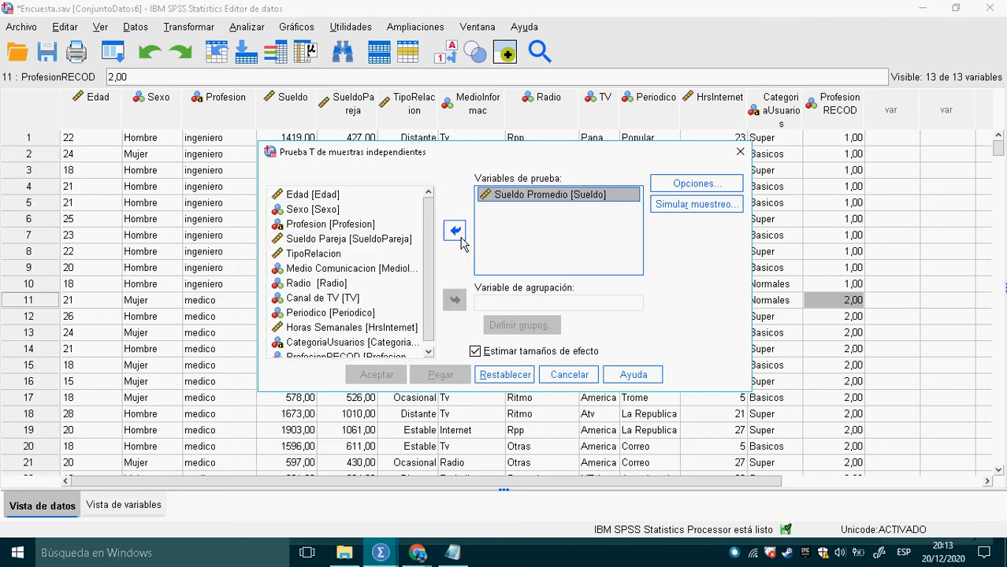
Set ProfesionRECOD as the grouping variable with groups 1 and 2, and run the T test.
click(516, 306)
scroll(438, 327, down, 1)
click(369, 353)
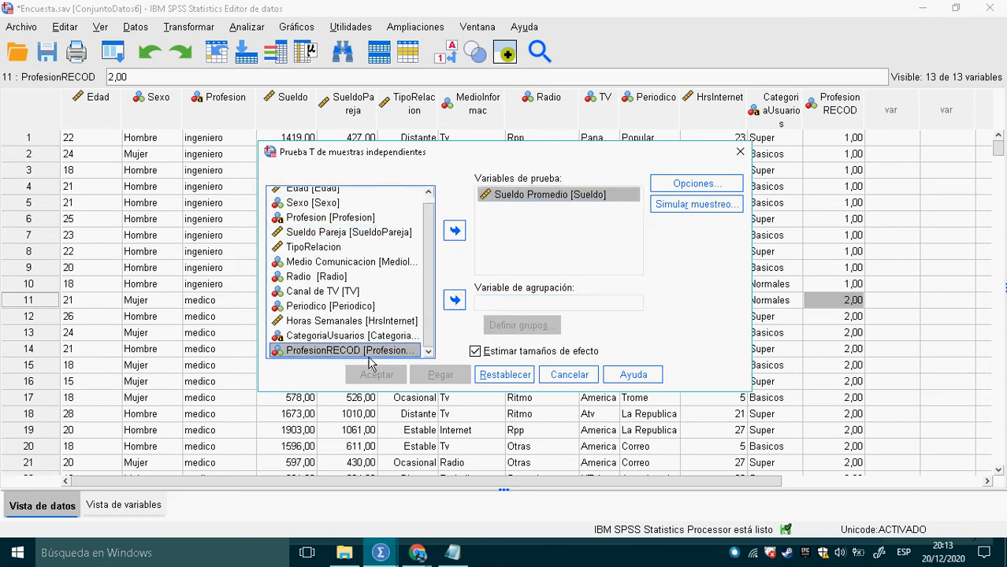
click(455, 300)
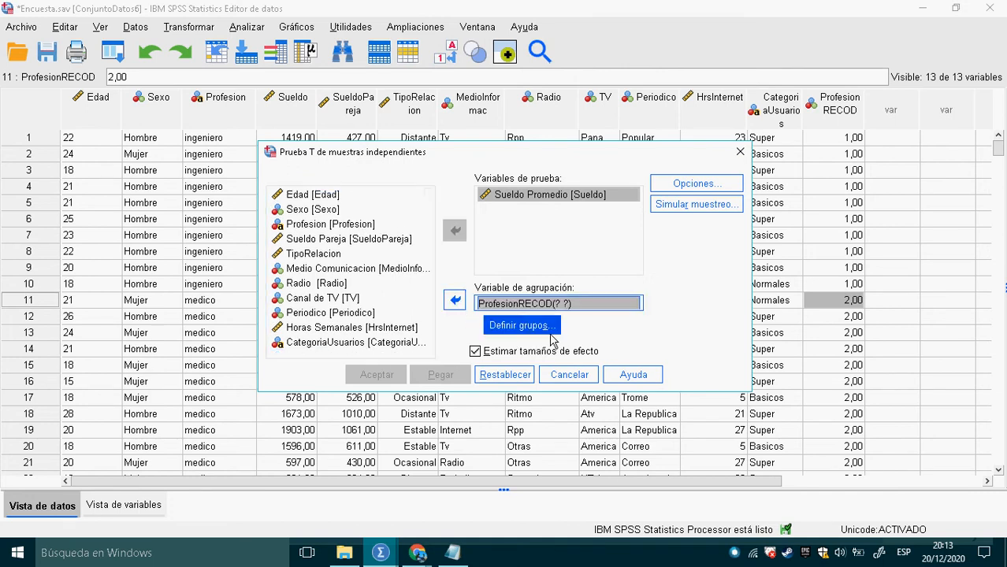
click(522, 325)
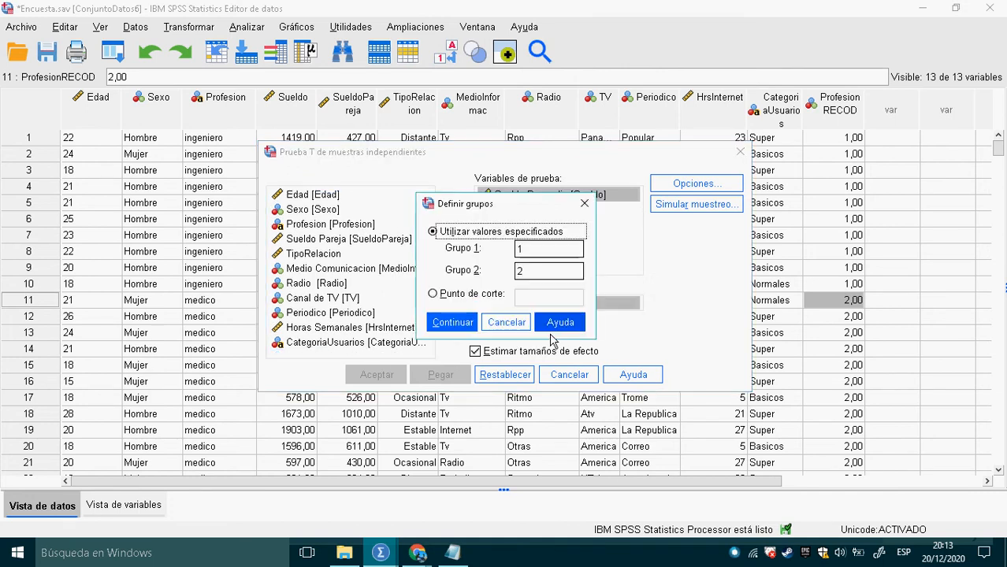
click(452, 322)
click(376, 375)
Examine the Levene and bilateral significance values in the new independent-samples test table for Sueldo Promedio.
click(581, 361)
scroll(662, 249, down, 1)
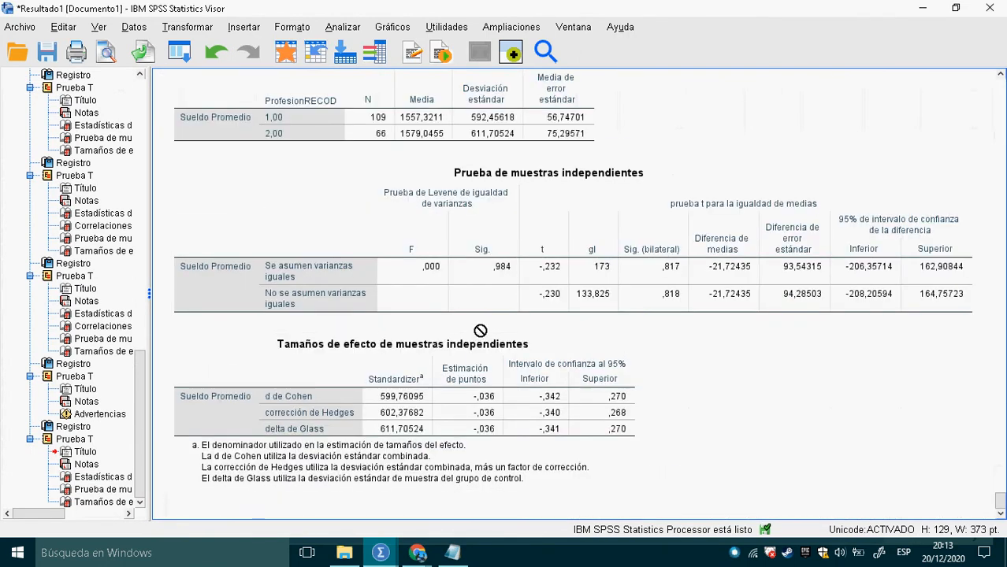
click(494, 256)
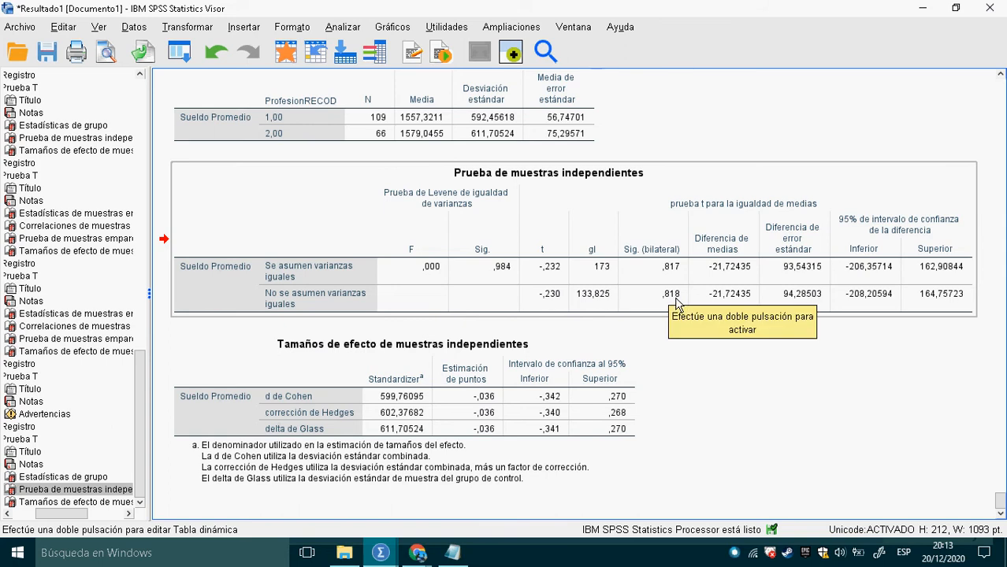
Switch to Notepad and copy the hypotheses "Ho: u=up" and "H1: u/=/up" below the last conclusion.
key(alt+Tab)
key(alt+Tab)
key(alt+Tab)
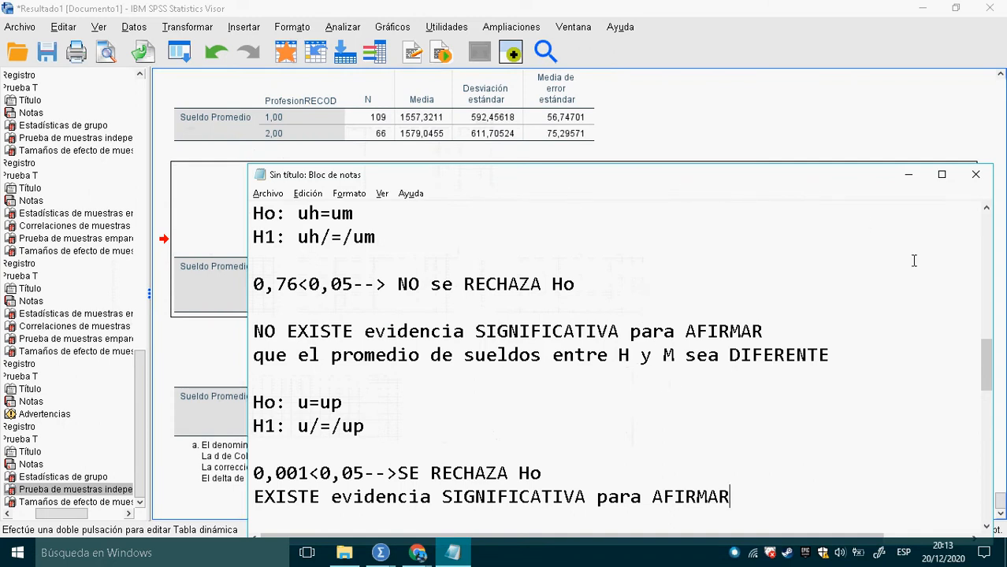
drag(985, 376, 975, 404)
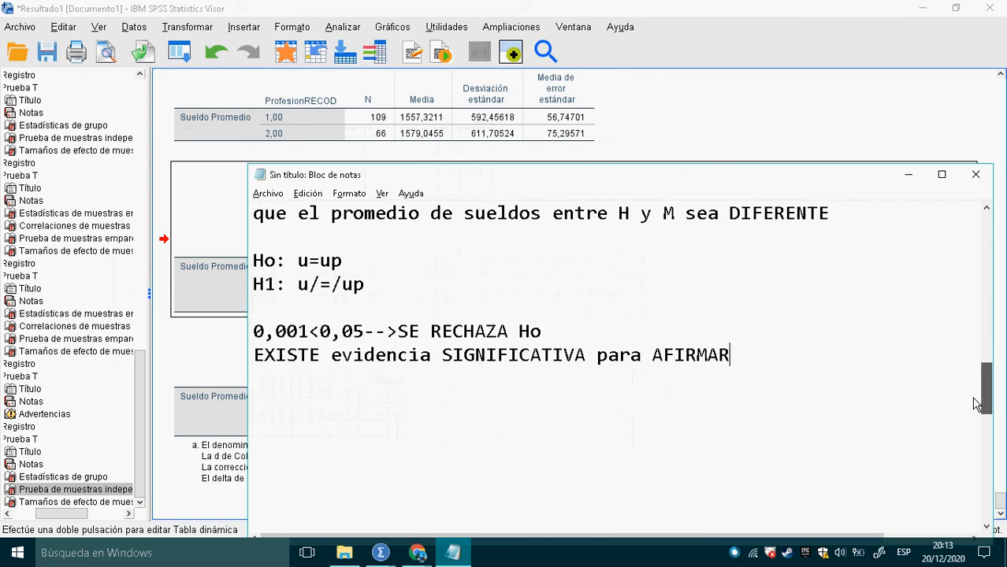
drag(367, 287, 254, 264)
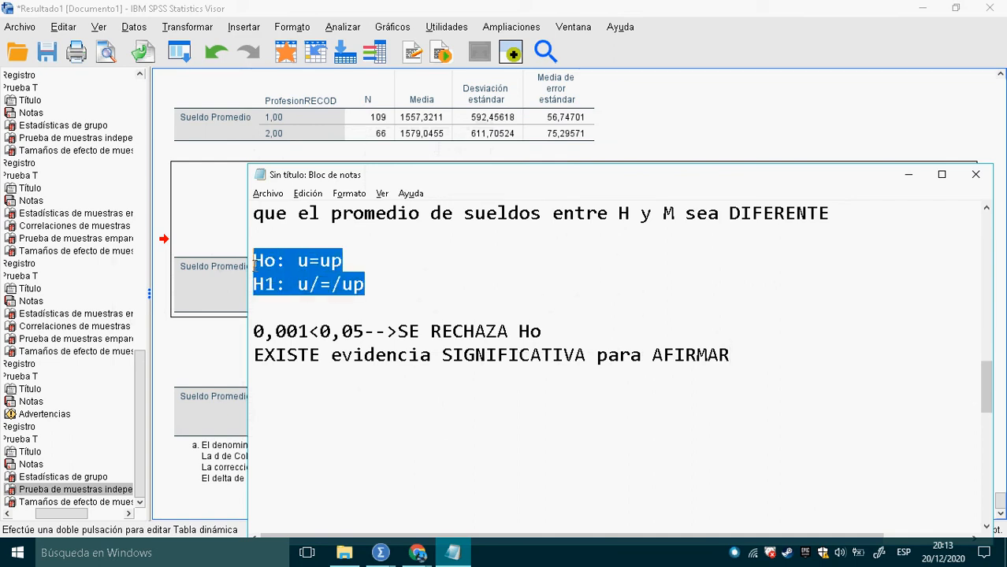
click(749, 356)
key(Return)
key(Return)
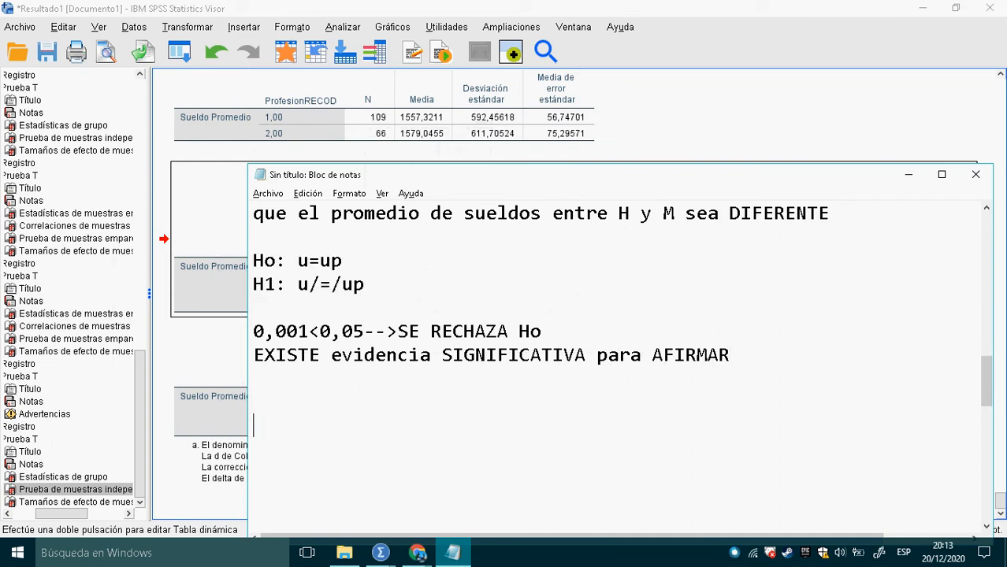
text(Ho: u=up H1: u/=/up)
Change the copied null hypothesis to "Ho: uing=umed".
click(303, 406)
click(312, 435)
text(ing)
key(Right)
key(Right)
key(Delete)
text(med)
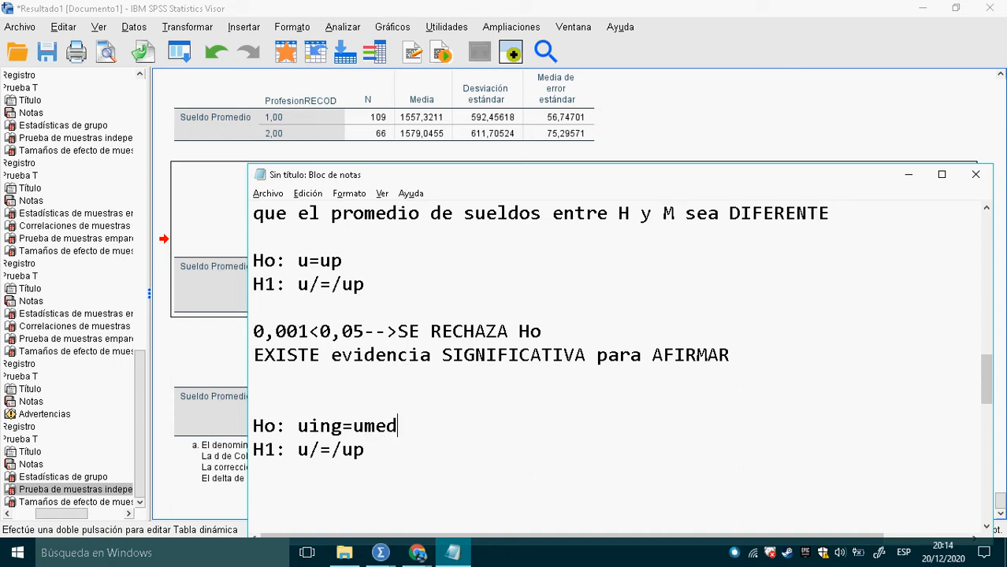
Change the copied alternative hypothesis to "H1: uing/=/umed" and start a new line below it.
drag(398, 427, 308, 428)
key(ctrl+c)
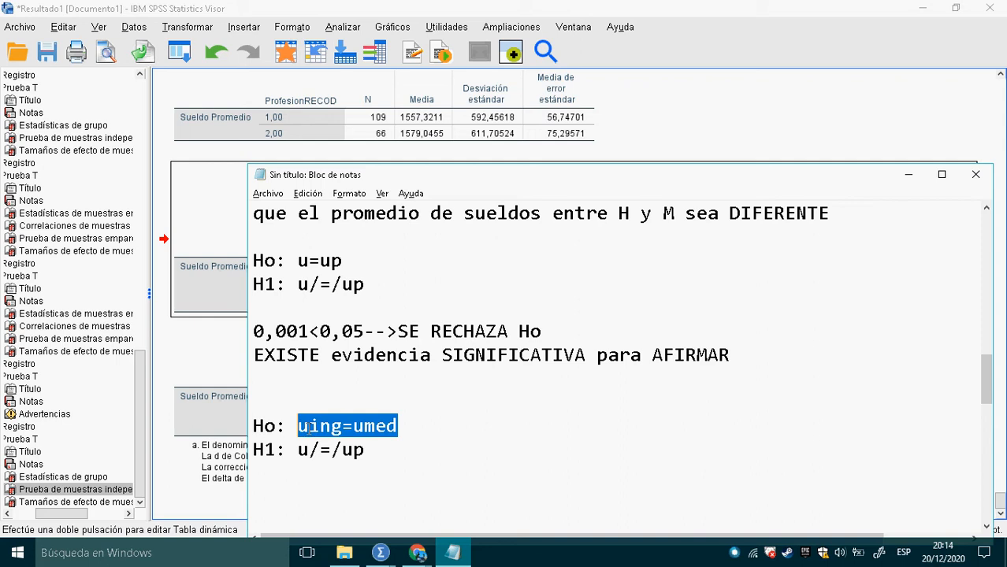
drag(365, 451, 343, 453)
key(ctrl+v)
click(341, 450)
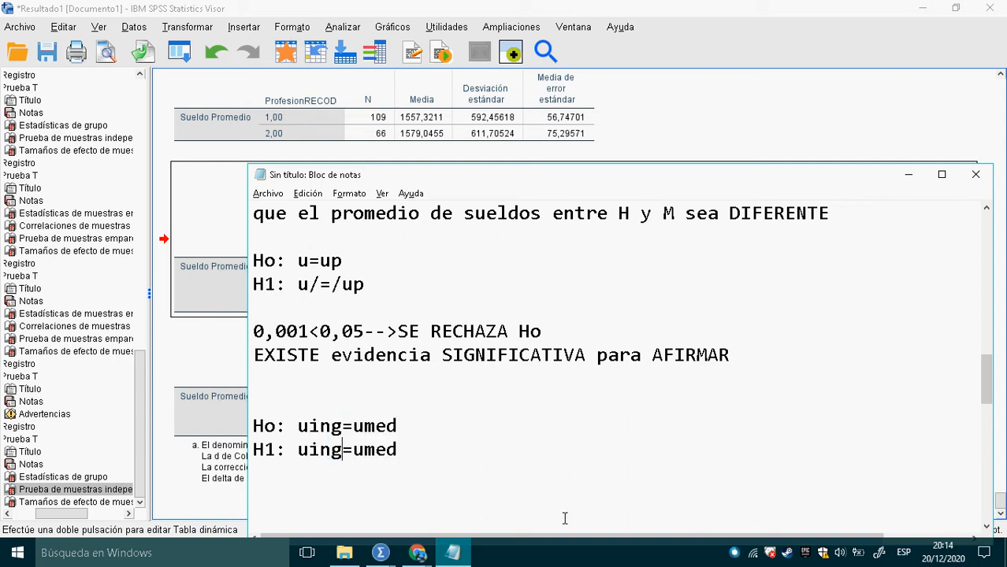
text(/=)
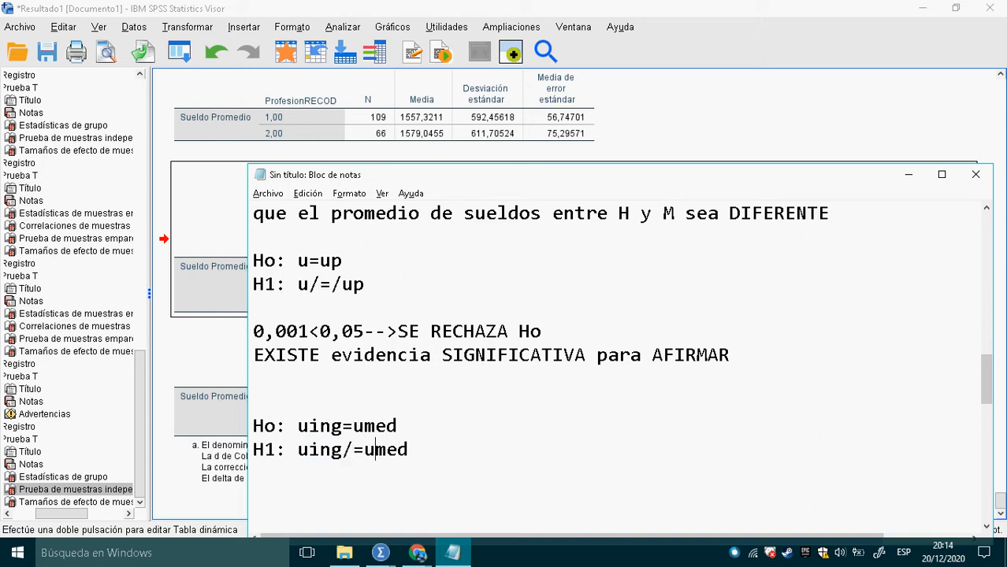
text(/)
click(444, 468)
key(Return)
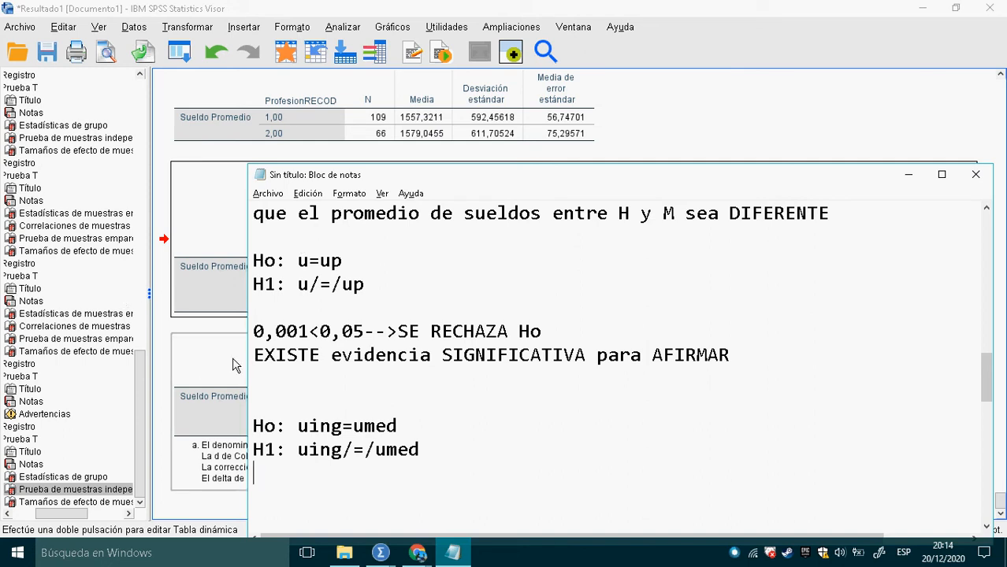
Check the bilateral significance in the SPSS output, and start the decision line below the Notepad hypotheses with "0,8<0,0".
click(211, 287)
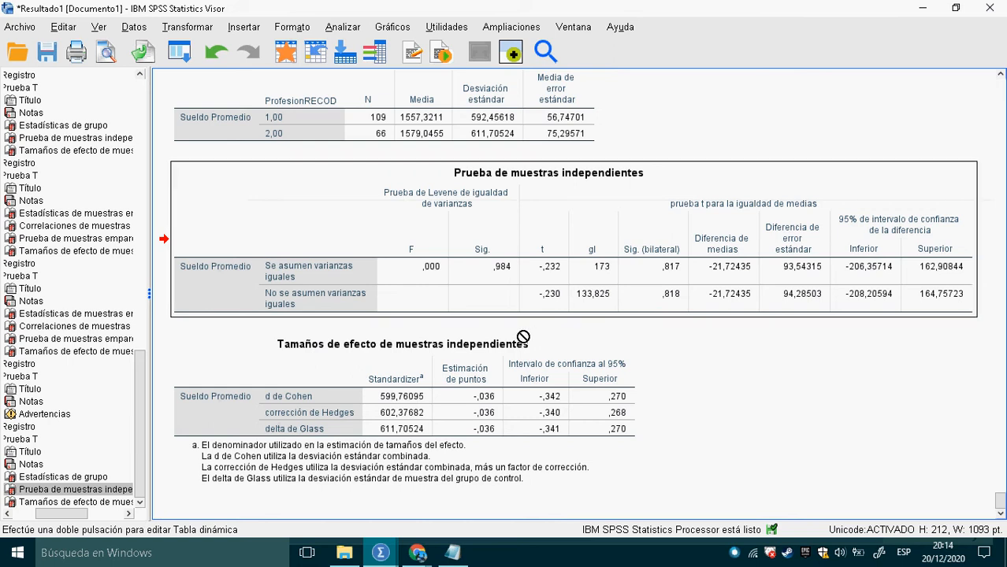
key(alt+Tab)
key(Return)
text(0)
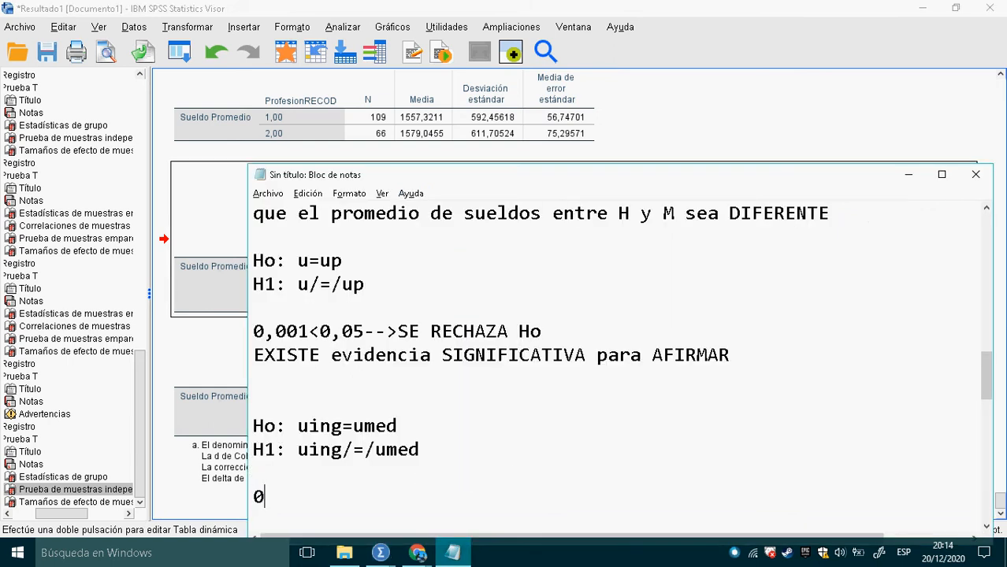
text(,8<o,05)
key(BackSpace)
key(BackSpace)
key(BackSpace)
key(BackSpace)
text(0,0)
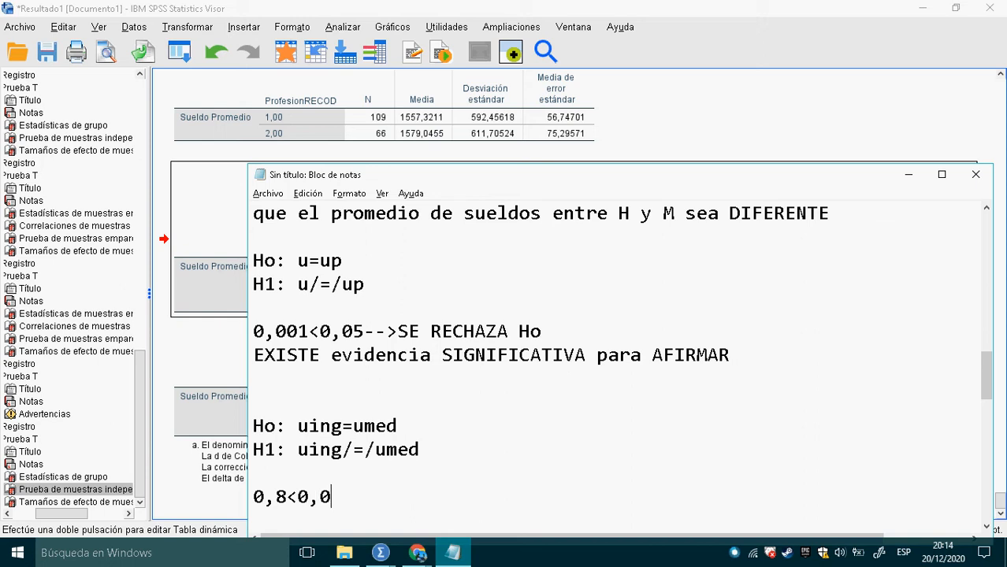
Complete the decision line so that it reads "0,8<0,05--> NO SE RECHAZA Ho".
text(5--> s)
key(BackSpace)
text(NO SE R)
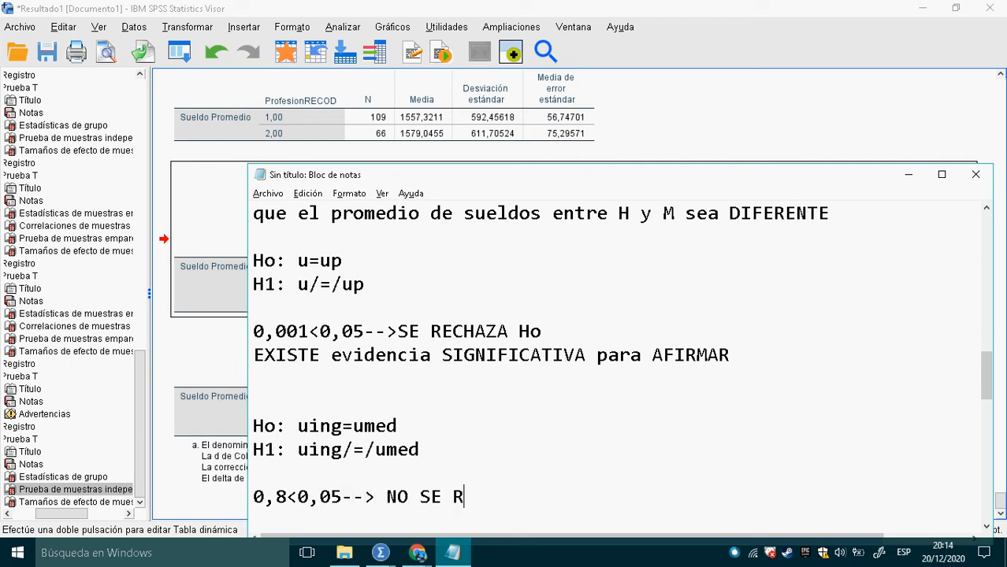
text(ECHAZA H)
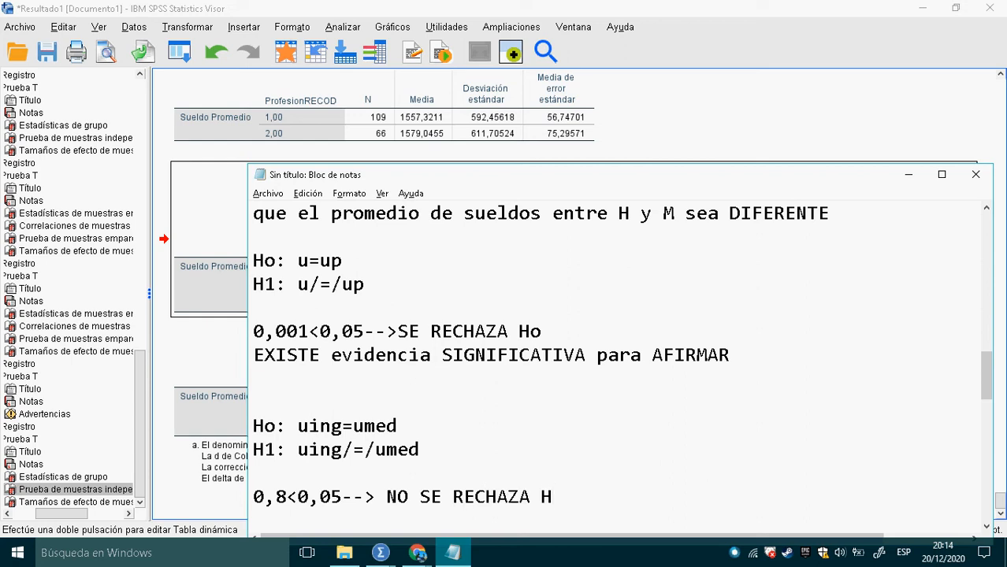
text(o)
Switch to the SPSS data editor for Encuesta.sav and narrow the CategoriaUsuarios, Periodico and HrsInternet columns.
key(alt+Tab)
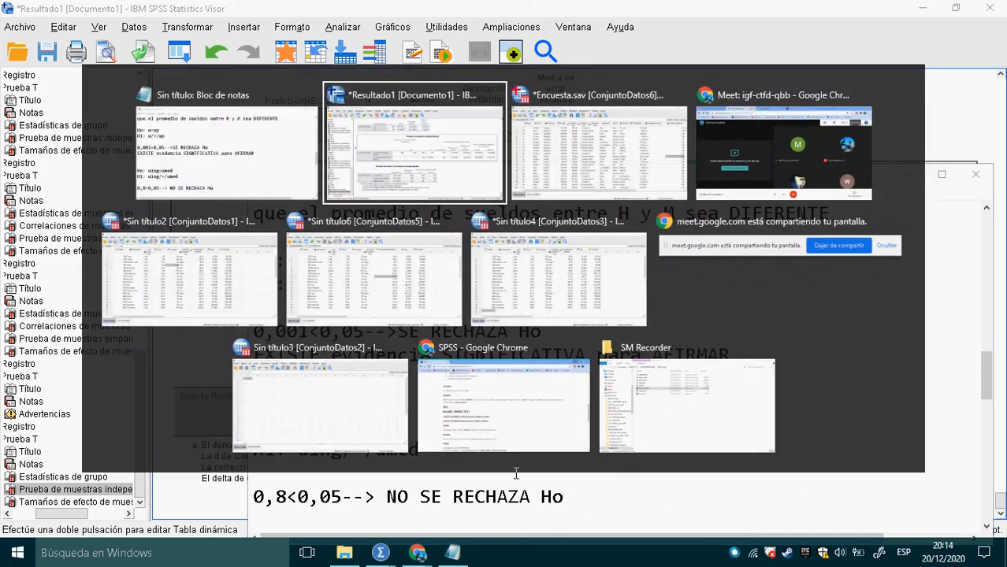
key(alt+Tab)
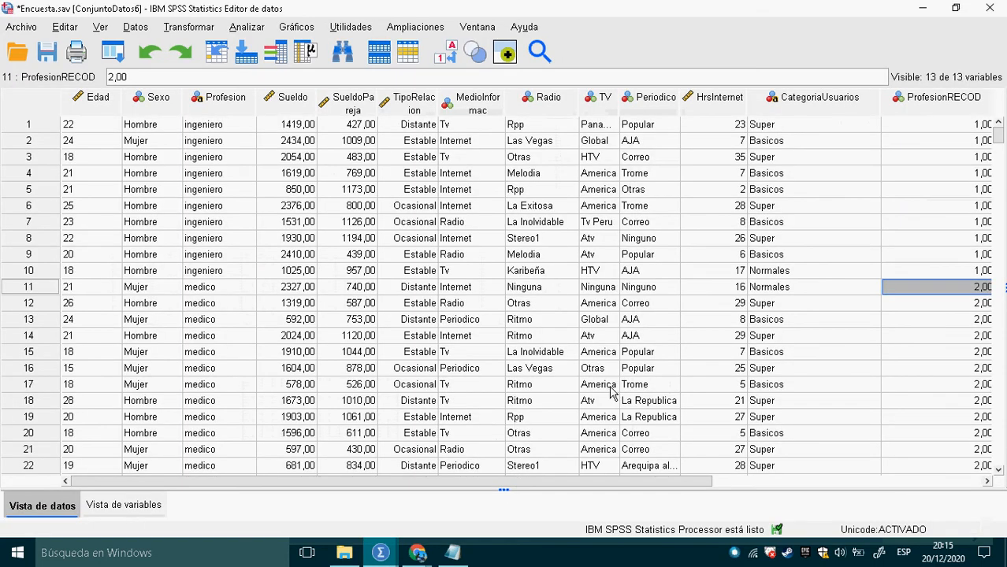
drag(880, 103, 830, 103)
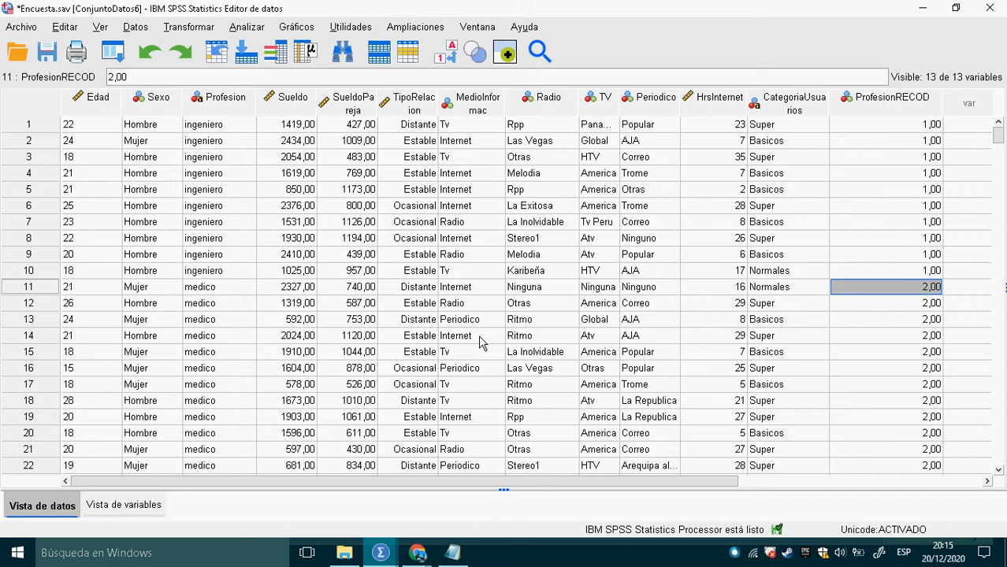
key(alt+Tab)
key(alt+Tab)
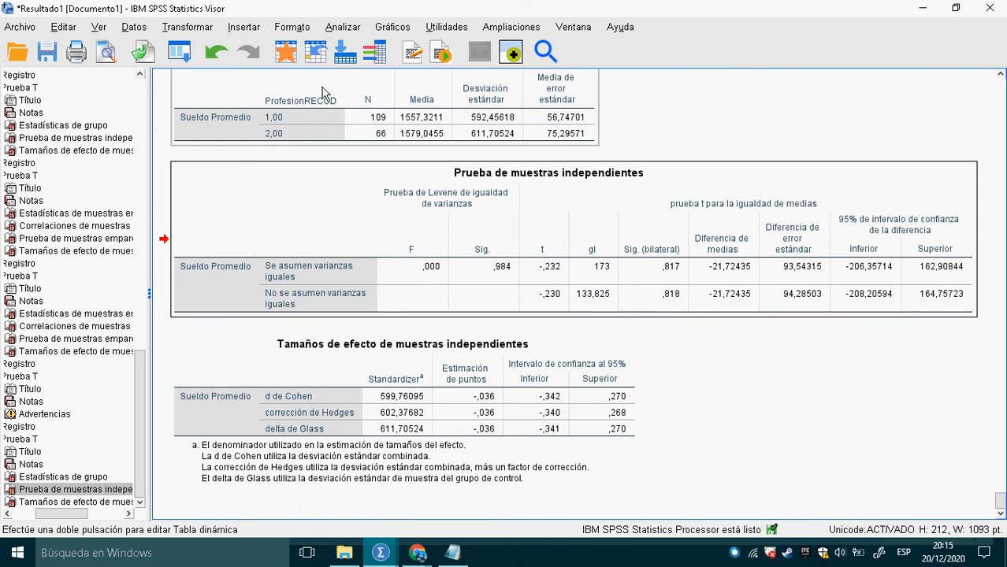
click(286, 52)
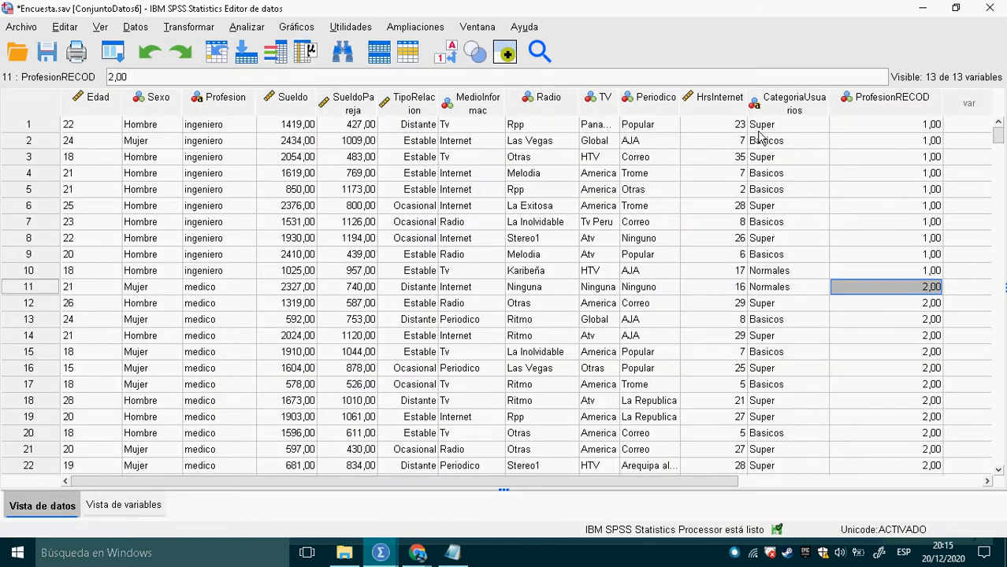
drag(685, 112, 678, 111)
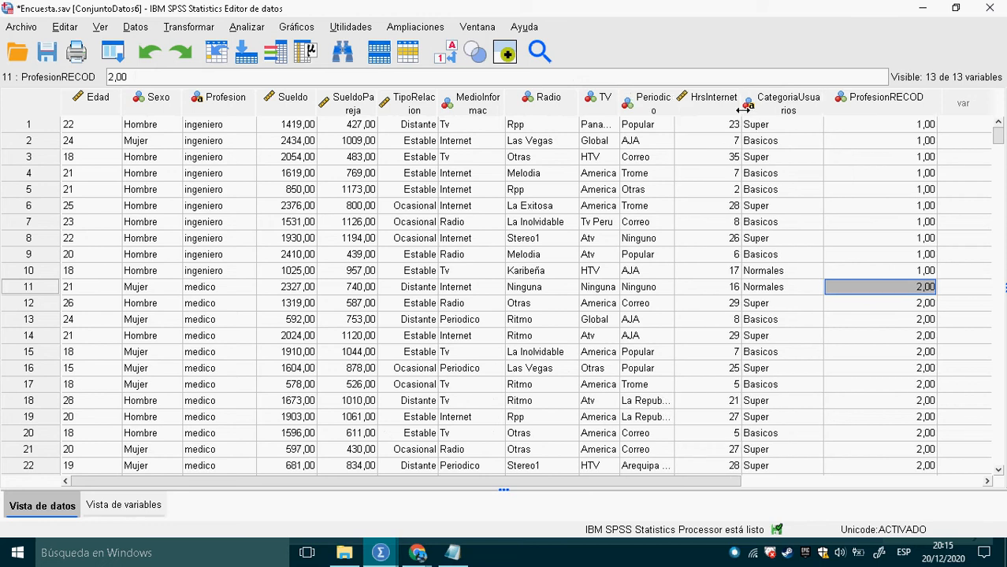
drag(745, 110, 734, 109)
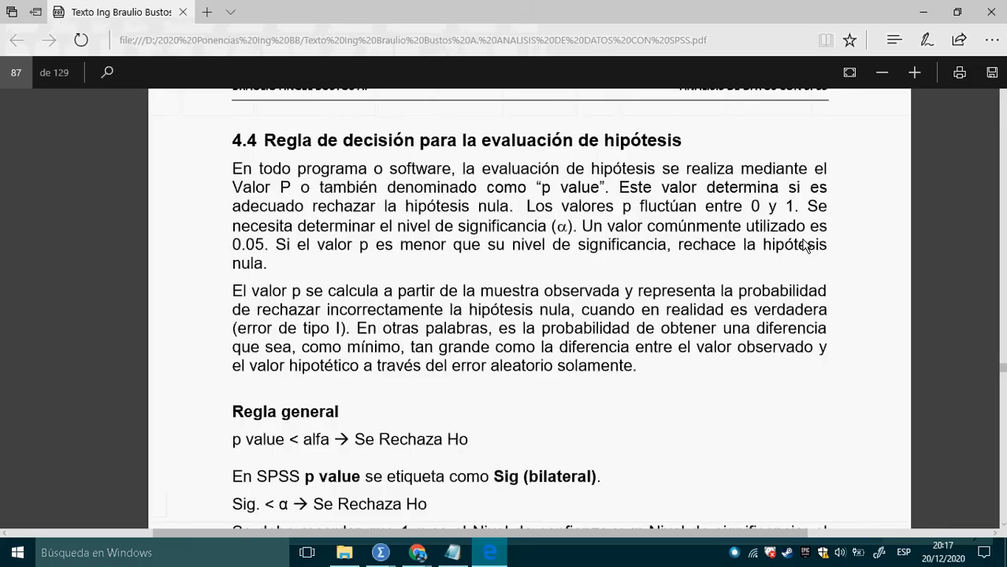
Leave the PDF text, switch to the Google Meet call and show its list of participants.
key(alt+Tab)
key(alt+Tab)
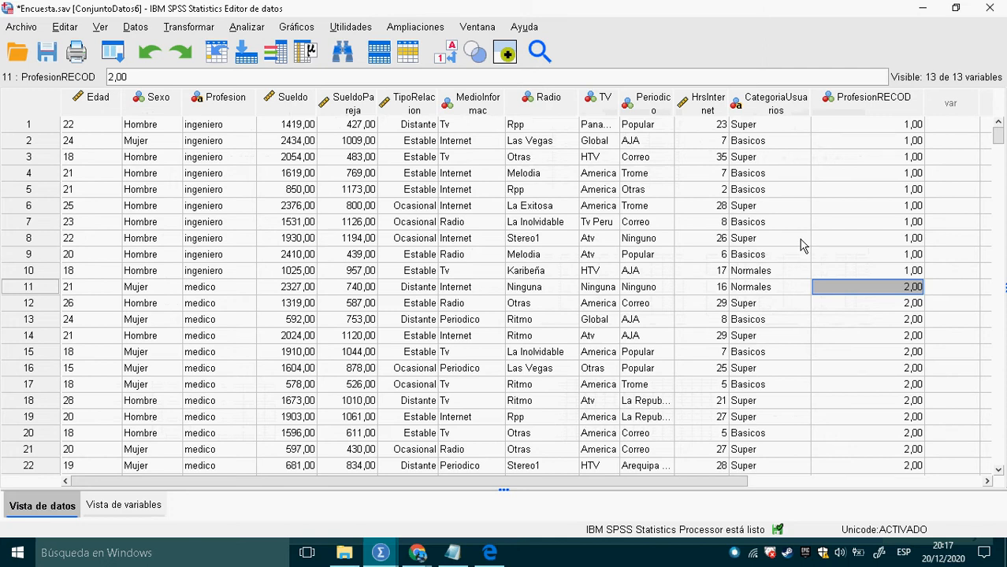
key(alt+Tab)
key(alt+Tab)
key(alt+Tab)
key(alt+Tab)
key(alt+Tab)
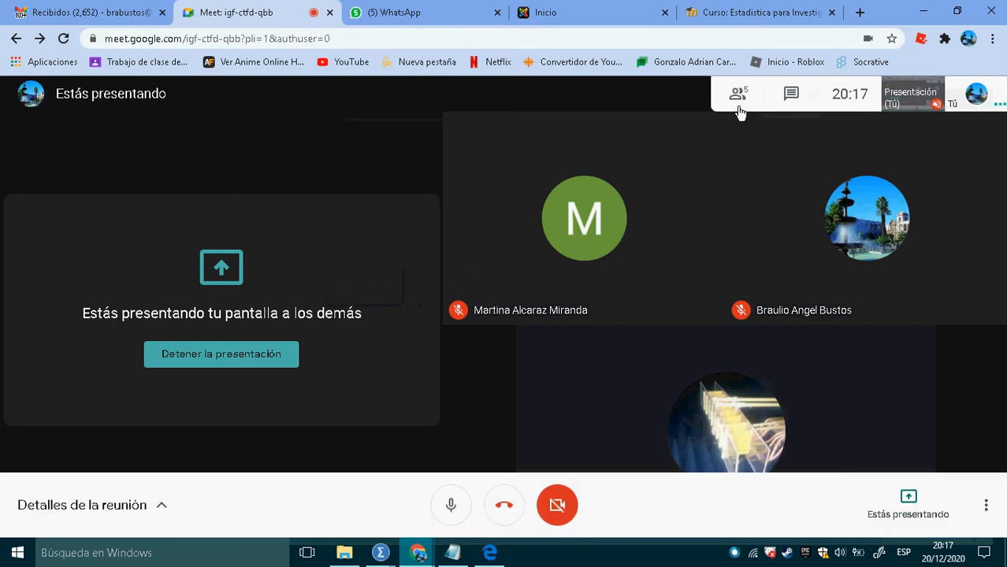
click(740, 108)
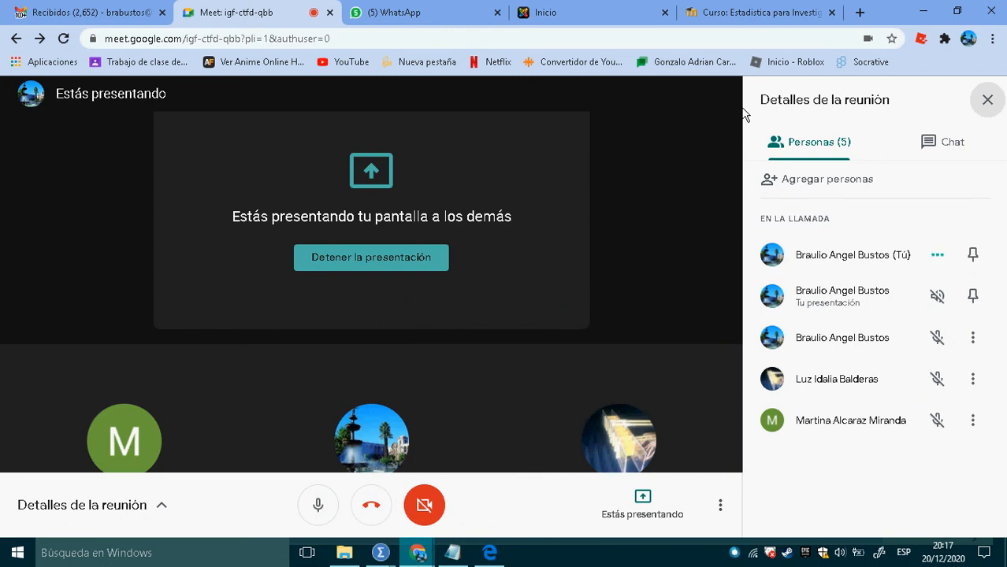
Switch back to the Notepad notes and dismiss the Google Meet presentation notification.
key(alt+Tab)
key(alt+Tab)
key(alt+Tab)
key(alt+Tab)
key(alt+Tab)
key(alt+Tab)
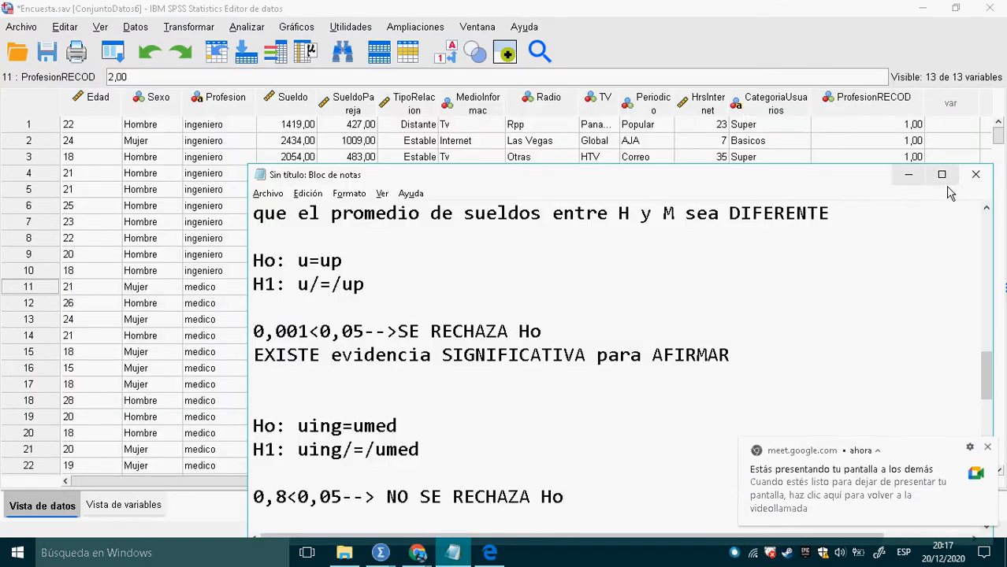
click(987, 446)
scroll(996, 430, down, 3)
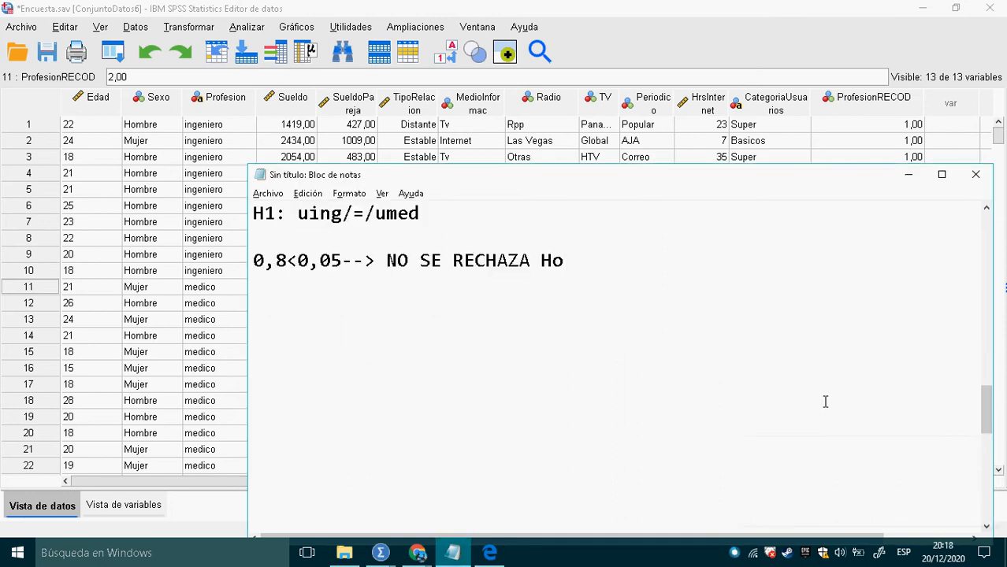
Add the labels "Ho:" and "H1:" on separate lines below the ingeniero and medico decision.
click(622, 282)
key(Return)
key(Return)
text(Ho)
key(Return)
text(Hi)
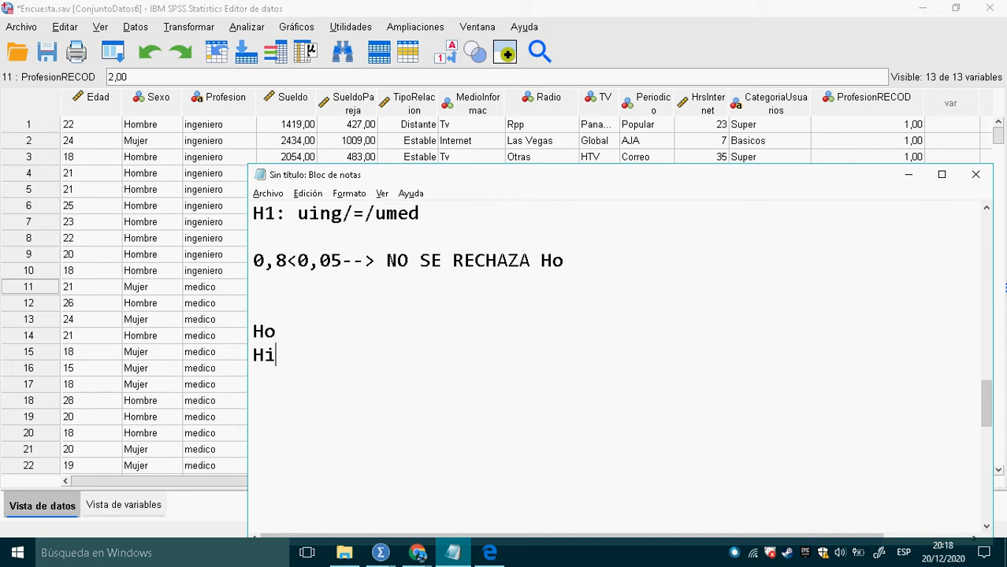
key(BackSpace)
text(1:)
key(Up)
text(:)
Write the new null hypothesis as "Ho: u antrop=u abogados".
click(622, 281)
text(u)
key(BackSpace)
key(Down)
key(Down)
key(End)
text(uant)
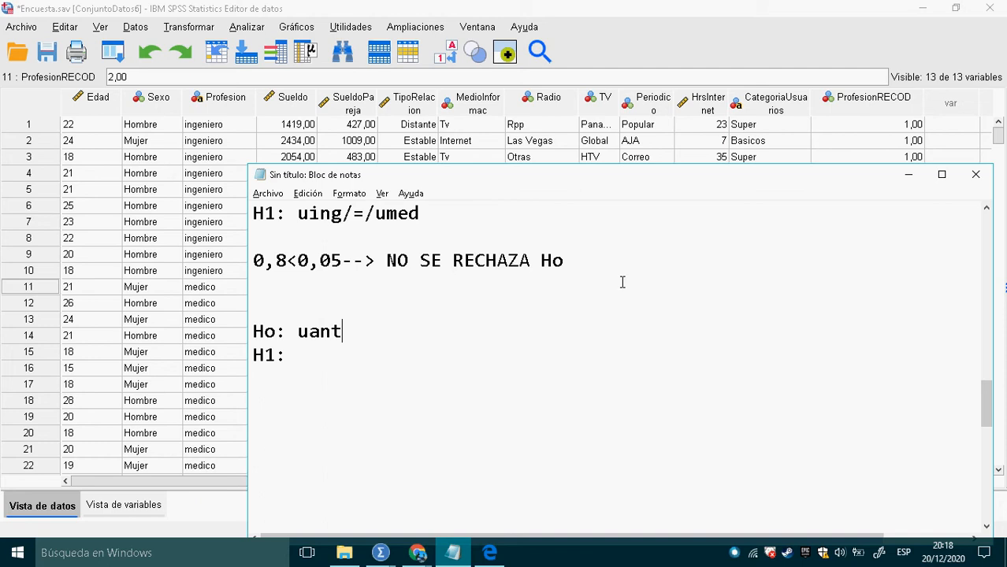
text(rop)
key(Left)
key(Left)
key(Right)
key(Right)
key(Right)
key(Right)
key(Right)
key(Right)
text(u a)
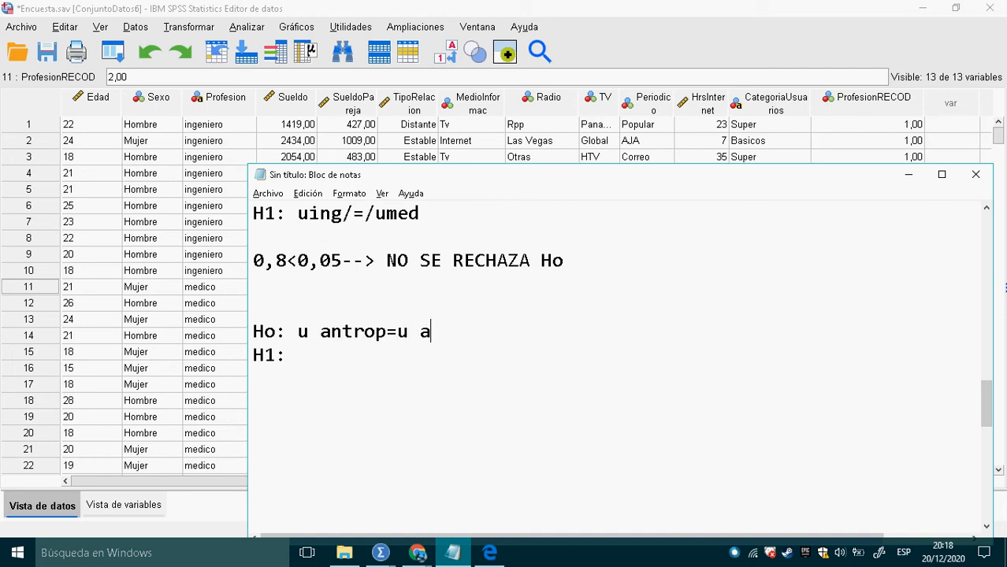
text(bogadps)
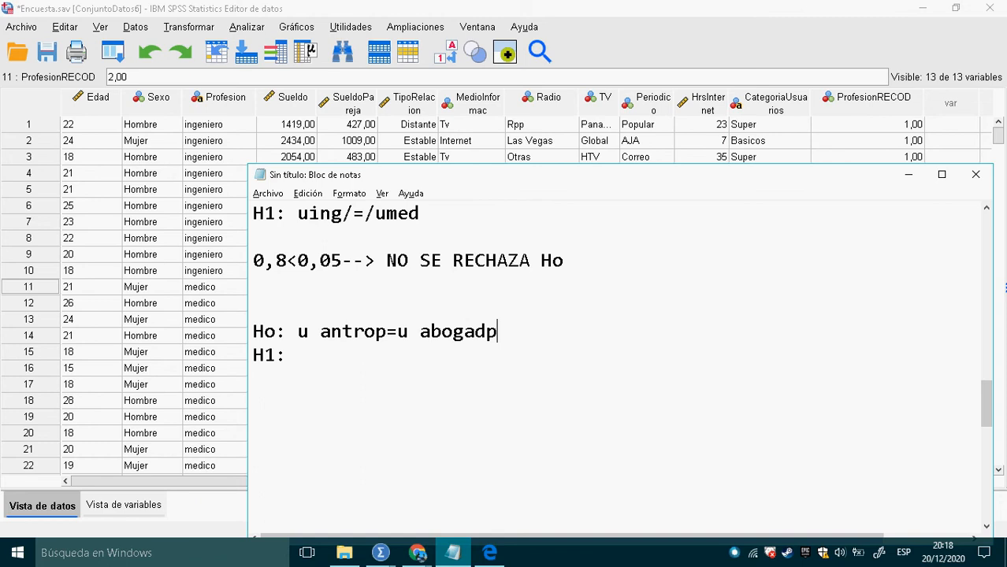
key(BackSpace)
key(BackSpace)
text(os)
Copy "u antrop=u abogados" to the H1 line and put spaces around the equals sign in Ho.
drag(526, 341, 297, 340)
key(ctrl+c)
click(326, 357)
key(ctrl+v)
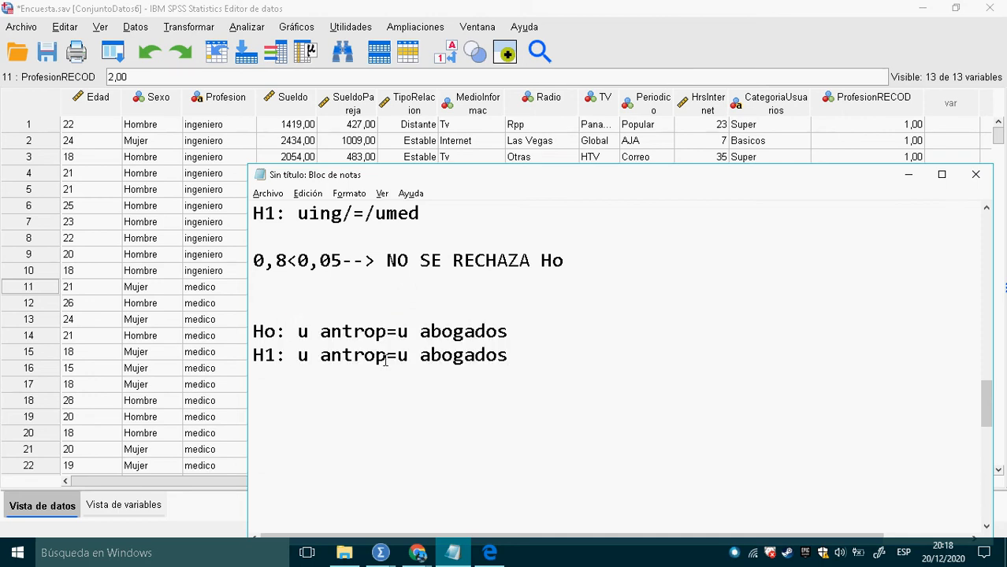
click(397, 332)
click(387, 331)
Change the alternative hypothesis to "H1: u antrop /=/ u abogados".
click(387, 355)
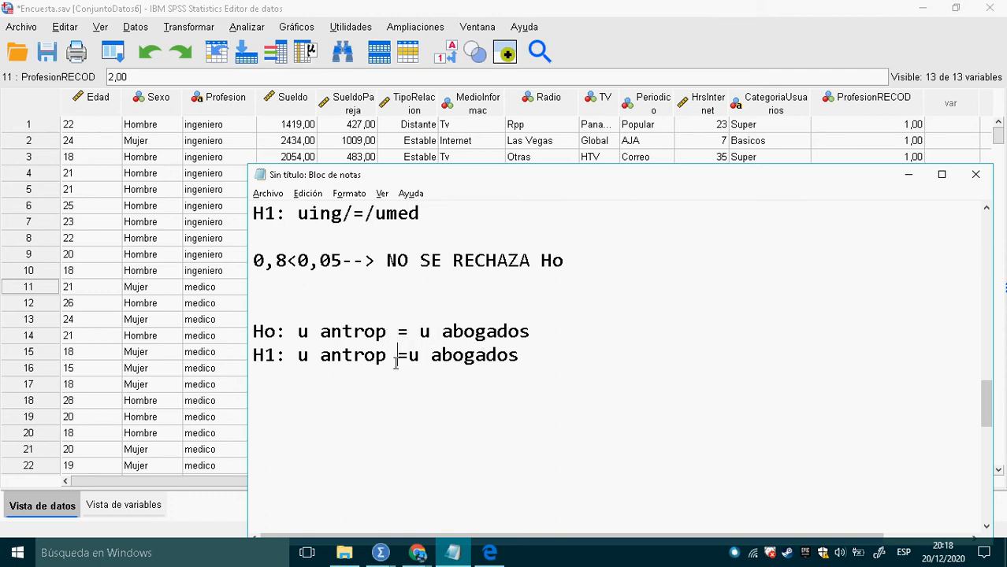
text(/)
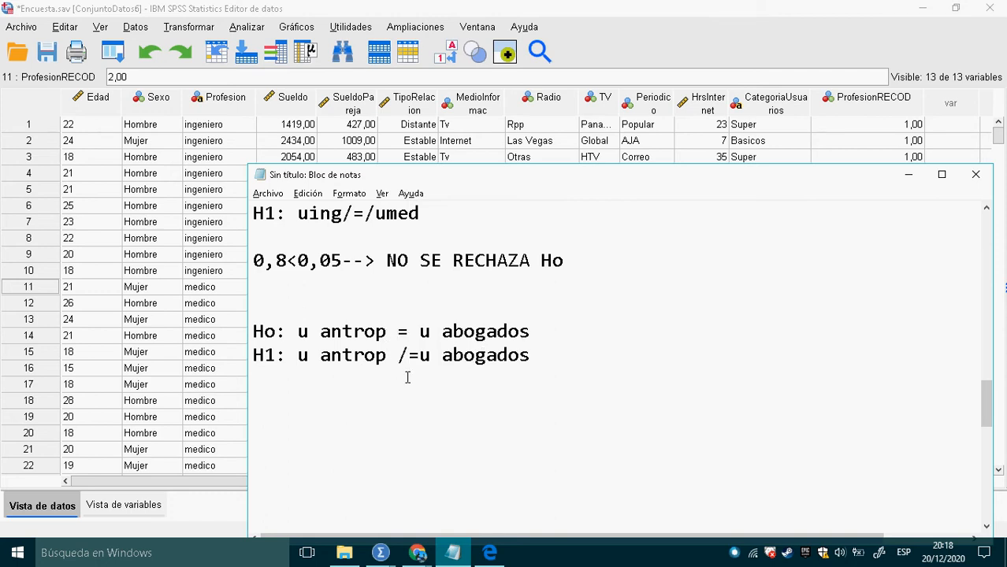
key(Right)
click(446, 387)
text(/)
key(BackSpace)
click(421, 362)
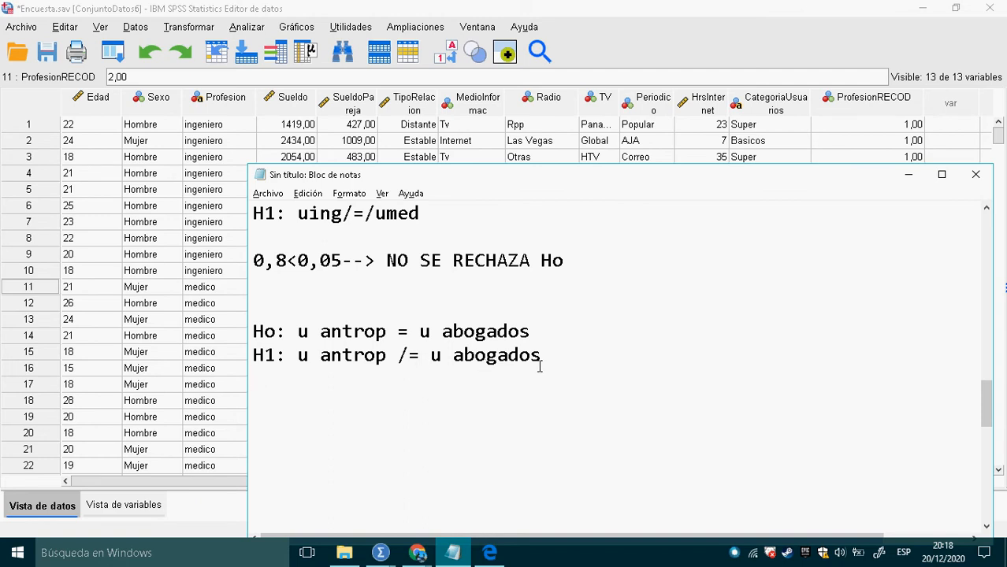
text(/)
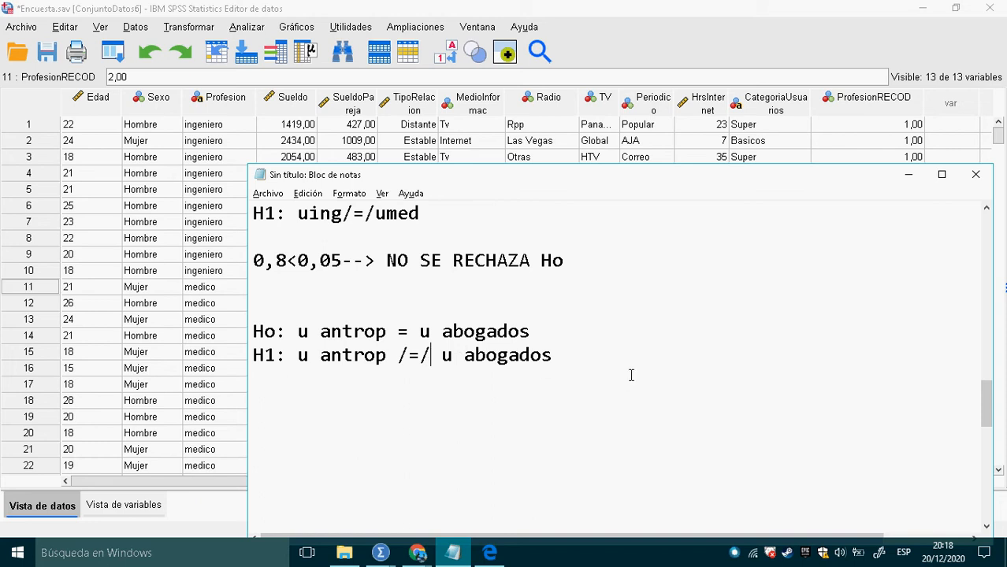
click(568, 365)
In SPSS, open the independent-samples T test, reset its settings and add Horas Semanales [HrsInternet] as the test variable.
click(291, 149)
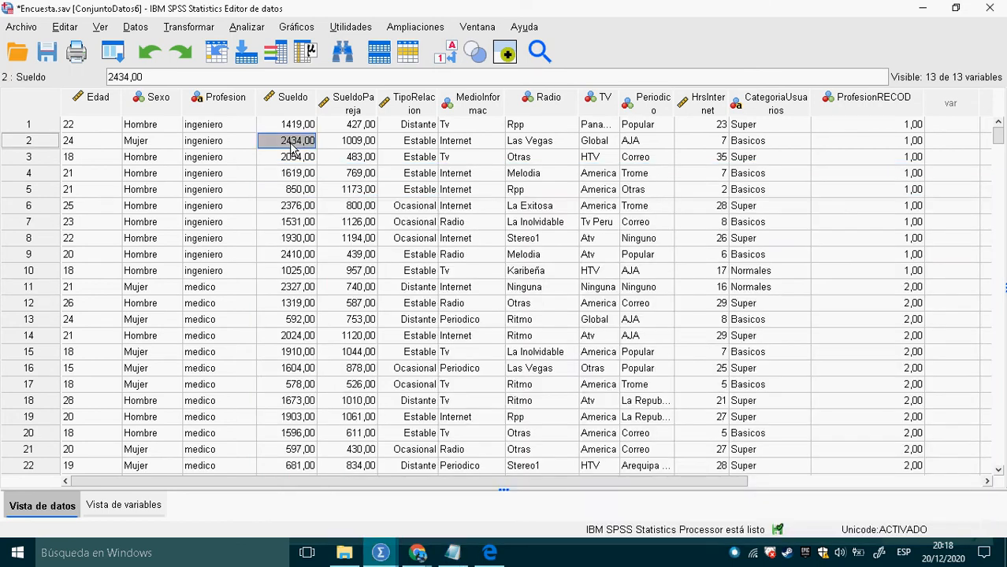
click(246, 26)
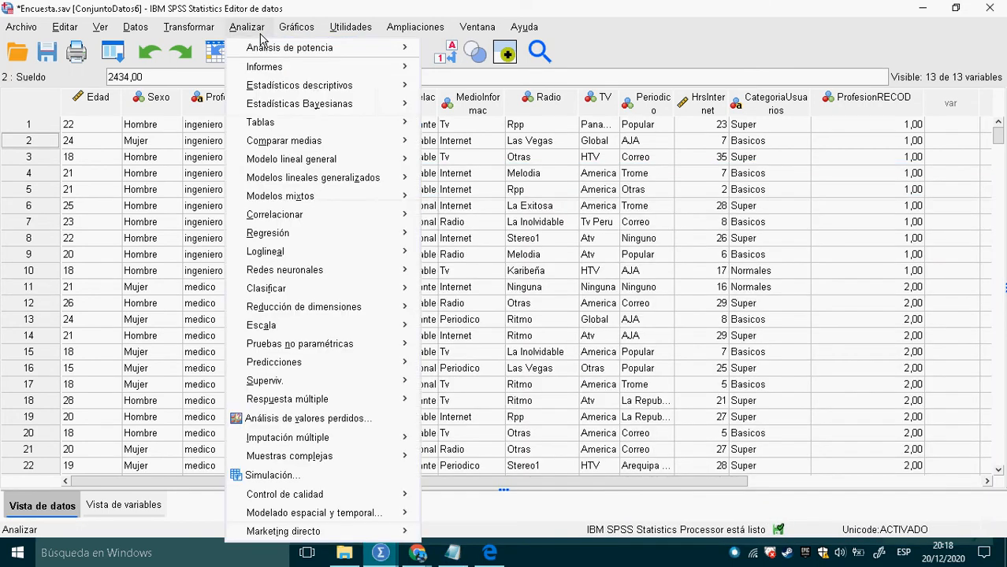
mouse_move(291, 73)
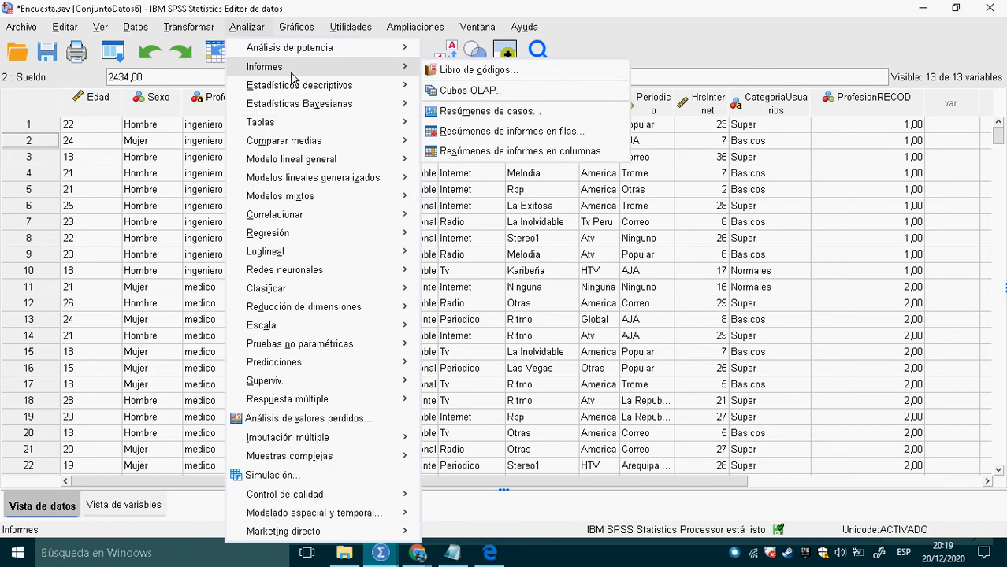
mouse_move(325, 147)
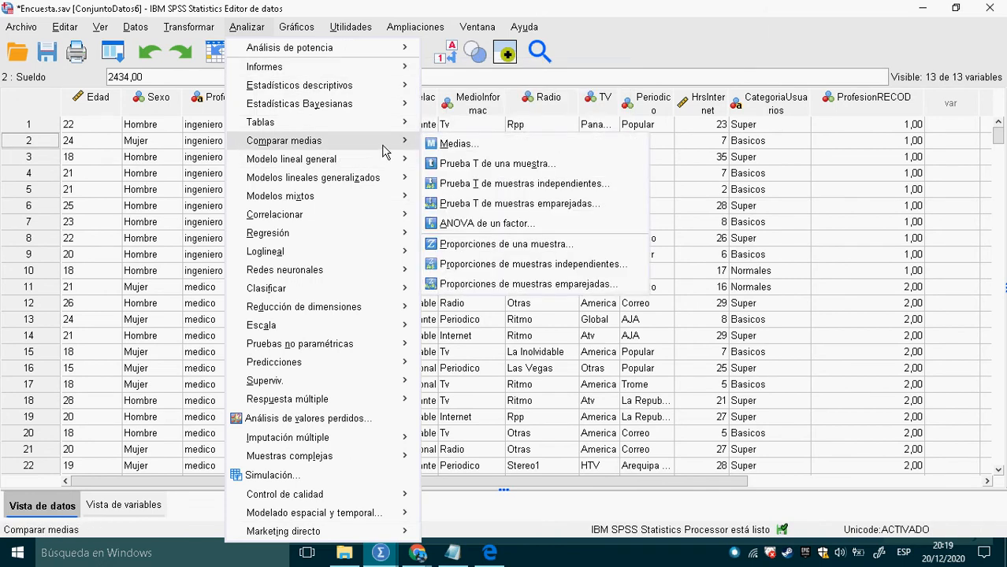
click(510, 187)
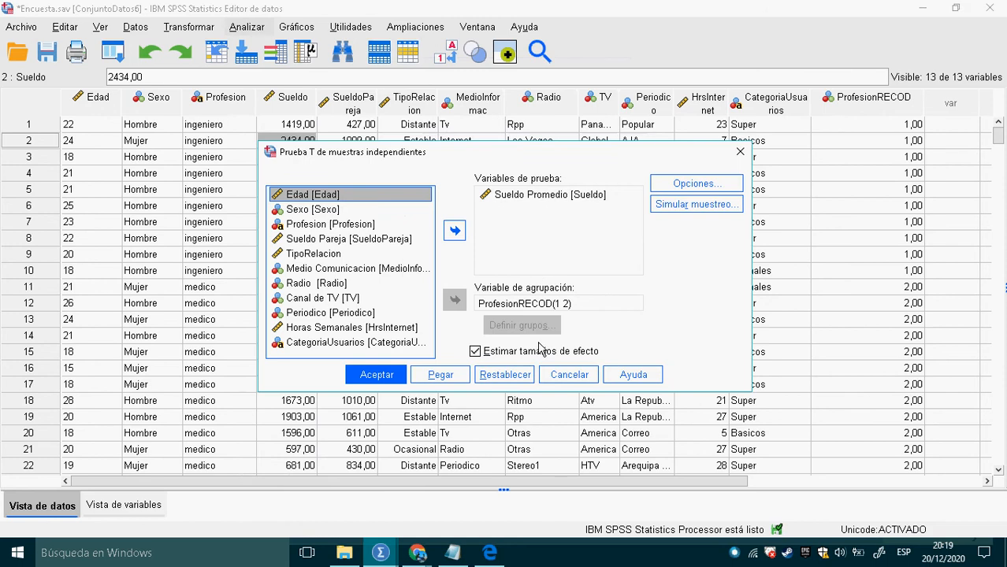
click(505, 374)
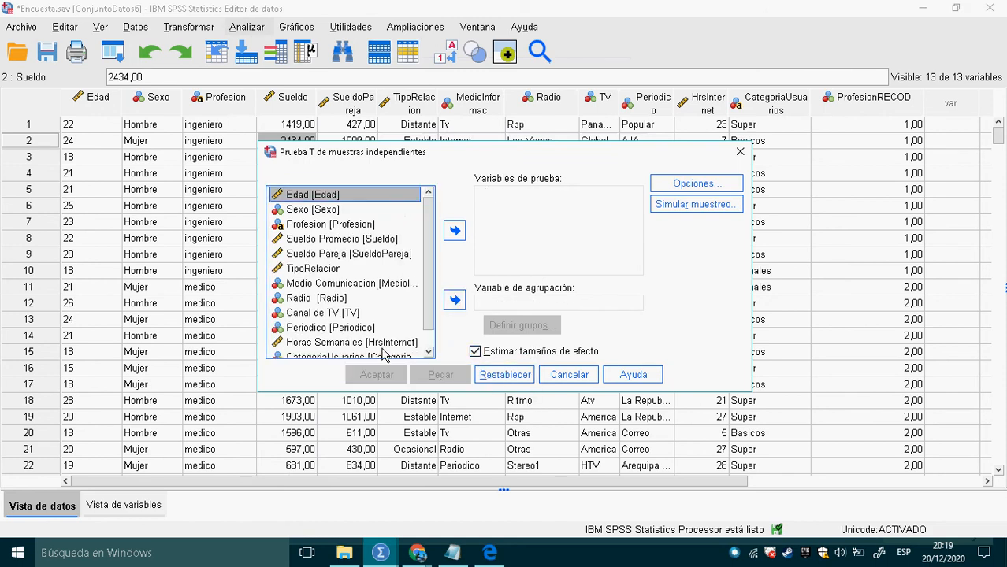
click(370, 345)
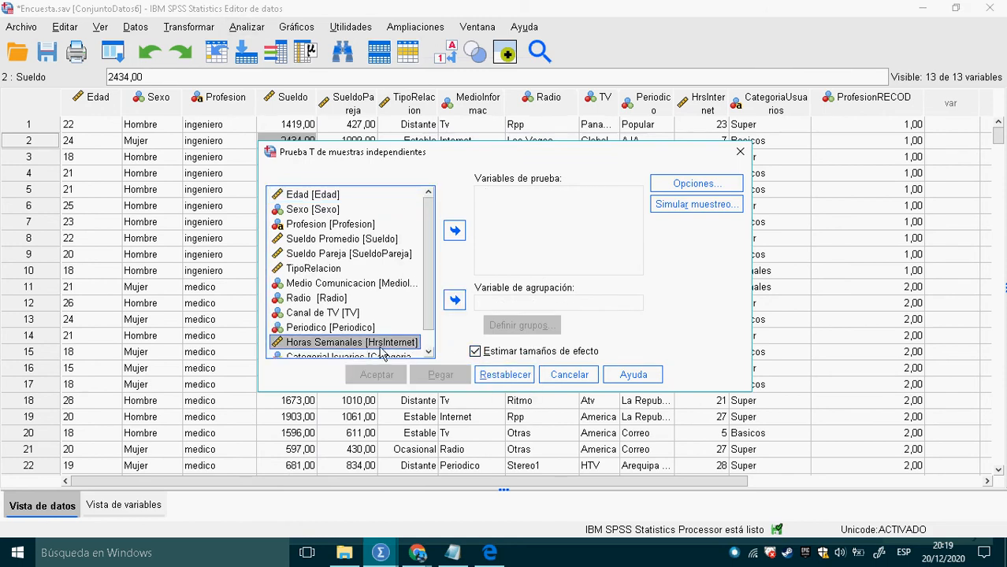
click(455, 230)
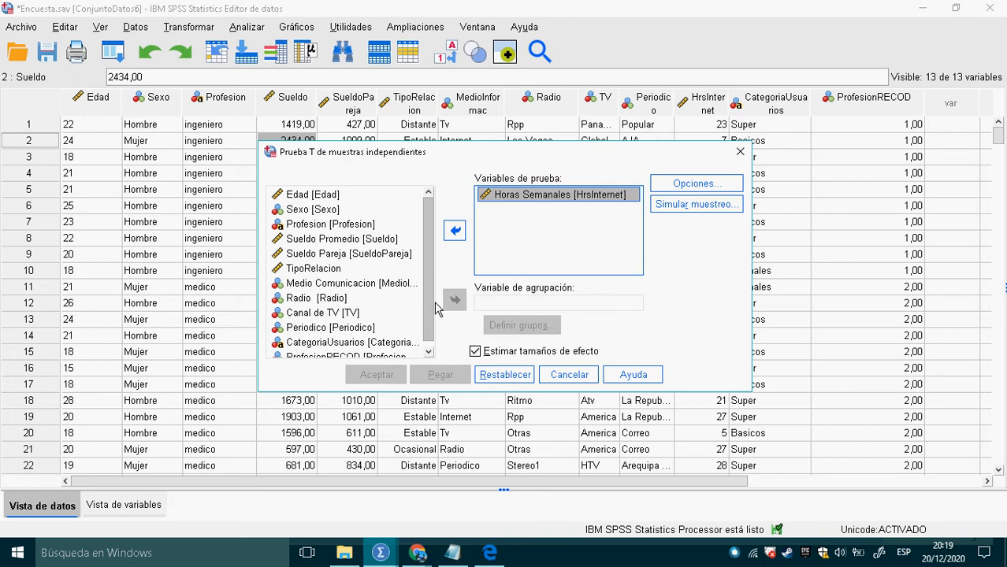
Set ProfesionRECOD as the grouping variable and define the groups with values 4 and 5.
scroll(435, 311, down, 1)
click(345, 353)
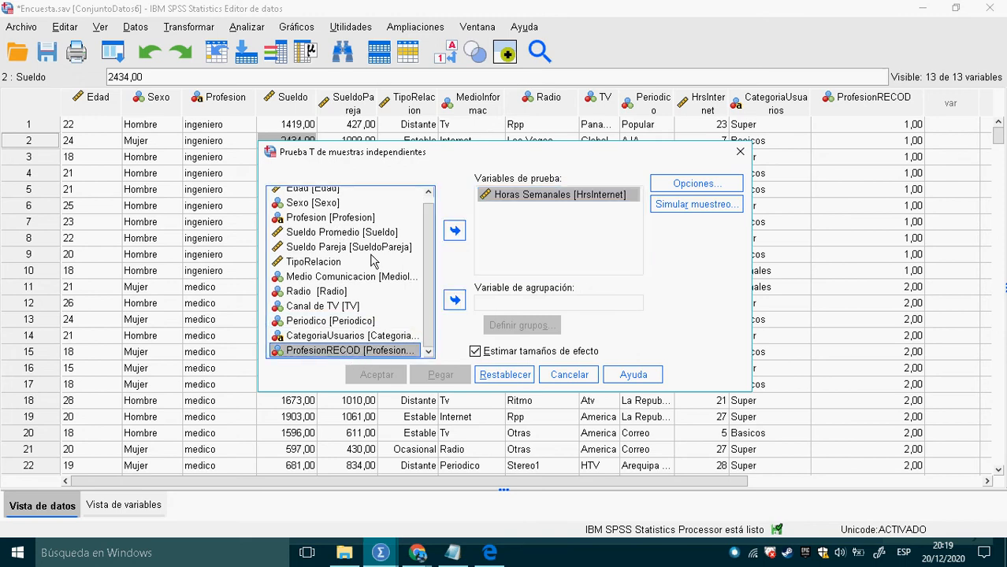
click(455, 299)
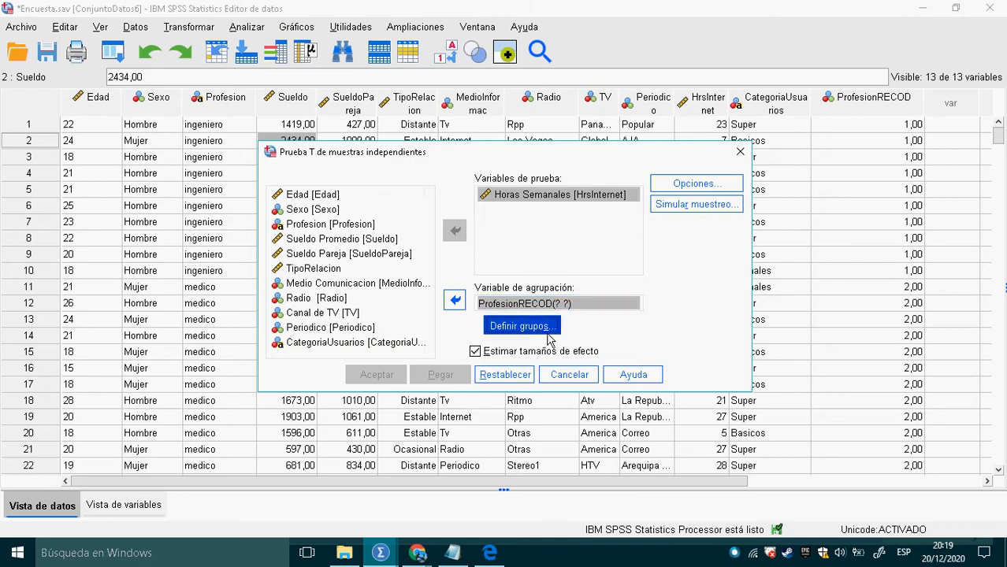
click(547, 331)
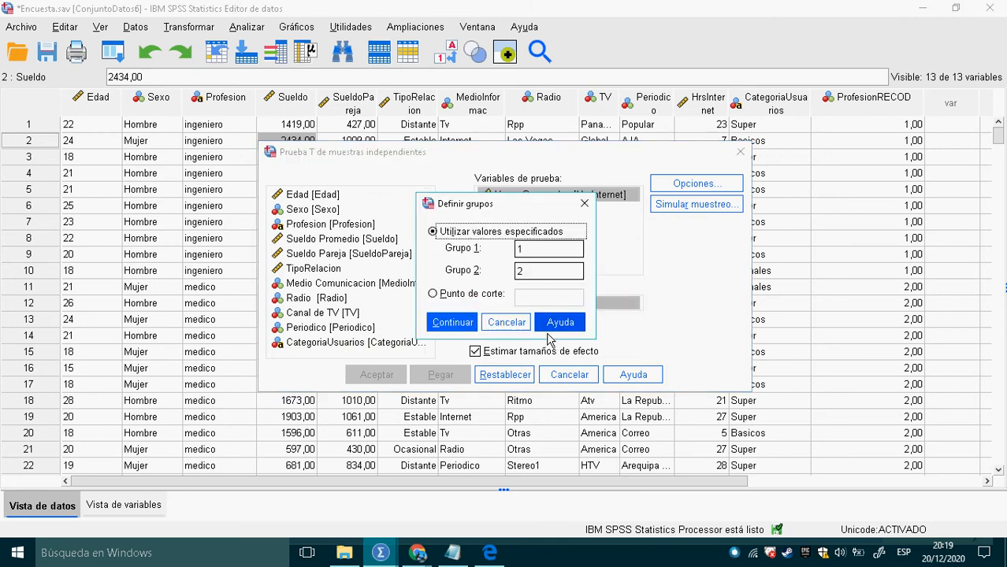
click(517, 249)
text(4)
key(Delete)
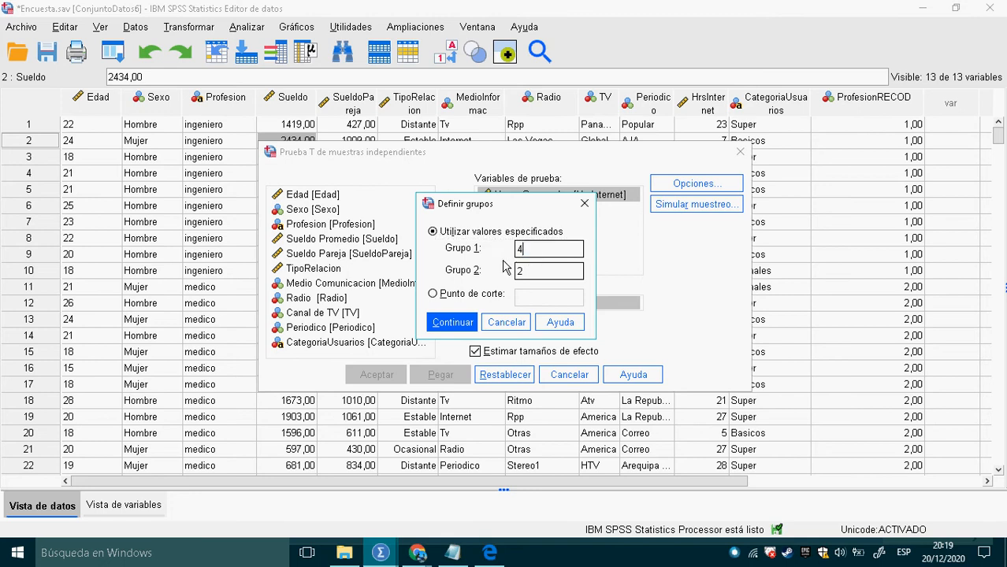
double_click(520, 272)
text(5)
click(470, 329)
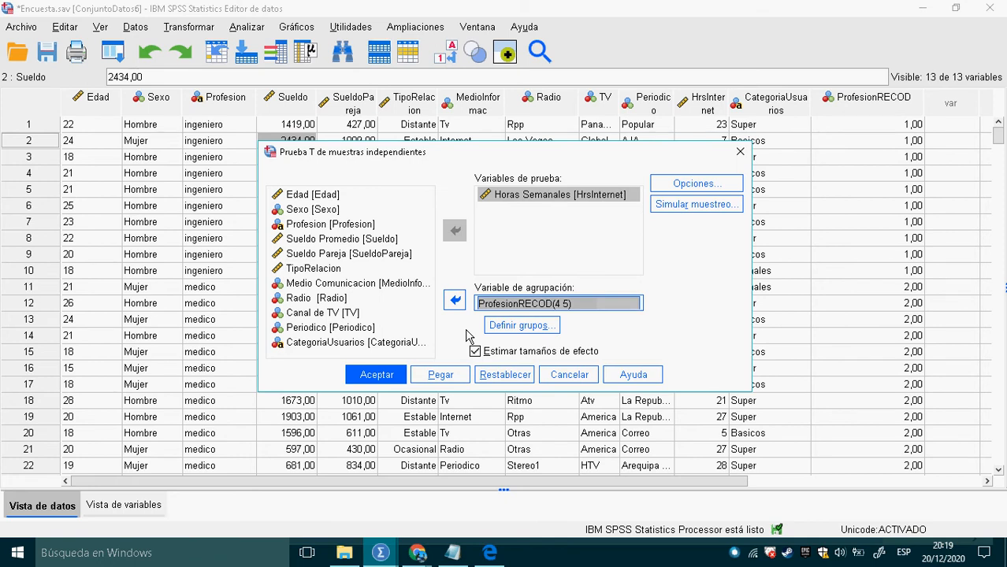
Set the confidence interval percentage to 98 and run the independent-samples T test.
click(697, 186)
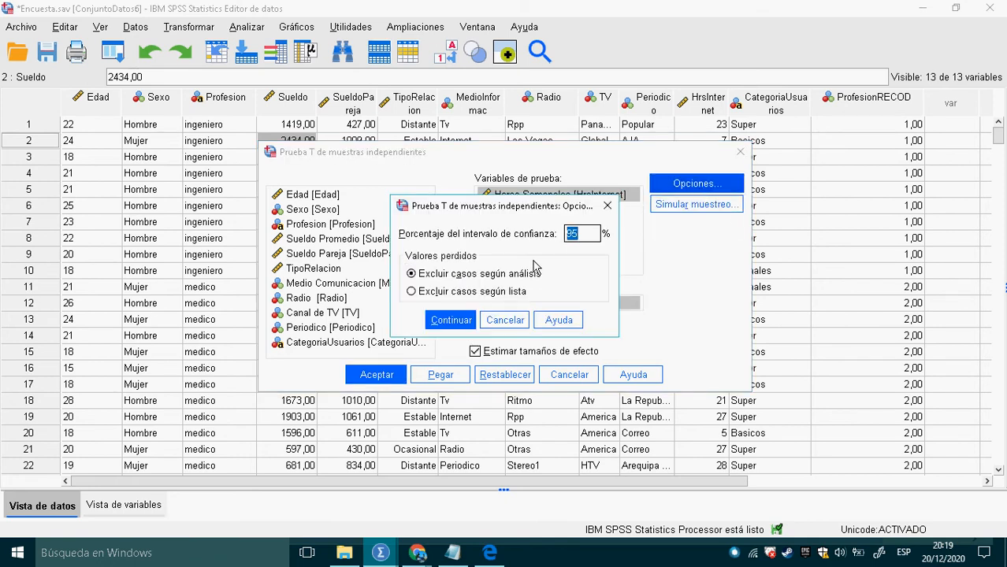
click(591, 237)
click(469, 324)
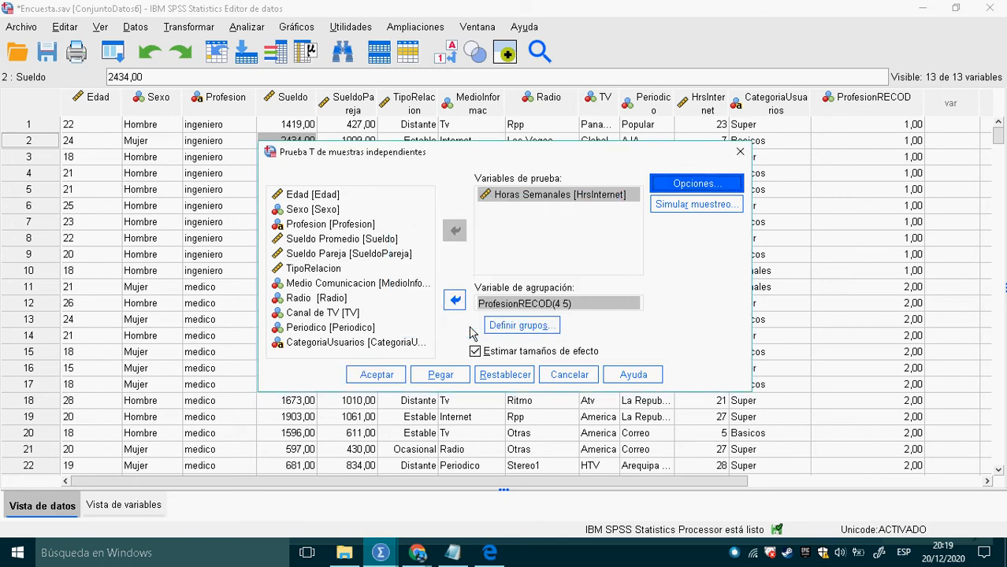
click(394, 383)
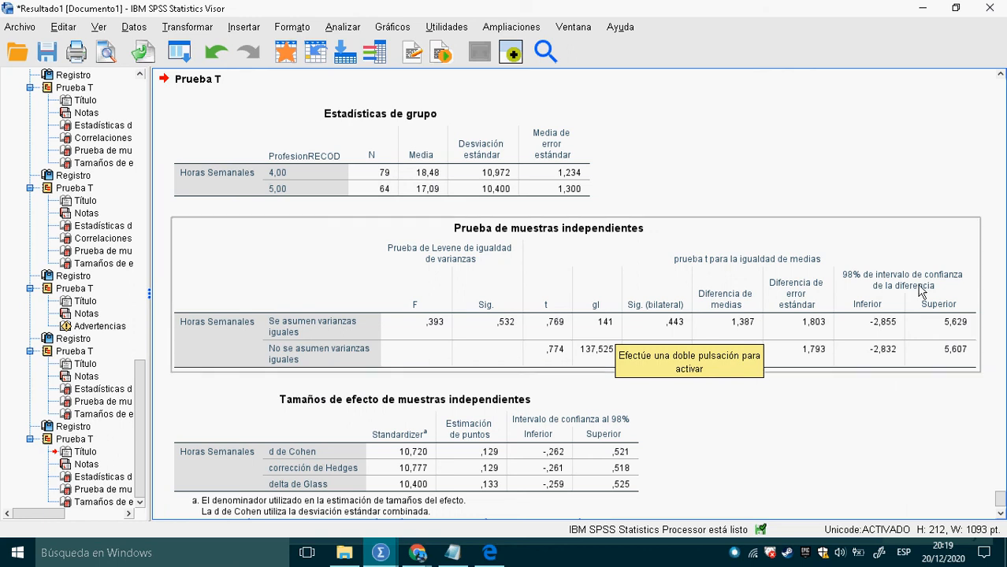
Switch to Notepad and write the bilateral significance "0,44" below the antrop and abogados mean hypotheses, leaving a blank line between.
click(850, 344)
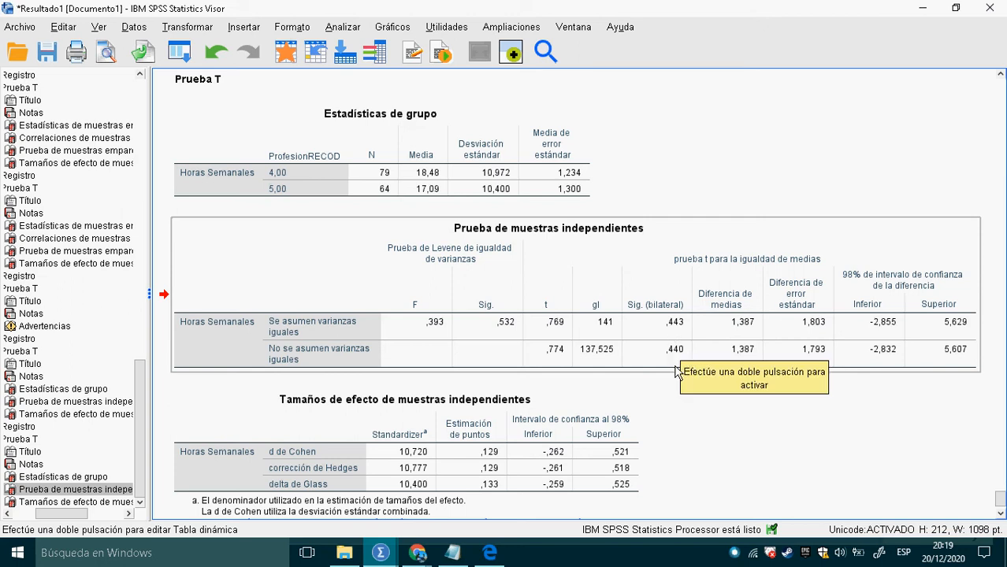
key(alt+Tab)
key(alt+Tab)
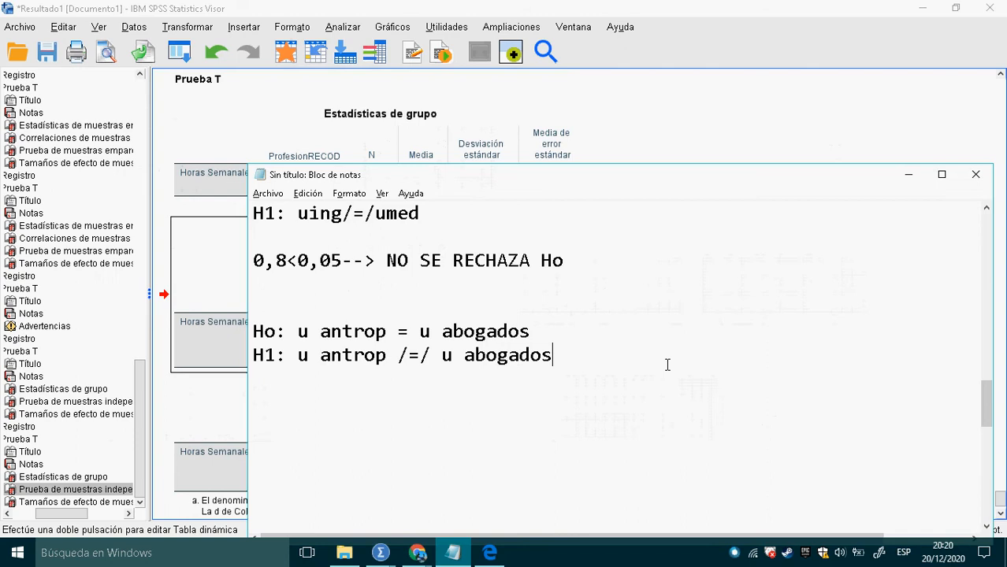
key(Return)
key(Return)
text(0,44)
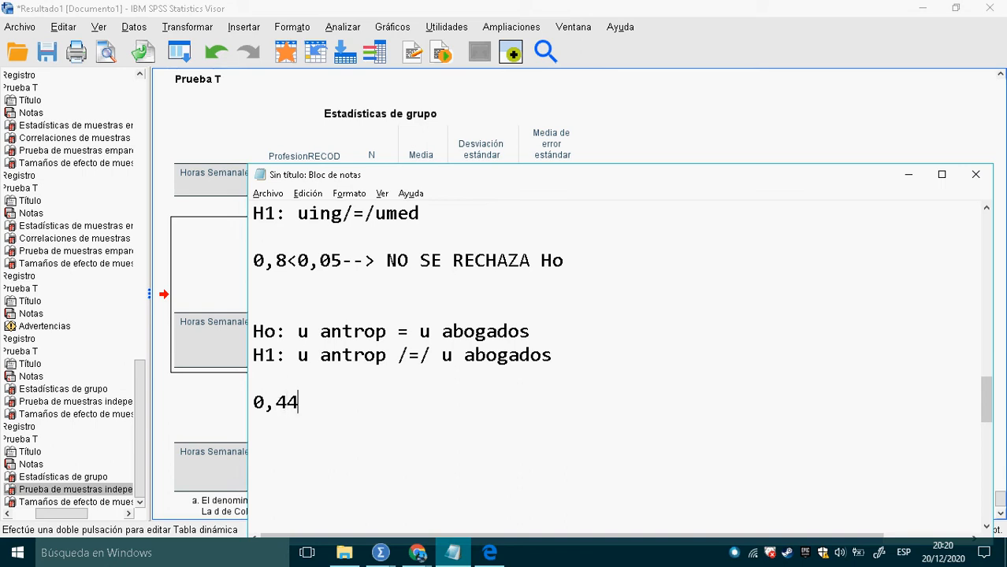
Check Levene's test in the SPSS output, then add "Ho" and "H1" lines above the mean hypotheses in Notepad.
key(alt+Tab)
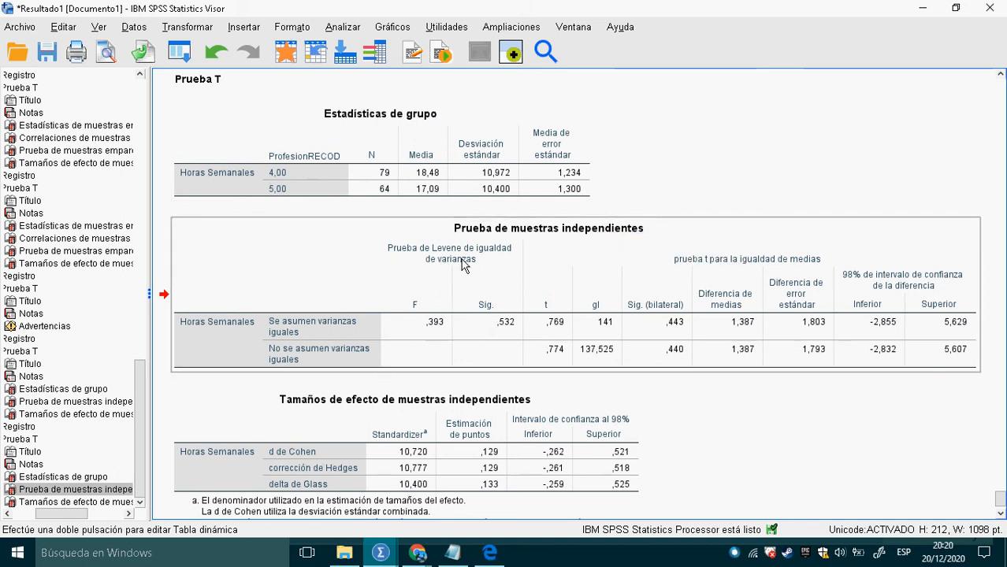
click(307, 77)
key(alt+Tab)
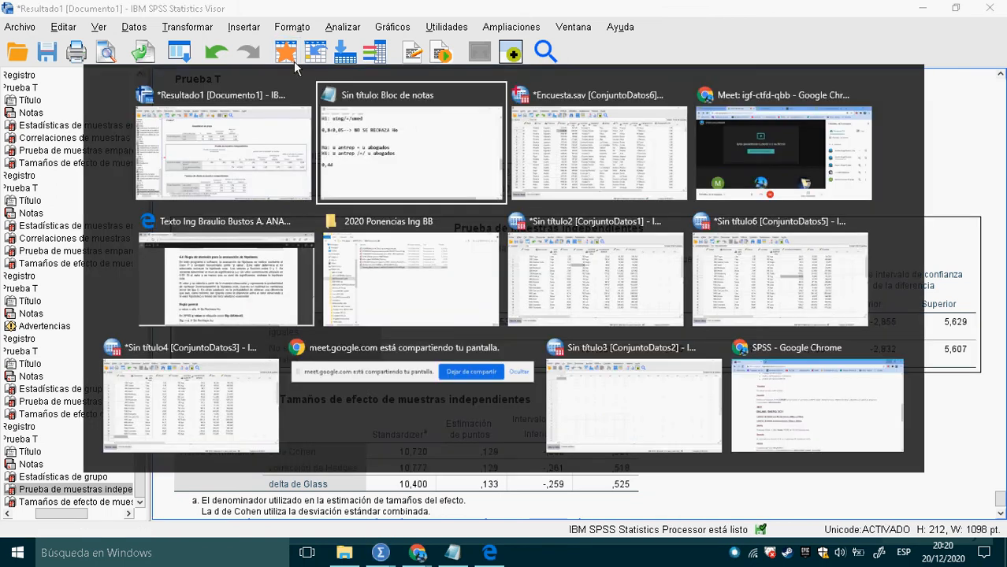
click(316, 293)
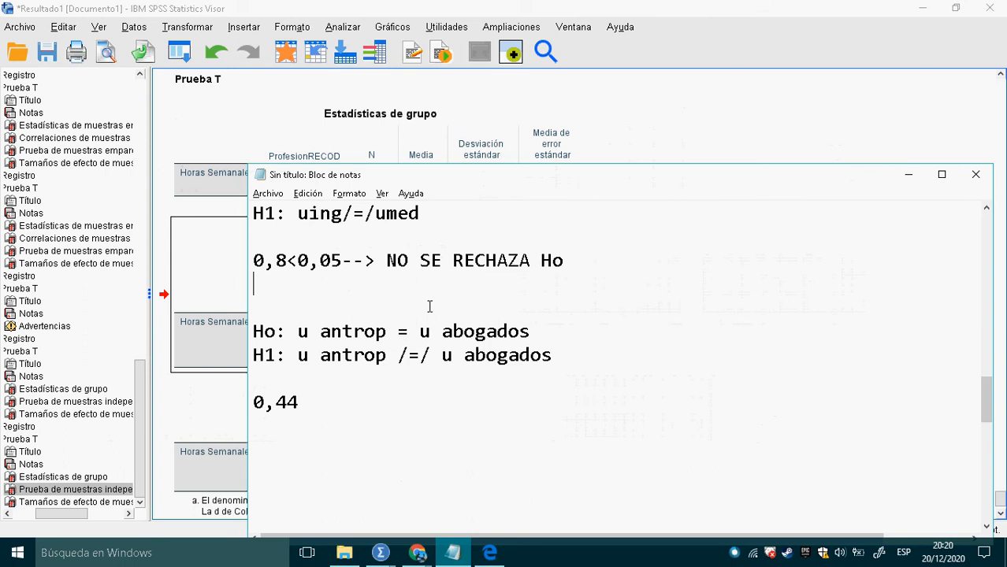
key(Return)
key(Return)
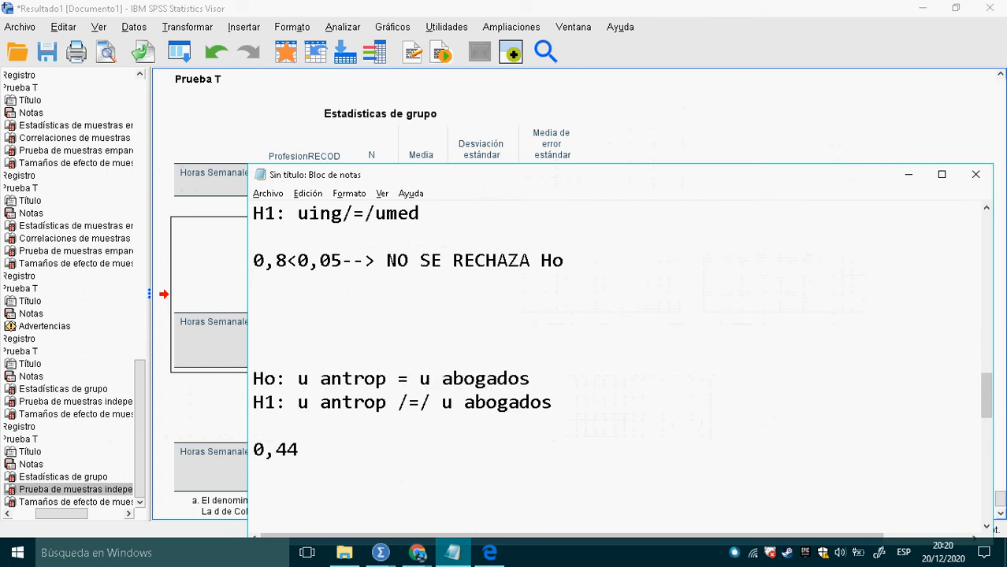
text(H)
text(o)
key(Return)
text(H1)
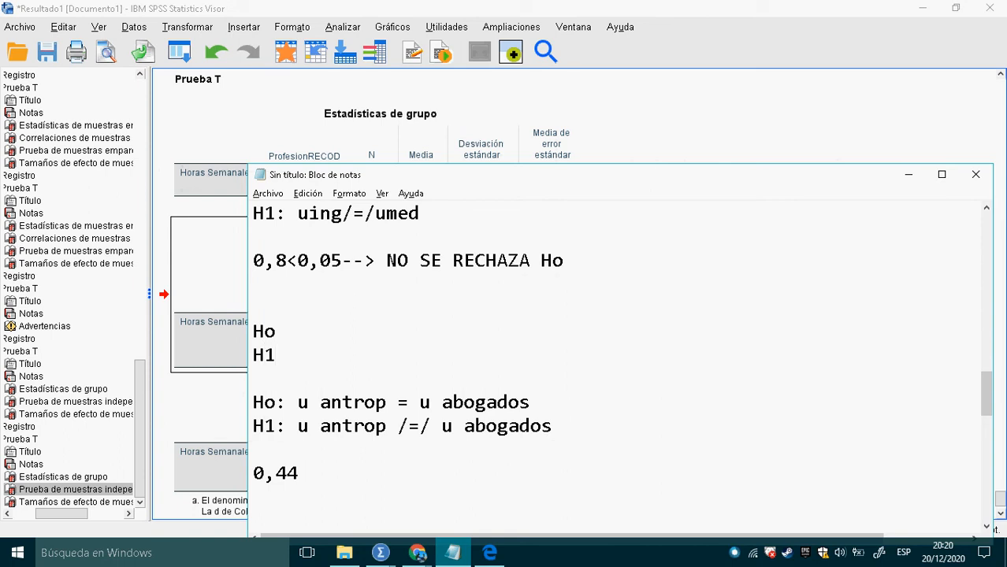
text(:)
key(Right)
text(Varia)
key(BackSpace)
key(BackSpace)
key(BackSpace)
key(BackSpace)
key(BackSpace)
key(BackSpace)
key(Page_Down)
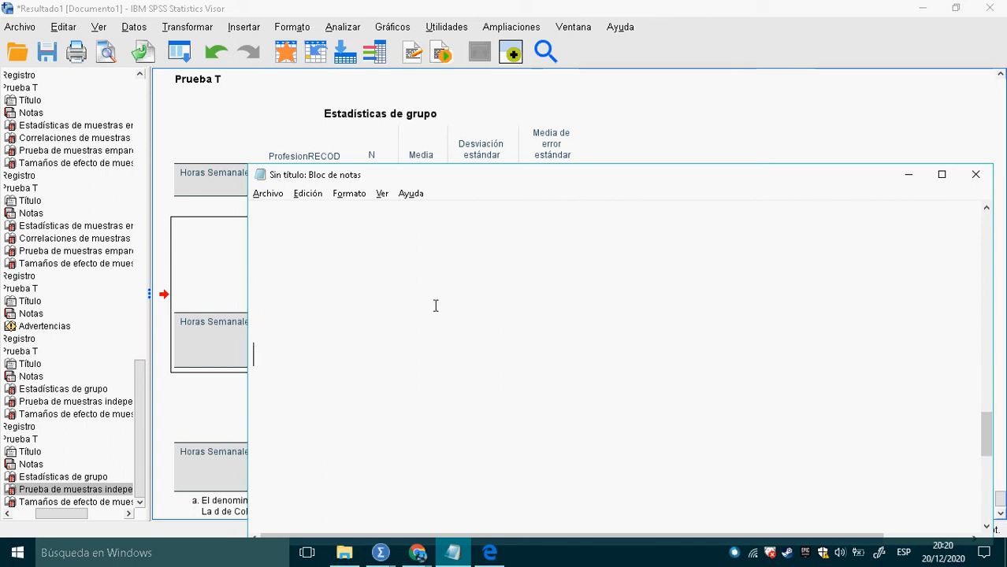
Begin the variance null hypothesis on the new Ho line as "Ho: varianza antro =".
key(Page_Up)
key(Right)
key(Right)
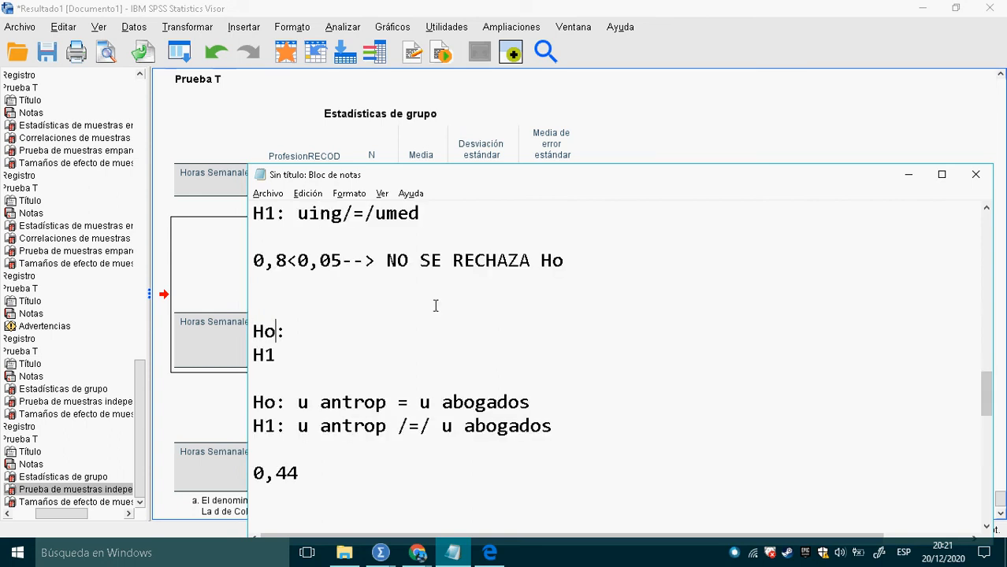
key(Right)
text(variabza)
key(BackSpace)
key(BackSpace)
key(BackSpace)
text(nza)
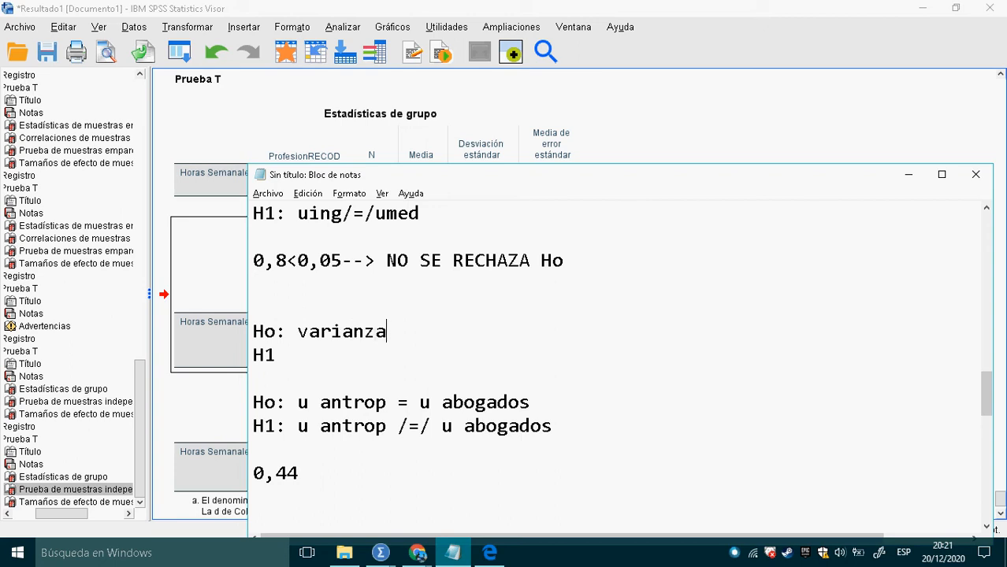
text( antro)
key(BackSpace)
text(ro =)
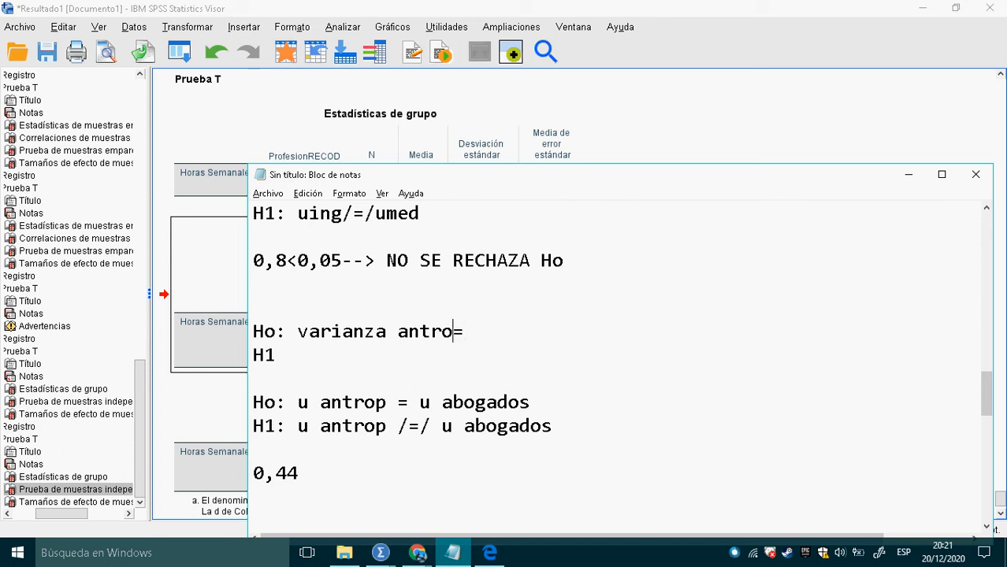
Complete the variance null hypothesis with "varianza abogad" after the equals sign.
key(Right)
text(variab)
key(BackSpace)
text(nza )
text(abo)
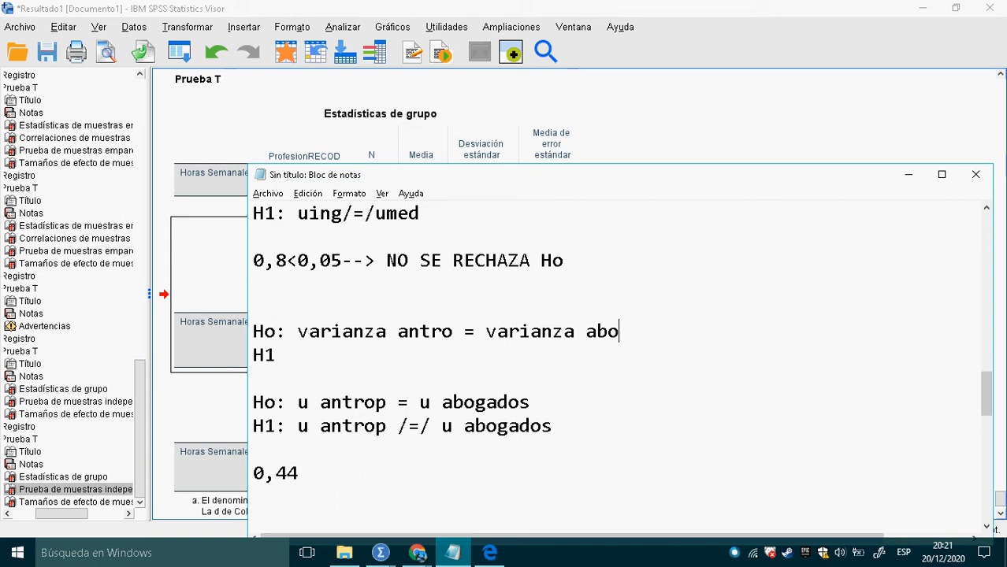
text(gado)
key(BackSpace)
Add a colon to the new H1 label and copy "varianza antro = varianza abogad" onto that line.
drag(298, 332, 666, 332)
key(ctrl+c)
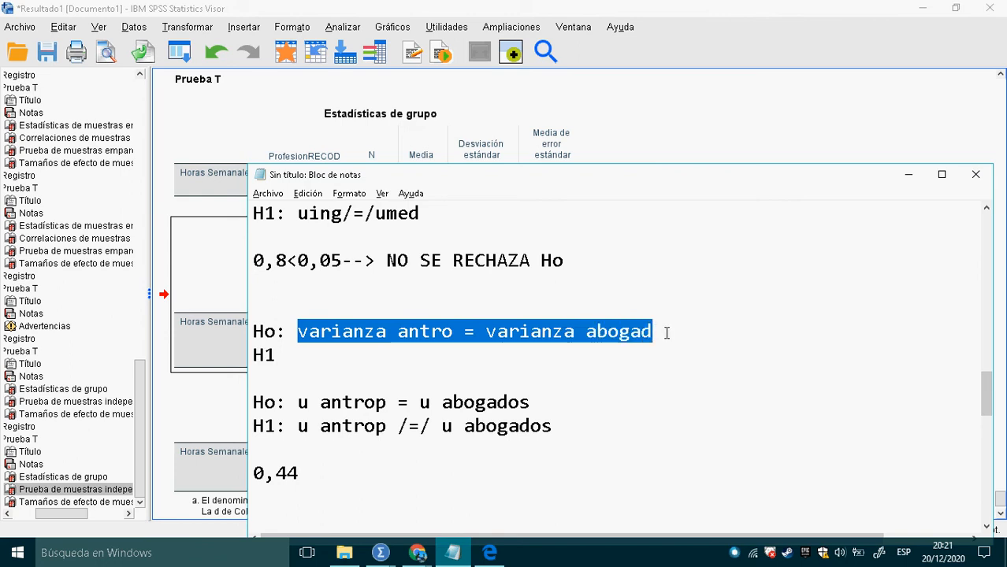
click(367, 364)
text(:)
key(ctrl+v)
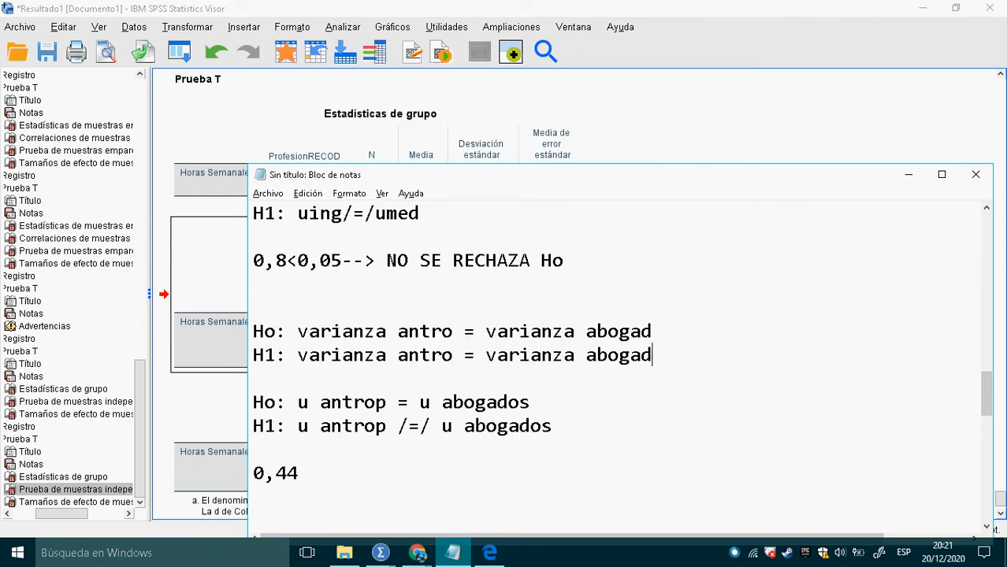
Change the equals sign in the variance alternative hypothesis to "/=/".
click(474, 355)
text(/)
key(Right)
text(/)
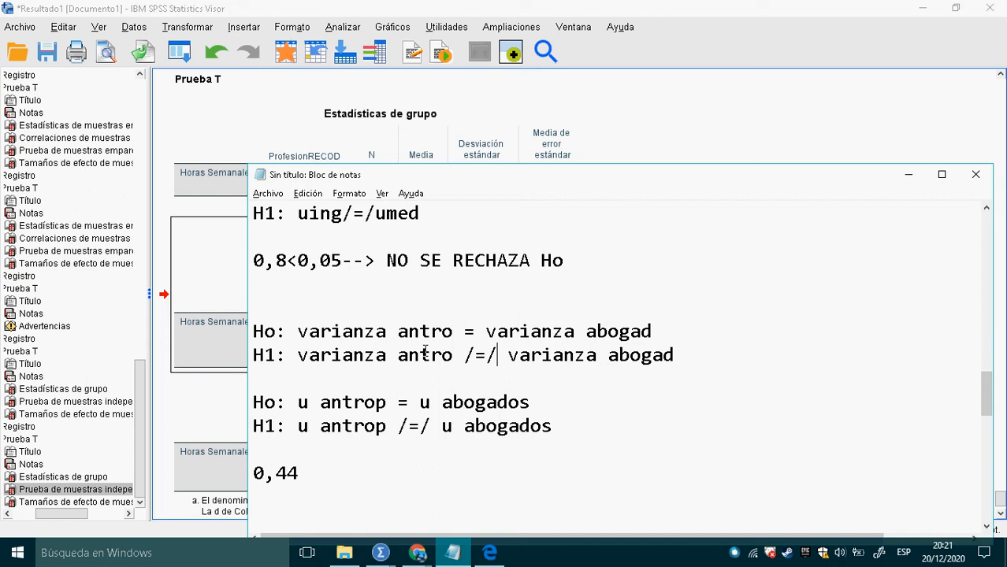
Highlight the variance hypotheses, compare them with Levene's test in the SPSS output, and return to Notepad.
click(310, 337)
drag(326, 339, 443, 353)
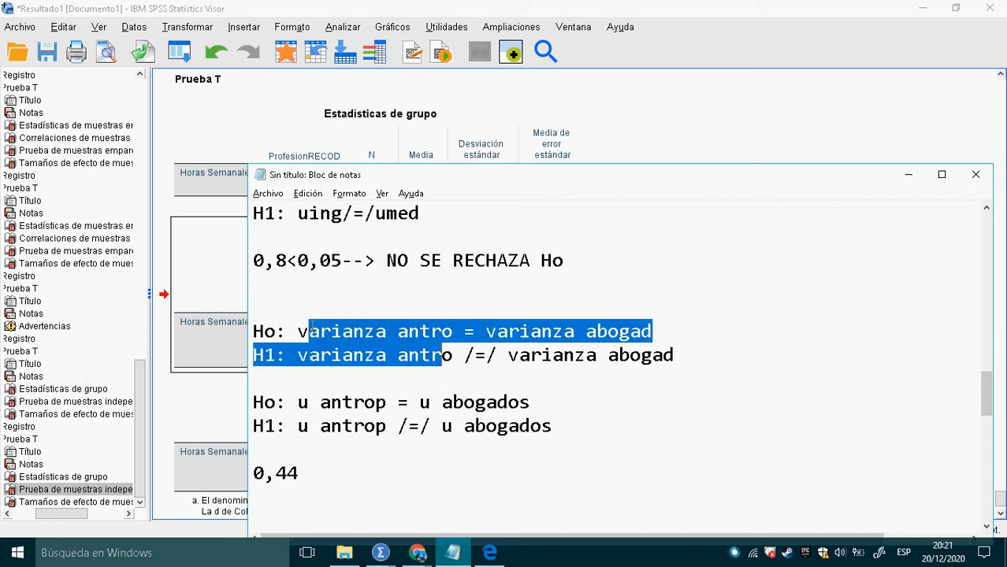
click(223, 305)
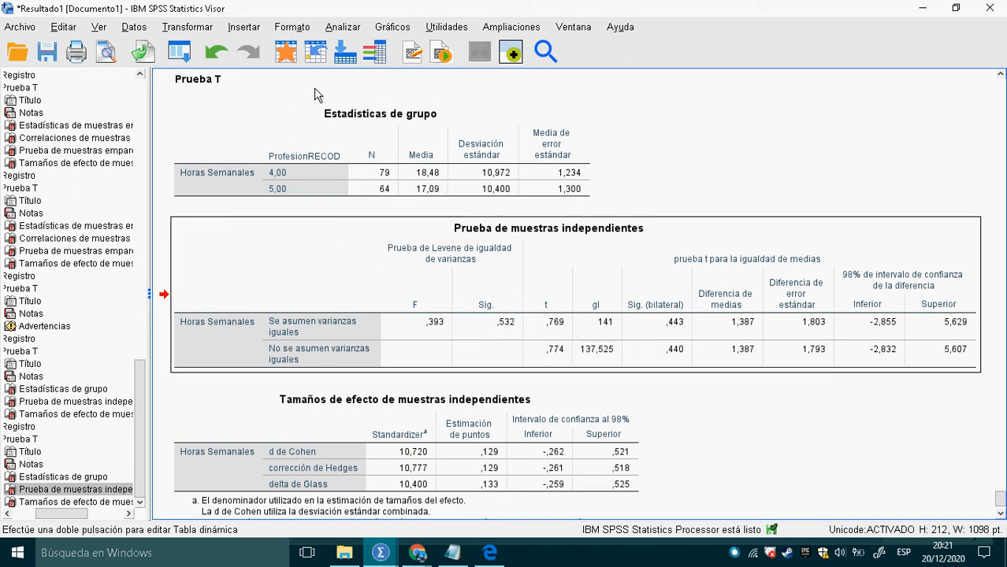
key(alt+Tab)
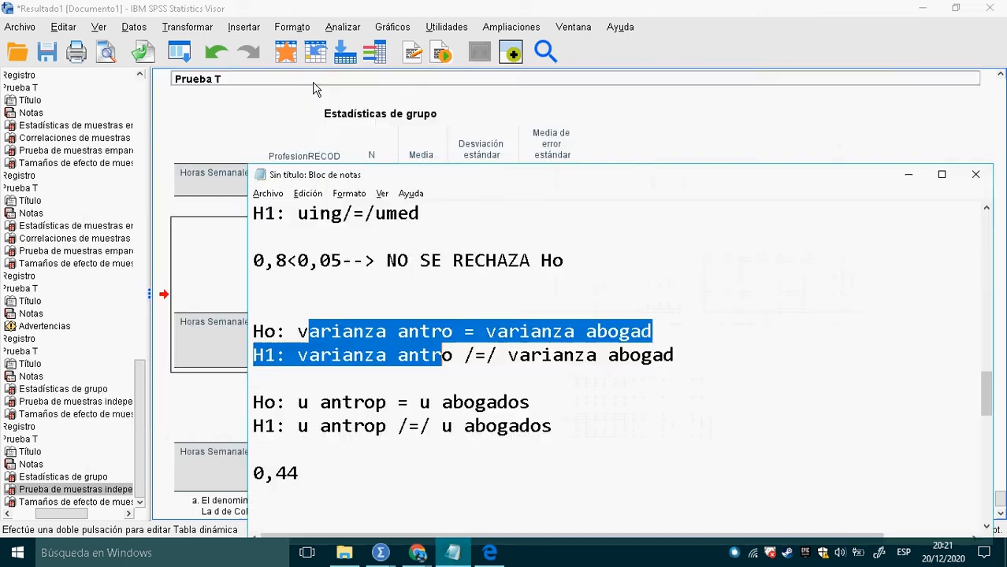
Write the conclusion "0,53<0,05-->NO SE RECHAZA Ho" below the variance hypotheses, keeping it separated from the mean hypotheses by blank lines.
click(698, 355)
key(Return)
key(Return)
key(Up)
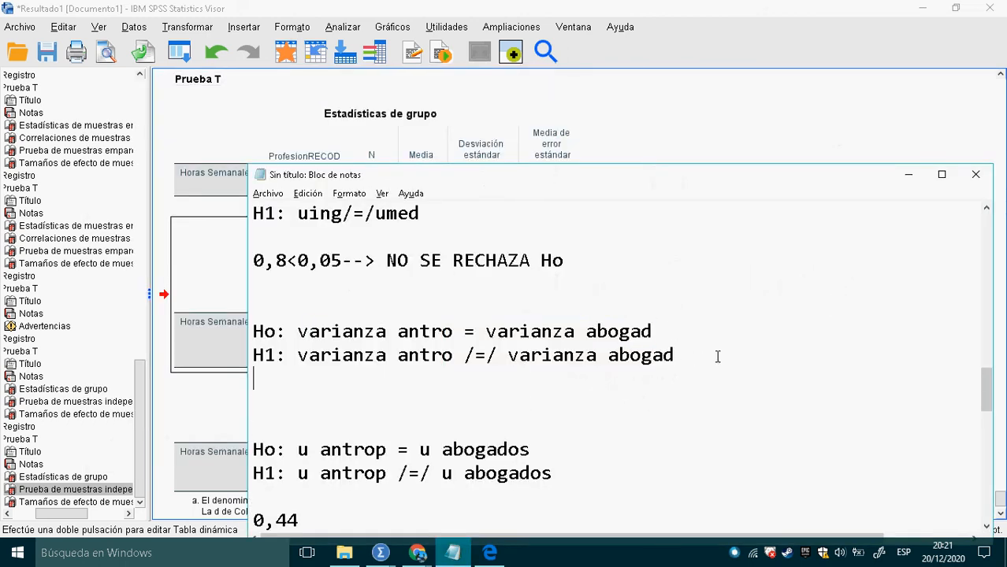
key(Return)
text(0,)
text(52)
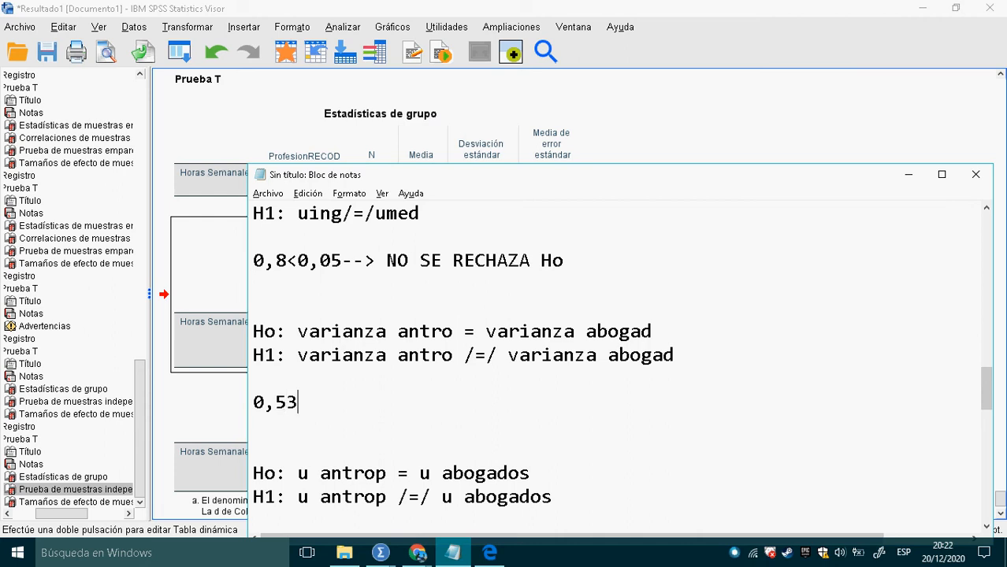
text(<0,05-->)
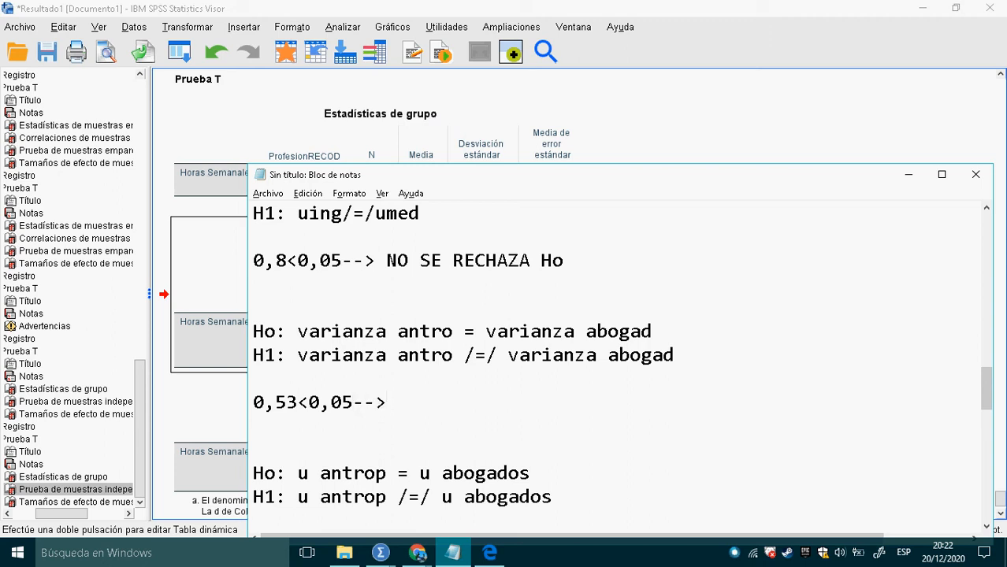
text(NO SE REC)
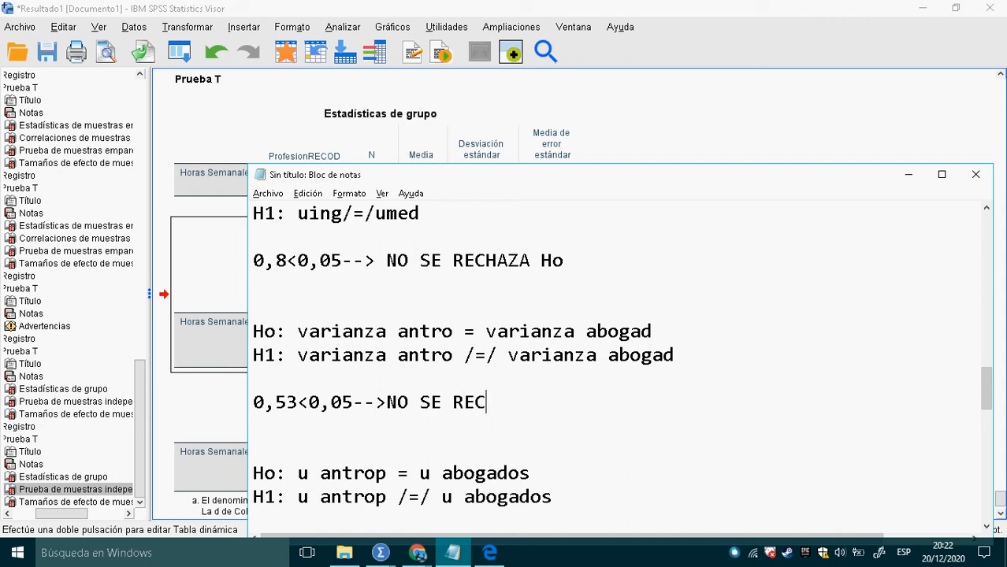
text(HAZA Ho)
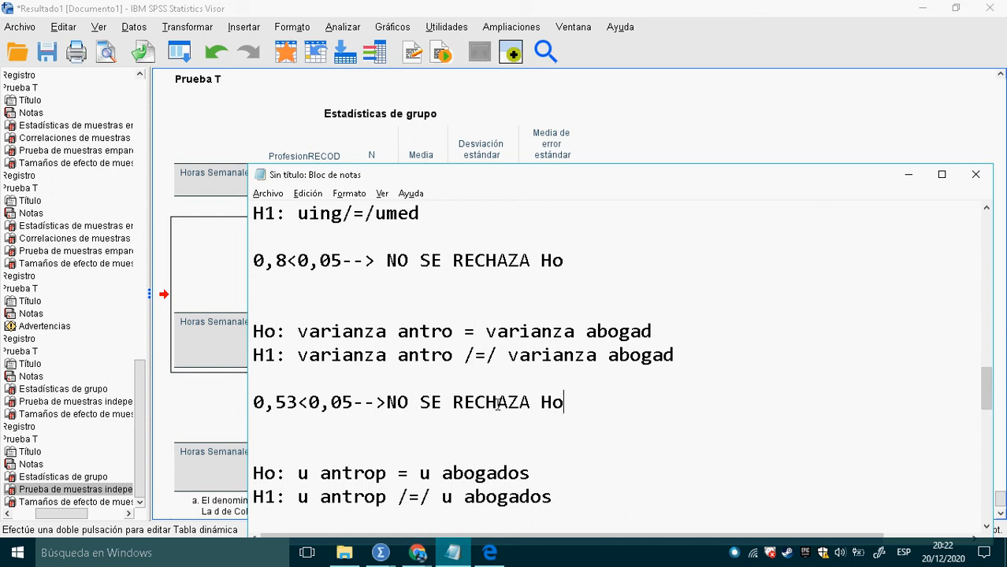
Compare the variance hypotheses and conclusion with the independent-samples test in the SPSS output to decide which bilateral significance applies, and return to Notepad.
drag(669, 335, 233, 337)
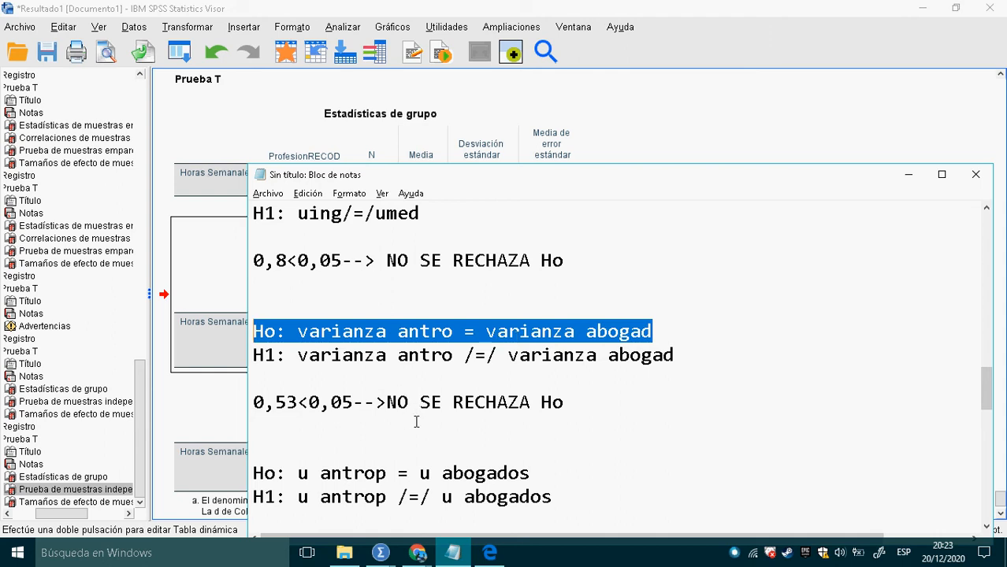
click(241, 366)
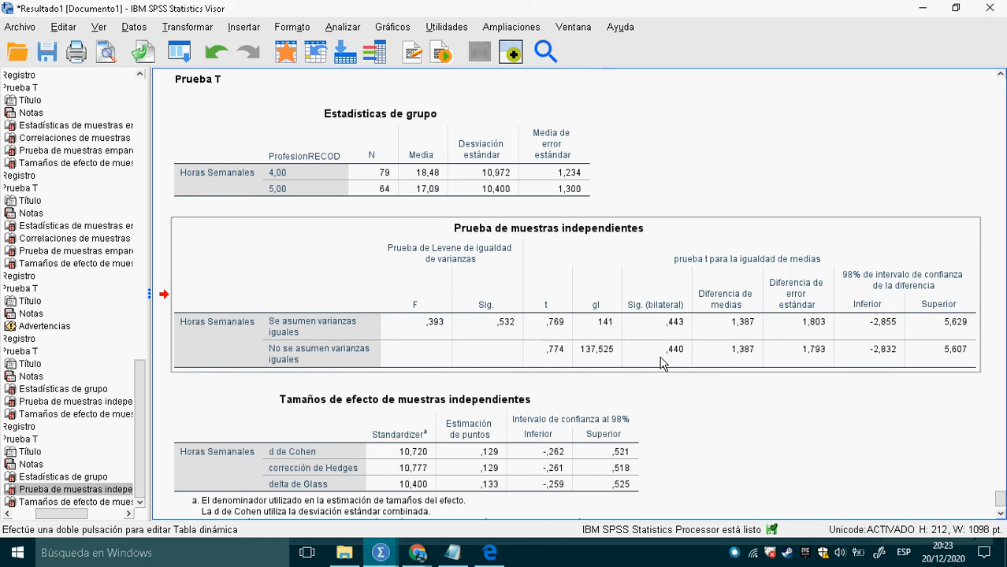
key(alt+Tab)
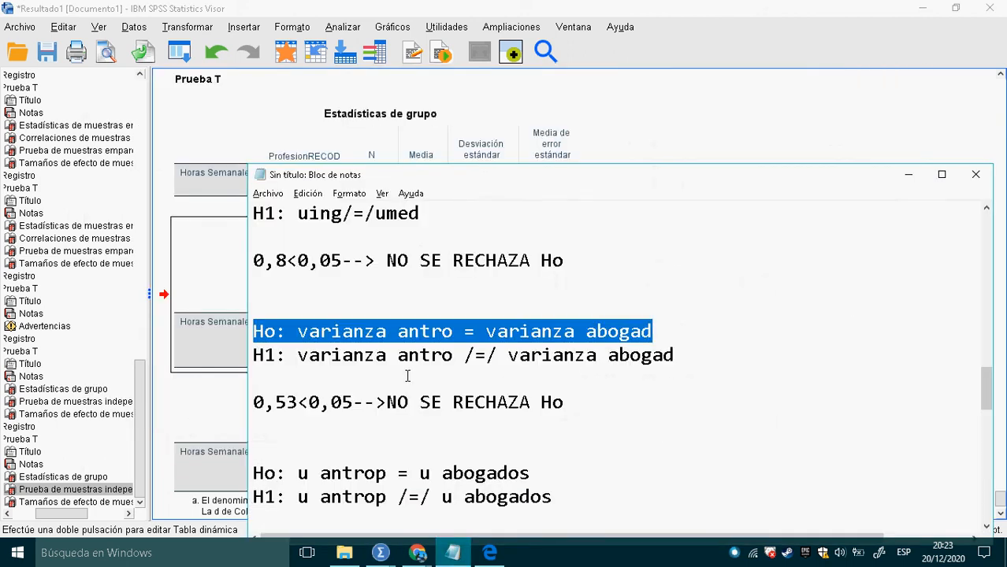
drag(604, 404, 262, 335)
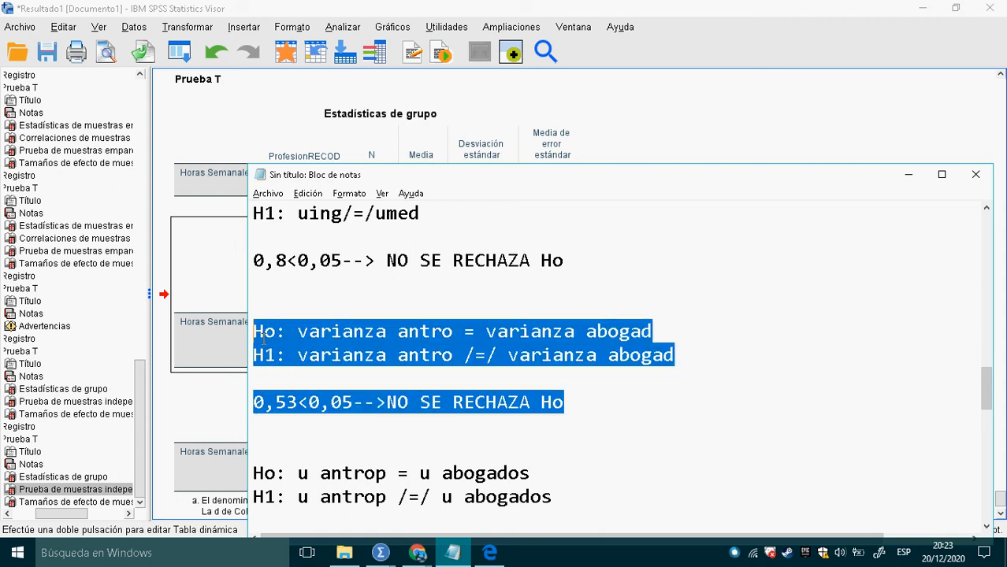
scroll(634, 474, down, 2)
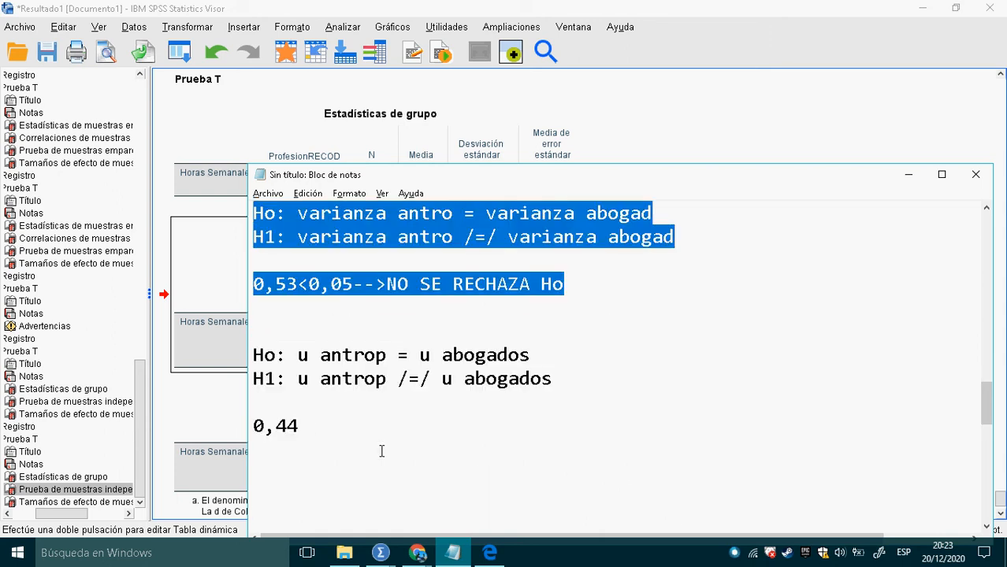
click(478, 373)
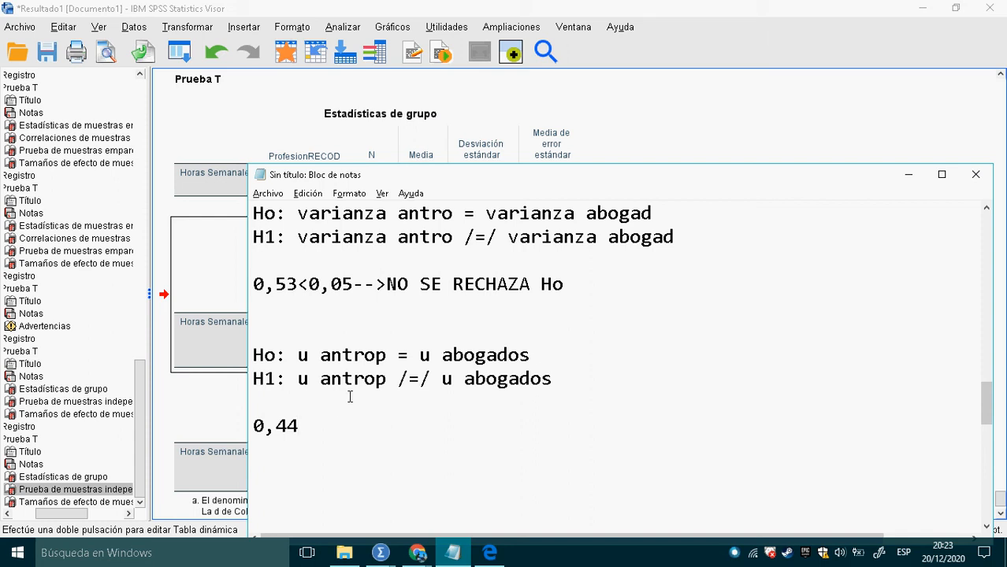
click(224, 283)
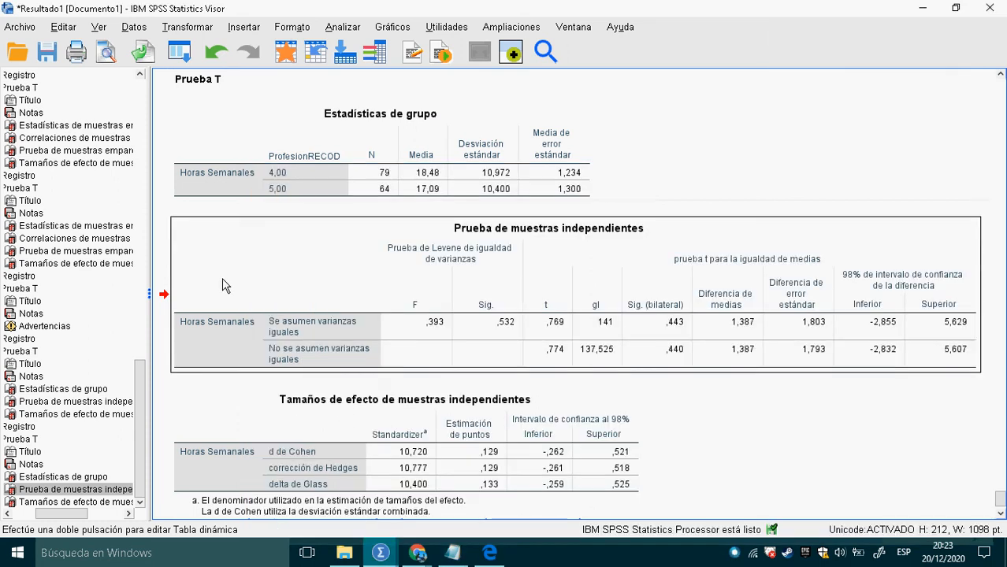
key(alt+Tab)
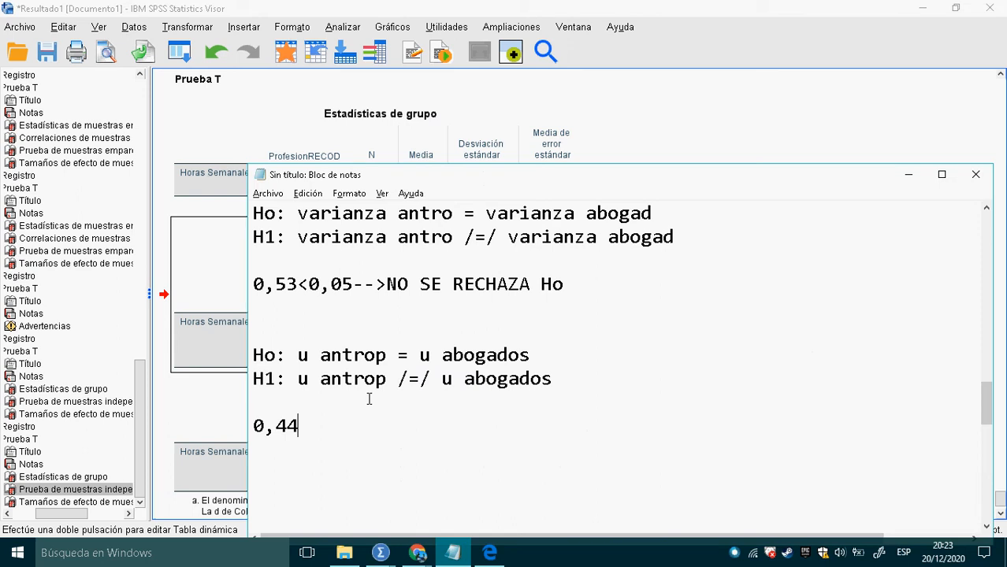
Complete the mean comparison line as "0,443<0,02-->NO SE RECHAZA Ho", copying the conclusion text from the variance test.
text(3<0,0)
text(2--)
text(>)
drag(386, 286, 616, 299)
key(ctrl+c)
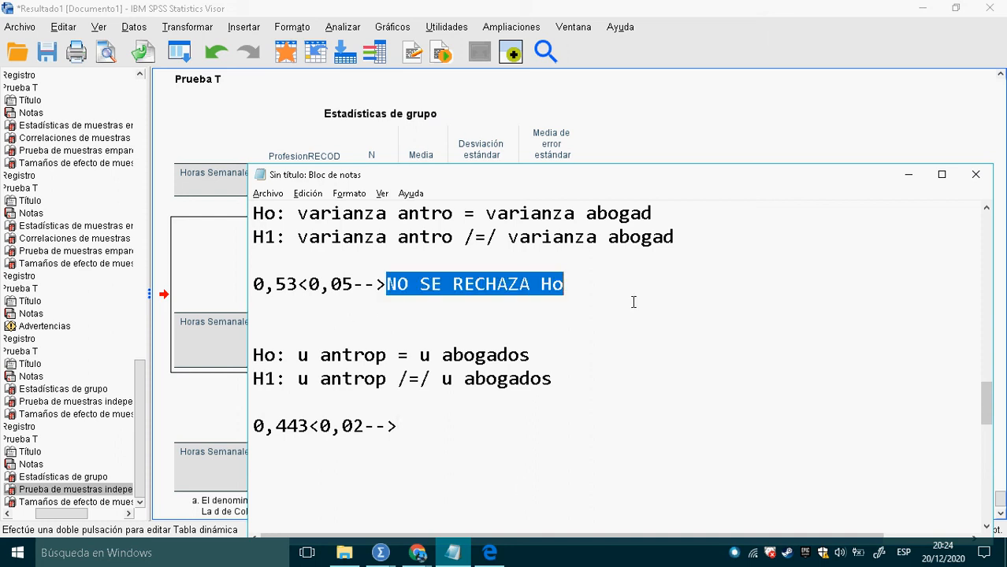
click(488, 426)
key(ctrl+v)
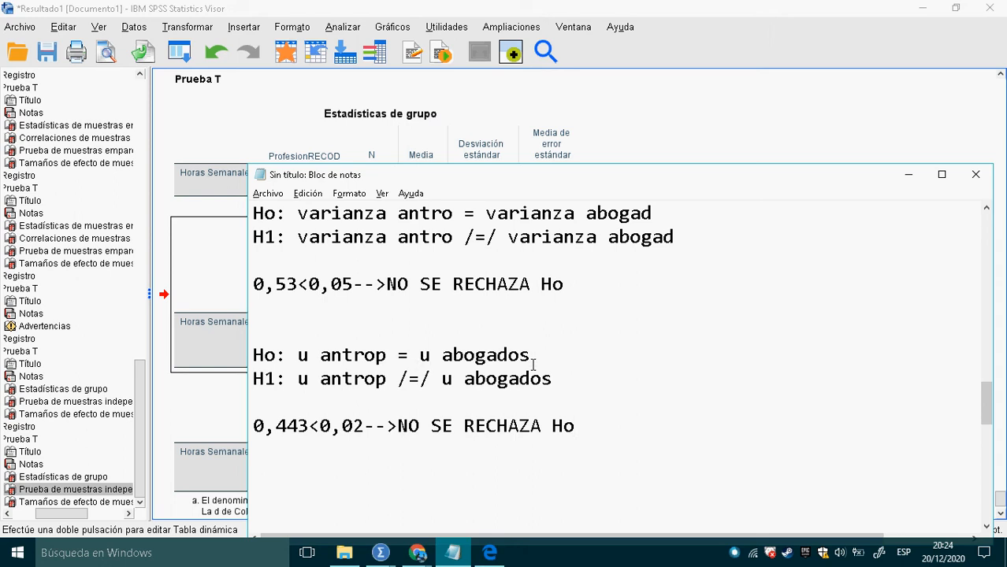
Highlight the alternative hypothesis "u antrop /=/ u abogados" to review it against the conclusion.
drag(561, 381, 306, 388)
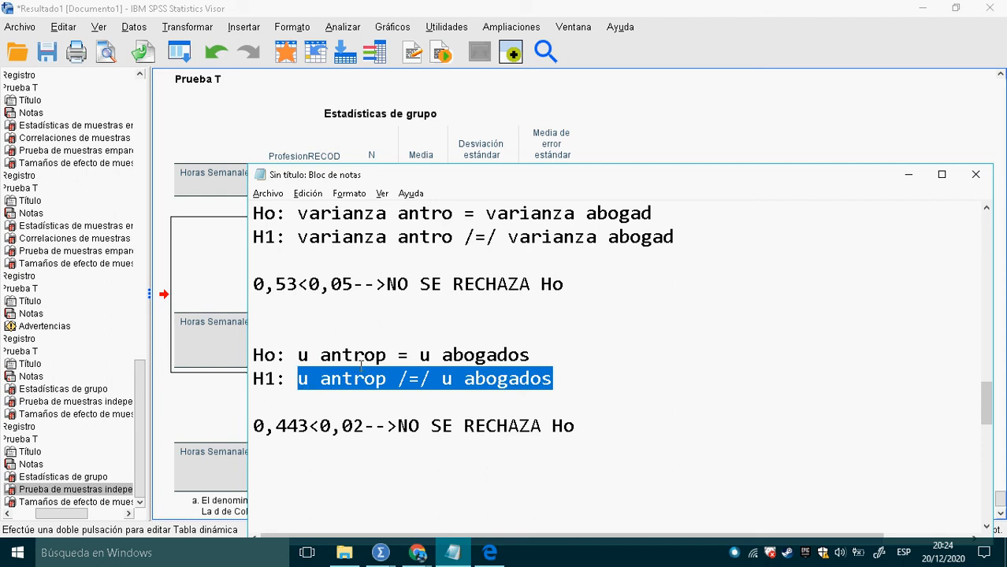
click(571, 387)
click(305, 402)
drag(305, 402, 257, 380)
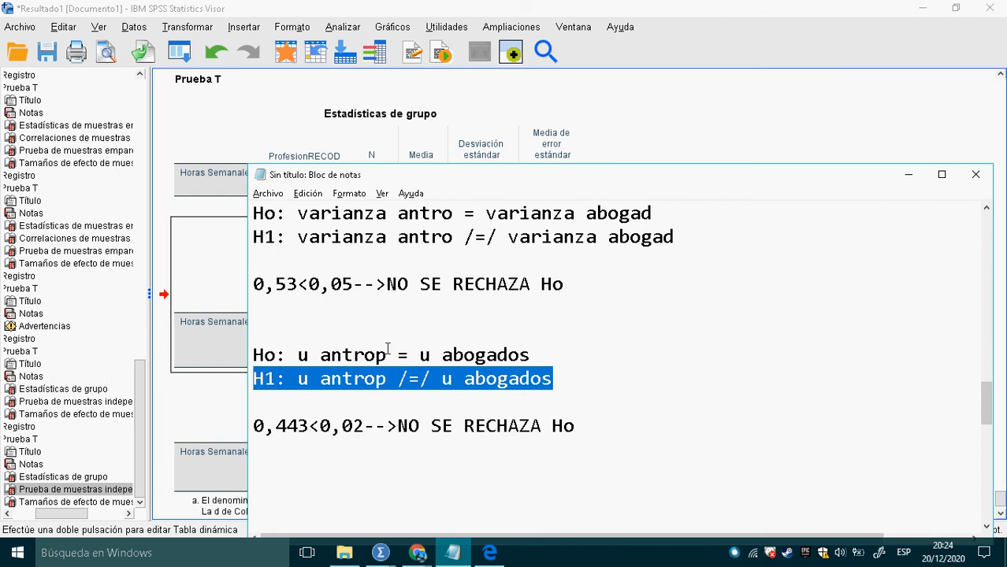
Look at the Encuesta.sav data and the Google Meet call, dismiss the screen-sharing notification, and return to the Notepad notes.
click(294, 67)
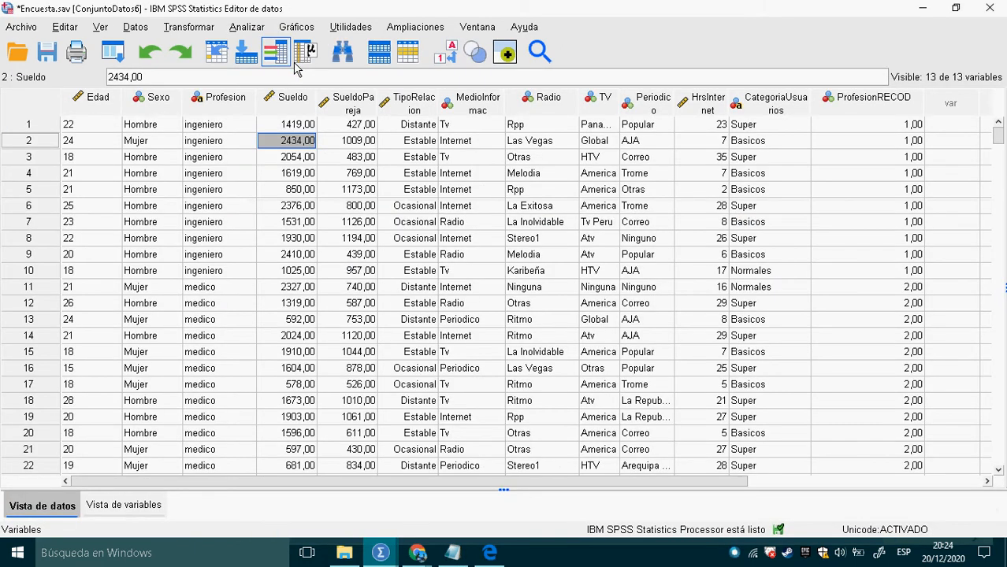
key(alt+Tab)
key(alt+Tab)
key(alt+Tab)
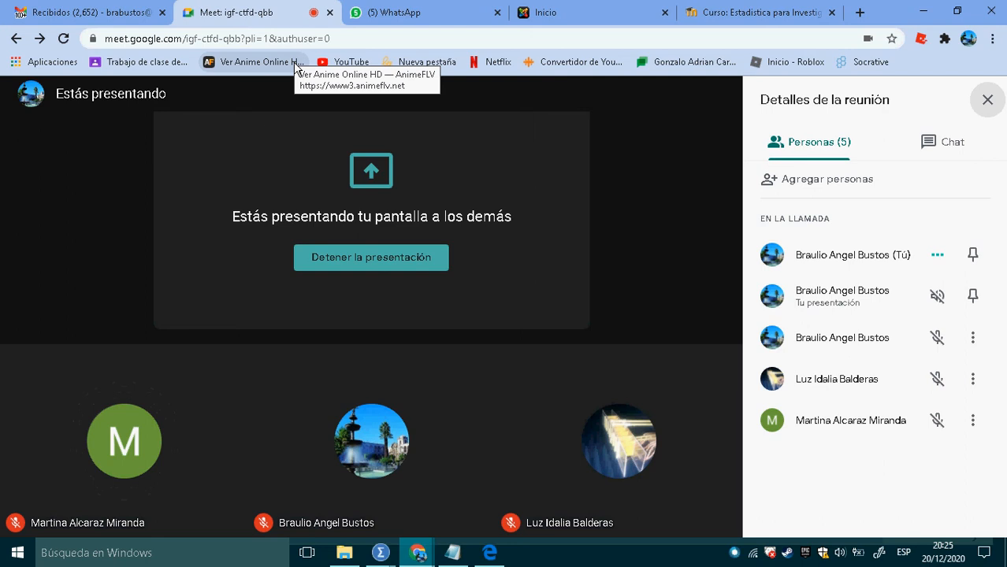
key(alt+Tab)
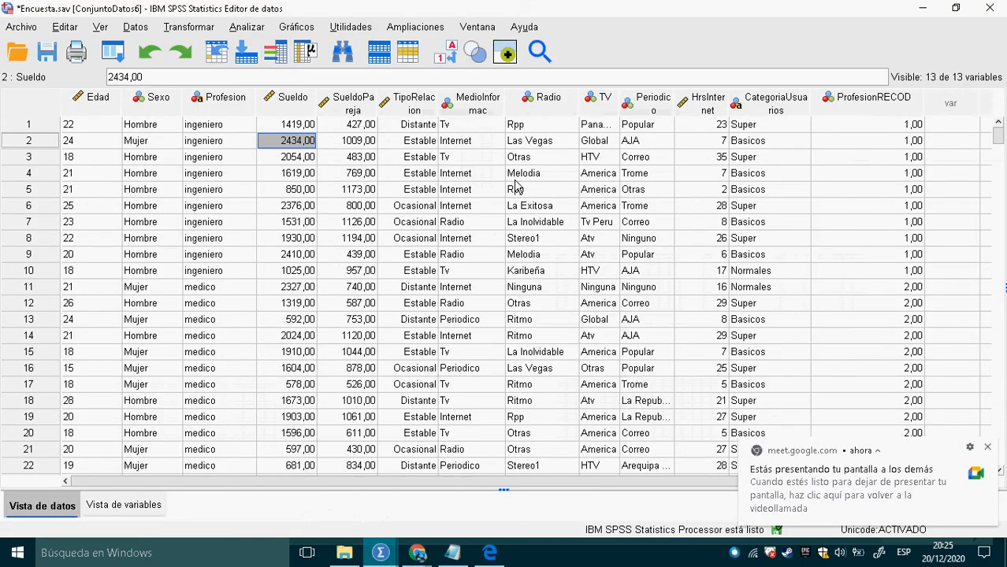
click(987, 446)
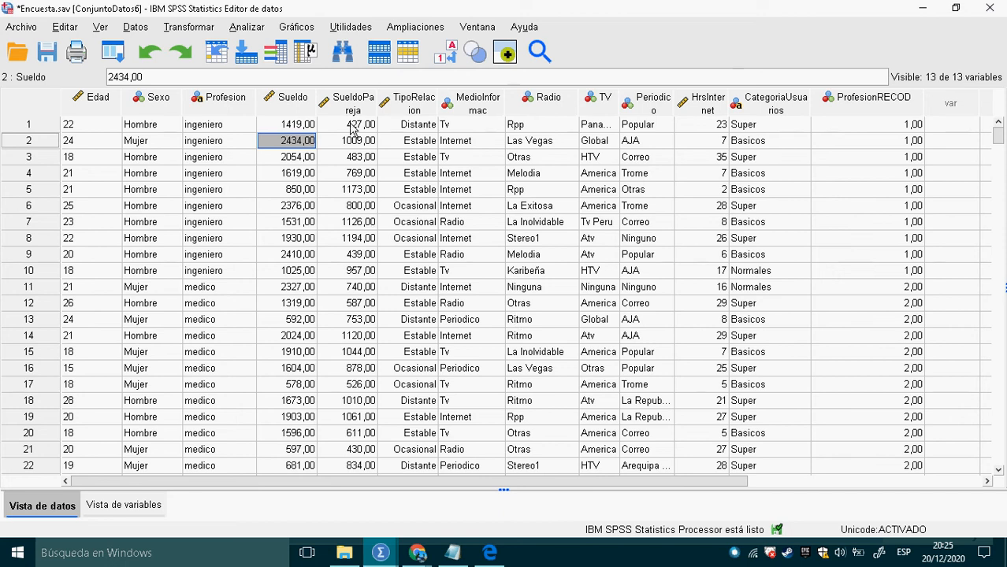
key(alt+Tab)
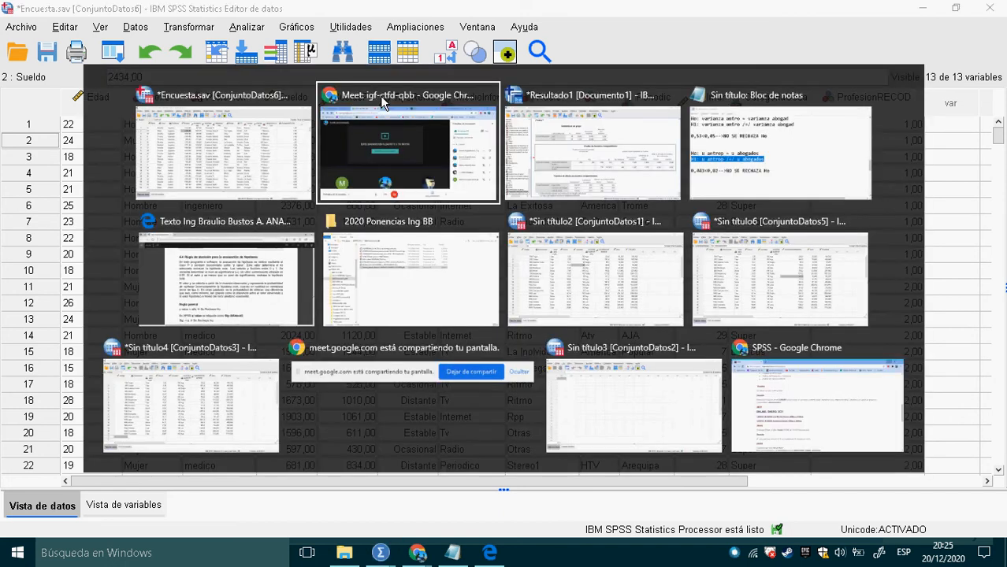
key(alt+Tab)
key(alt+Tab)
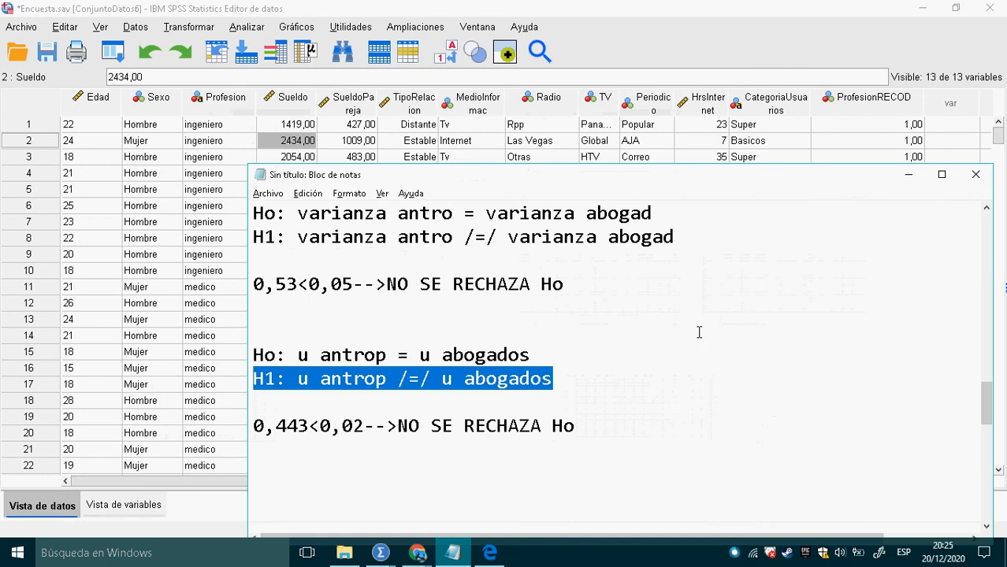
Add blank lines after the mean test conclusion and write the labels "Ho:" and "H1:" on two consecutive lines there.
click(630, 435)
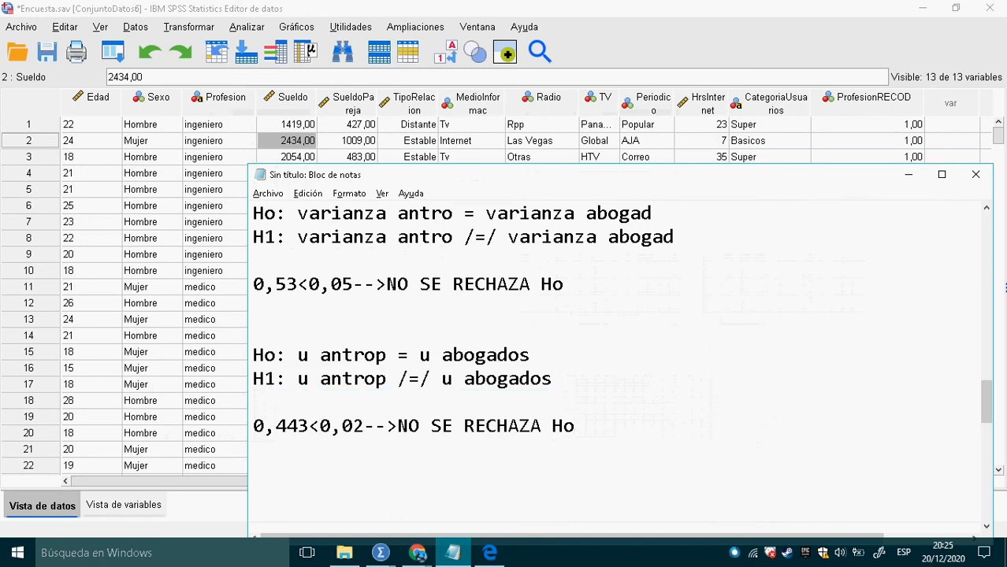
key(Return)
key(Return)
key(Return)
key(Return)
key(Return)
key(Return)
key(Return)
key(Return)
key(Return)
key(Return)
key(Return)
key(Return)
key(Return)
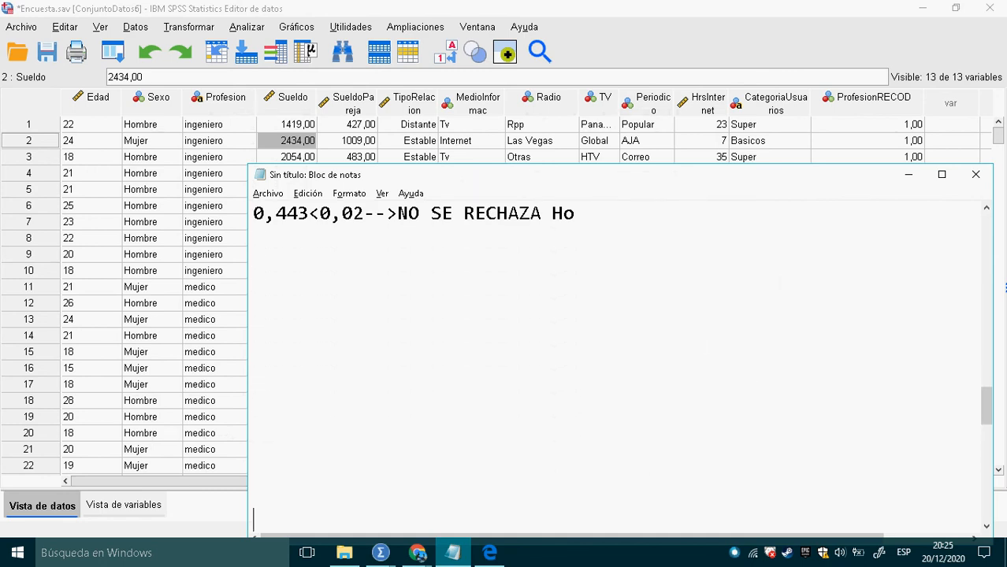
key(Up)
key(Up)
key(Up)
key(Up)
key(Up)
key(Up)
key(Up)
key(Up)
key(Up)
key(Up)
key(Up)
text(Ho:)
key(Return)
text(H1:)
Write "u>=1500" as the new null hypothesis after the Ho label.
key(Up)
key(Home)
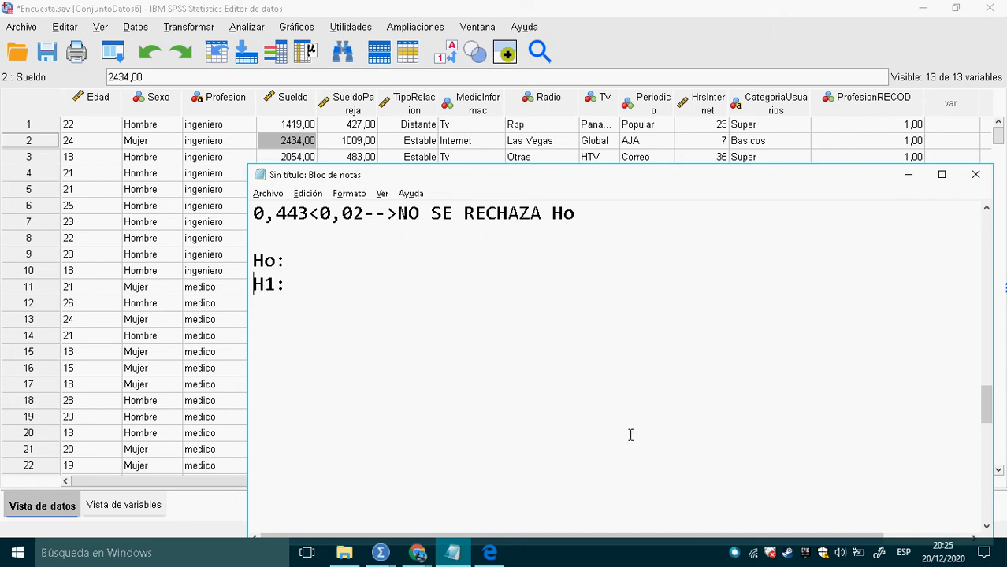
key(Right)
key(Right)
key(Right)
text(u)
text(>1500)
key(Down)
key(Up)
key(Right)
key(Right)
key(Right)
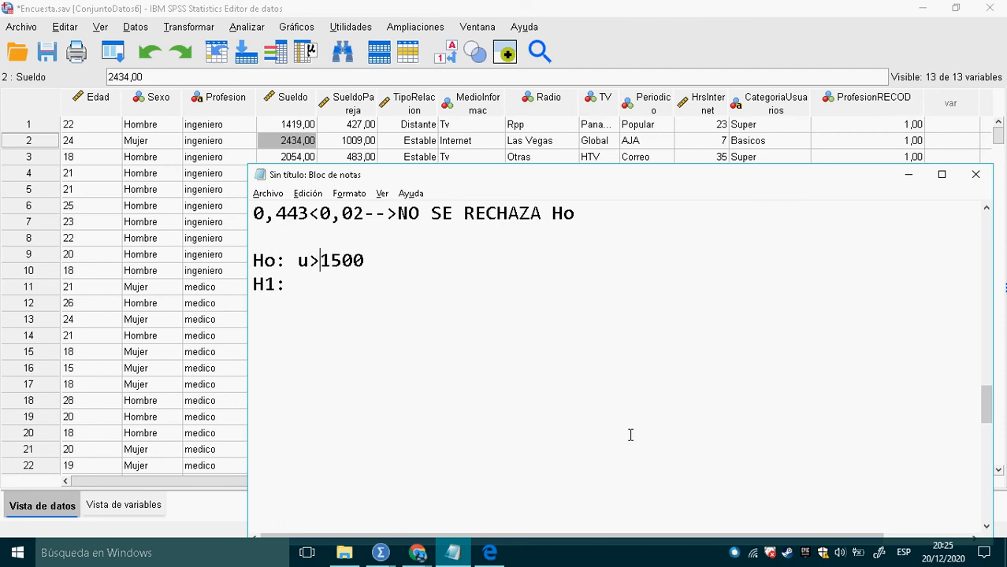
text(=)
Write "u<1500" as the new alternative hypothesis after the H1 label.
click(631, 435)
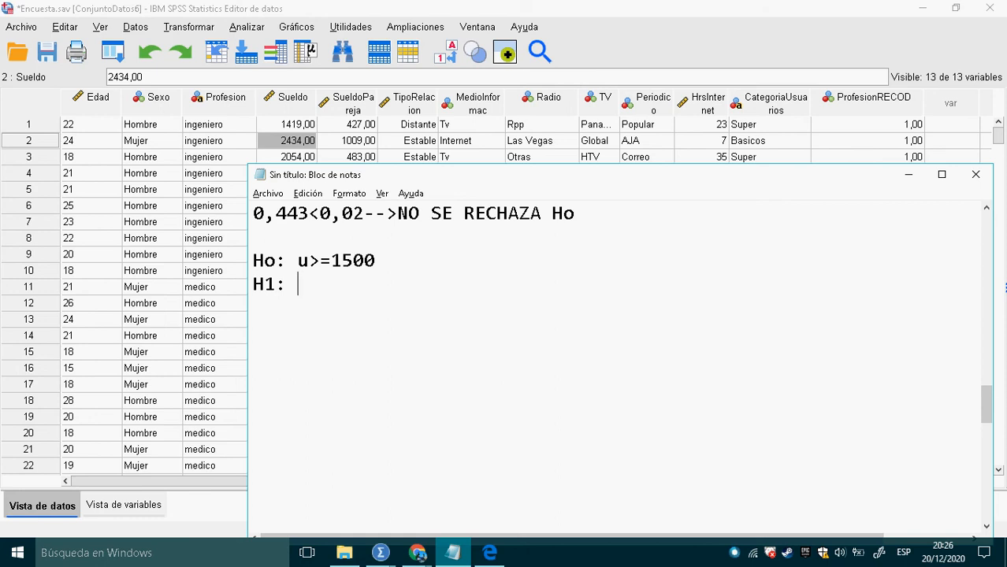
text(u>)
key(BackSpace)
text(<1500)
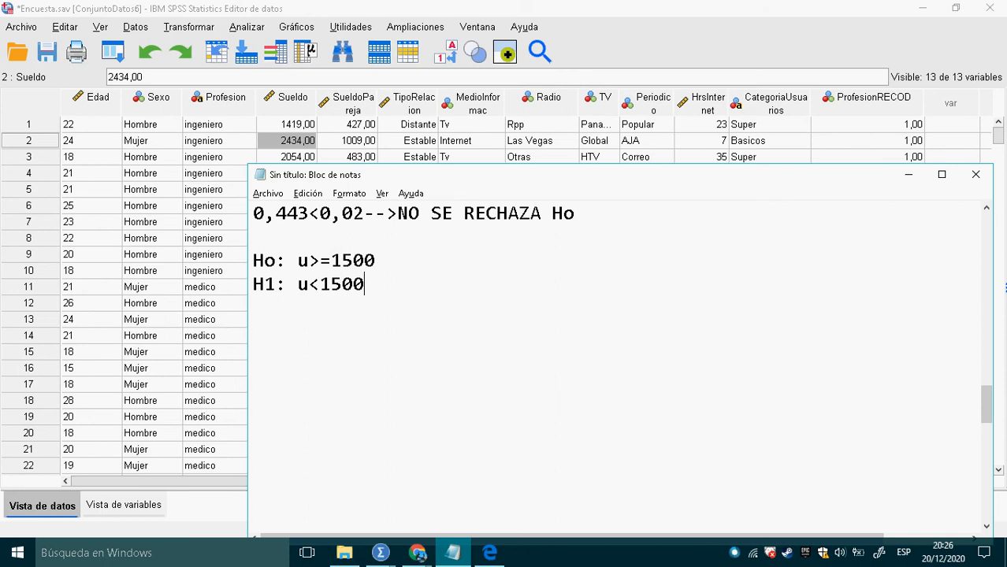
Add blank lines below the new hypotheses and change the reference mean to 1600 in both Ho and H1.
key(Return)
key(Return)
key(Return)
click(356, 269)
key(BackSpace)
text(6)
click(342, 285)
key(Delete)
text(6)
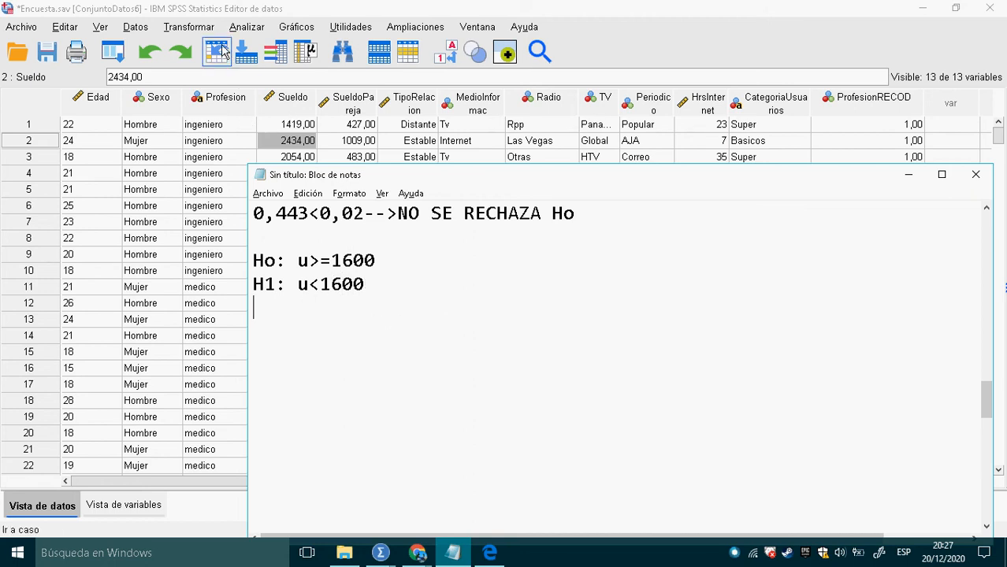
Look over the SPSS mean comparison tests, and return to Notepad to review the hypotheses about 1600.
click(251, 30)
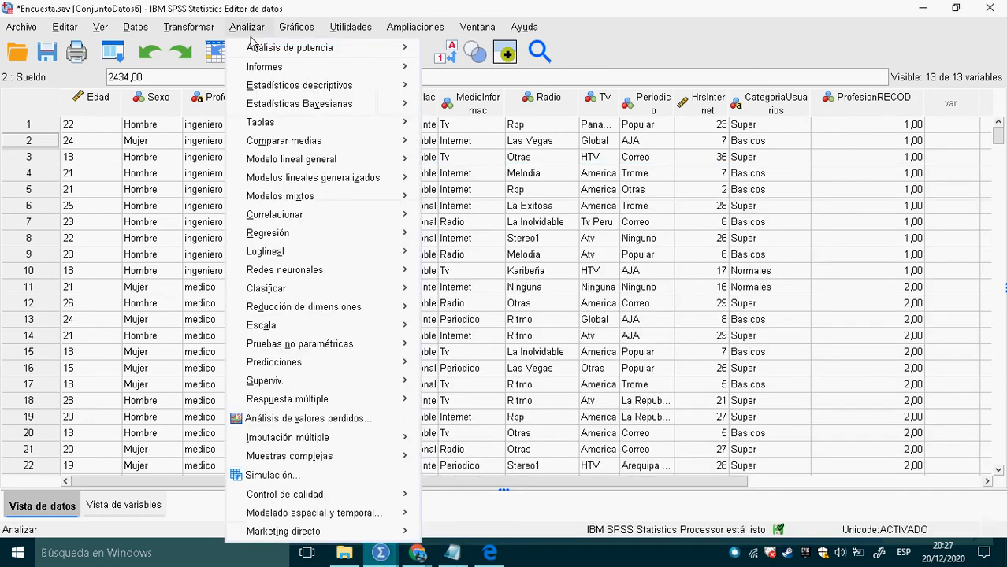
mouse_move(339, 146)
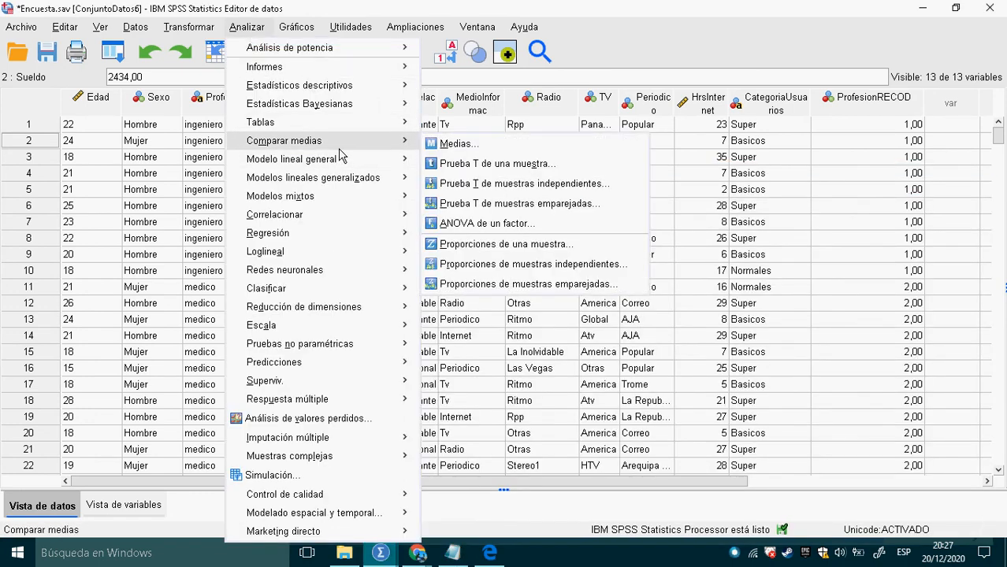
key(alt+Tab)
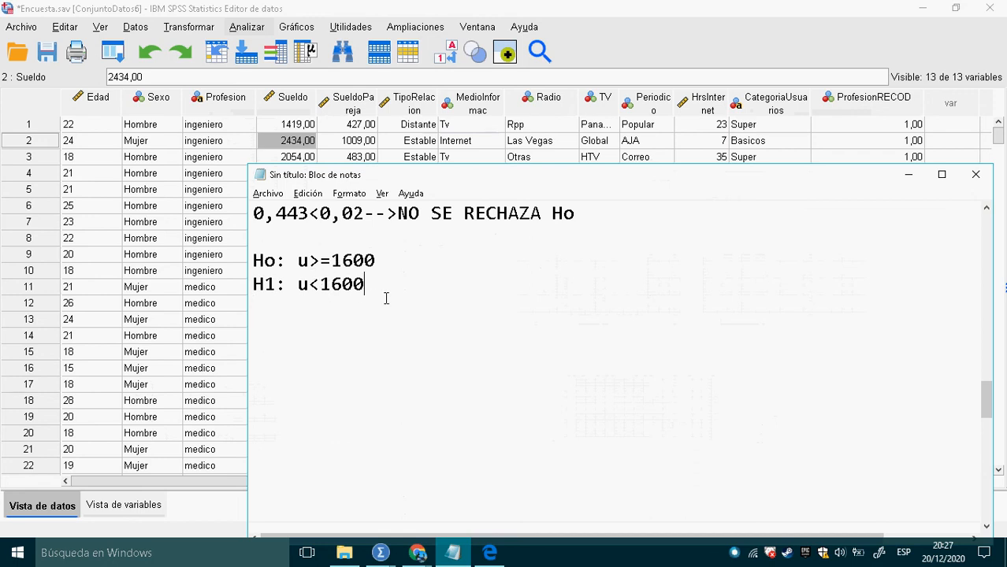
drag(386, 298, 253, 261)
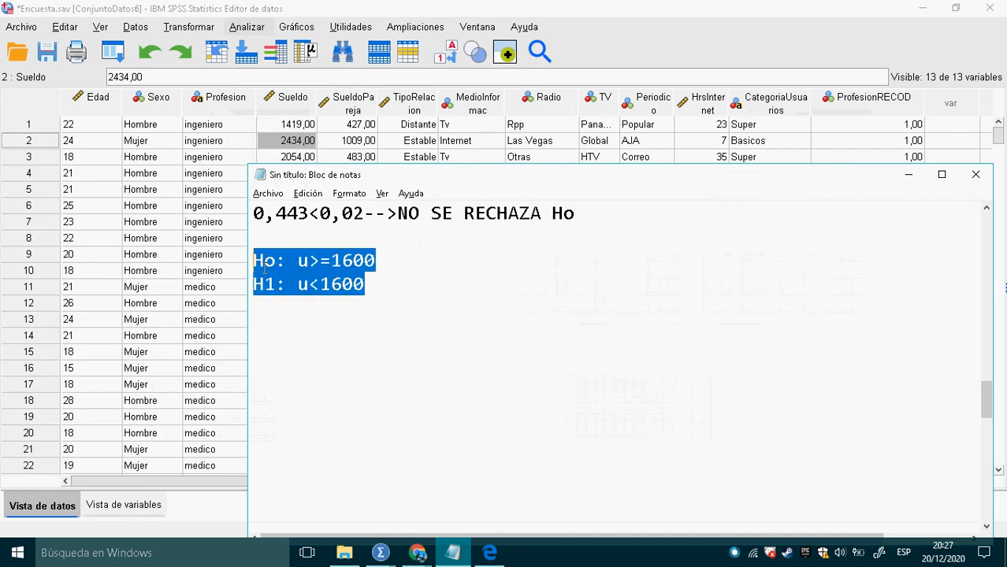
click(405, 276)
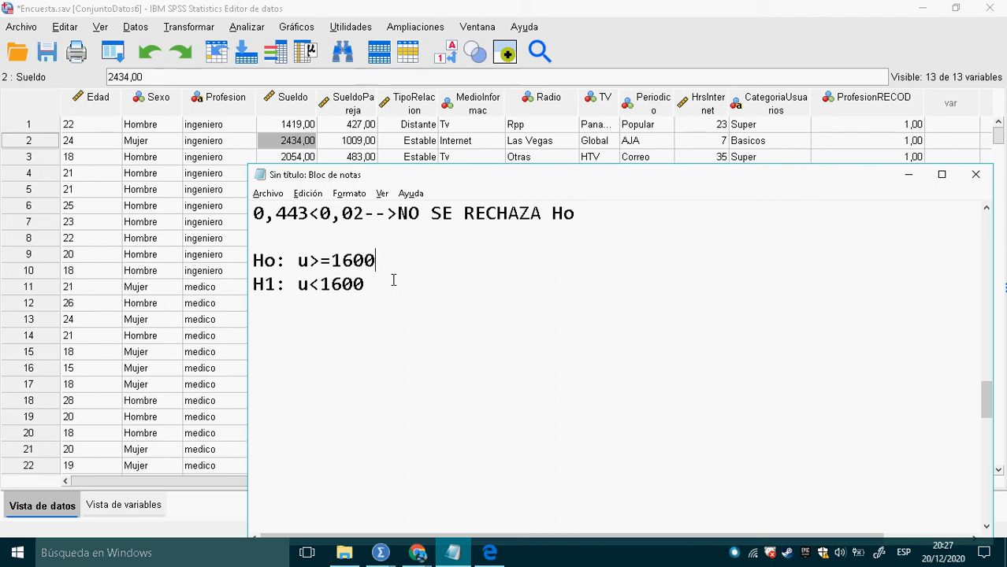
Run a one-sample T test in SPSS on Sueldo Promedio alone, resetting the earlier setup and using a test value of 1600.
key(alt+Tab)
key(alt+Tab)
click(246, 27)
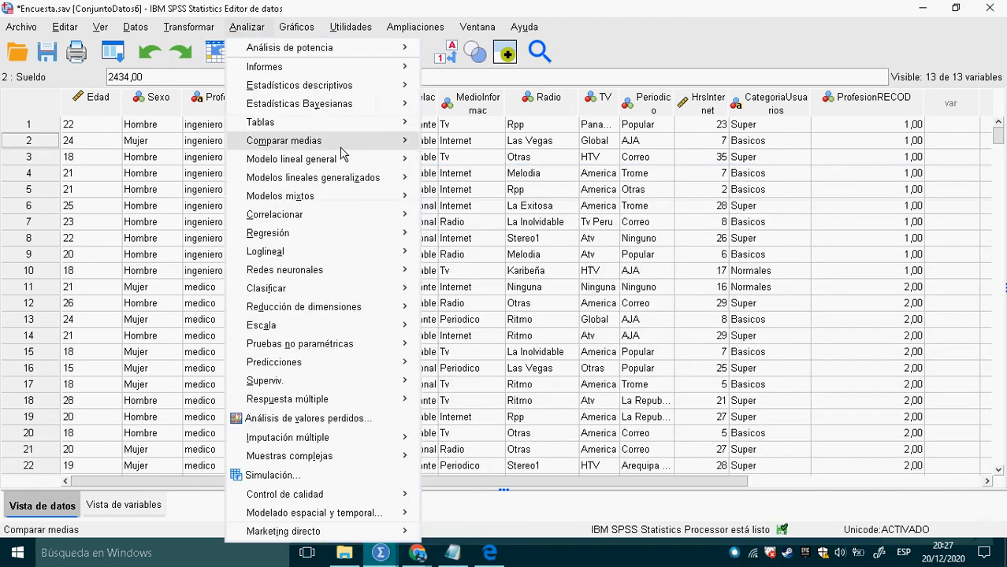
mouse_move(341, 143)
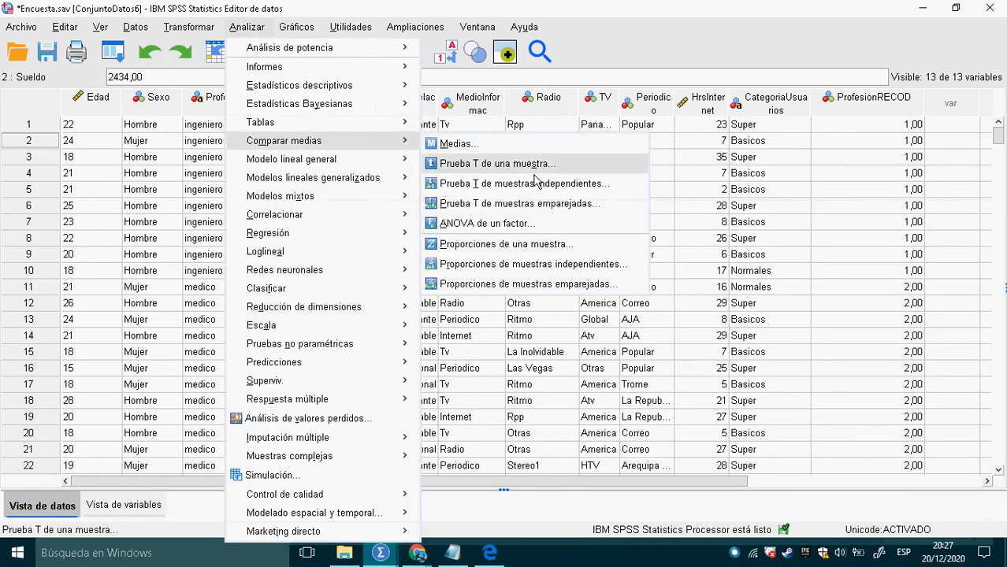
click(504, 164)
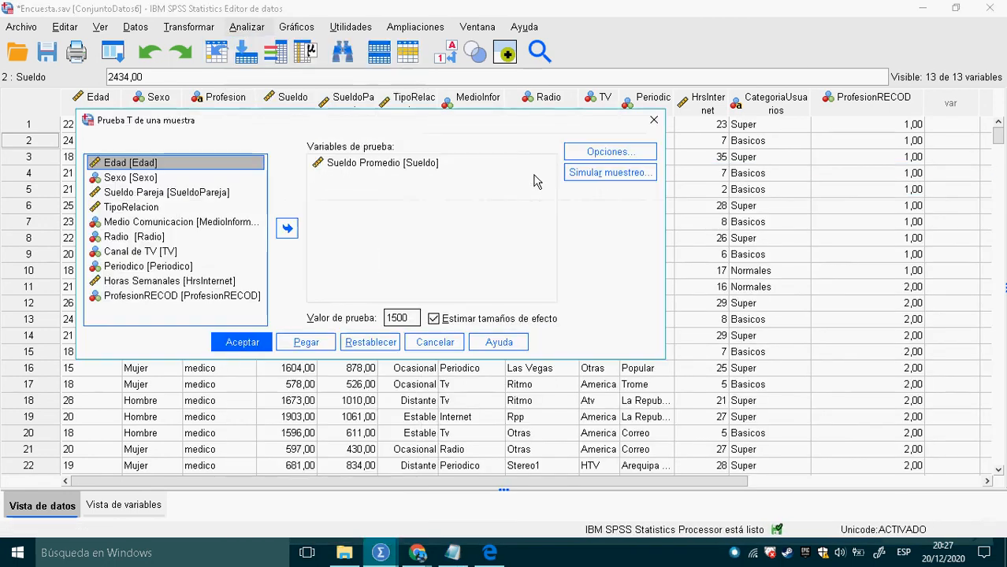
click(384, 343)
click(156, 194)
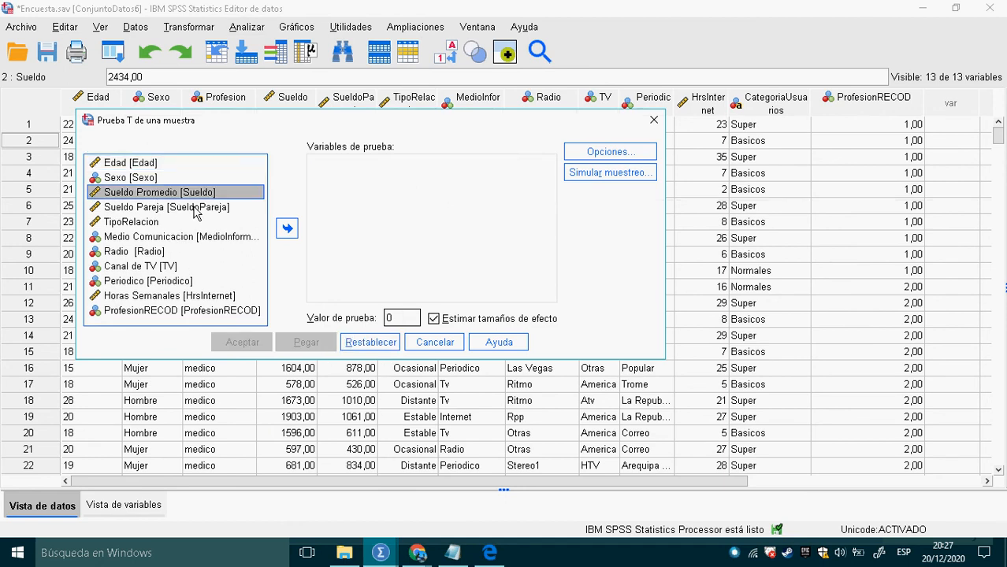
click(286, 230)
double_click(401, 320)
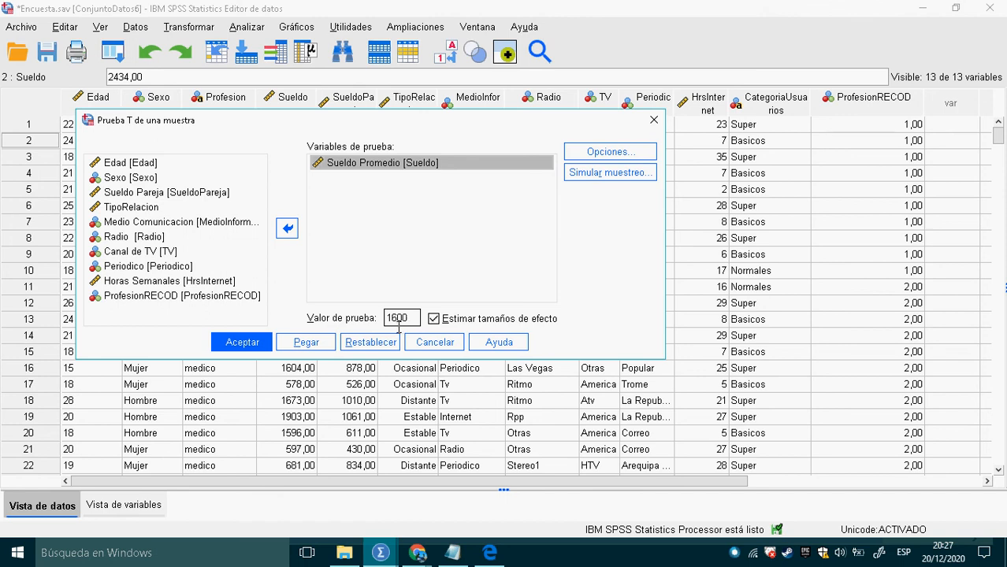
click(252, 343)
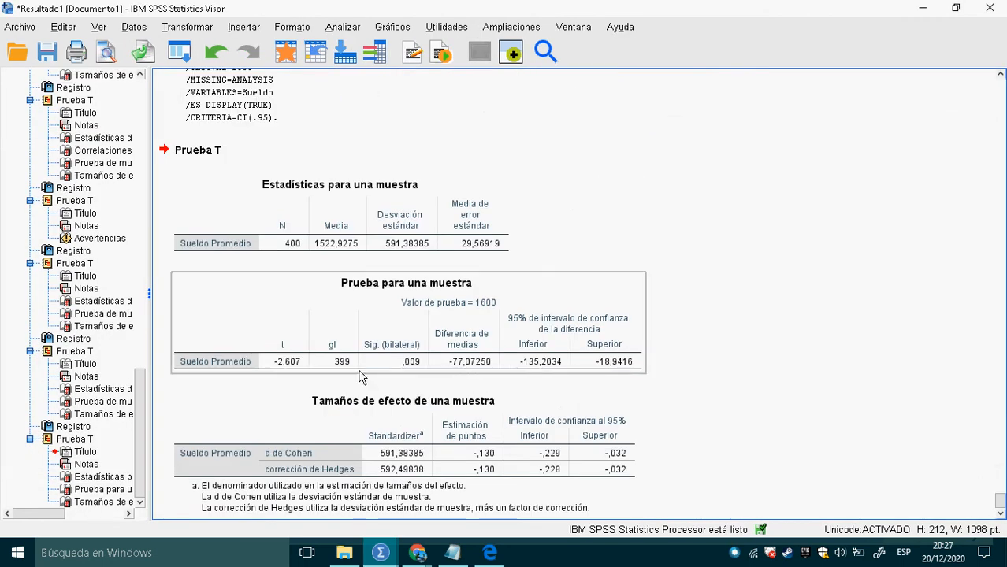
Examine the significance in the one-sample test table, and switch to the SPSS textbook PDF to read the hypothesis decision rule.
click(403, 371)
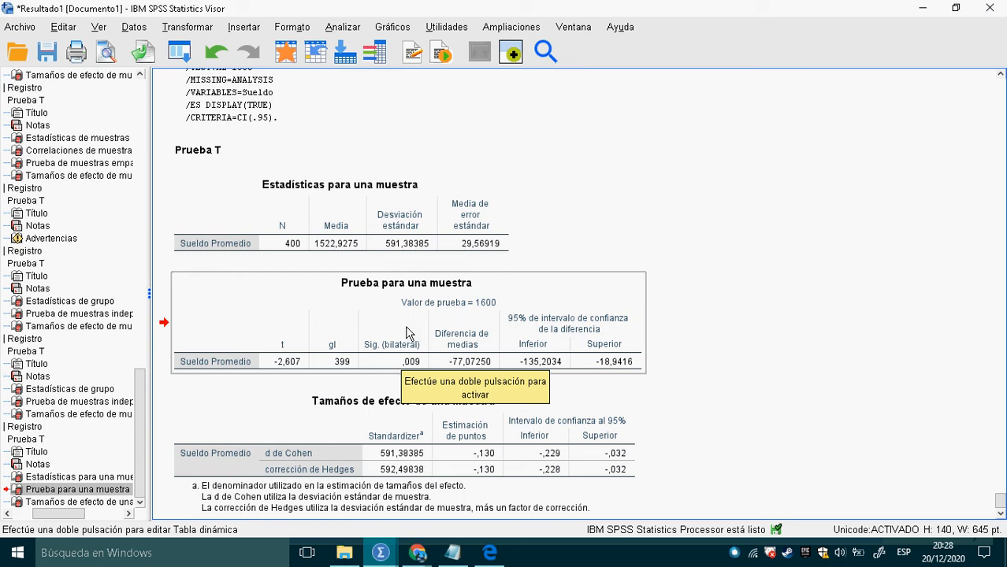
key(alt+Tab)
key(alt+Tab)
key(alt+Tab)
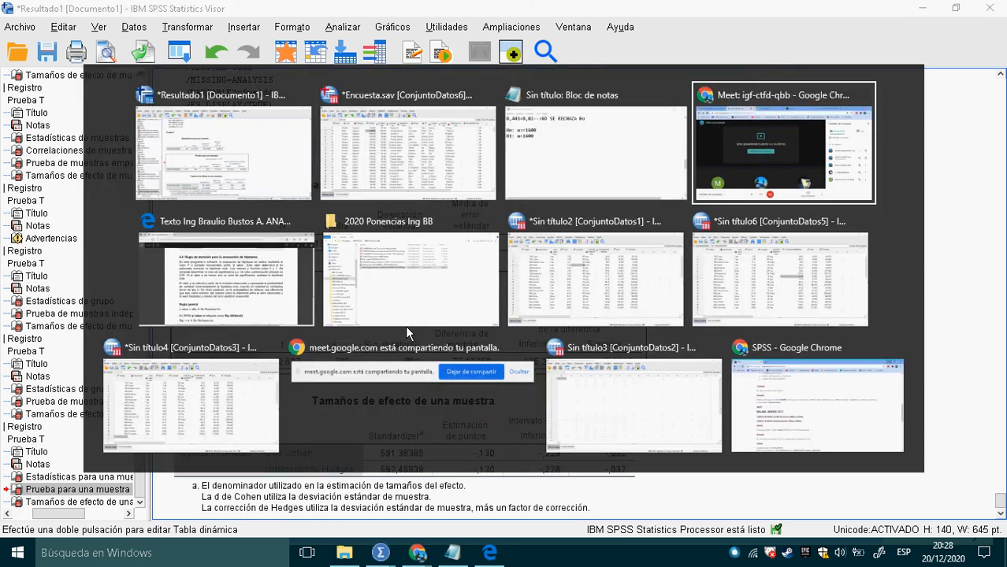
key(alt+Tab)
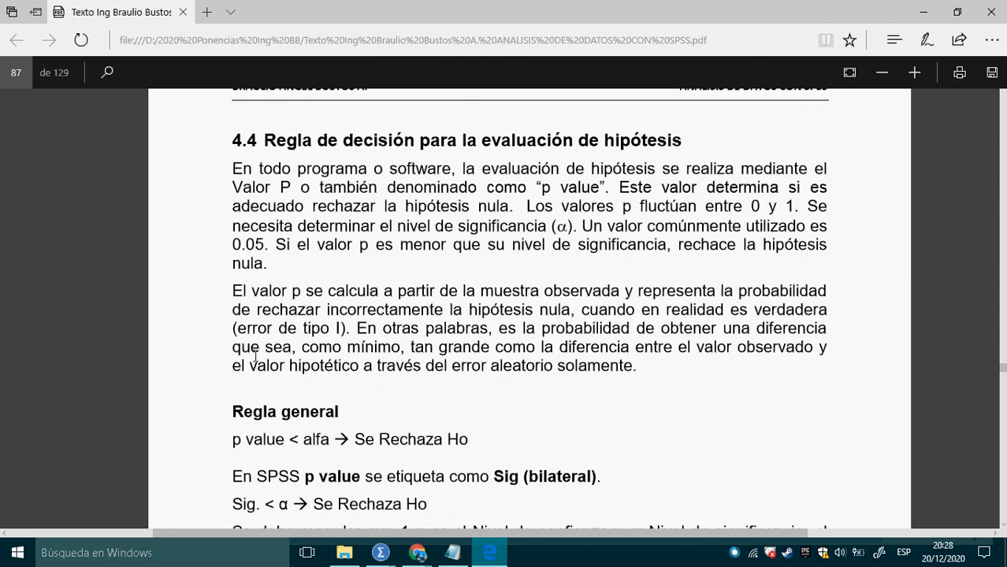
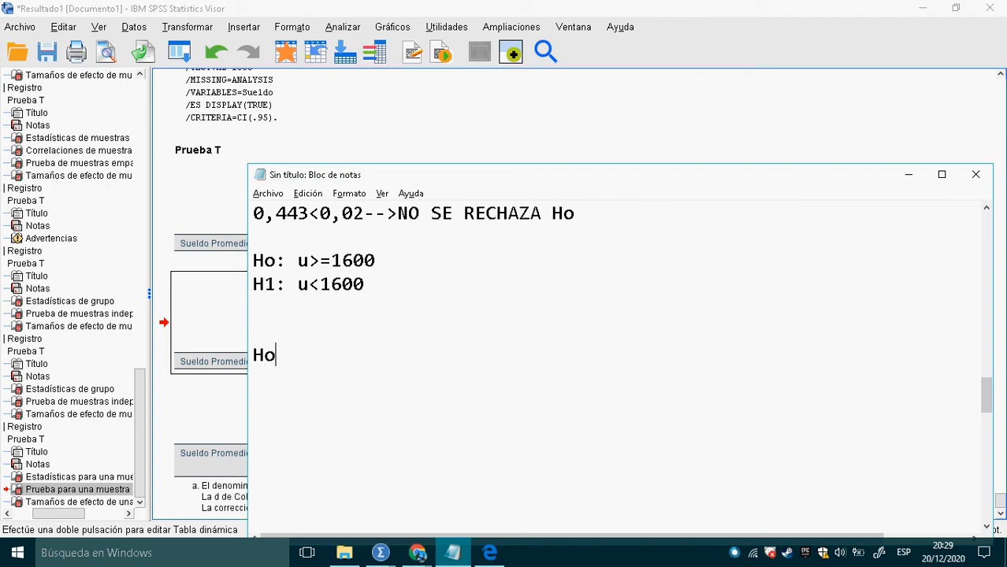
Add the heading "otro caso" in Notepad between the 1600 hypotheses and the new Ho label.
text(otro caso)
key(Return)
key(Down)
key(Right)
key(Right)
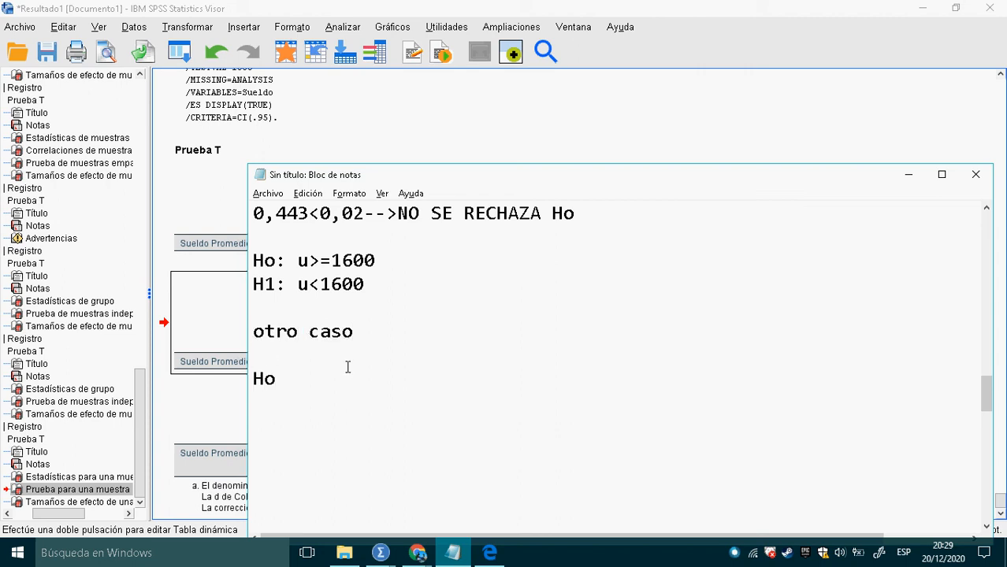
Write ":u<=1700" after the new Ho label and start the alternative hypothesis below it as "H1:u>".
text(:u<=1700)
click(271, 412)
text(H1:)
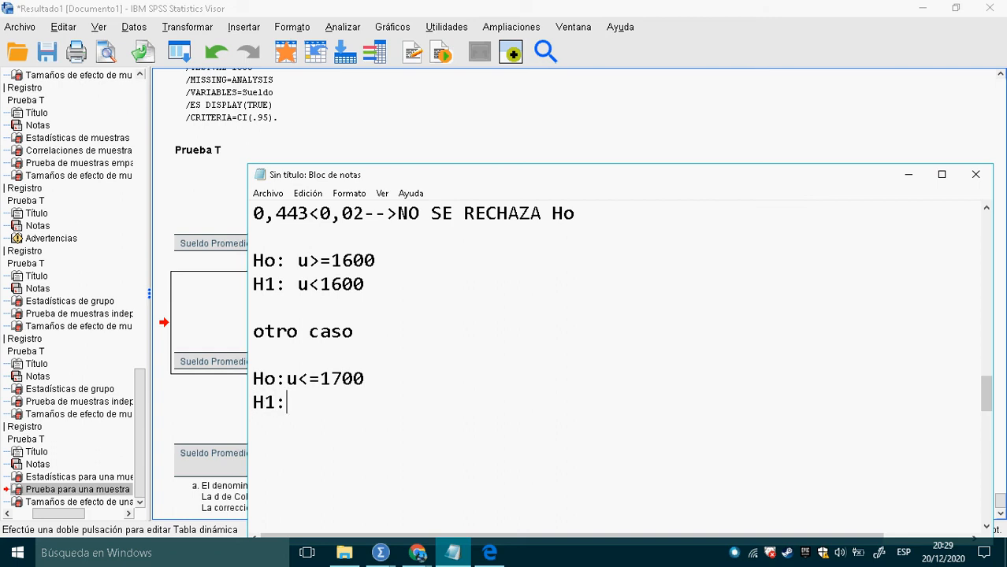
text(u>)
Change the reference value in the second case's Ho to 10 and complete its alternative hypothesis as "H1:u>10".
click(384, 382)
key(BackSpace)
key(BackSpace)
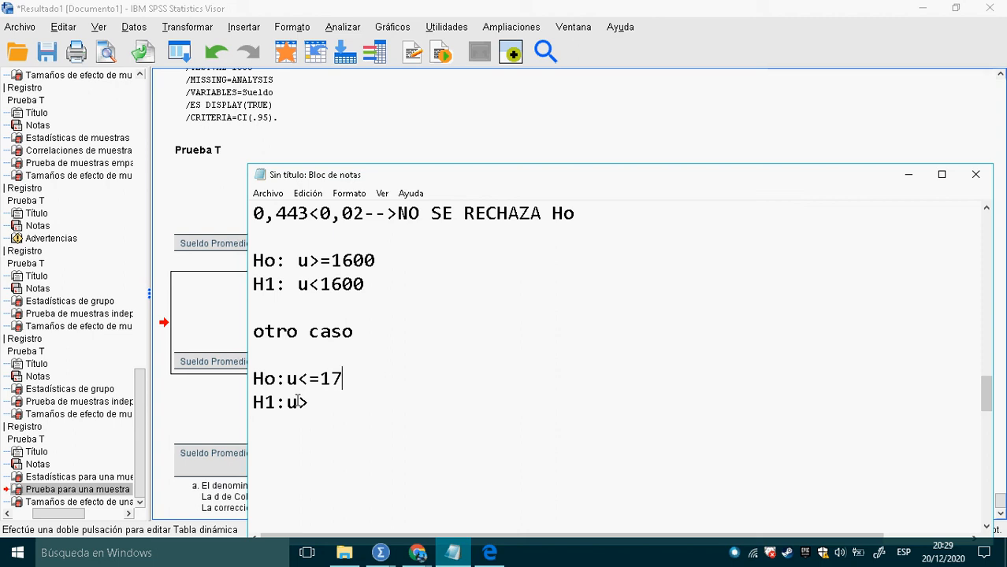
key(BackSpace)
text(0)
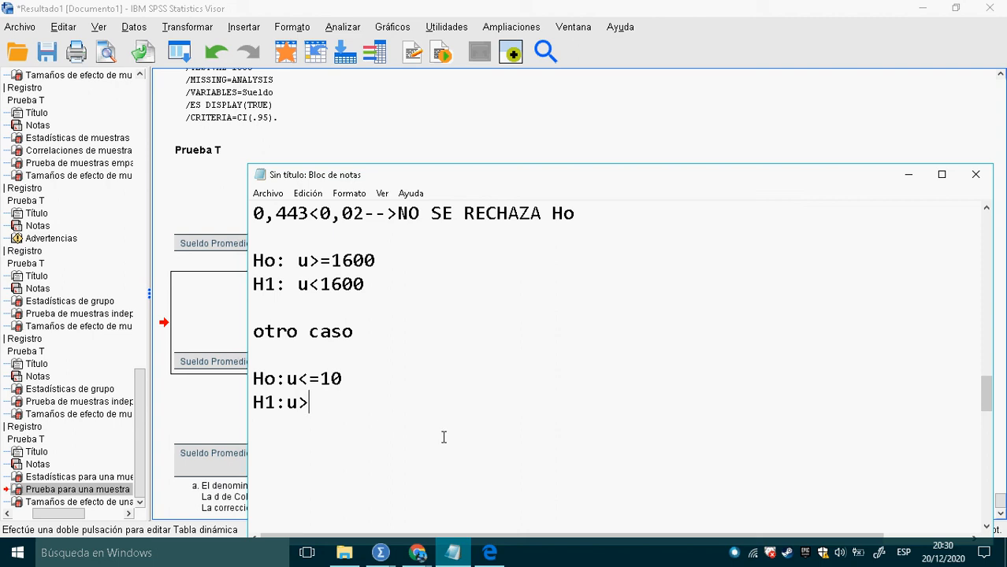
text(10)
Highlight the H1 lines of both cases in turn to compare the directions of their alternative hypotheses.
drag(349, 408, 253, 408)
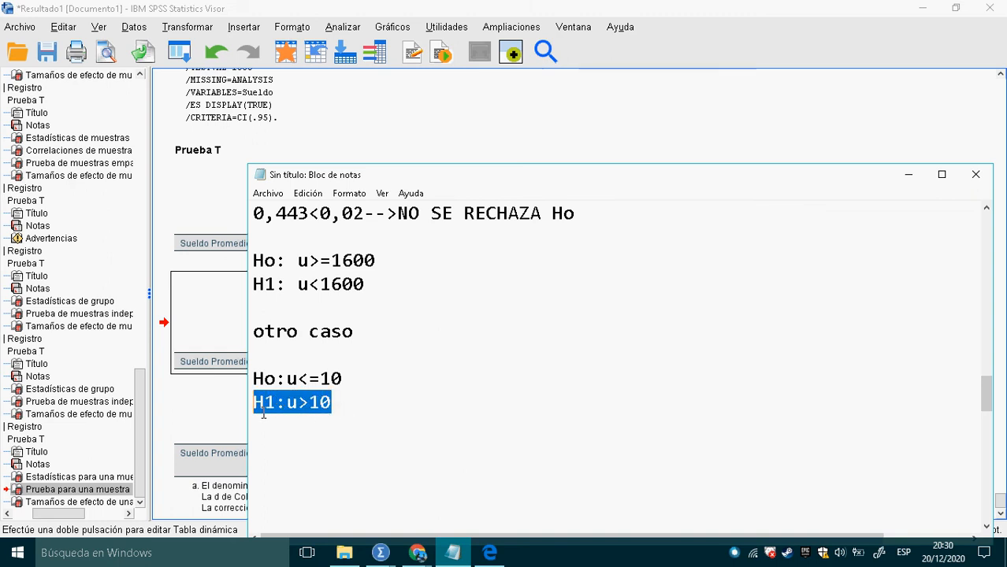
click(349, 410)
drag(347, 408, 252, 409)
click(341, 410)
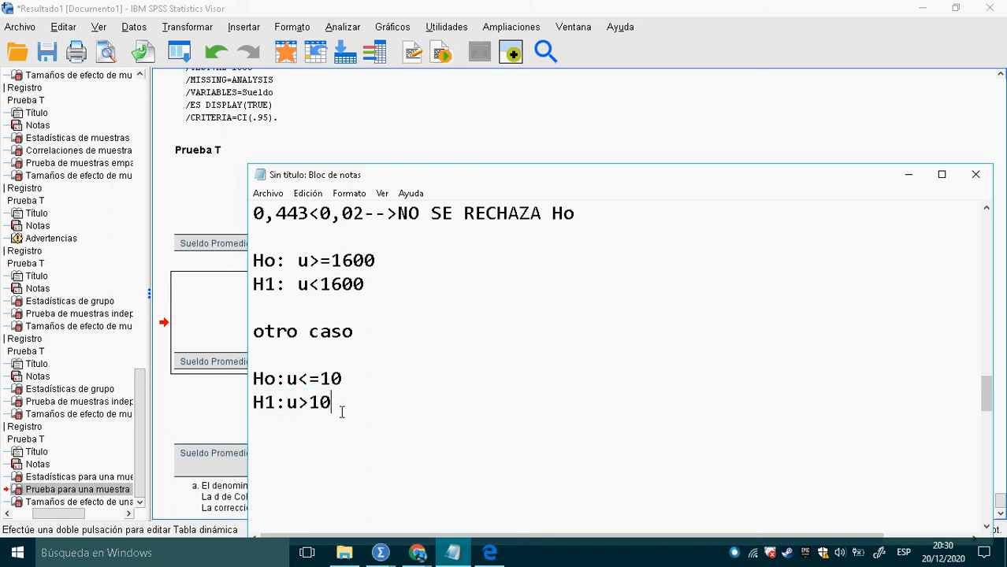
drag(365, 289, 263, 294)
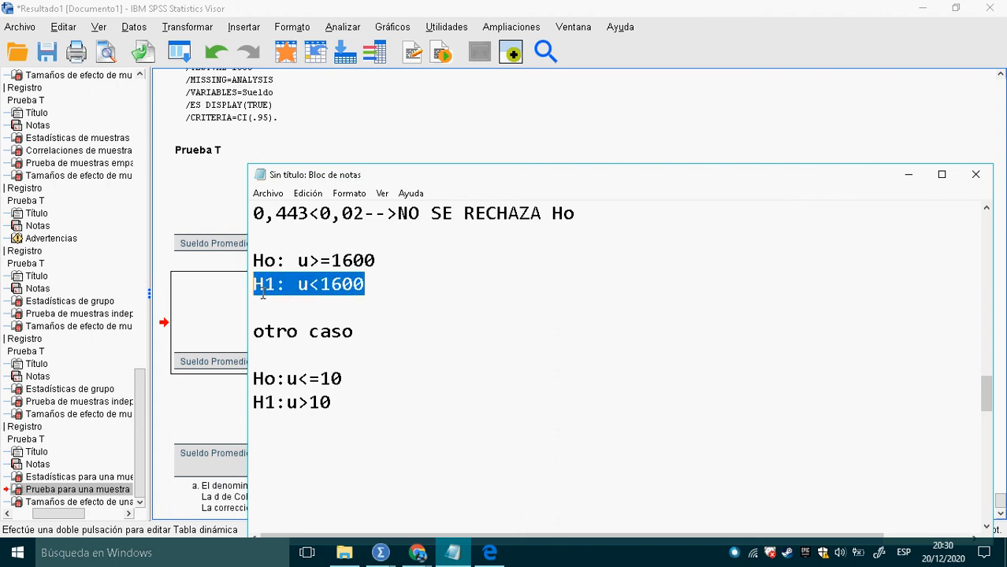
click(348, 410)
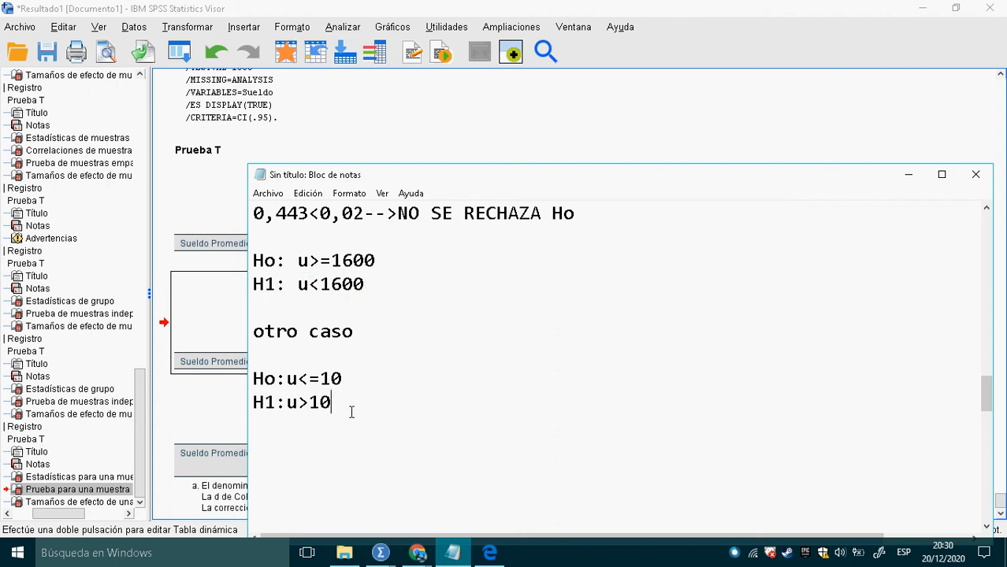
Find the rule table for bilateral and unilateral tests in the textbook PDF and compare it with the Notepad hypotheses.
key(alt+Tab)
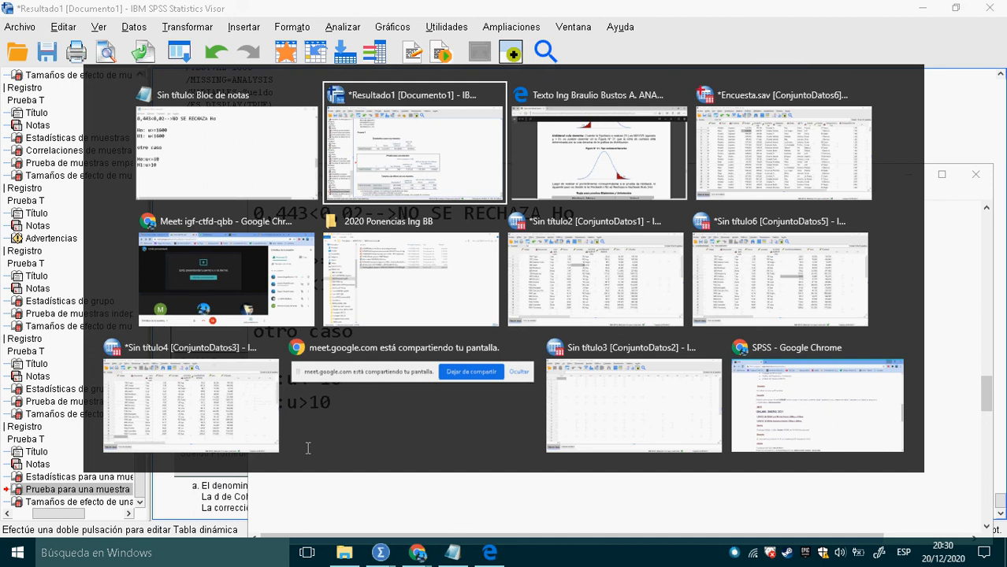
key(alt+Tab)
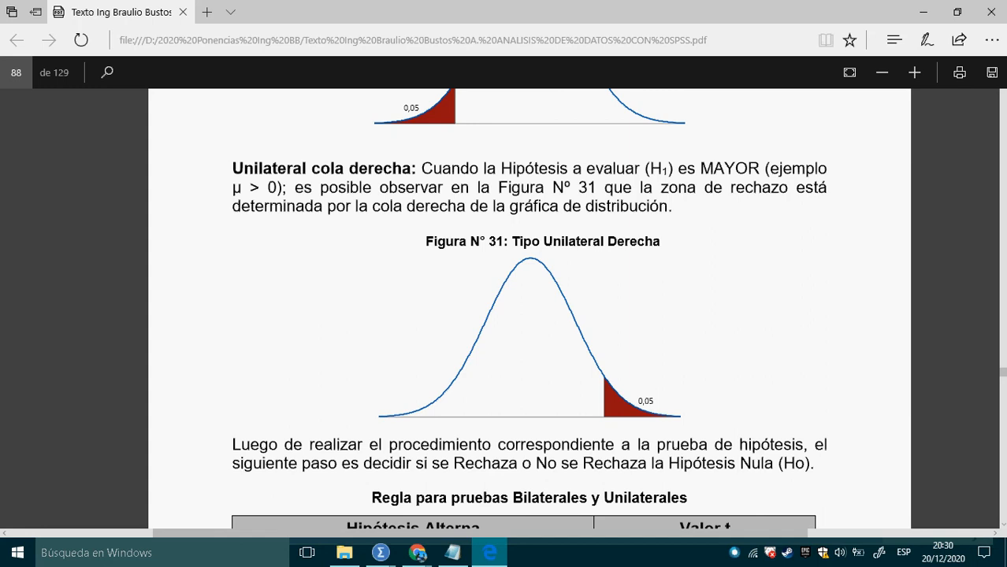
scroll(530, 309, down, 5)
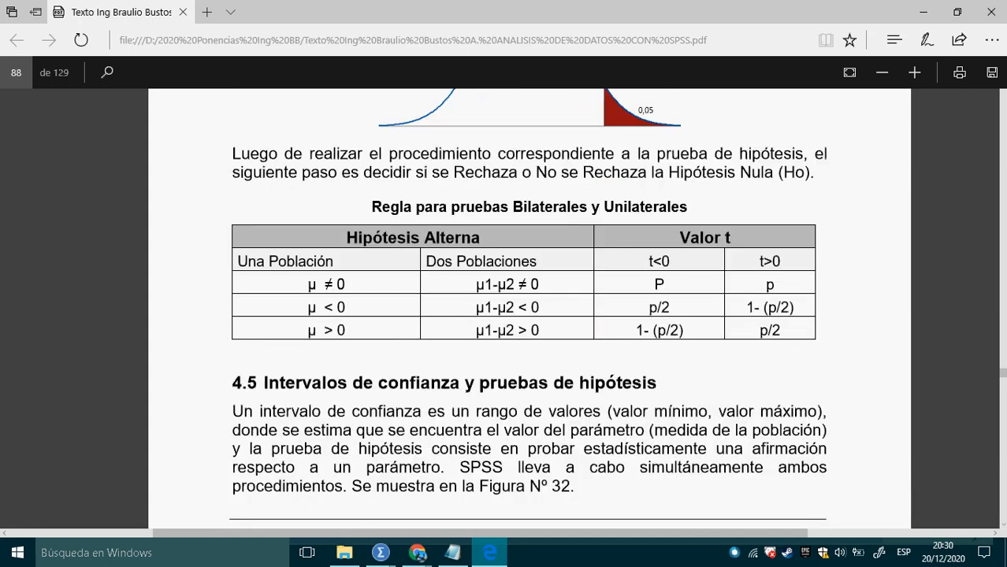
scroll(530, 309, down, 1)
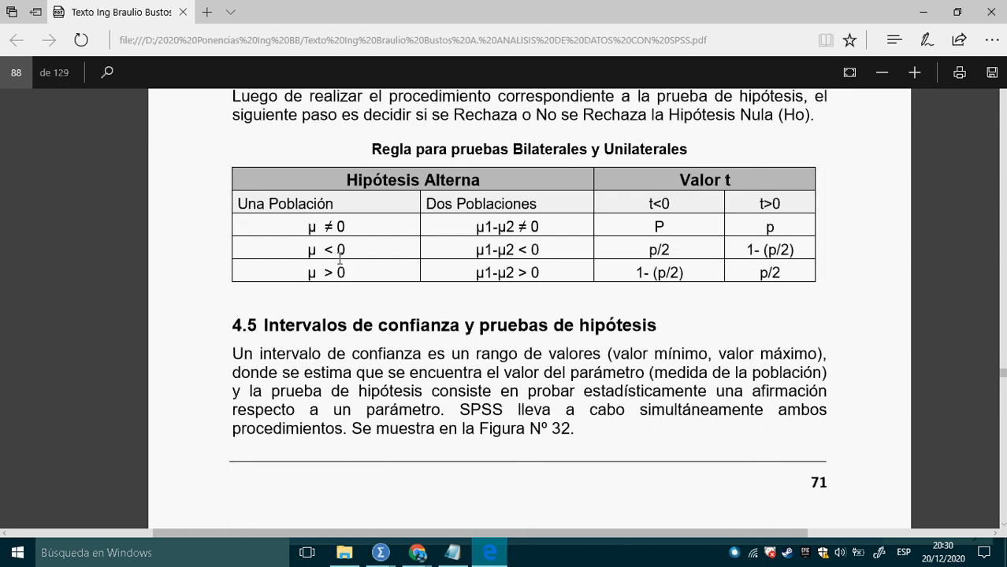
key(alt+Tab)
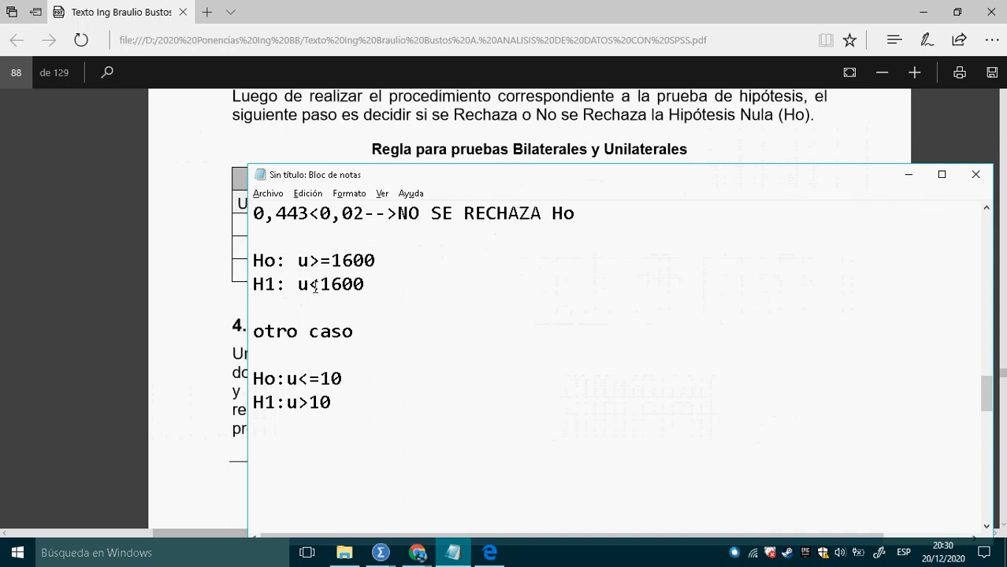
key(alt+Tab)
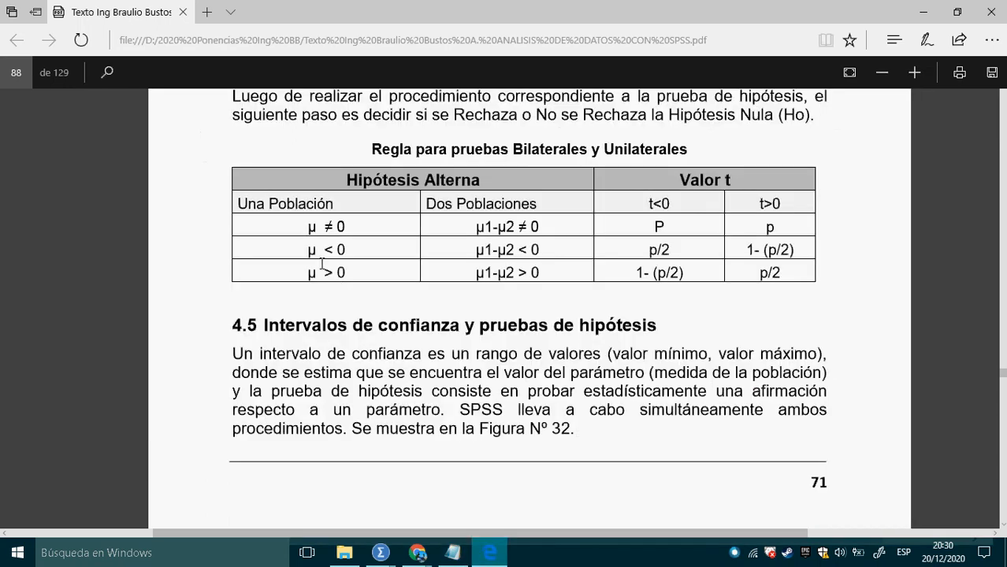
Examine the µ < 0 row of the rule table, highlight its t<0 entry, and return to the SPSS output.
drag(351, 230, 797, 251)
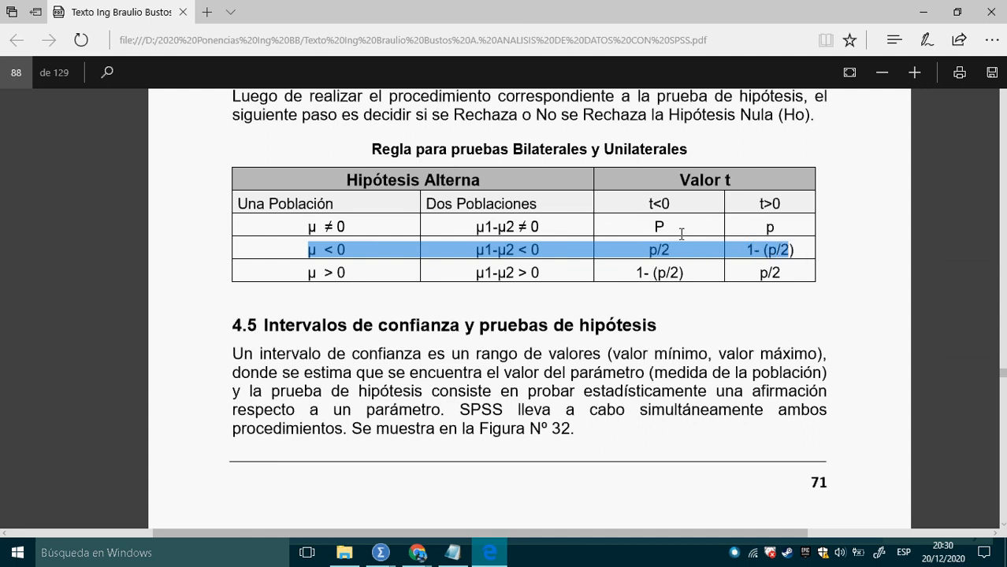
click(369, 247)
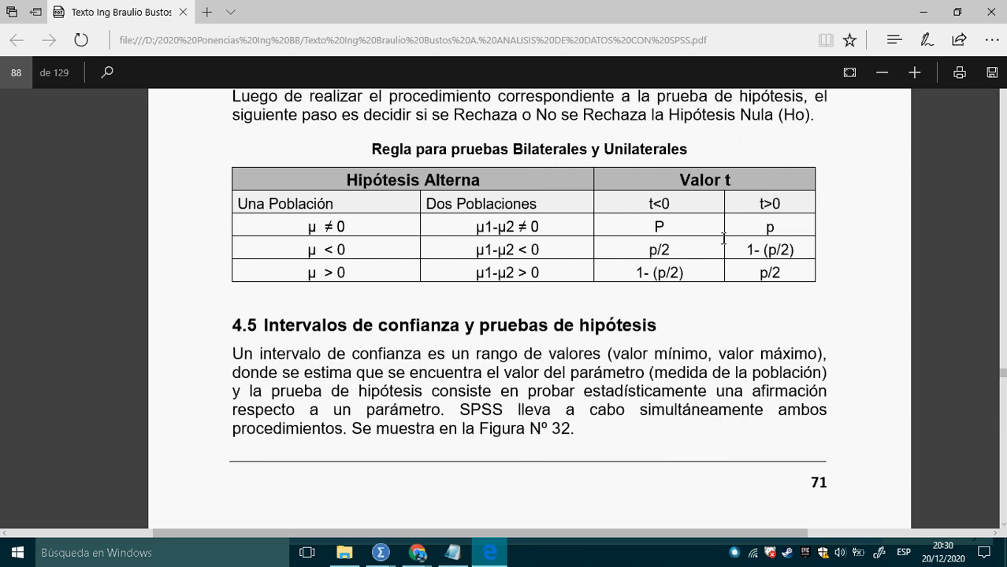
double_click(661, 233)
double_click(656, 252)
mouse_move(667, 261)
mouse_down()
mouse_move(681, 259)
mouse_move(662, 259)
mouse_up()
key(alt+Tab)
key(alt+Tab)
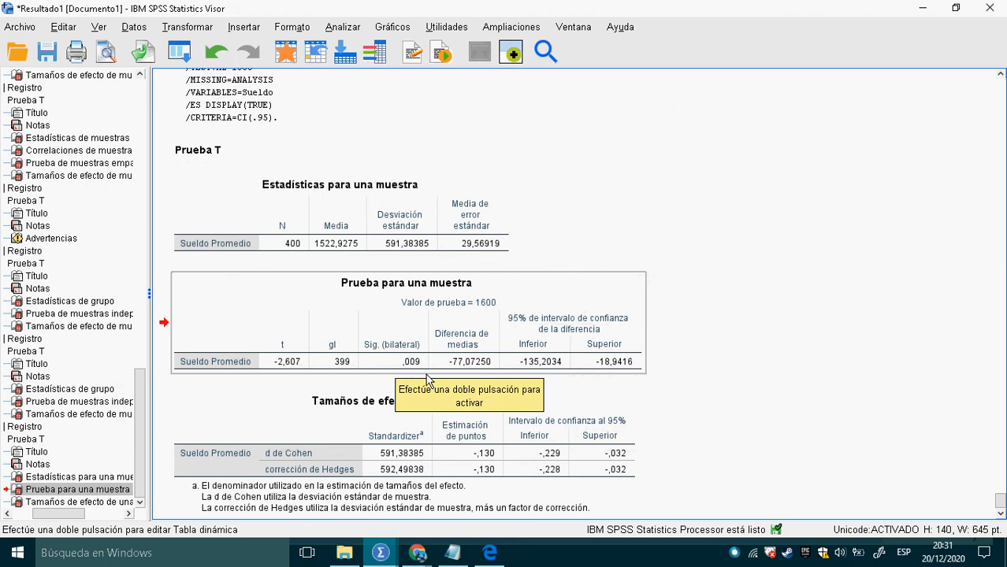
Open the Windows Calculator and recheck the textbook's rule table and the SPSS t and significance values before calculating.
key(super+r)
text(calc)
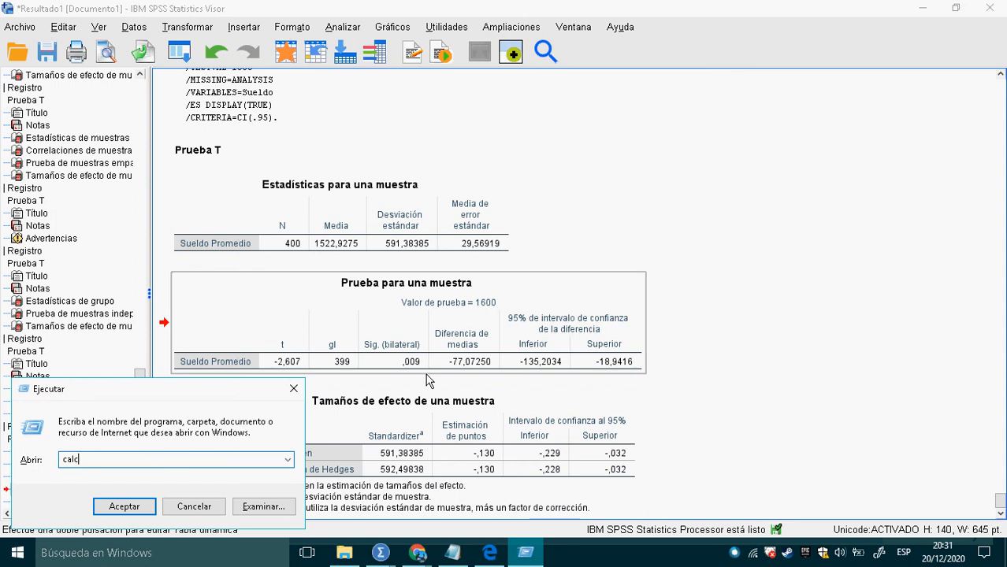
key(Return)
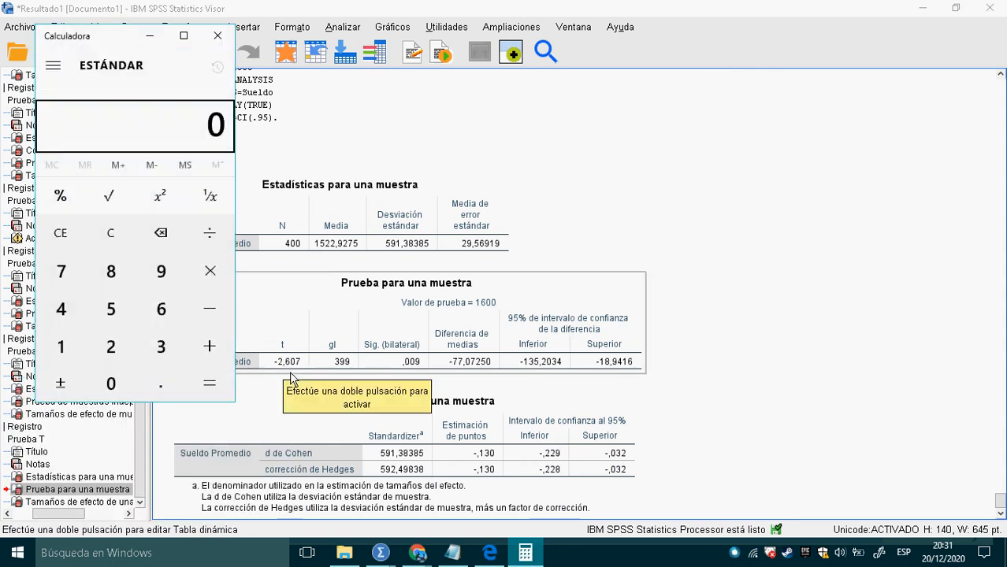
key(alt+Tab)
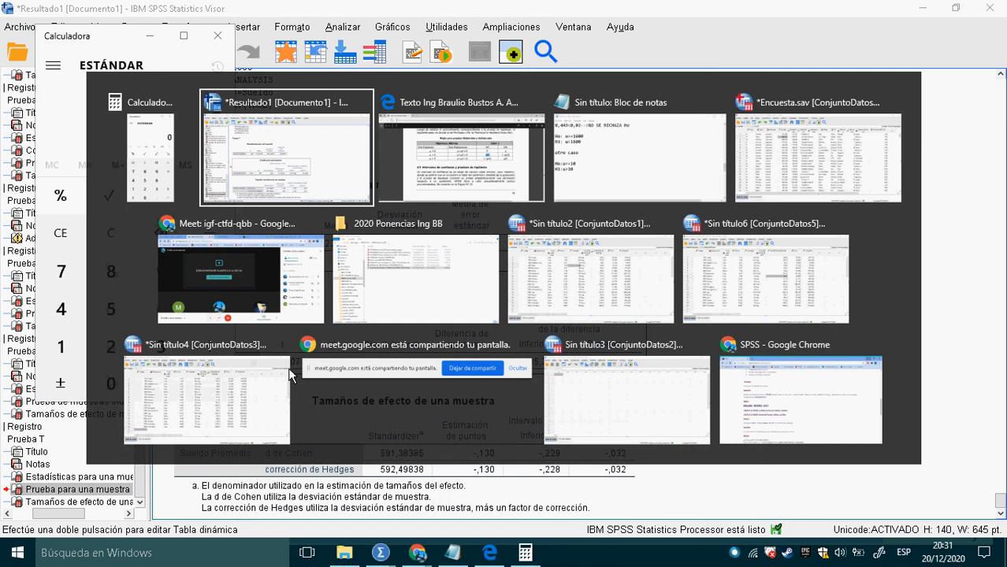
key(alt+Tab)
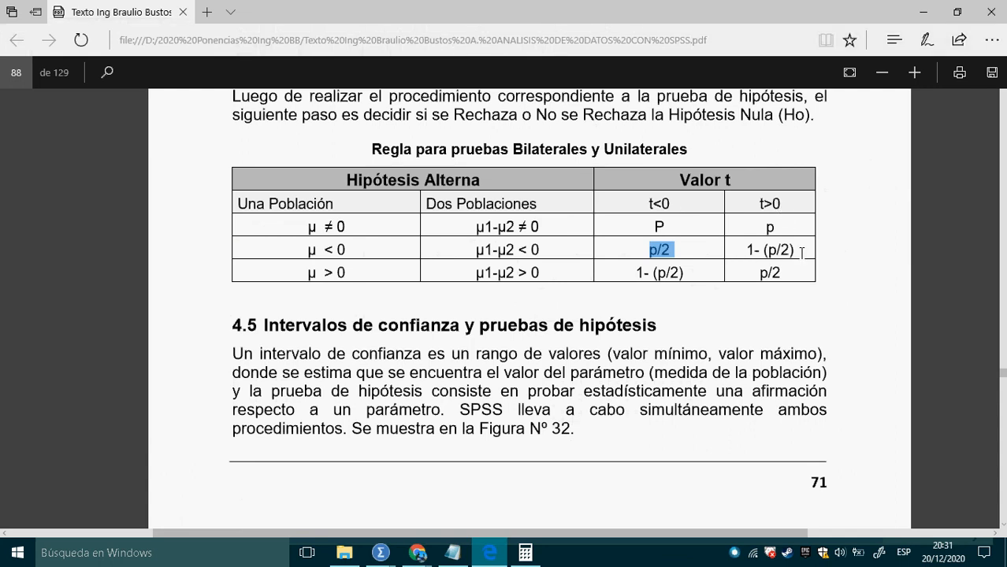
key(alt+Tab)
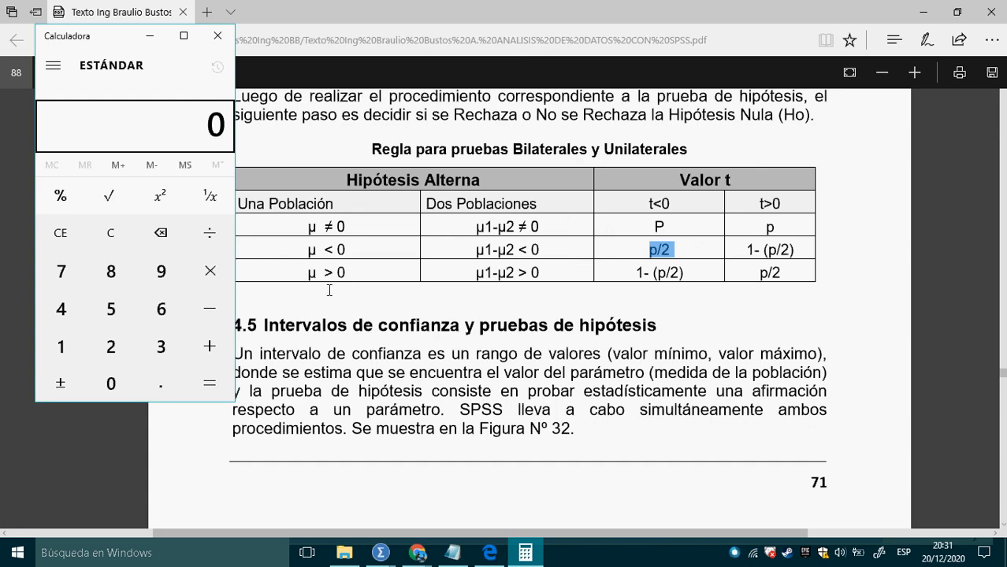
key(alt+Tab)
key(Tab)
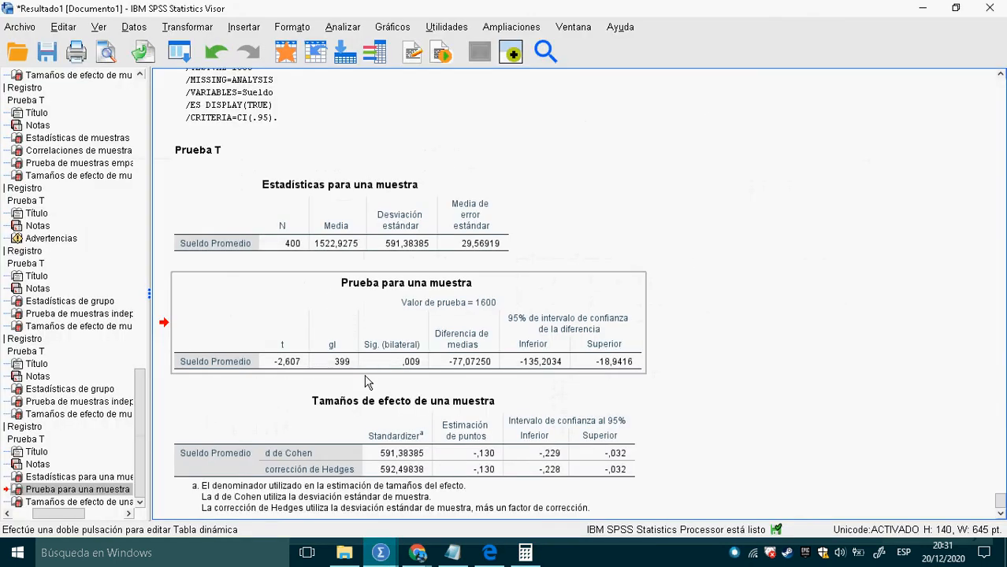
key(alt+Tab)
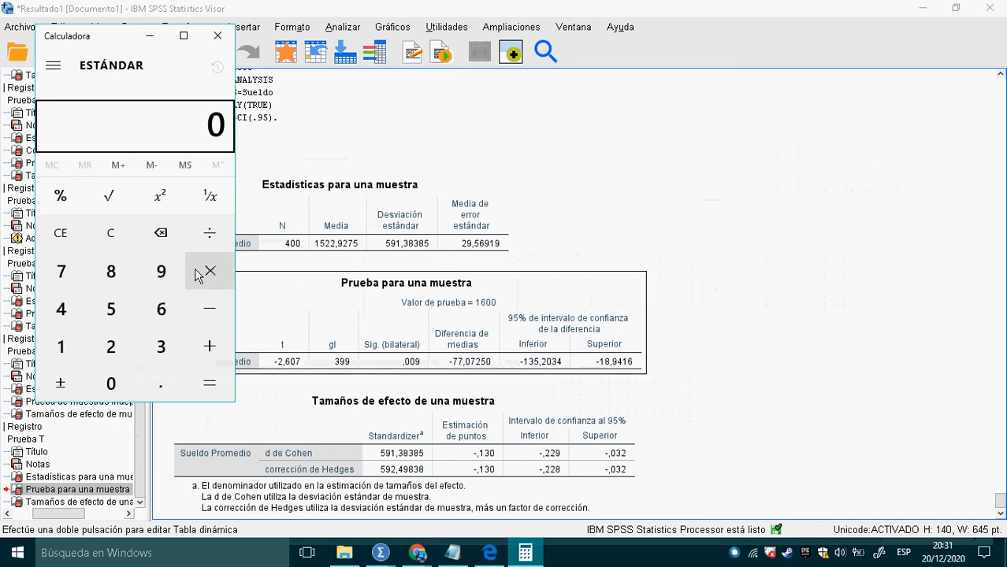
Calculate 0.009 divided by 2 in the Calculator to obtain the one-tailed p value.
key(9)
key(BackSpace)
key(0)
key(BackSpace)
key(0)
key(period)
key(0)
key(0)
key(9)
key(slash)
key(2)
key(Return)
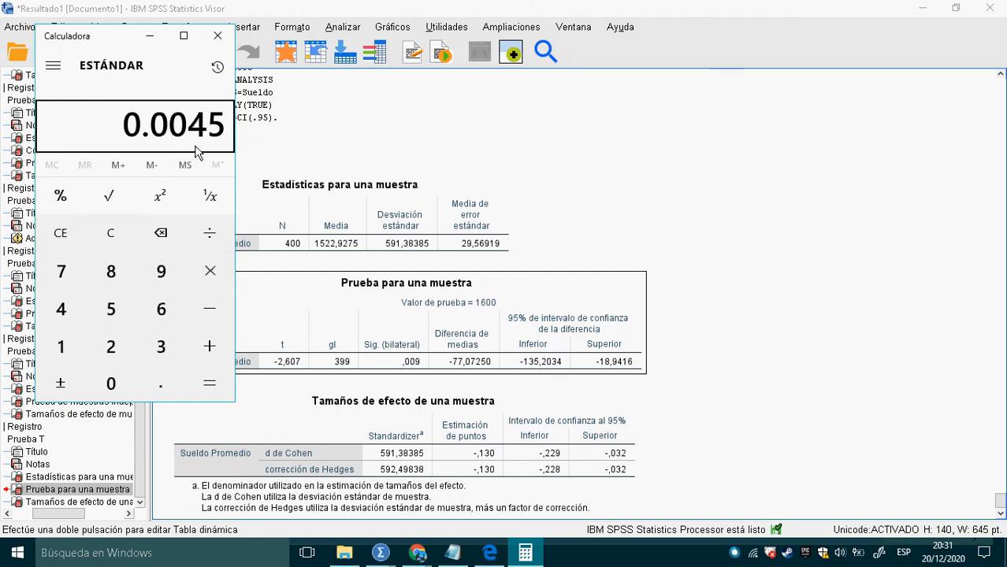
In Notepad, record the conclusion "0,0045<0,05--->SE RECHAZA Ho" on its own line beneath the H1: u<1600 hypothesis.
key(alt+Tab)
key(alt+Tab)
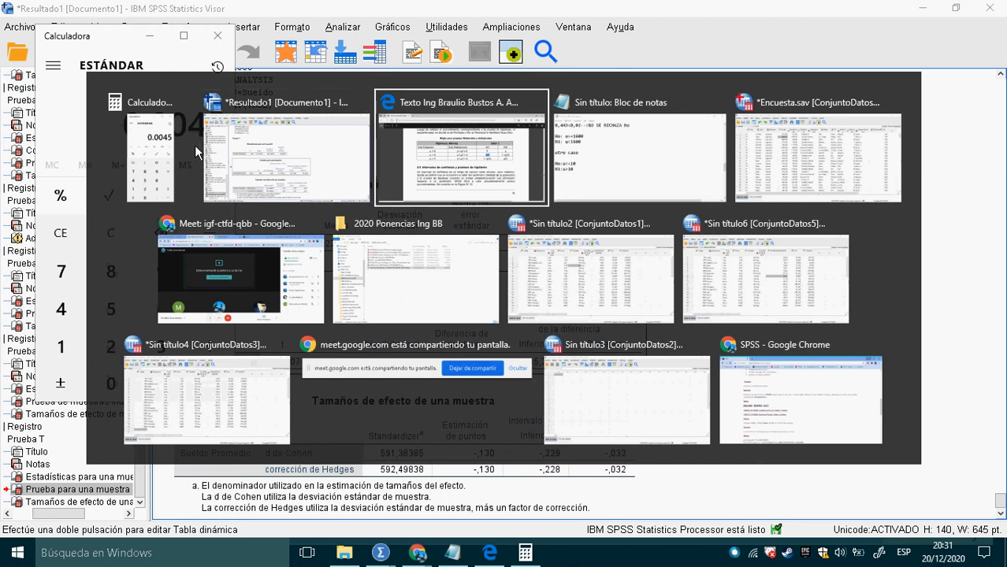
key(alt+Tab)
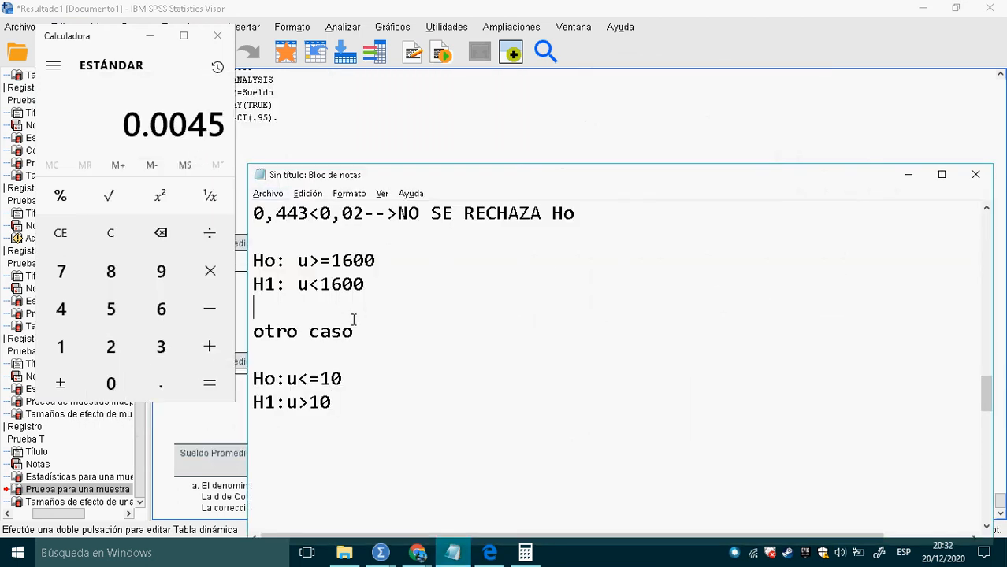
key(Return)
key(Return)
key(Up)
text(0,00)
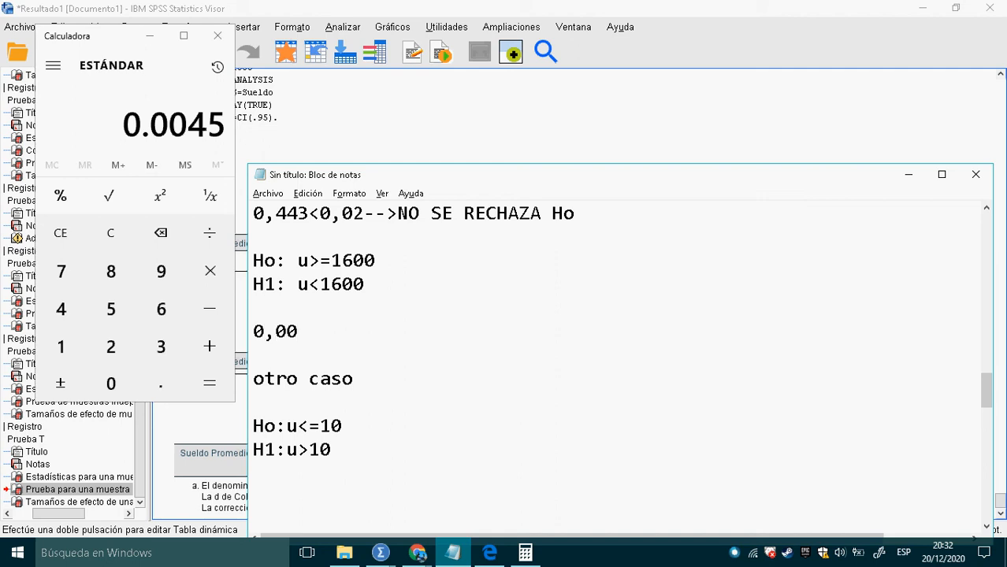
text(45<0,05)
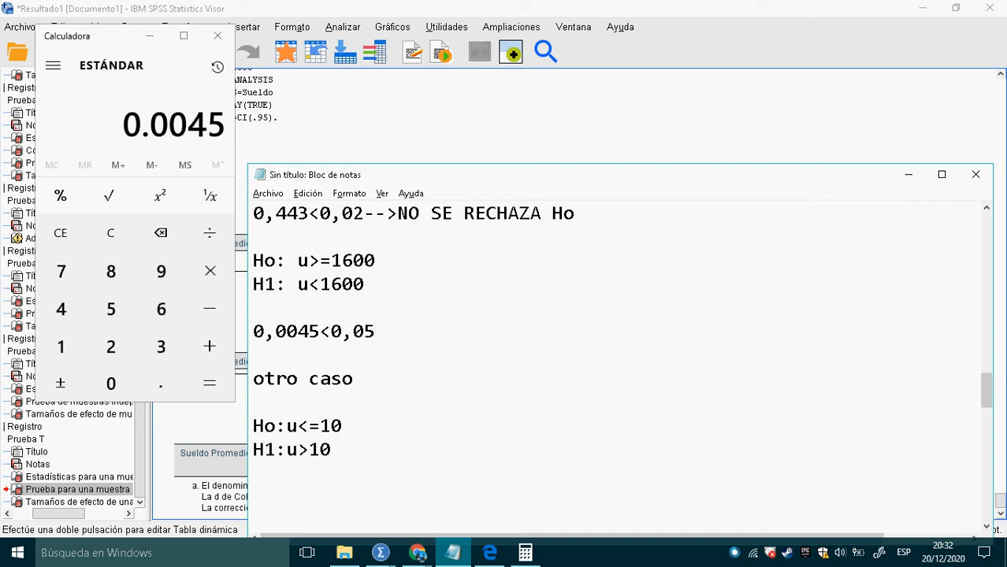
text(--->SE RECHA)
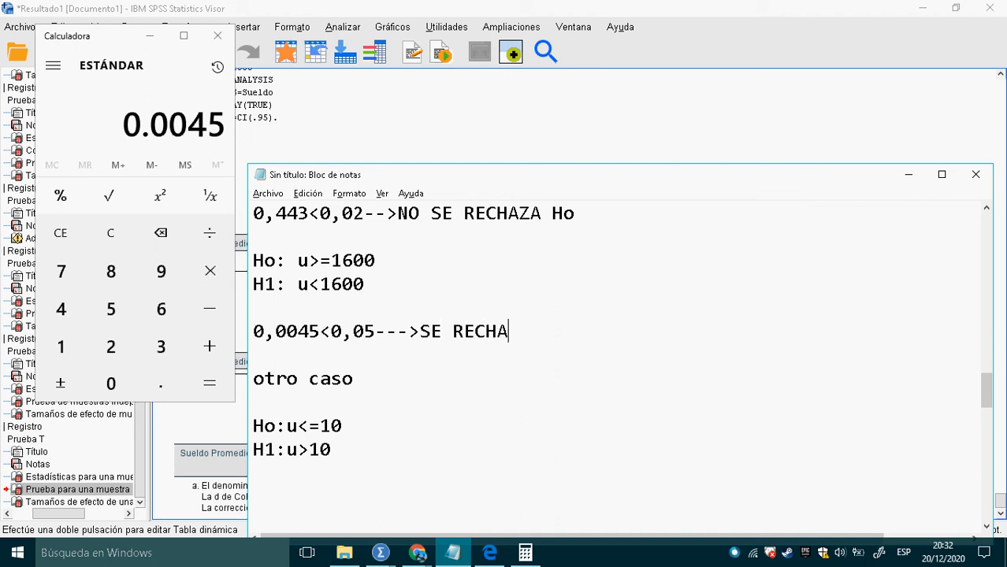
text(ZA Ho)
key(Return)
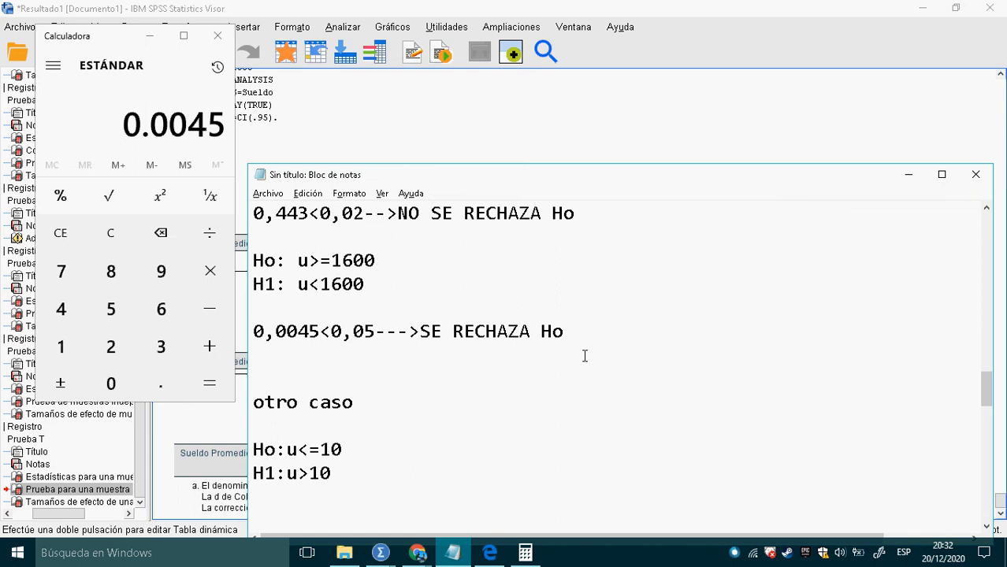
Switch to the Google Meet call in Chrome to check on the meeting participants.
key(alt+Tab)
key(alt+Tab)
key(alt+Tab)
key(alt+Tab)
key(alt+Tab)
key(alt+Tab)
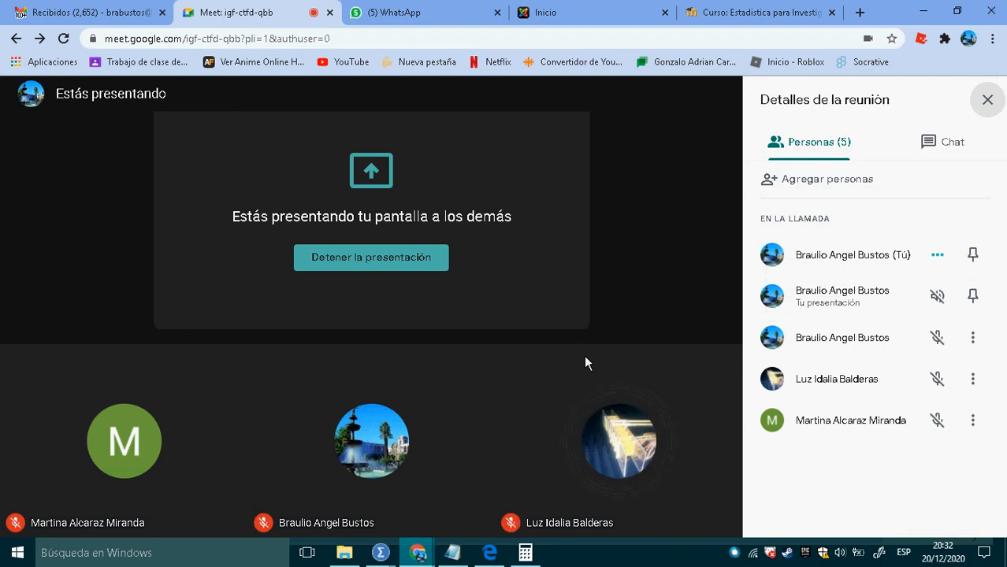
Return to Notepad and highlight the SE RECHAZA Ho conclusion and the H1: u<1600 line to review them.
key(alt+Tab)
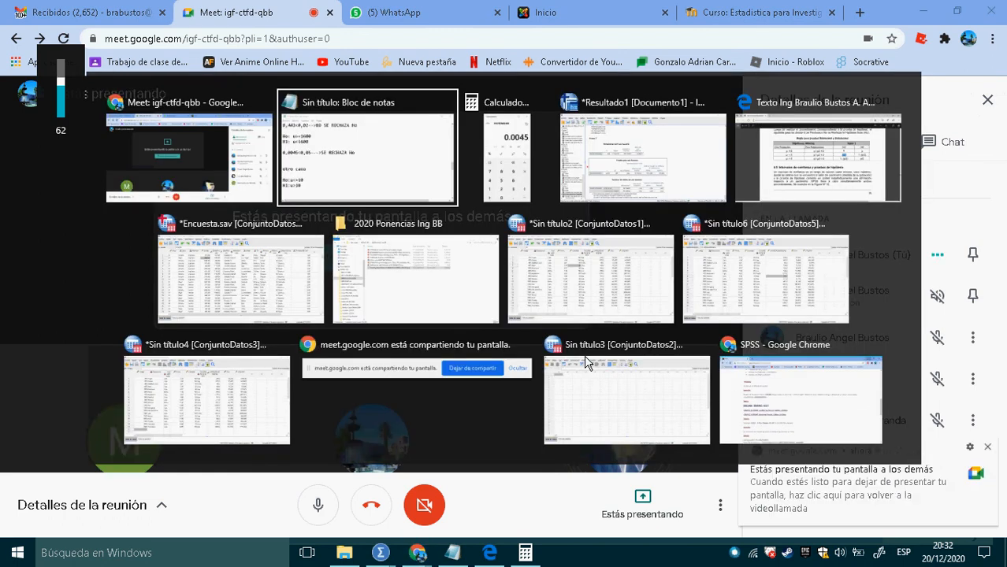
drag(578, 341, 418, 339)
drag(393, 288, 254, 288)
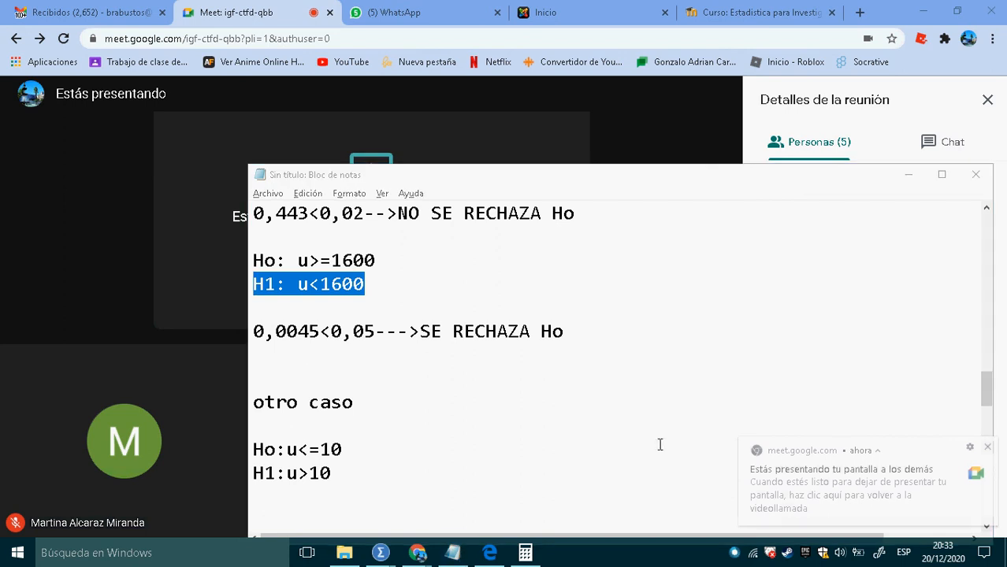
click(282, 356)
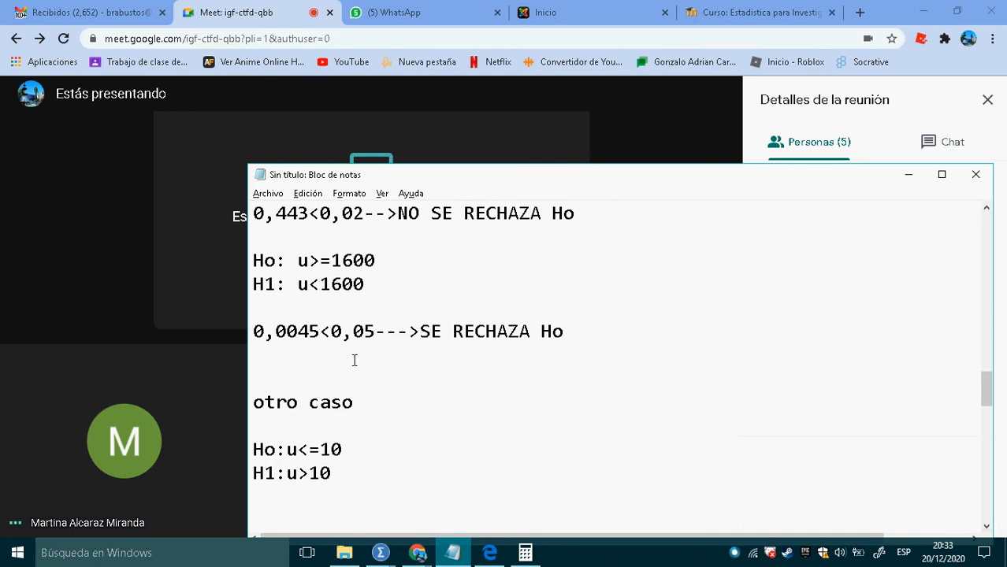
Switch from Notepad to another open window.
key(alt+Tab)
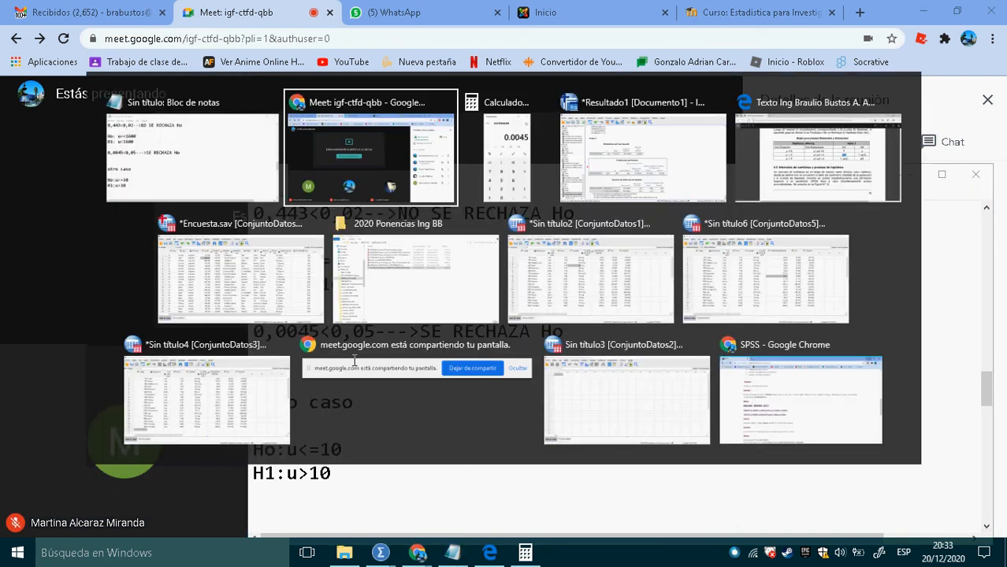